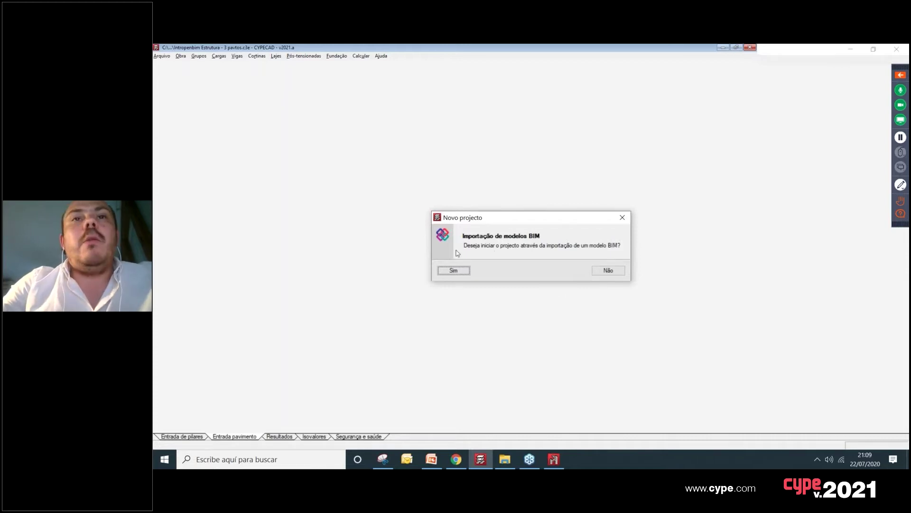
# Step: Start a BIM model import from the BIMserver.center project 5 Columns, keep Level 1 included, and proceed to the pillar types
pyautogui.click(456, 271)
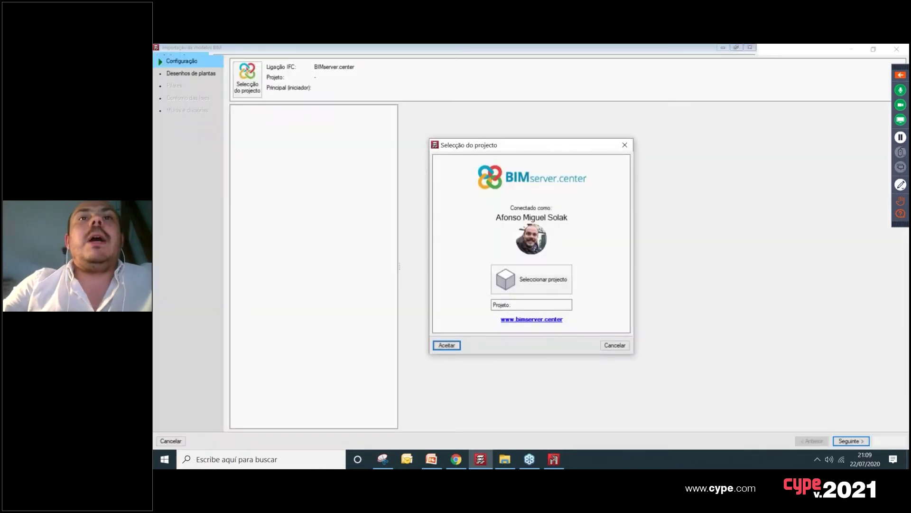
pyautogui.click(519, 284)
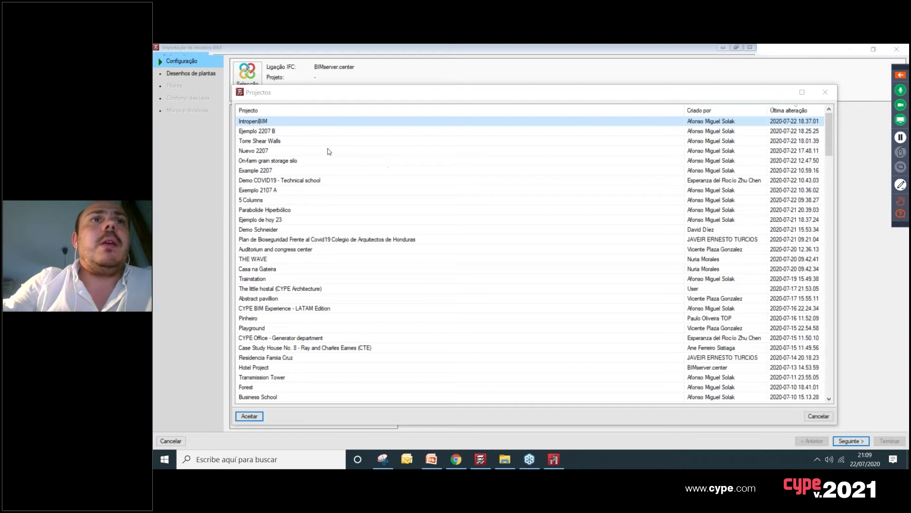
pyautogui.click(251, 202)
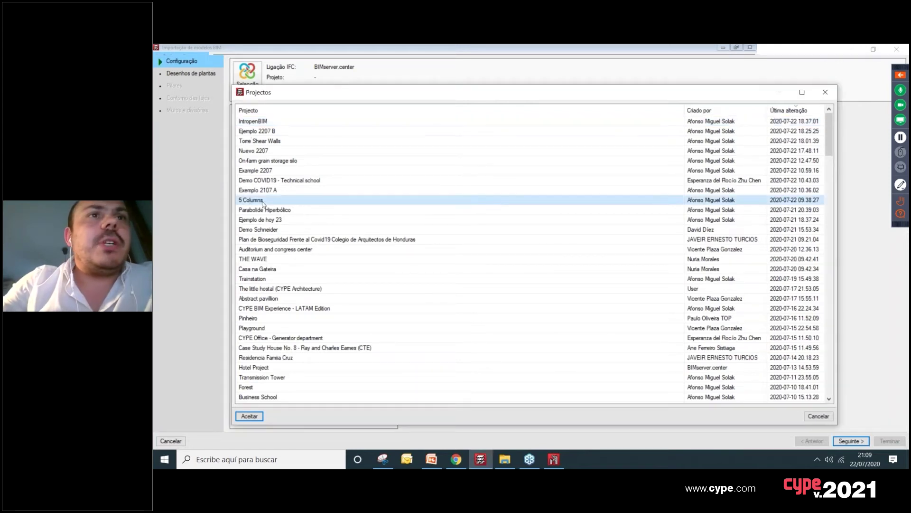
pyautogui.click(245, 418)
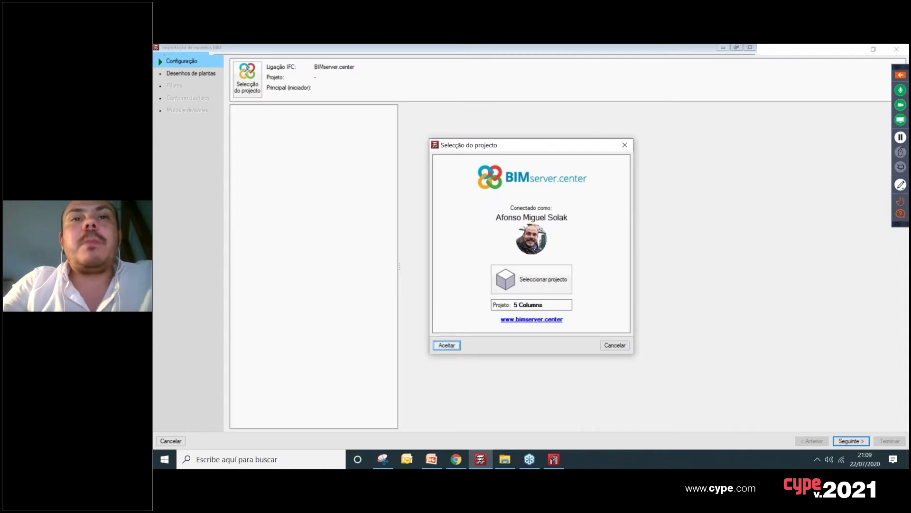
pyautogui.click(447, 345)
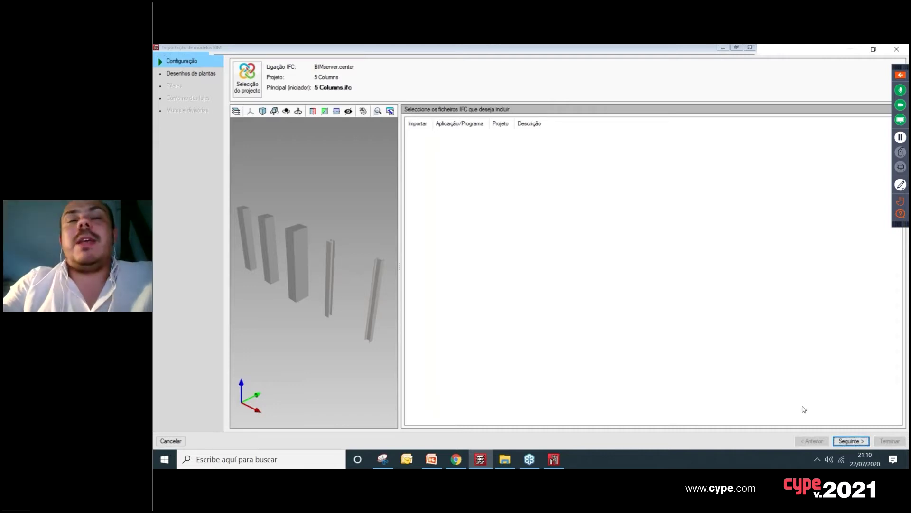
pyautogui.click(857, 442)
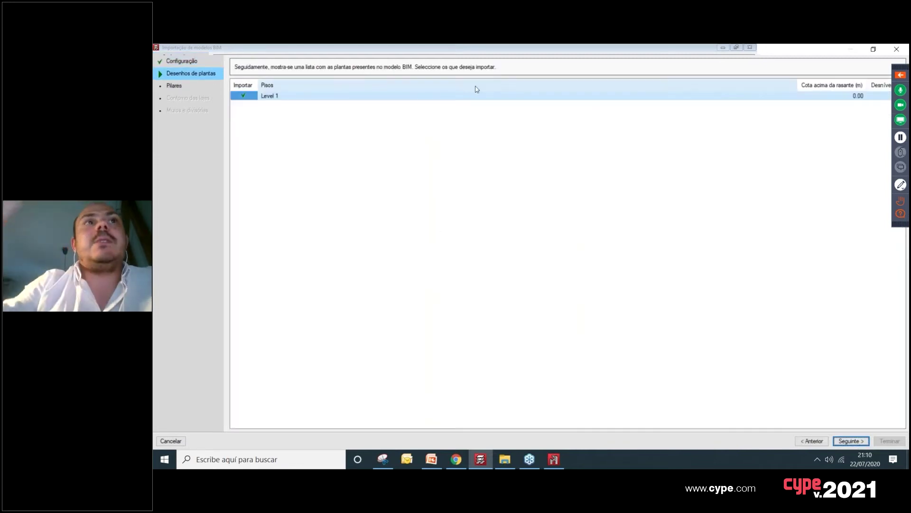
pyautogui.click(851, 440)
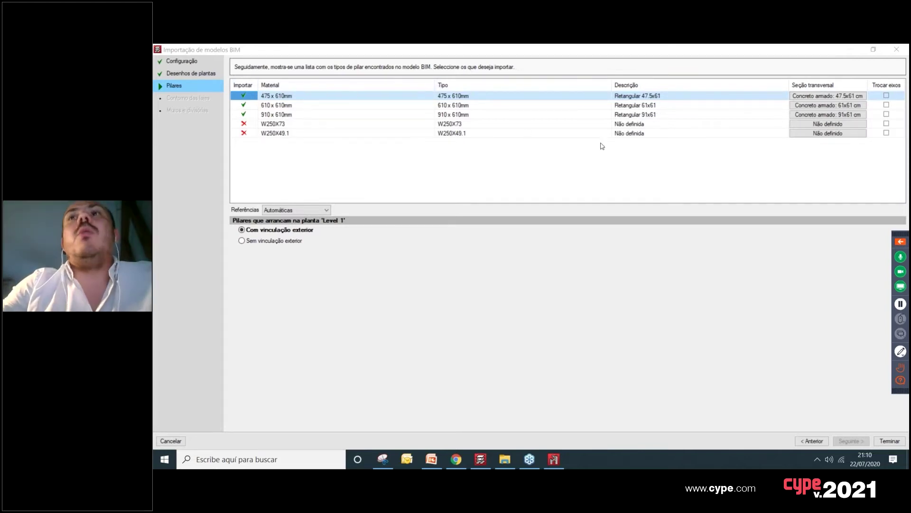
# Step: Review the cross-section definition of the 475 x 610mm pillar type without changing it
pyautogui.click(245, 99)
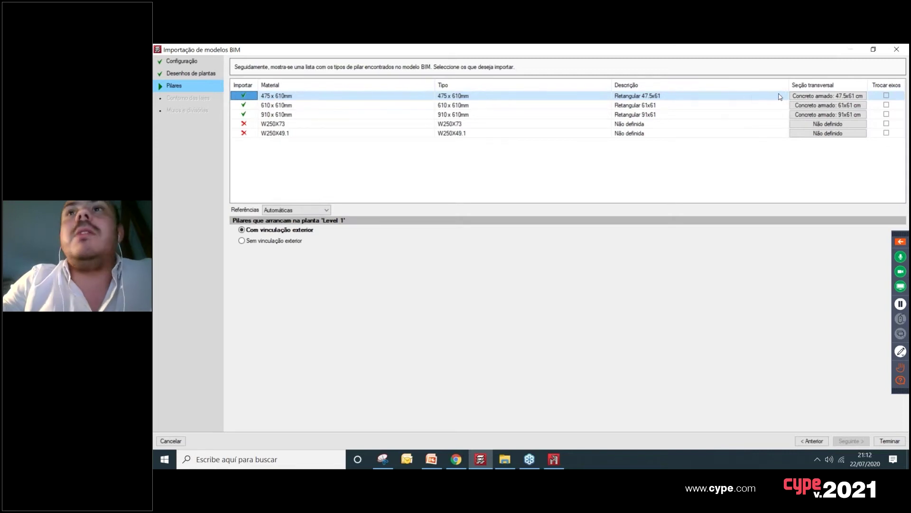
pyautogui.click(630, 131)
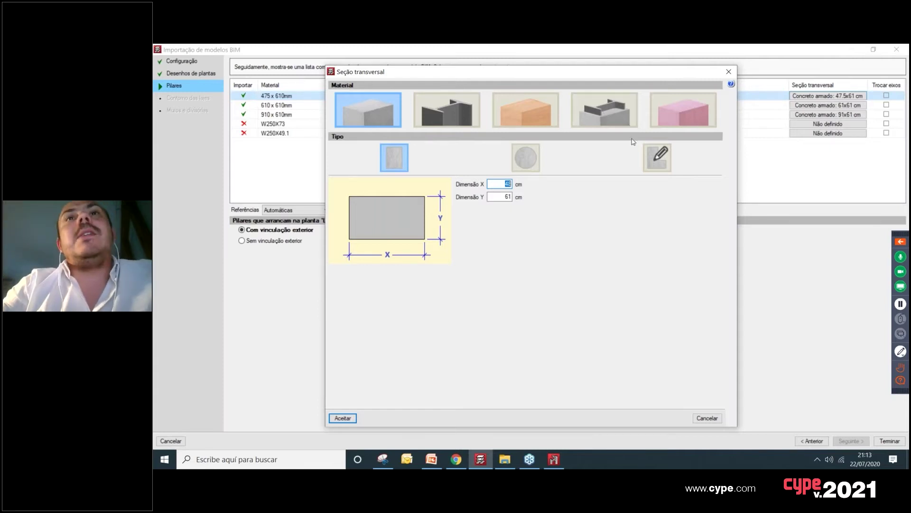
pyautogui.click(729, 72)
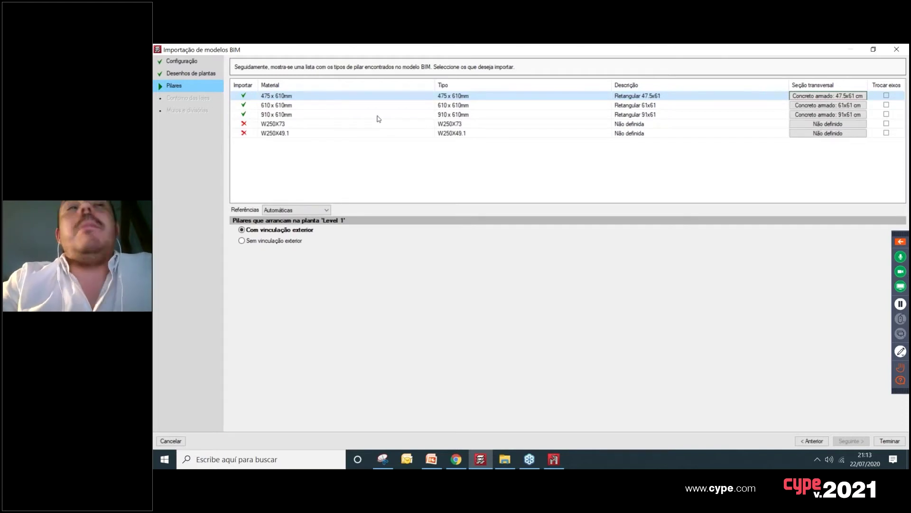
# Step: Choose rolled steel as the material for the W250X73 pillar type and open the import of predefined profile series
pyautogui.click(804, 124)
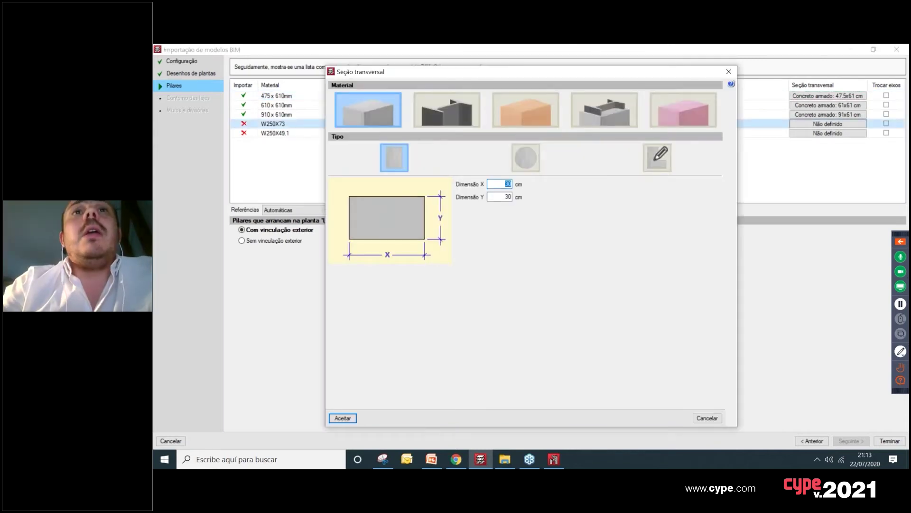
pyautogui.click(453, 113)
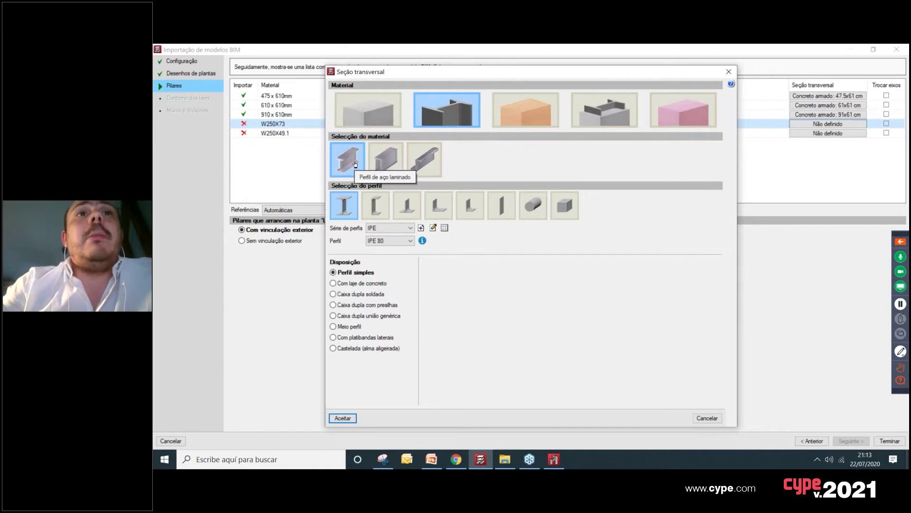
pyautogui.click(405, 233)
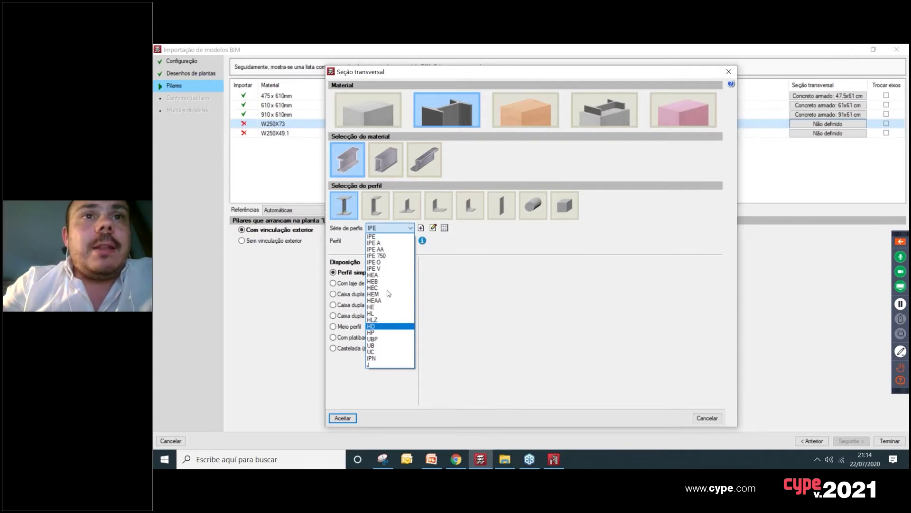
pyautogui.click(387, 236)
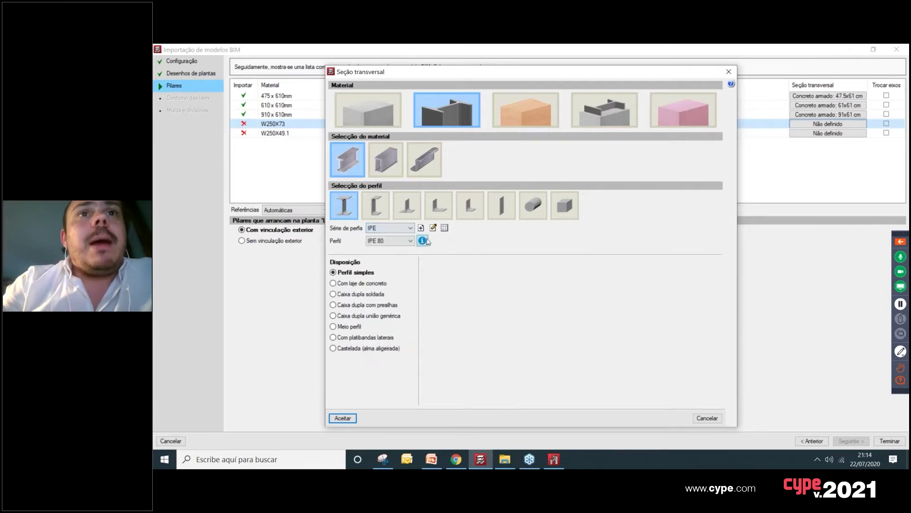
pyautogui.click(445, 227)
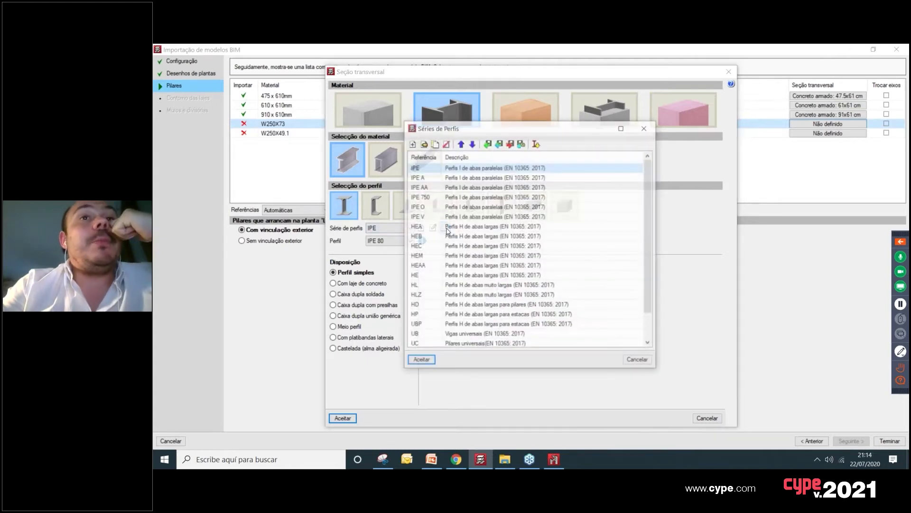
pyautogui.click(536, 144)
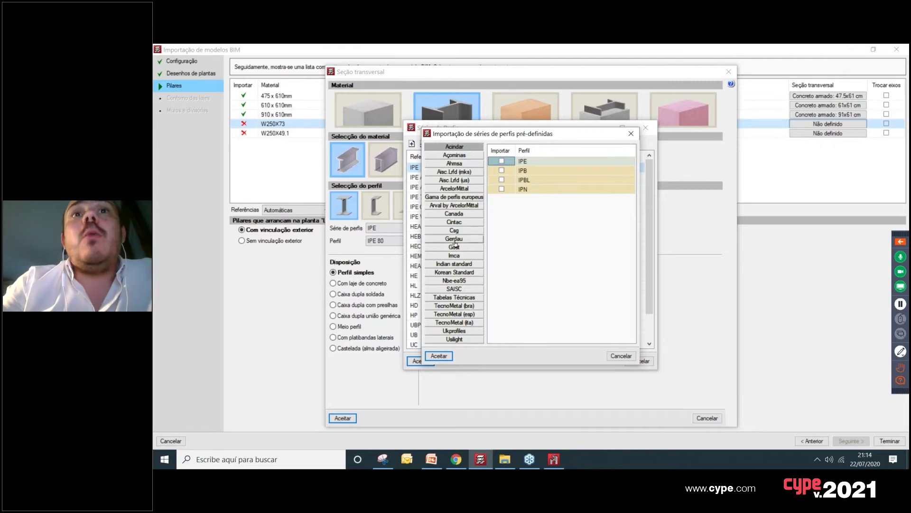
# Step: Examine the profile series offered by the Canada, Gama de perfis europeus and ArcelorMittal catalogues
pyautogui.click(454, 213)
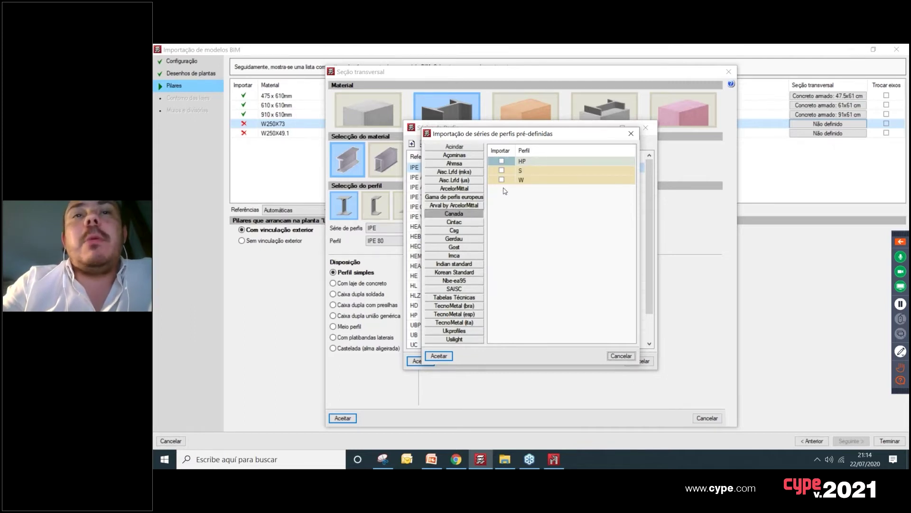
pyautogui.click(475, 206)
pyautogui.click(463, 197)
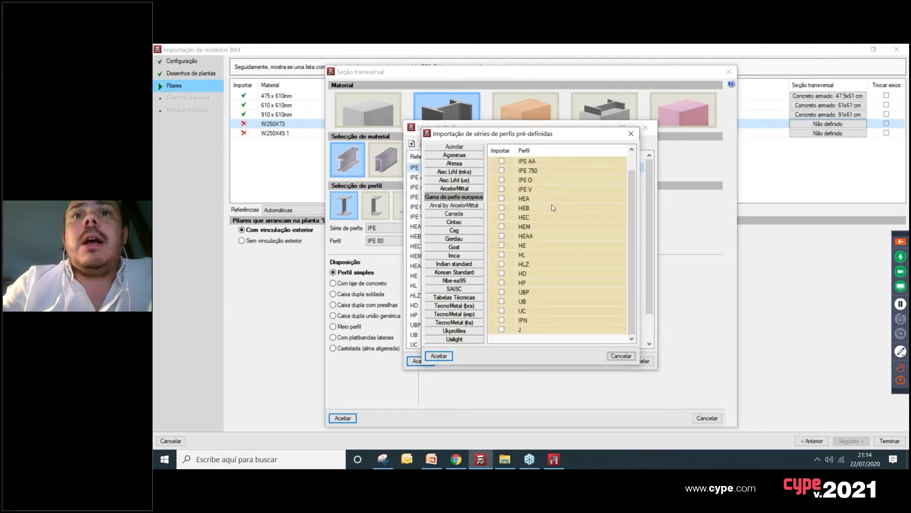
pyautogui.scroll(1, 554, 208)
pyautogui.click(467, 189)
pyautogui.scroll(-1, 550, 188)
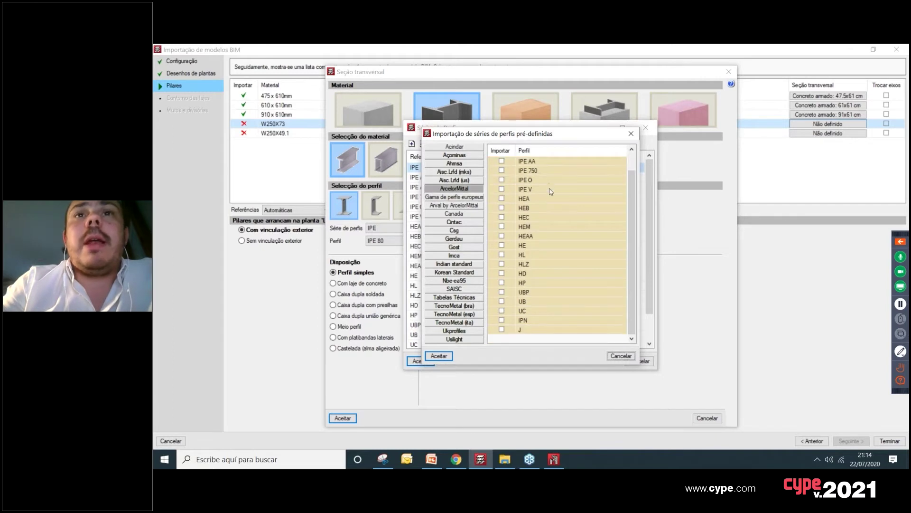
pyautogui.scroll(1, 536, 304)
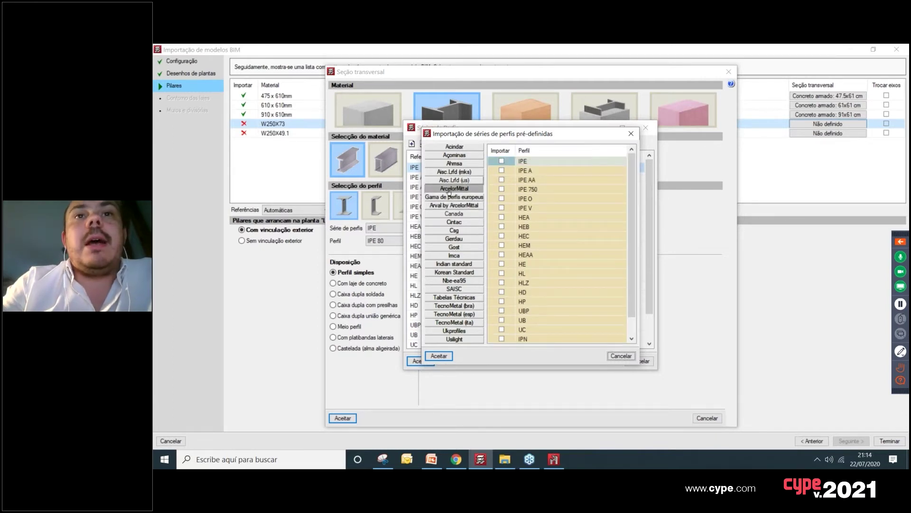
# Step: Import the W profile series from the Canada catalogue into the profile series library
pyautogui.click(453, 213)
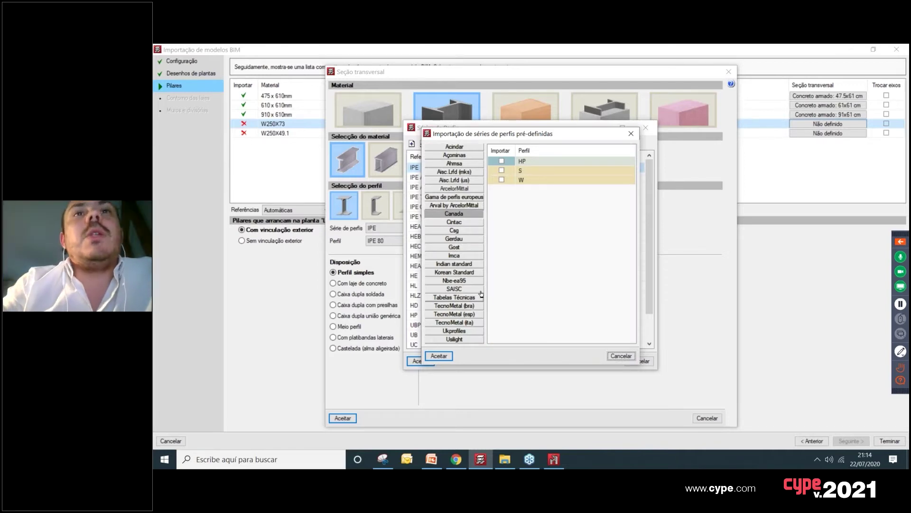
pyautogui.click(501, 180)
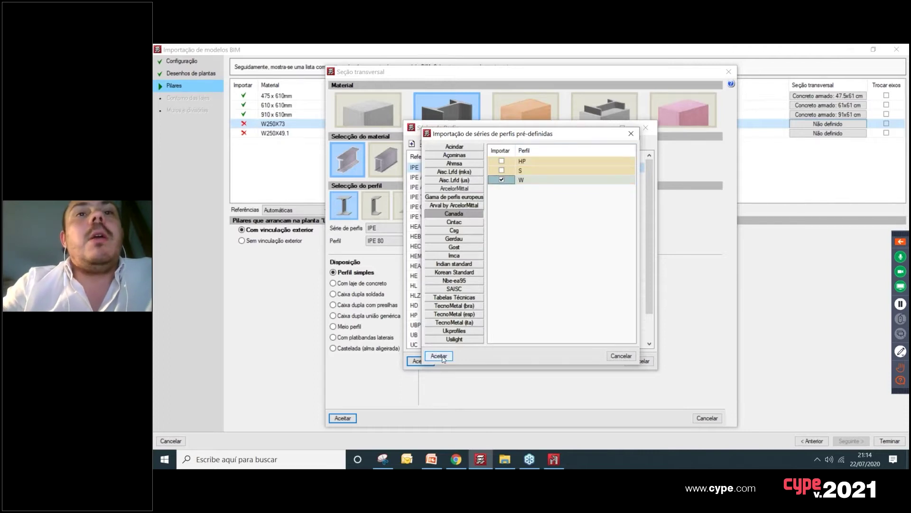
pyautogui.click(439, 356)
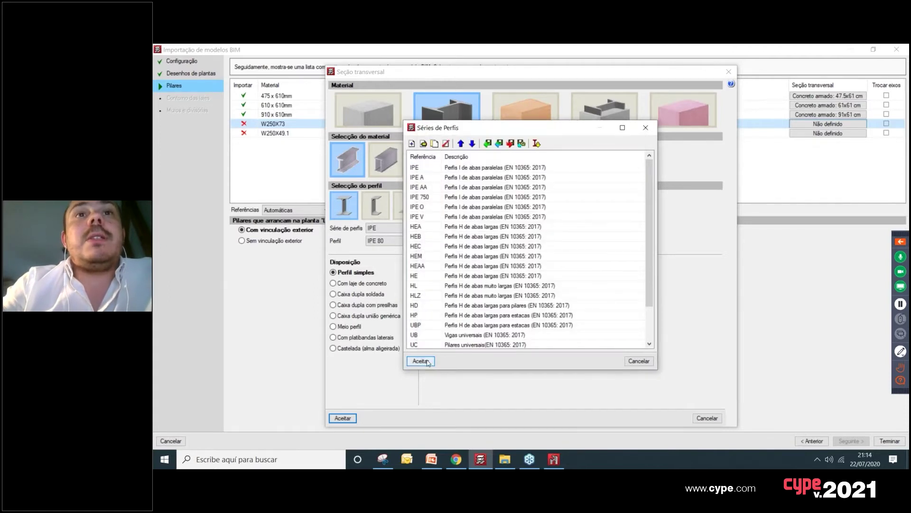
pyautogui.click(420, 361)
# Step: Assign the W250x73 profile of the W series as the cross-section of the W250X73 pillar type
pyautogui.click(410, 228)
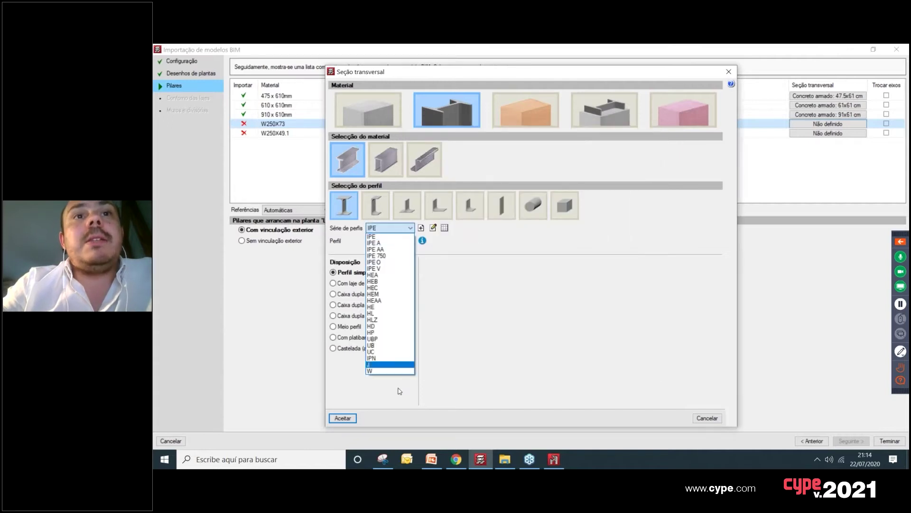
pyautogui.click(383, 371)
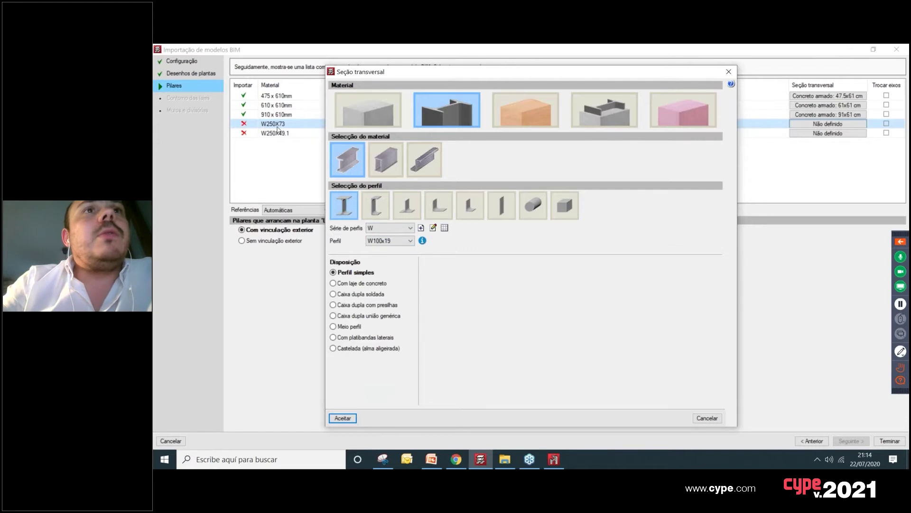
pyautogui.click(409, 241)
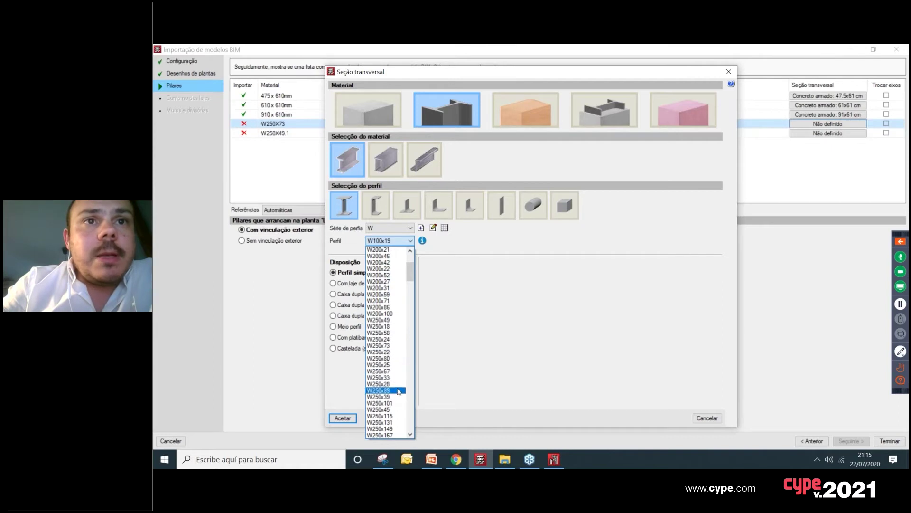
pyautogui.click(386, 345)
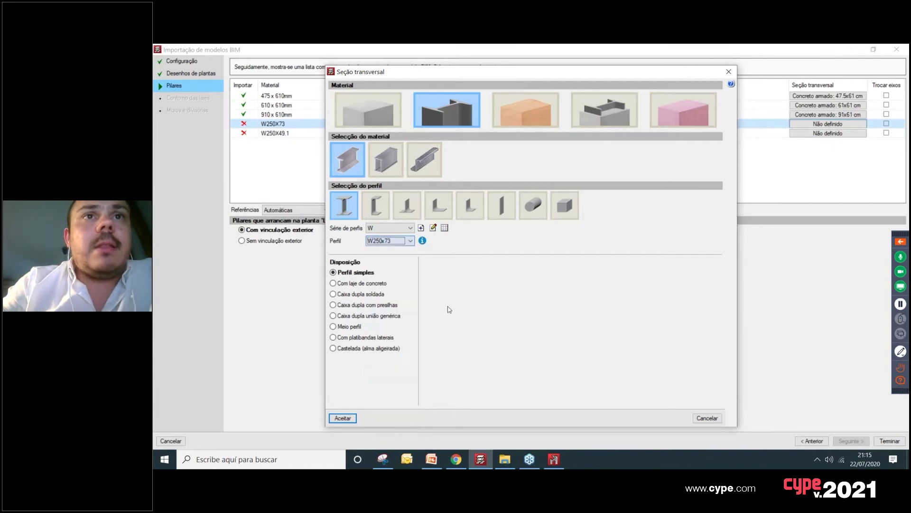
pyautogui.click(342, 418)
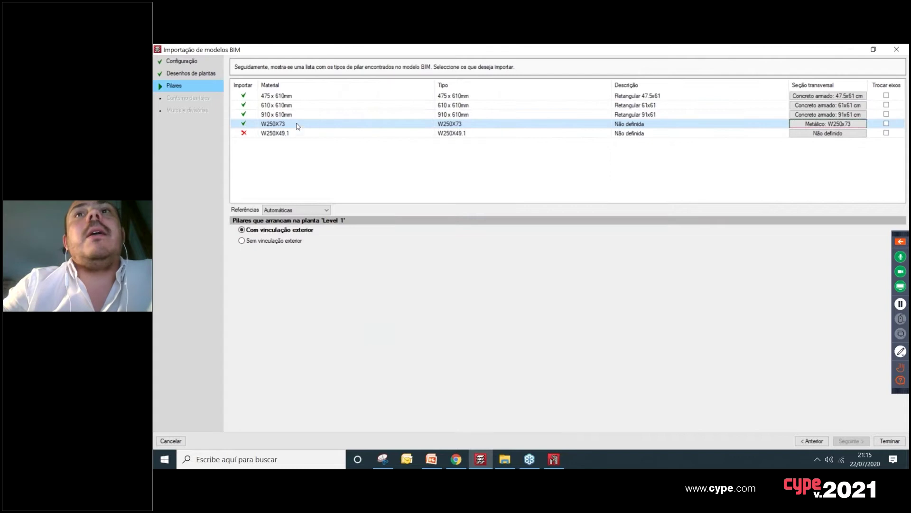
pyautogui.click(244, 124)
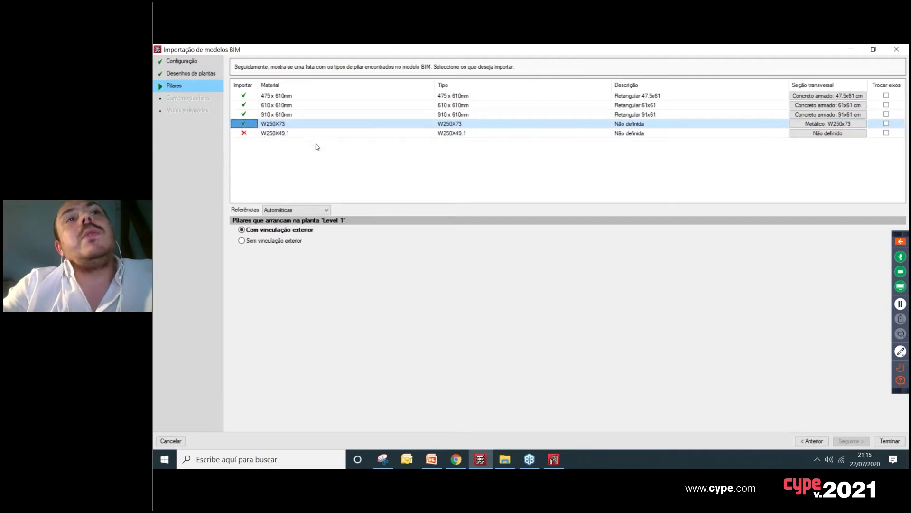
# Step: For the W250X49.1 pillar type, choose rolled steel and the W series, and look through its list for a matching profile
pyautogui.click(839, 134)
pyautogui.click(453, 116)
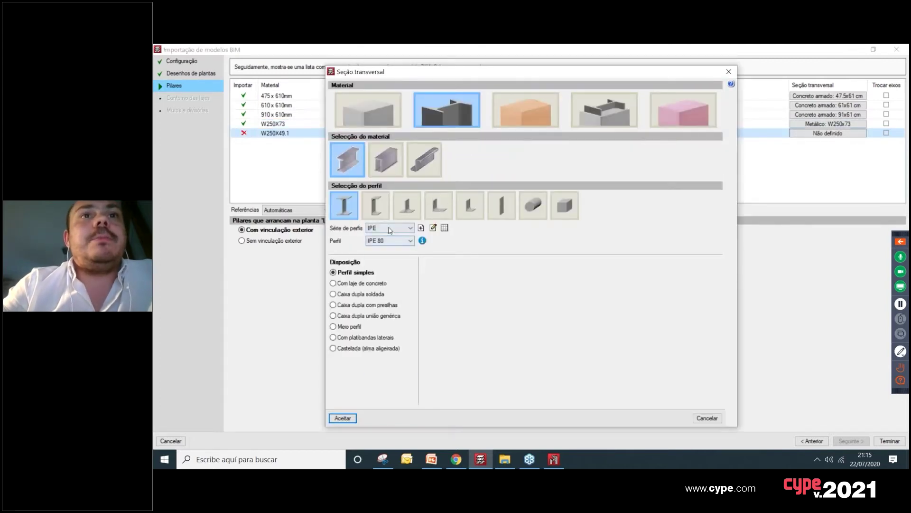
pyautogui.click(390, 230)
pyautogui.click(390, 370)
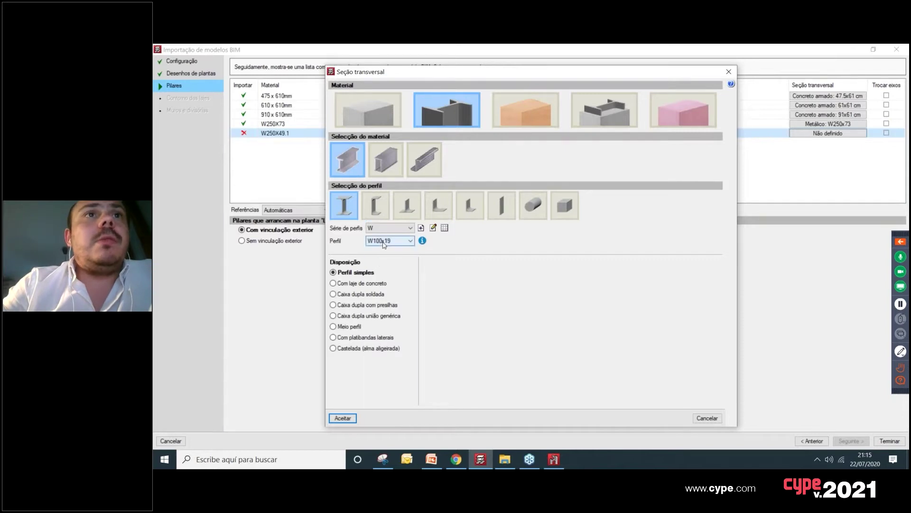
pyautogui.click(385, 241)
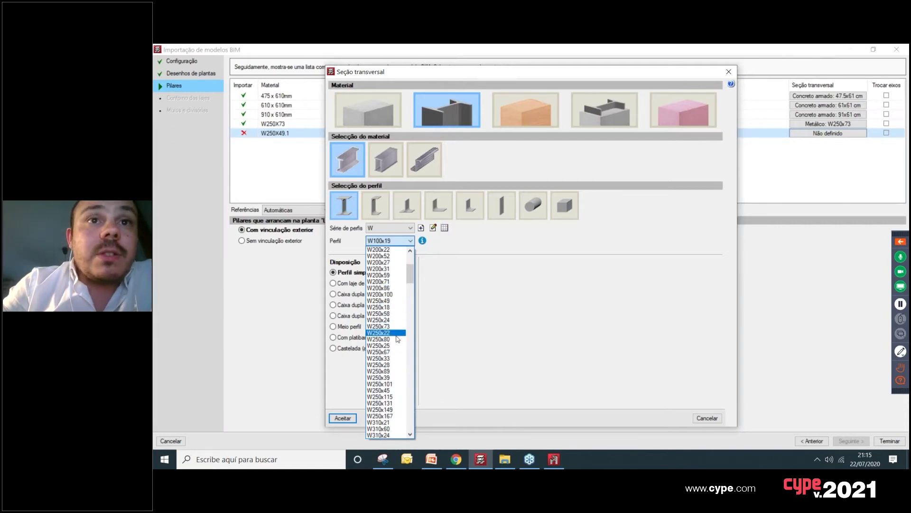
pyautogui.scroll(-1, 398, 342)
pyautogui.scroll(-1, 399, 343)
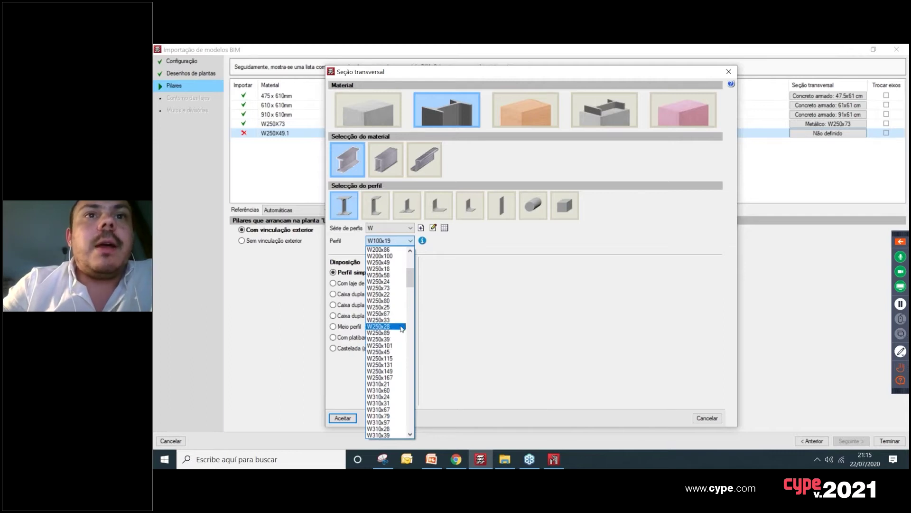
pyautogui.scroll(1, 397, 285)
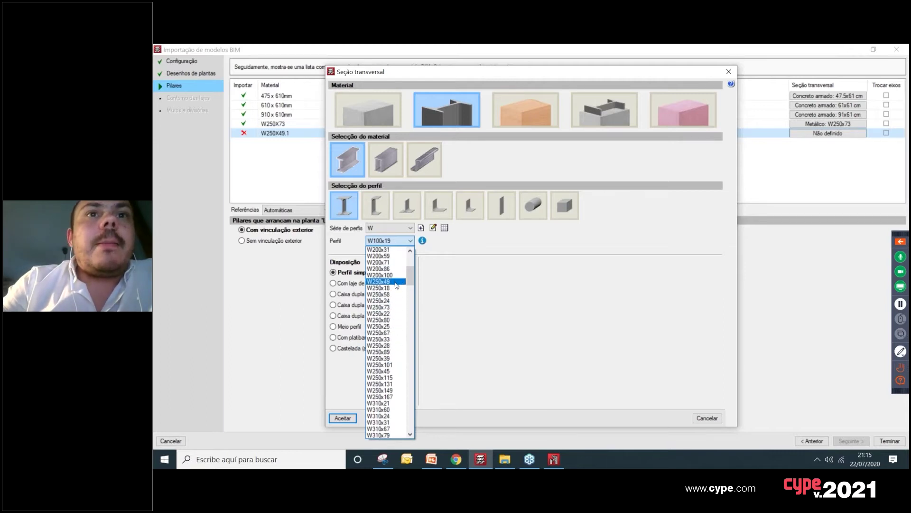
pyautogui.scroll(-2, 396, 292)
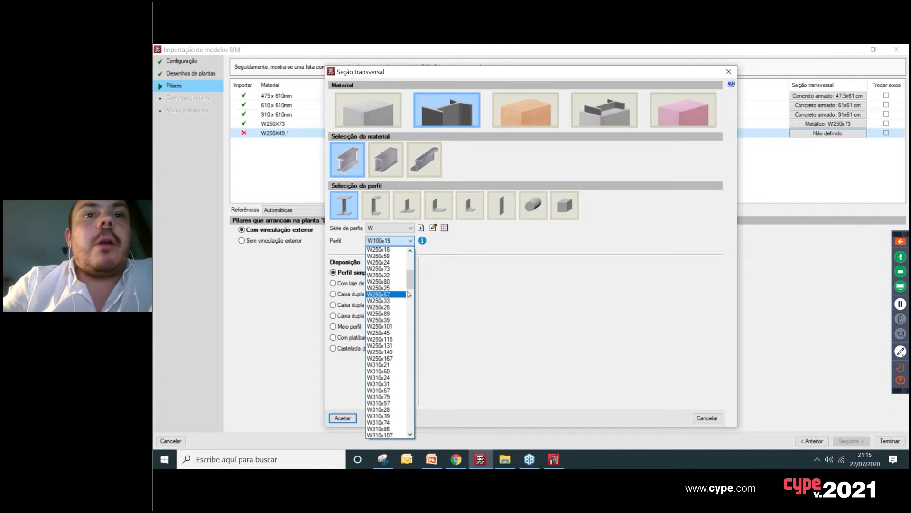
# Step: Examine the W series definition and the dimensions and properties of its W100x19 profile, and leave the cross-section without changes
pyautogui.click(433, 228)
pyautogui.click(433, 227)
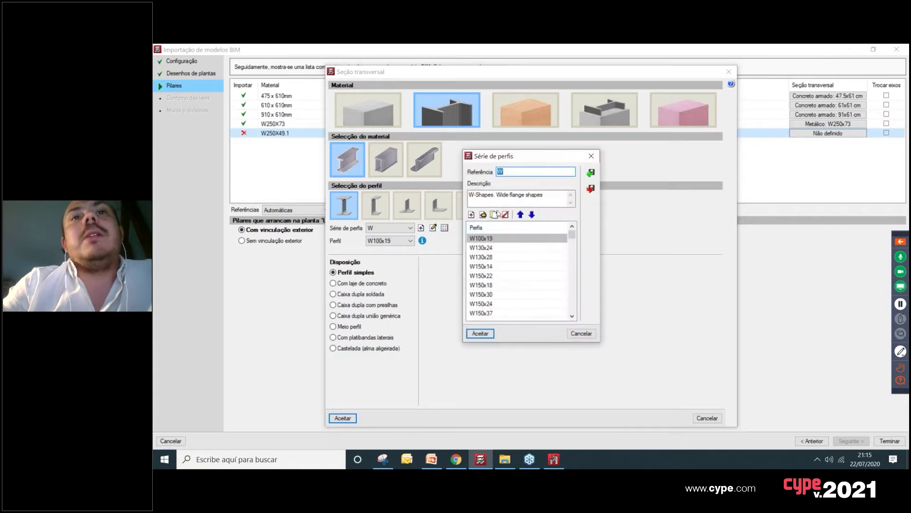
pyautogui.click(483, 215)
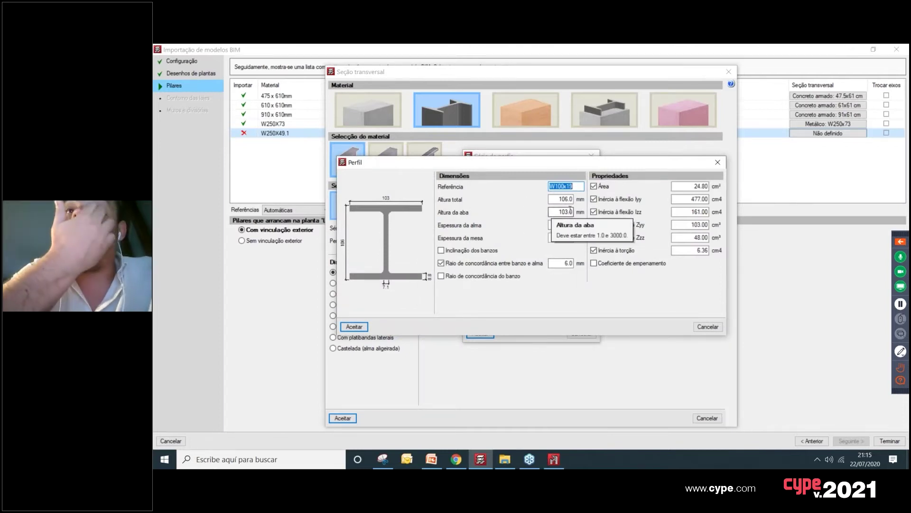
pyautogui.click(718, 164)
pyautogui.click(591, 155)
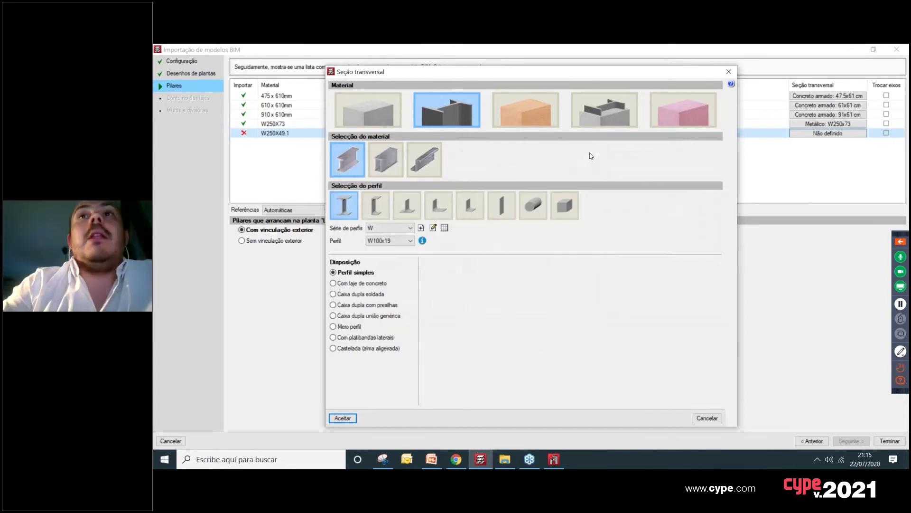
pyautogui.click(728, 71)
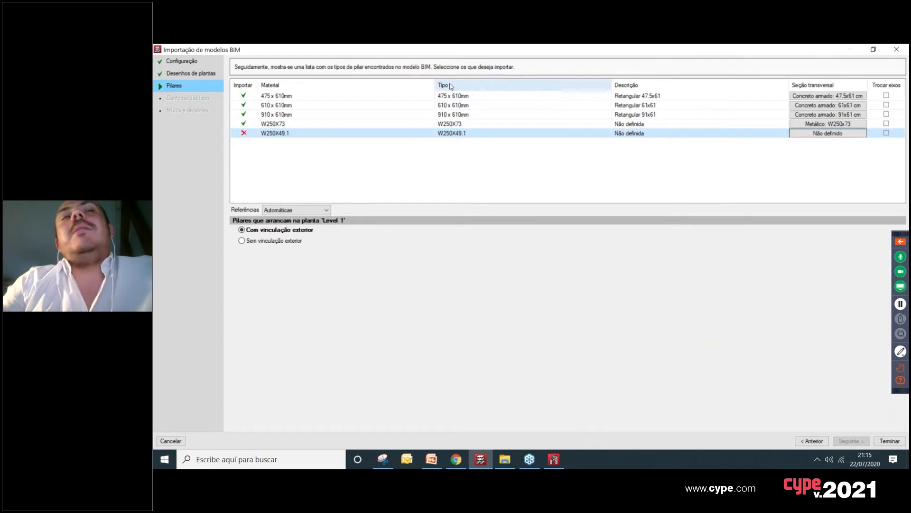
pyautogui.click(273, 125)
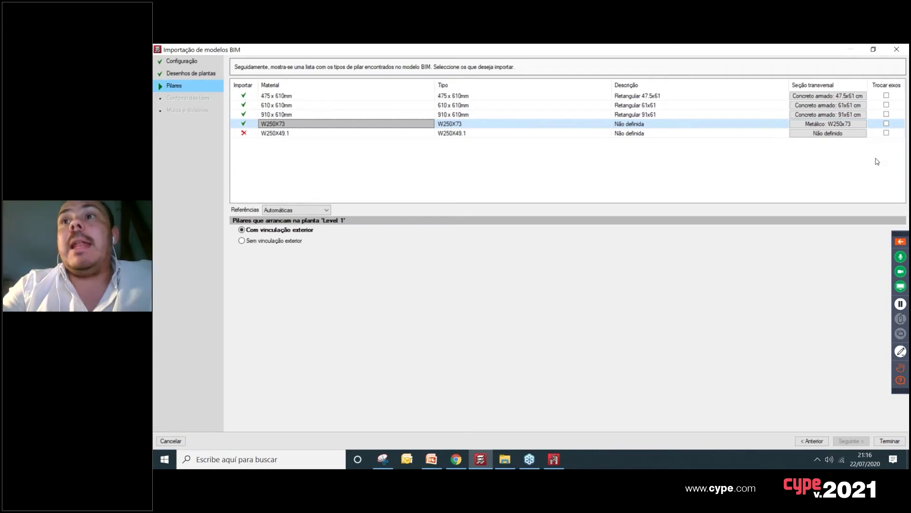
pyautogui.click(905, 245)
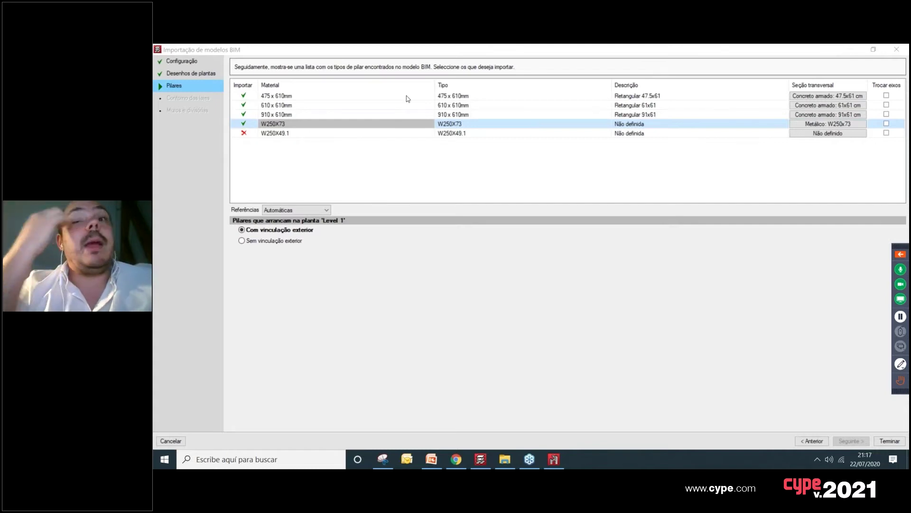
# Step: Finish the BIM model import, accepting the import results and the general data of the project
pyautogui.click(885, 441)
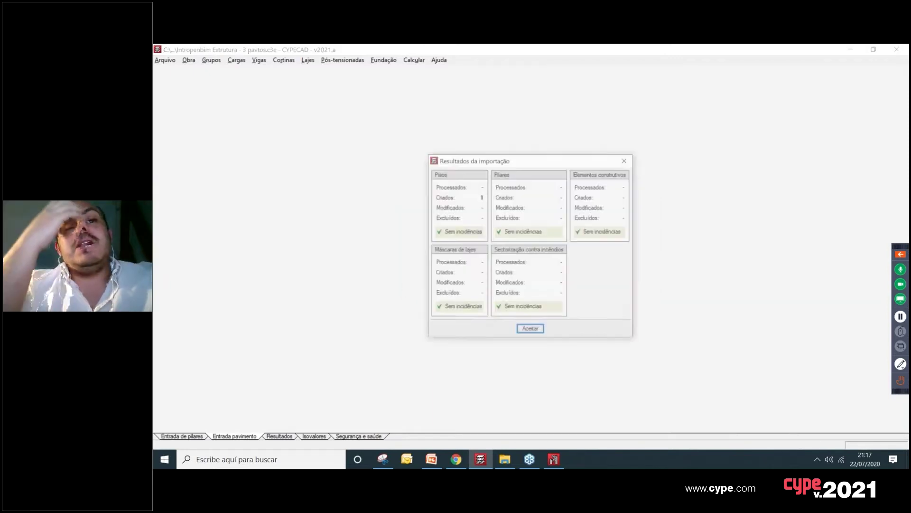
pyautogui.click(529, 328)
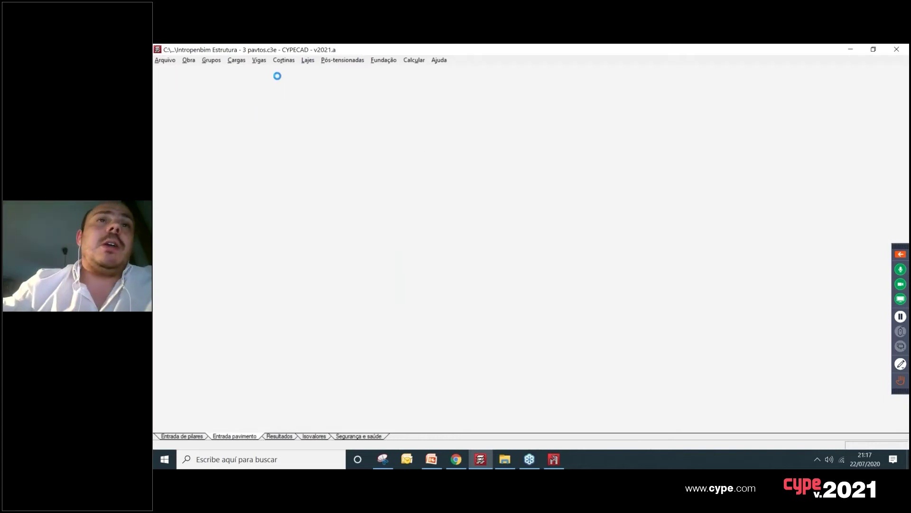
pyautogui.click(526, 415)
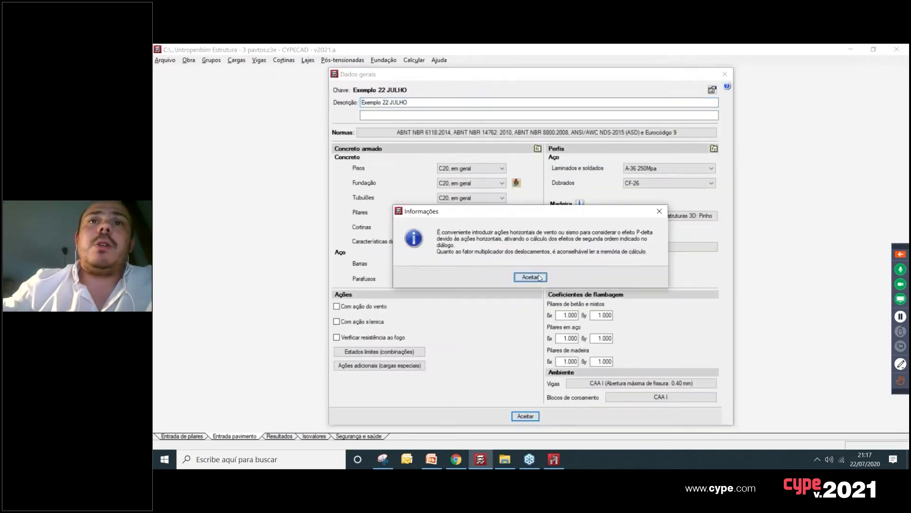
pyautogui.click(531, 276)
pyautogui.click(525, 331)
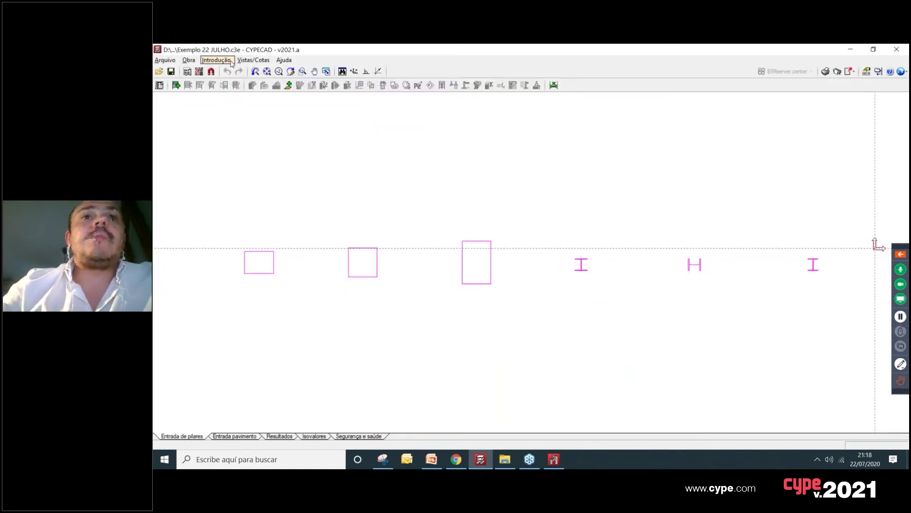
# Step: Switch to the floor input and examine the imported columns in the 3D view of the building including the BIM model
pyautogui.click(235, 436)
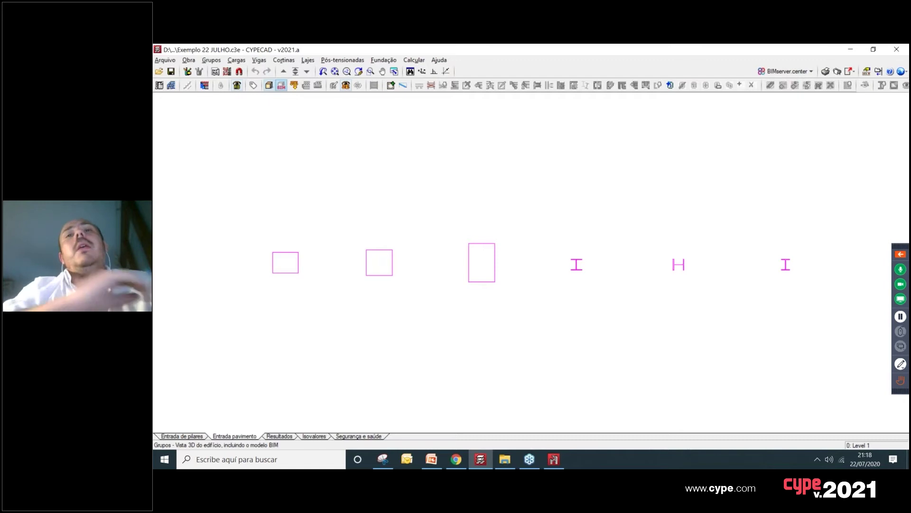
pyautogui.click(281, 85)
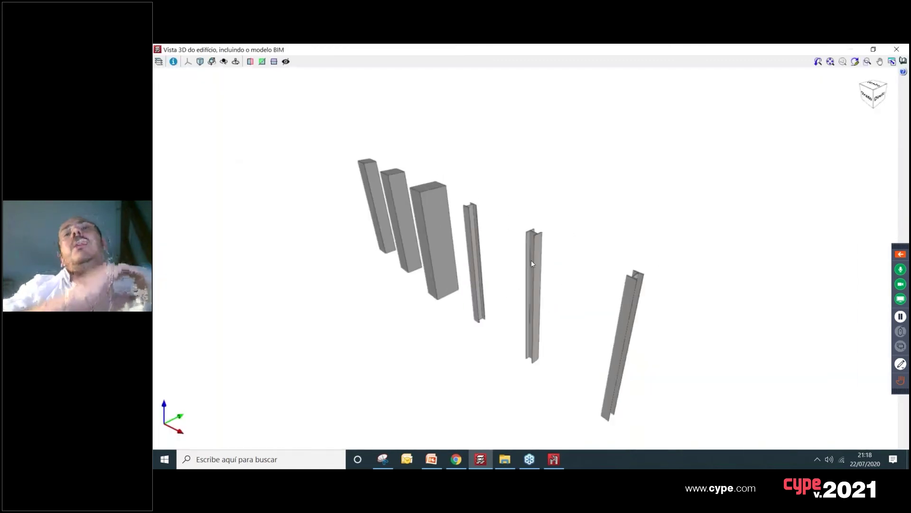
pyautogui.scroll(-2, 577, 241)
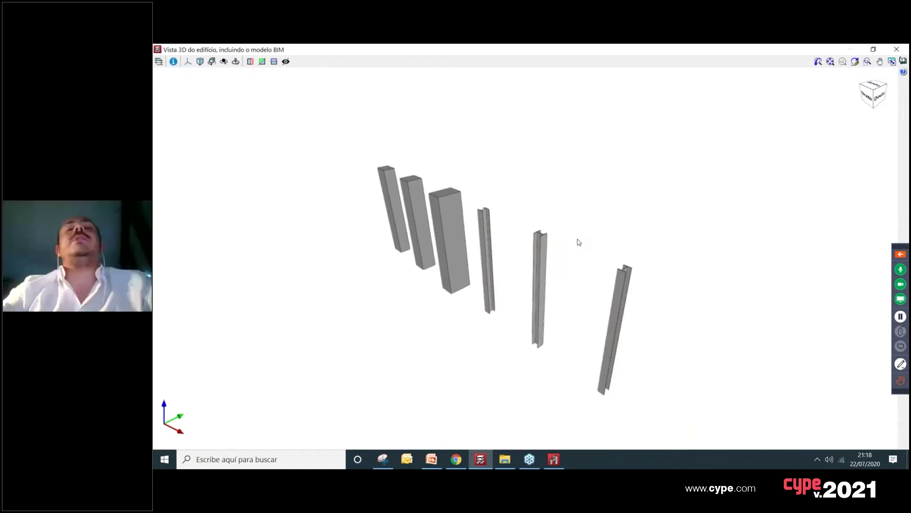
pyautogui.scroll(2, 572, 228)
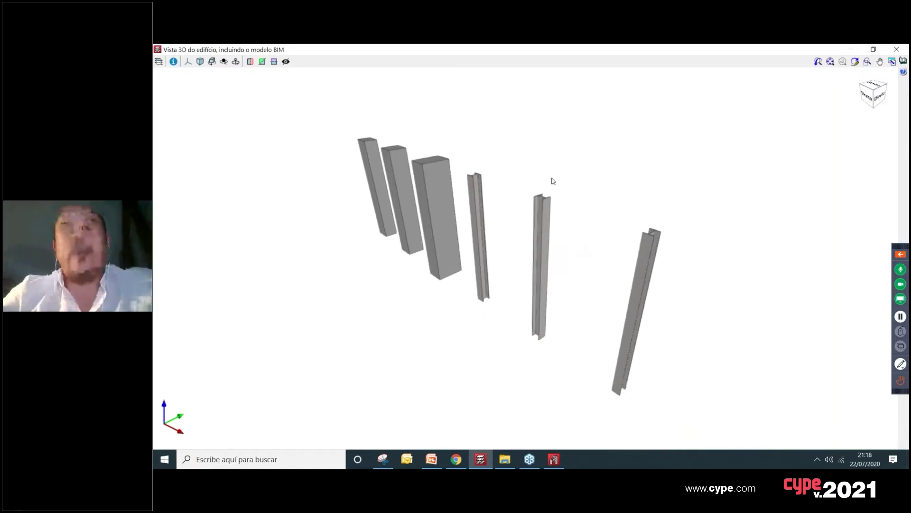
pyautogui.click(892, 47)
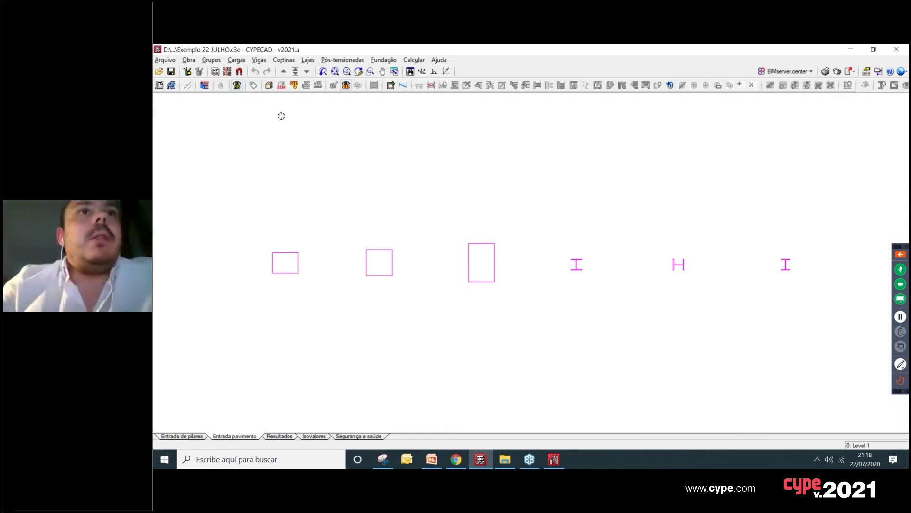
# Step: Enable the snaps for drawing masks with tracking turned off, and check the snap settings once more
pyautogui.click(240, 72)
pyautogui.moveTo(488, 199); pyautogui.dragTo(378, 156)
pyautogui.click(352, 168)
pyautogui.click(410, 168)
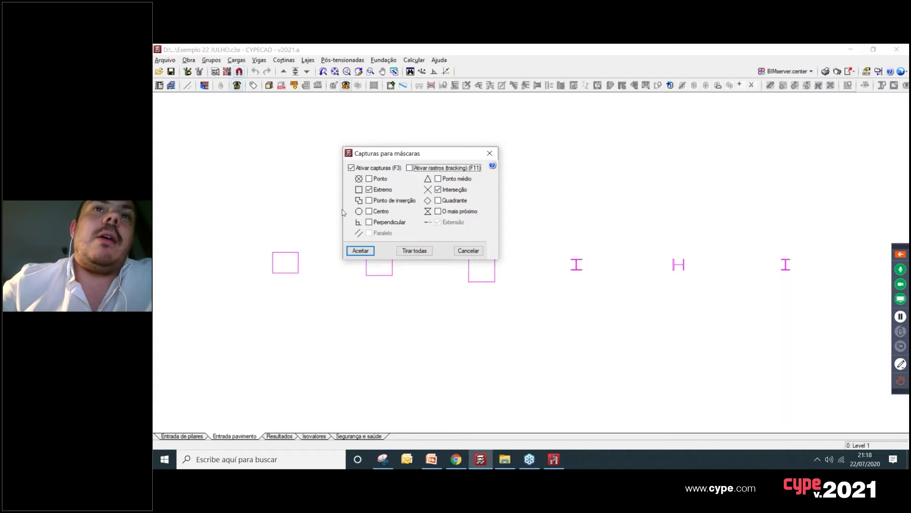
pyautogui.click(361, 251)
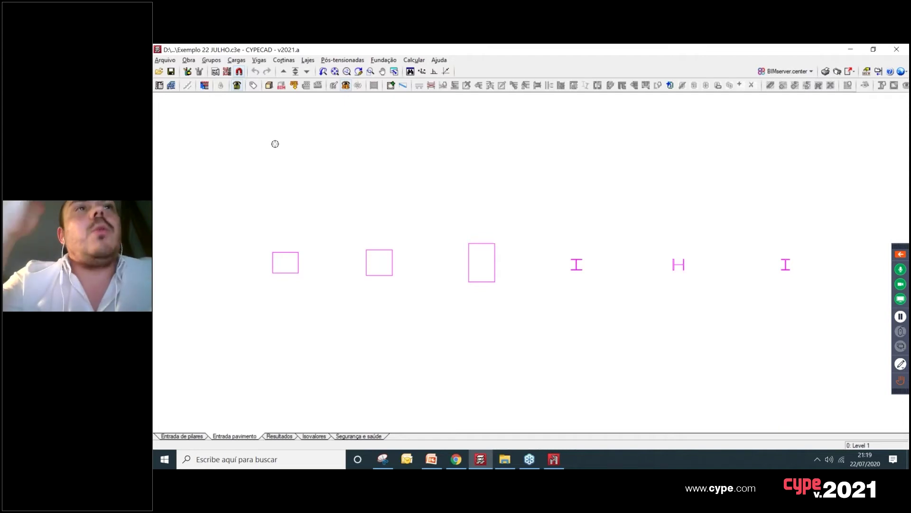
pyautogui.click(239, 72)
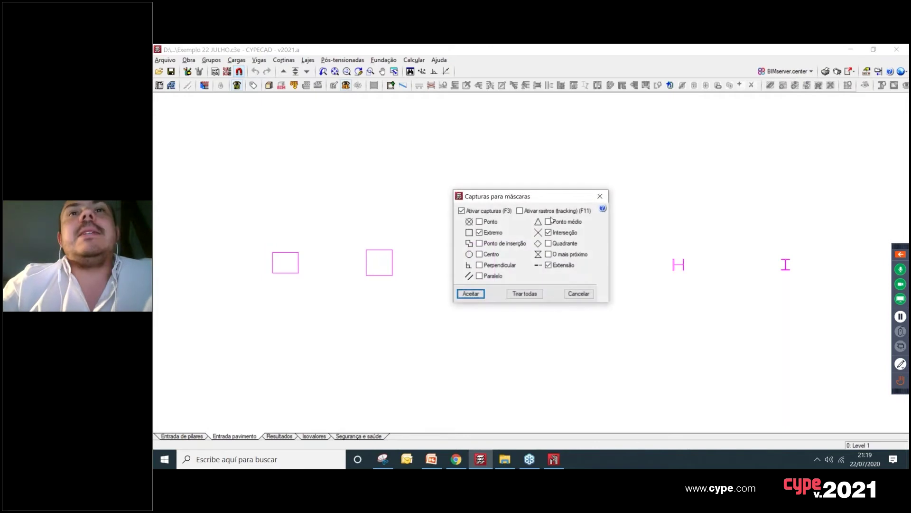
pyautogui.click(600, 196)
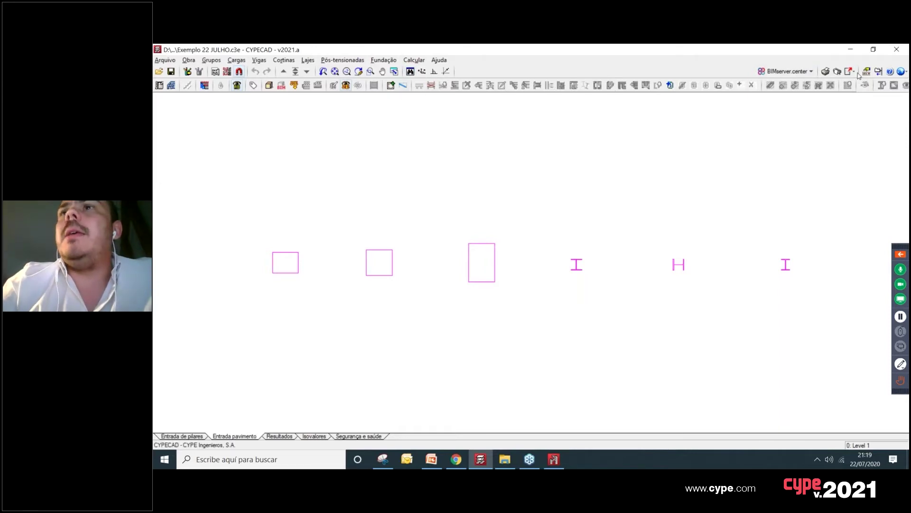
# Step: Review the general settings options and examine the toolbar configuration's commands for Continuidade de vigotas, Outras opções and Grupos
pyautogui.click(902, 71)
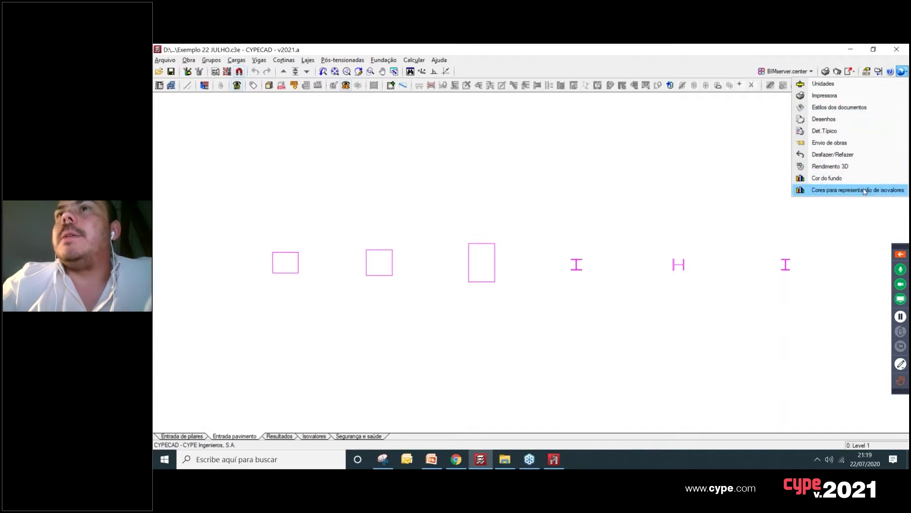
pyautogui.click(866, 72)
pyautogui.moveTo(530, 147); pyautogui.dragTo(494, 108)
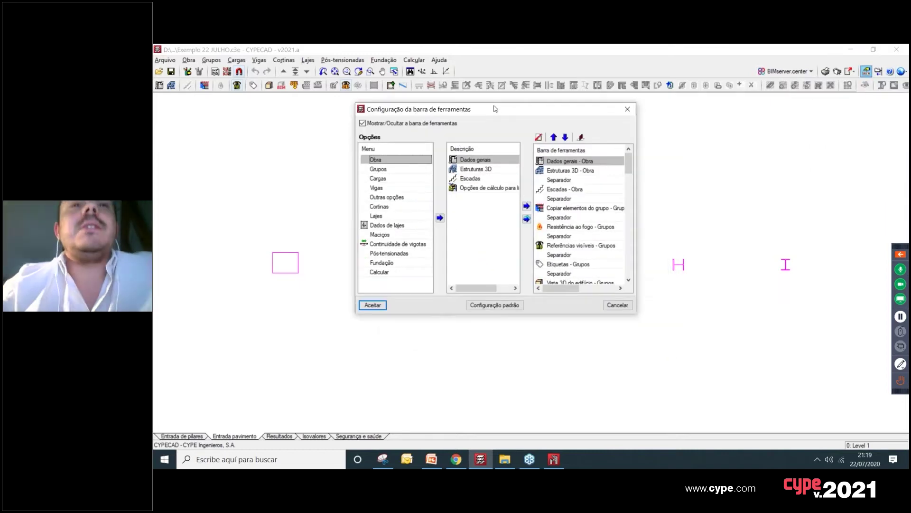
pyautogui.click(393, 244)
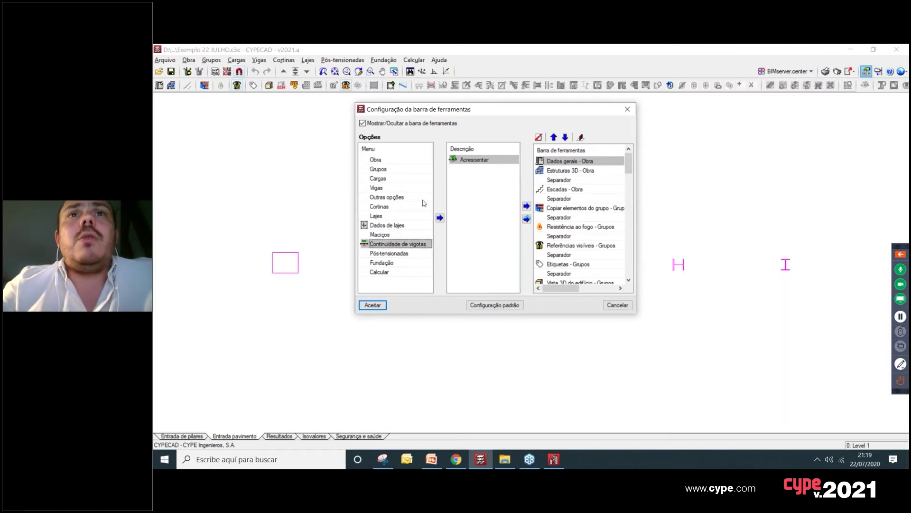
pyautogui.click(389, 199)
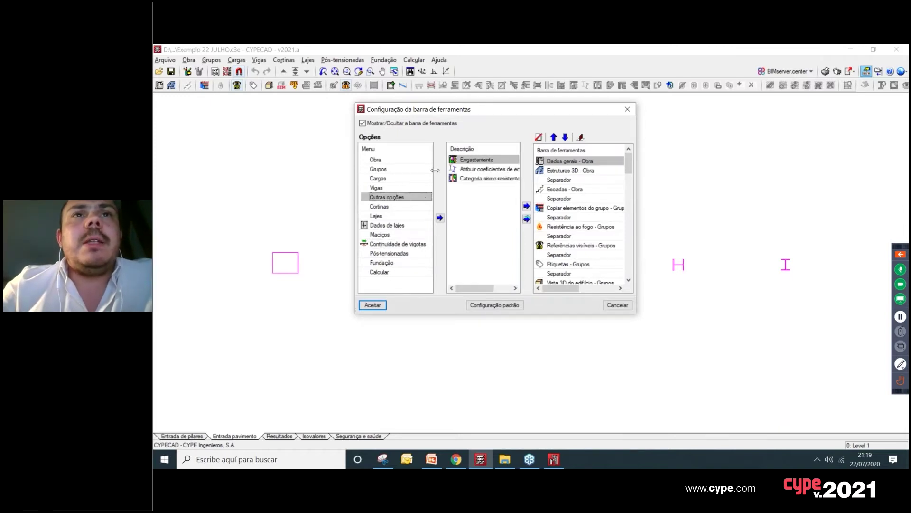
pyautogui.click(401, 170)
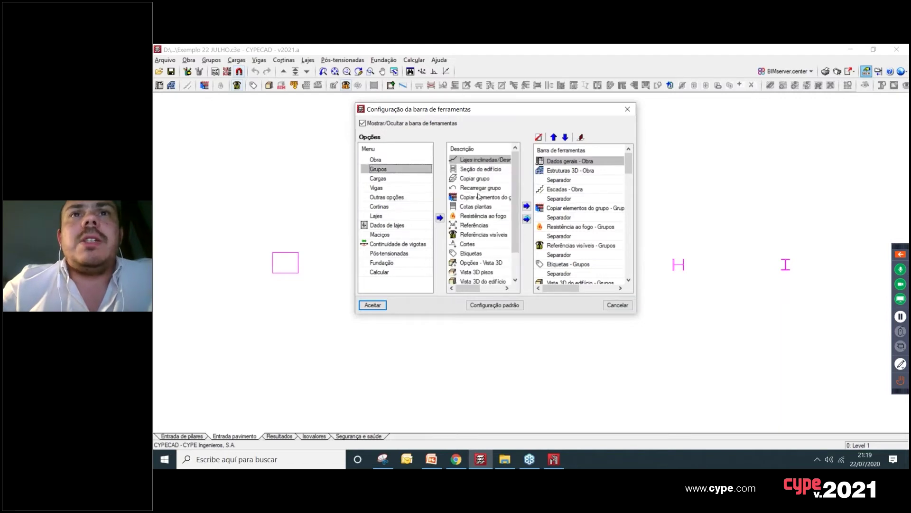
pyautogui.scroll(-1, 478, 195)
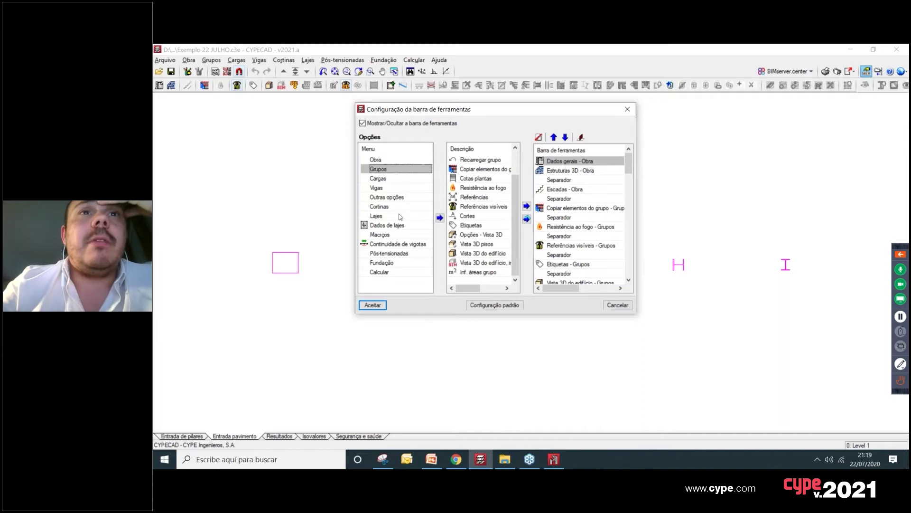
# Step: Examine the toolbar configuration's commands for Calcular and Continuidade de vigotas, closing the configuration without changes
pyautogui.click(399, 272)
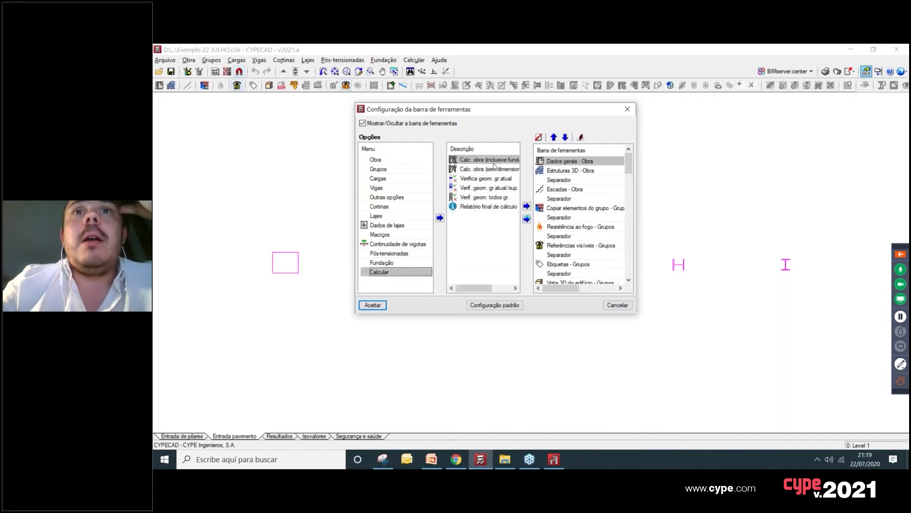
pyautogui.click(491, 179)
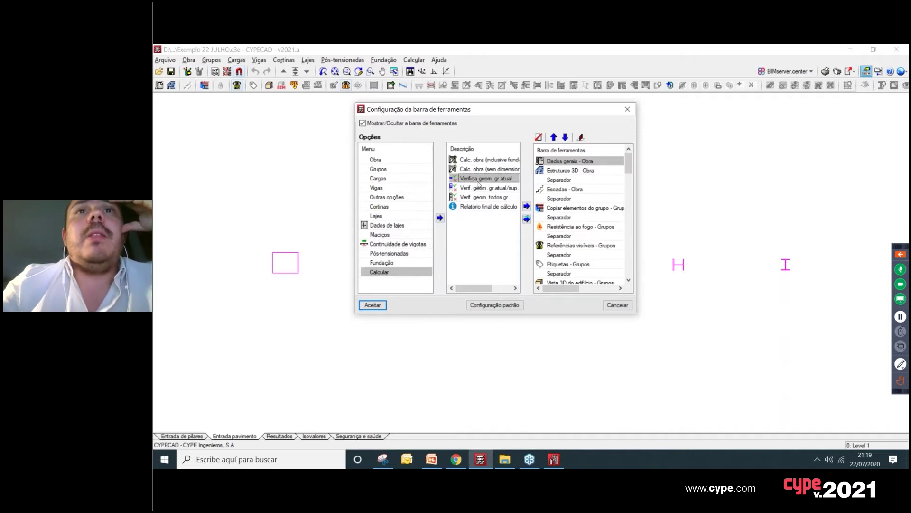
pyautogui.click(473, 189)
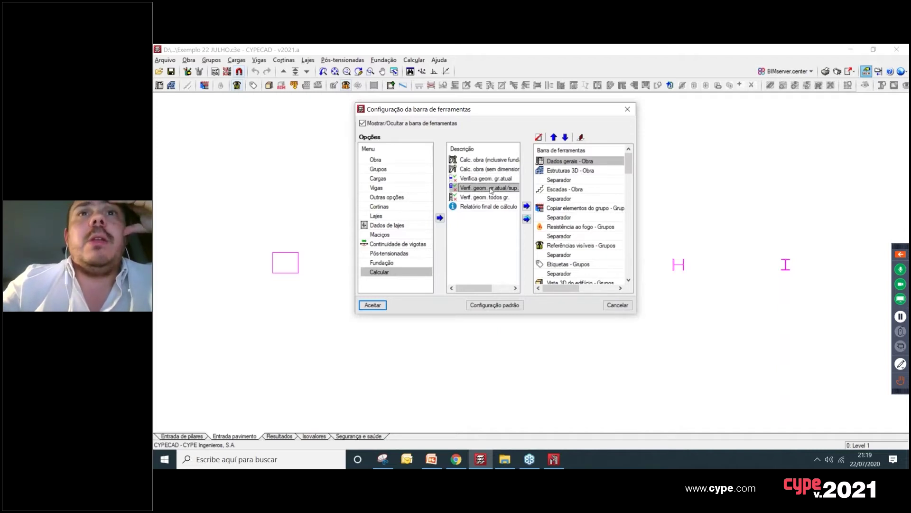
pyautogui.click(475, 198)
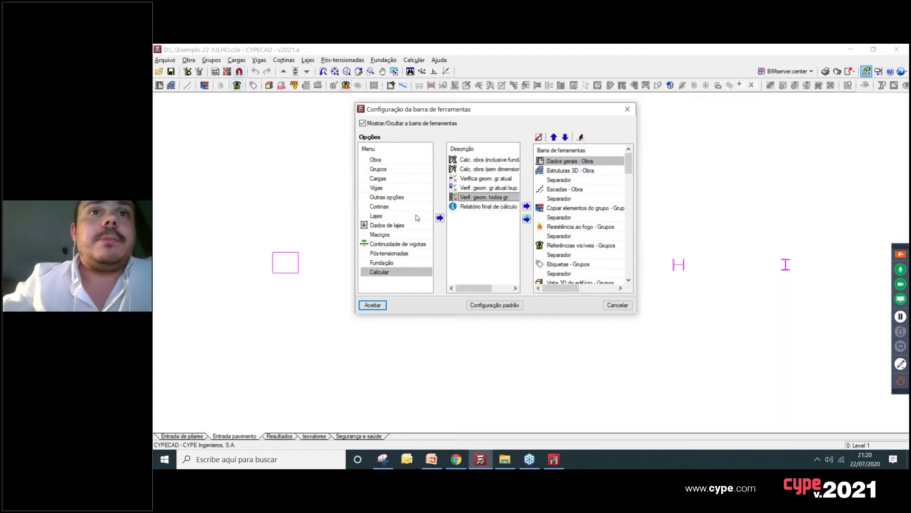
pyautogui.click(411, 244)
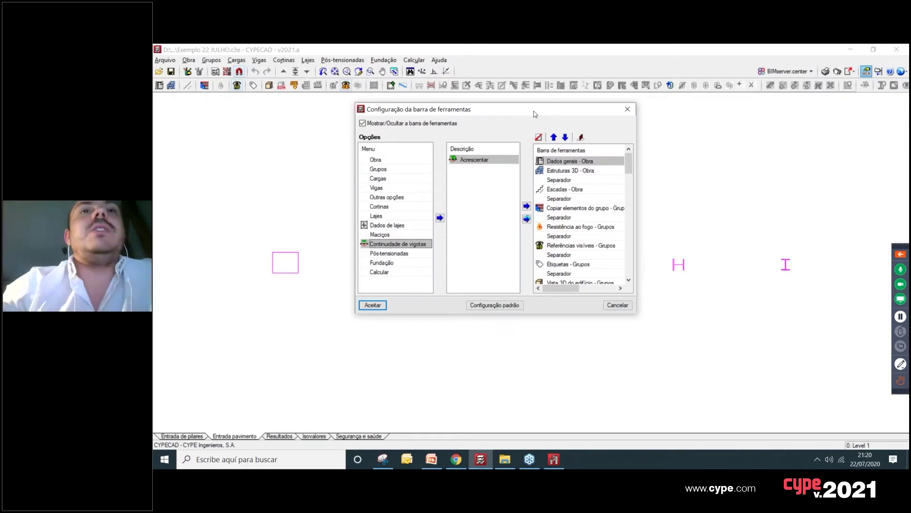
pyautogui.click(627, 108)
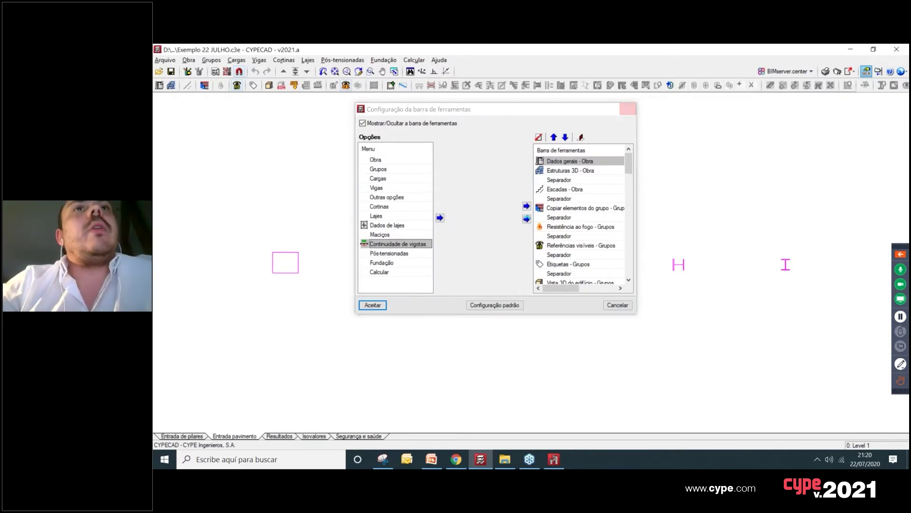
pyautogui.scroll(-1, 484, 206)
pyautogui.scroll(-2, 485, 246)
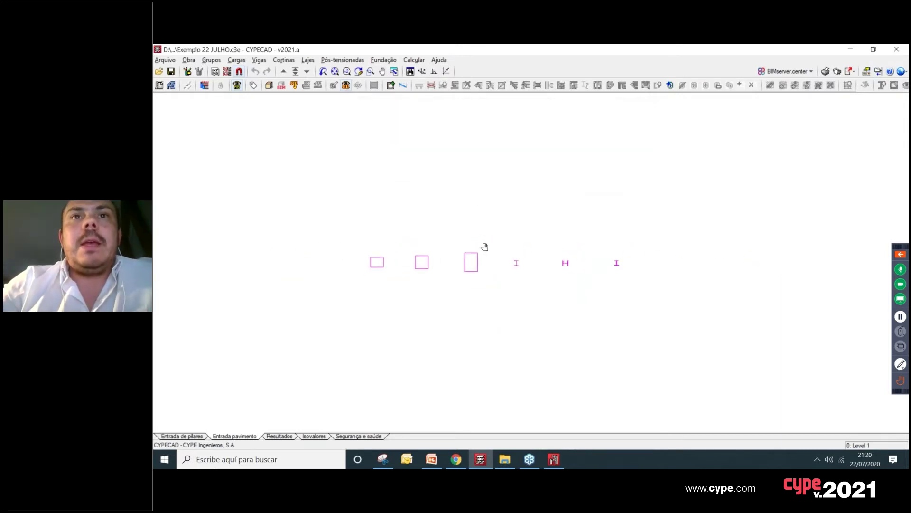
pyautogui.scroll(1, 485, 246)
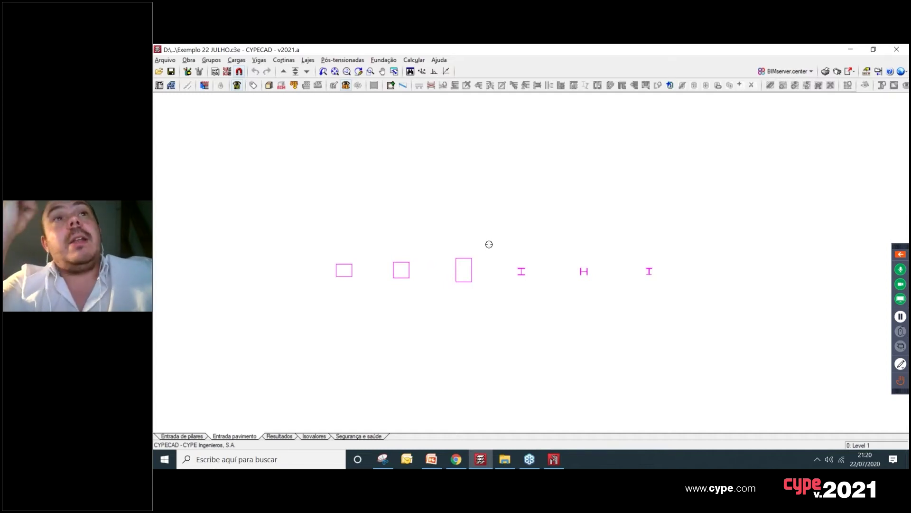
pyautogui.scroll(-1, 514, 218)
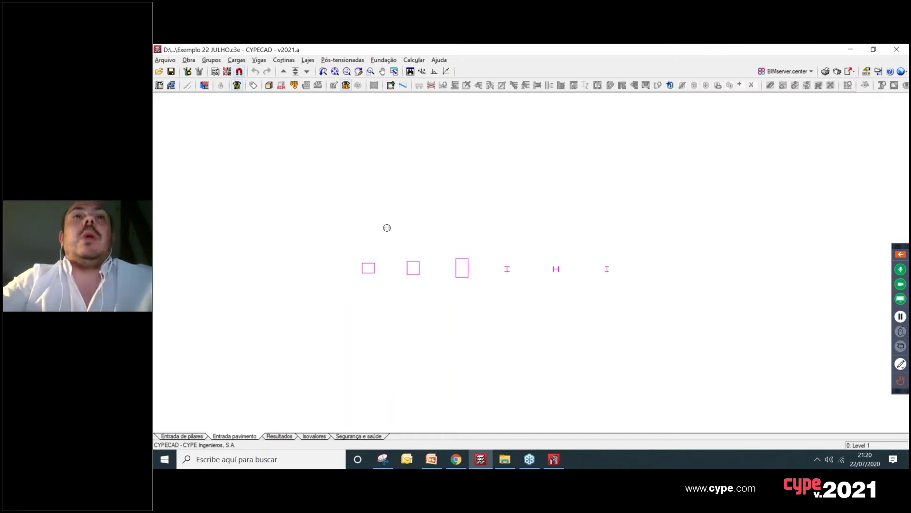
pyautogui.moveTo(404, 216); pyautogui.dragTo(412, 245, button='middle')
# Step: Look at the project file management and reopen the recent project Exemplo 22 JULHO
pyautogui.click(166, 60)
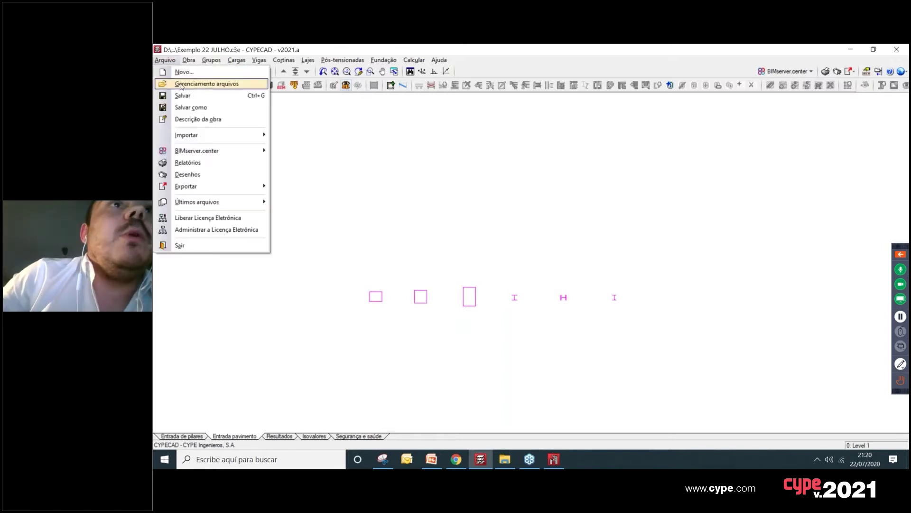
pyautogui.click(180, 84)
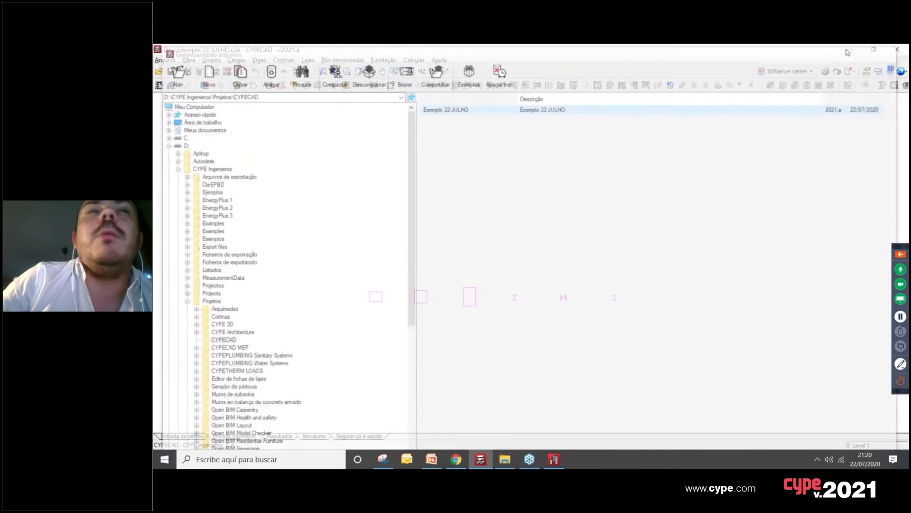
pyautogui.click(890, 51)
pyautogui.click(166, 60)
pyautogui.moveTo(213, 201)
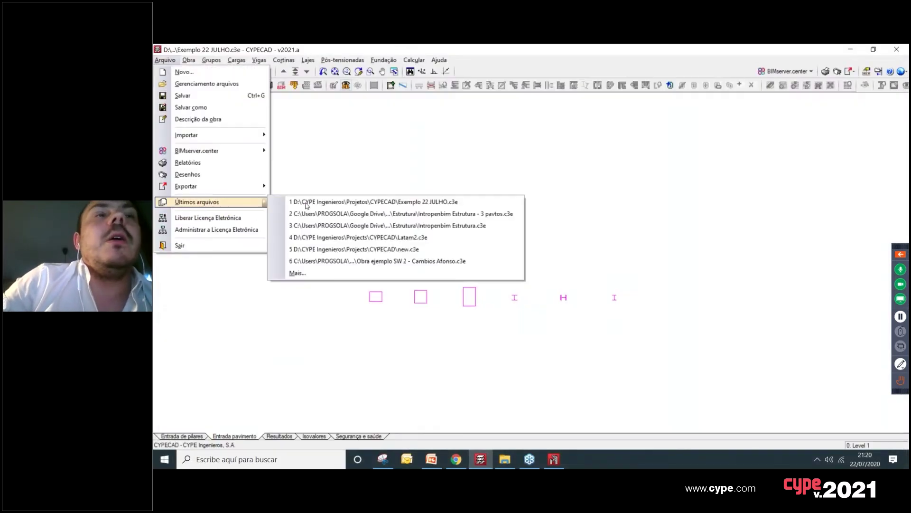
pyautogui.click(360, 203)
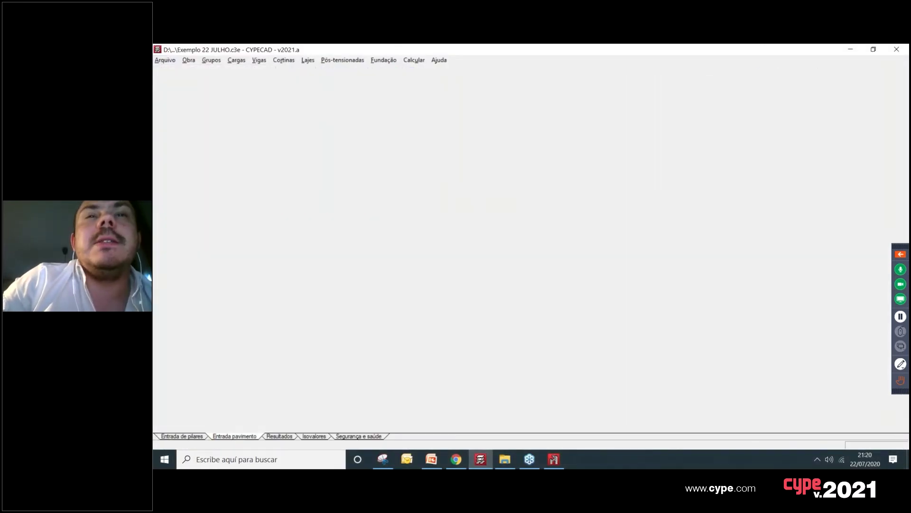
# Step: Open the recent project Intropenbim Estrutura - 3 pavtos and close its calculation error report
pyautogui.click(165, 61)
pyautogui.moveTo(202, 201)
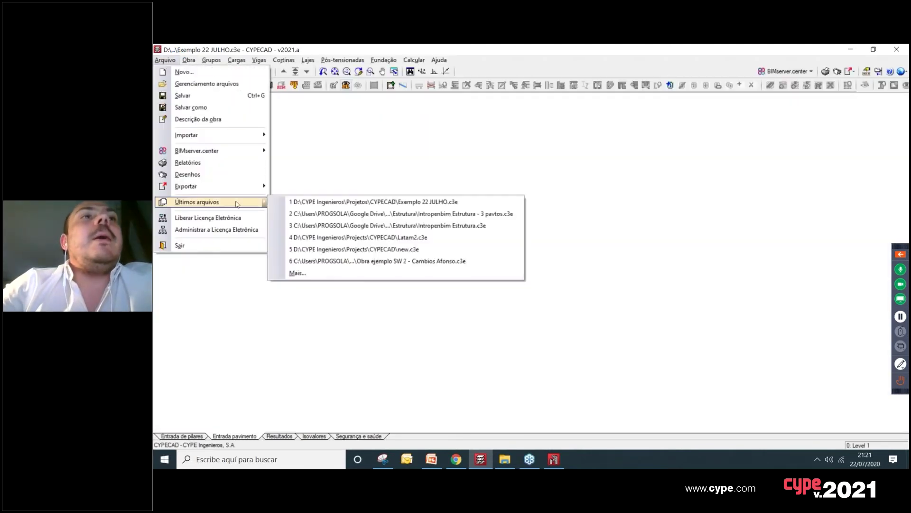
pyautogui.click(424, 215)
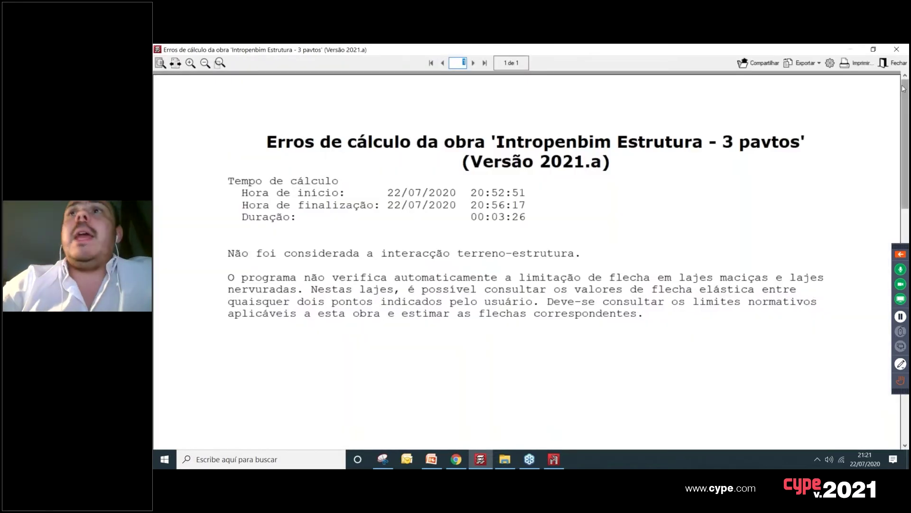
pyautogui.click(892, 63)
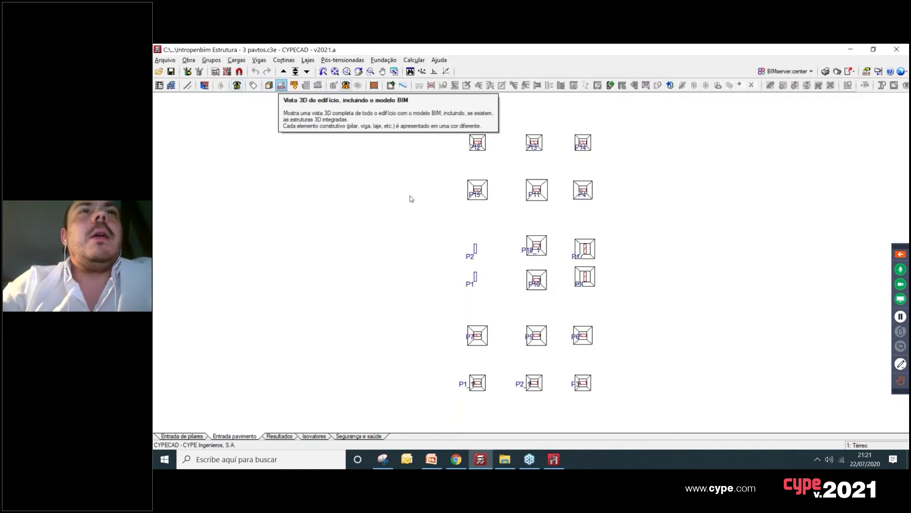
# Step: Examine the three-storey building in the 3D view including the BIM model, looking at it from another side
pyautogui.click(281, 86)
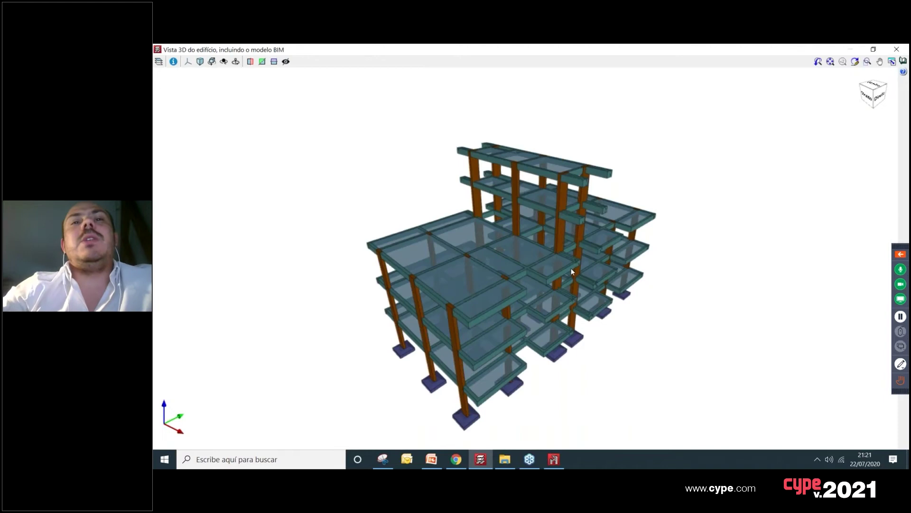
pyautogui.moveTo(572, 272); pyautogui.dragTo(590, 325, button='middle')
pyautogui.scroll(2, 503, 254)
pyautogui.scroll(-2, 503, 254)
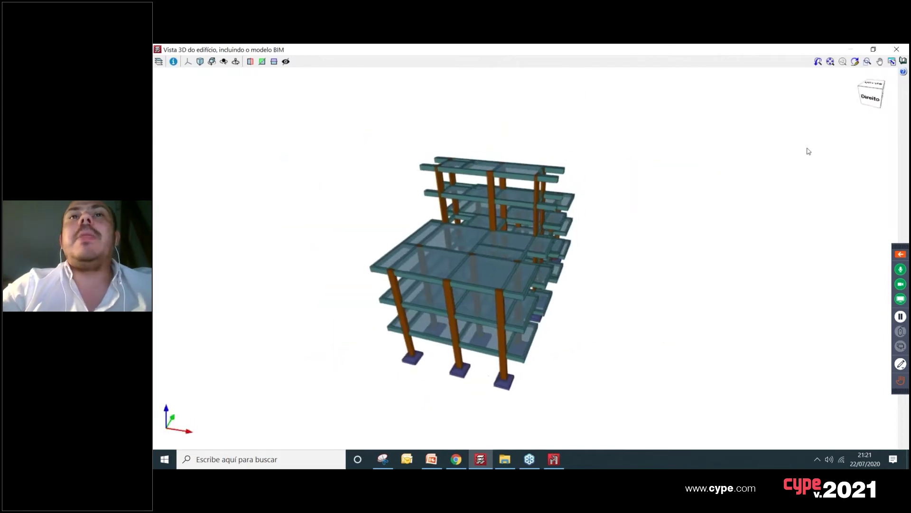
pyautogui.click(897, 49)
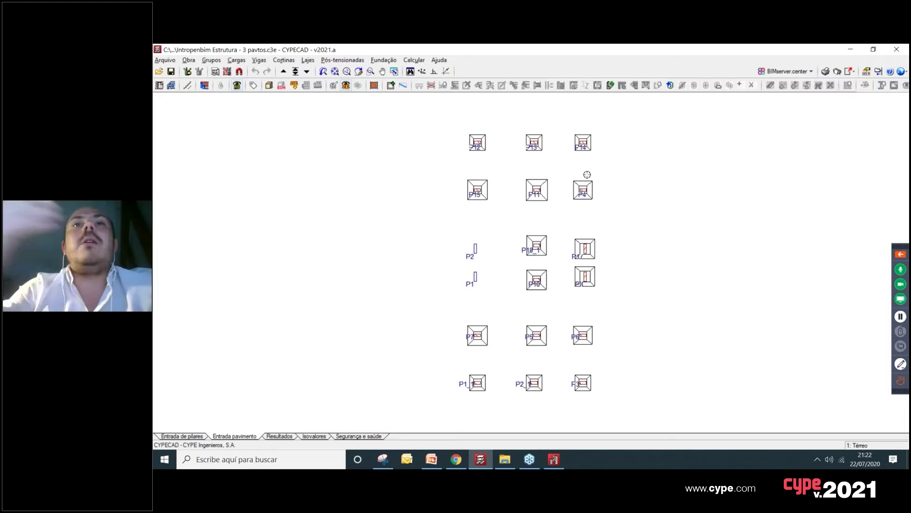
# Step: Review the general data of the project and the seismic action options, leaving without enabling the seismic action
pyautogui.click(190, 60)
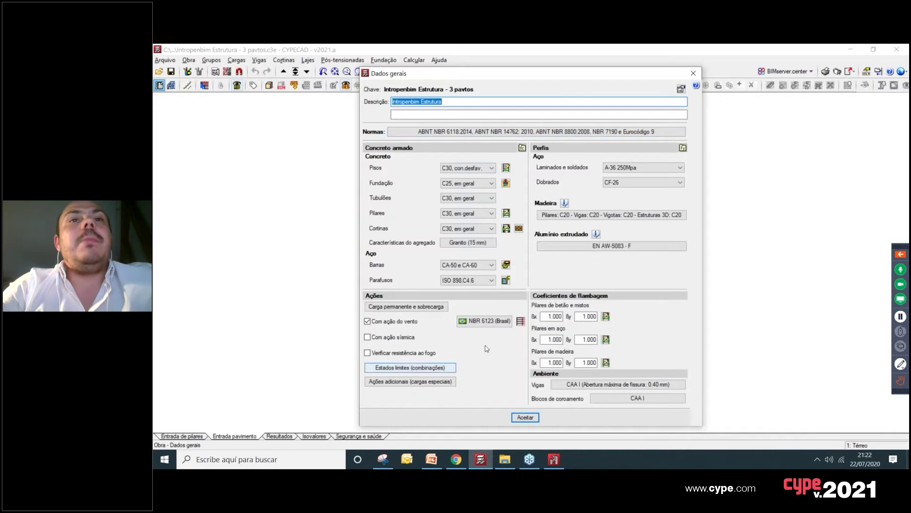
pyautogui.click(409, 337)
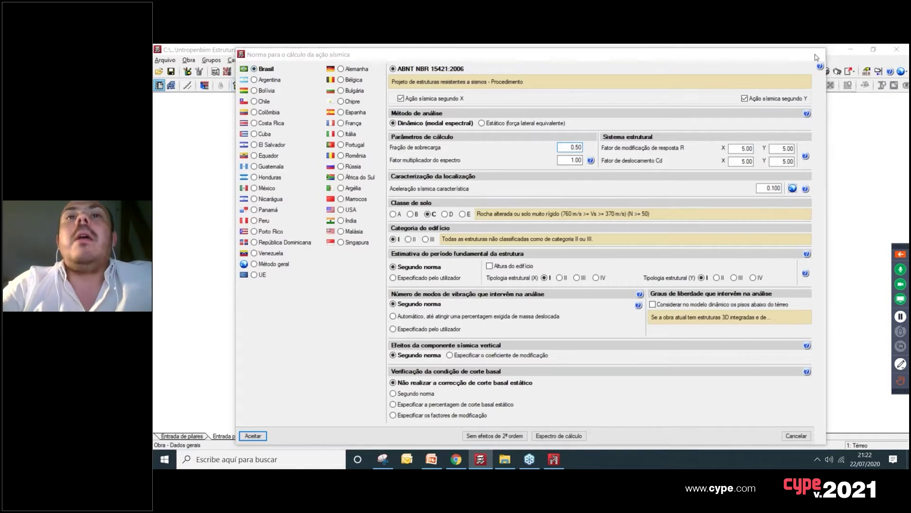
pyautogui.click(817, 55)
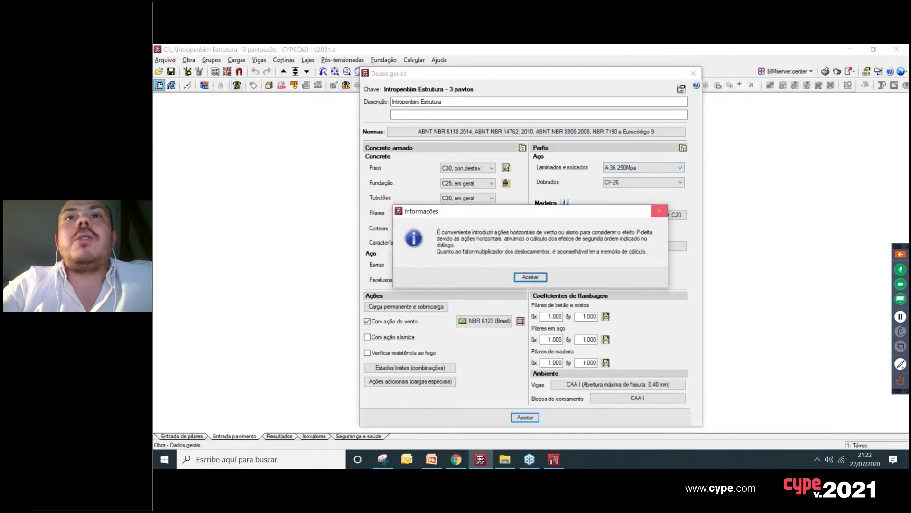
pyautogui.click(540, 277)
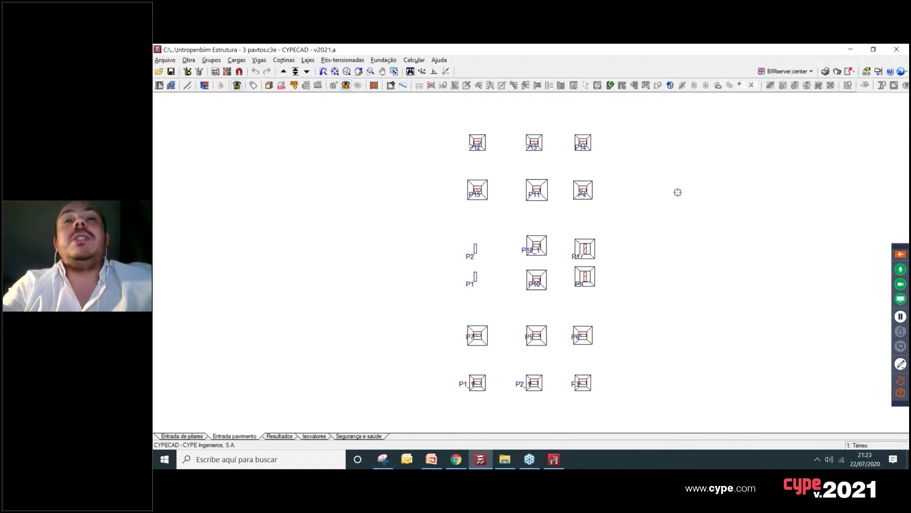
# Step: Look over the foundation commands and review the PowerPoint slides on Sapata, Bloco de Coroamento and the calculation steps with soil-structure interaction
pyautogui.click(383, 60)
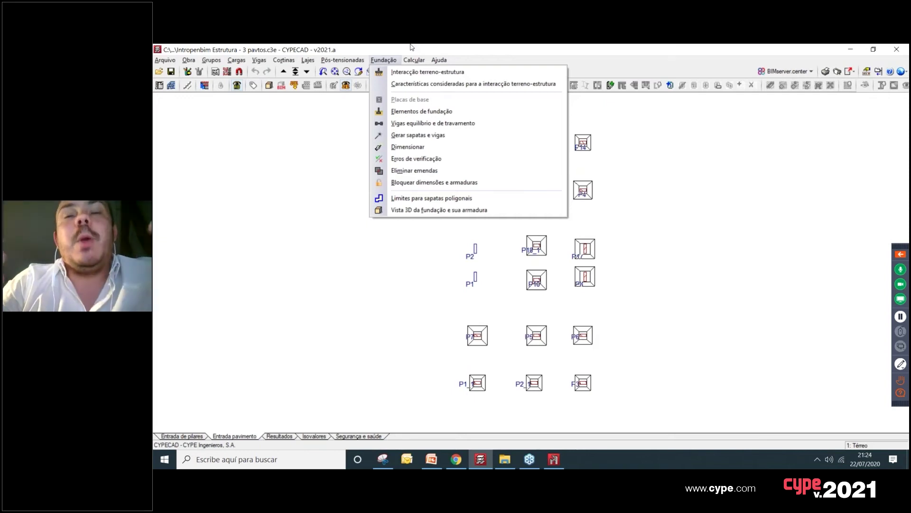
pyautogui.click(411, 47)
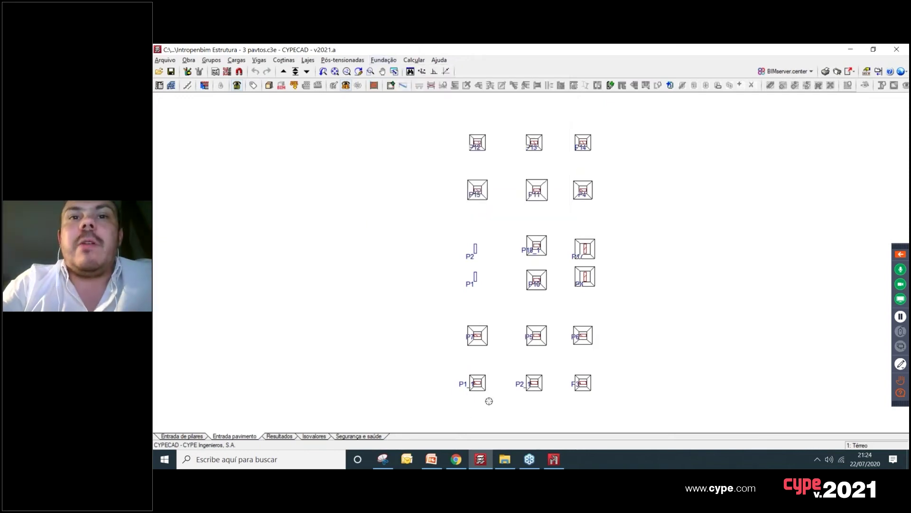
pyautogui.click(429, 461)
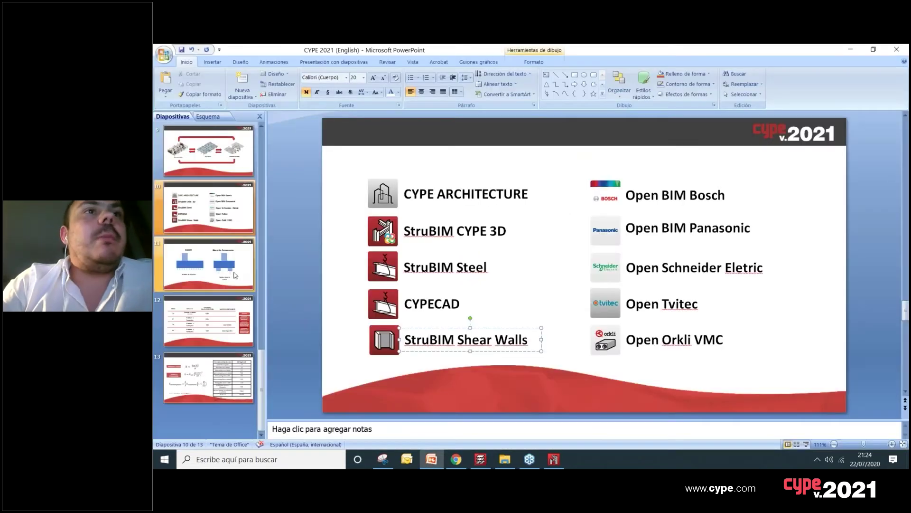
pyautogui.scroll(-1, 809, 303)
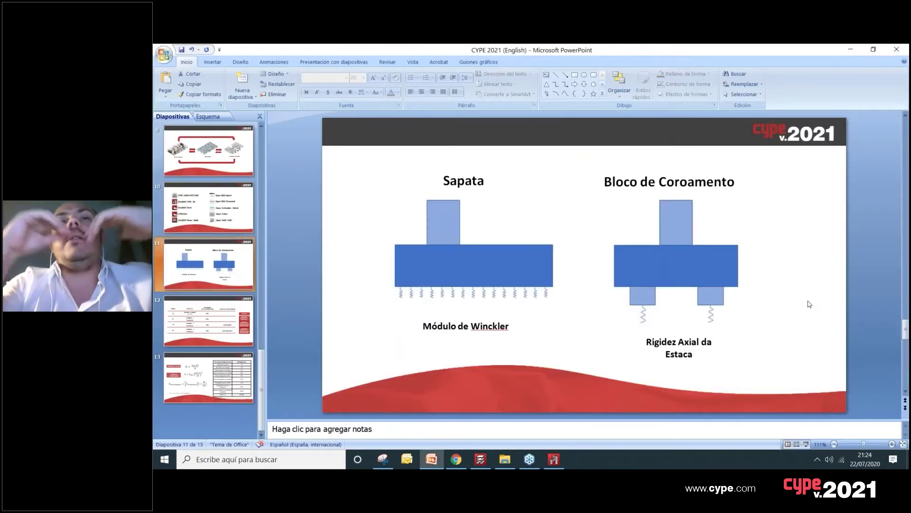
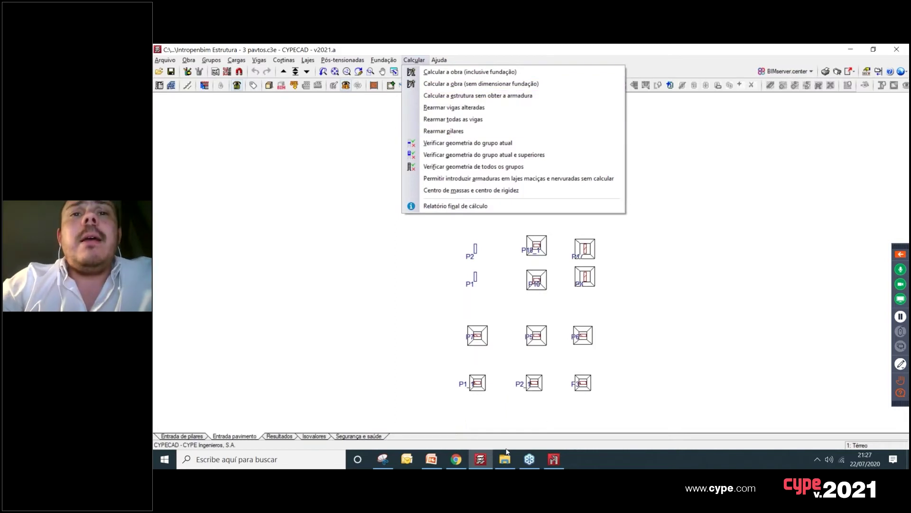
pyautogui.click(431, 459)
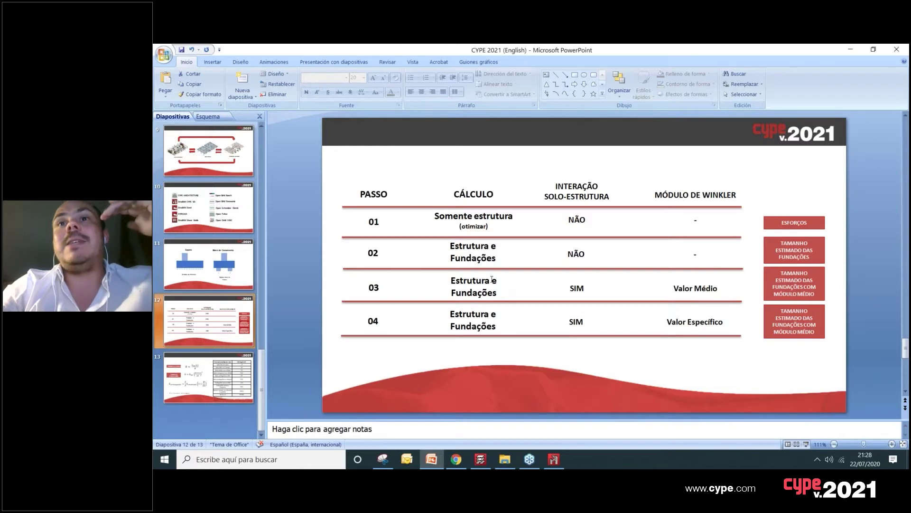
pyautogui.click(554, 459)
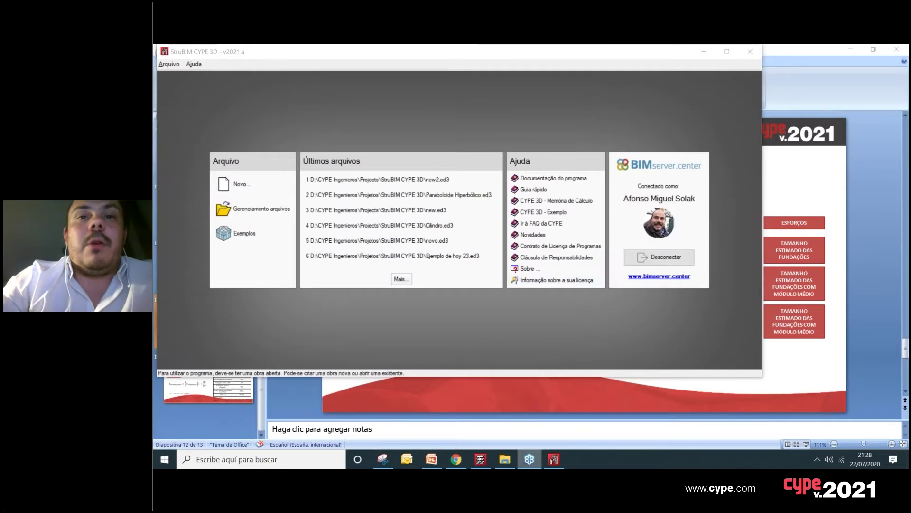
# Step: Switch to CYPECAD and review the foundation's soil-structure interaction options, including the Winkler modulus for footings, without assigning anything
pyautogui.click(481, 464)
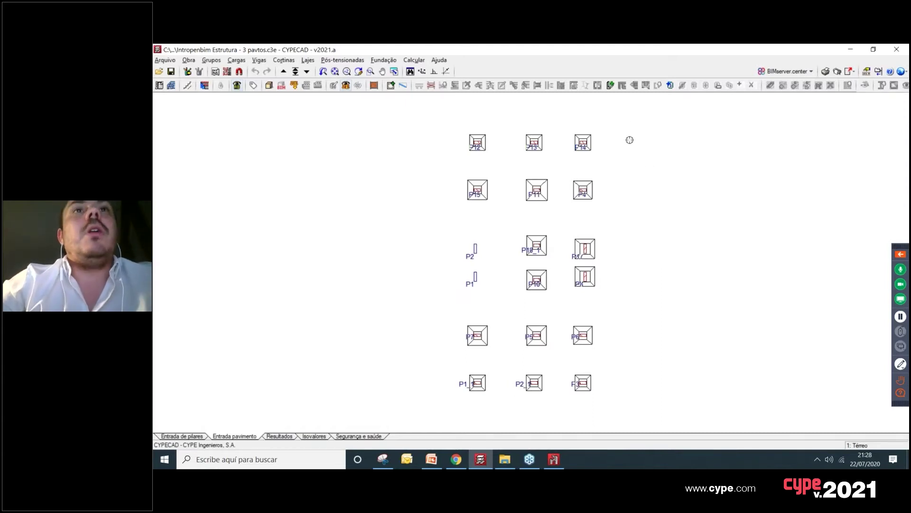
pyautogui.click(375, 61)
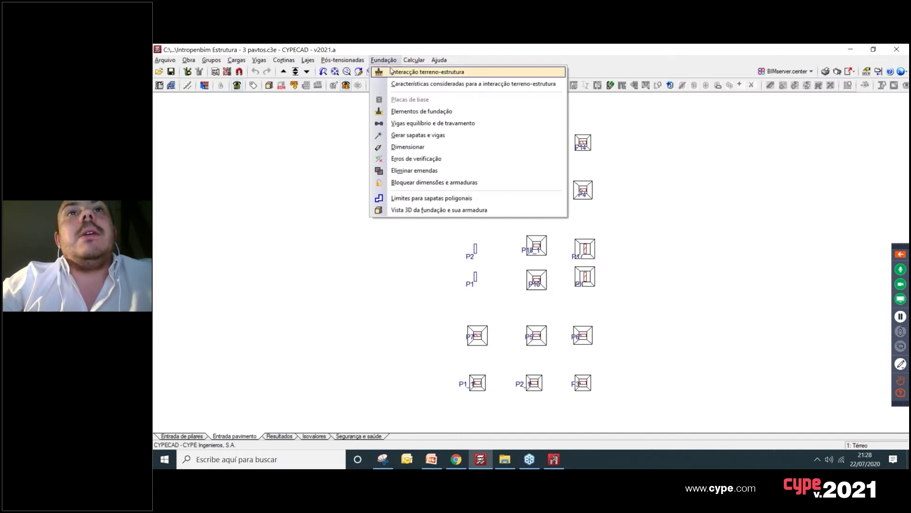
pyautogui.click(391, 72)
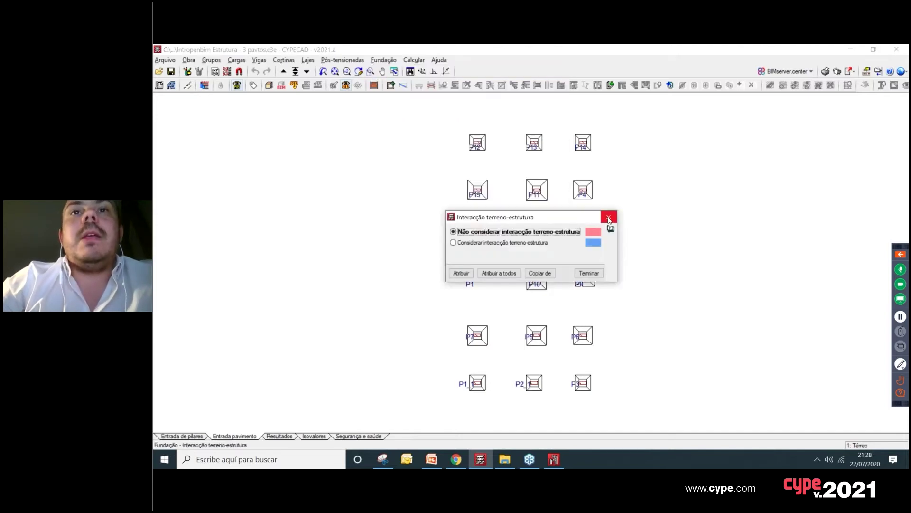
pyautogui.moveTo(584, 225); pyautogui.dragTo(316, 171)
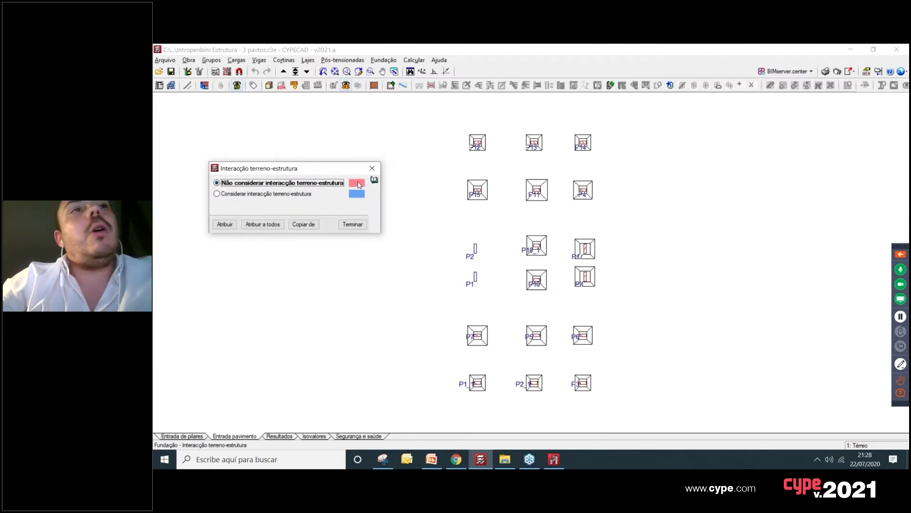
pyautogui.click(260, 194)
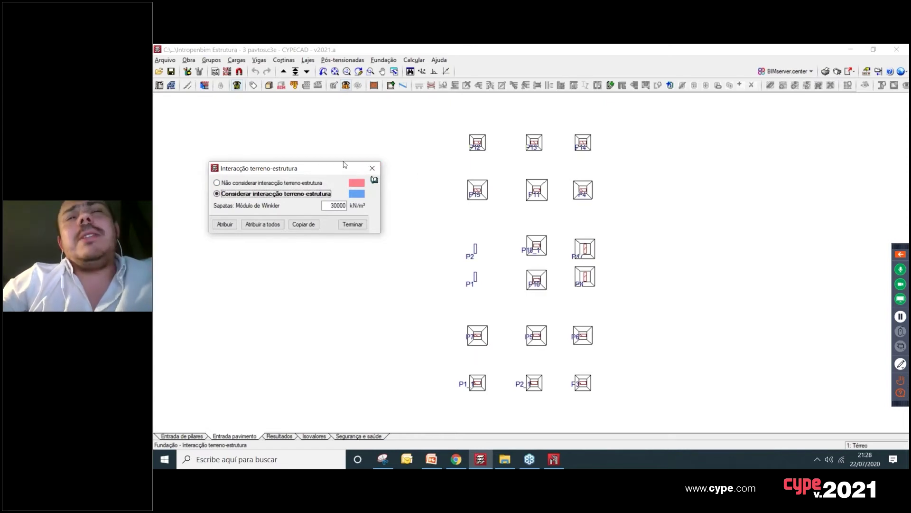
pyautogui.click(372, 168)
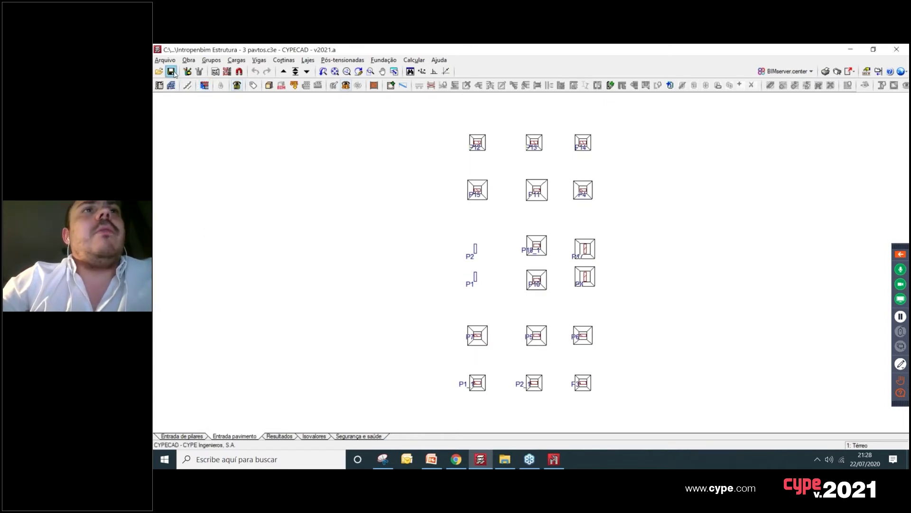
# Step: Start the quantities and budget export for structure and foundation, keeping the existing location, surroundings, concrete, foundation and structure settings up to the Exportação page
pyautogui.click(852, 71)
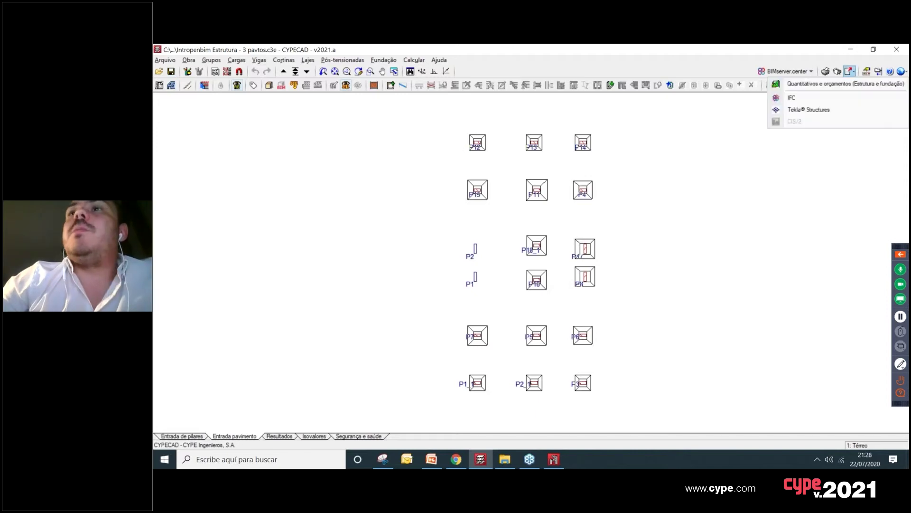
pyautogui.click(852, 84)
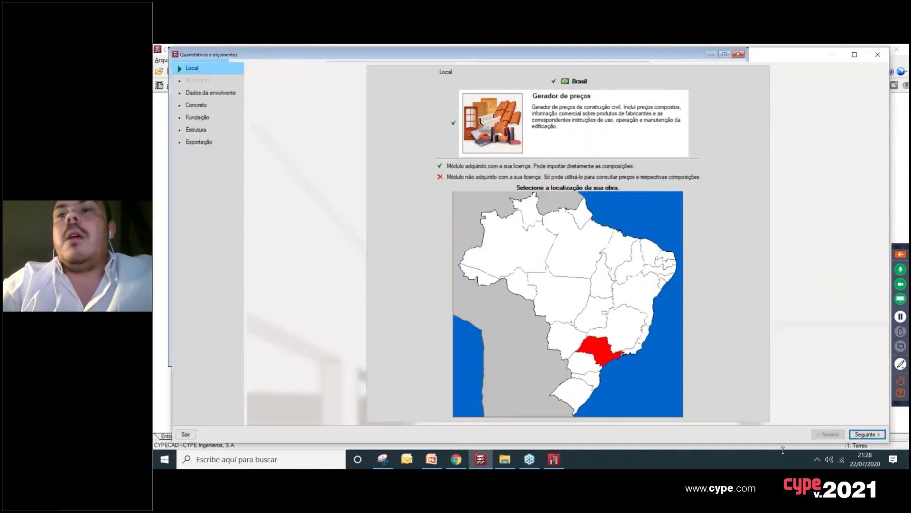
pyautogui.click(867, 434)
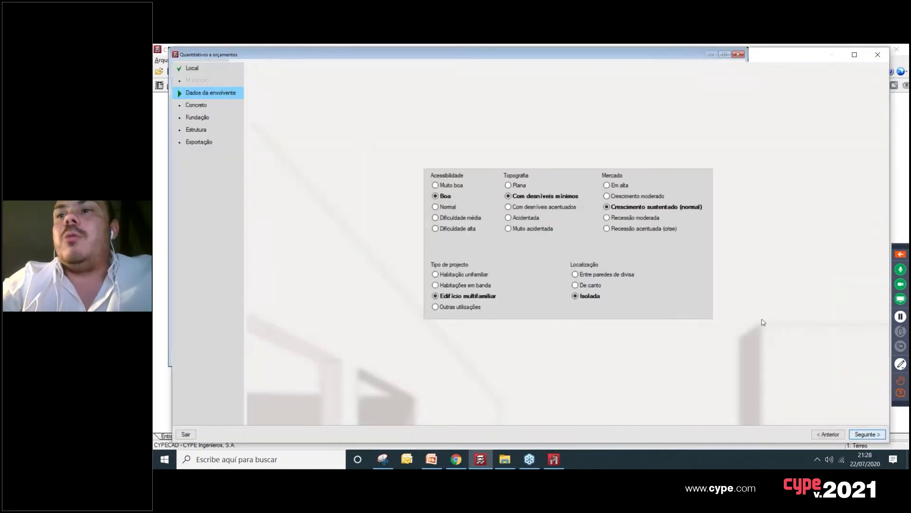
pyautogui.click(867, 435)
pyautogui.click(871, 435)
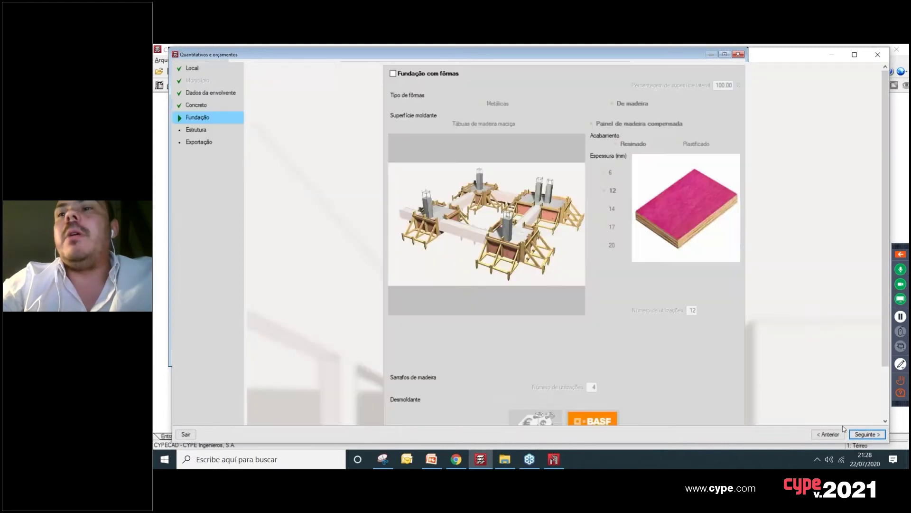
pyautogui.click(867, 434)
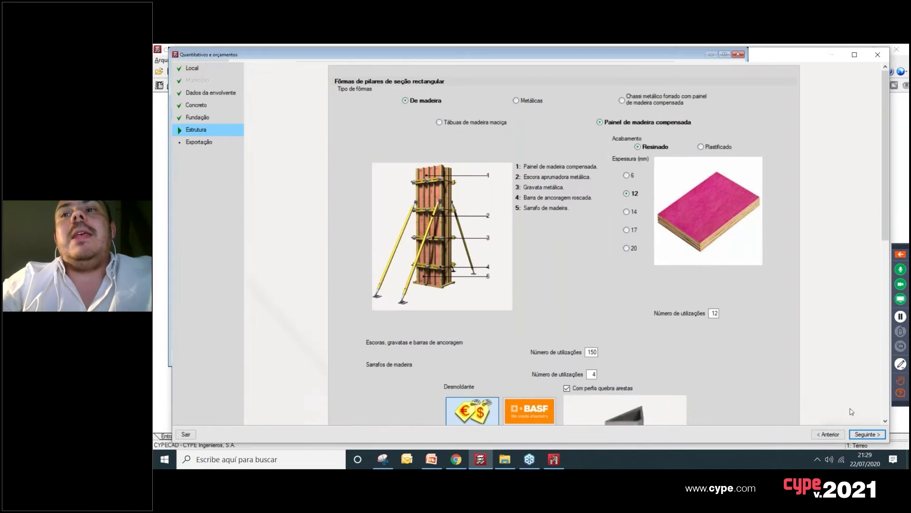
pyautogui.click(867, 434)
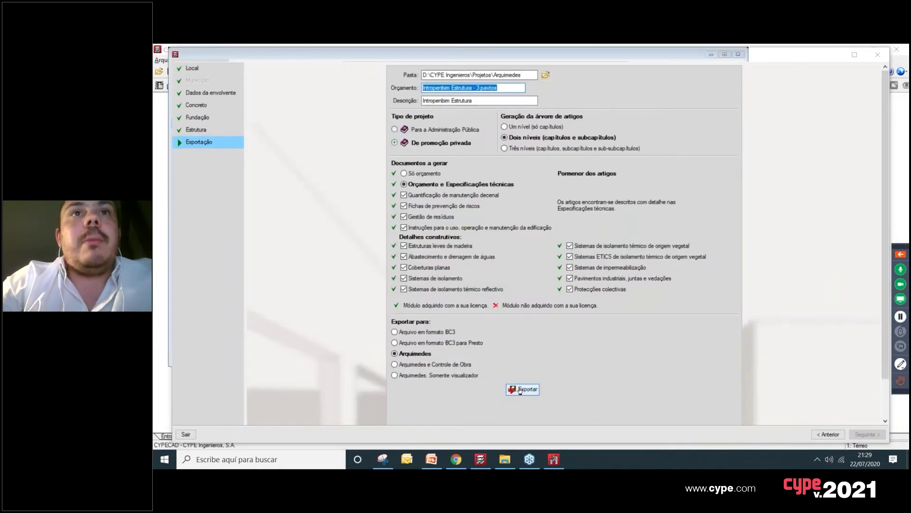
# Step: Name the budget Intropenbim Estrutura - 3 pavtos Sem Interação and export it to Arquimedes
pyautogui.click(508, 89)
pyautogui.write('S')
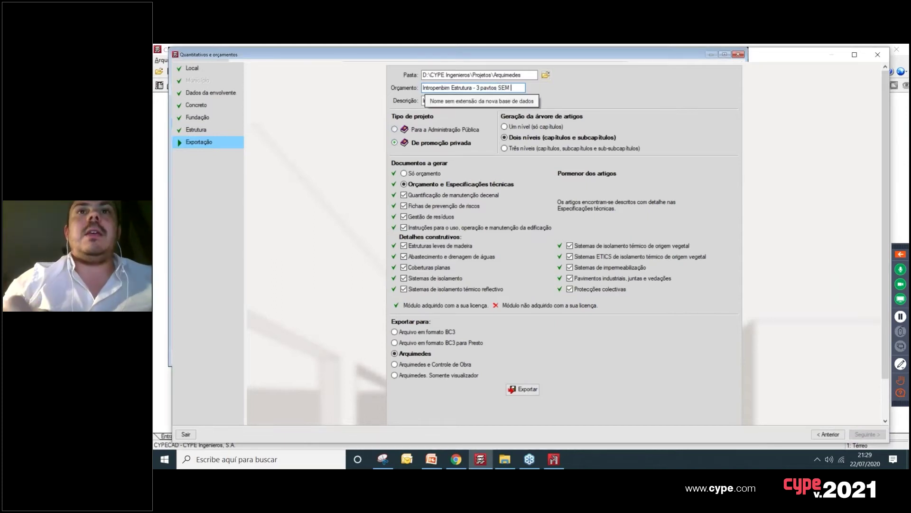
pyautogui.write('EM')
pyautogui.press('BackSpace')
pyautogui.press('BackSpace')
pyautogui.write('em Interação')
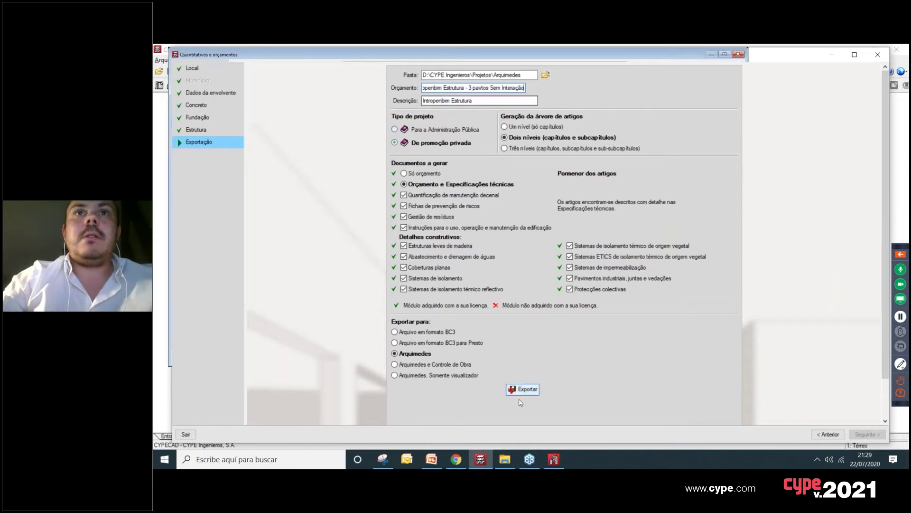
pyautogui.click(524, 389)
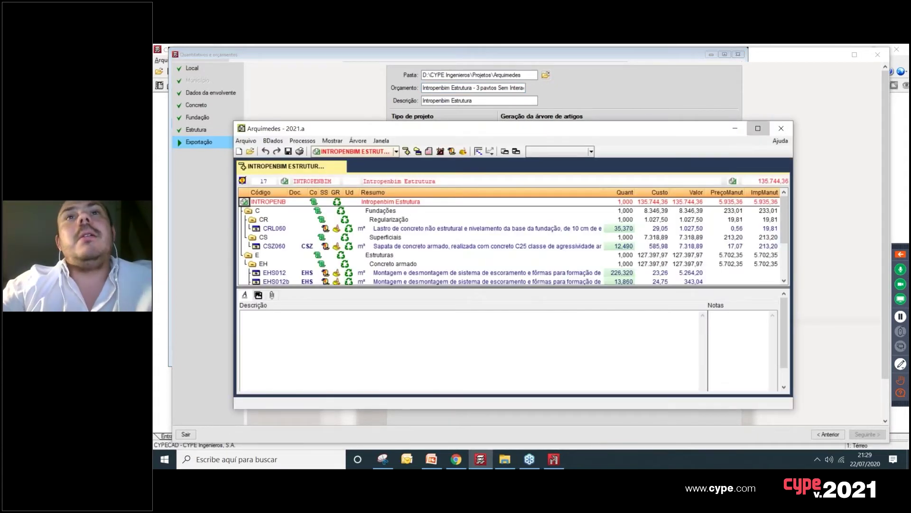
# Step: Save the budget in Arquimedes as Intropenbim Estrutura - 3 pavtos Sem Interação COPIA.dbd, and return to CYPECAD, leaving the export wizard
pyautogui.click(759, 128)
pyautogui.click(167, 60)
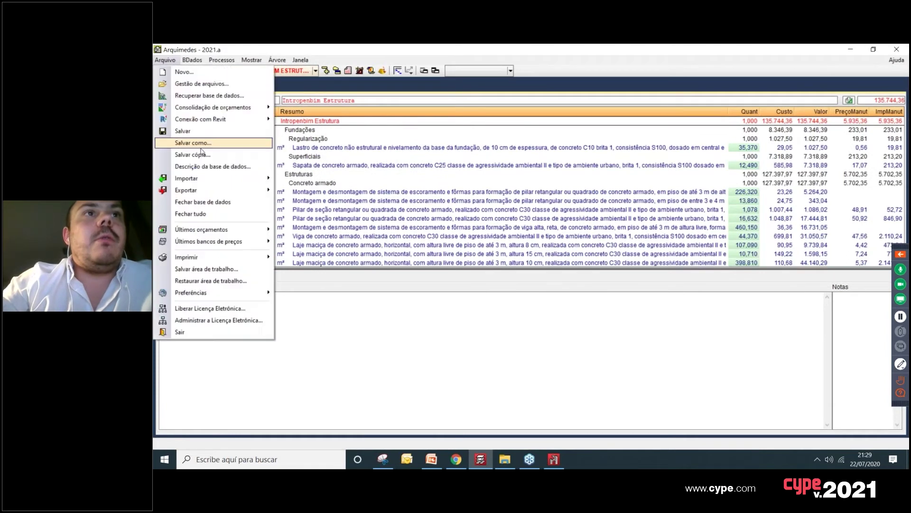
pyautogui.click(207, 143)
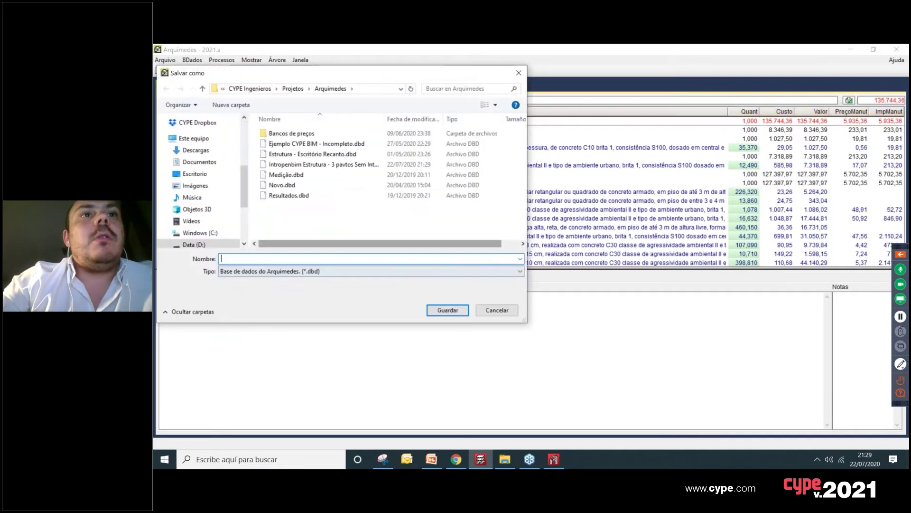
pyautogui.click(343, 165)
pyautogui.click(343, 257)
pyautogui.write('COPIA.dbd')
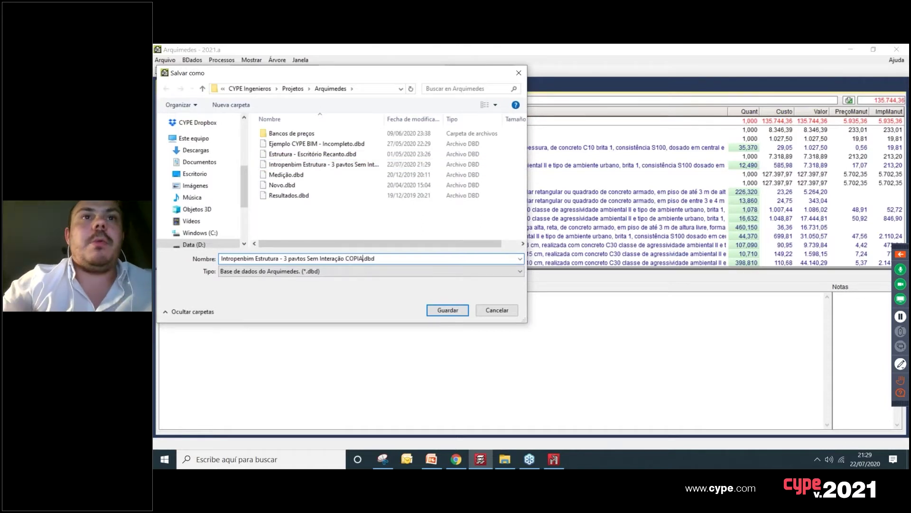
pyautogui.click(448, 310)
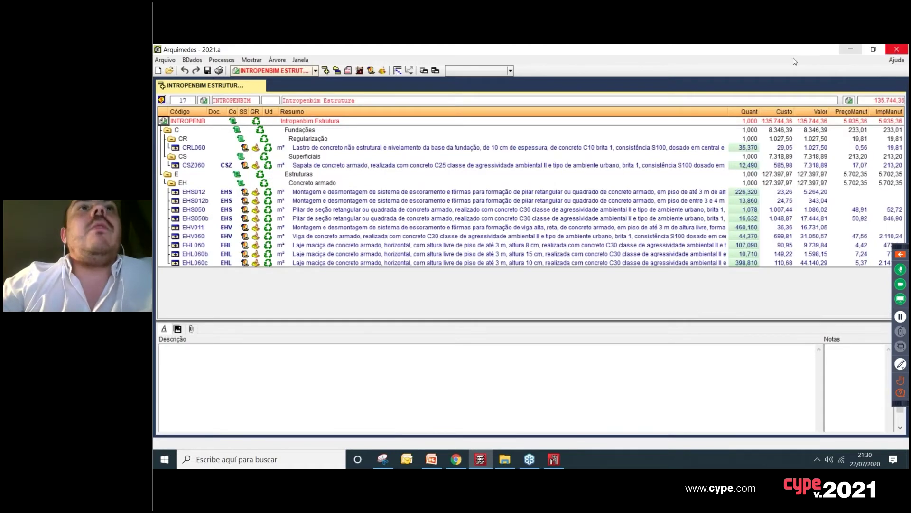
pyautogui.click(261, 88)
pyautogui.hotkey('alt', 'Tab')
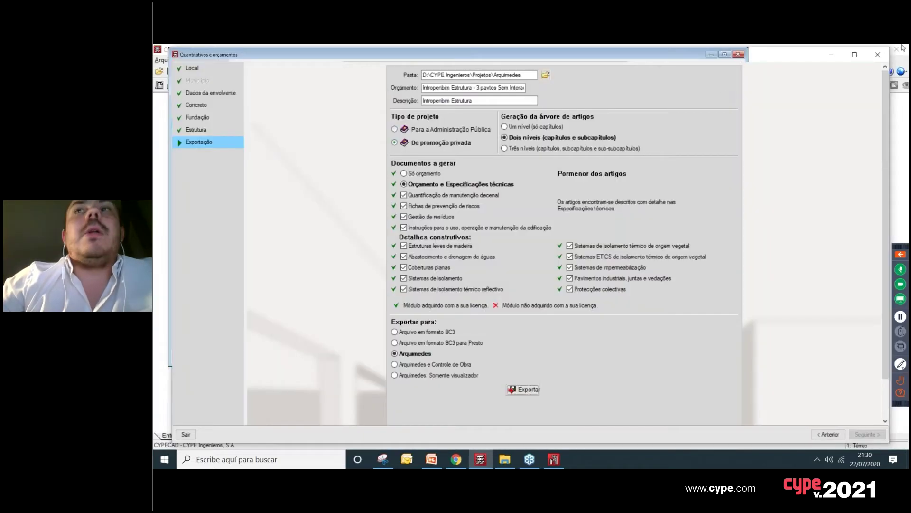
pyautogui.press('Escape')
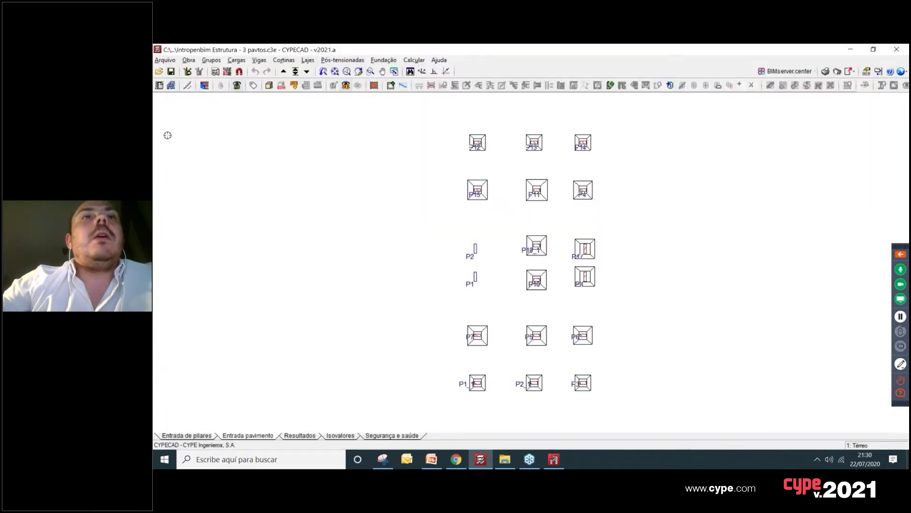
# Step: Try to save the project under the file name Intropenbim Estrutura - 3 pavtos (COM INTERAÇÃO)
pyautogui.click(164, 60)
pyautogui.click(186, 107)
pyautogui.click(481, 238)
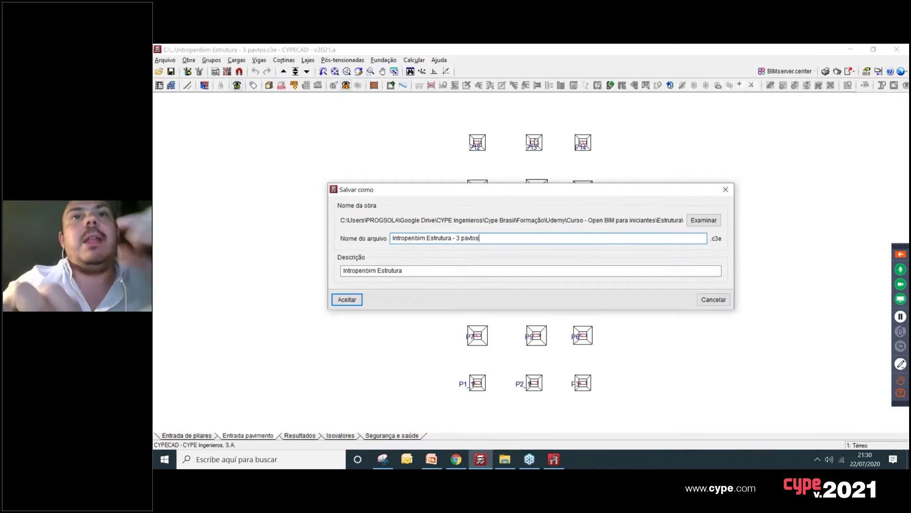
pyautogui.write('(COM INTERAÇ')
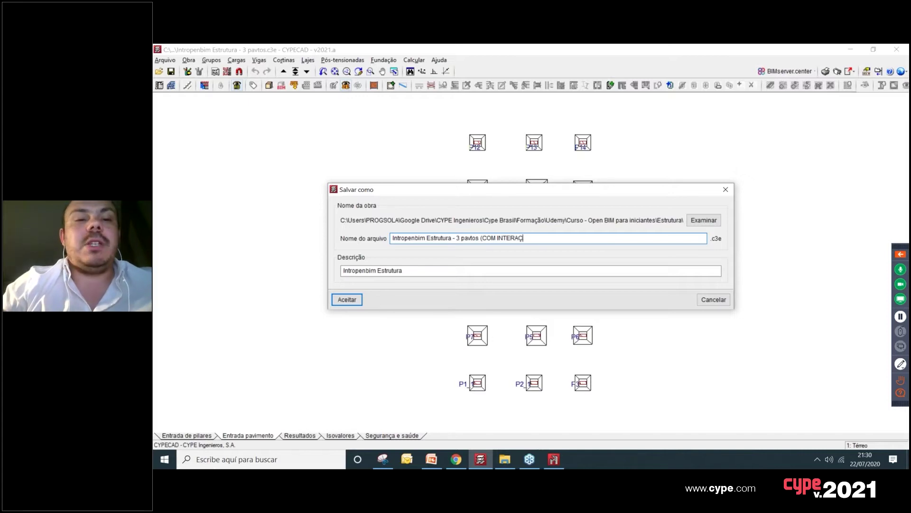
pyautogui.write('ÃO)')
pyautogui.click(347, 300)
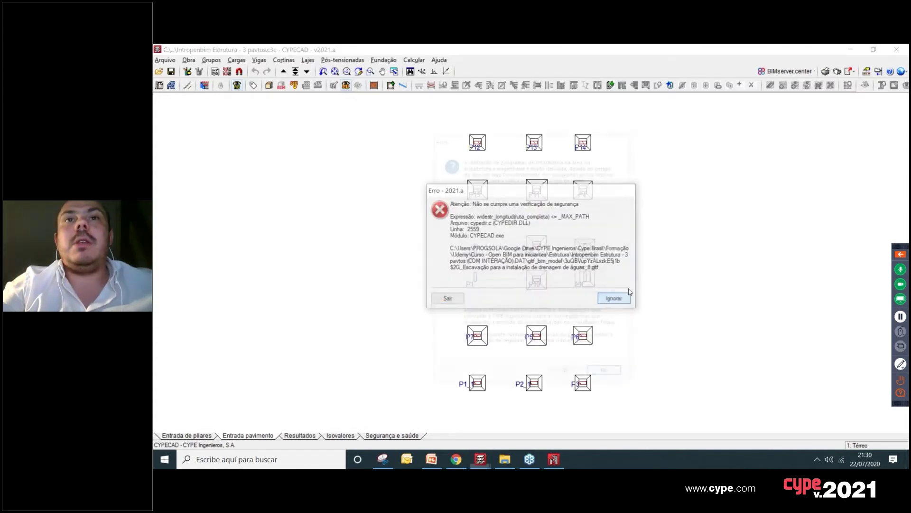
# Step: Dismiss the errors from saving without retrying and exit CYPECAD
pyautogui.click(615, 299)
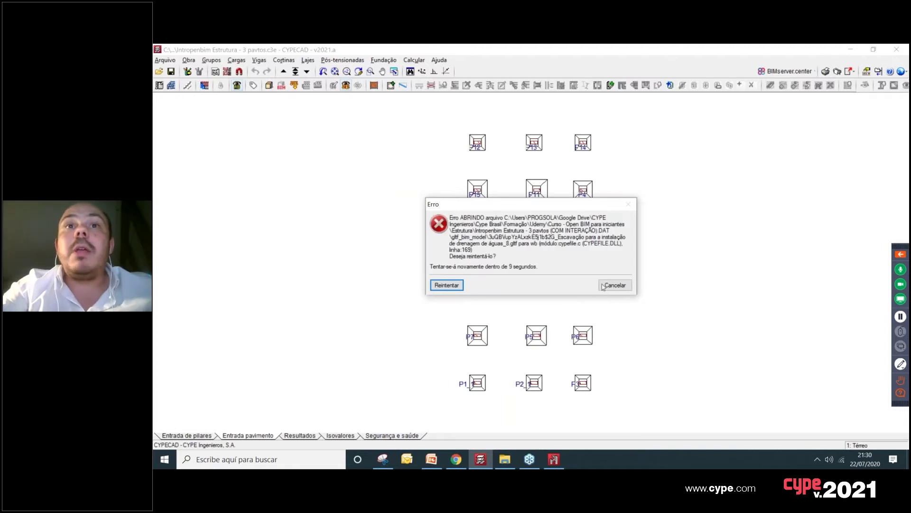
pyautogui.moveTo(553, 243); pyautogui.dragTo(512, 243)
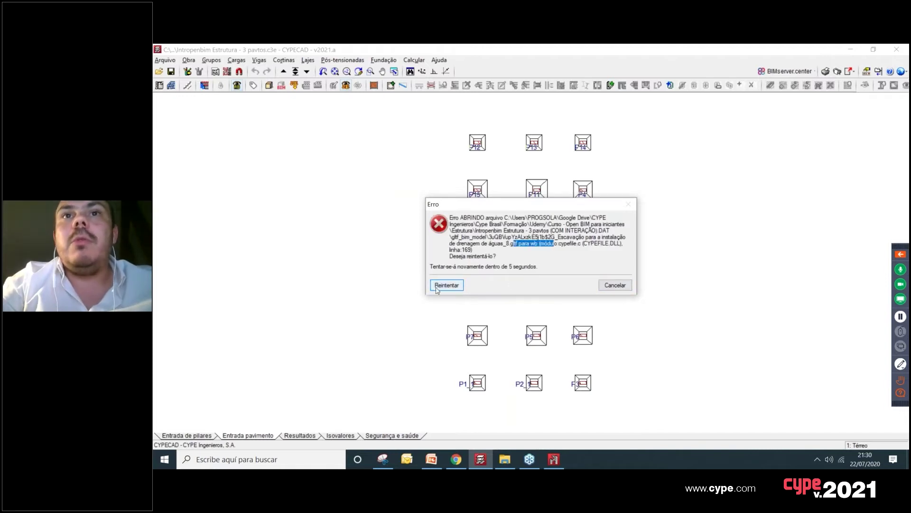
pyautogui.click(615, 284)
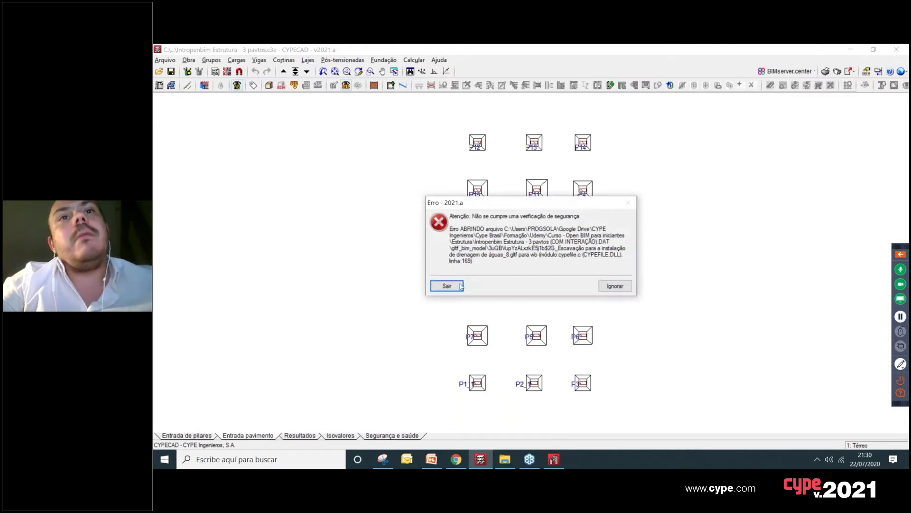
pyautogui.click(461, 286)
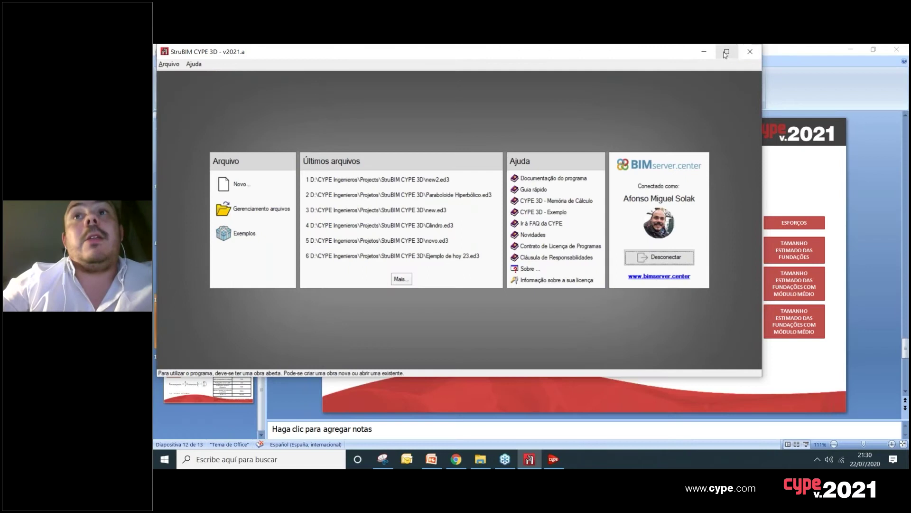
# Step: Restart CYPECAD, reopen the recent project Intropenbim Estrutura - 3 pavtos, and check and close its calculation error report
pyautogui.click(553, 459)
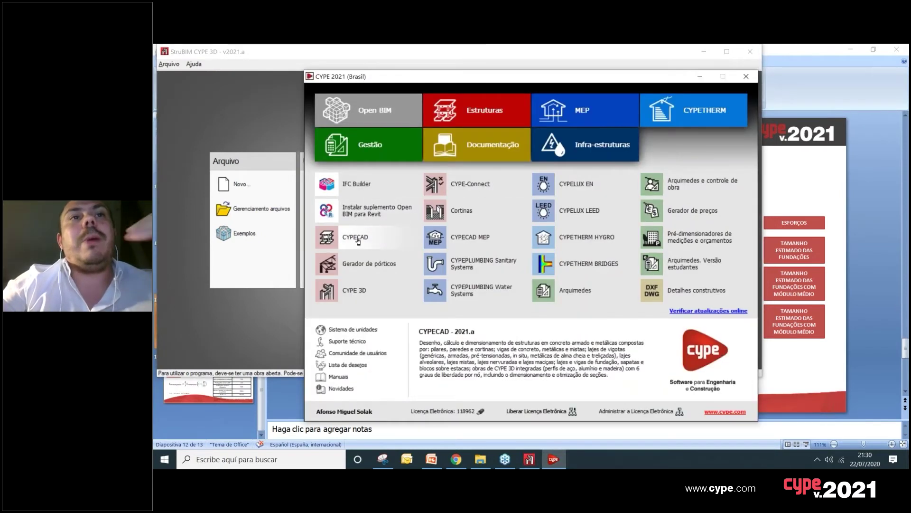
pyautogui.click(357, 235)
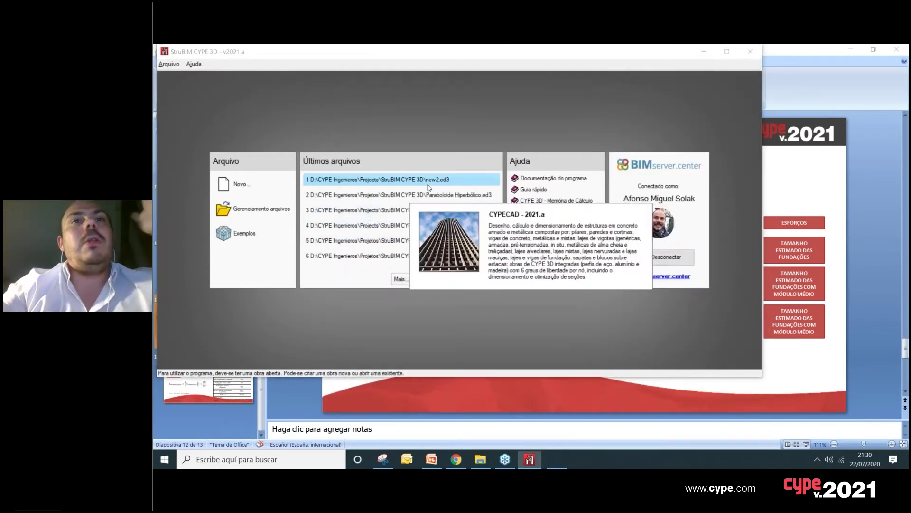
pyautogui.click(623, 228)
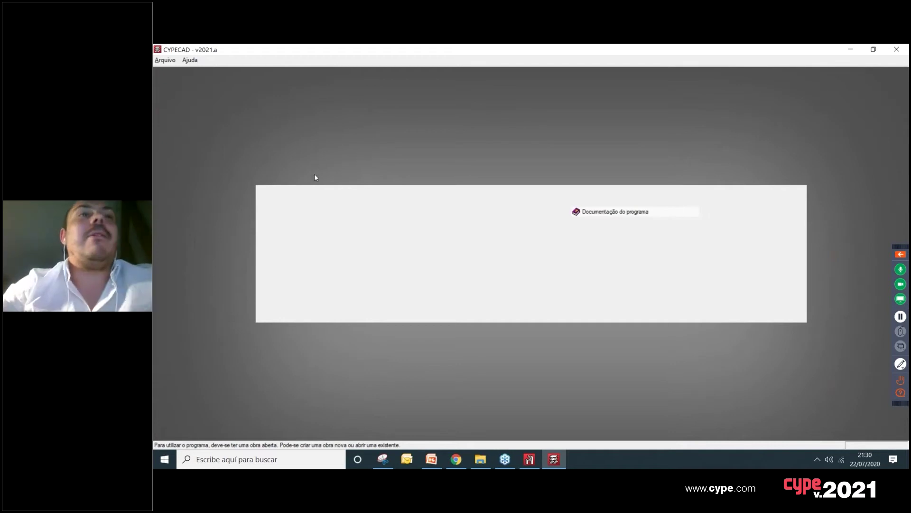
pyautogui.click(412, 213)
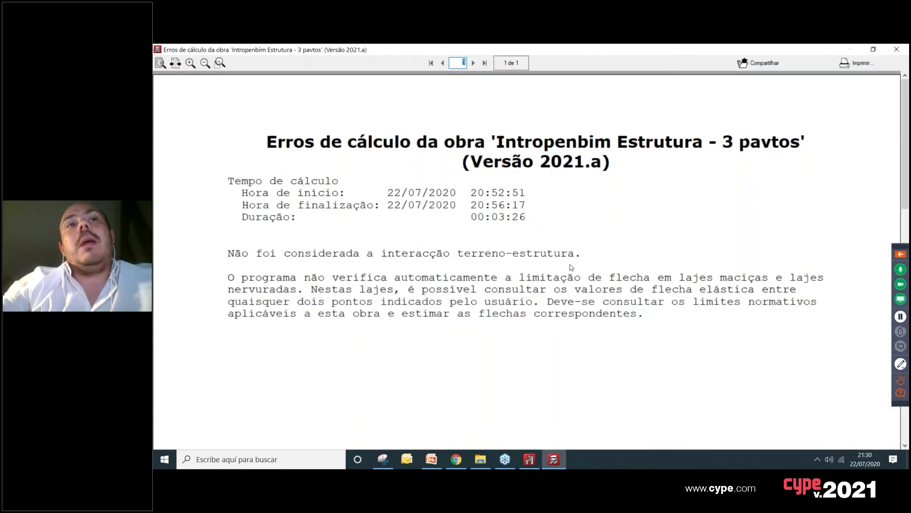
pyautogui.moveTo(245, 258); pyautogui.dragTo(601, 239)
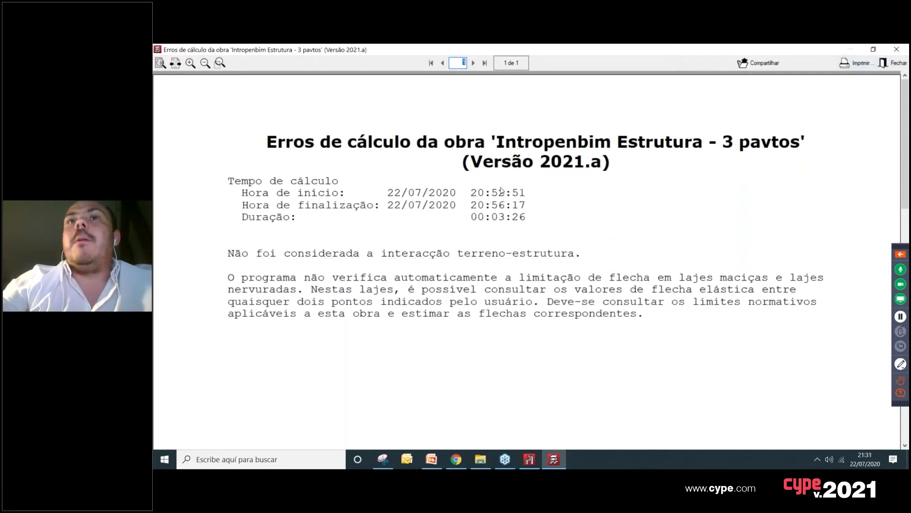
pyautogui.click(898, 63)
# Step: Assign soil-structure interaction with a Winkler modulus of 30000 kN/m³ to all footings of the Térreo group
pyautogui.click(394, 59)
pyautogui.click(397, 71)
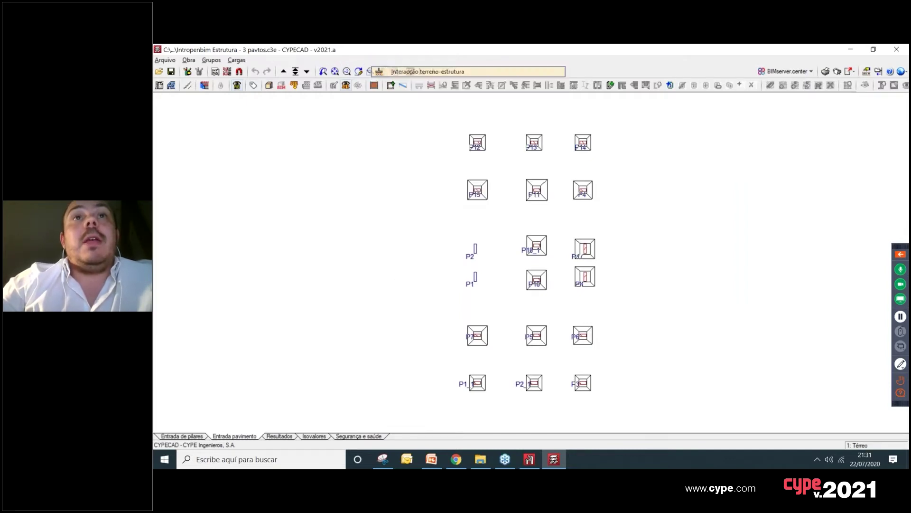
pyautogui.moveTo(506, 217); pyautogui.dragTo(301, 164)
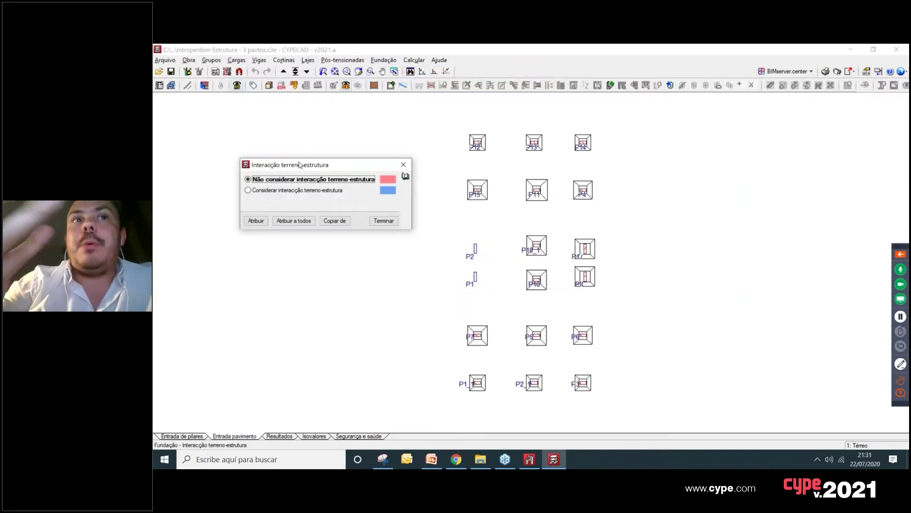
pyautogui.click(302, 189)
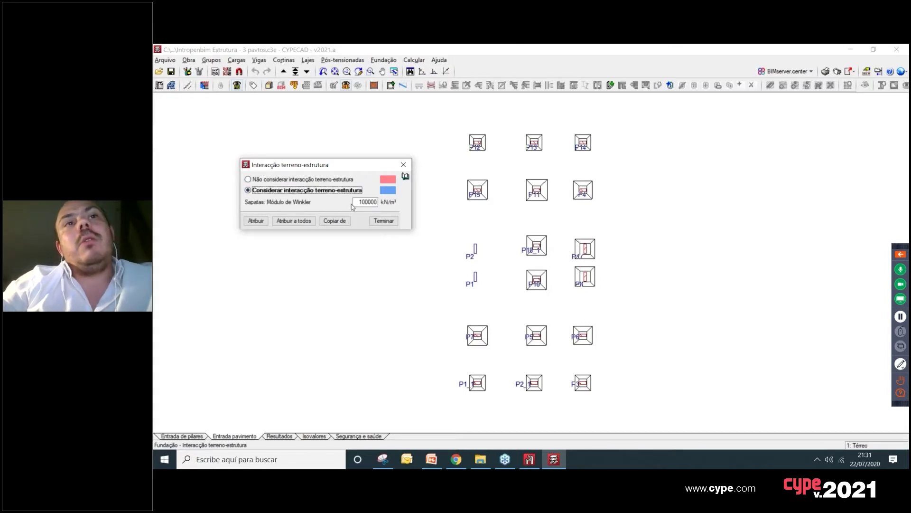
pyautogui.press('Tab')
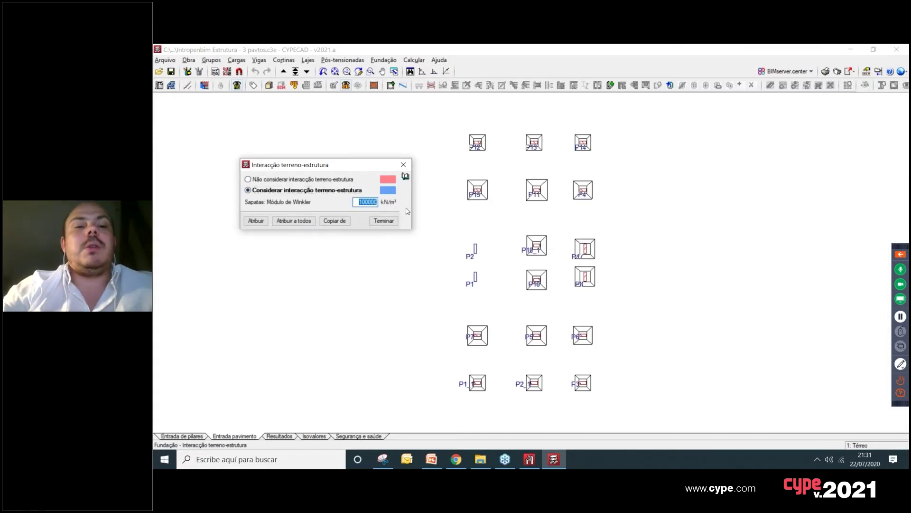
pyautogui.write('3')
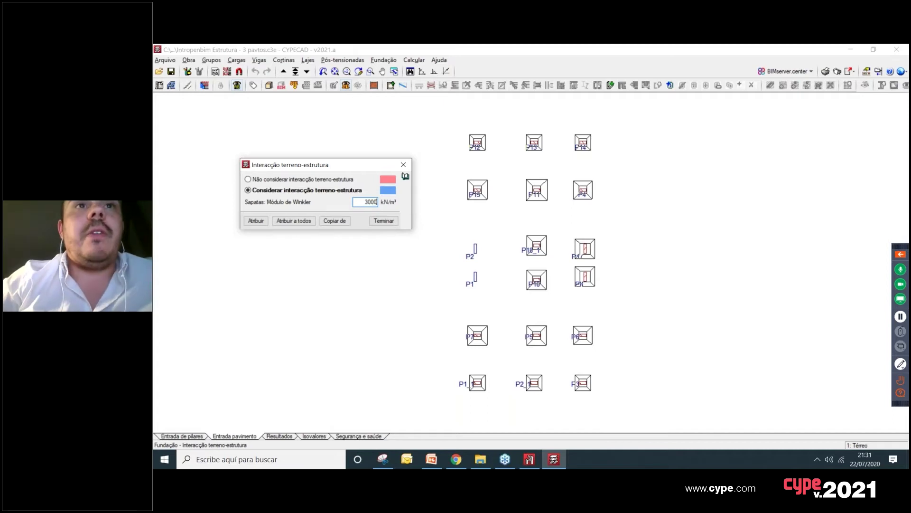
pyautogui.write('0000')
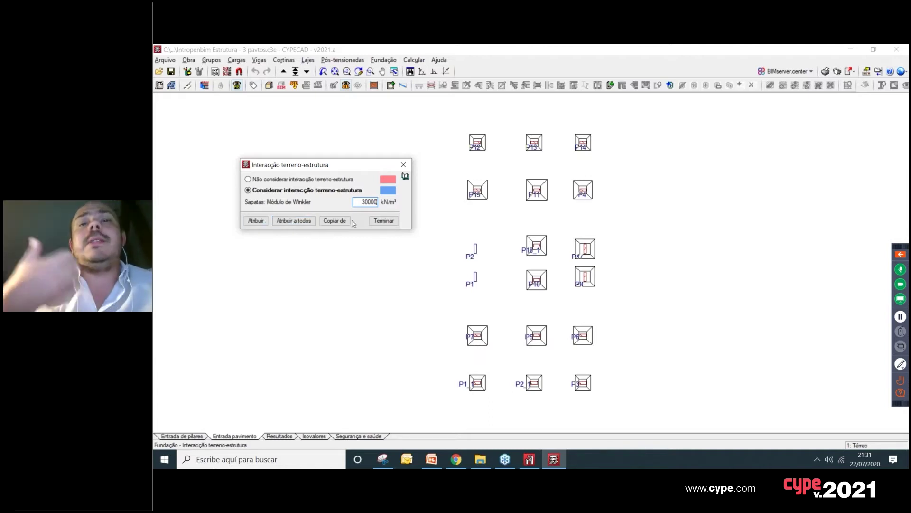
pyautogui.click(293, 221)
pyautogui.moveTo(559, 221); pyautogui.dragTo(326, 164)
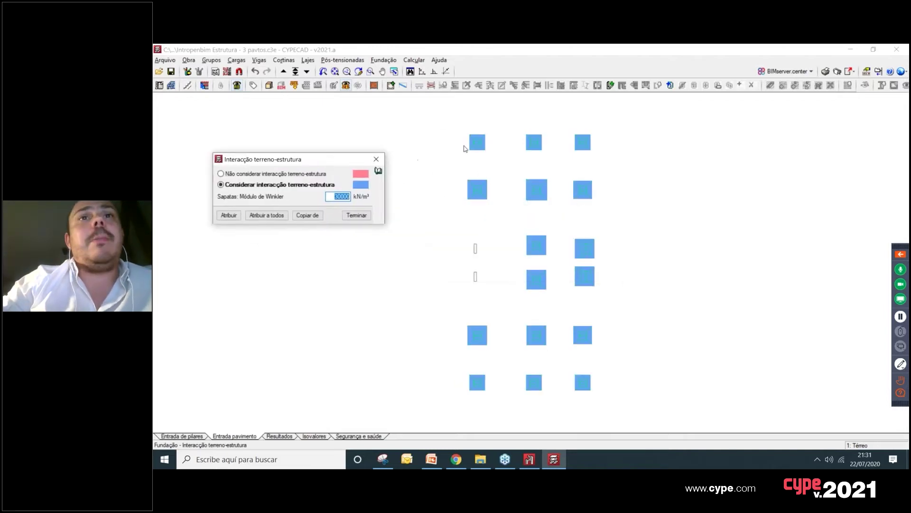
pyautogui.click(357, 215)
# Step: Go down to the Poço Elevador group and assign soil-structure interaction with a 30000 kN/m³ Winkler modulus to all its footings
pyautogui.click(307, 71)
pyautogui.click(348, 61)
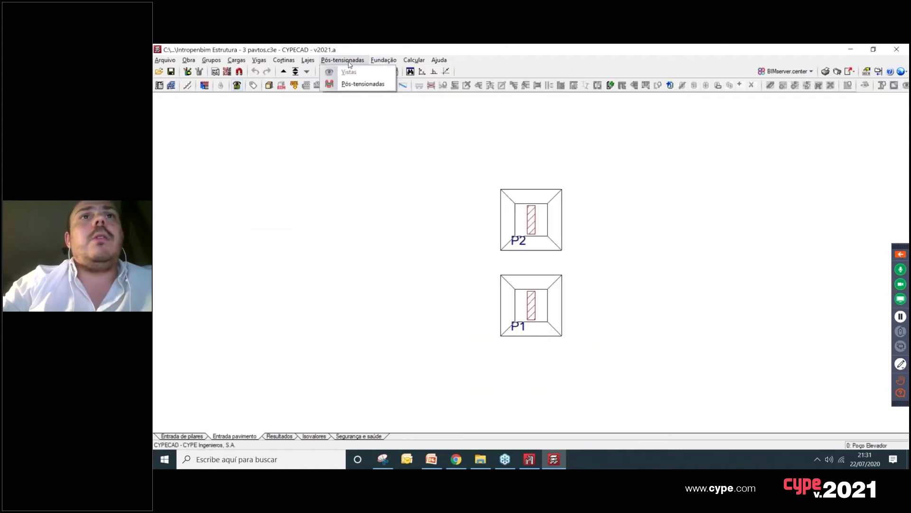
pyautogui.click(408, 70)
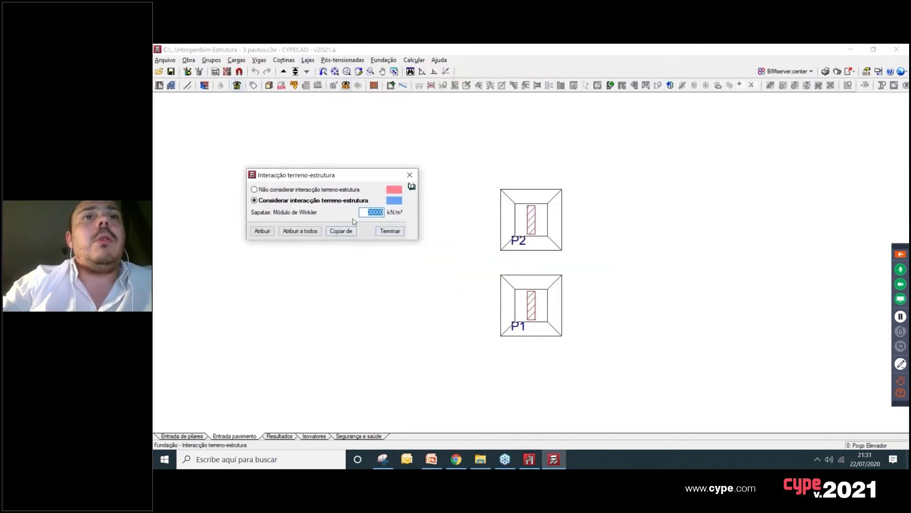
pyautogui.click(309, 231)
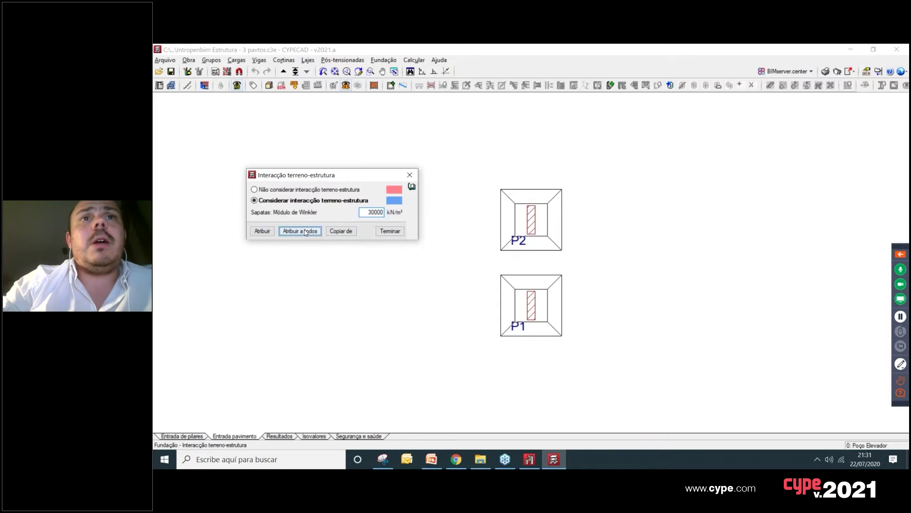
pyautogui.click(588, 273)
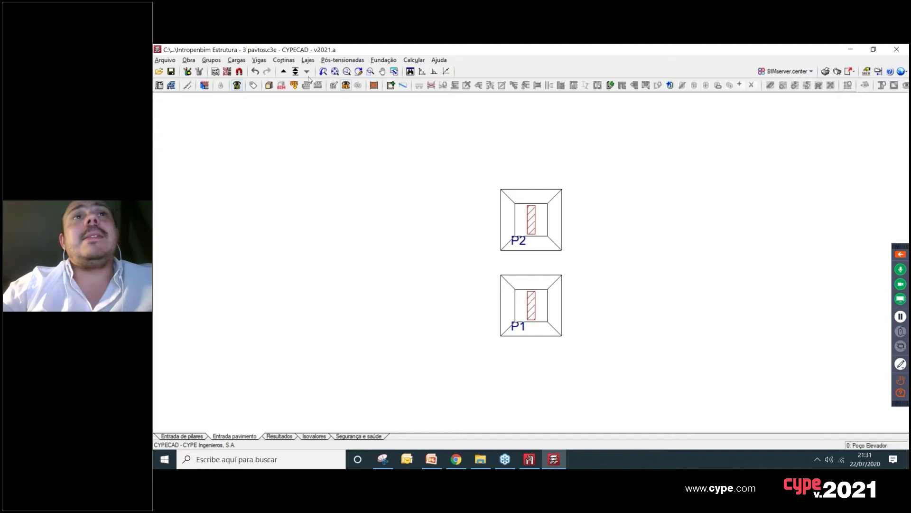
# Step: Return to the Térreo group, check its soil-structure interaction settings again and close them
pyautogui.click(283, 71)
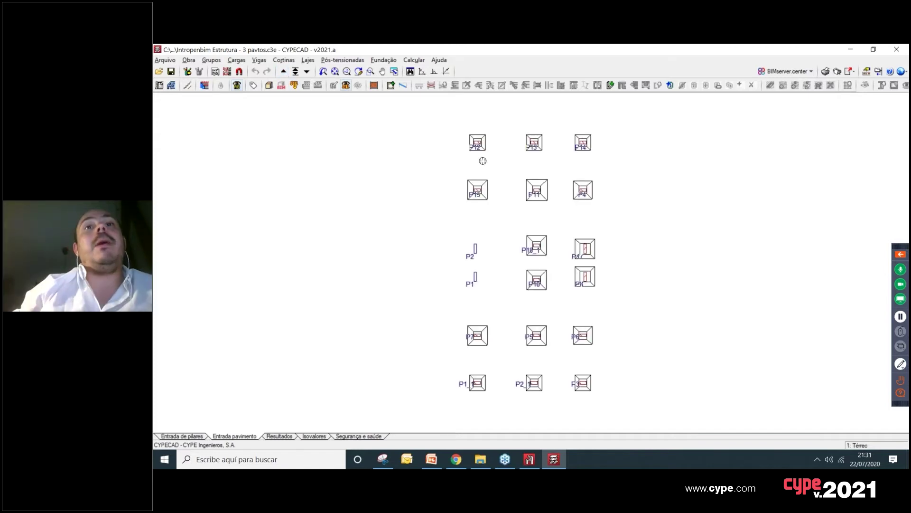
pyautogui.click(384, 60)
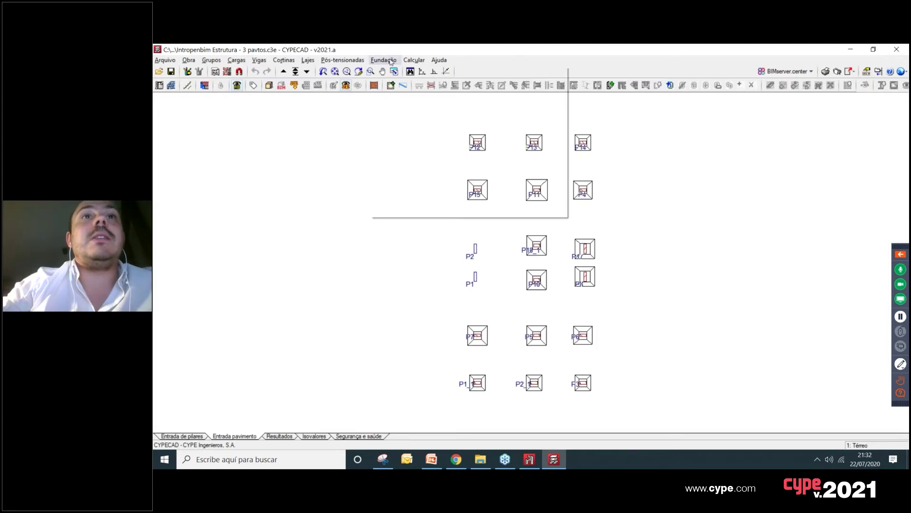
pyautogui.click(451, 69)
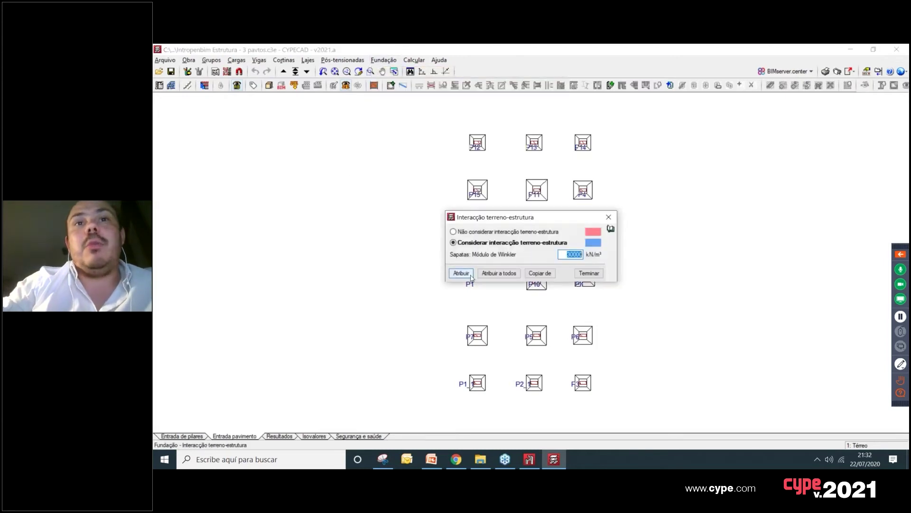
pyautogui.click(608, 217)
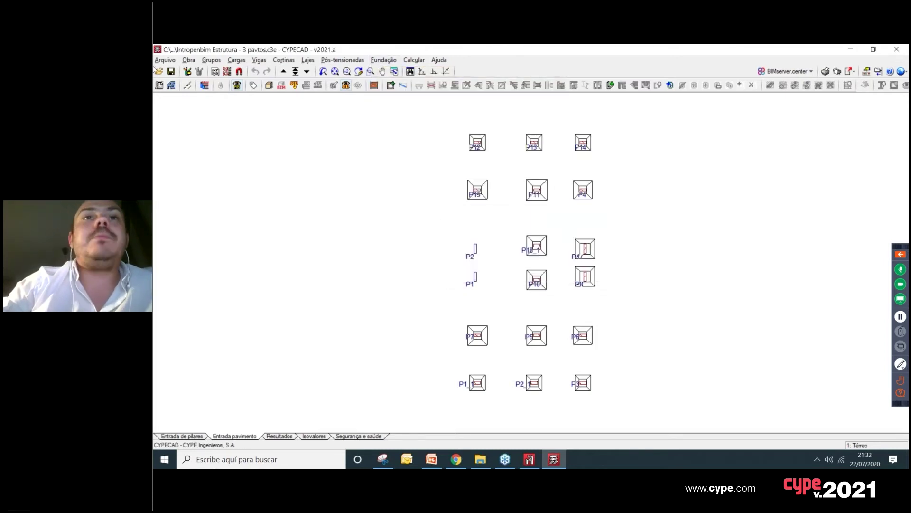
# Step: Start calculating the project including the foundation
pyautogui.click(439, 60)
pyautogui.click(414, 60)
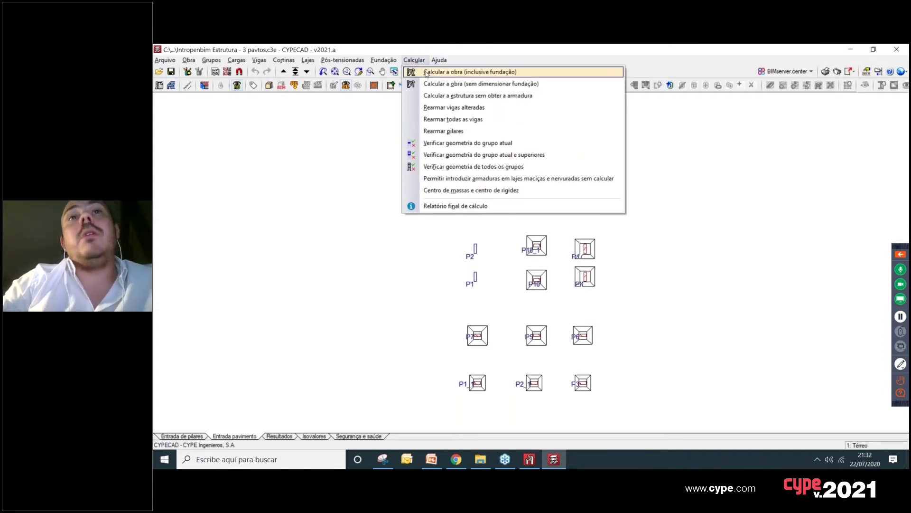
pyautogui.click(426, 72)
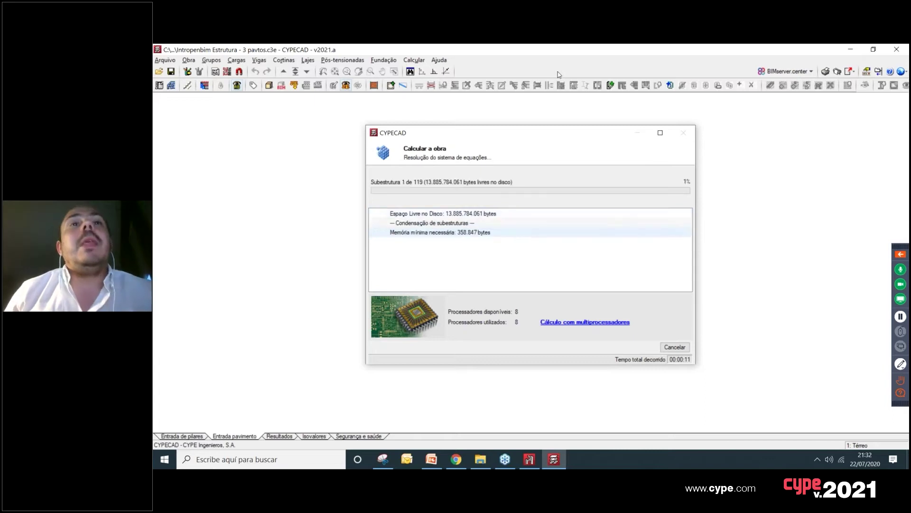
# Step: Switch to Chrome and search the web for NORMAS CYPE ES in a new tab
pyautogui.click(456, 459)
pyautogui.hotkey('ctrl', 't')
pyautogui.click(415, 70)
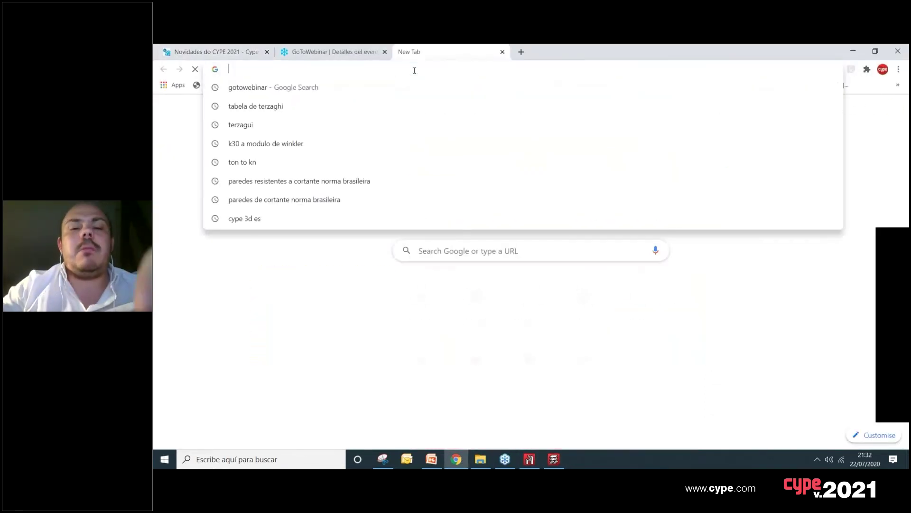
pyautogui.write('NORMASS')
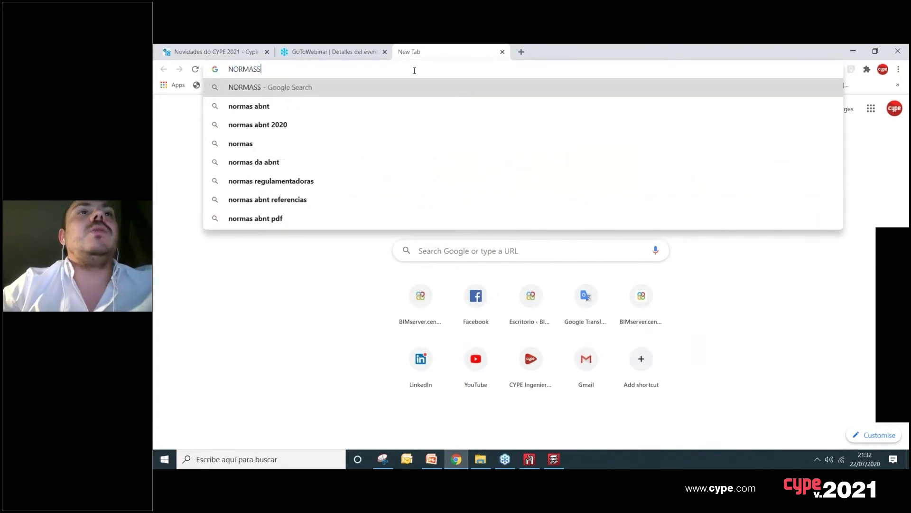
pyautogui.press('BackSpace')
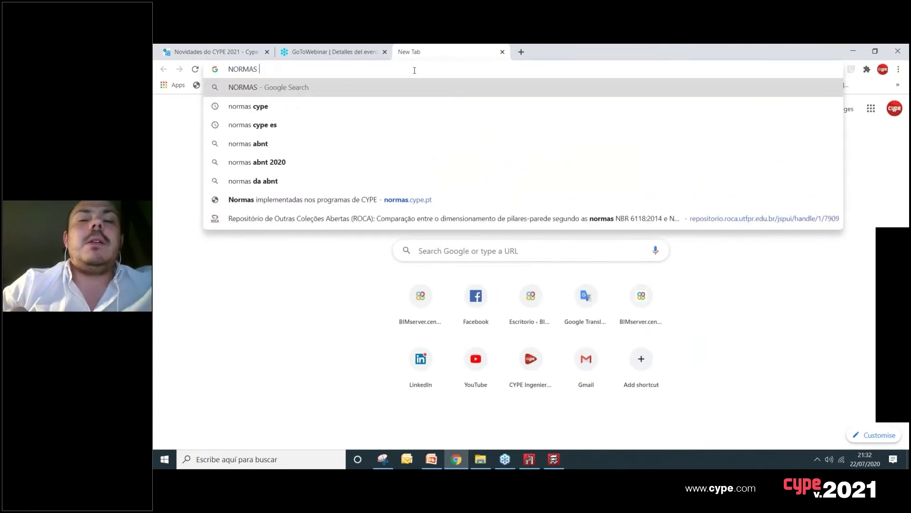
pyautogui.write('CYPE ES')
pyautogui.press('Return')
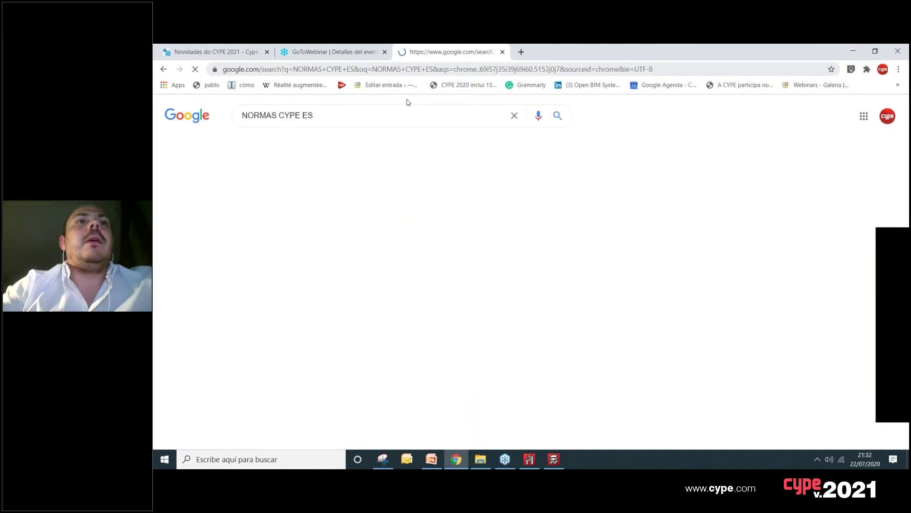
# Step: Change the web search to NORMAS CYPE PT and open the normas.cype.pt page on standards implemented in CYPE programs
pyautogui.doubleClick(304, 115)
pyautogui.write('PR')
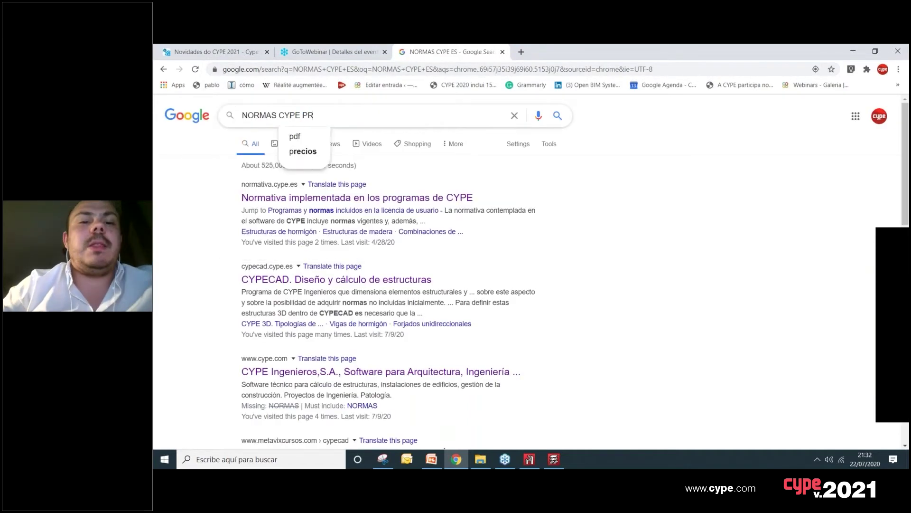
pyautogui.press('BackSpace')
pyautogui.write('T')
pyautogui.press('Return')
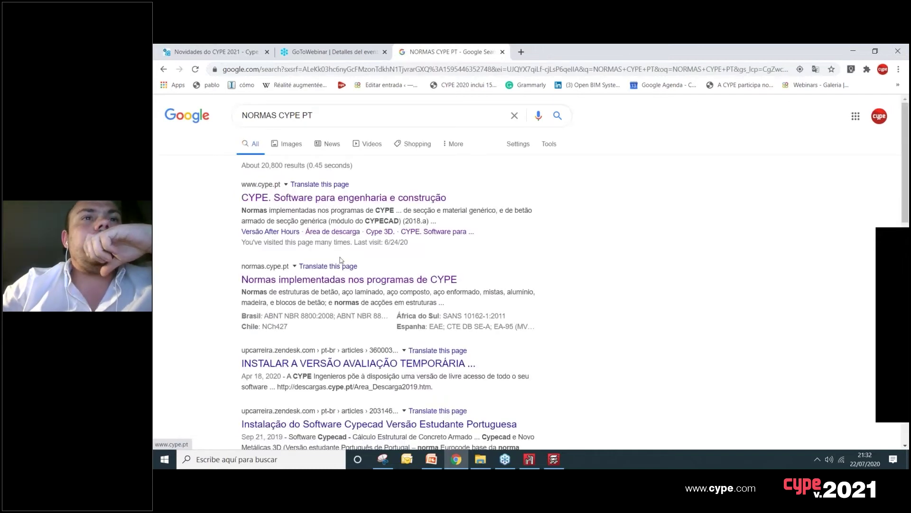
pyautogui.click(353, 280)
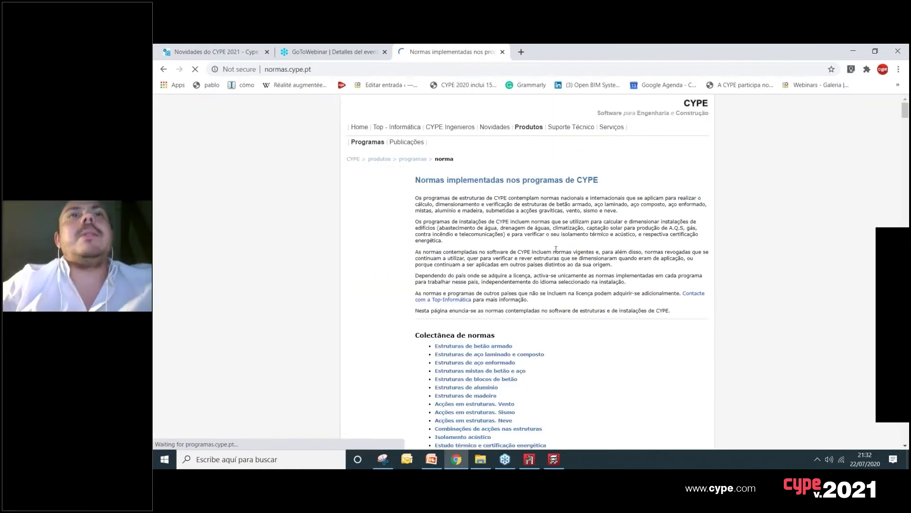
# Step: Examine the Brazilian standards listed for reinforced concrete, laminated and composite steel, and cold-formed steel structures
pyautogui.scroll(-8, 745, 138)
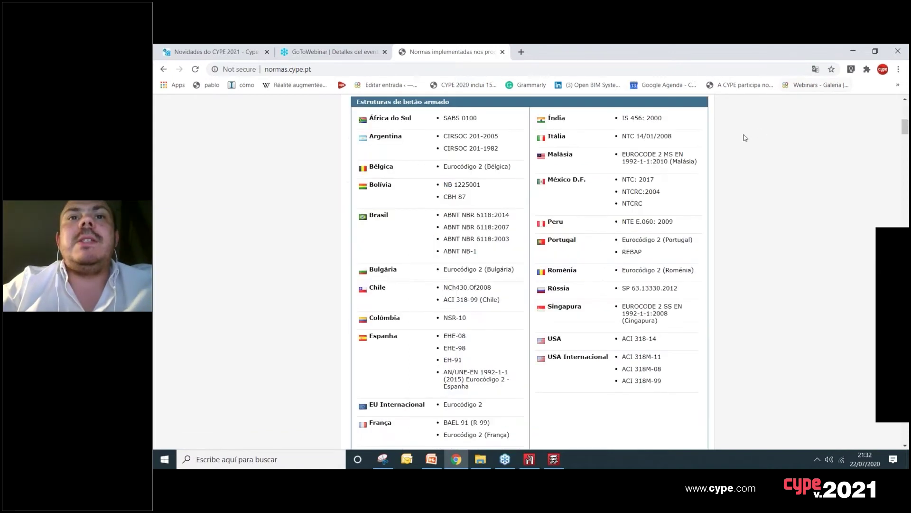
pyautogui.scroll(1, 697, 147)
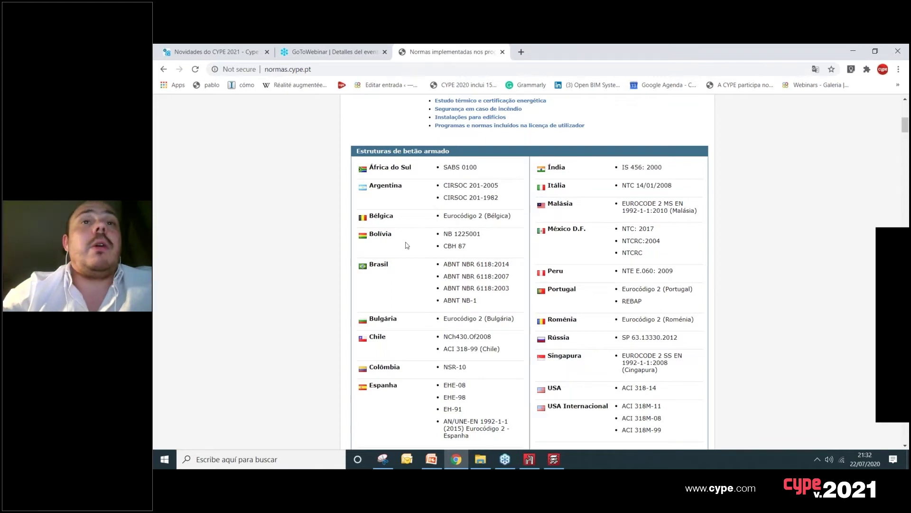
pyautogui.moveTo(440, 265)
pyautogui.mouseDown()
pyautogui.moveTo(488, 306)
pyautogui.moveTo(456, 288)
pyautogui.moveTo(442, 264)
pyautogui.mouseUp()
pyautogui.click(516, 264)
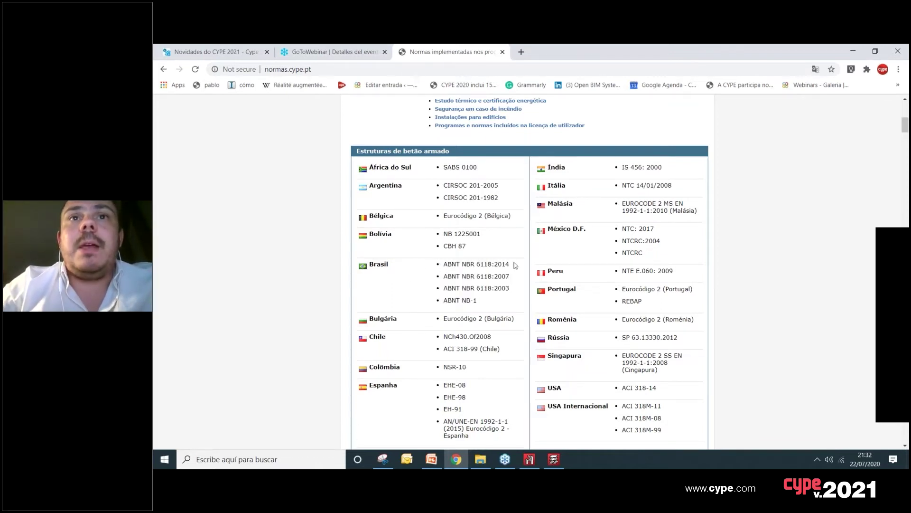
pyautogui.scroll(-5, 515, 248)
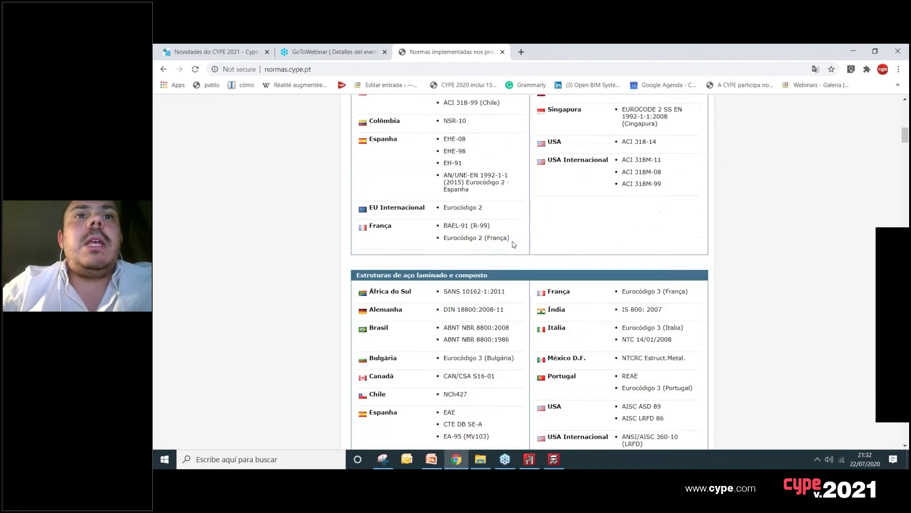
pyautogui.scroll(-2, 513, 244)
pyautogui.moveTo(459, 227); pyautogui.dragTo(492, 229)
pyautogui.scroll(-1, 475, 223)
pyautogui.moveTo(455, 191); pyautogui.dragTo(496, 192)
pyautogui.scroll(-3, 496, 222)
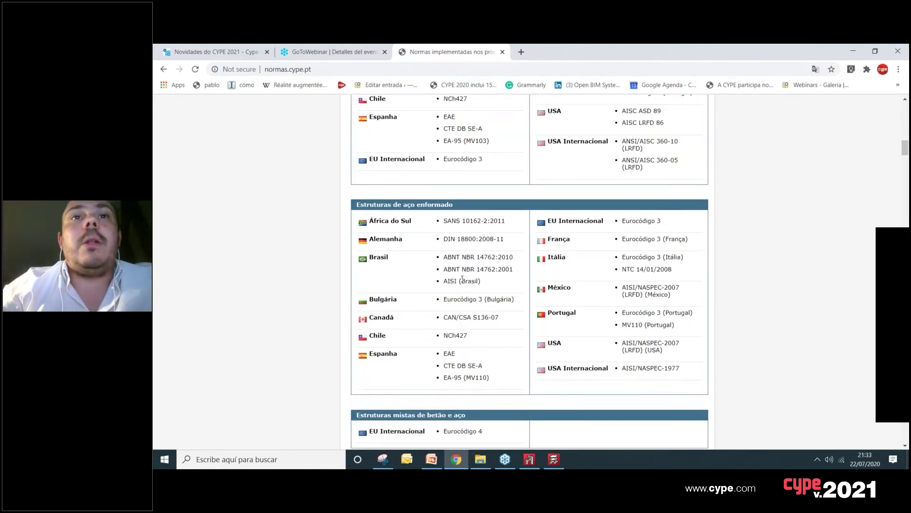
pyautogui.moveTo(457, 258); pyautogui.dragTo(469, 282)
# Step: Examine the Brazilian standards listed for timber structures, wind actions and seismic actions
pyautogui.scroll(-8, 558, 260)
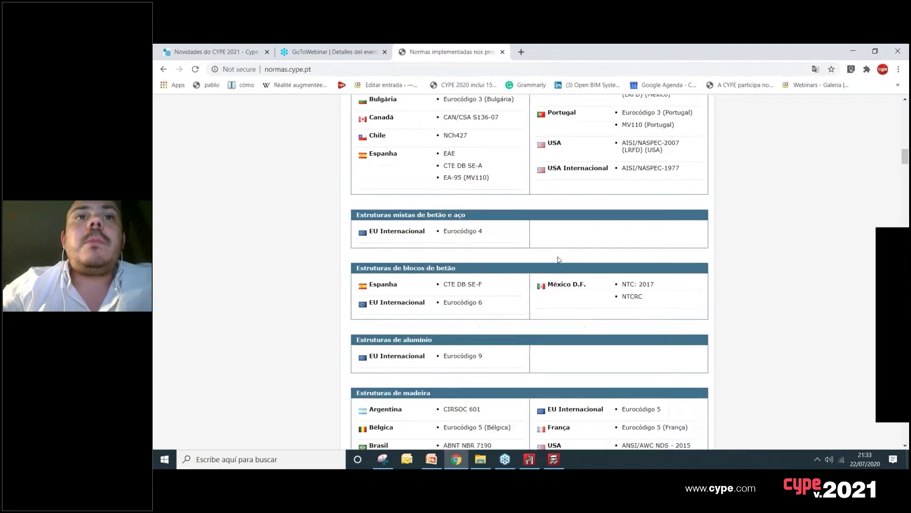
pyautogui.scroll(-1, 559, 260)
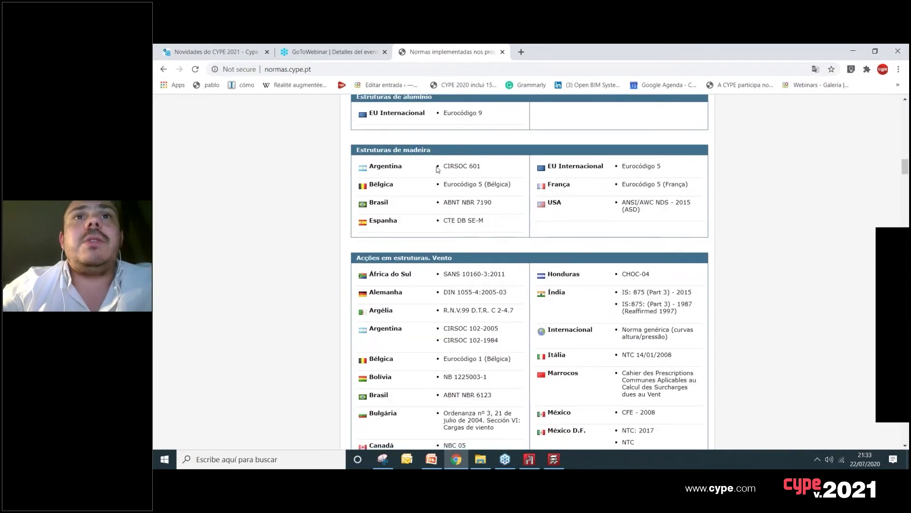
pyautogui.moveTo(444, 203); pyautogui.dragTo(488, 203)
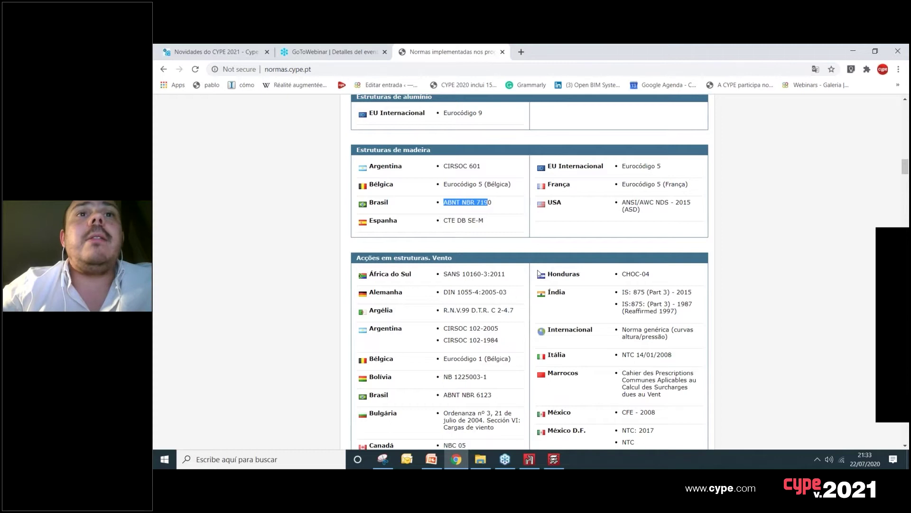
pyautogui.scroll(-1, 537, 267)
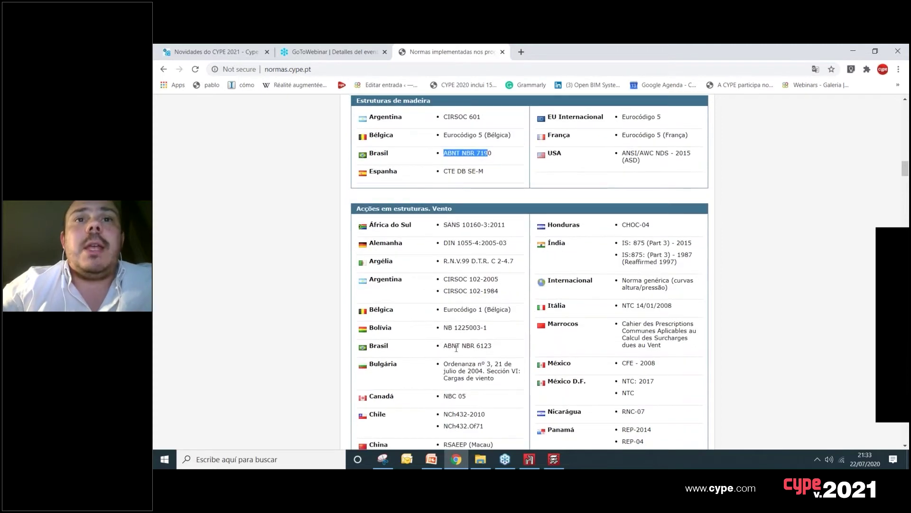
pyautogui.moveTo(459, 346); pyautogui.dragTo(492, 346)
pyautogui.scroll(-8, 509, 346)
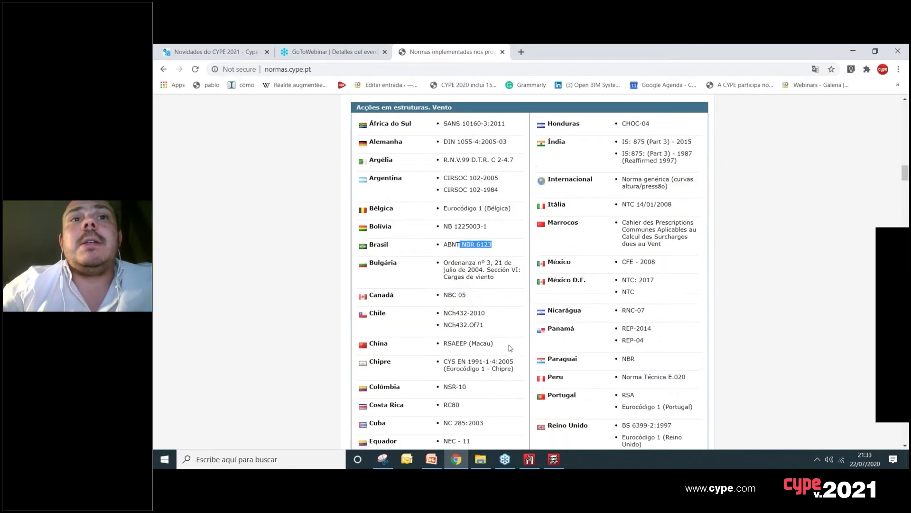
pyautogui.scroll(-3, 509, 347)
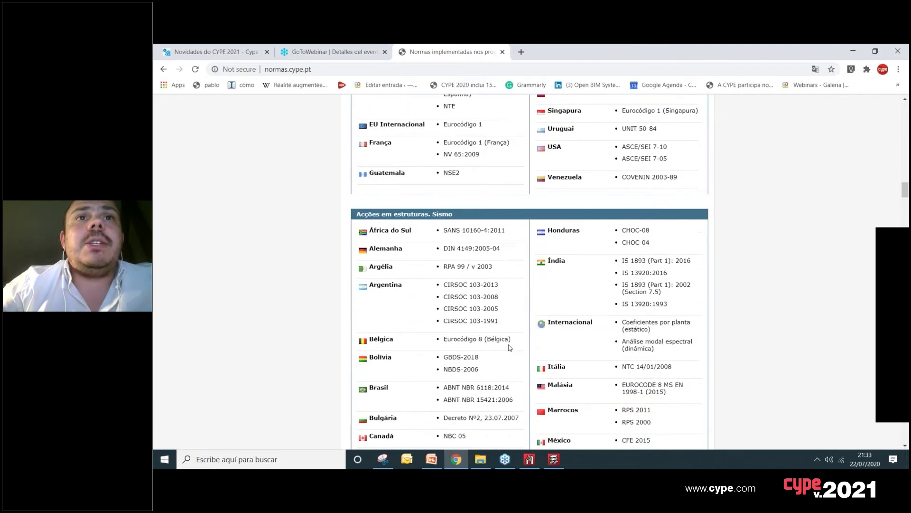
pyautogui.moveTo(461, 336); pyautogui.dragTo(488, 350)
pyautogui.click(512, 349)
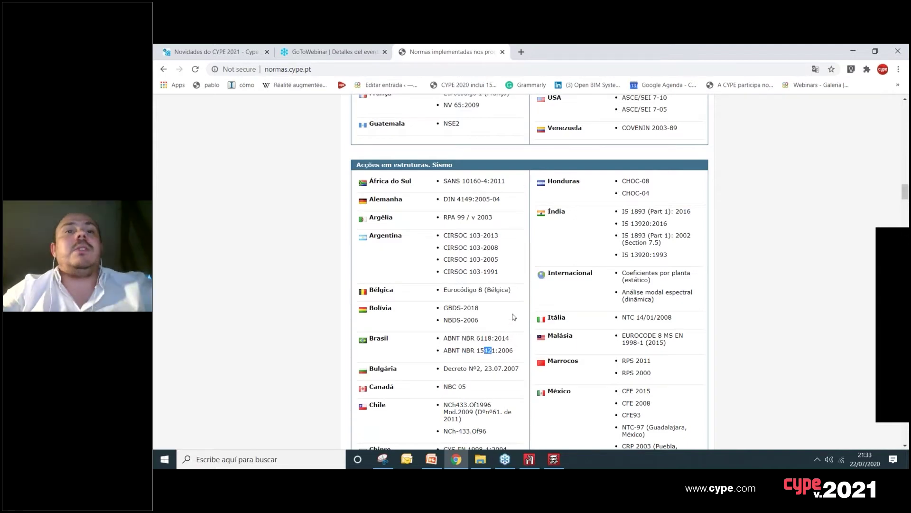
# Step: Examine the Brazilian standards listed for combinations of actions on concrete structures
pyautogui.scroll(-12, 513, 321)
pyautogui.scroll(-10, 518, 262)
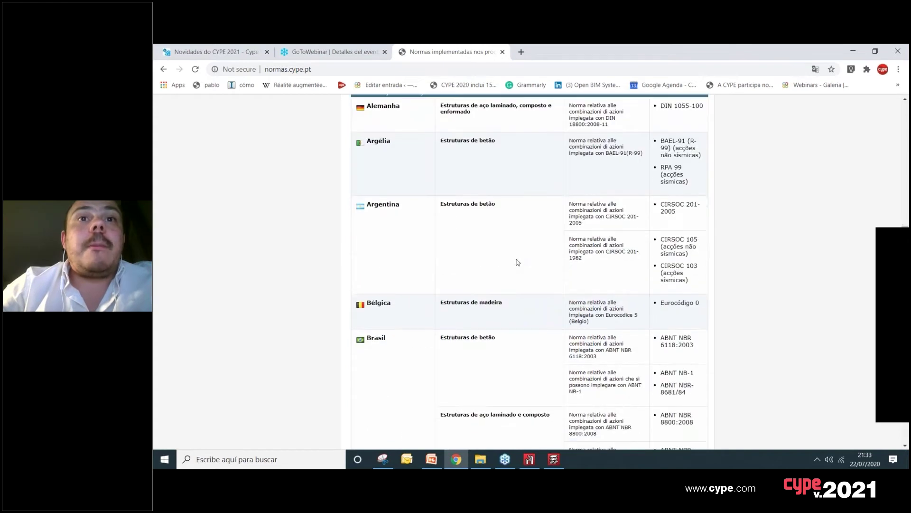
pyautogui.scroll(2, 518, 262)
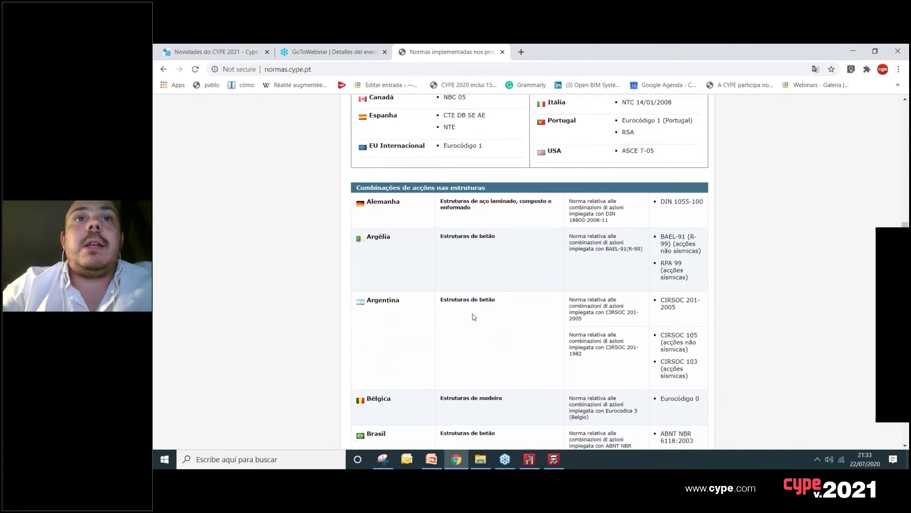
pyautogui.scroll(-2, 472, 323)
pyautogui.moveTo(661, 392); pyautogui.dragTo(703, 393)
pyautogui.scroll(-1, 716, 299)
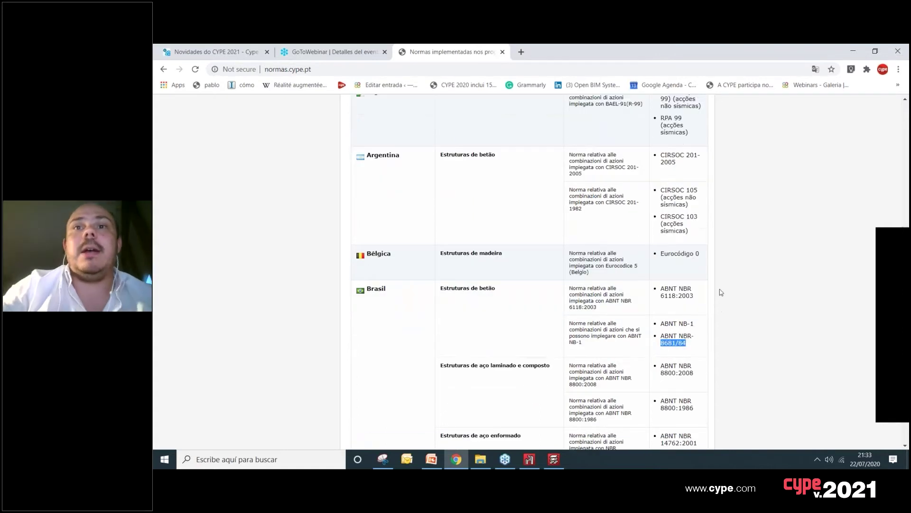
# Step: Examine the Brazilian structural fire-resistance standards in the fire safety section of the standards page
pyautogui.scroll(-15, 721, 292)
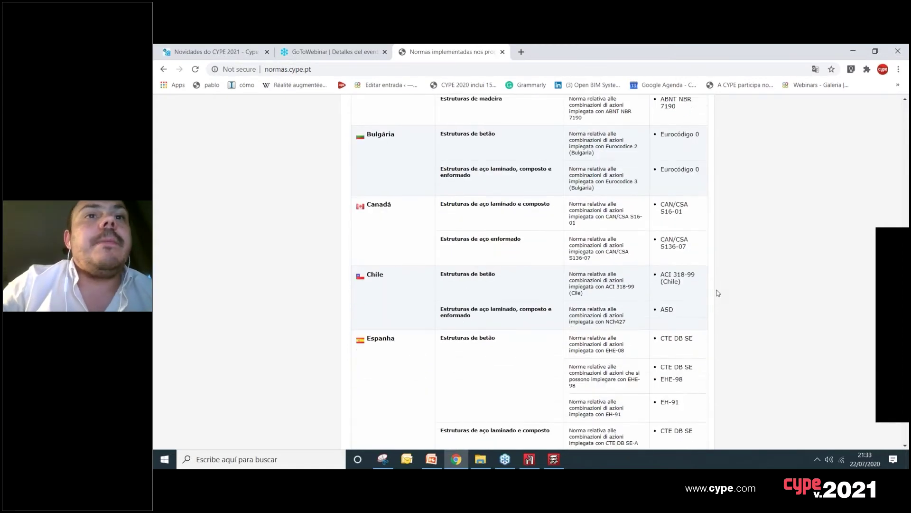
pyautogui.scroll(-15, 718, 298)
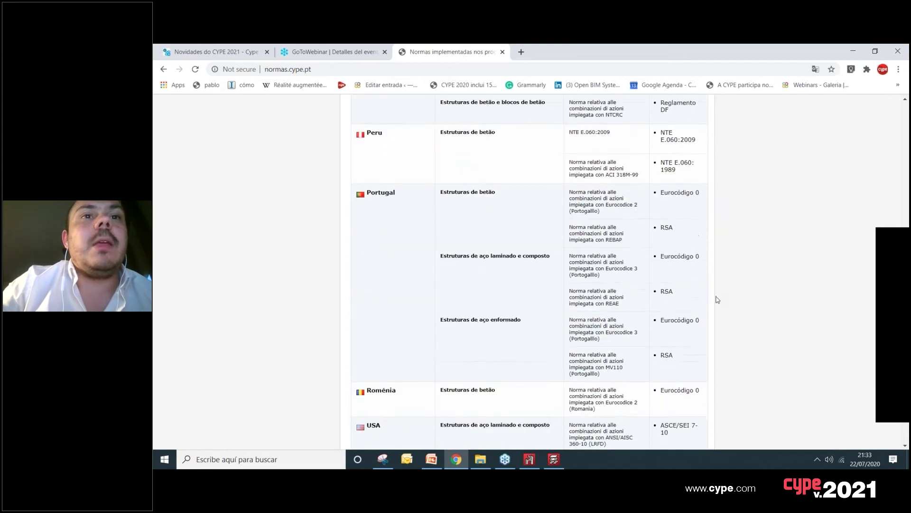
pyautogui.scroll(-15, 717, 300)
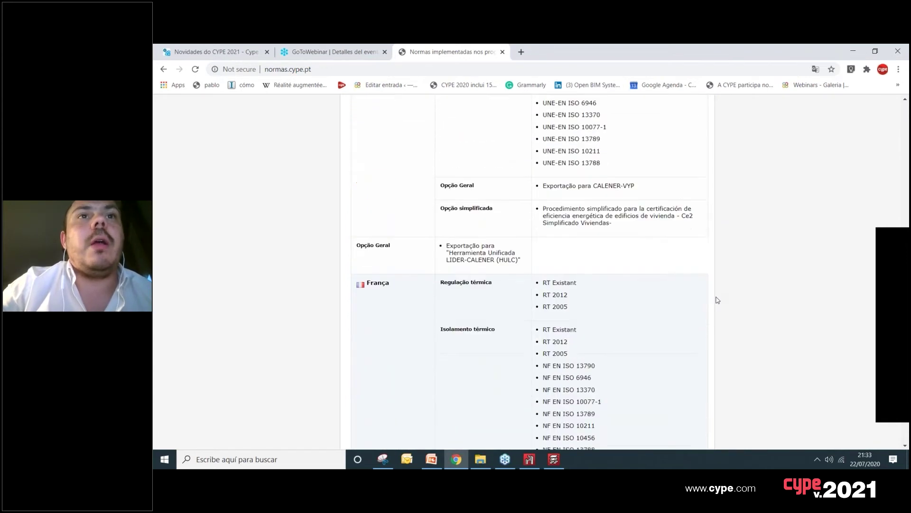
pyautogui.scroll(-15, 718, 299)
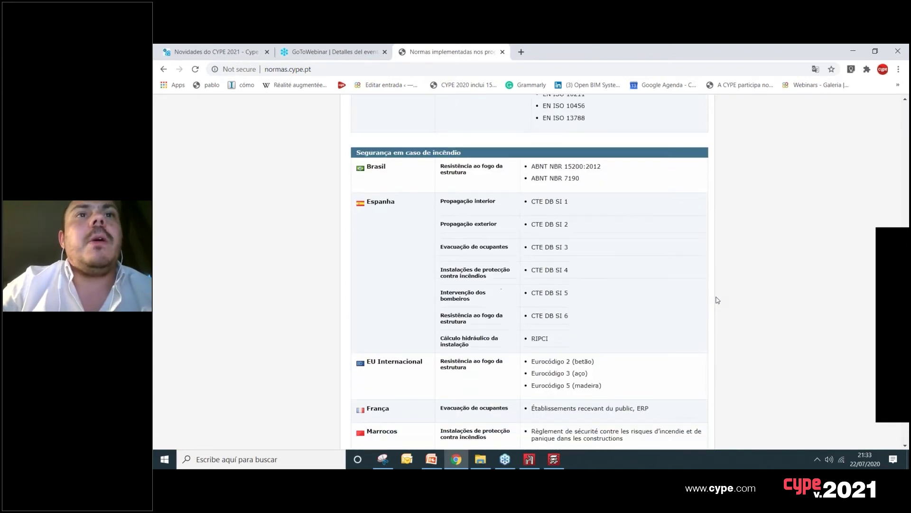
pyautogui.moveTo(437, 167); pyautogui.dragTo(458, 175)
pyautogui.click(572, 182)
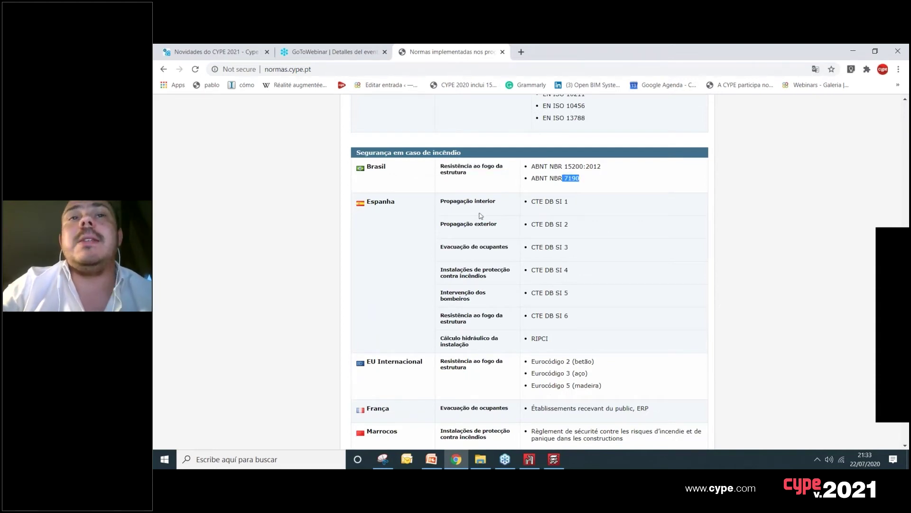
# Step: Examine the Brazilian building installation standards for water supply, drainage and electricity
pyautogui.scroll(-9, 430, 256)
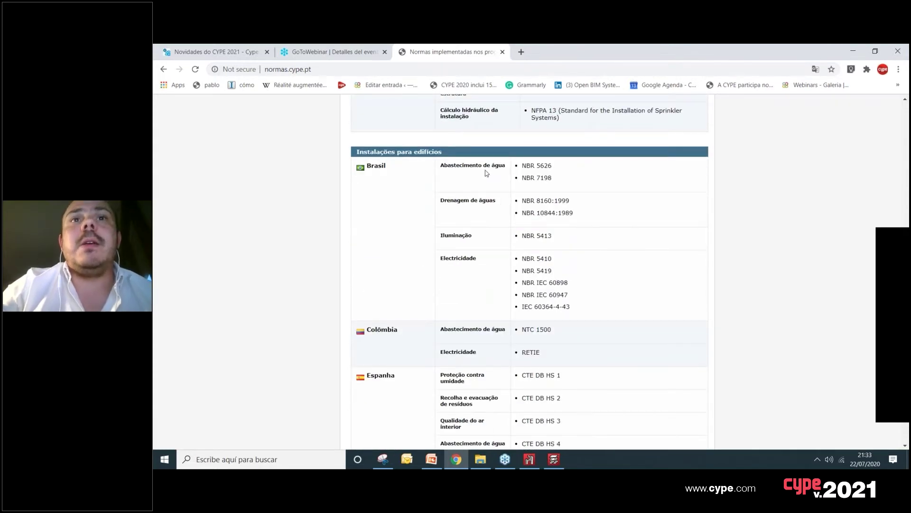
pyautogui.moveTo(450, 258); pyautogui.dragTo(468, 258)
pyautogui.click(460, 199)
pyautogui.moveTo(460, 199); pyautogui.dragTo(478, 200)
pyautogui.moveTo(454, 165); pyautogui.dragTo(482, 165)
# Step: Skim the remaining installation standards and return to the reinforced concrete standards near the start of the page
pyautogui.scroll(-15, 481, 261)
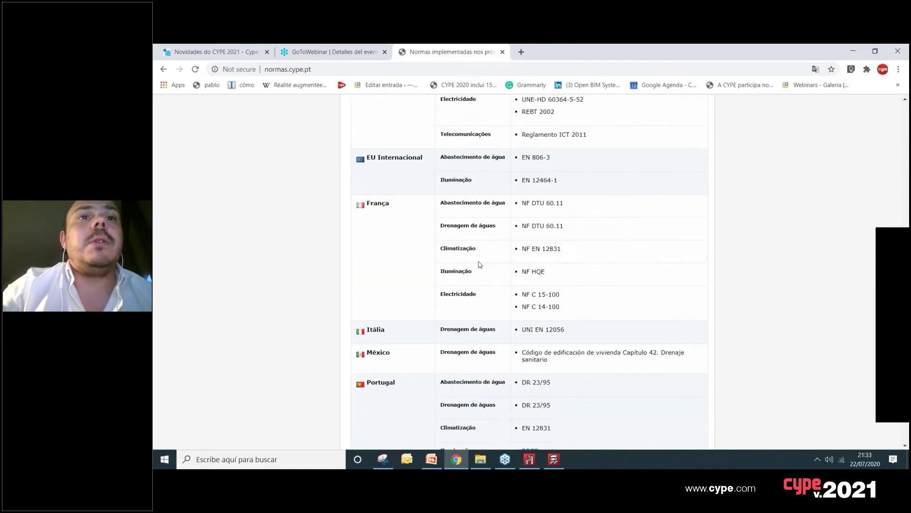
pyautogui.scroll(-5, 878, 202)
pyautogui.scroll(20, 878, 202)
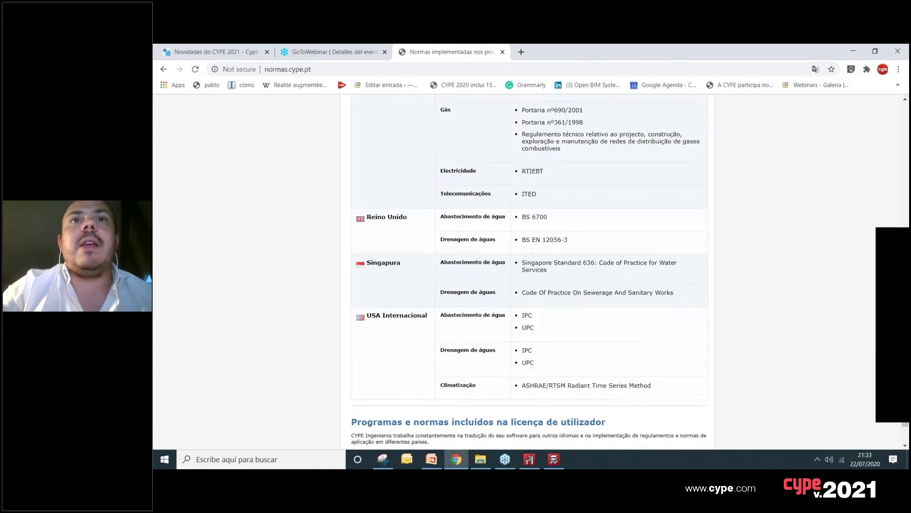
pyautogui.scroll(-20, 878, 201)
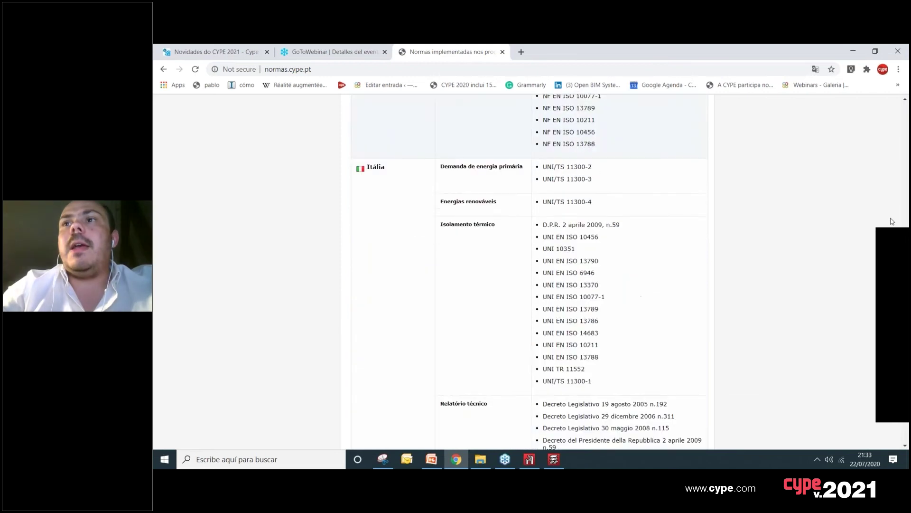
pyautogui.scroll(20, 890, 242)
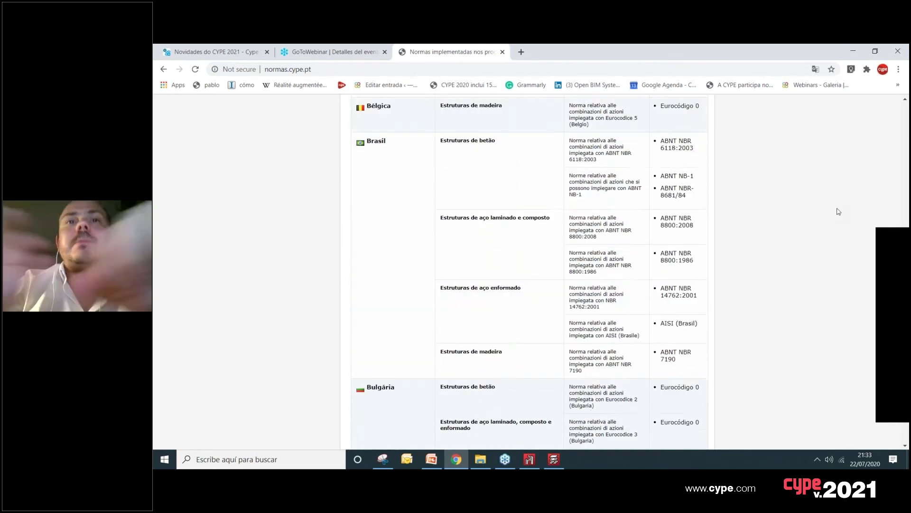
pyautogui.scroll(15, 612, 167)
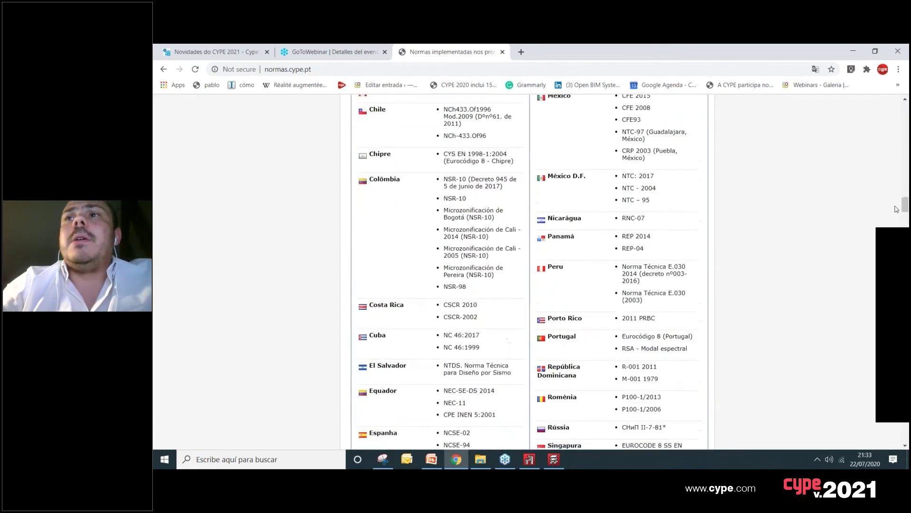
pyautogui.scroll(15, 769, 158)
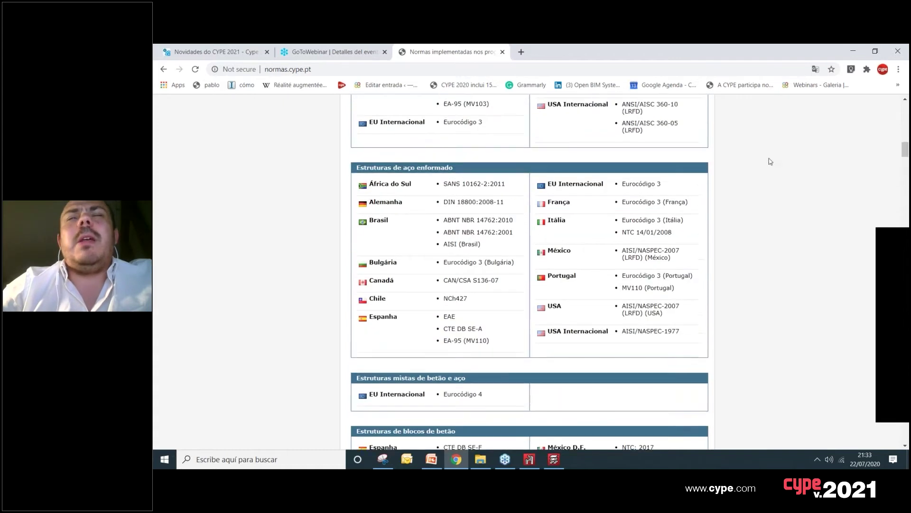
pyautogui.scroll(7, 749, 165)
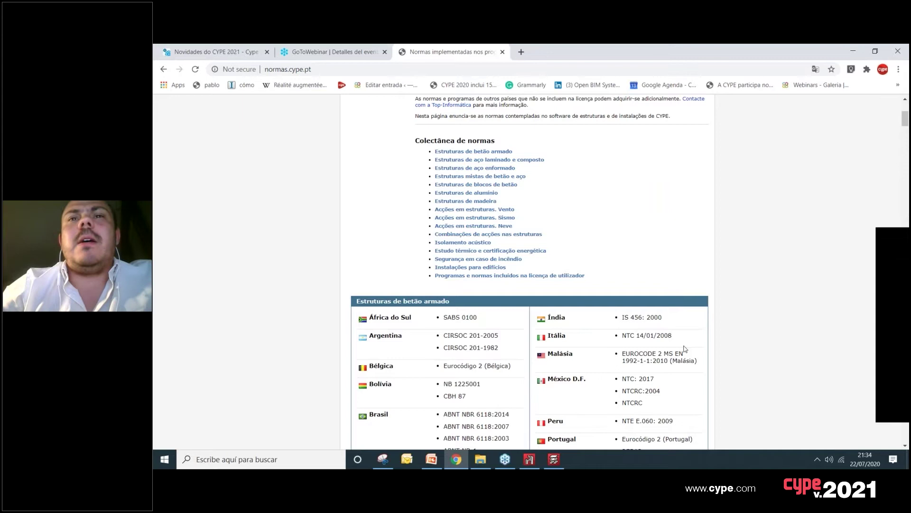
pyautogui.scroll(-2, 753, 287)
pyautogui.scroll(-1, 753, 287)
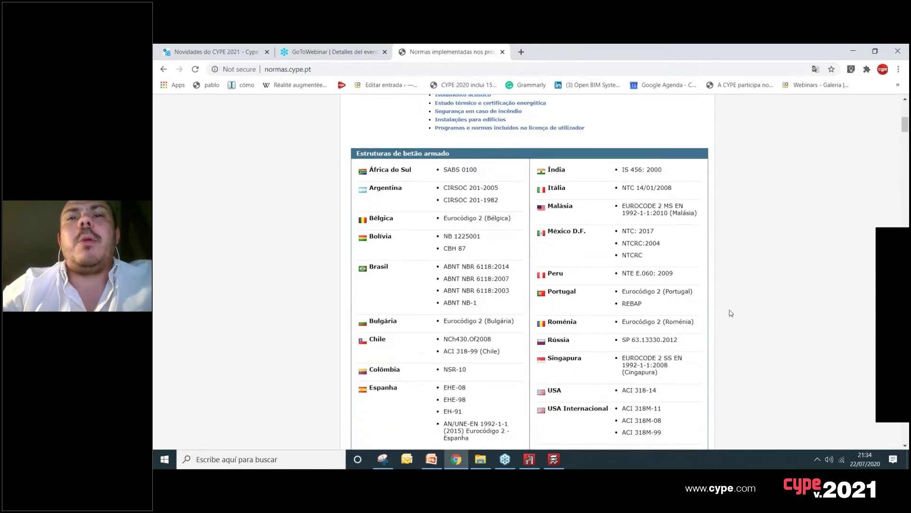
# Step: Switch to CYPECAD, let the calculation finish, read the calculation error report and close it
pyautogui.click(554, 459)
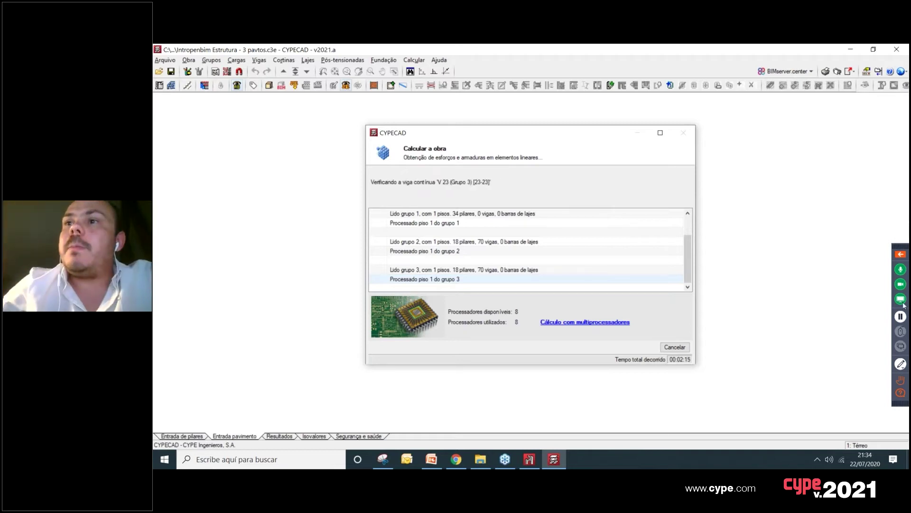
pyautogui.click(901, 374)
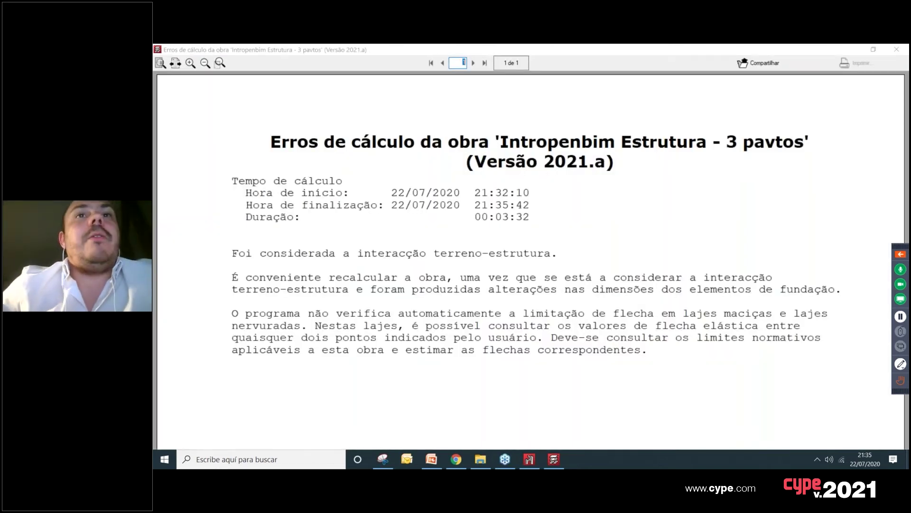
pyautogui.click(214, 266)
pyautogui.click(212, 249)
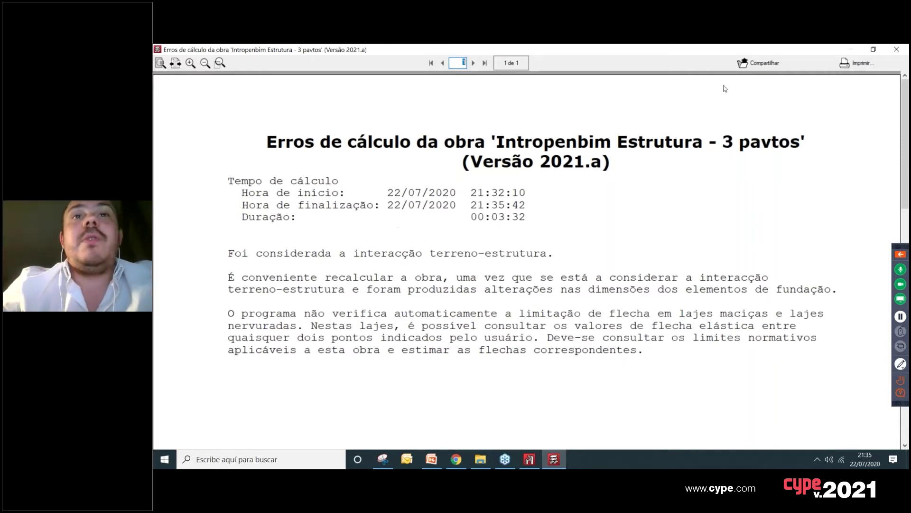
pyautogui.click(894, 52)
# Step: Reopen the final calculation report, review its soil-structure interaction notes and close it
pyautogui.click(414, 60)
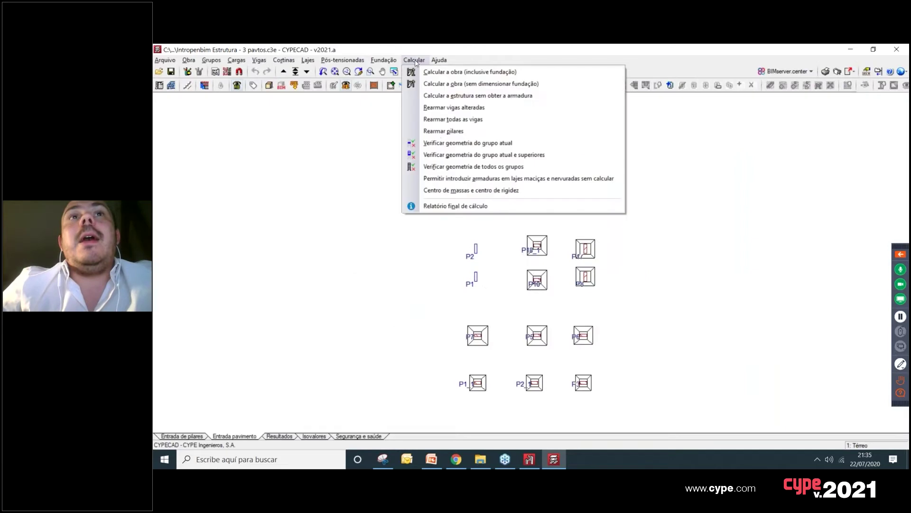
pyautogui.click(458, 206)
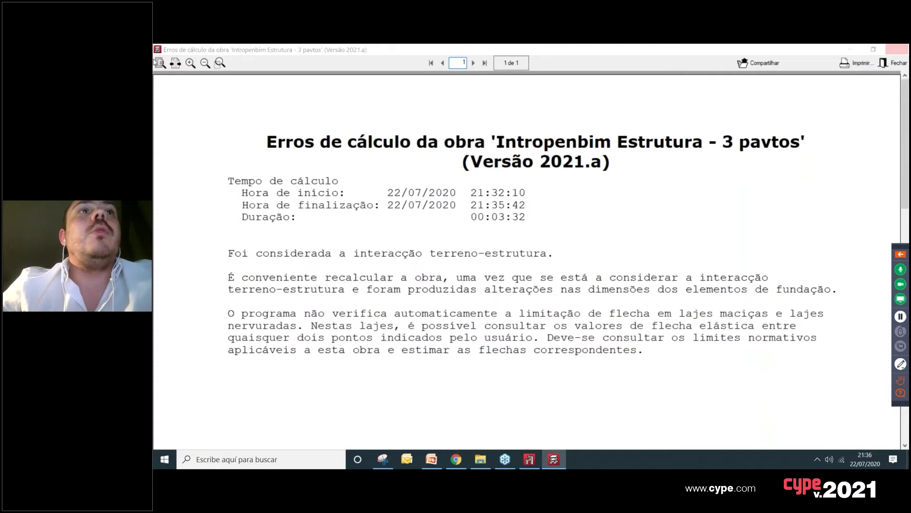
pyautogui.click(895, 49)
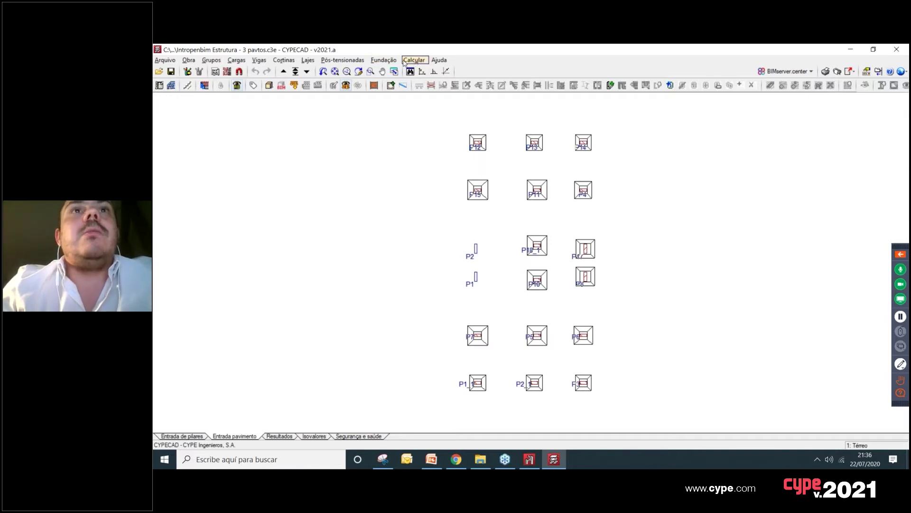
# Step: Open the report of characteristics considered for soil-structure interaction and compare current and last-calculation dimensions of footings P4 and P11
pyautogui.click(383, 60)
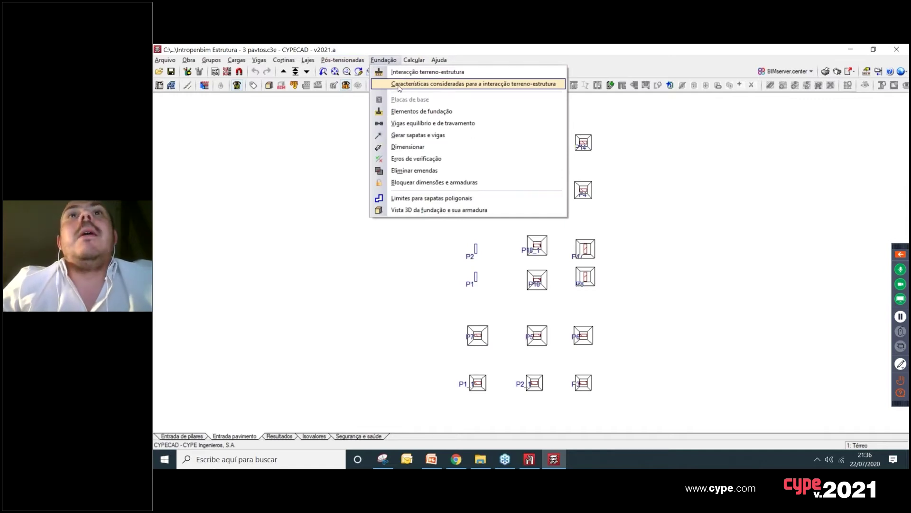
pyautogui.click(398, 86)
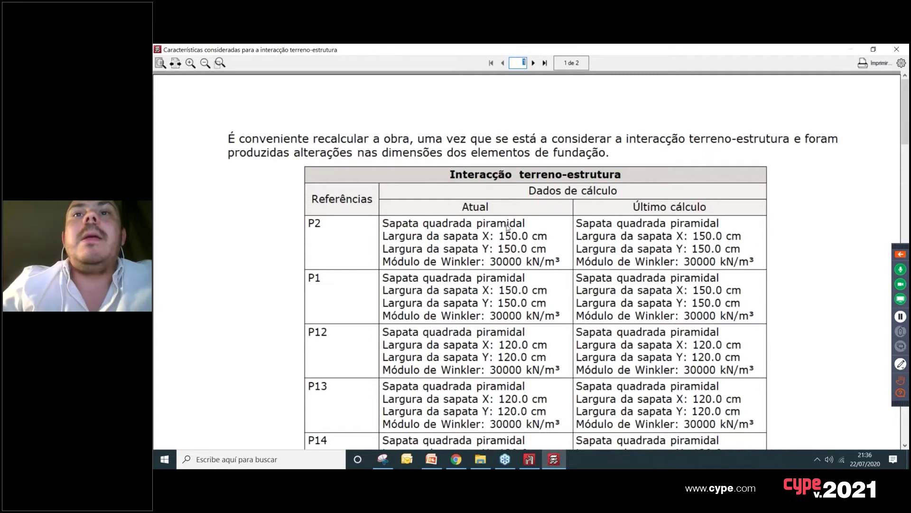
pyautogui.scroll(-3, 508, 228)
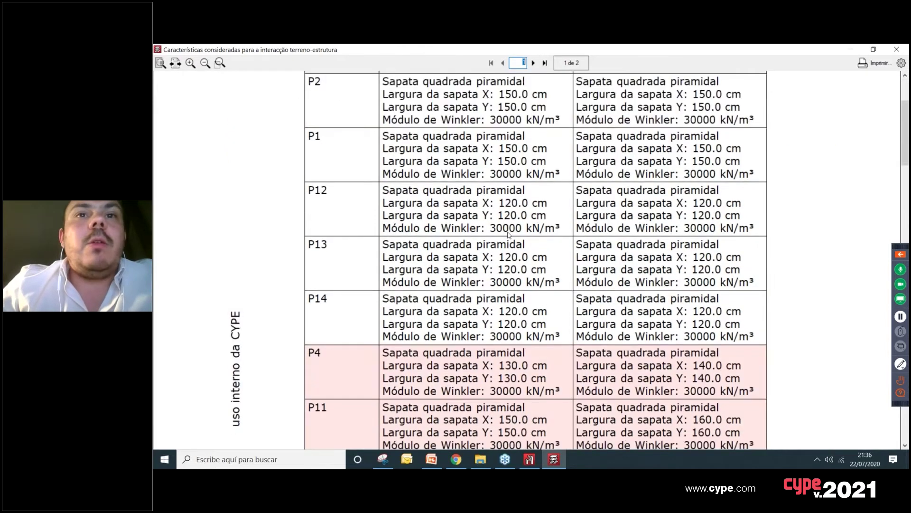
pyautogui.scroll(-2, 508, 233)
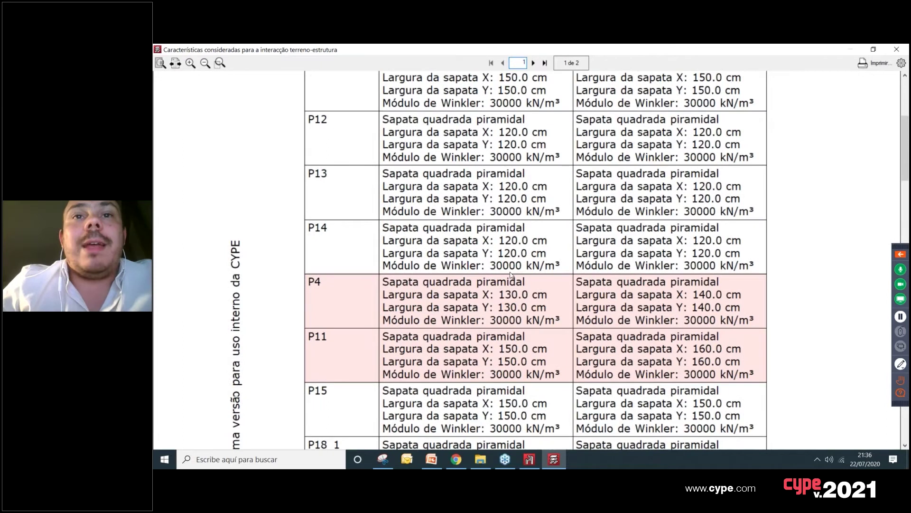
pyautogui.scroll(1, 510, 275)
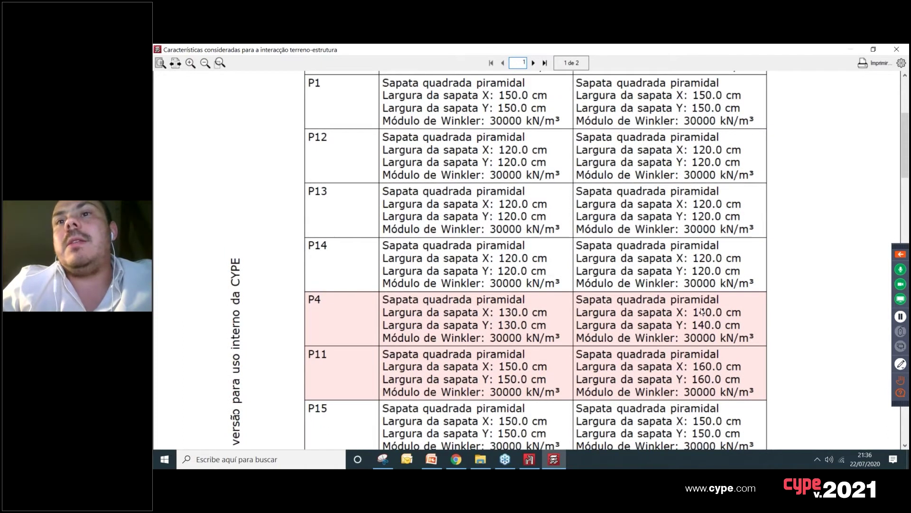
# Step: Compare the remaining footing dimensions in the report, including P17 and P8, check the calculation-steps slide in PowerPoint, and close the report
pyautogui.scroll(-1, 576, 323)
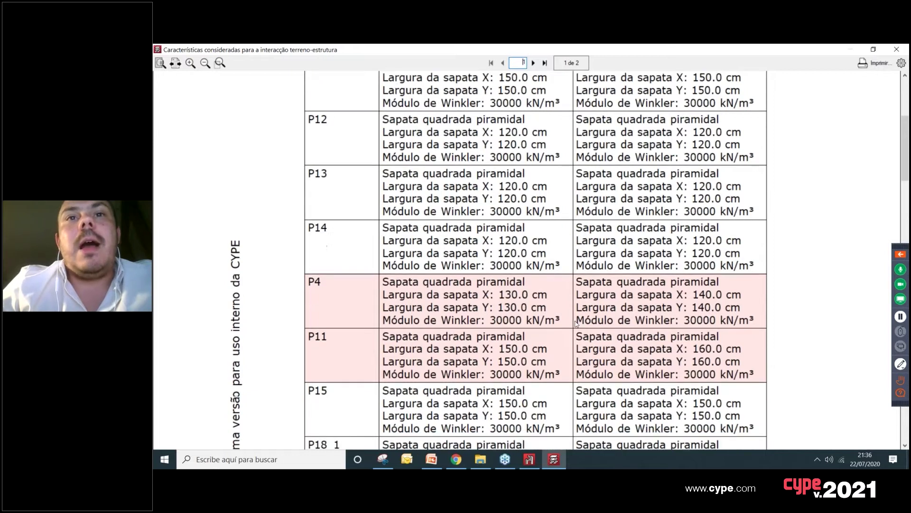
pyautogui.scroll(-1, 576, 323)
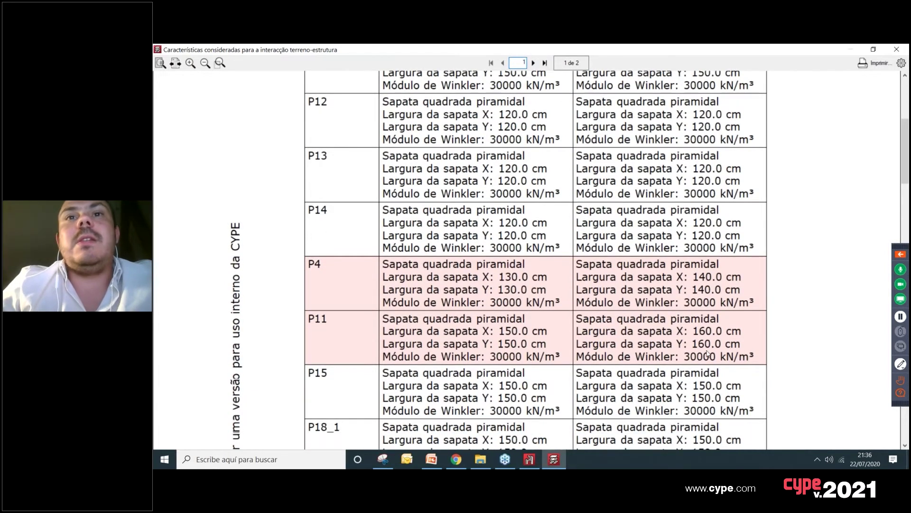
pyautogui.scroll(-10, 707, 352)
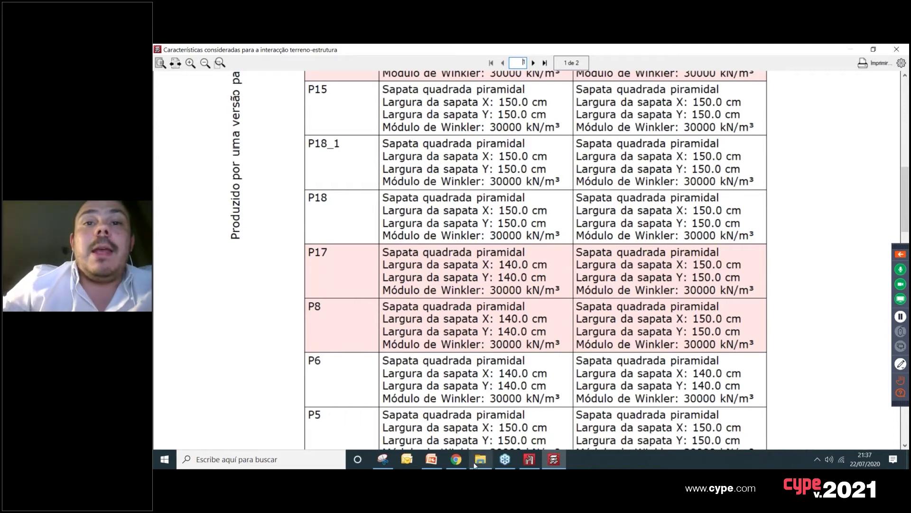
pyautogui.click(436, 466)
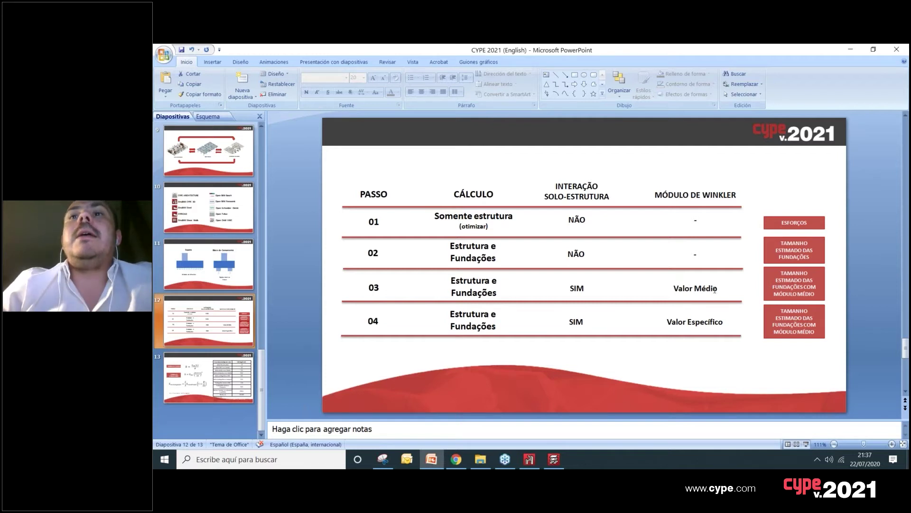
pyautogui.click(553, 460)
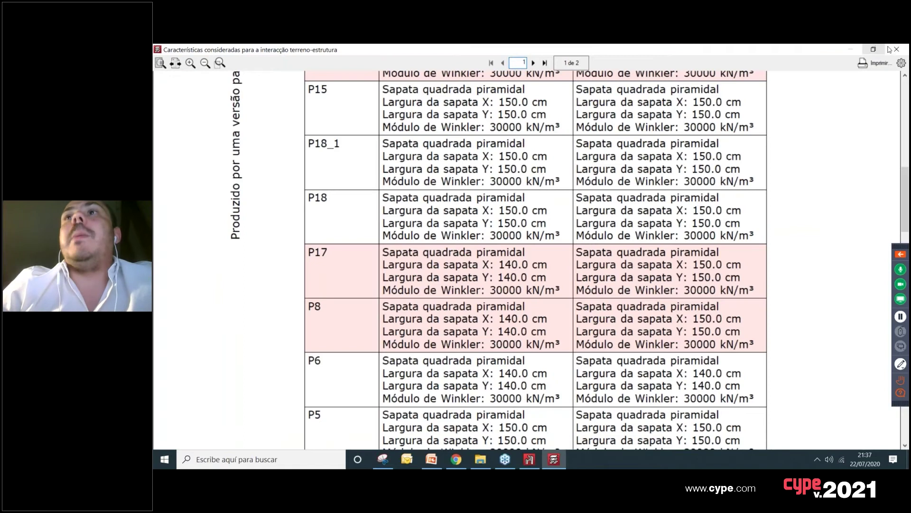
pyautogui.click(897, 49)
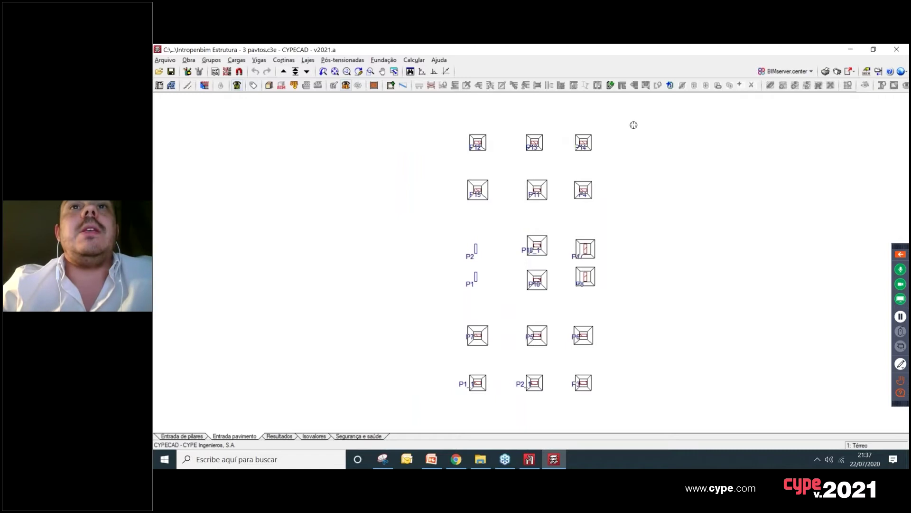
# Step: Assign soil-structure interaction with a Winkler modulus of 30000 kN/m³ to footing P12 and close the interaction settings
pyautogui.click(385, 60)
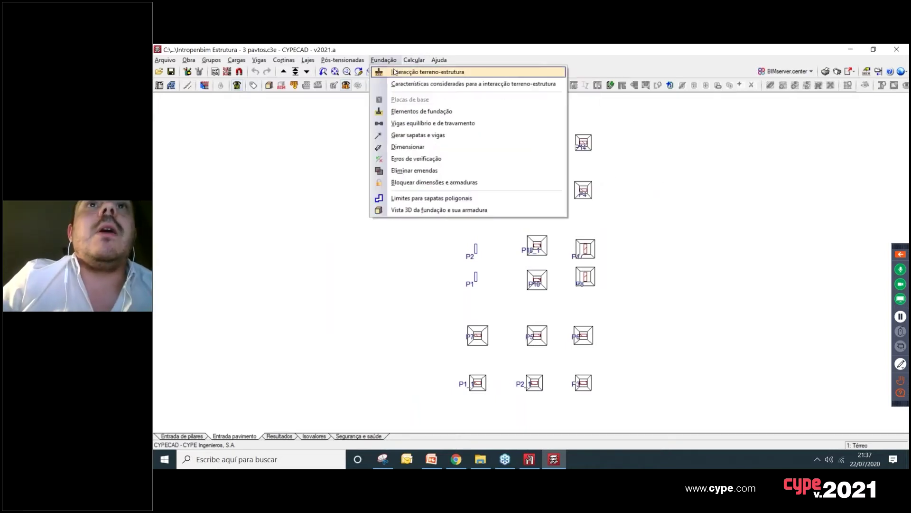
pyautogui.click(409, 72)
pyautogui.moveTo(499, 217); pyautogui.dragTo(264, 157)
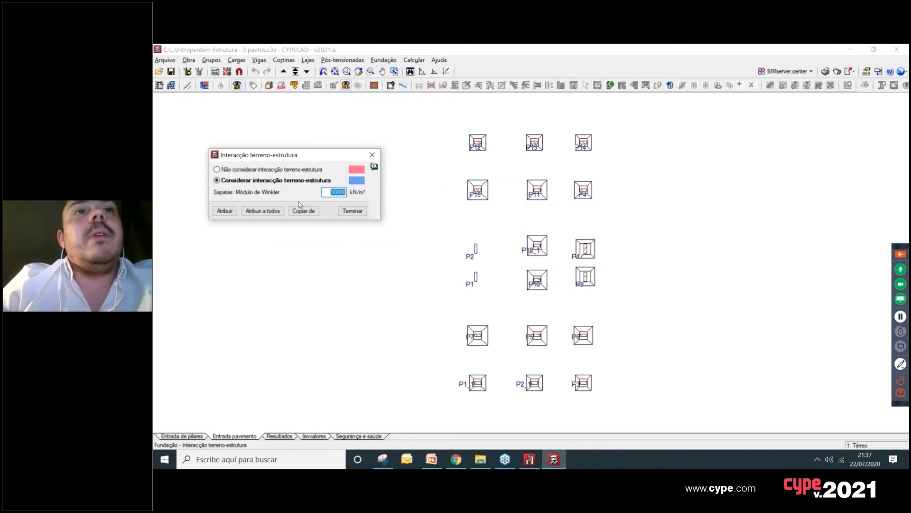
pyautogui.click(225, 211)
pyautogui.click(473, 148)
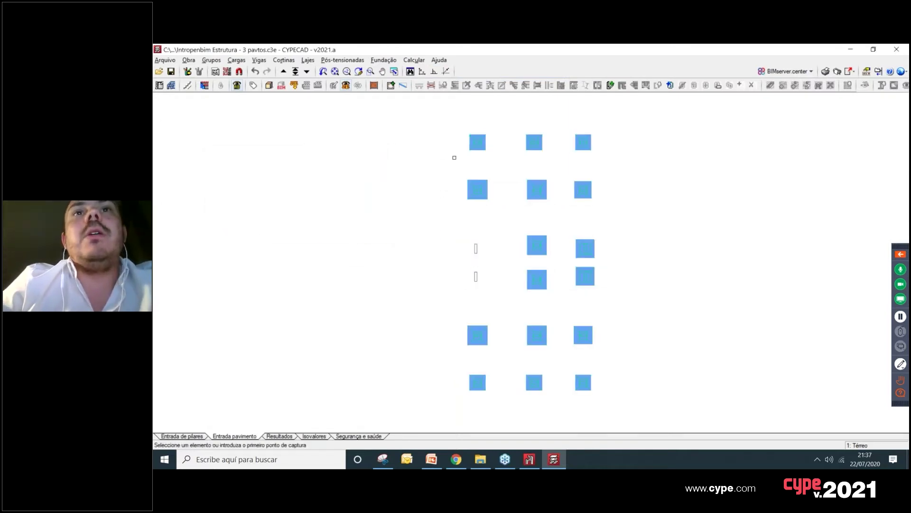
pyautogui.rightClick(452, 155)
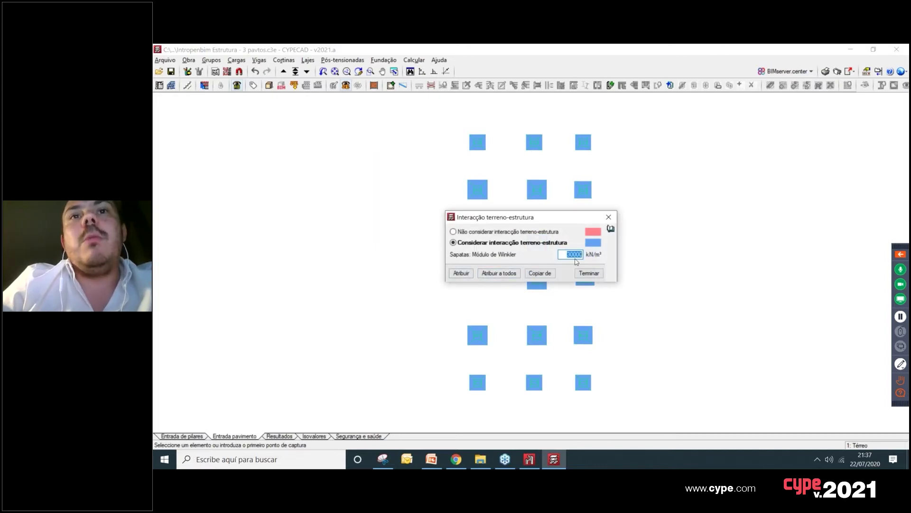
pyautogui.click(461, 273)
pyautogui.rightClick(583, 207)
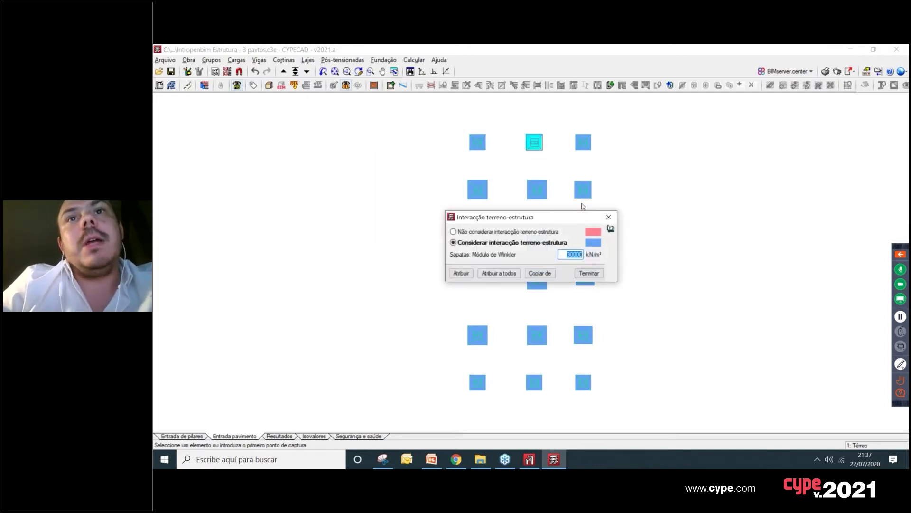
pyautogui.click(609, 217)
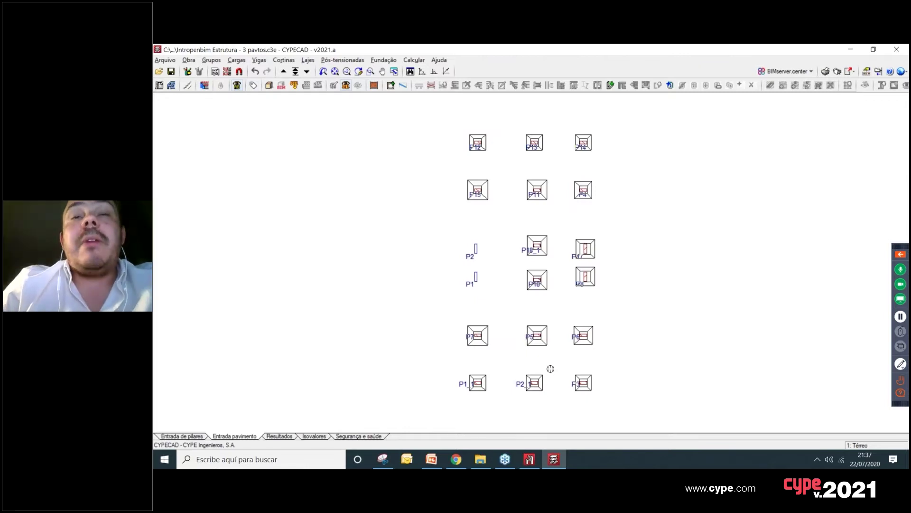
# Step: Review the Winkler modulus formulas and k30 soil table in PowerPoint, and check the Winkler modulus setting for footings in CYPECAD
pyautogui.click(431, 459)
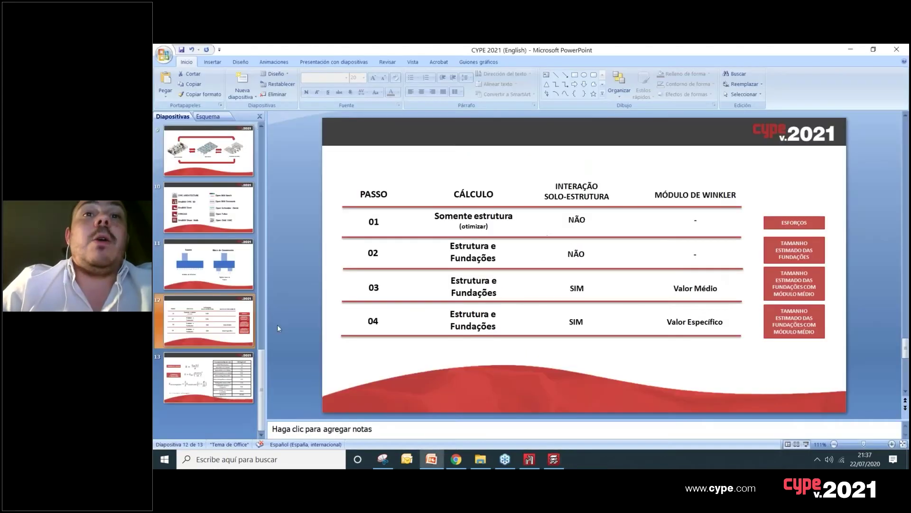
pyautogui.click(240, 375)
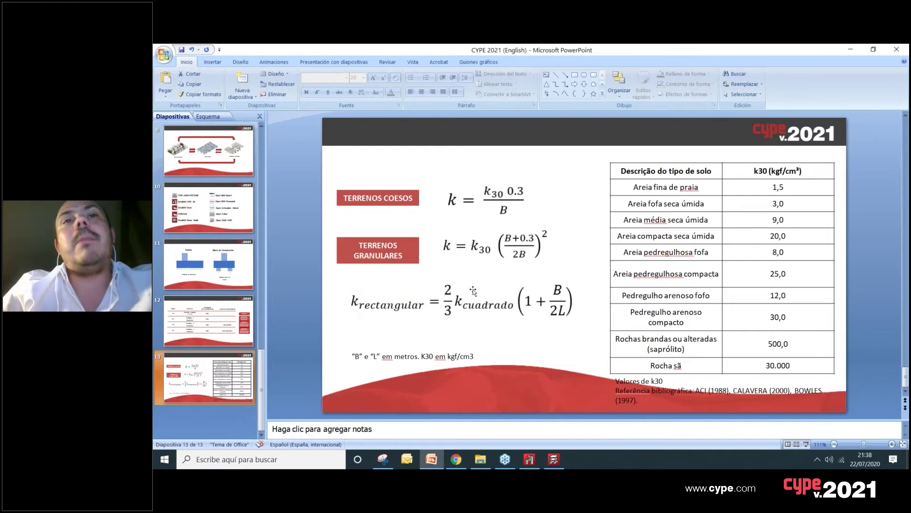
pyautogui.click(557, 464)
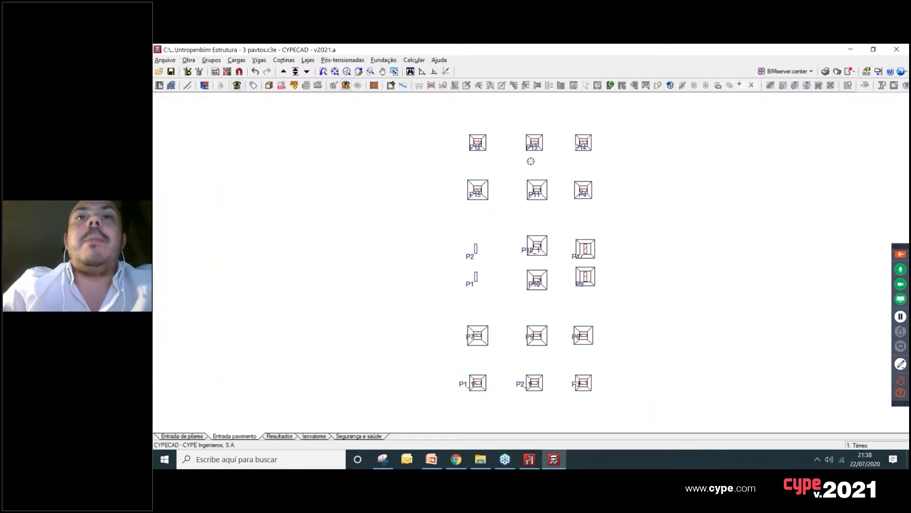
pyautogui.click(384, 61)
pyautogui.click(397, 72)
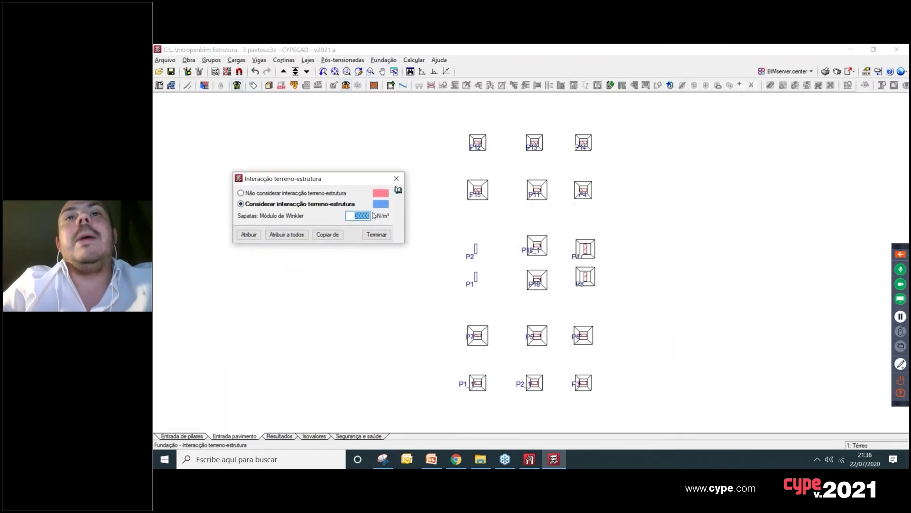
pyautogui.click(396, 178)
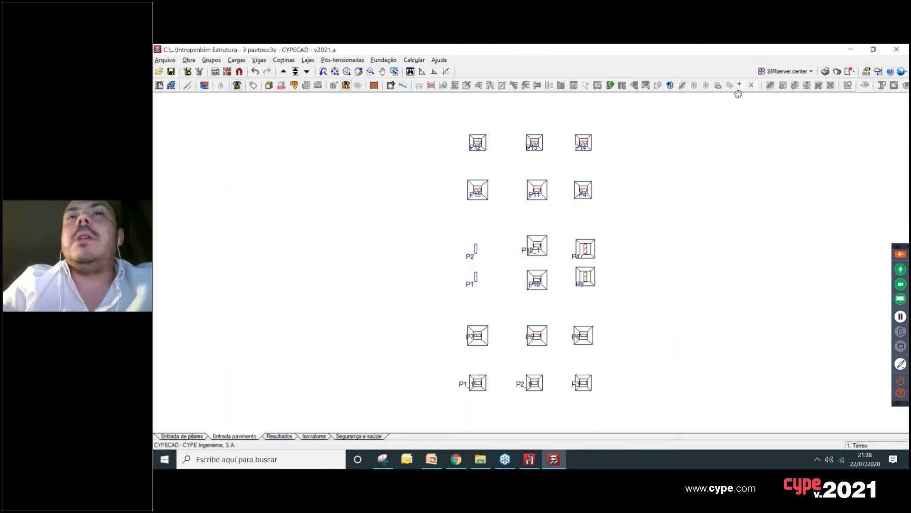
pyautogui.click(414, 60)
pyautogui.moveTo(439, 60)
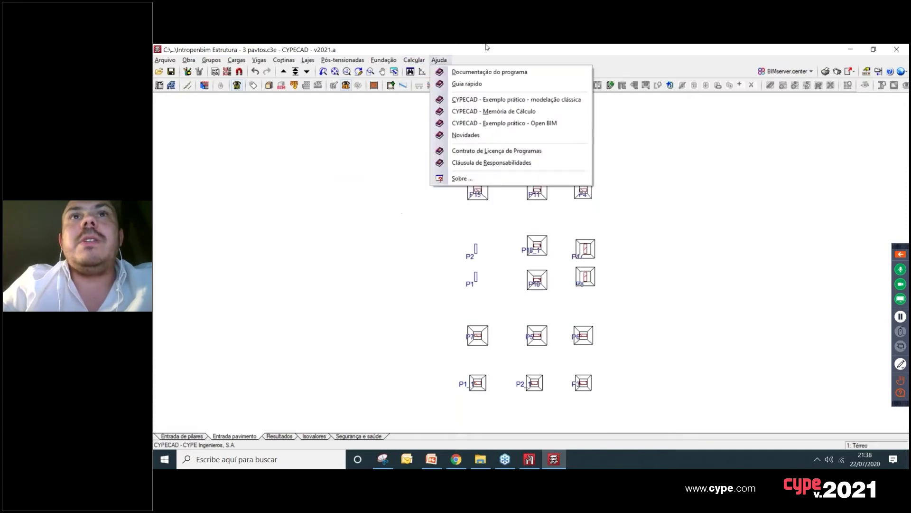
pyautogui.click(486, 47)
# Step: Start the structure and foundation quantities and budget export, keeping the existing location, surroundings, concrete, foundation and structure options
pyautogui.click(850, 71)
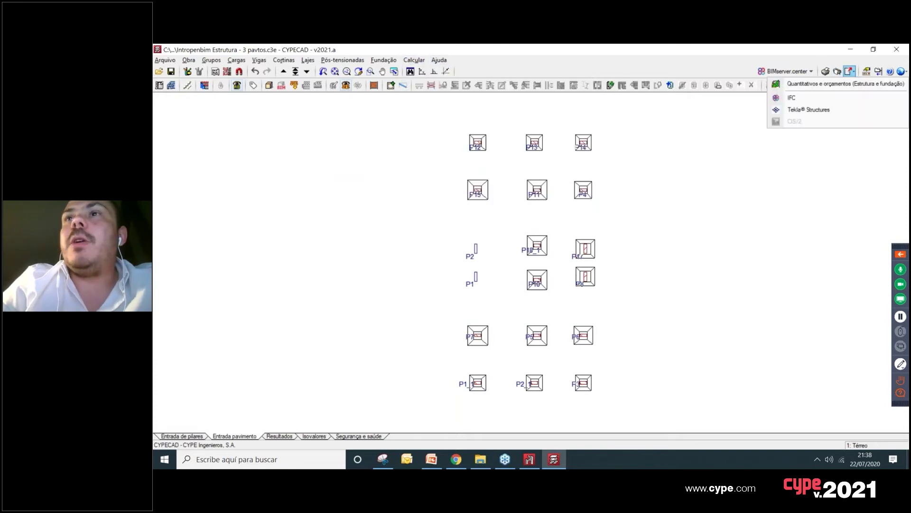
pyautogui.click(845, 84)
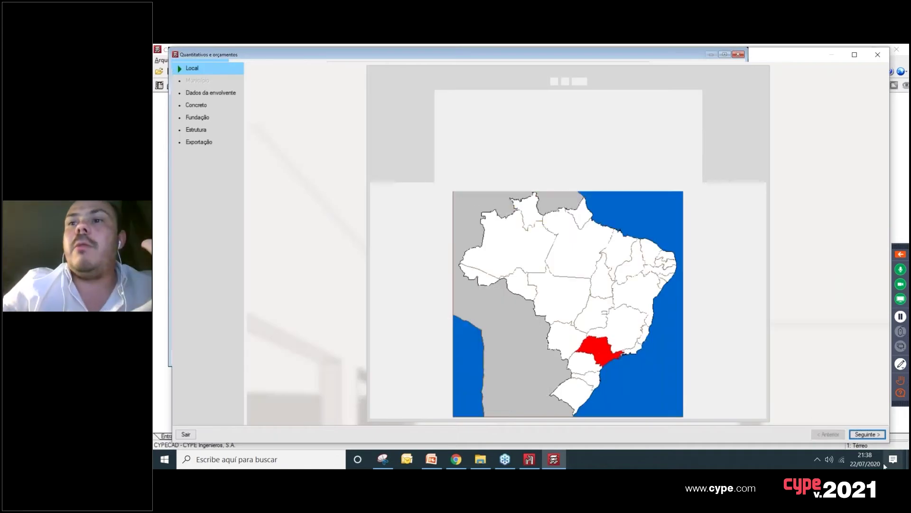
pyautogui.click(865, 435)
pyautogui.click(865, 435)
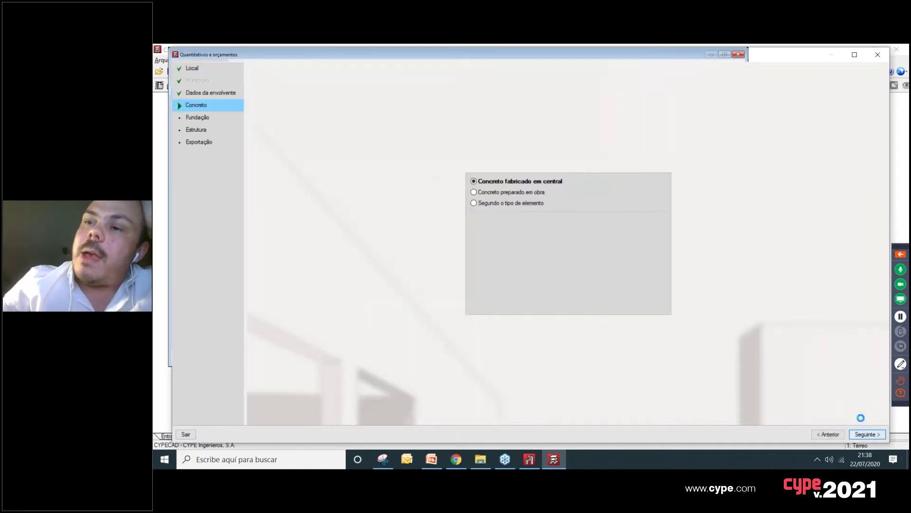
pyautogui.click(867, 433)
pyautogui.click(867, 433)
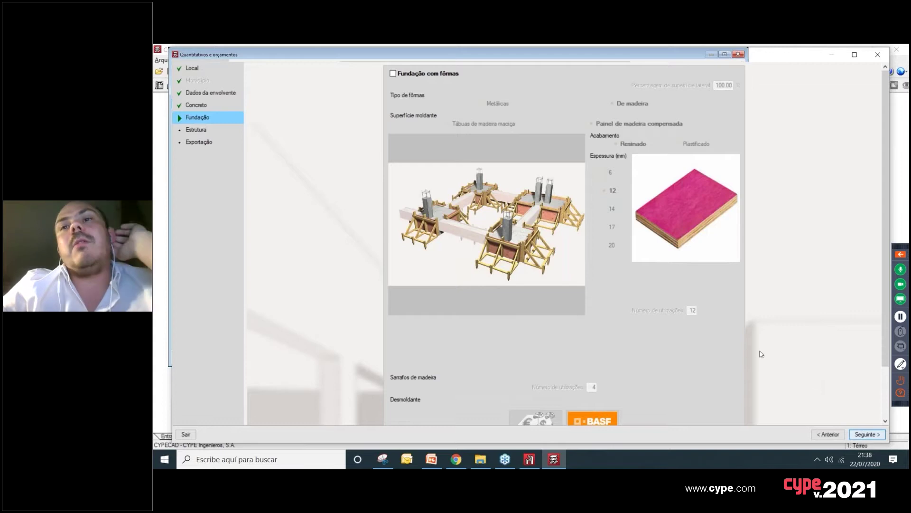
pyautogui.click(865, 434)
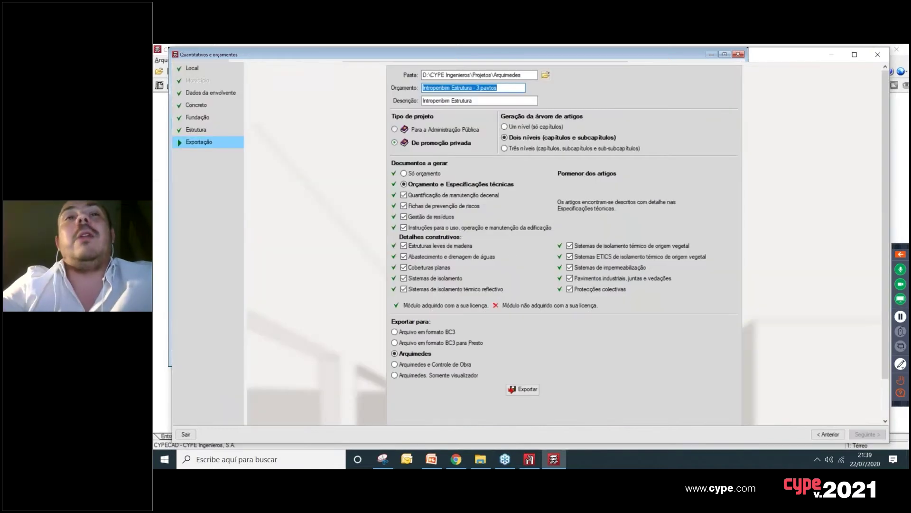
# Step: Name the budget "Intropenbim Estrutura - 3 pavtos (com INTERAÇÃO)", export it to Arquimedes and maximise the resulting budget
pyautogui.click(498, 88)
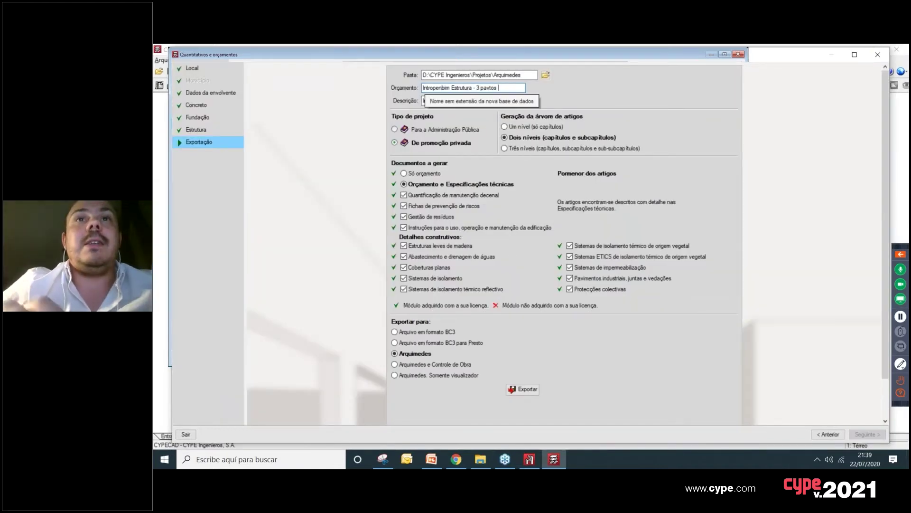
pyautogui.write('TERAÇ4')
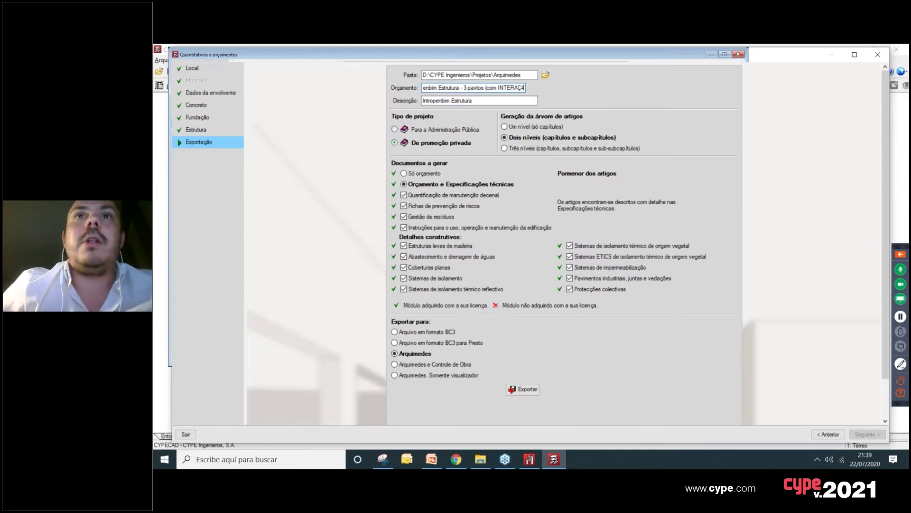
pyautogui.write('O)')
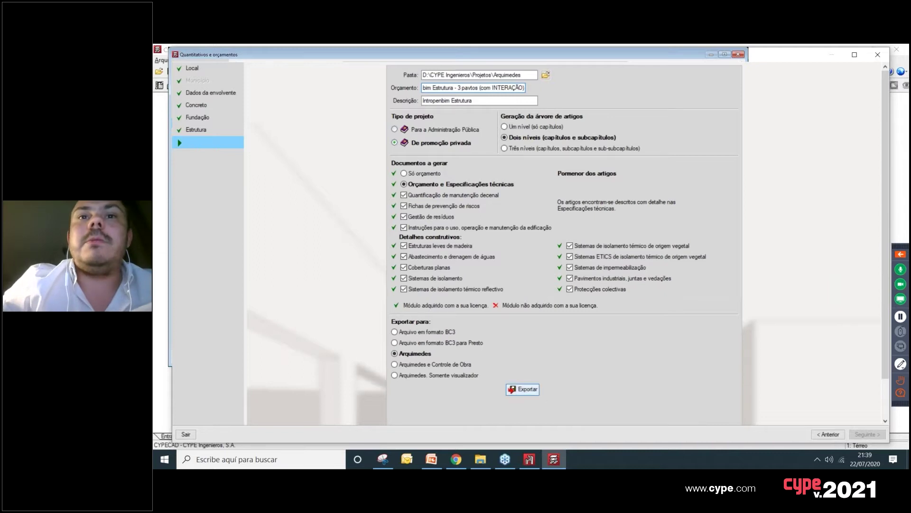
pyautogui.click(535, 389)
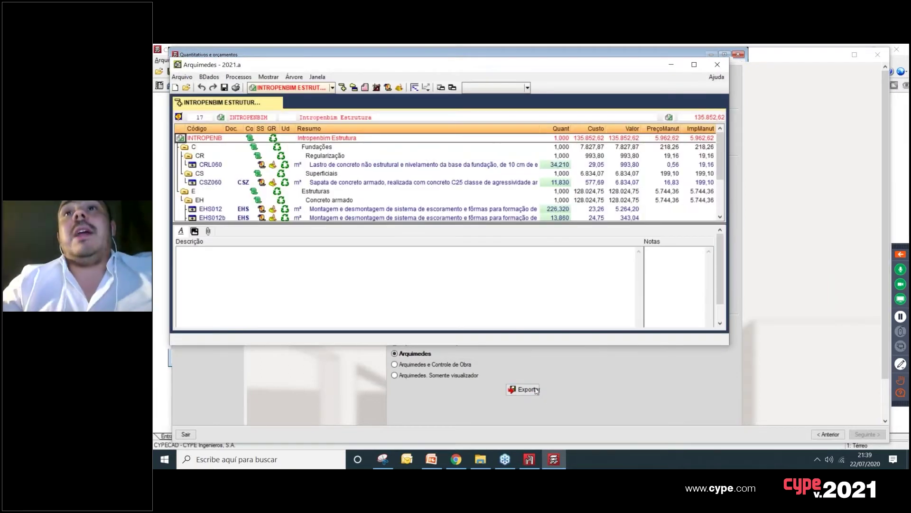
pyautogui.click(694, 65)
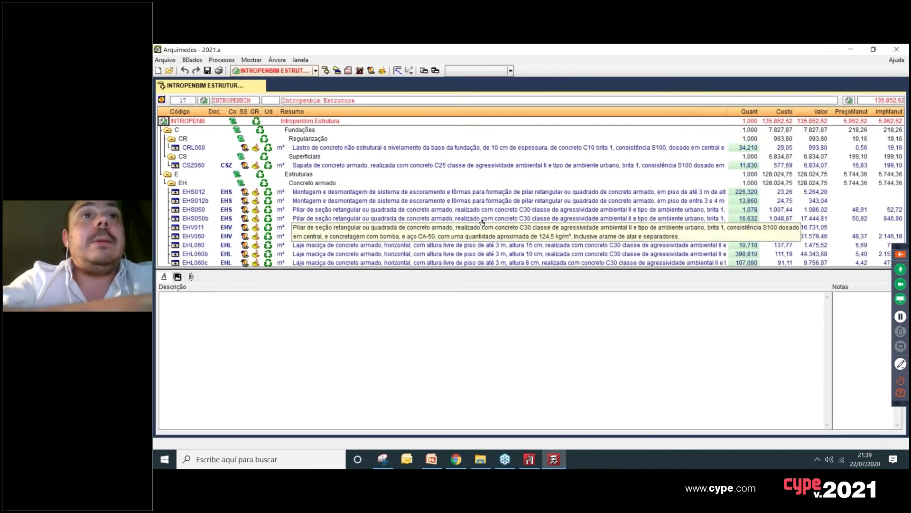
pyautogui.click(817, 460)
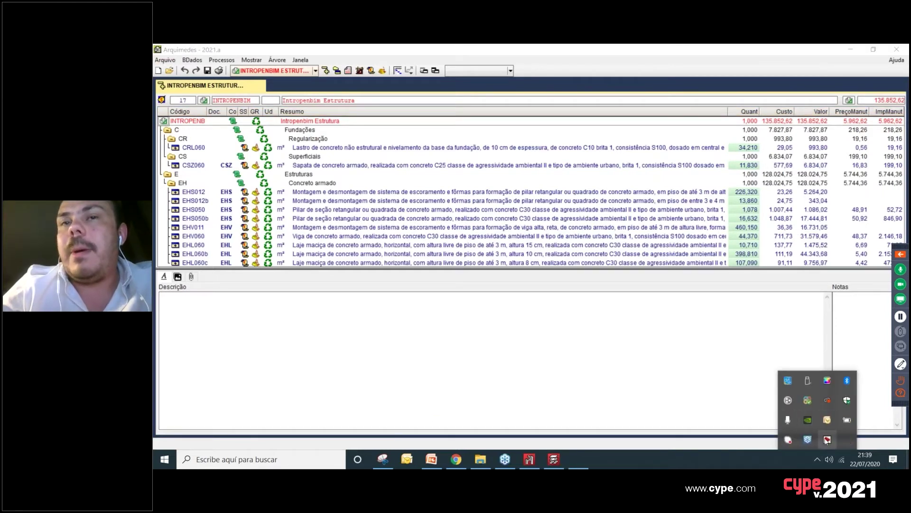
pyautogui.click(827, 439)
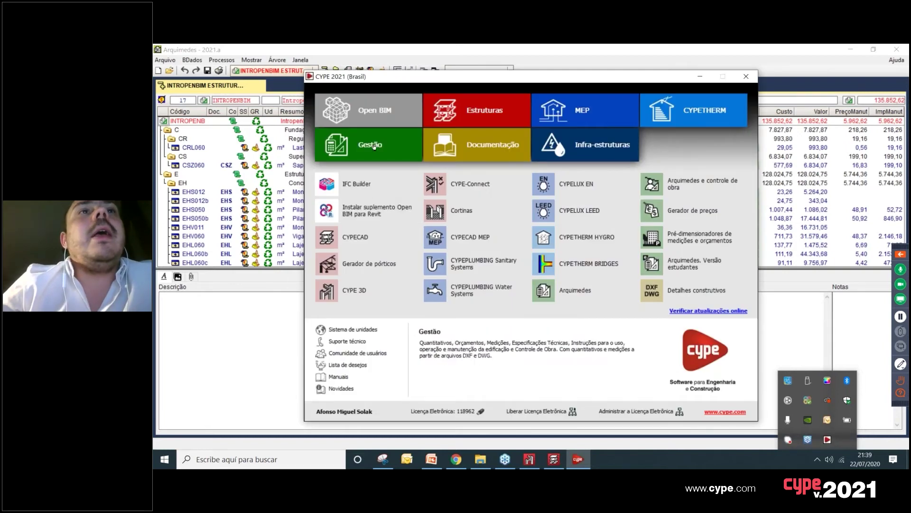
pyautogui.click(263, 88)
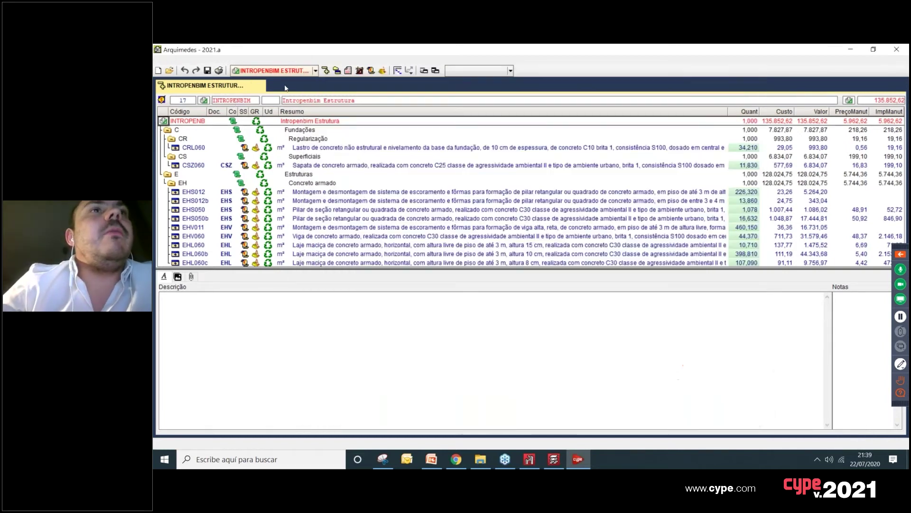
# Step: Open the recent budget "Intropenbim Estrutura - 3 pavtos Sem Interação" alongside the budget with interaction
pyautogui.click(165, 61)
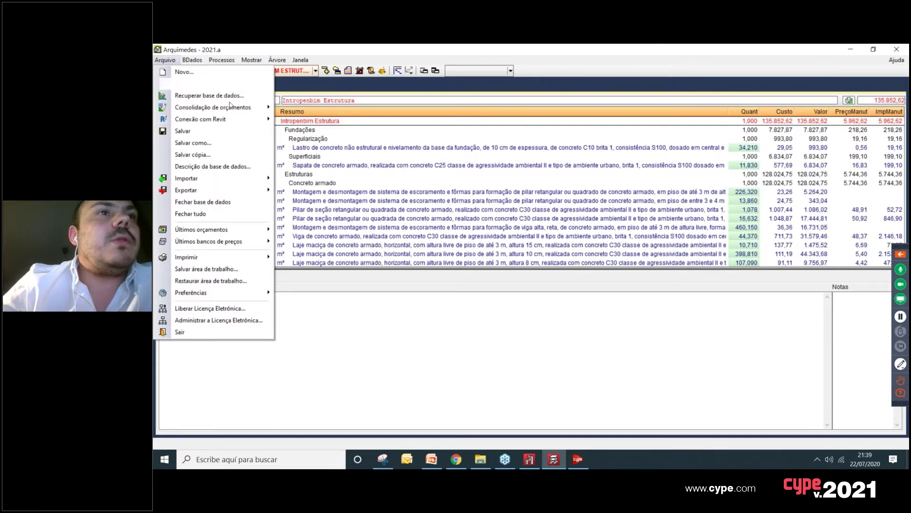
pyautogui.moveTo(238, 230)
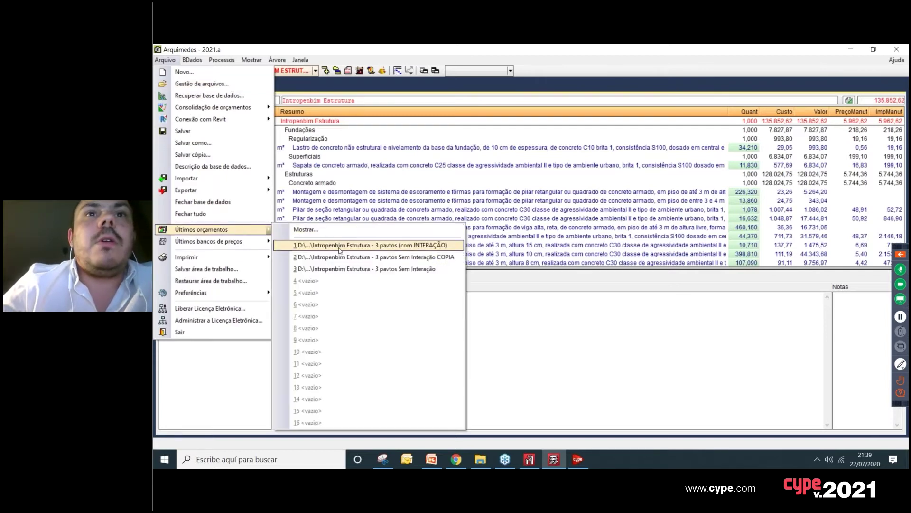
pyautogui.click(340, 267)
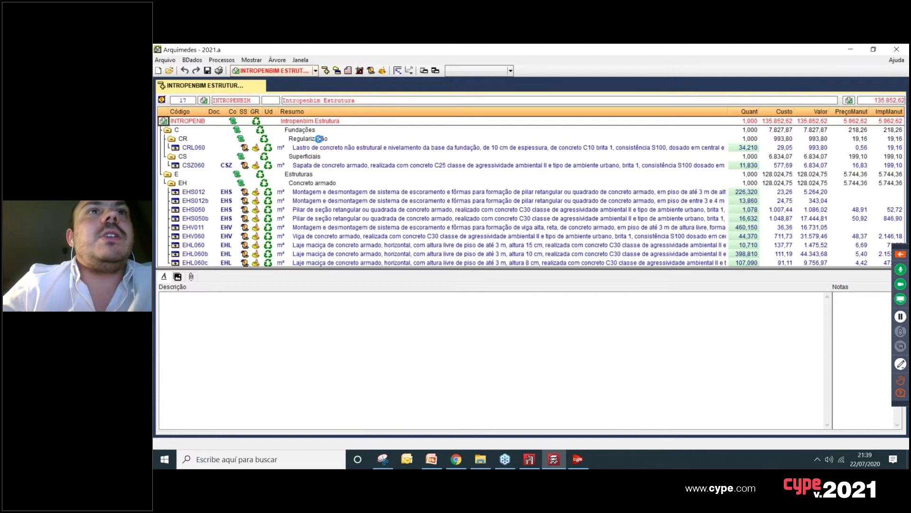
pyautogui.click(251, 60)
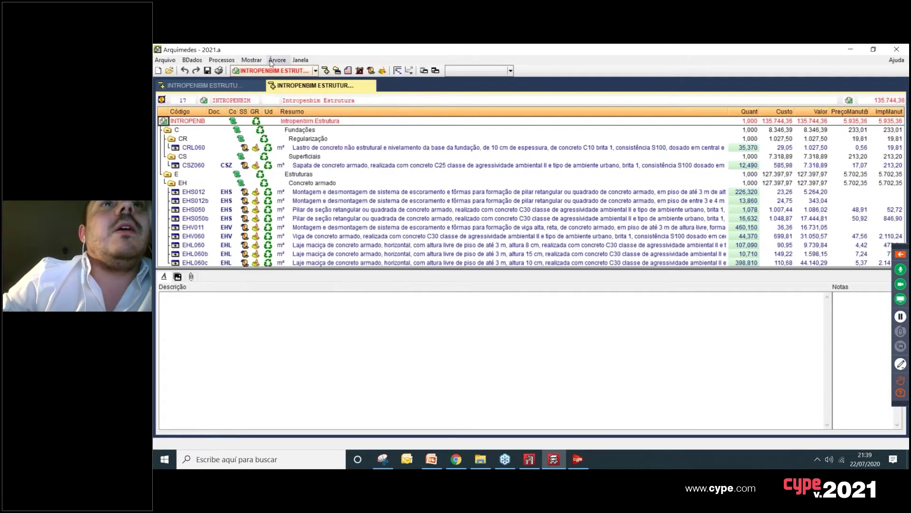
# Step: Split the Arquimedes view into a new vertical group to show both budgets side by side
pyautogui.click(261, 61)
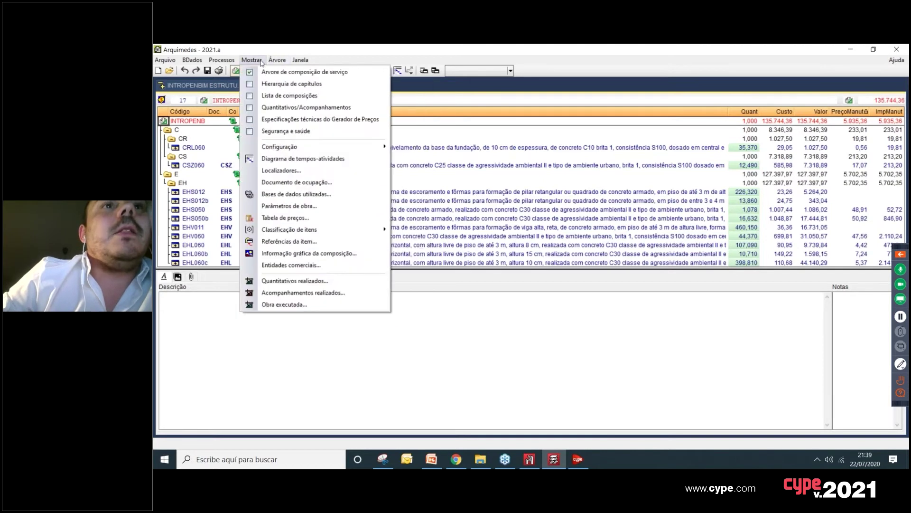
pyautogui.moveTo(300, 60)
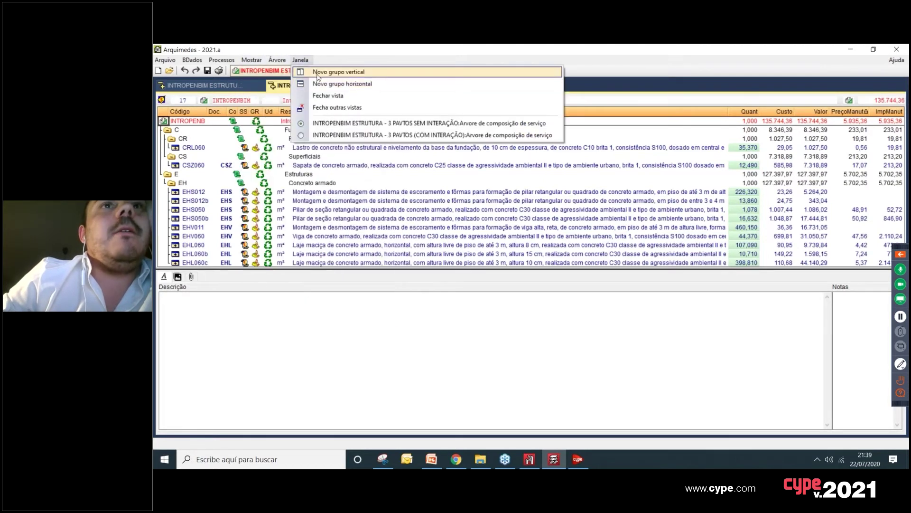
pyautogui.click(318, 72)
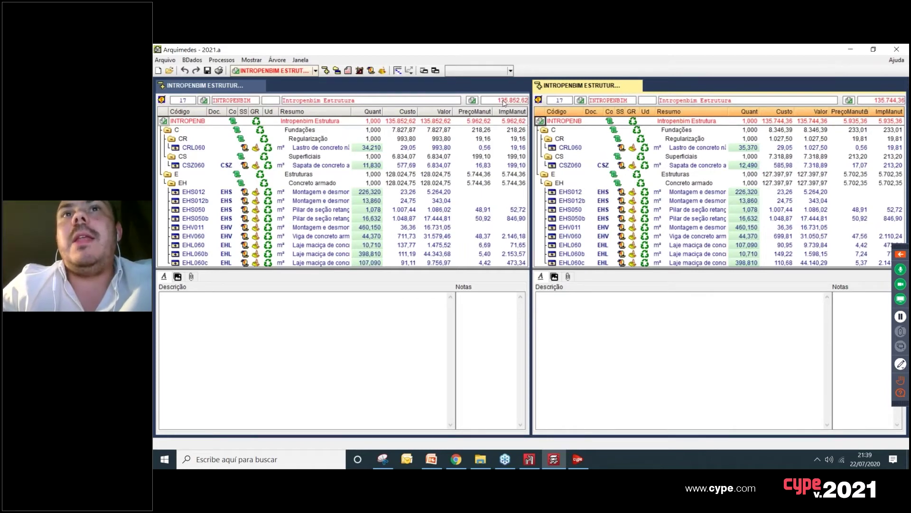
# Step: Compare the CSZ060 reinforced concrete footing quantities and per-footing measurement breakdowns between the two budgets
pyautogui.moveTo(515, 104)
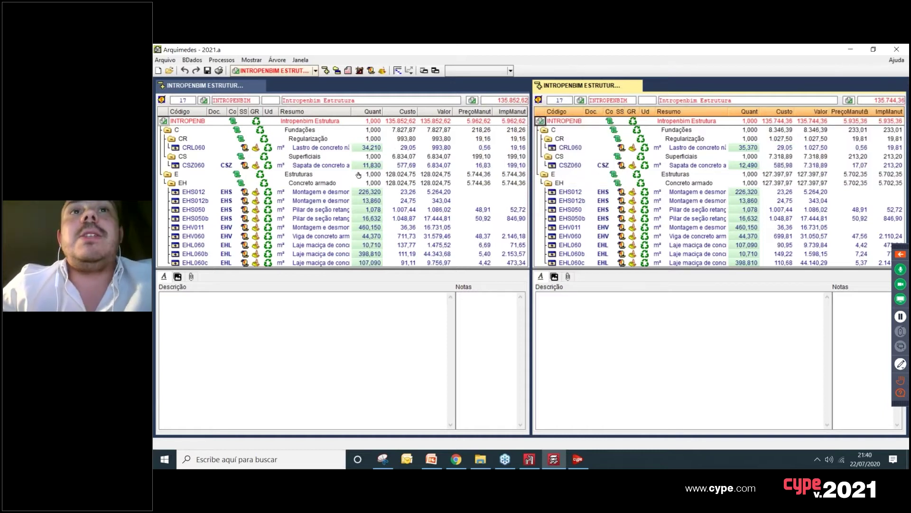
pyautogui.click(307, 167)
pyautogui.click(367, 165)
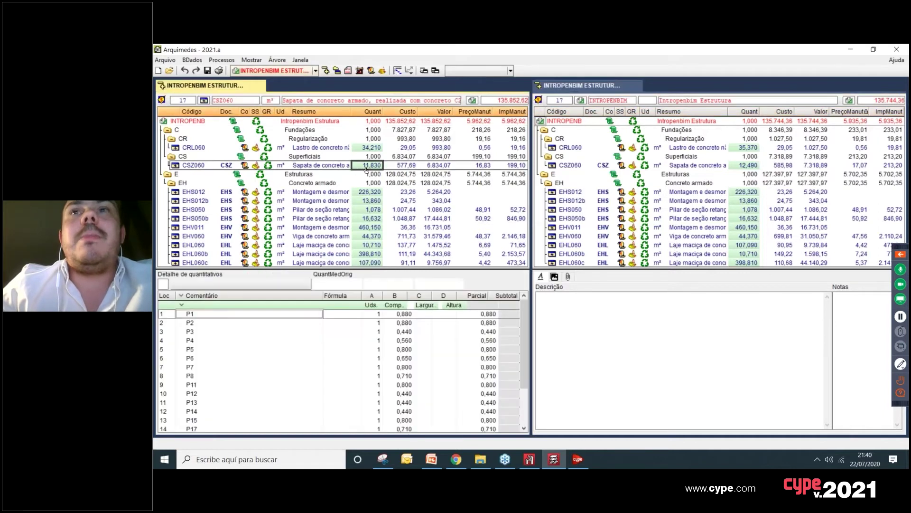
pyautogui.click(749, 166)
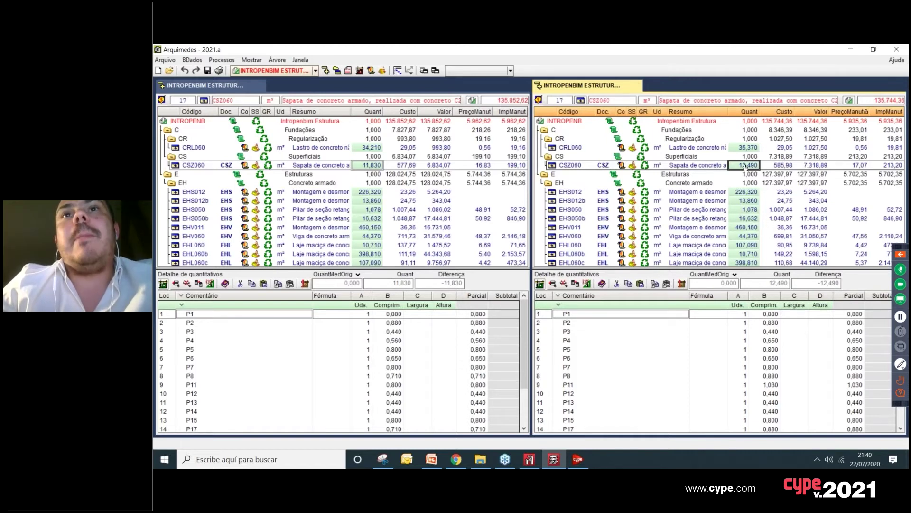
pyautogui.click(372, 167)
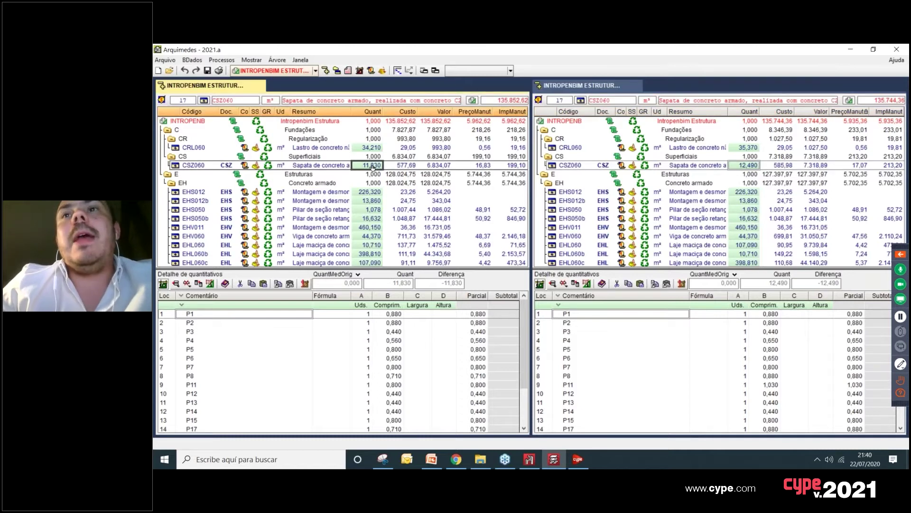
pyautogui.click(753, 166)
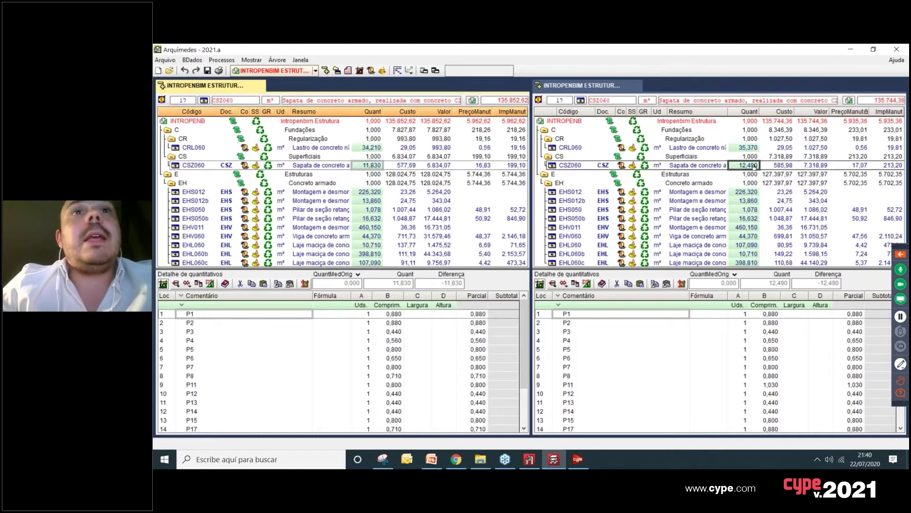
# Step: Expand the CSZ060 footing item in both budgets and compare the CA-50 ribbed steel bar consumption
pyautogui.click(175, 166)
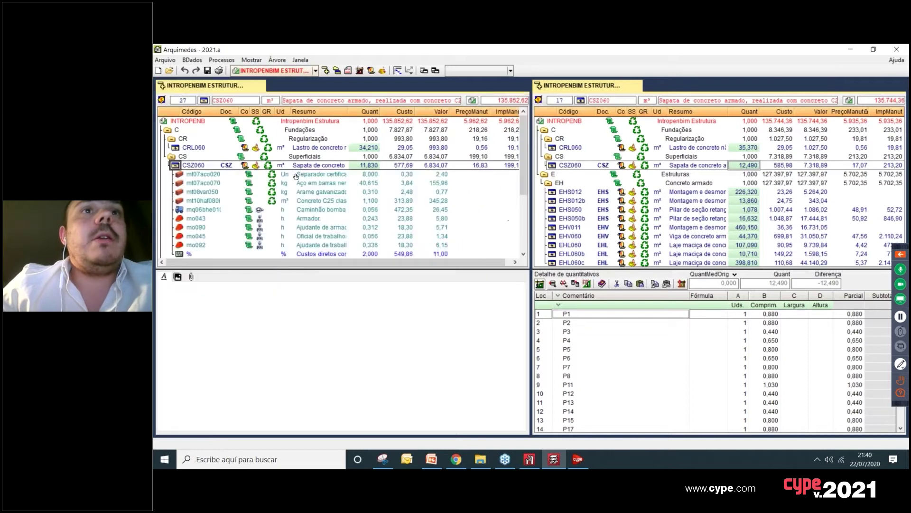
pyautogui.click(370, 183)
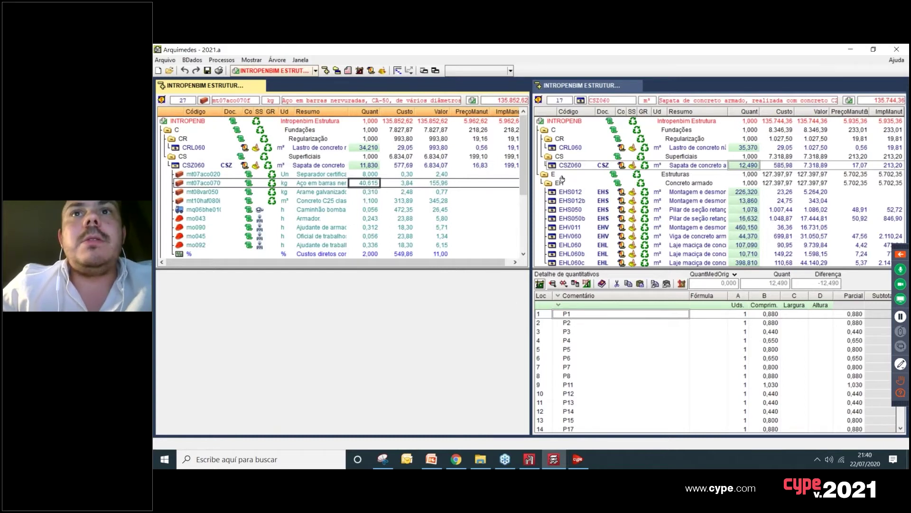
pyautogui.click(552, 165)
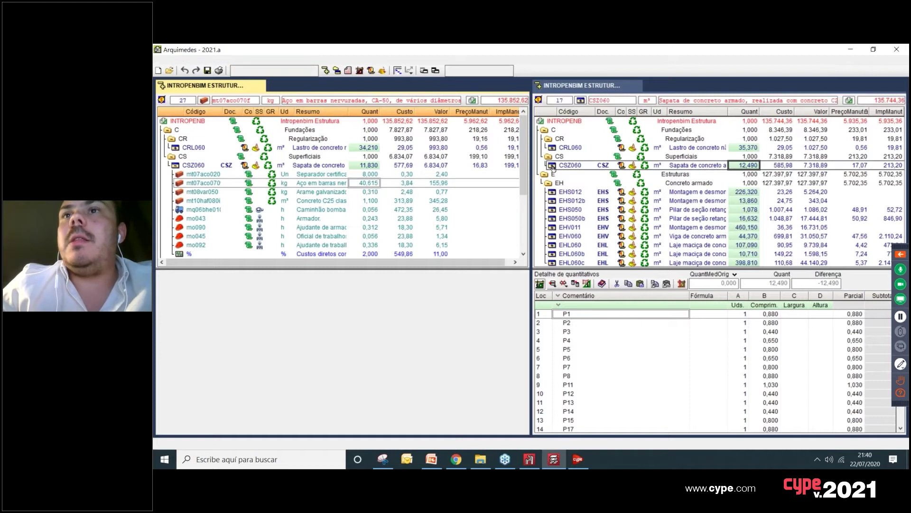
pyautogui.click(745, 183)
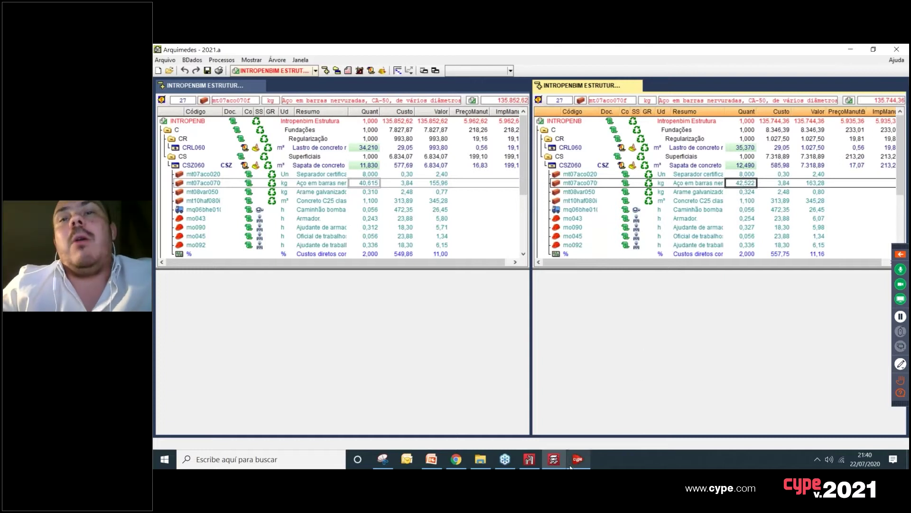
# Step: Switch to PowerPoint and review the slide with the four calculation steps for soil-structure interaction
pyautogui.moveTo(571, 466)
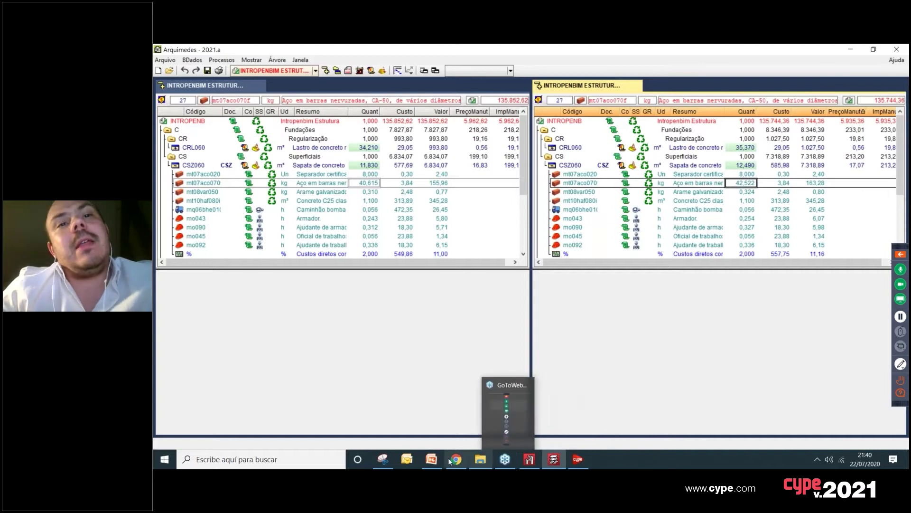
pyautogui.moveTo(431, 464)
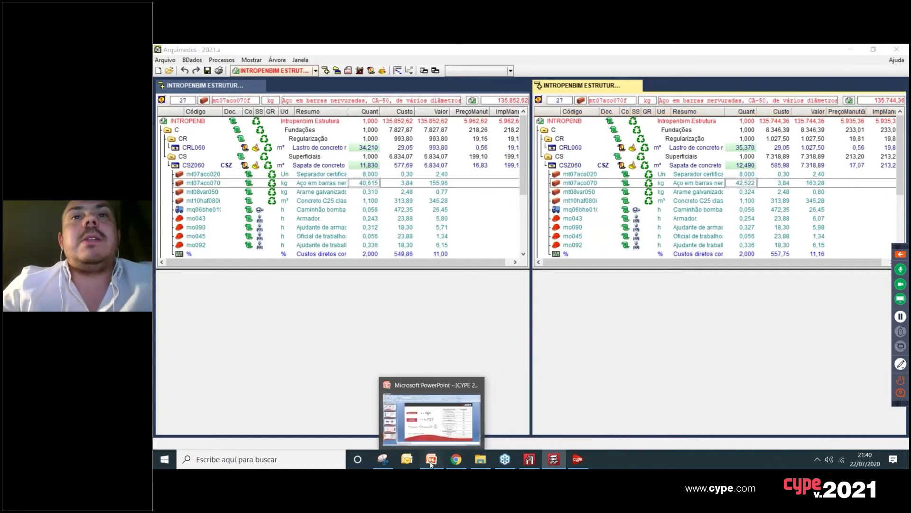
pyautogui.click(431, 462)
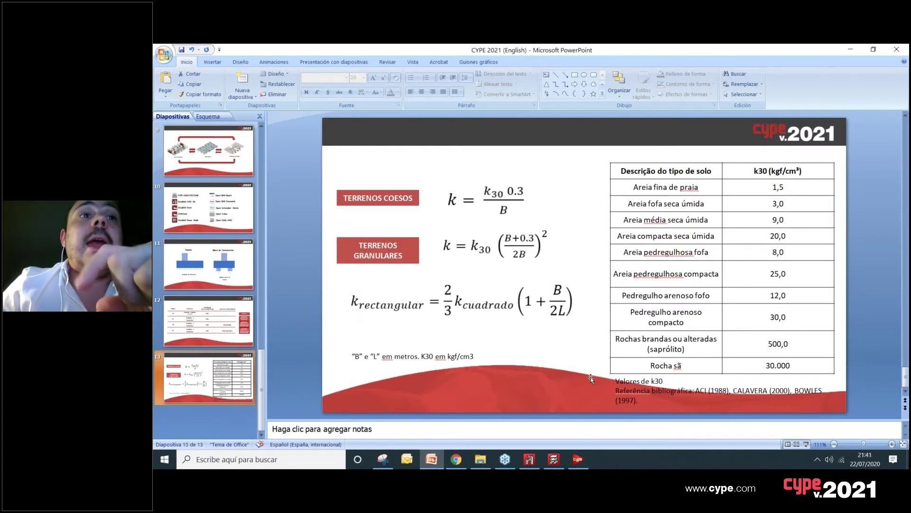
pyautogui.press('Up')
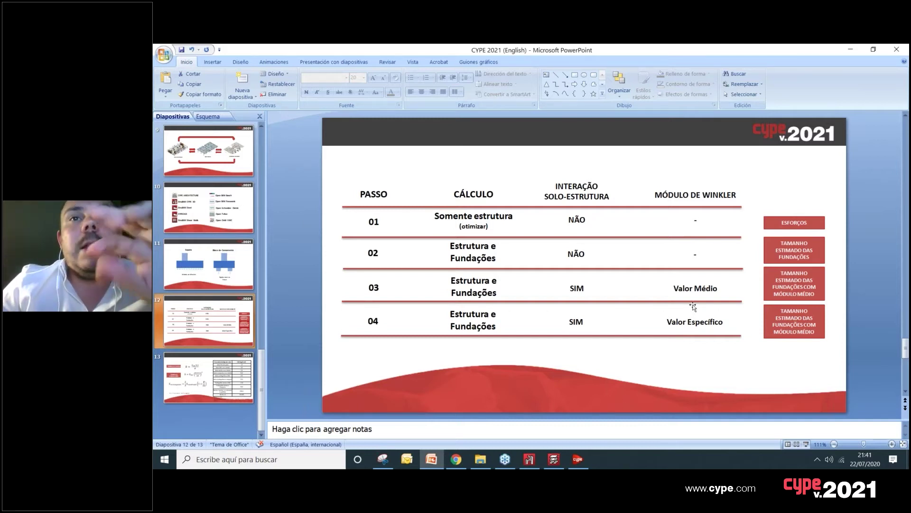
# Step: Return to Arquimedes and close both budget views
pyautogui.click(553, 460)
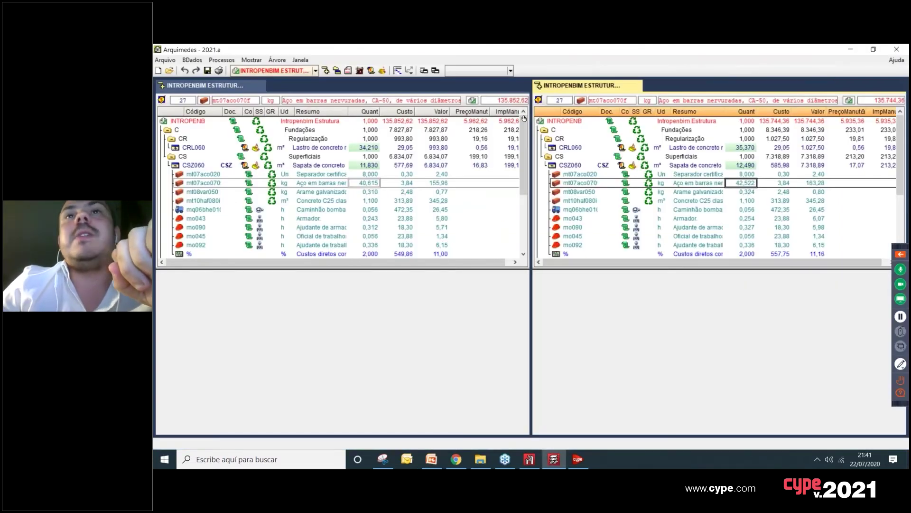
pyautogui.click(637, 85)
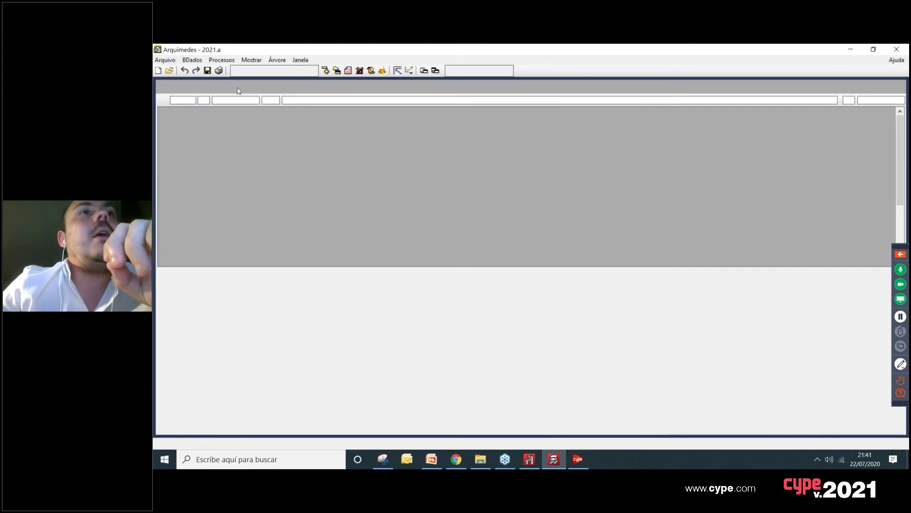
pyautogui.click(259, 89)
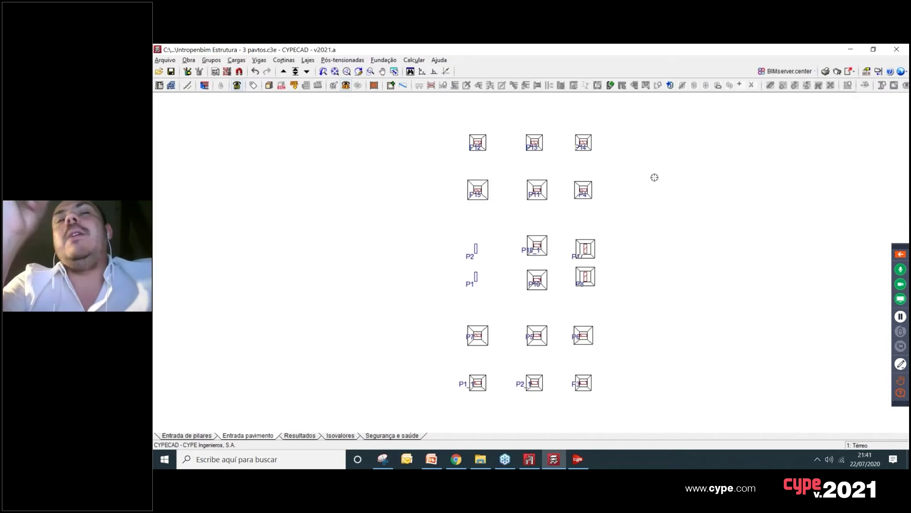
# Step: Review the PowerPoint slide on footing Winkler modulus and pile axial stiffness, and switch back to CYPECAD
pyautogui.click(431, 459)
pyautogui.scroll(1, 618, 326)
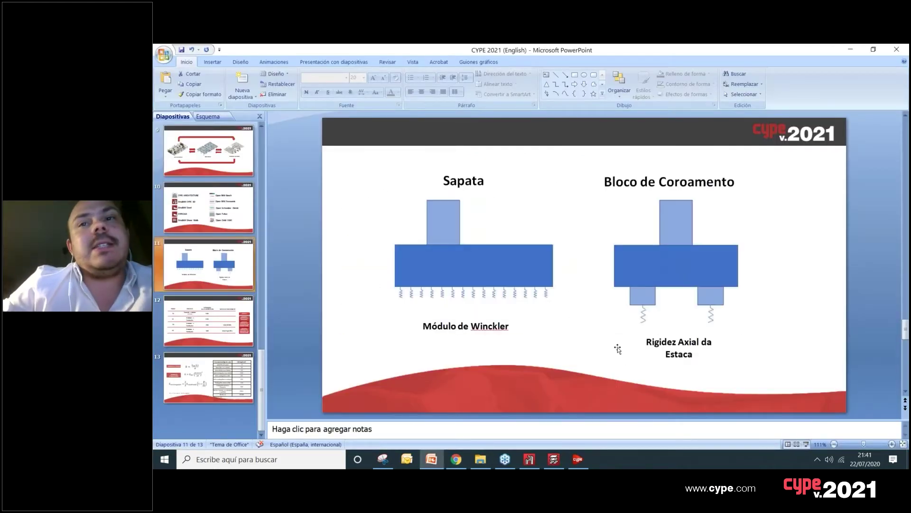
pyautogui.click(456, 459)
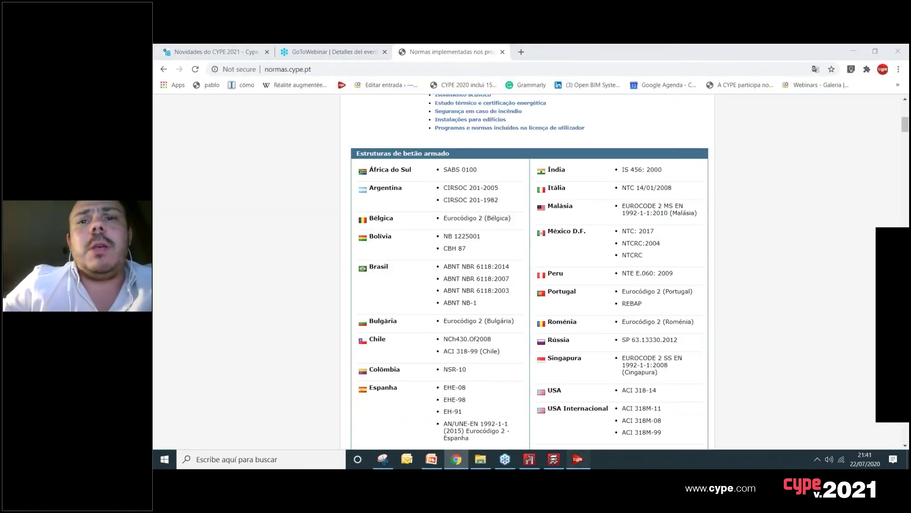
pyautogui.click(547, 461)
pyautogui.click(554, 461)
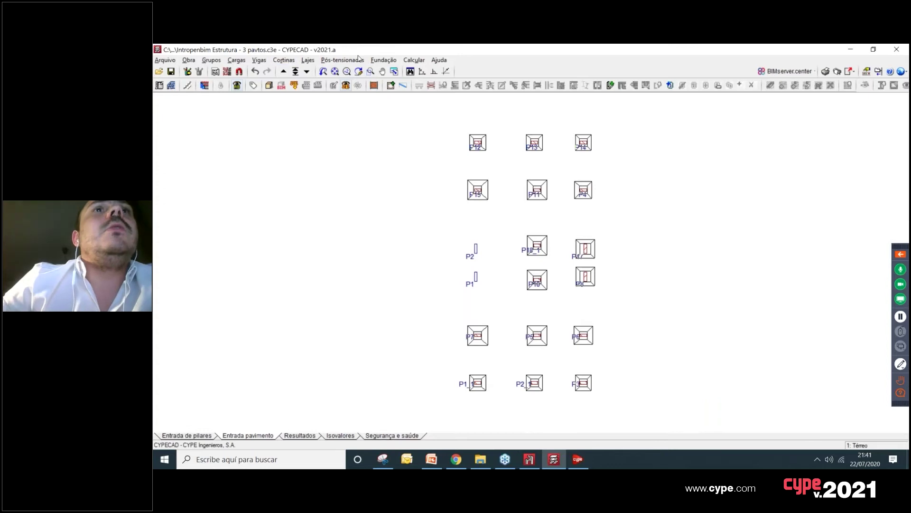
# Step: Delete the footing under column P12 using the foundation element tools
pyautogui.click(384, 59)
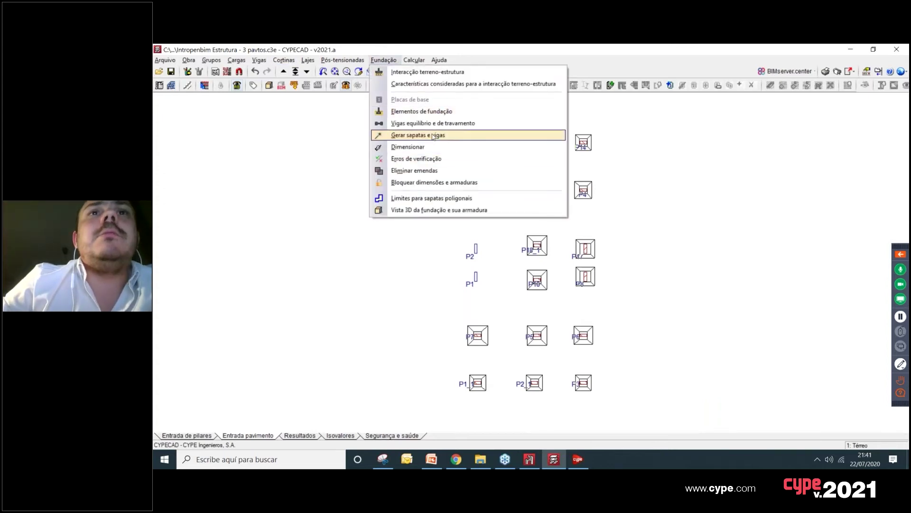
pyautogui.click(416, 111)
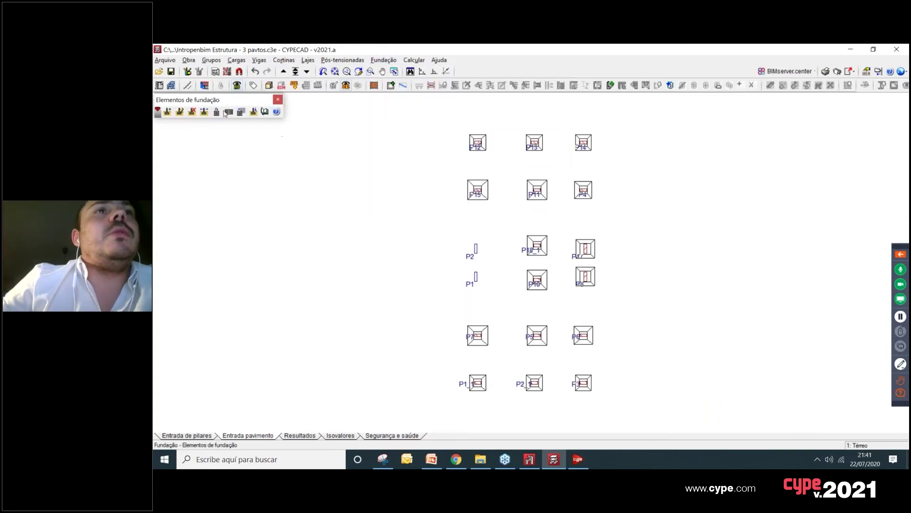
pyautogui.click(192, 111)
pyautogui.click(480, 142)
pyautogui.scroll(4, 490, 137)
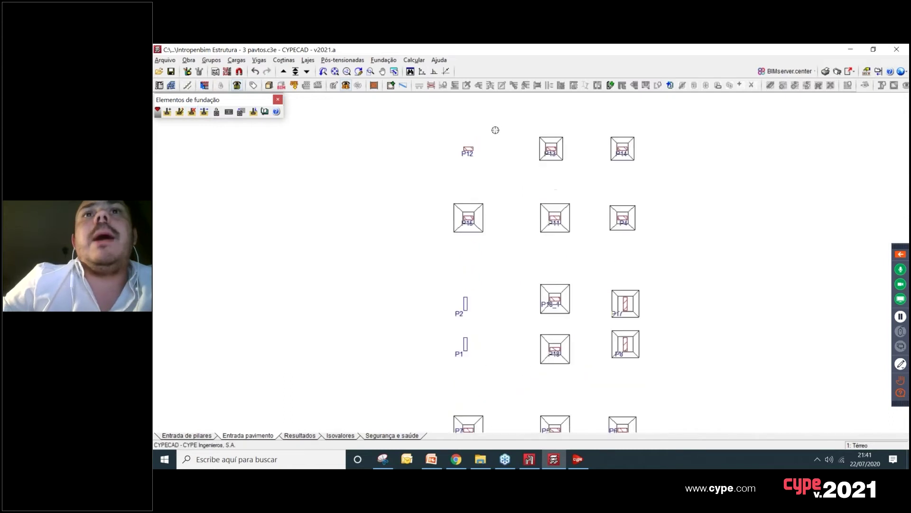
# Step: Place a new single-column pile cap under column P12
pyautogui.click(168, 111)
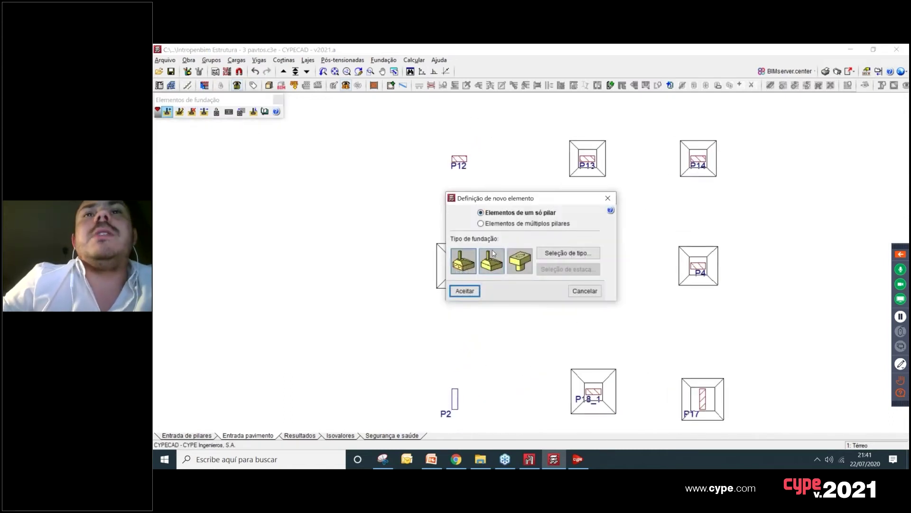
pyautogui.click(519, 262)
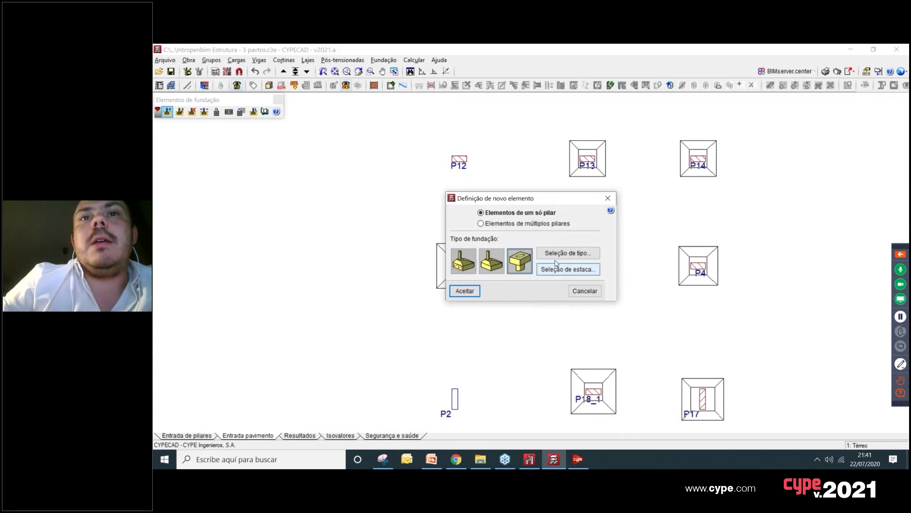
pyautogui.click(464, 291)
pyautogui.click(459, 159)
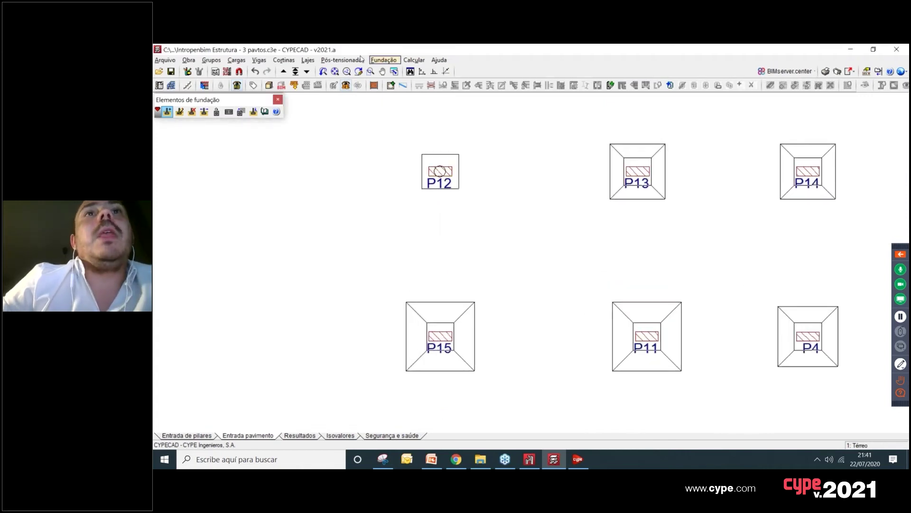
# Step: Check the pile axial stiffness setting for pile caps in the soil-structure interaction options, and close them without assigning anything
pyautogui.click(382, 60)
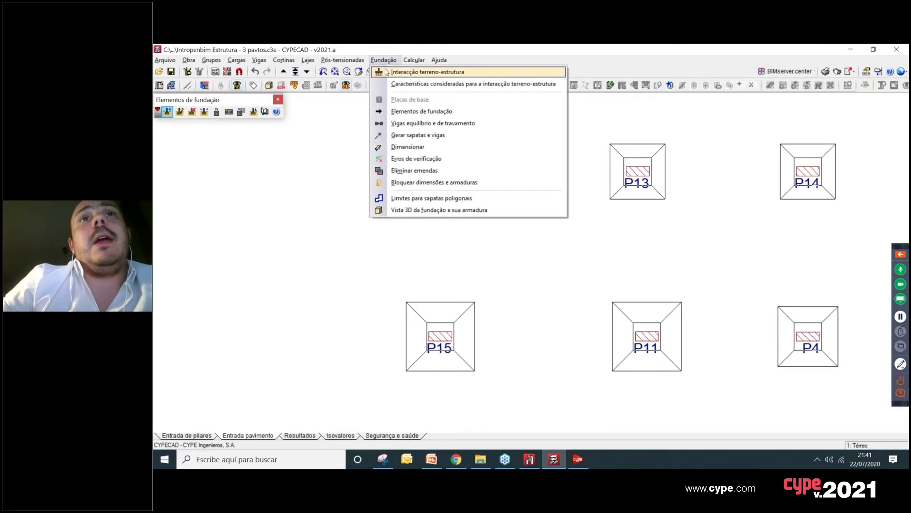
pyautogui.click(418, 72)
pyautogui.moveTo(480, 208); pyautogui.dragTo(247, 195)
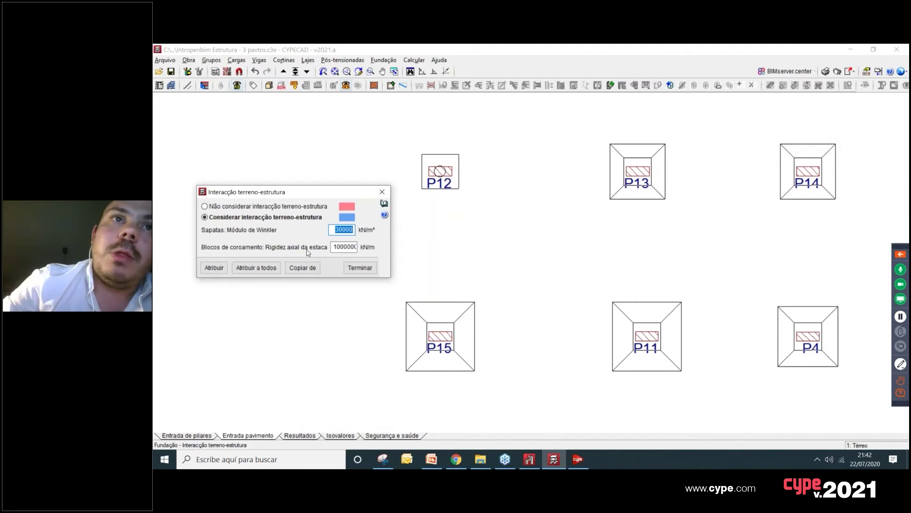
pyautogui.moveTo(337, 247); pyautogui.dragTo(356, 247)
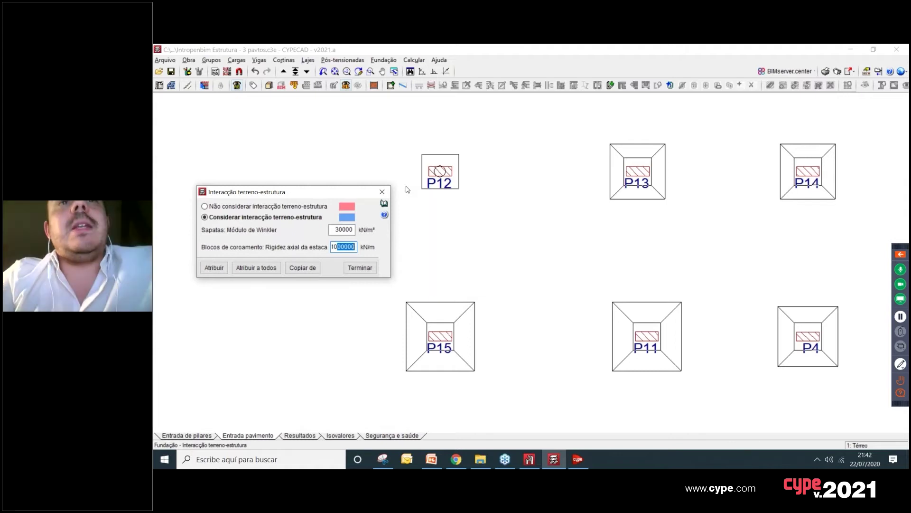
pyautogui.doubleClick(340, 245)
pyautogui.click(340, 245)
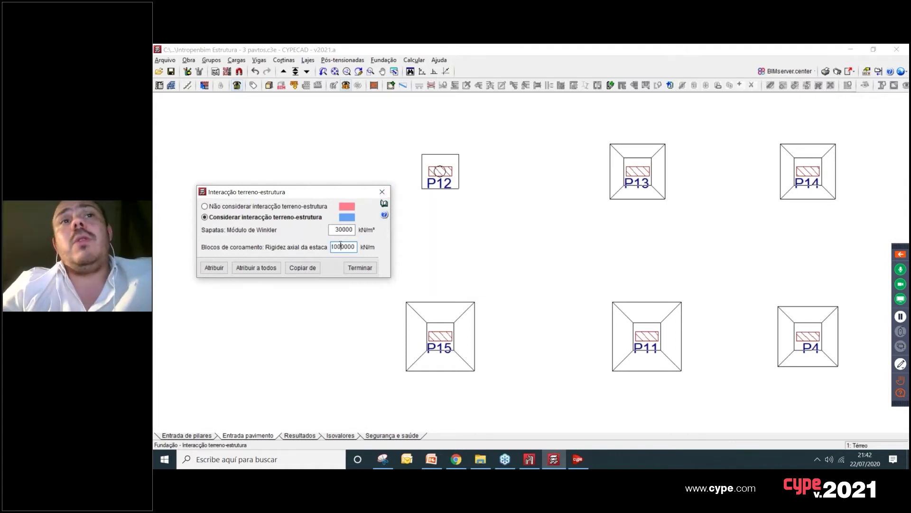
pyautogui.click(378, 194)
# Step: Check the Winkler modulus setting for a new reinforced concrete wall on a continuous footing with soil-structure interaction, and close without creating the wall
pyautogui.scroll(-3, 480, 242)
pyautogui.moveTo(480, 243); pyautogui.dragTo(438, 197, button='middle')
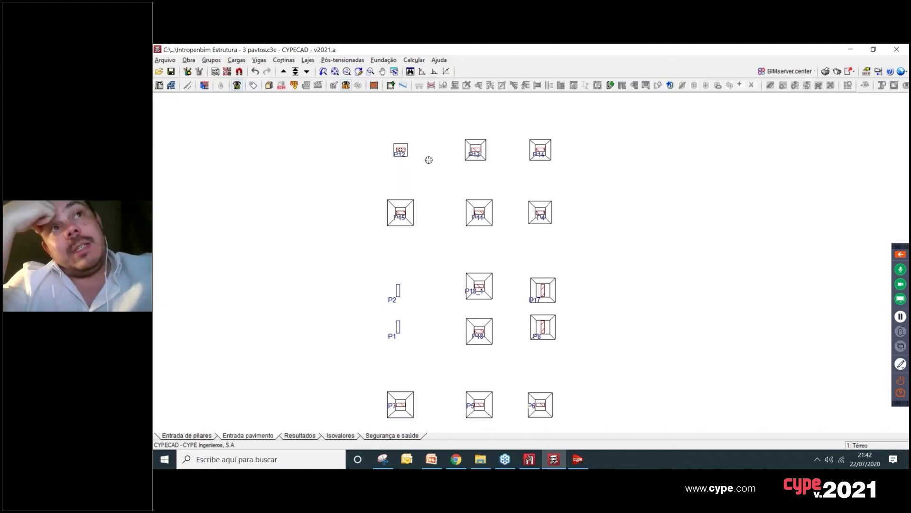
pyautogui.click(284, 60)
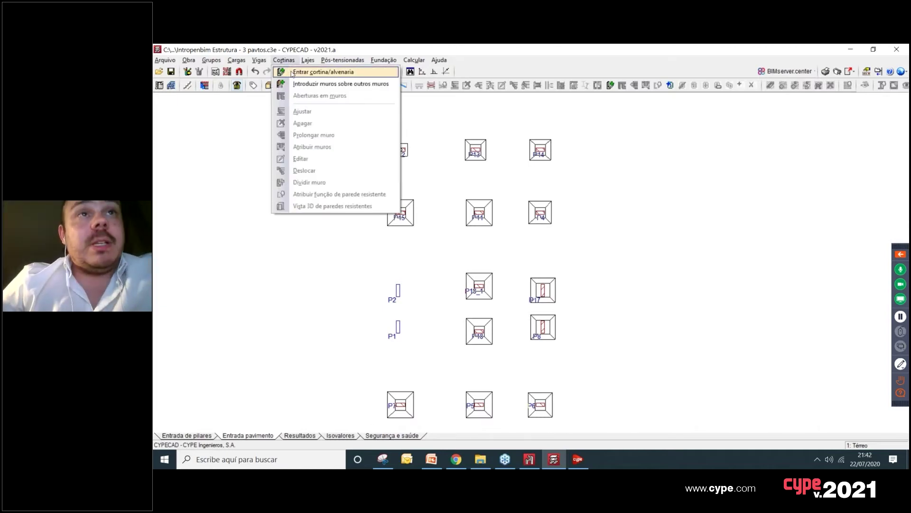
pyautogui.click(313, 72)
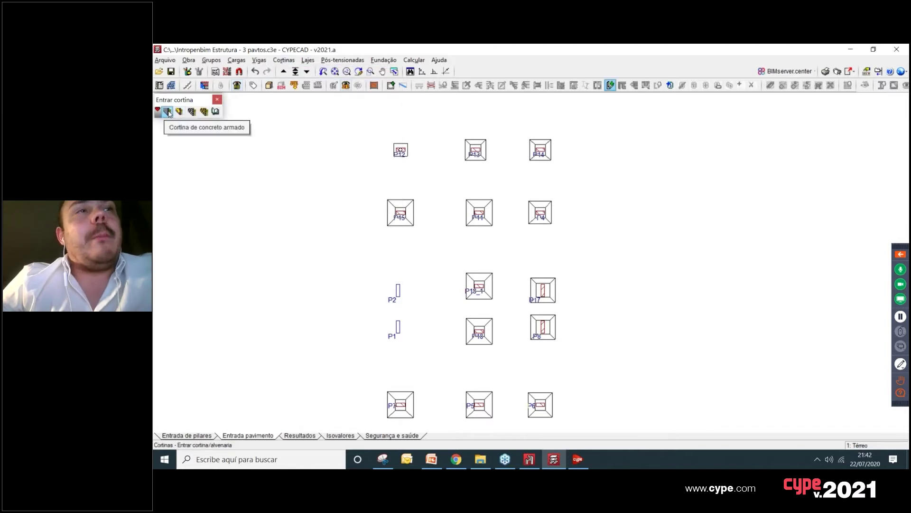
pyautogui.moveTo(362, 89); pyautogui.dragTo(264, 88)
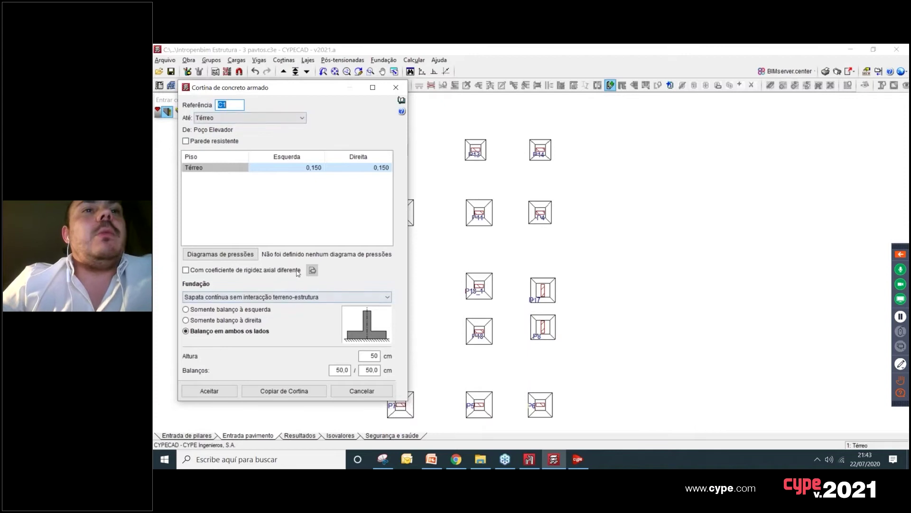
pyautogui.click(233, 298)
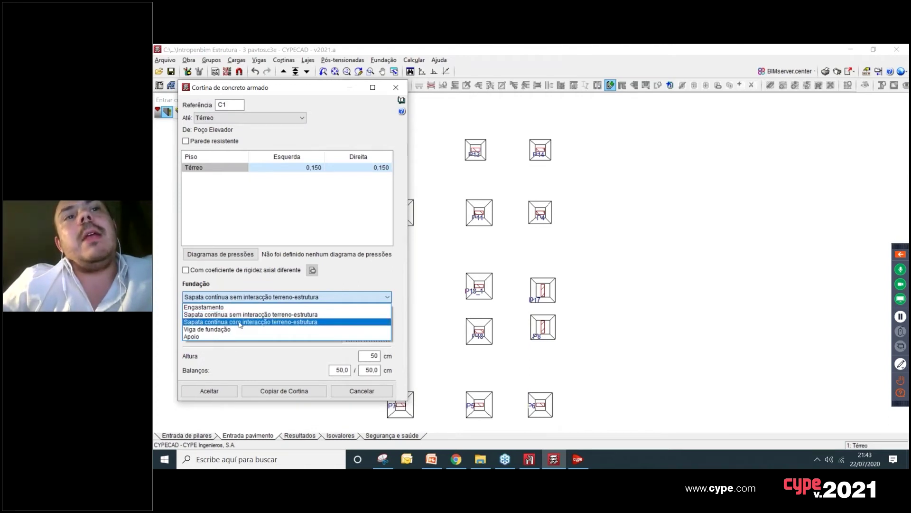
pyautogui.click(242, 297)
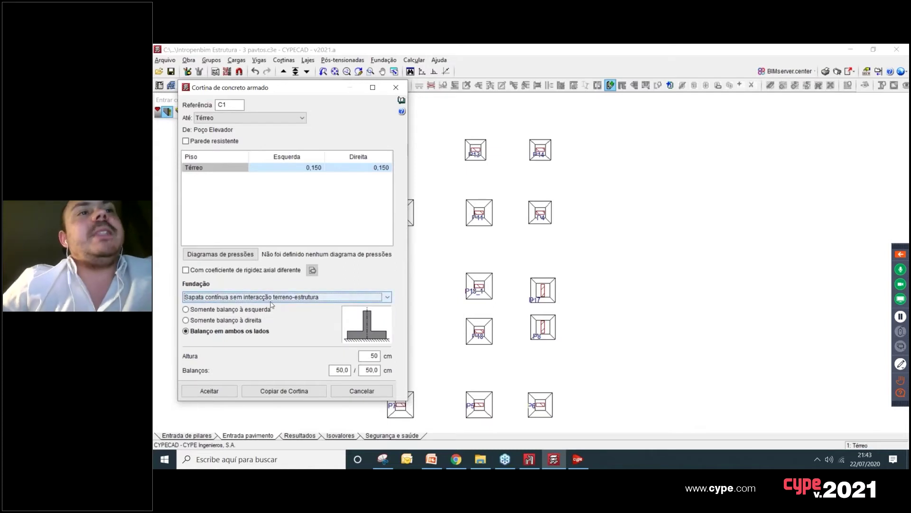
pyautogui.click(272, 297)
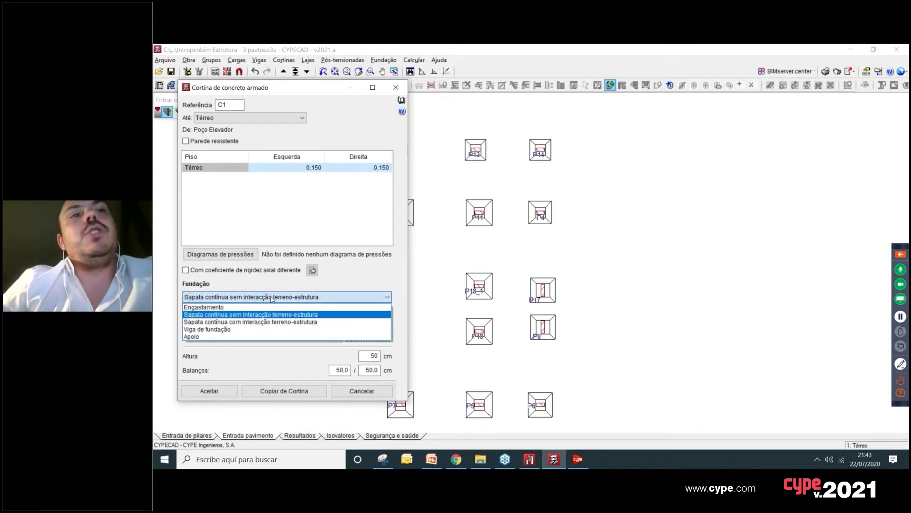
pyautogui.click(264, 321)
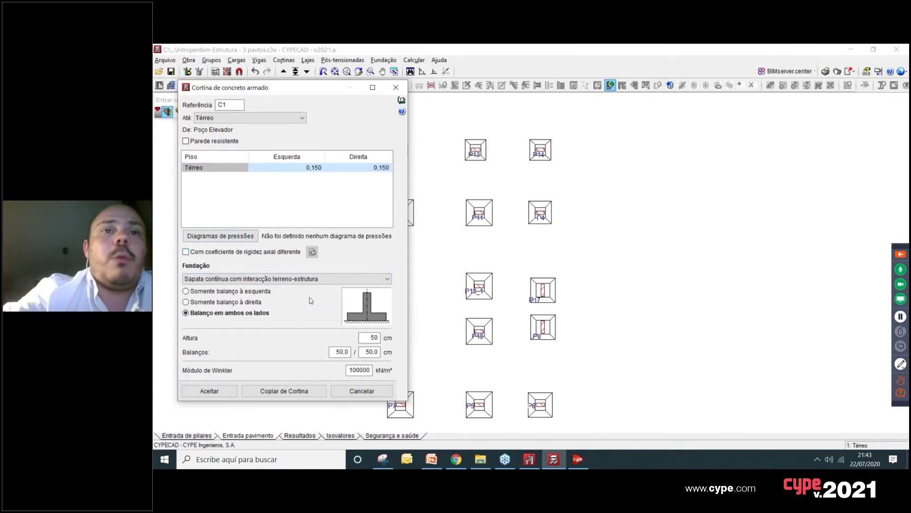
pyautogui.doubleClick(351, 369)
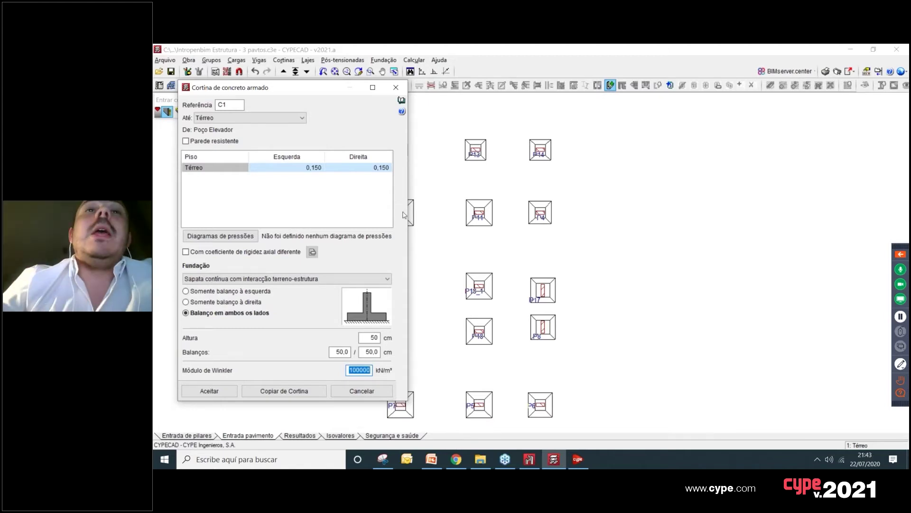
pyautogui.click(396, 87)
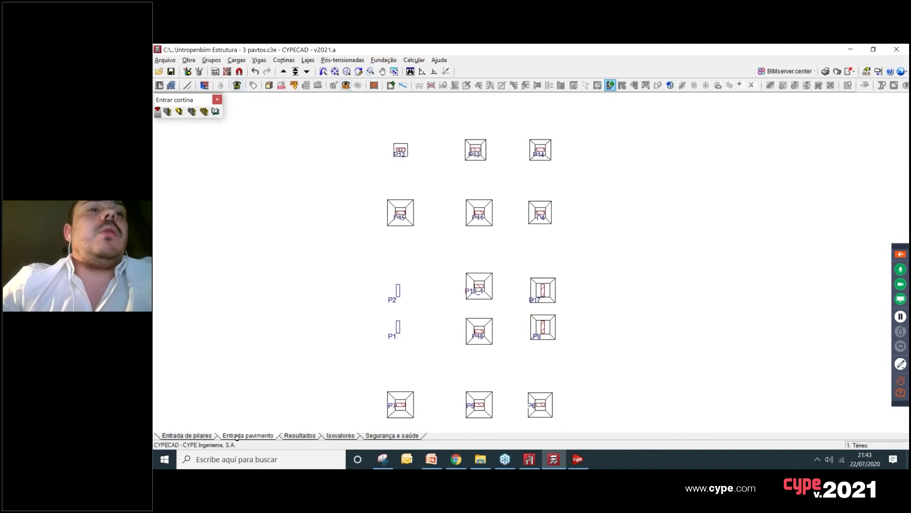
# Step: Check the subgrade coefficient setting in the foundation beam family of the new beam definition, and close it without placing a beam
pyautogui.click(382, 60)
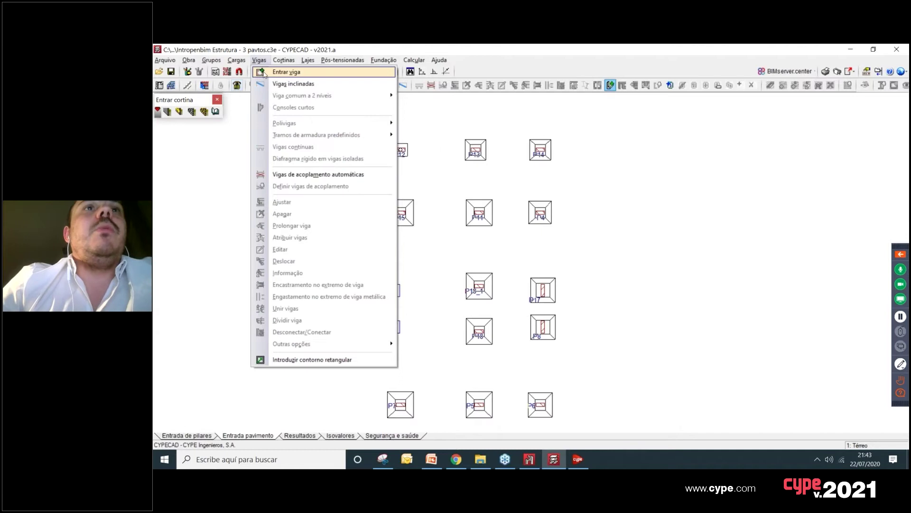
pyautogui.click(323, 198)
pyautogui.moveTo(468, 133); pyautogui.dragTo(408, 127)
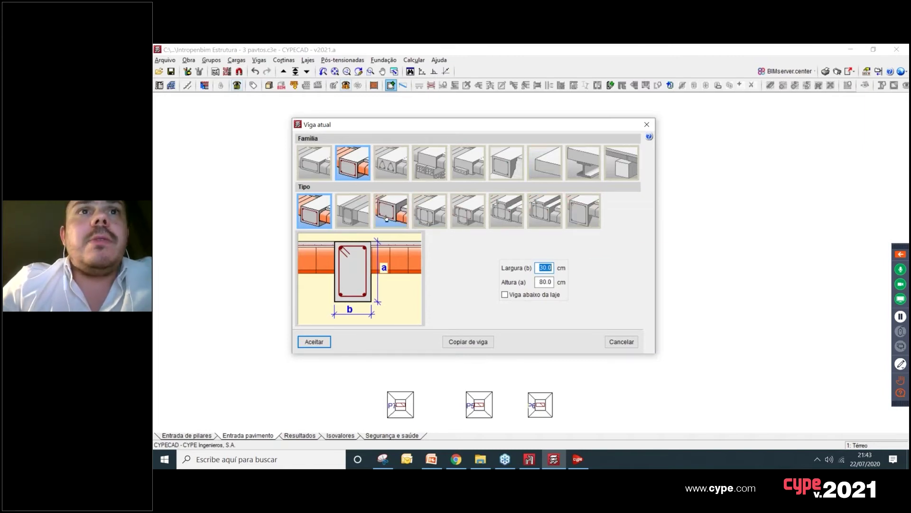
pyautogui.click(506, 214)
pyautogui.click(545, 214)
pyautogui.click(587, 220)
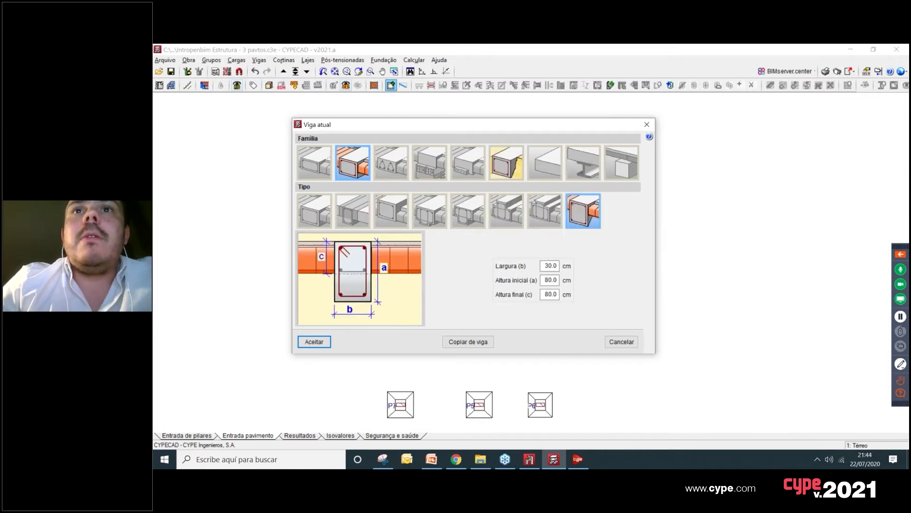
pyautogui.click(514, 159)
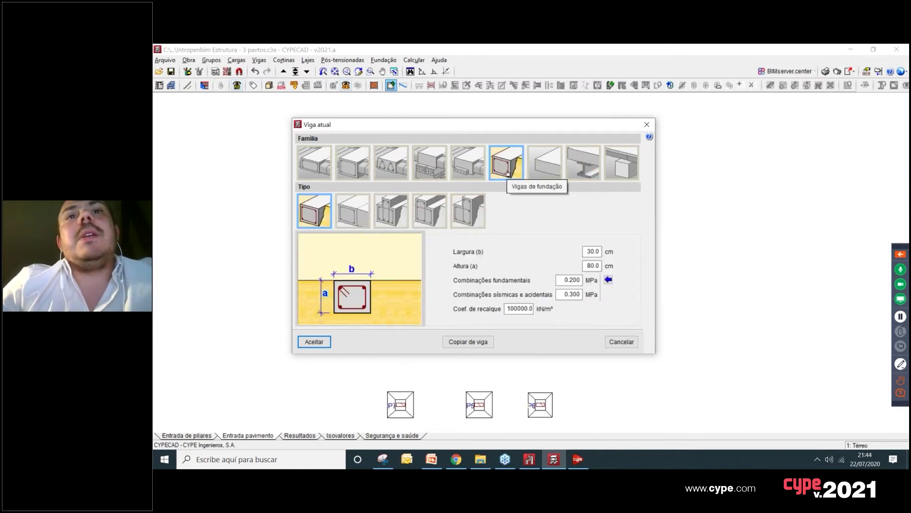
pyautogui.moveTo(506, 308); pyautogui.dragTo(534, 308)
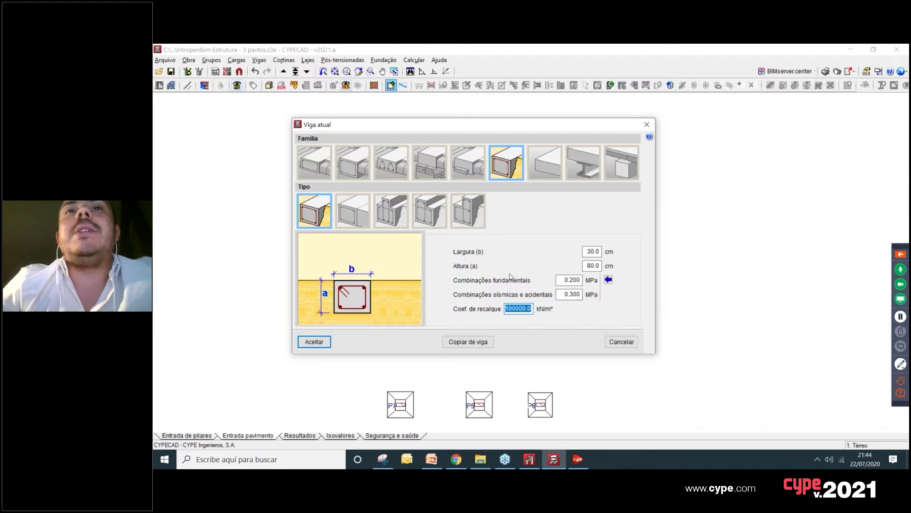
pyautogui.click(638, 128)
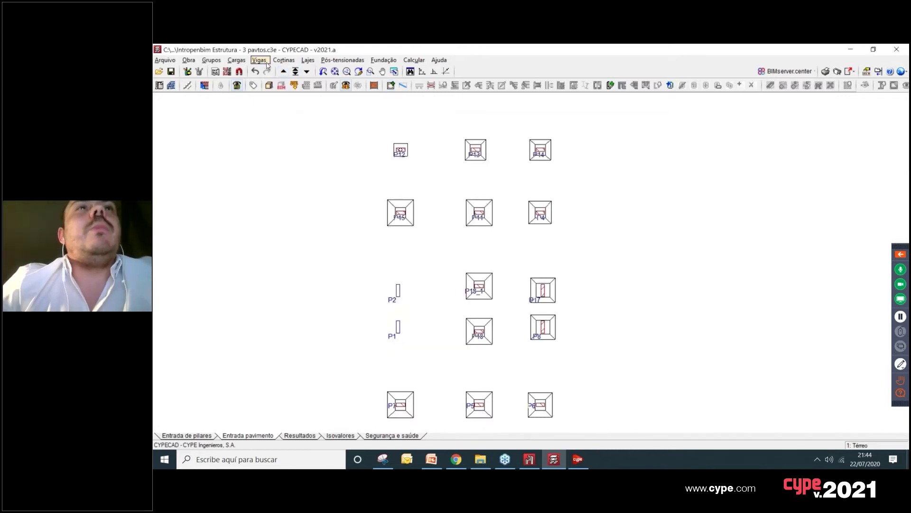
# Step: Go up to the Tipo floor, check the subgrade coefficient for foundation slabs in the slab data, and close without assigning a slab
pyautogui.click(304, 61)
pyautogui.click(284, 71)
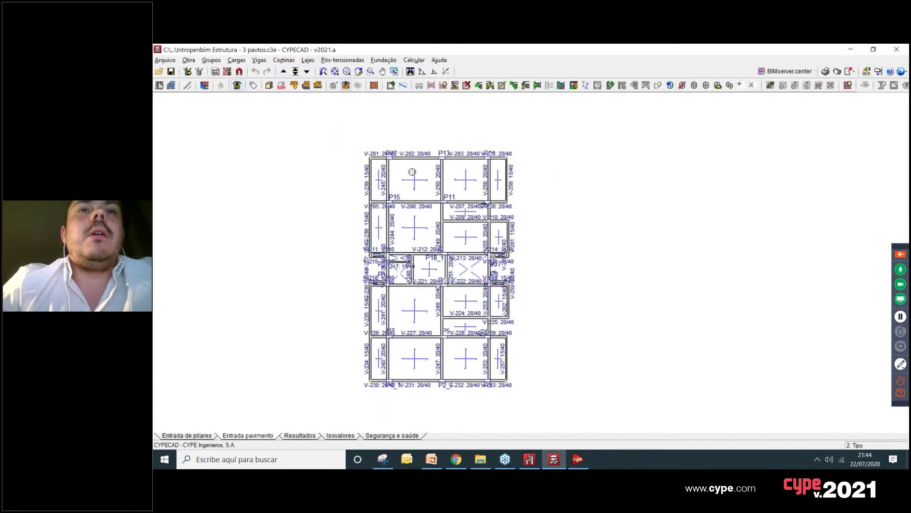
pyautogui.click(312, 64)
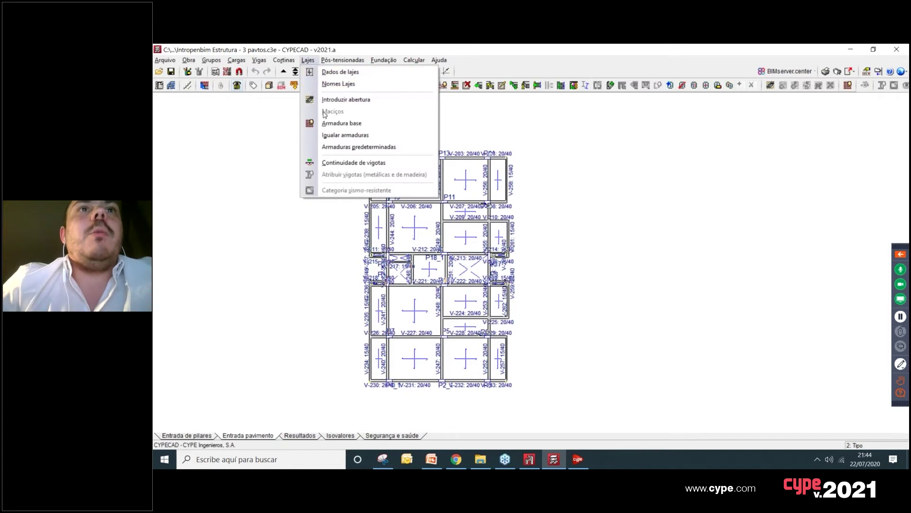
pyautogui.click(324, 73)
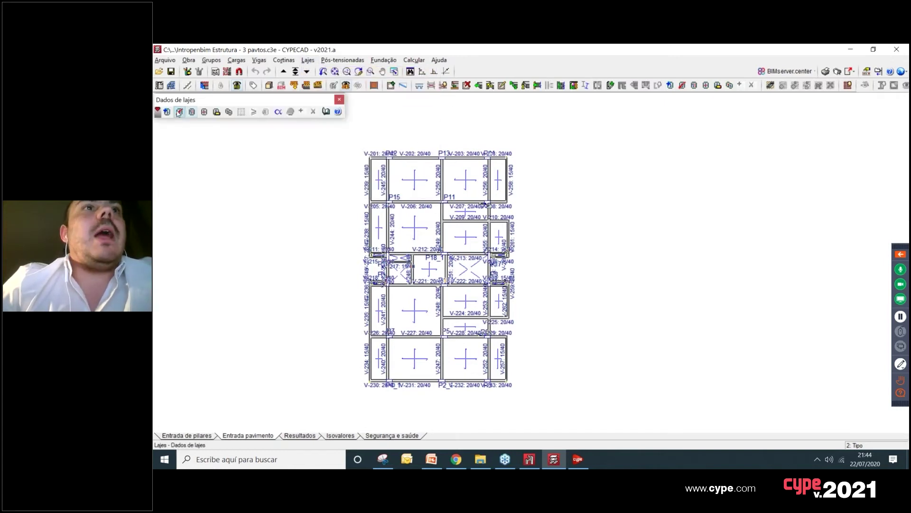
pyautogui.click(166, 112)
pyautogui.click(401, 204)
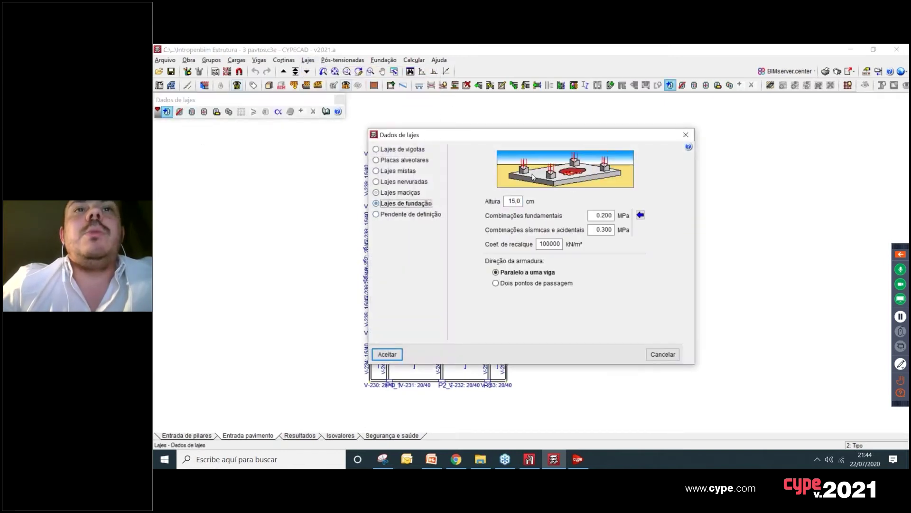
pyautogui.moveTo(541, 243); pyautogui.dragTo(562, 243)
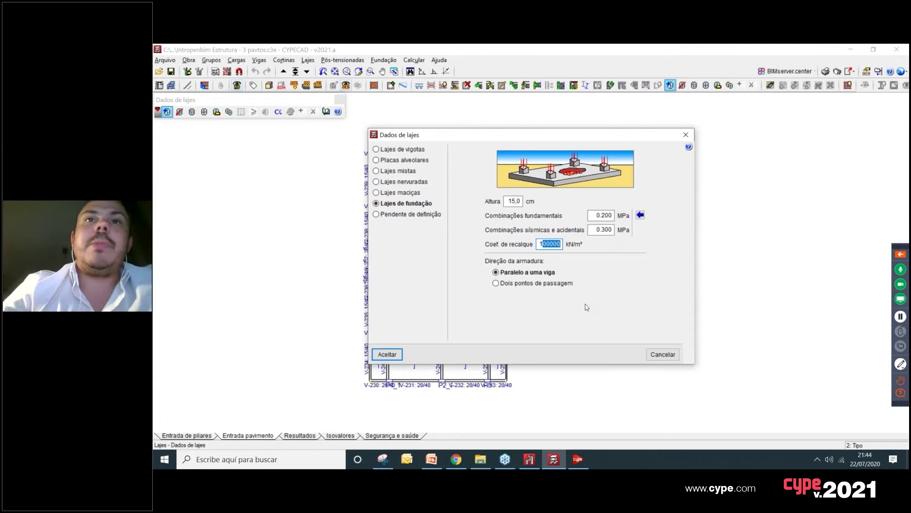
pyautogui.click(686, 136)
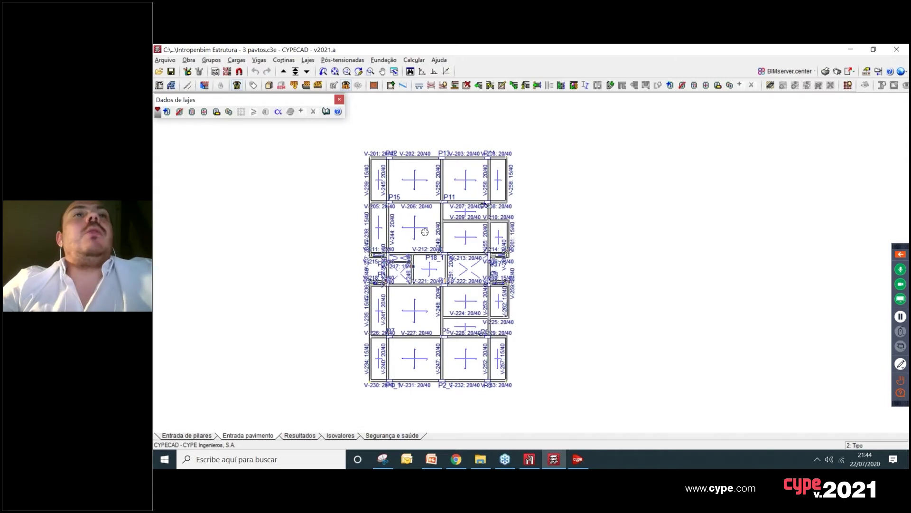
pyautogui.moveTo(317, 102); pyautogui.dragTo(342, 114)
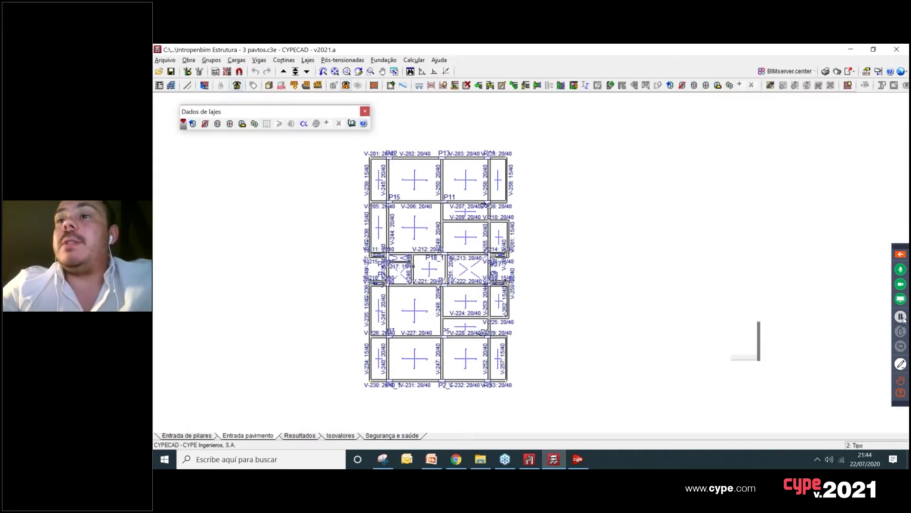
pyautogui.click(365, 111)
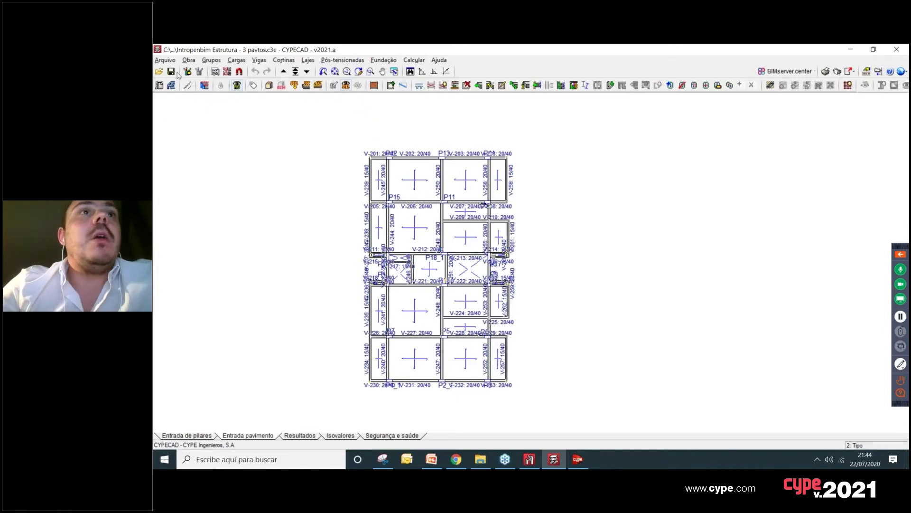
# Step: Review the design standards selected in the project's general data, and close the data without changes
pyautogui.click(165, 60)
pyautogui.click(192, 71)
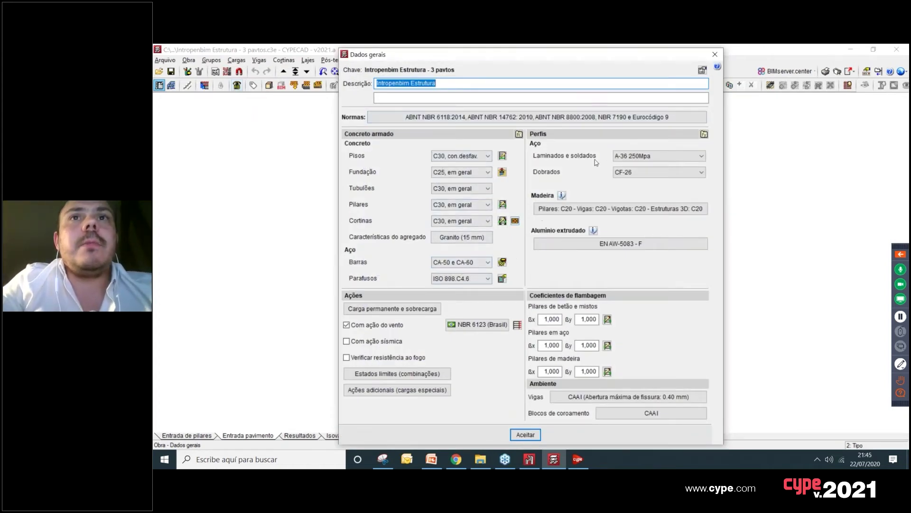
pyautogui.click(637, 117)
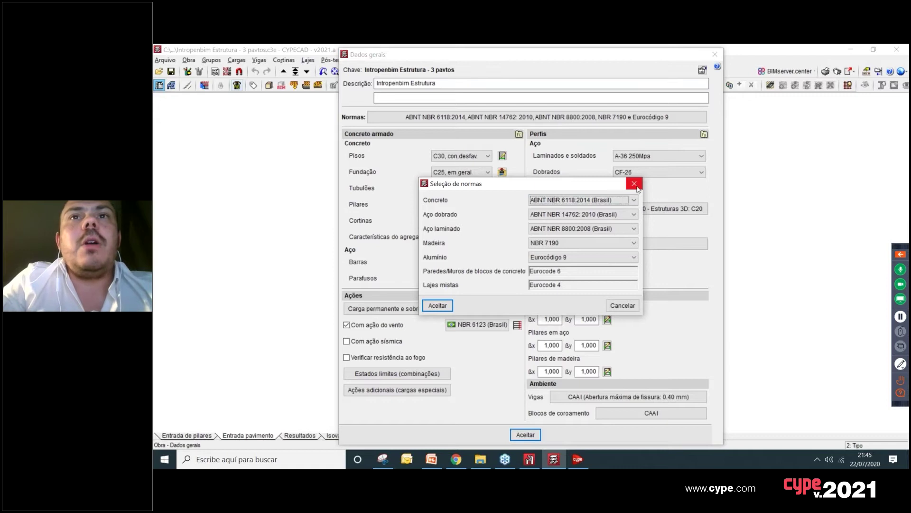
pyautogui.click(638, 189)
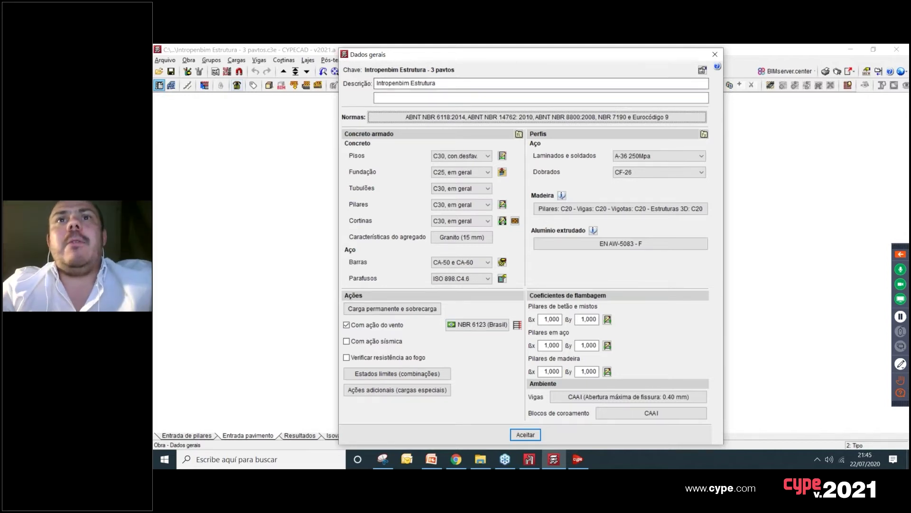
pyautogui.click(715, 55)
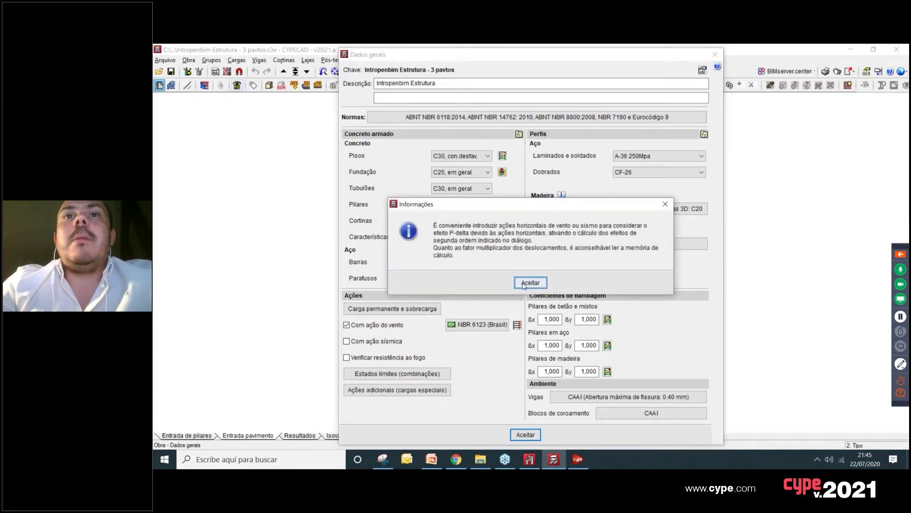
pyautogui.click(527, 283)
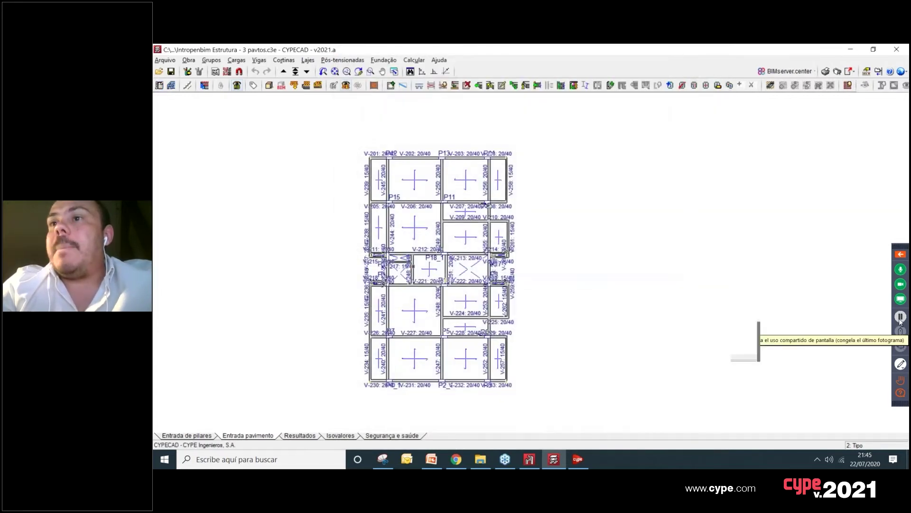
pyautogui.click(901, 320)
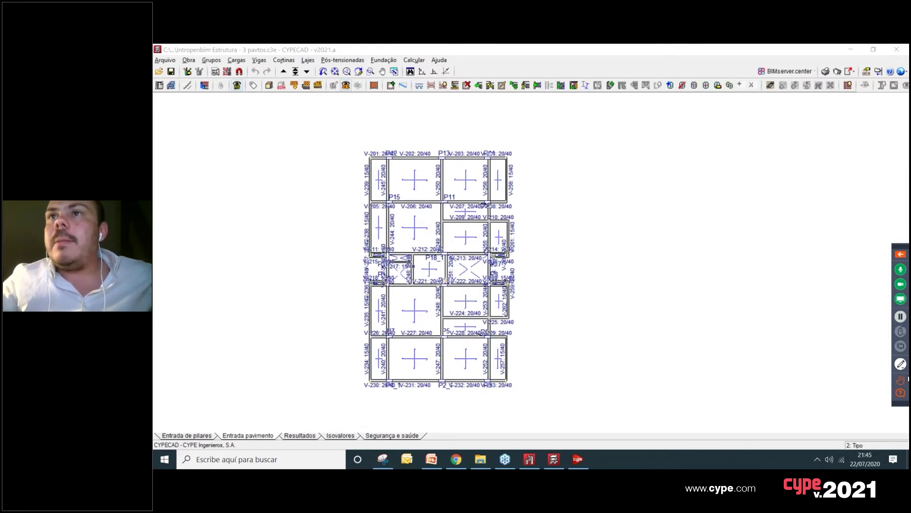
pyautogui.click(901, 254)
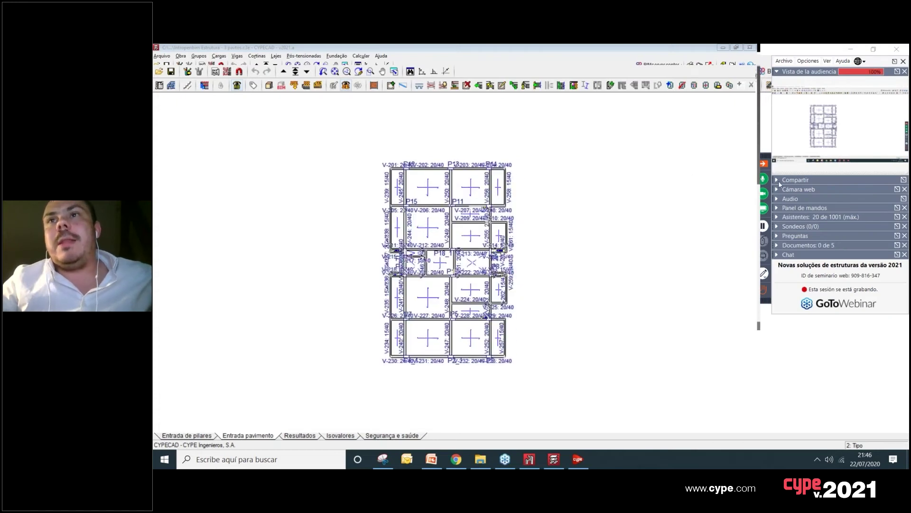
pyautogui.click(764, 165)
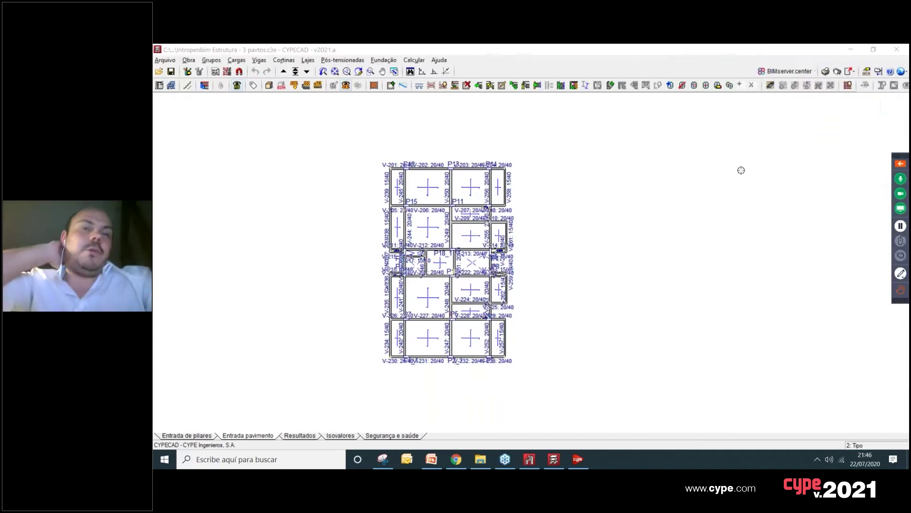
# Step: Open the recently used project Latam2.c3e
pyautogui.moveTo(373, 175); pyautogui.dragTo(434, 171, button='middle')
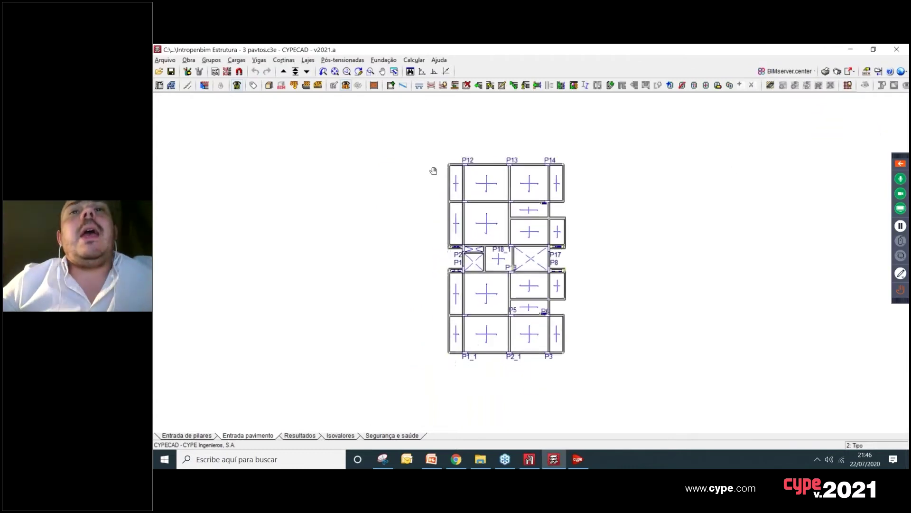
pyautogui.click(164, 60)
pyautogui.moveTo(200, 205)
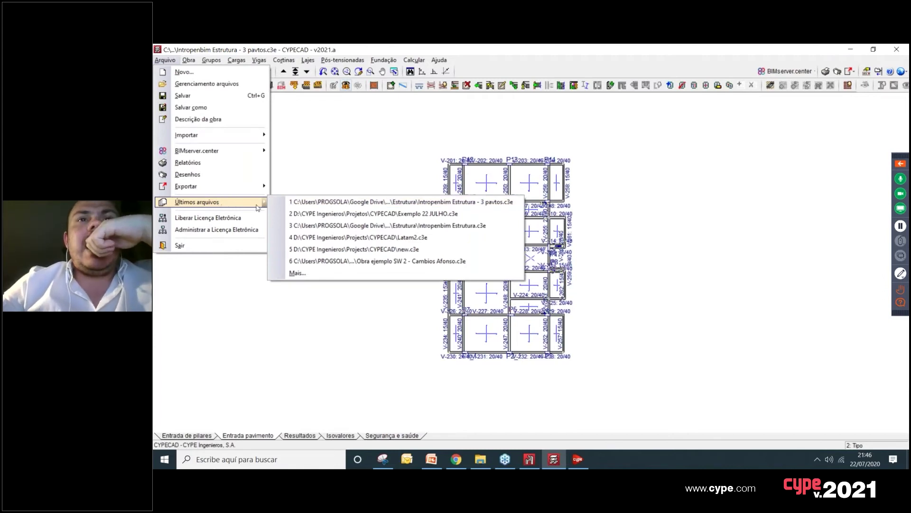
pyautogui.click(360, 238)
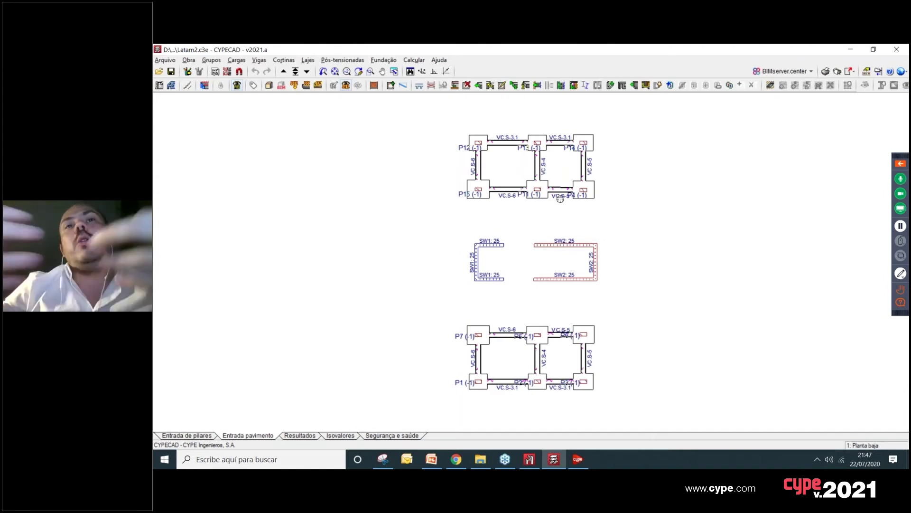
# Step: Check the label and resisting wall settings of the upper SW1 wall on Planta baja, and close its data without changes
pyautogui.scroll(1, 601, 245)
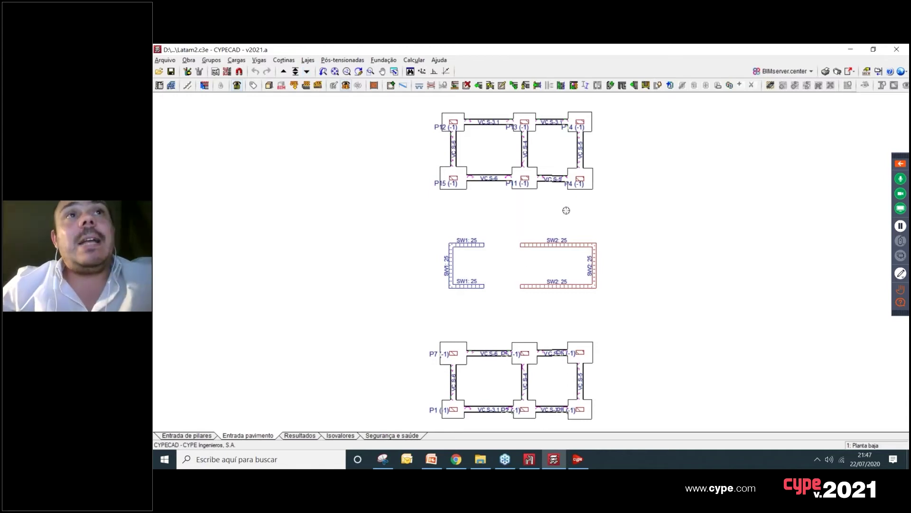
pyautogui.scroll(4, 579, 283)
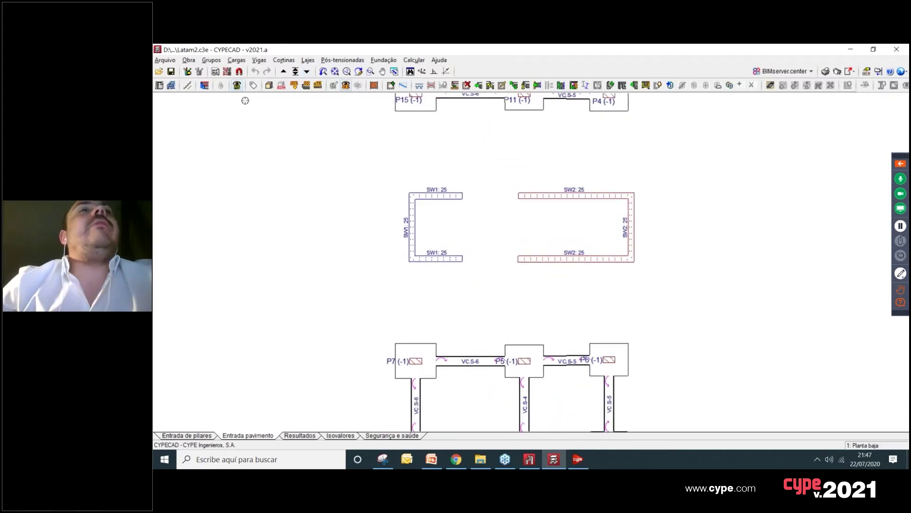
pyautogui.click(284, 61)
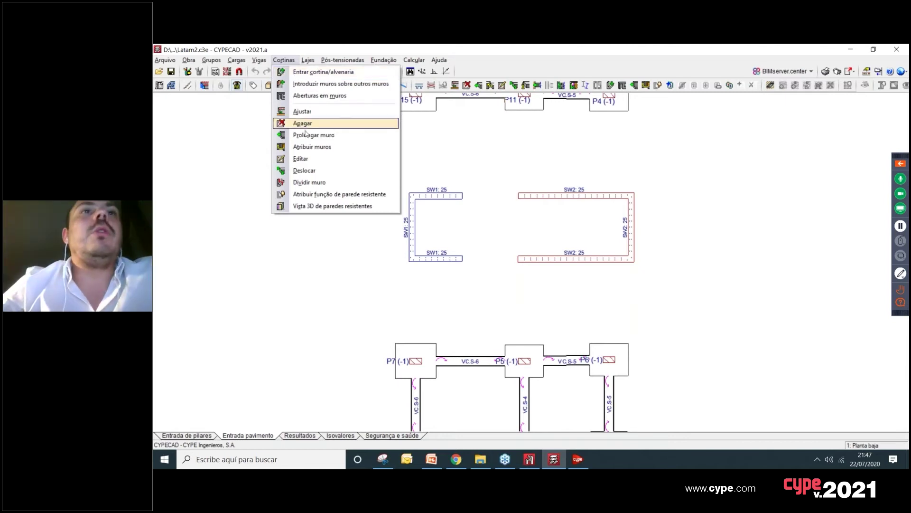
pyautogui.click(310, 159)
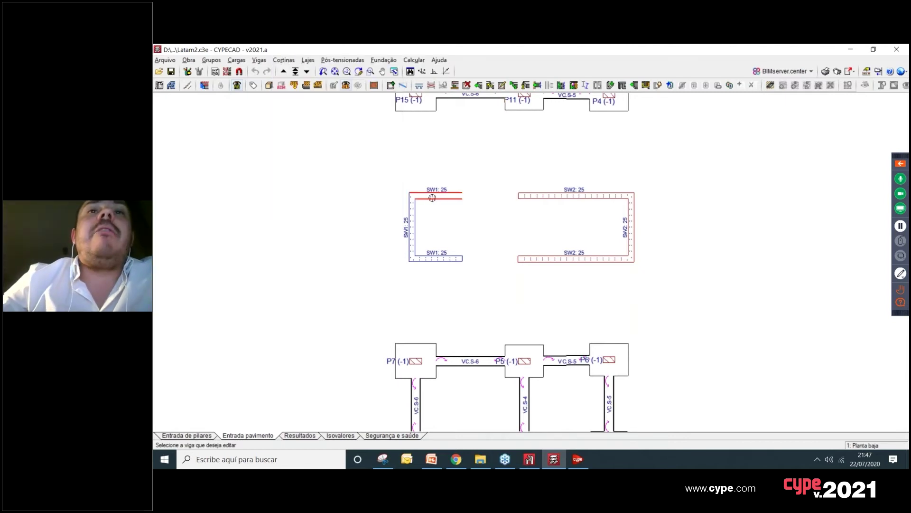
pyautogui.click(430, 195)
pyautogui.moveTo(525, 127); pyautogui.dragTo(307, 131)
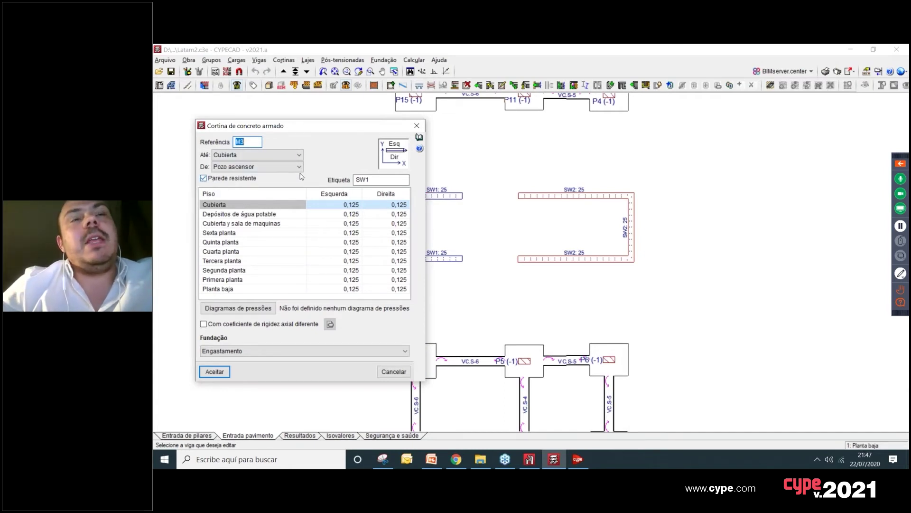
pyautogui.click(382, 181)
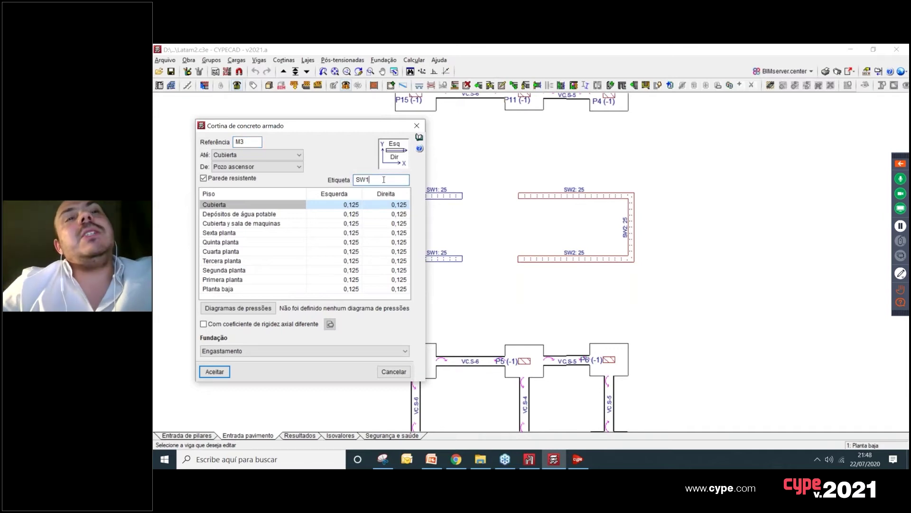
pyautogui.doubleClick(375, 179)
pyautogui.click(378, 180)
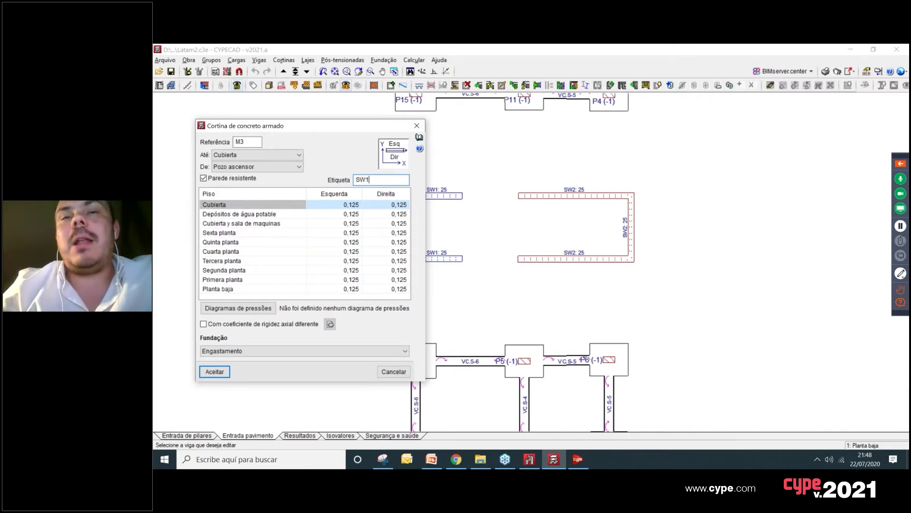
pyautogui.click(417, 126)
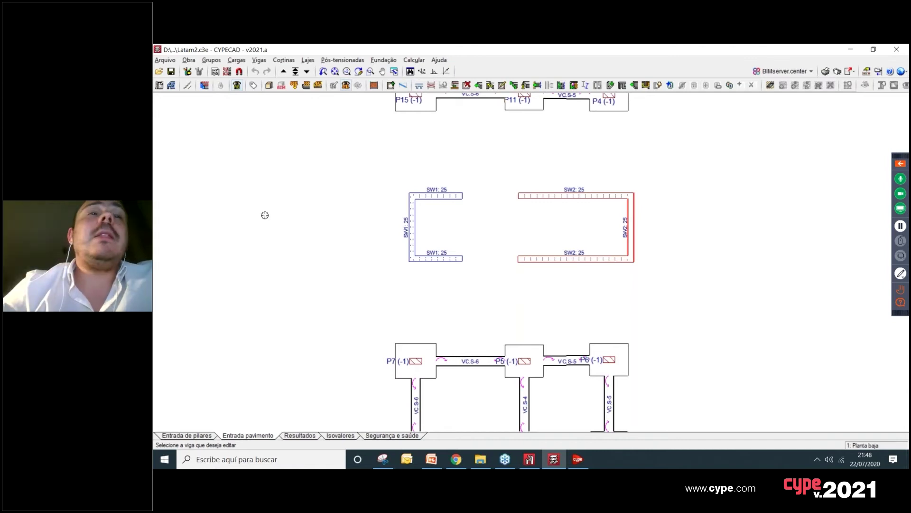
# Step: Bring up the project file management and browse drive C to the Google Drive folder inside the user's profile folder
pyautogui.click(165, 59)
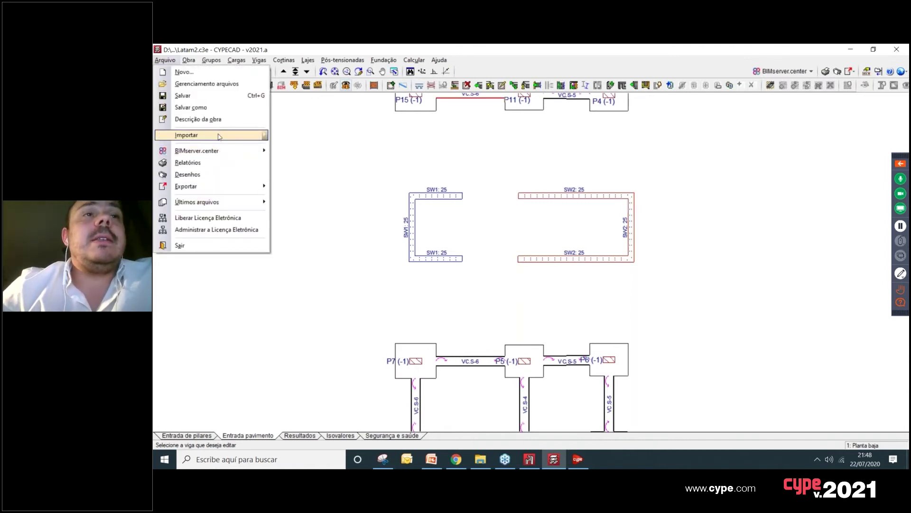
pyautogui.moveTo(232, 192)
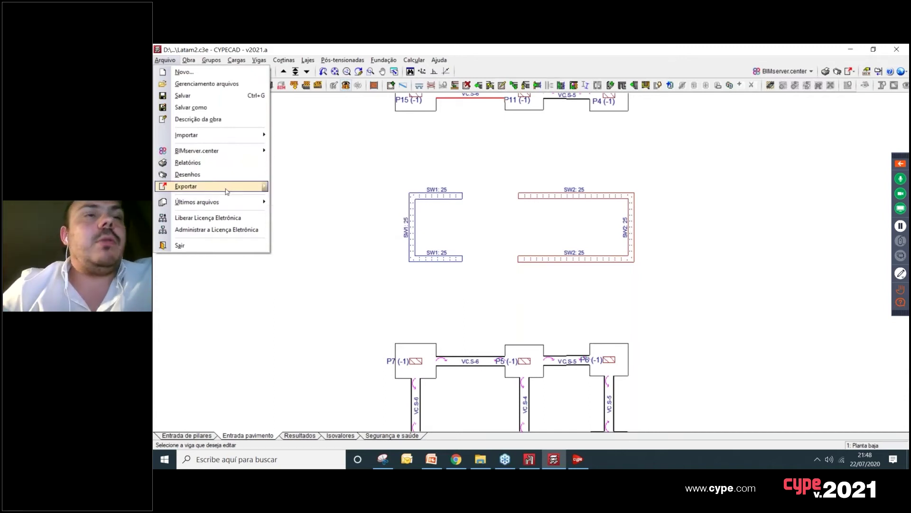
pyautogui.click(230, 86)
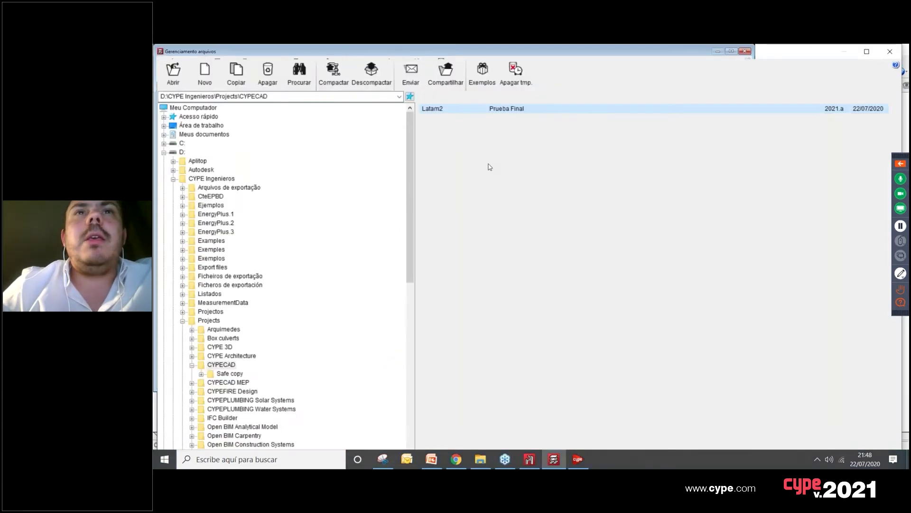
pyautogui.click(174, 179)
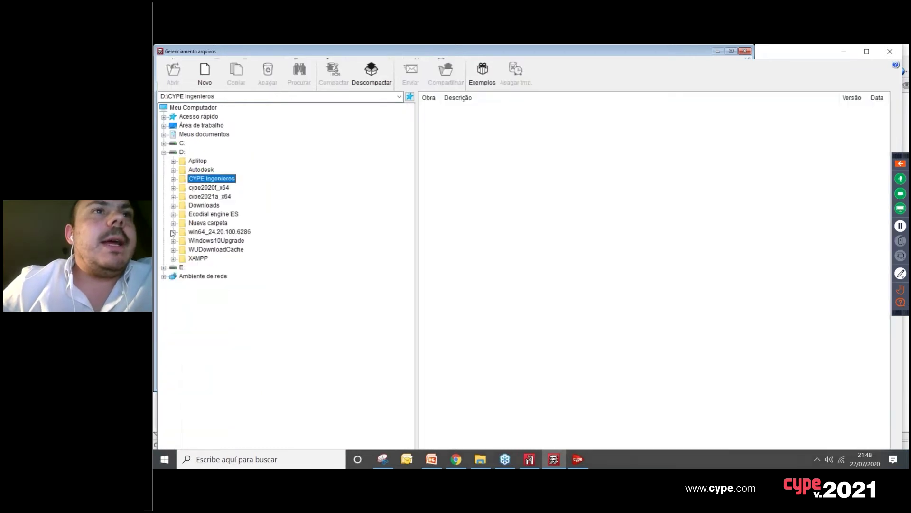
pyautogui.click(163, 152)
pyautogui.click(163, 143)
pyautogui.click(196, 250)
pyautogui.click(173, 249)
pyautogui.click(187, 268)
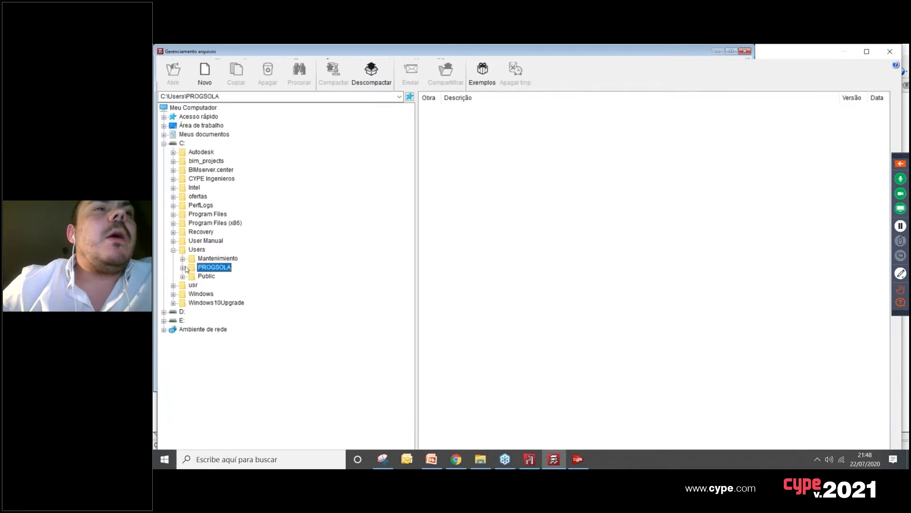
pyautogui.click(183, 268)
pyautogui.doubleClick(218, 329)
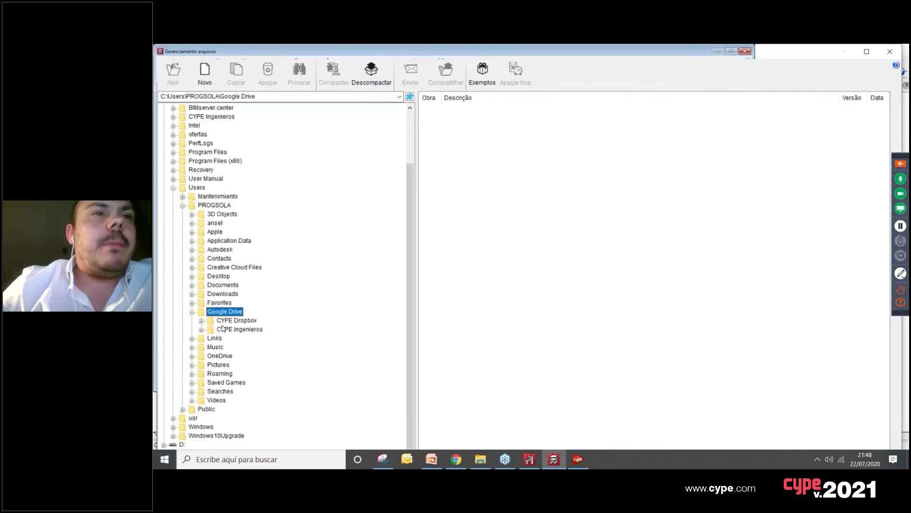
# Step: Open the Obra ejemplo SW 2 project from CYPE Ingenieros\Projectos\Exemplos Meus\Exemplo CYPECAD Muros Cortante, and dismiss its calculation error report
pyautogui.doubleClick(222, 328)
pyautogui.click(215, 330)
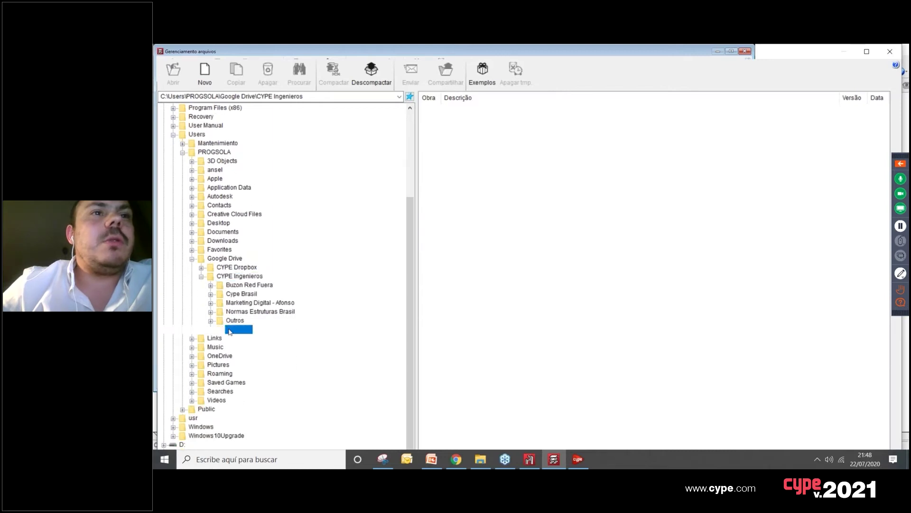
pyautogui.click(213, 329)
pyautogui.doubleClick(242, 321)
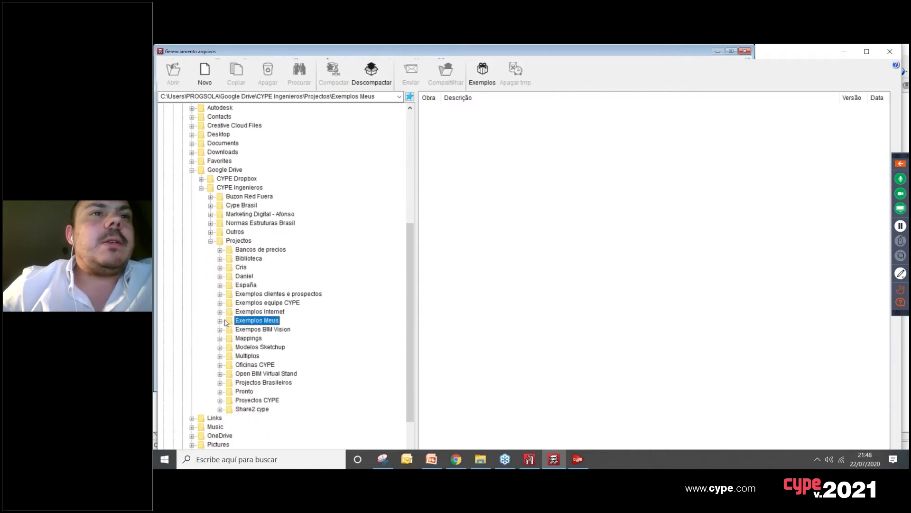
pyautogui.scroll(-2, 256, 228)
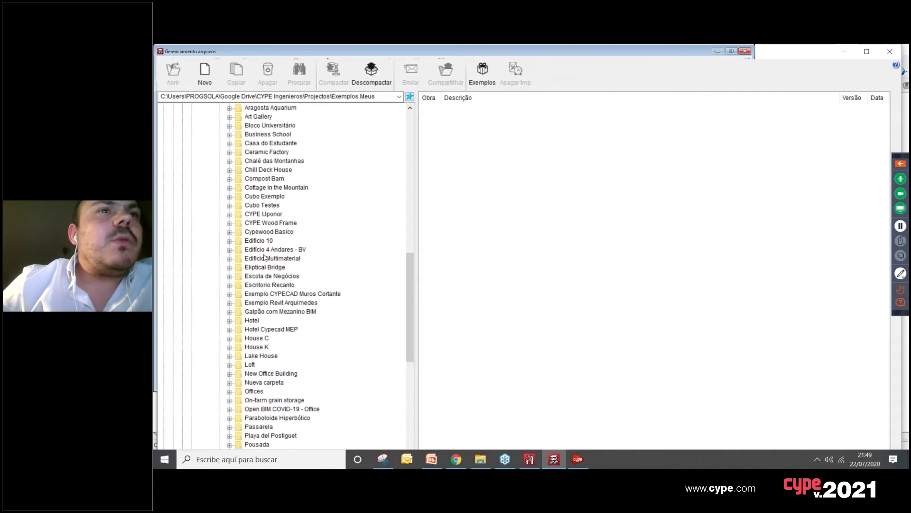
pyautogui.click(269, 295)
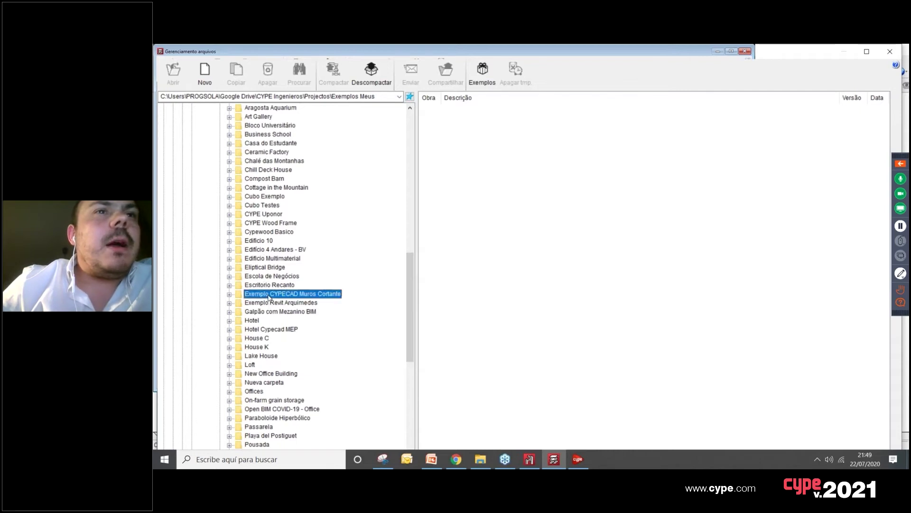
pyautogui.doubleClick(497, 109)
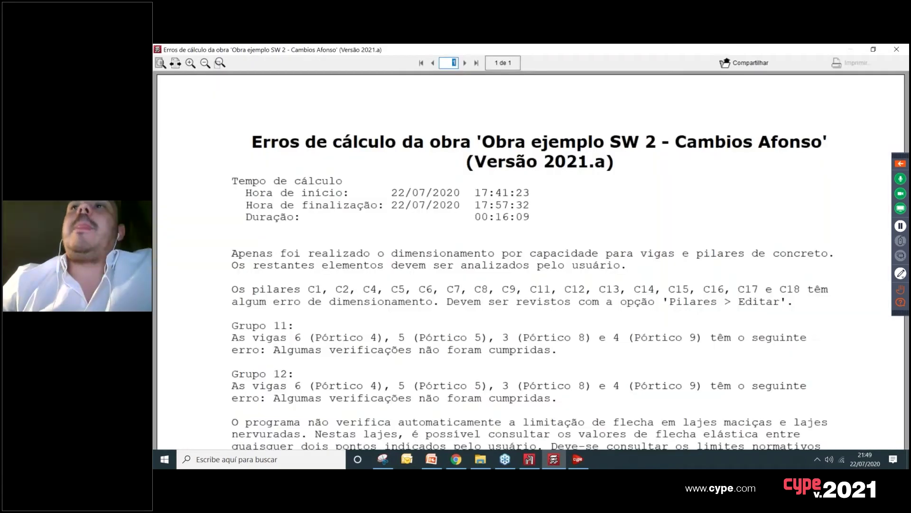
pyautogui.click(896, 48)
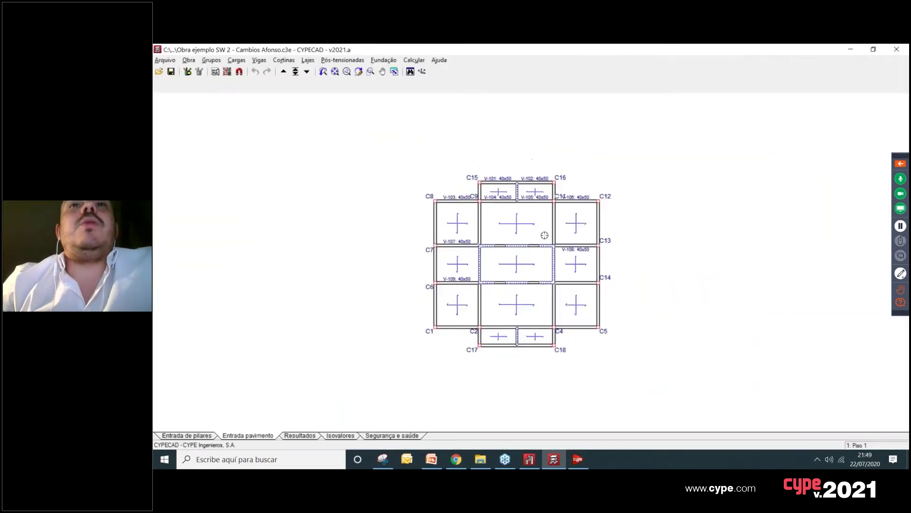
# Step: Examine the shear walls and the coupling beams over their openings in the building's 3D view, and close the view
pyautogui.scroll(2, 542, 267)
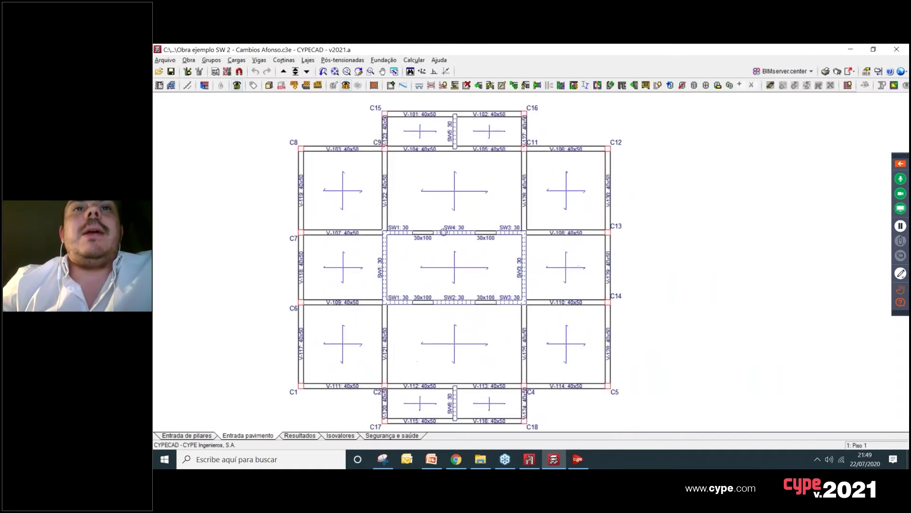
pyautogui.scroll(1, 441, 223)
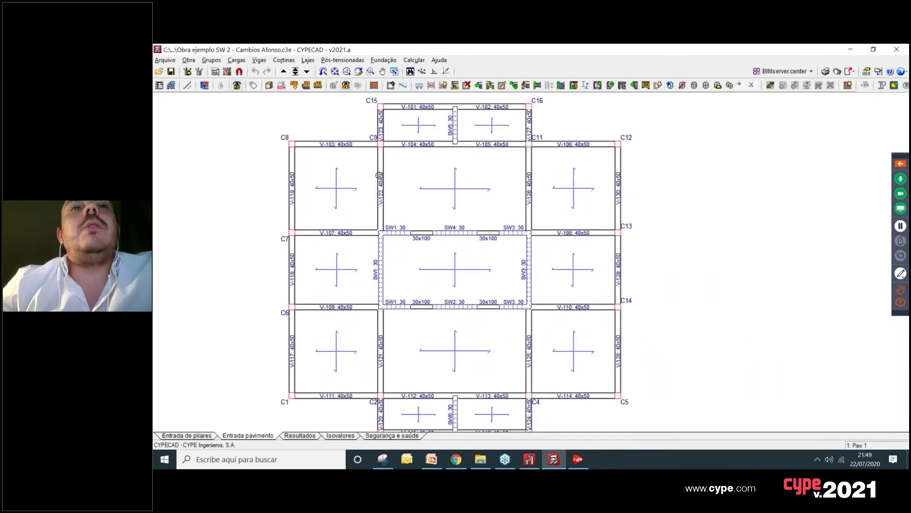
pyautogui.click(282, 86)
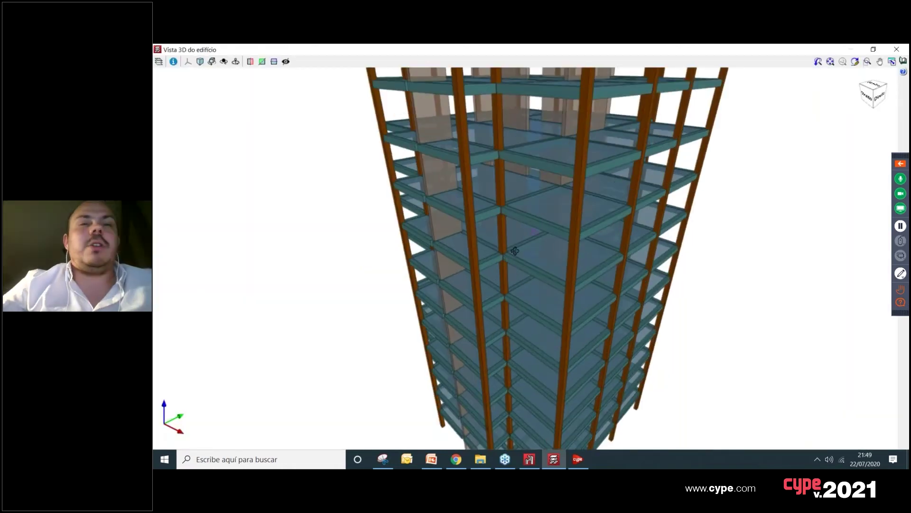
pyautogui.scroll(3, 540, 238)
pyautogui.moveTo(539, 238); pyautogui.dragTo(660, 234, button='middle')
pyautogui.scroll(3, 659, 240)
pyautogui.scroll(4, 573, 215)
pyautogui.moveTo(573, 215); pyautogui.dragTo(525, 250, button='middle')
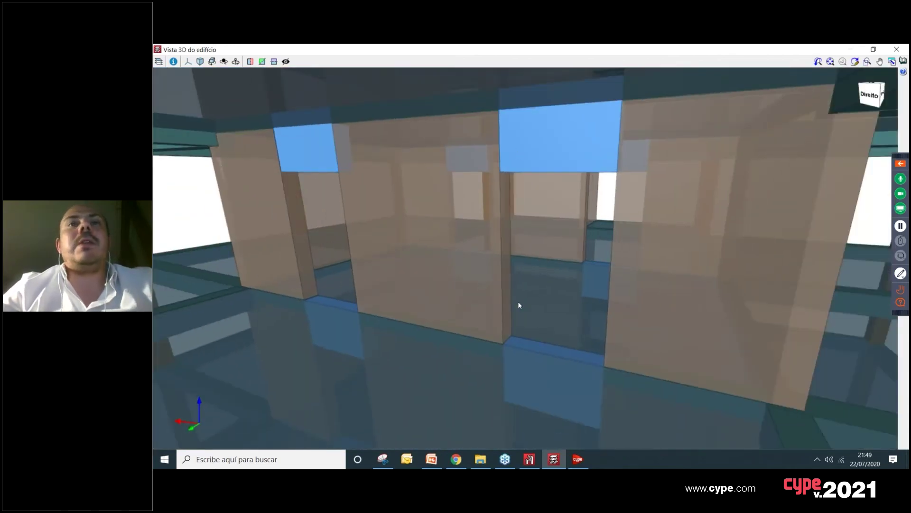
pyautogui.scroll(-10, 551, 233)
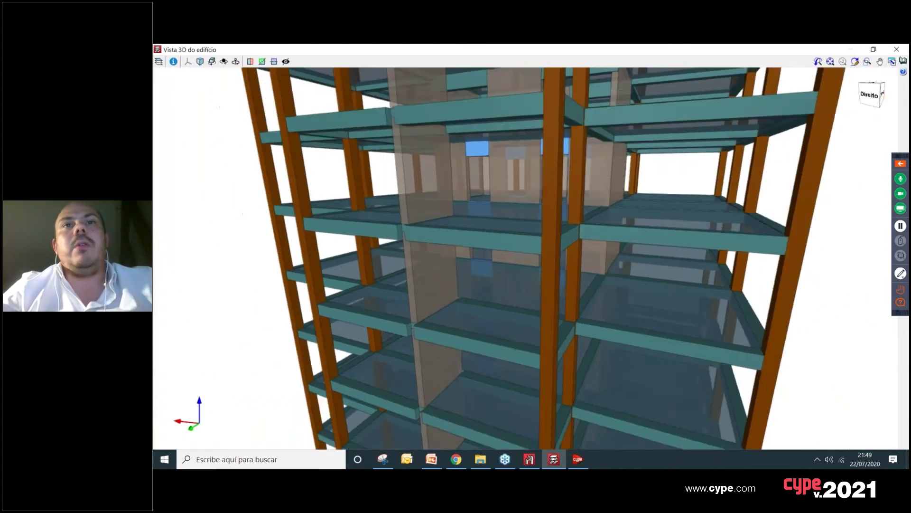
pyautogui.moveTo(517, 256); pyautogui.dragTo(559, 280, button='middle')
pyautogui.scroll(2, 517, 169)
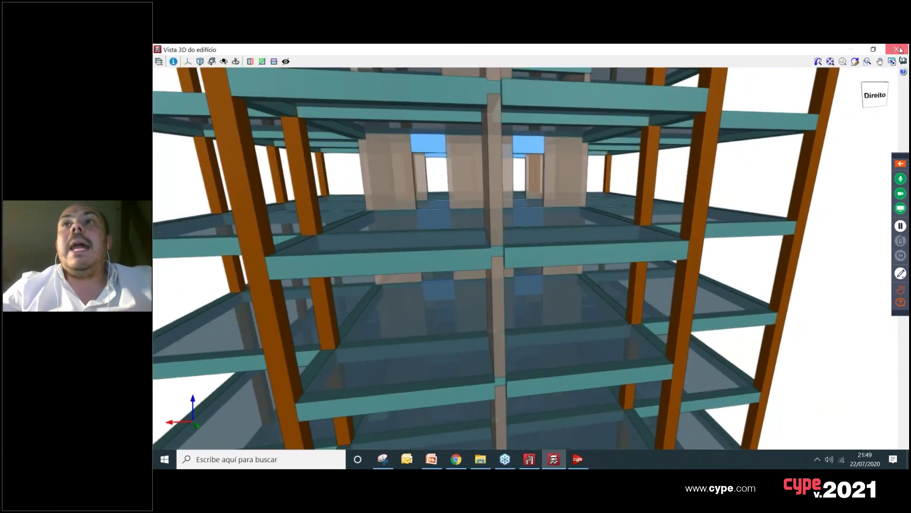
pyautogui.click(894, 52)
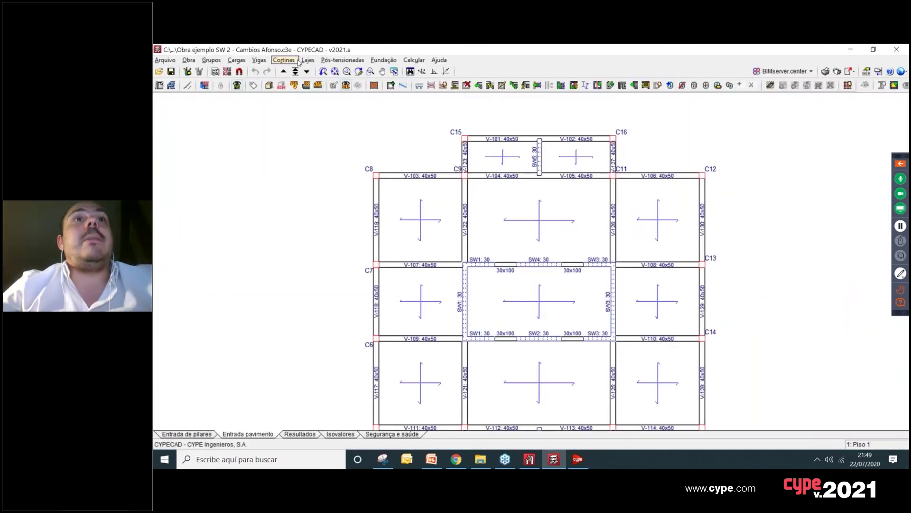
# Step: Check the resisting wall option in the new reinforced concrete wall data, and close it without defining a wall
pyautogui.click(340, 63)
pyautogui.moveTo(283, 62)
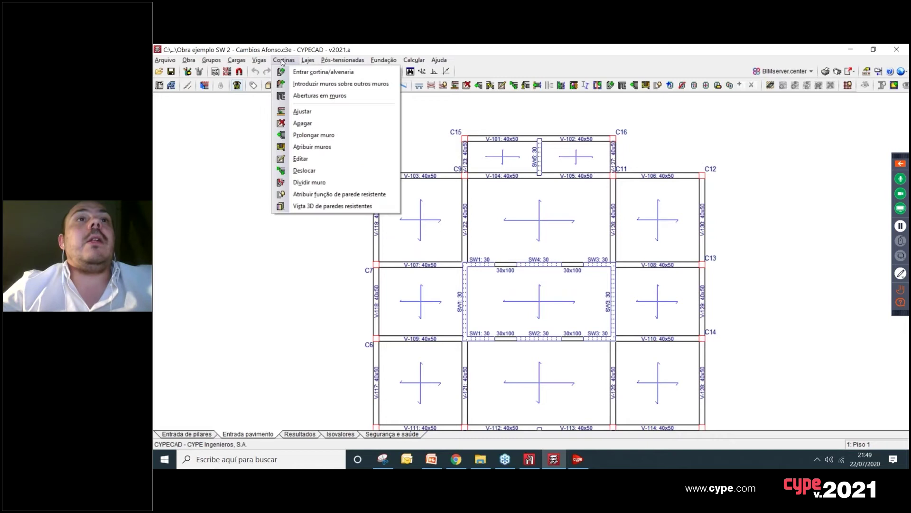
pyautogui.click(294, 72)
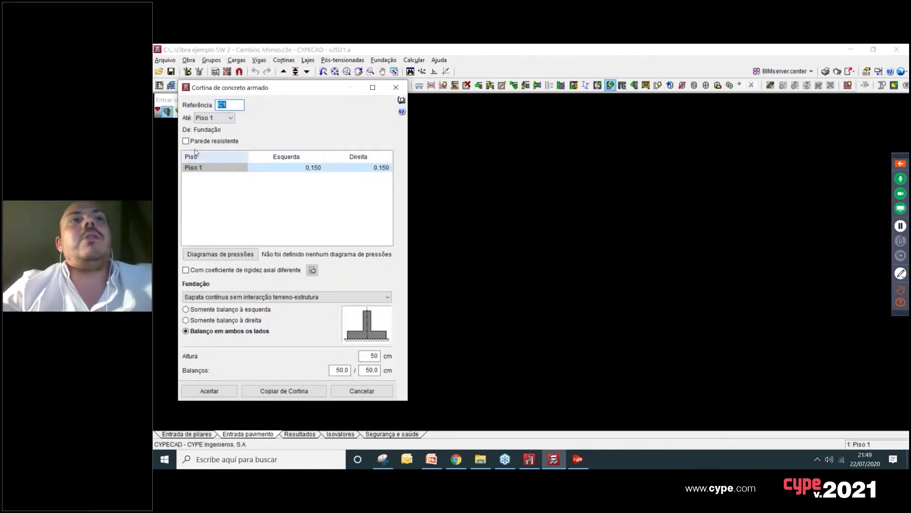
pyautogui.click(396, 87)
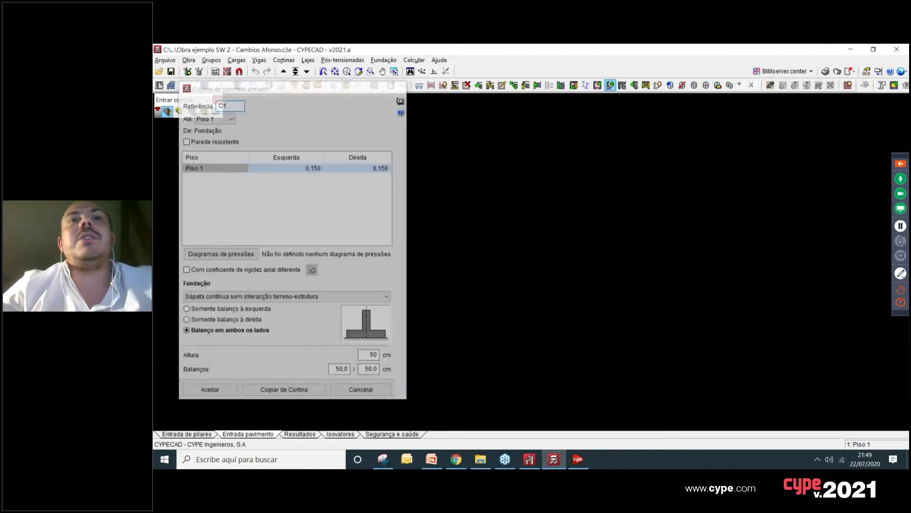
# Step: Check the label and resisting wall settings of the upper SW1 wall on Piso 1, close its data, and inspect the core walls
pyautogui.scroll(1, 558, 329)
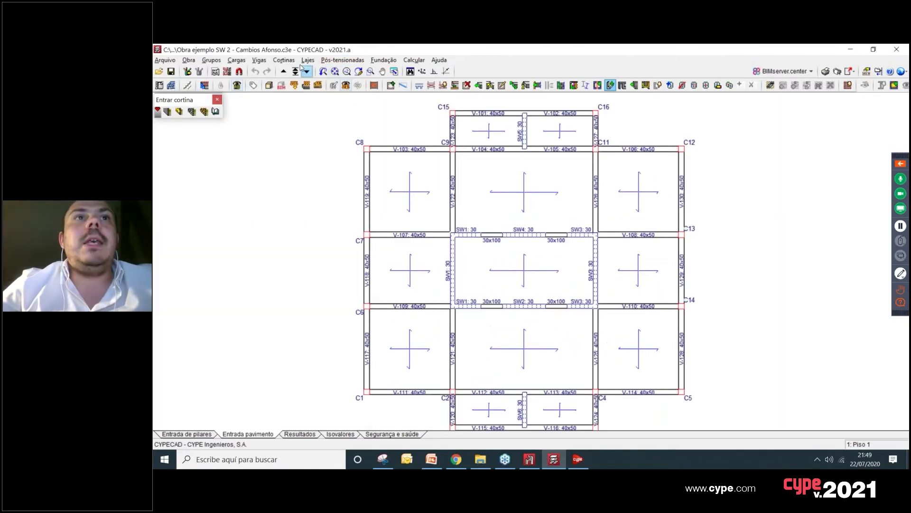
pyautogui.click(293, 61)
pyautogui.click(287, 157)
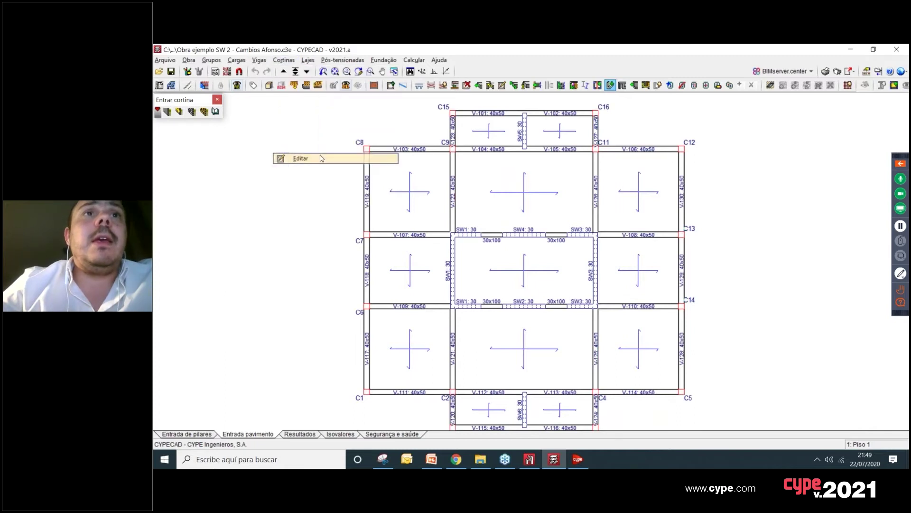
pyautogui.click(468, 236)
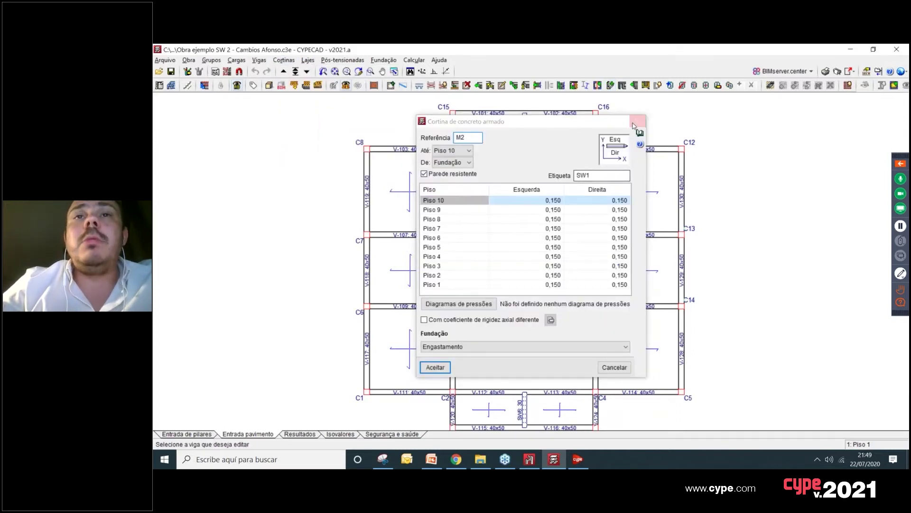
pyautogui.click(633, 125)
pyautogui.scroll(1, 580, 233)
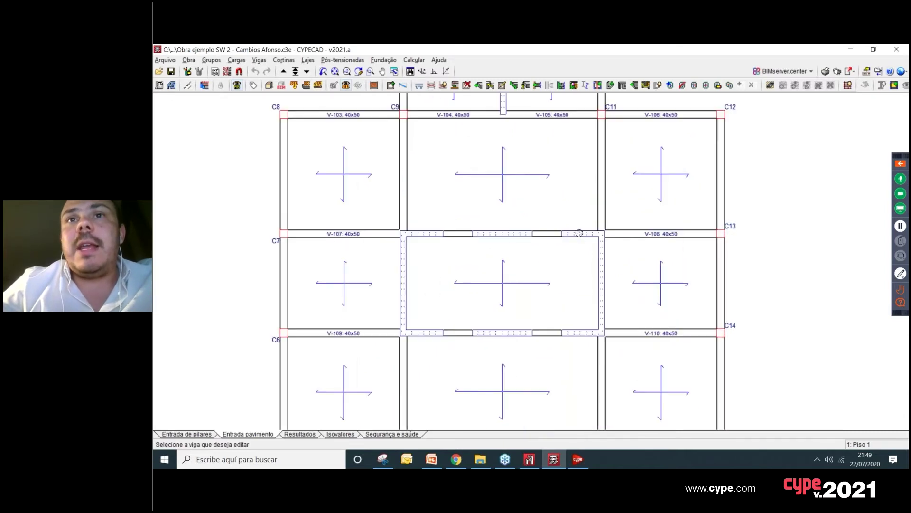
pyautogui.scroll(1, 580, 233)
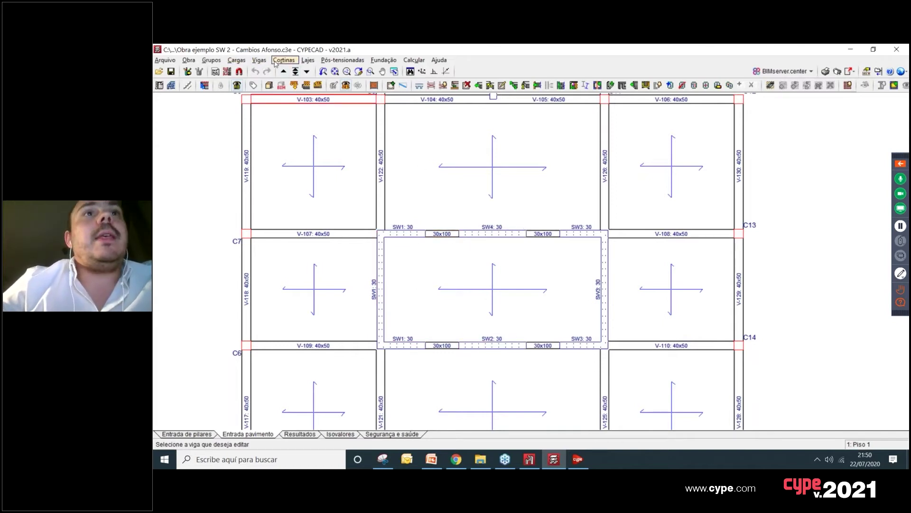
# Step: Examine the labelled resisting walls and the beams connecting them in the 3D view of resisting walls, and close the view
pyautogui.click(299, 62)
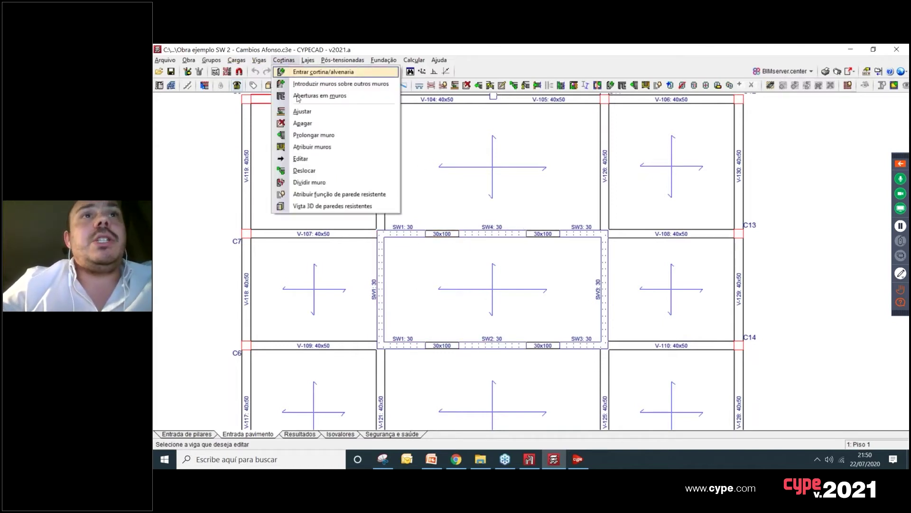
pyautogui.click(332, 205)
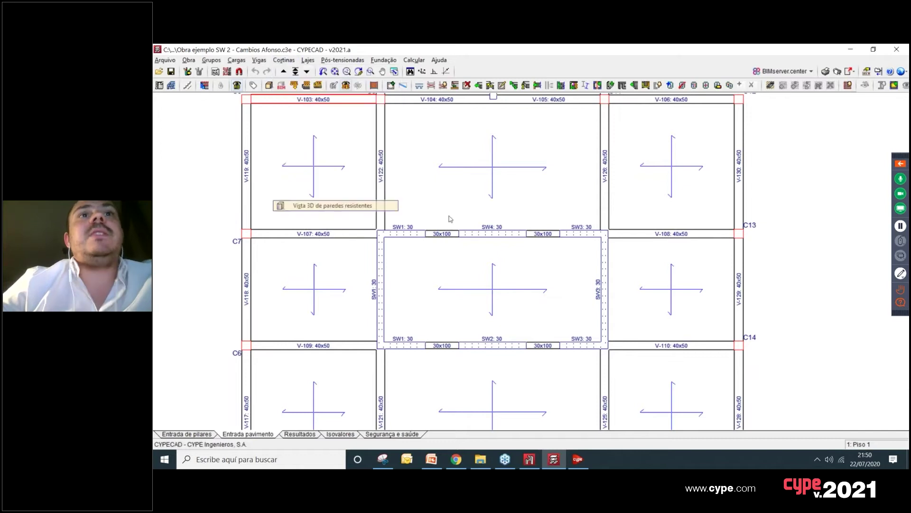
pyautogui.click(605, 267)
pyautogui.scroll(3, 477, 260)
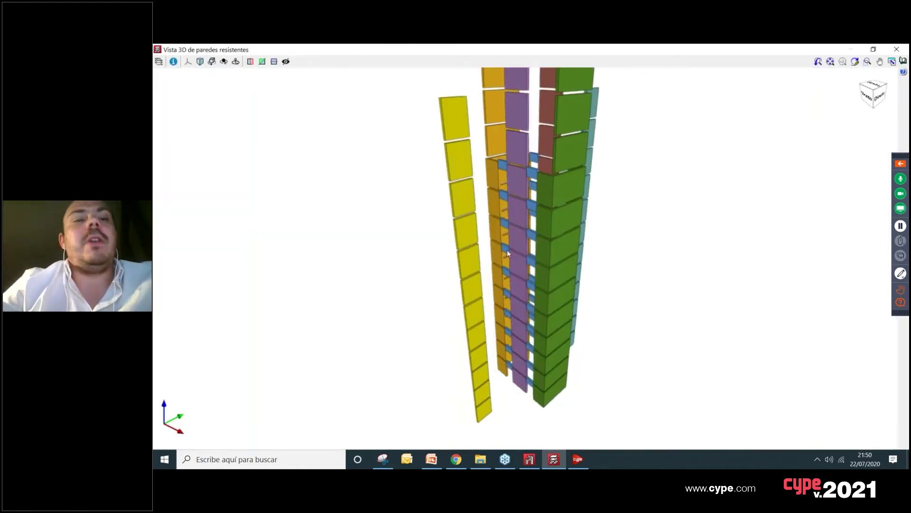
pyautogui.moveTo(514, 242); pyautogui.dragTo(499, 213, button='middle')
pyautogui.scroll(-5, 546, 209)
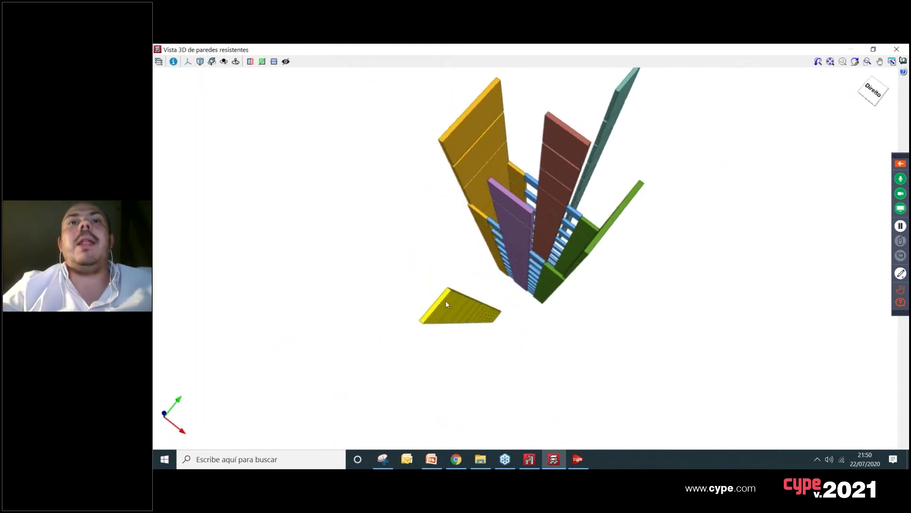
pyautogui.moveTo(641, 260); pyautogui.dragTo(617, 209, button='middle')
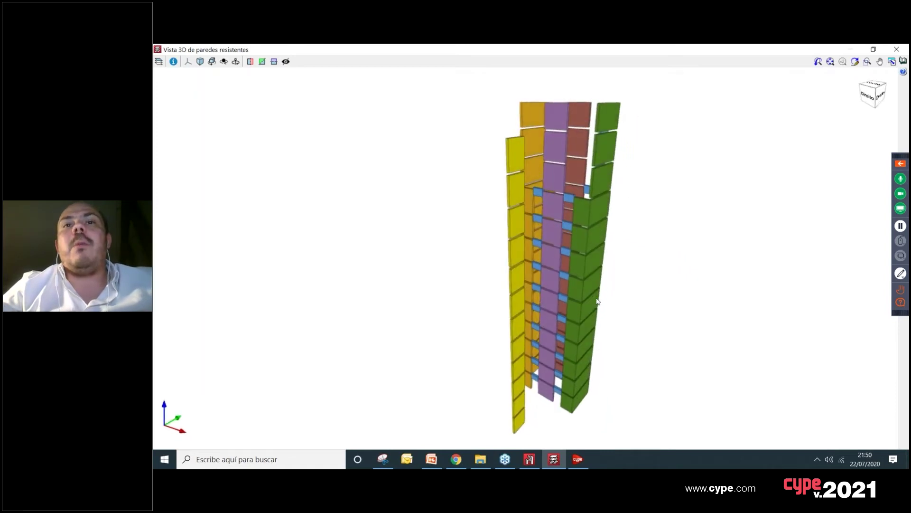
pyautogui.moveTo(615, 163); pyautogui.dragTo(599, 222, button='middle')
pyautogui.scroll(3, 544, 208)
pyautogui.scroll(3, 545, 207)
pyautogui.scroll(-2, 599, 222)
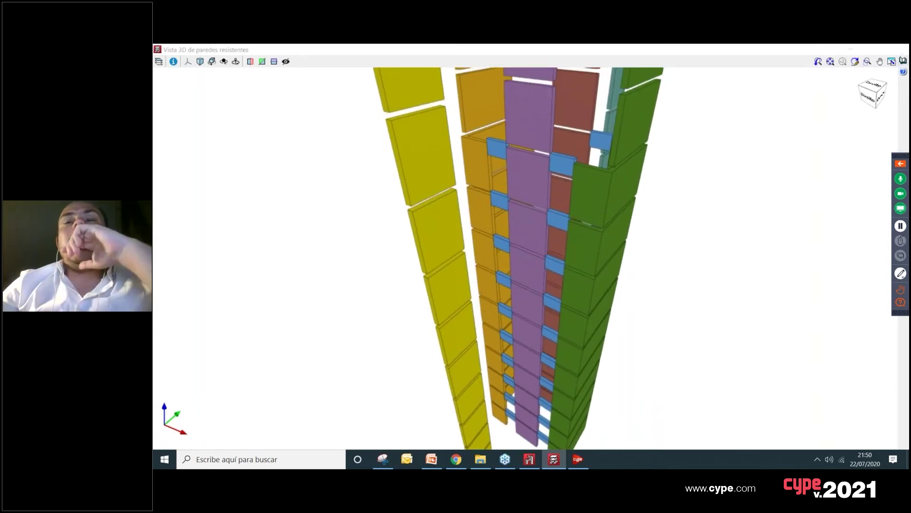
pyautogui.click(896, 49)
pyautogui.scroll(-2, 537, 213)
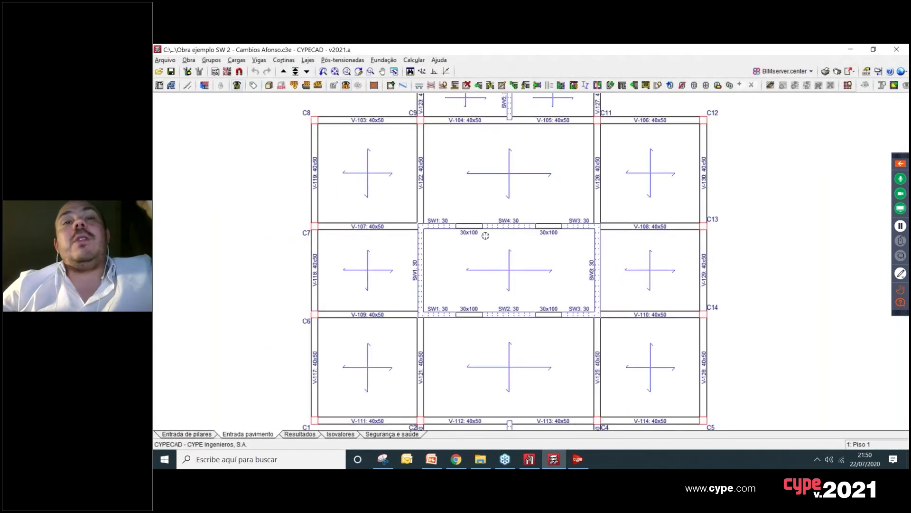
pyautogui.scroll(1, 576, 231)
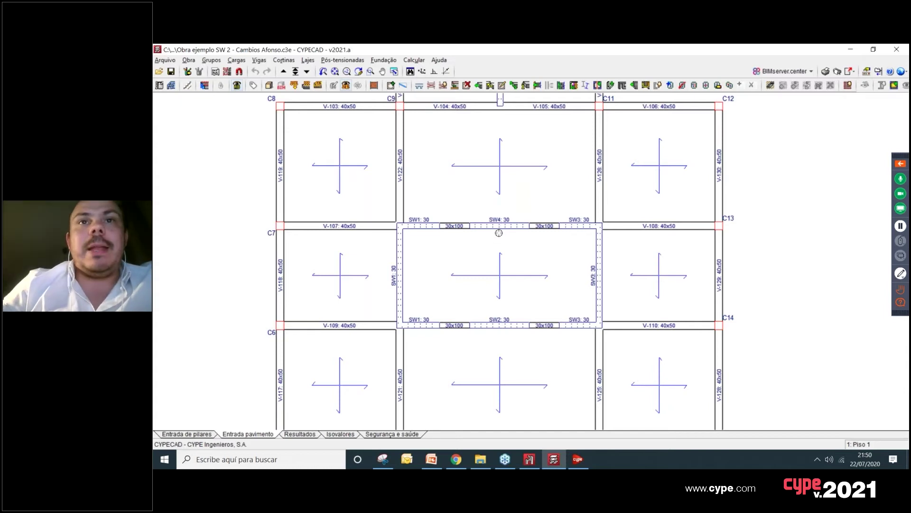
pyautogui.scroll(3, 499, 233)
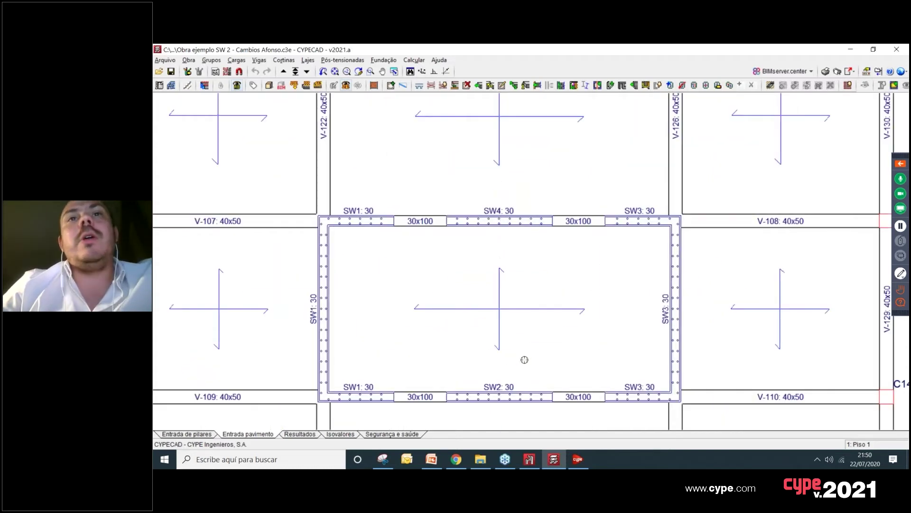
pyautogui.scroll(-4, 524, 359)
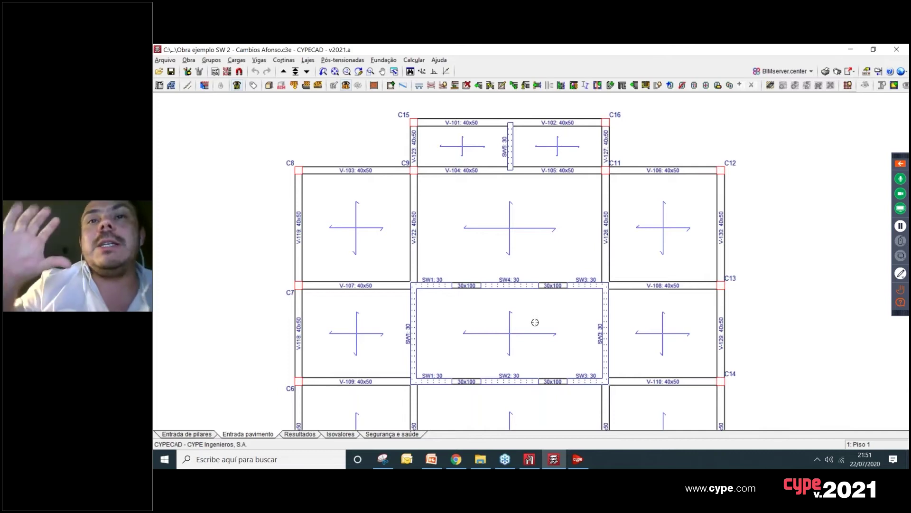
pyautogui.scroll(2, 505, 274)
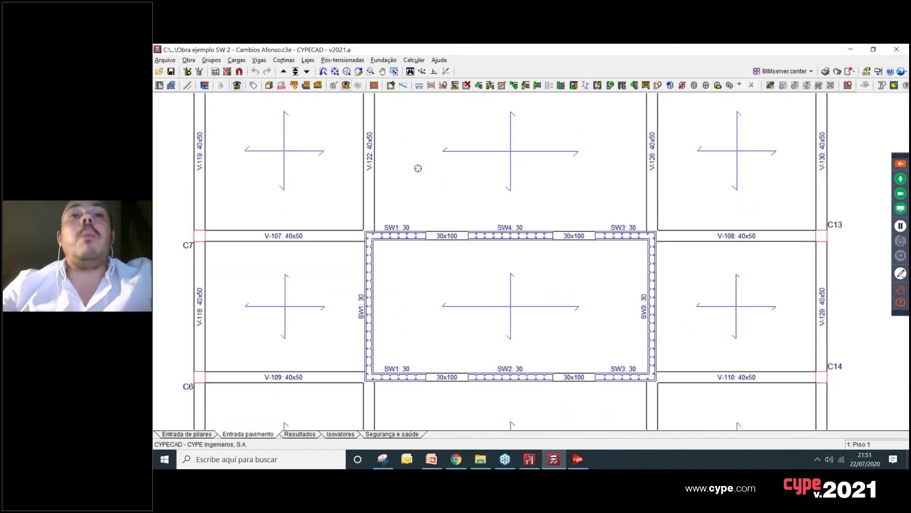
pyautogui.scroll(-1, 433, 192)
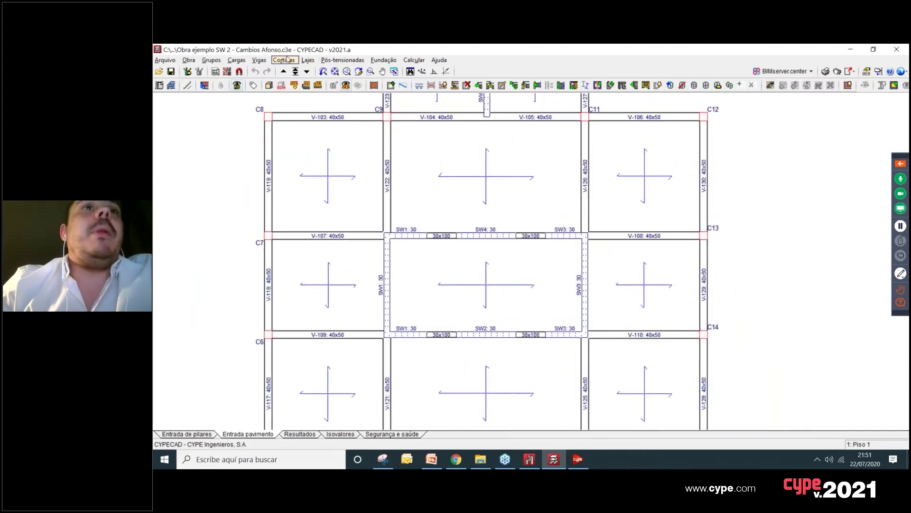
pyautogui.click(276, 60)
pyautogui.moveTo(259, 59)
pyautogui.click(285, 72)
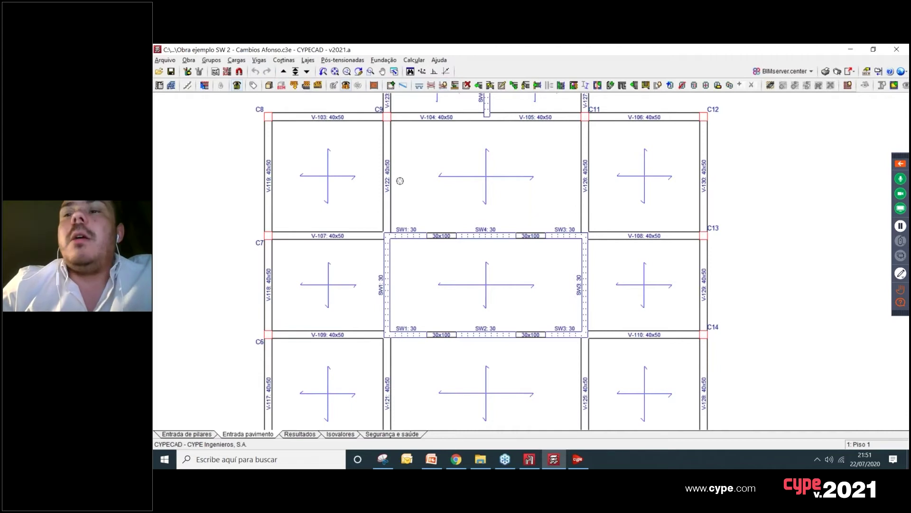
# Step: Delete the four 30x100 beams that span the openings between the core's shear walls on Piso 1
pyautogui.click(467, 86)
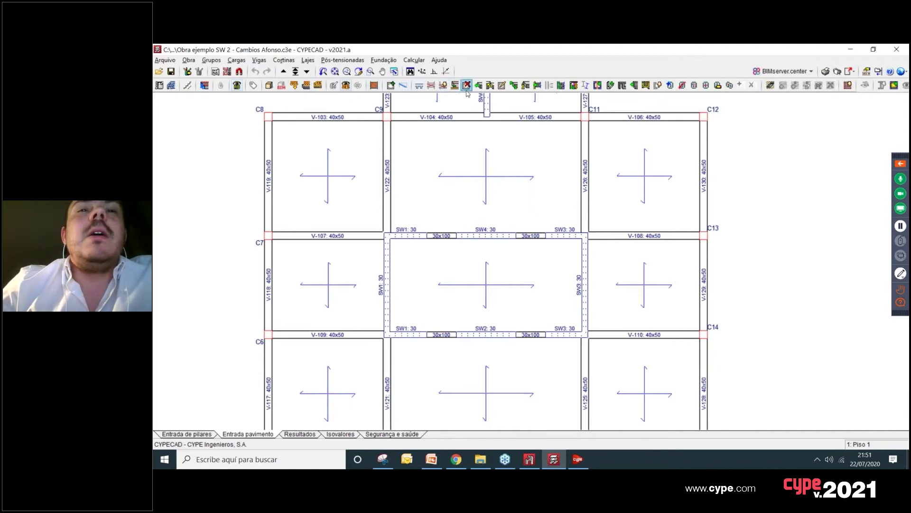
pyautogui.click(440, 236)
pyautogui.click(414, 294)
pyautogui.click(441, 335)
pyautogui.click(530, 335)
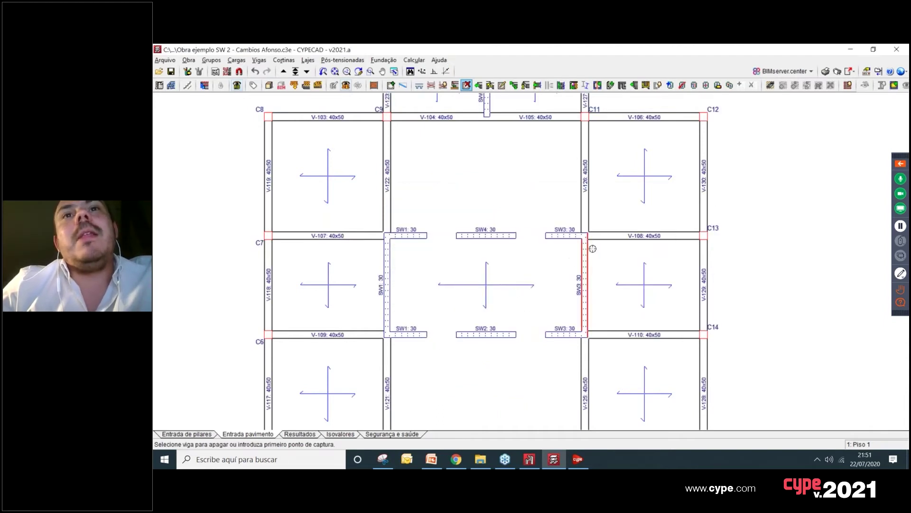
# Step: Insert four 30x80 cm beams across the core openings, connecting SW1 and SW3 to SW4 and to SW2
pyautogui.scroll(5, 542, 219)
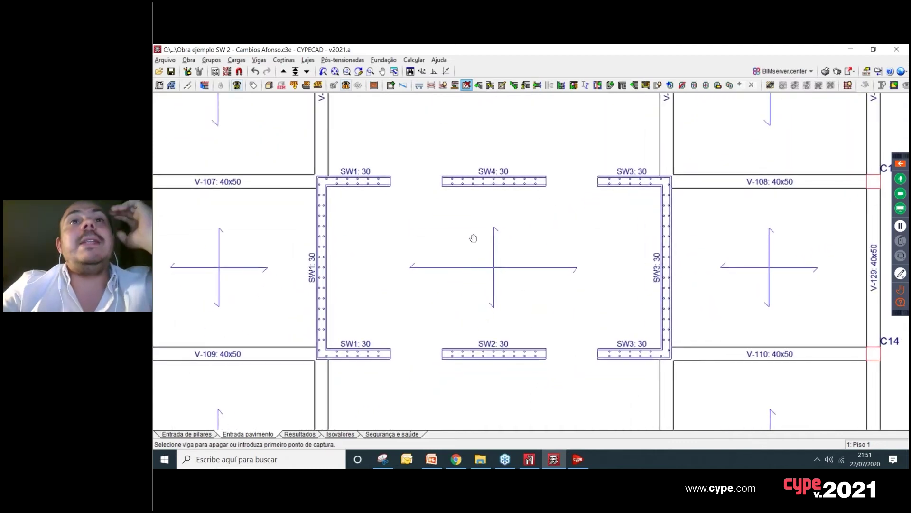
pyautogui.click(259, 60)
pyautogui.click(273, 73)
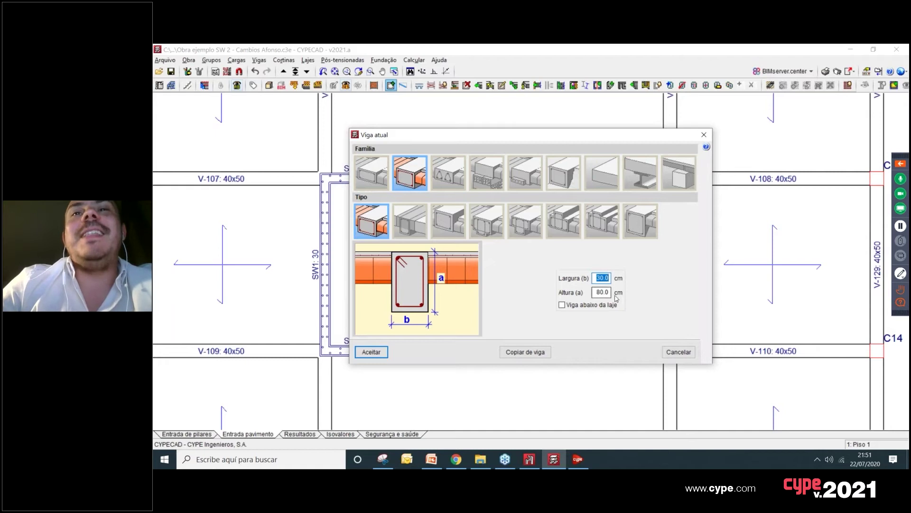
pyautogui.click(371, 351)
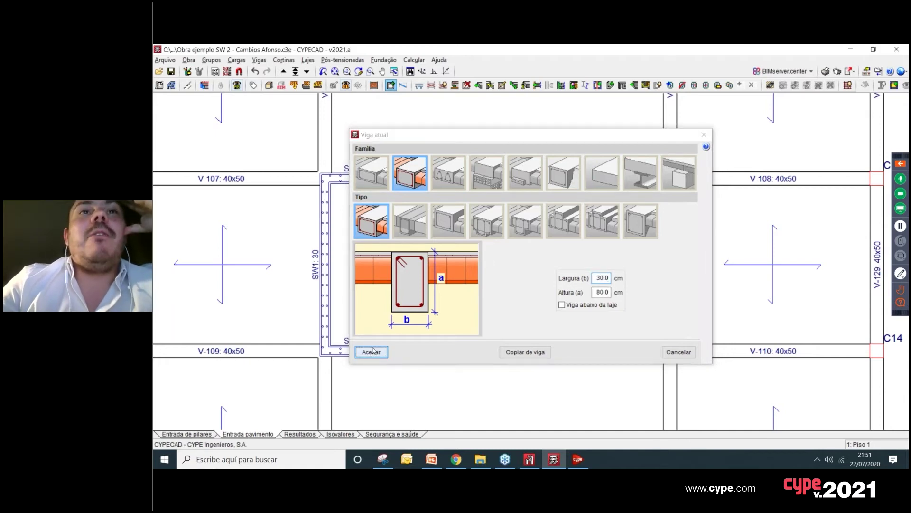
pyautogui.click(392, 177)
pyautogui.click(447, 178)
pyautogui.click(550, 177)
pyautogui.click(601, 177)
pyautogui.click(394, 350)
pyautogui.click(445, 350)
pyautogui.click(549, 350)
pyautogui.click(601, 351)
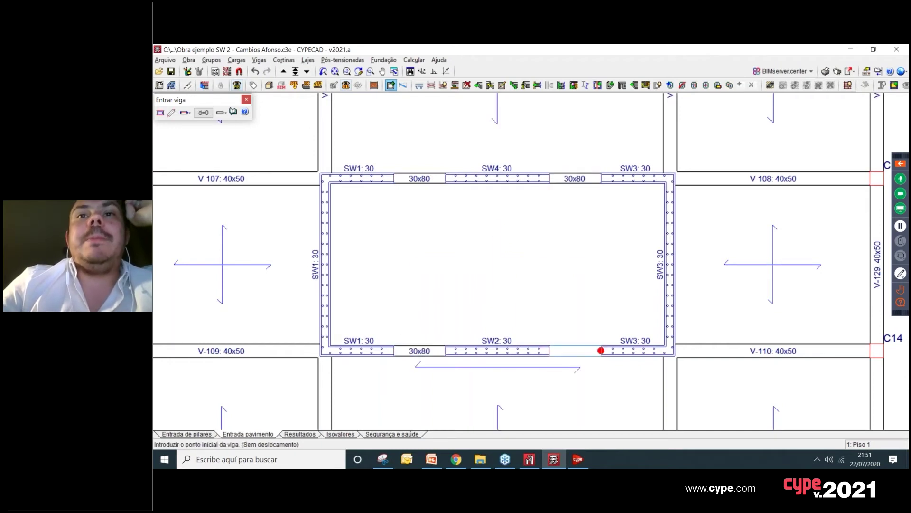
pyautogui.rightClick(601, 350)
pyautogui.click(391, 85)
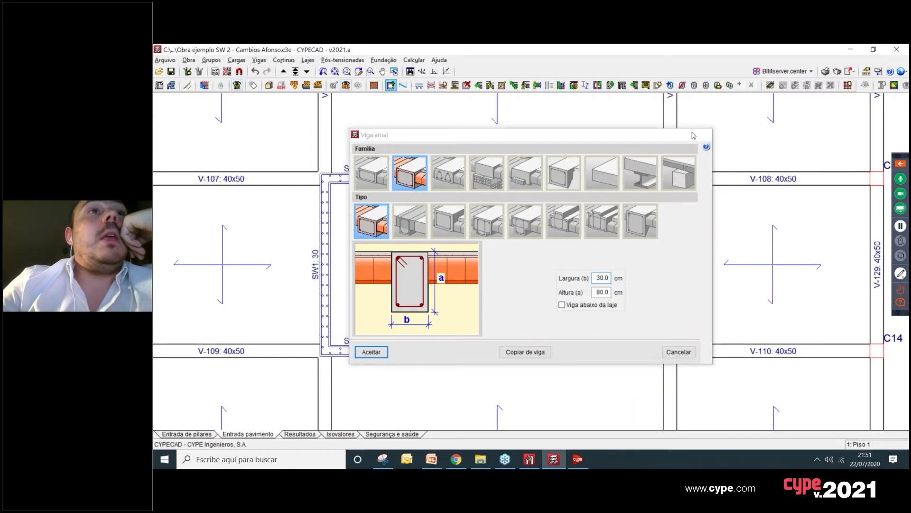
pyautogui.press('Return')
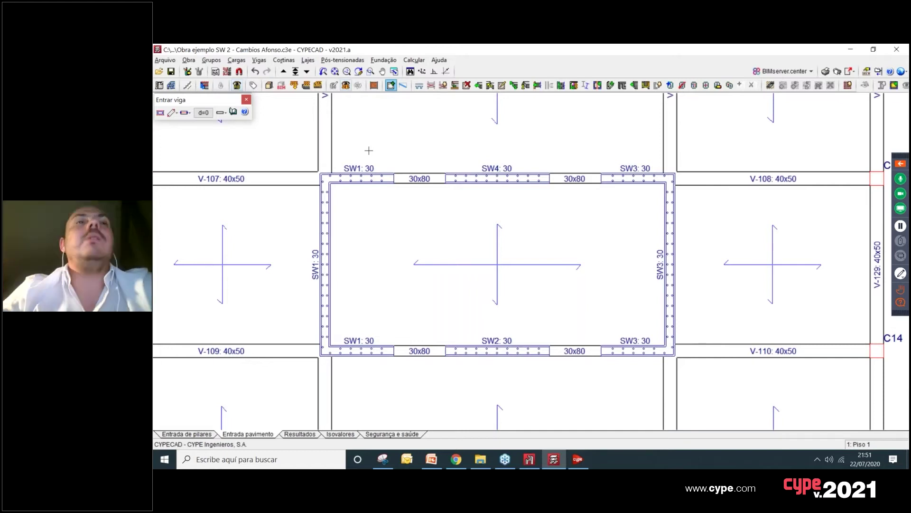
# Step: Review the automatic coupling beam criteria for the length-to-height ratio and the minimum bracing beam height, and close them without changes
pyautogui.click(259, 60)
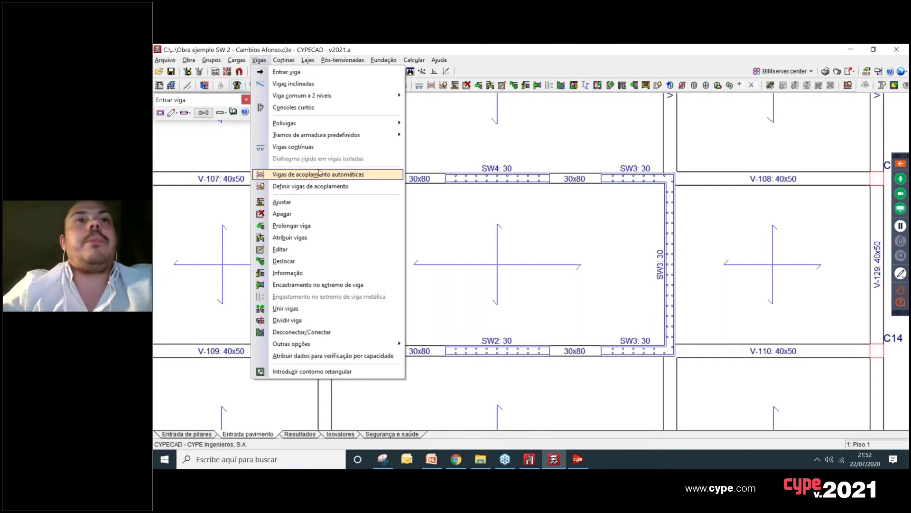
pyautogui.click(349, 175)
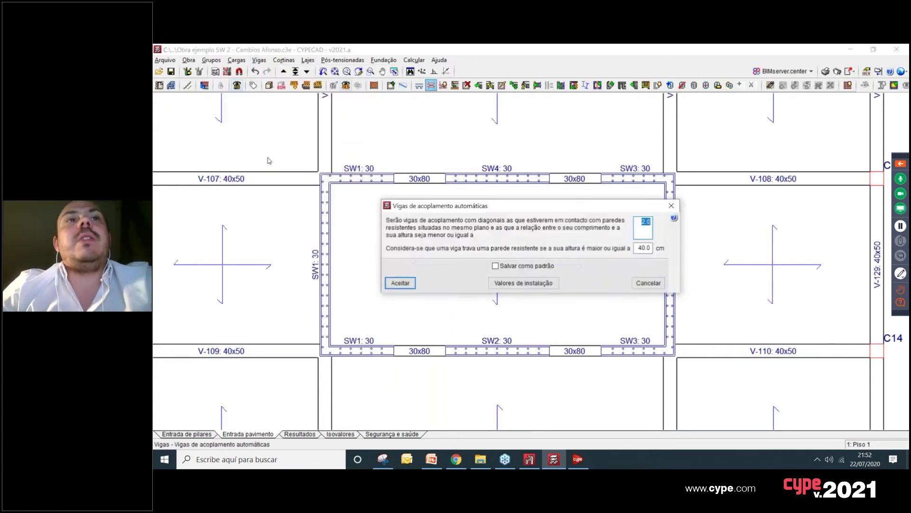
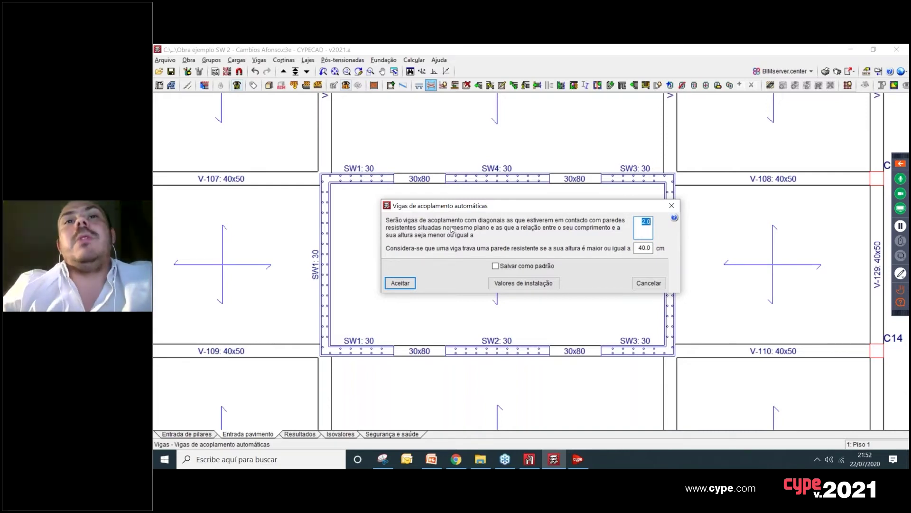
pyautogui.click(640, 248)
pyautogui.doubleClick(640, 248)
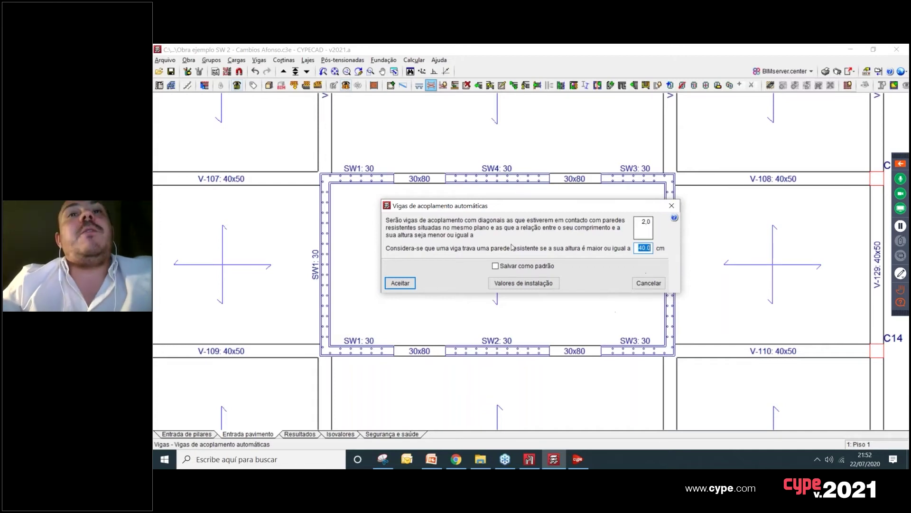
pyautogui.click(672, 205)
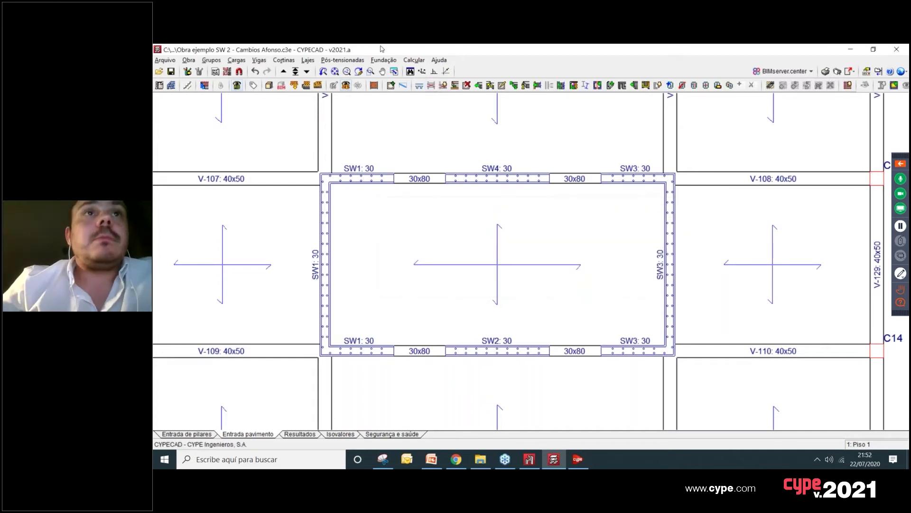
# Step: Review the three assignment options for defining coupling beams with diagonals, and close them without assigning any
pyautogui.scroll(-1, 439, 243)
pyautogui.scroll(-1, 439, 242)
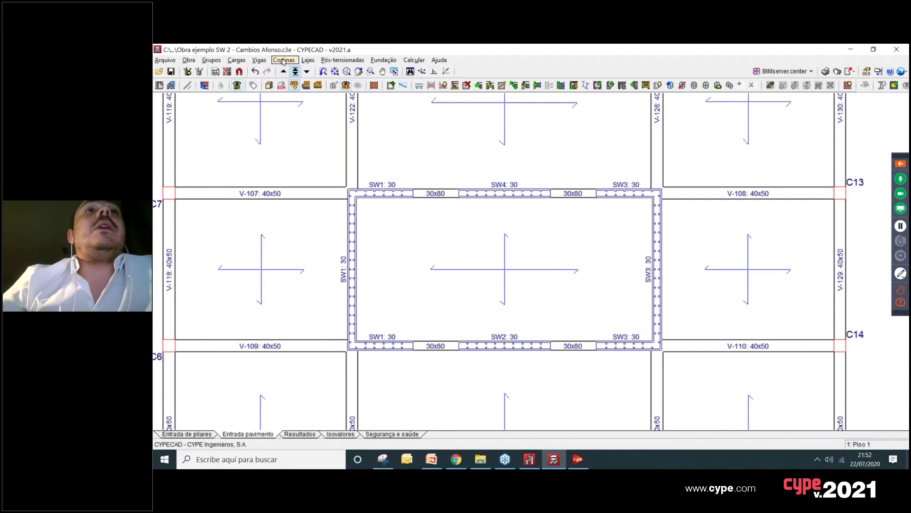
pyautogui.click(259, 59)
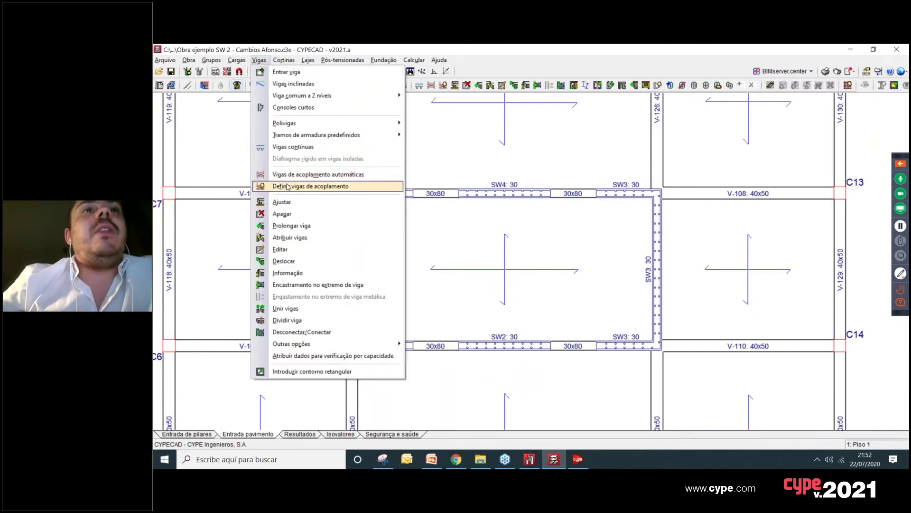
pyautogui.click(288, 187)
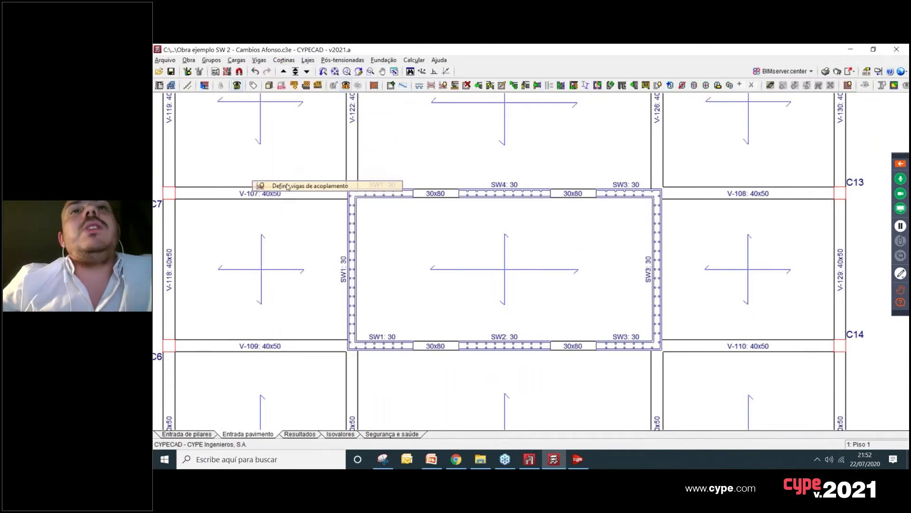
pyautogui.moveTo(470, 216); pyautogui.dragTo(326, 114)
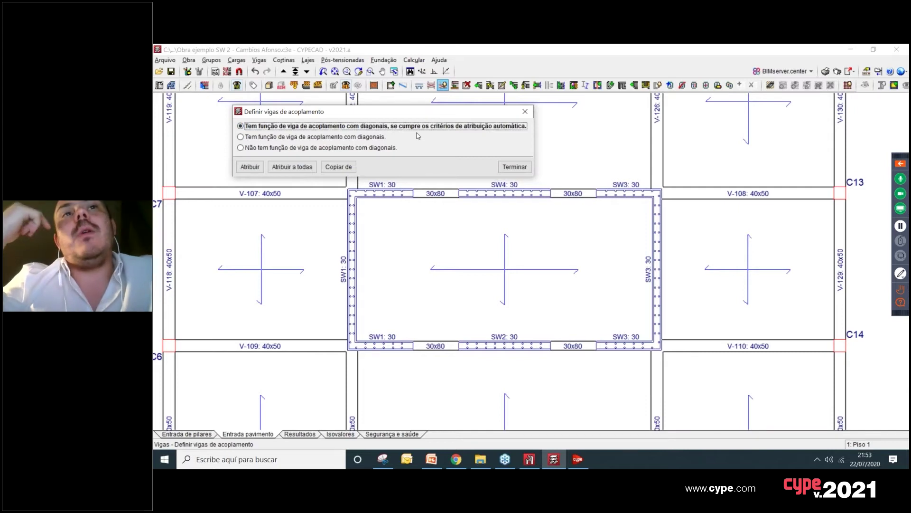
pyautogui.click(520, 168)
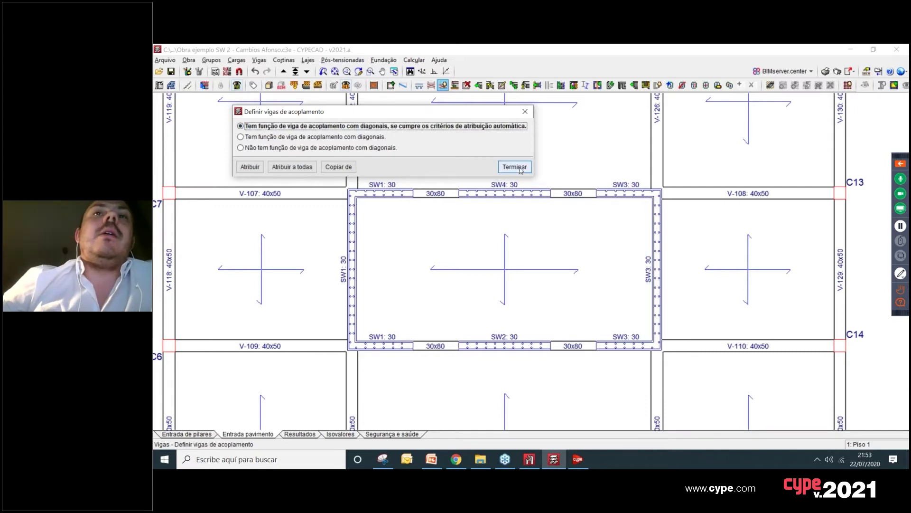
# Step: Define the four 30x80 beams across the core openings as coupling beams with diagonals, using "Tem função de viga de acoplamento com diagonais"
pyautogui.scroll(-5, 593, 261)
pyautogui.scroll(2, 693, 243)
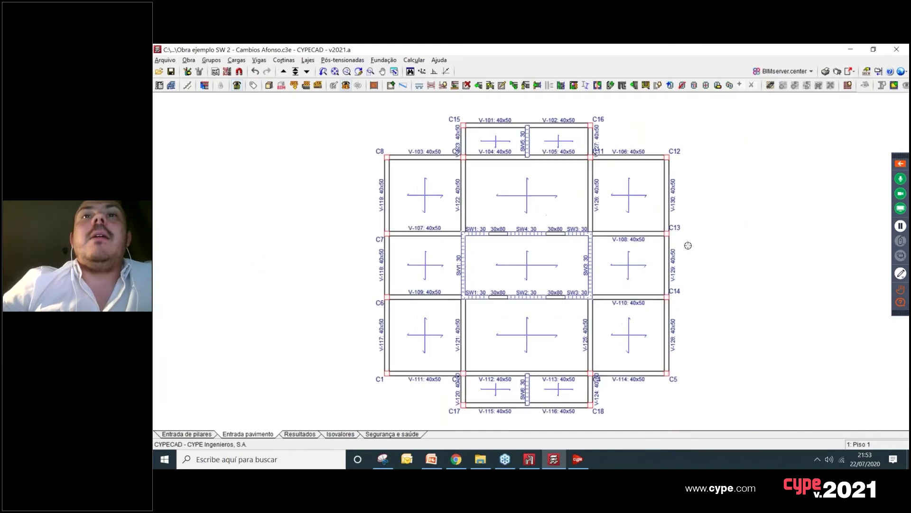
pyautogui.scroll(3, 491, 228)
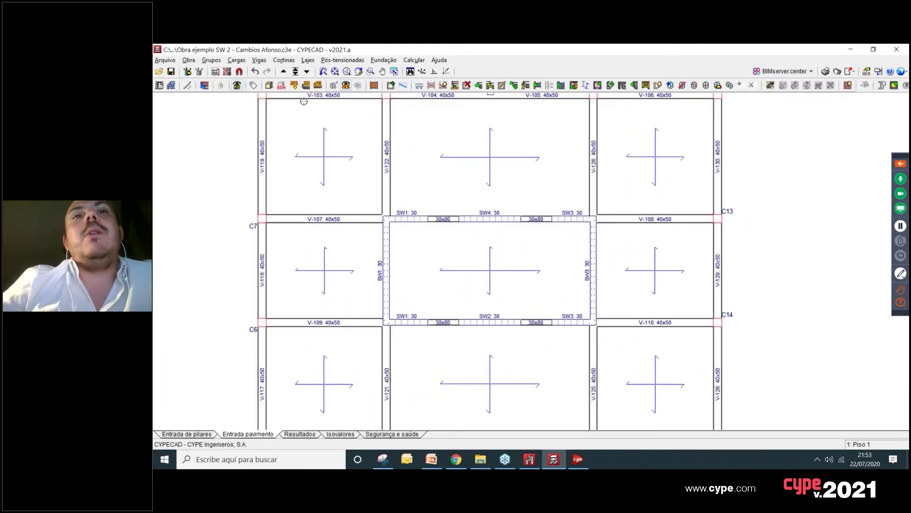
pyautogui.click(261, 60)
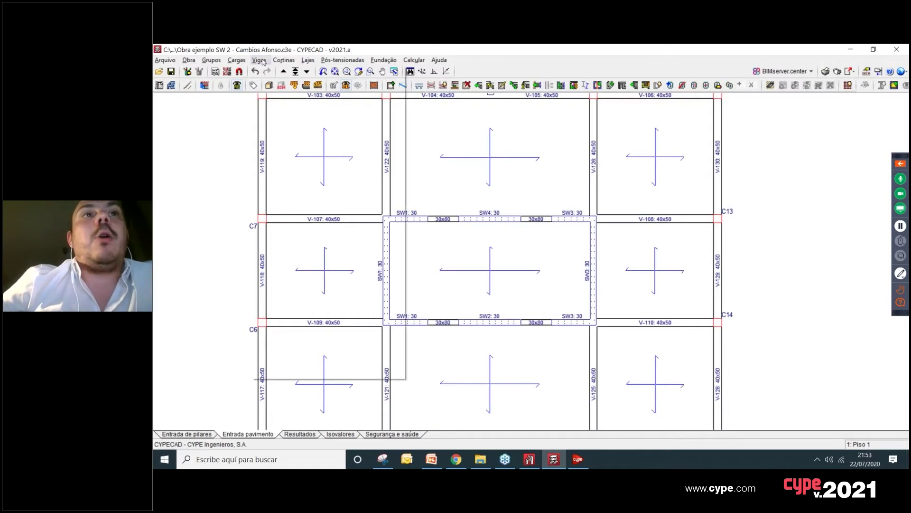
pyautogui.click(389, 186)
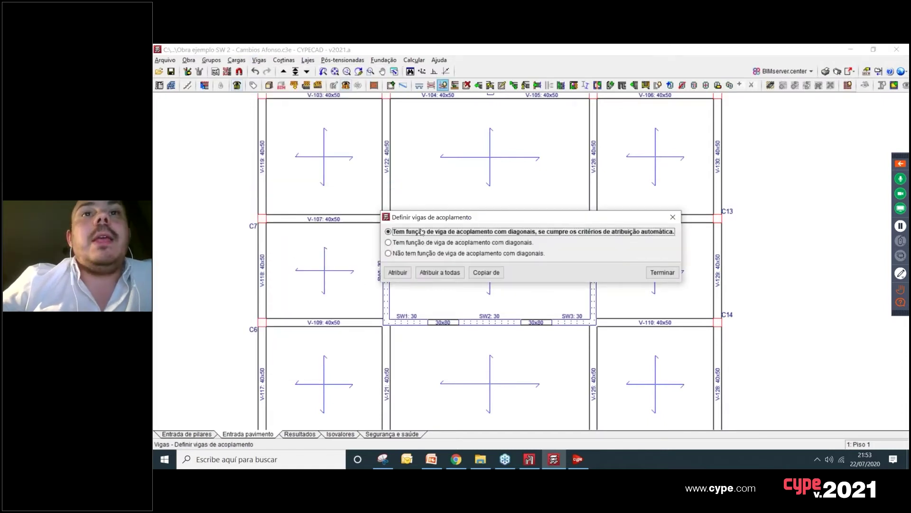
pyautogui.click(419, 242)
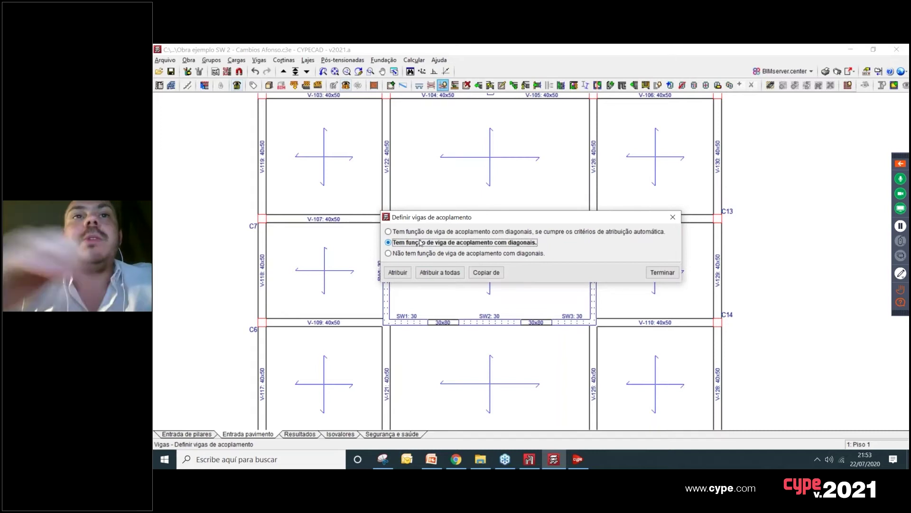
pyautogui.click(403, 272)
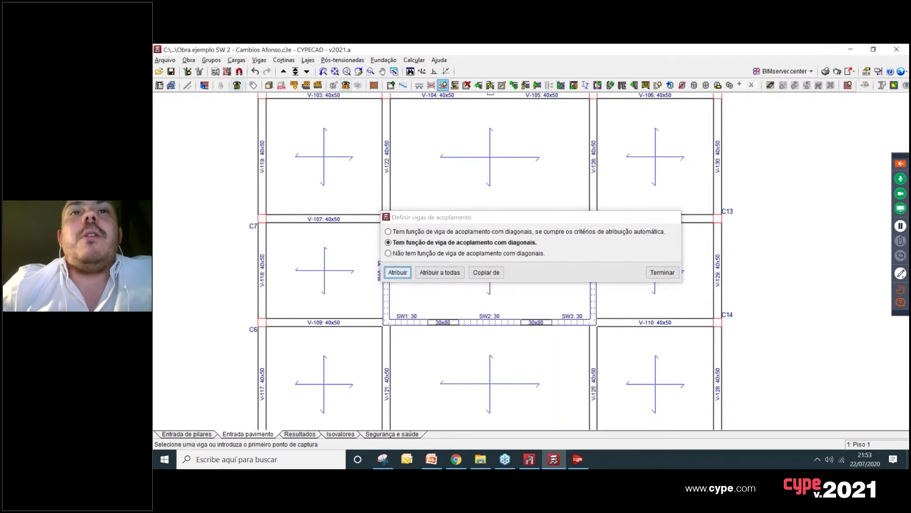
pyautogui.click(444, 219)
pyautogui.click(443, 321)
pyautogui.click(537, 322)
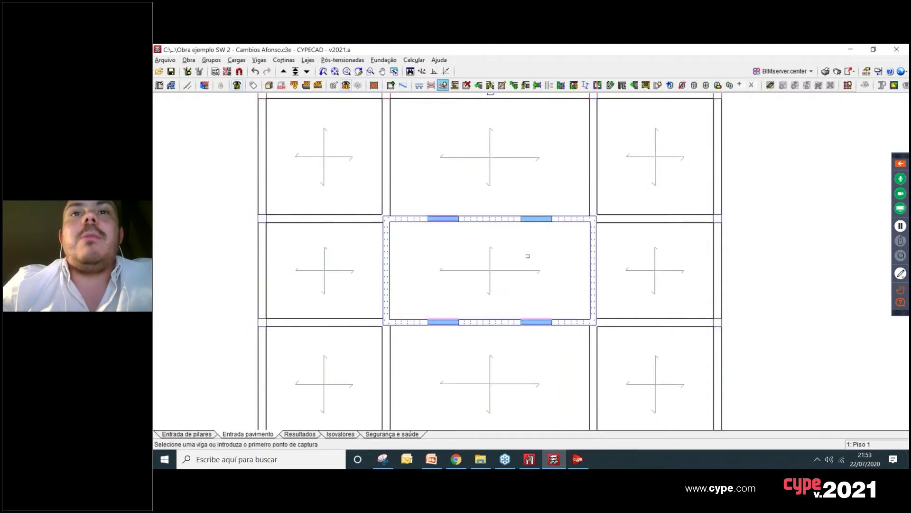
pyautogui.click(536, 218)
pyautogui.rightClick(568, 299)
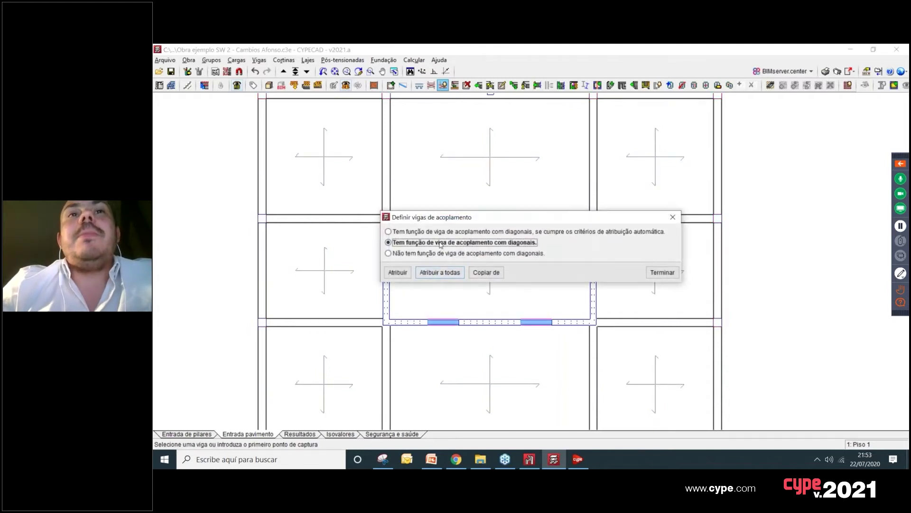
pyautogui.click(661, 274)
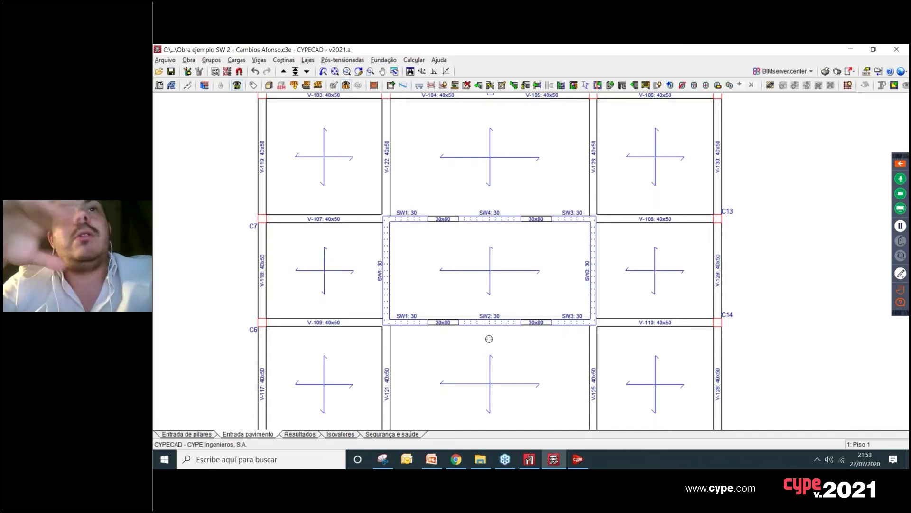
pyautogui.scroll(-3, 489, 338)
pyautogui.scroll(1, 470, 315)
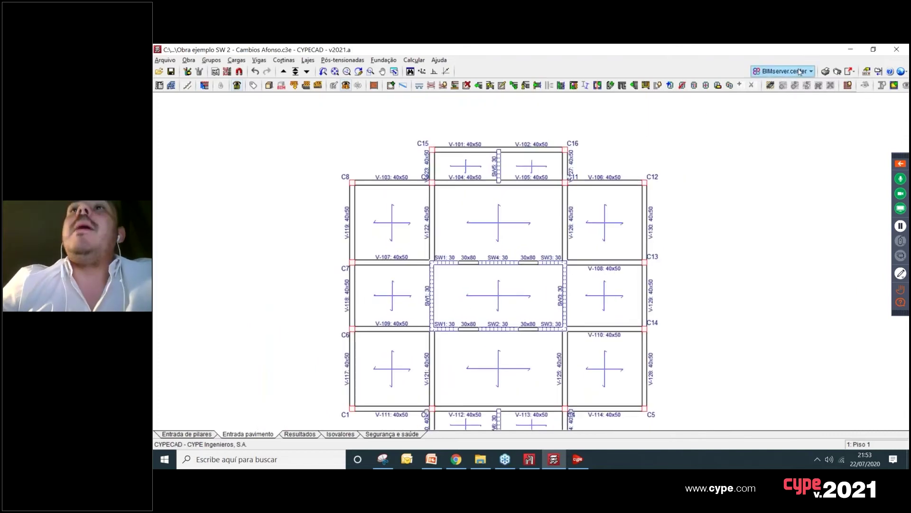
pyautogui.scroll(-2, 672, 369)
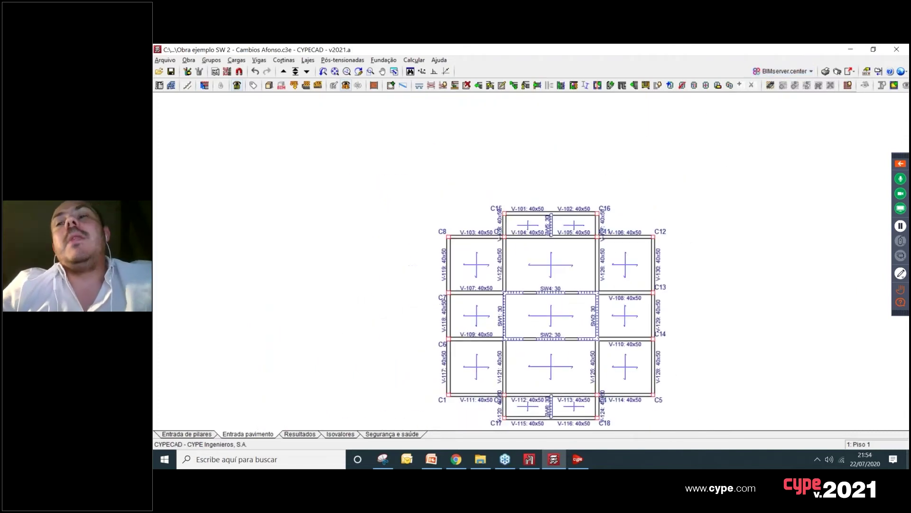
# Step: Switch to StruBIM Shear Walls from the desktop and open the Example_01 project from the supplied examples
pyautogui.hotkey('alt', 'Tab')
pyautogui.press('super+d')
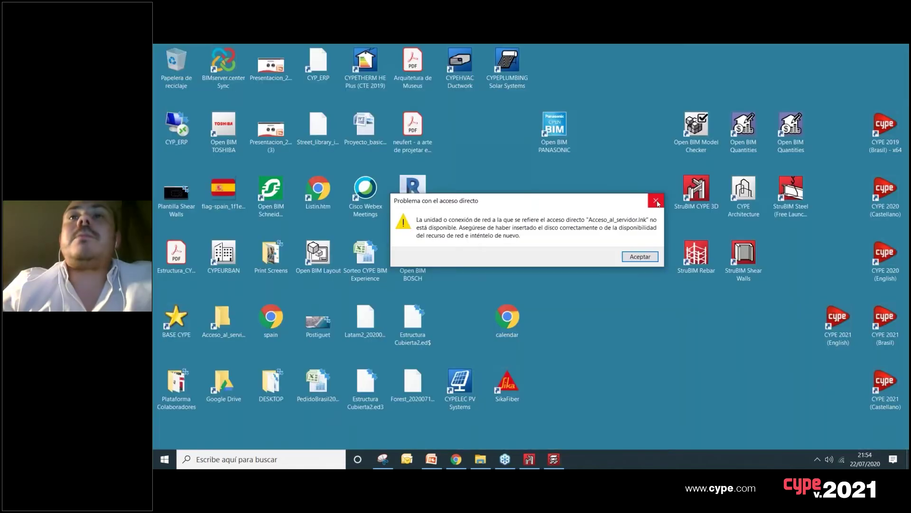
pyautogui.click(656, 201)
pyautogui.click(680, 337)
pyautogui.doubleClick(749, 266)
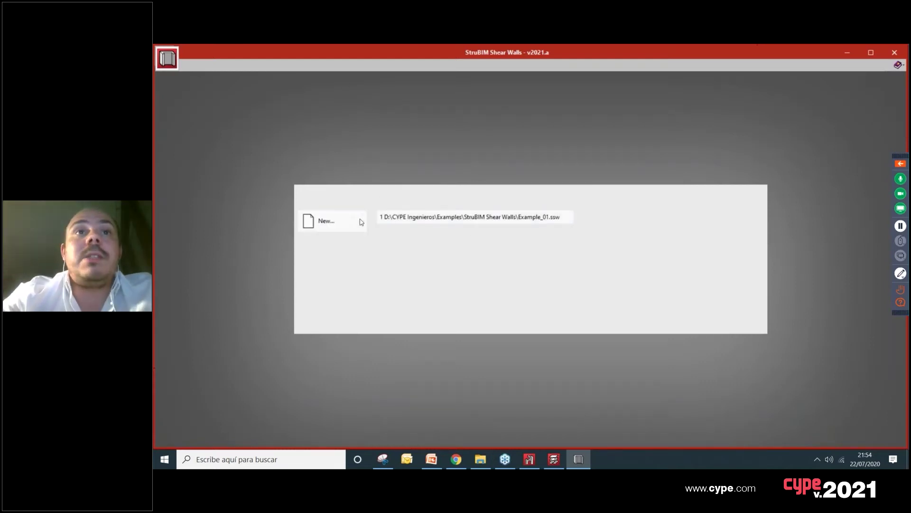
pyautogui.click(332, 295)
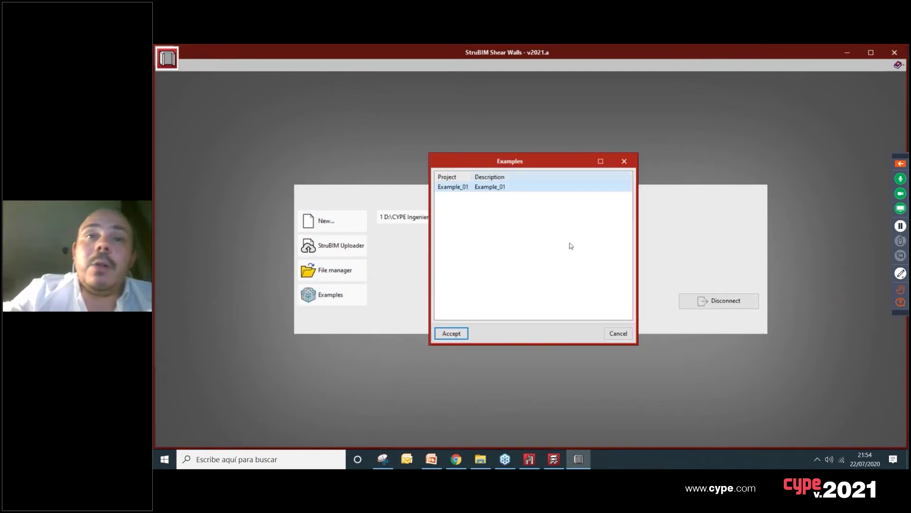
pyautogui.press('Return')
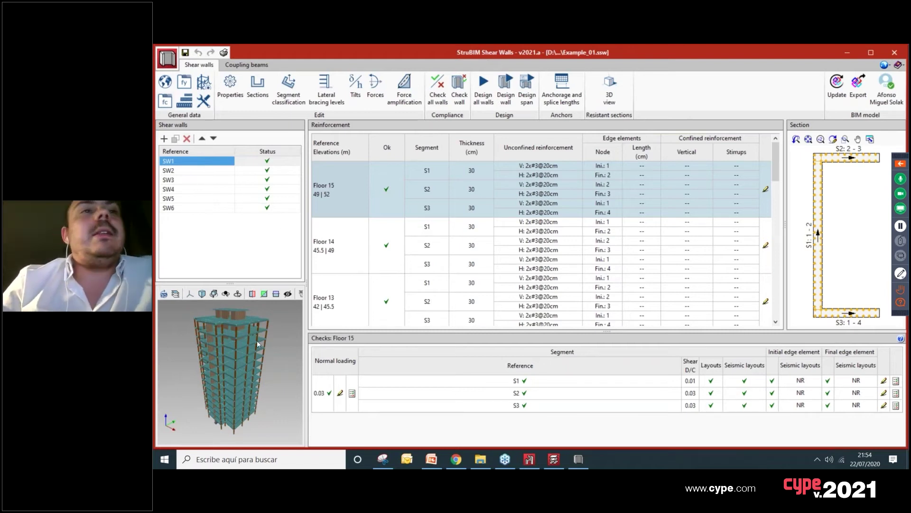
# Step: Examine the building's walls and floors up close in the 3D model of Example_01
pyautogui.scroll(5, 257, 340)
pyautogui.scroll(8, 230, 345)
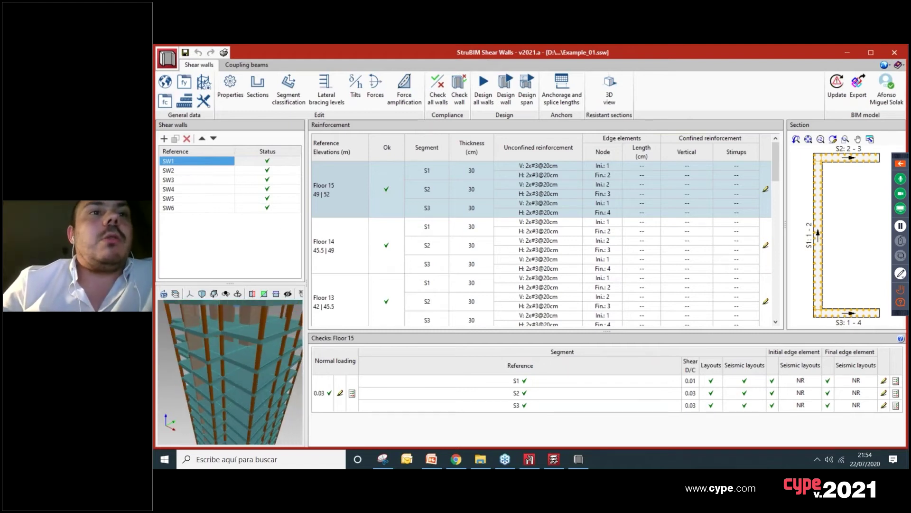
# Step: Enlarge the 3D view and examine the shear walls inside the building model
pyautogui.scroll(2, 238, 366)
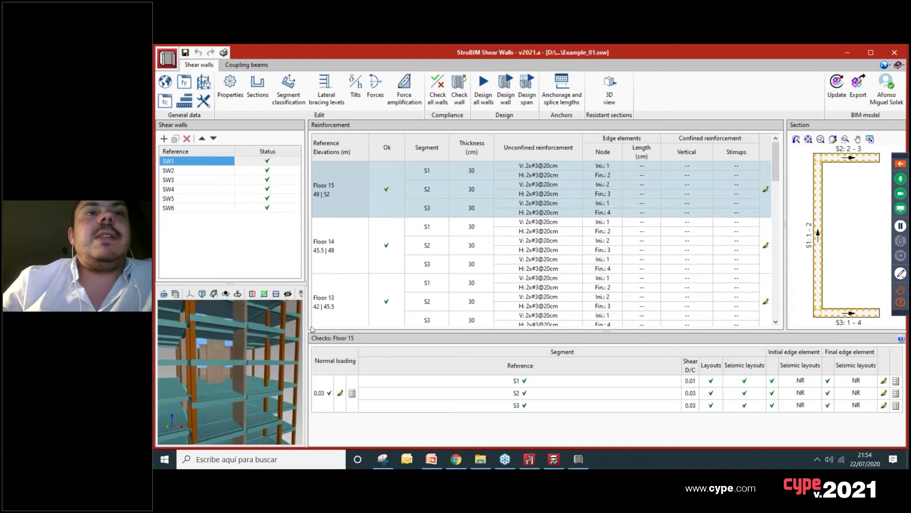
pyautogui.moveTo(307, 328); pyautogui.dragTo(439, 329)
pyautogui.moveTo(297, 284); pyautogui.dragTo(303, 240)
pyautogui.scroll(6, 250, 320)
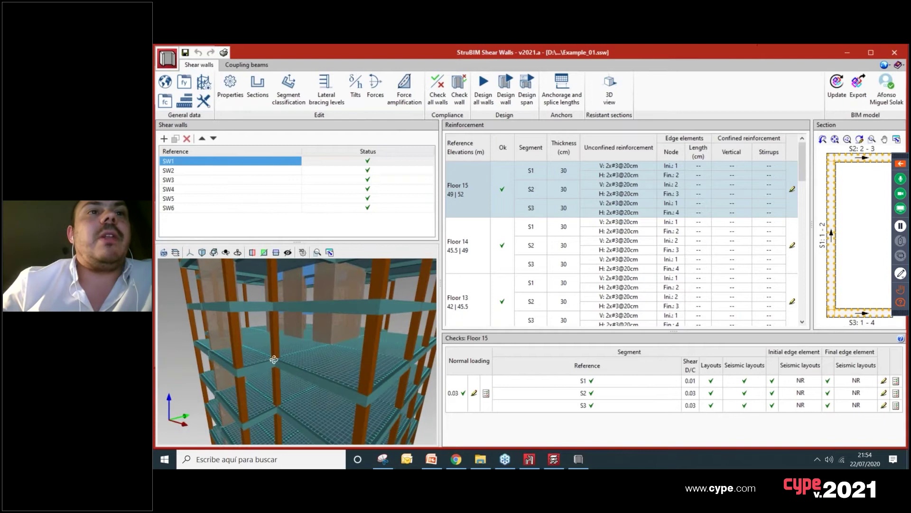
pyautogui.scroll(5, 251, 320)
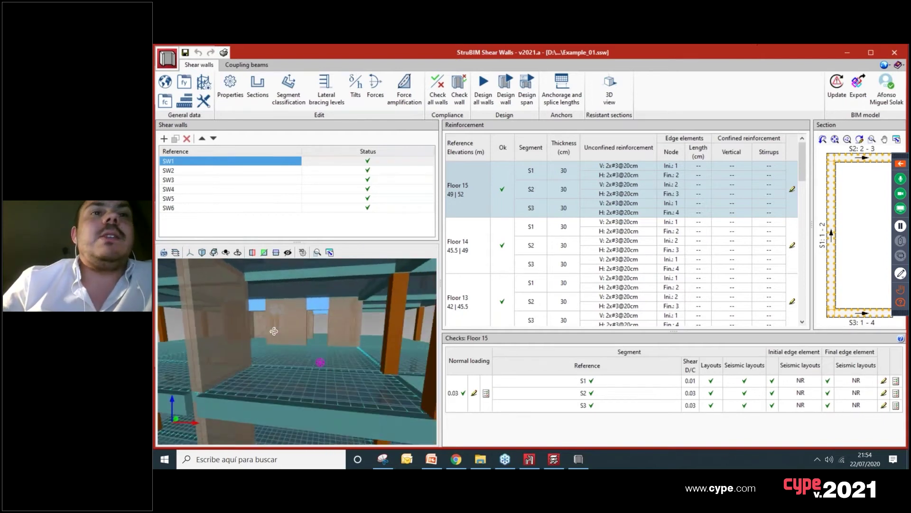
pyautogui.scroll(-7, 287, 336)
pyautogui.moveTo(289, 328)
pyautogui.mouseDown(button='middle')
pyautogui.moveTo(318, 336)
pyautogui.moveTo(304, 323)
pyautogui.mouseUp(button='middle')
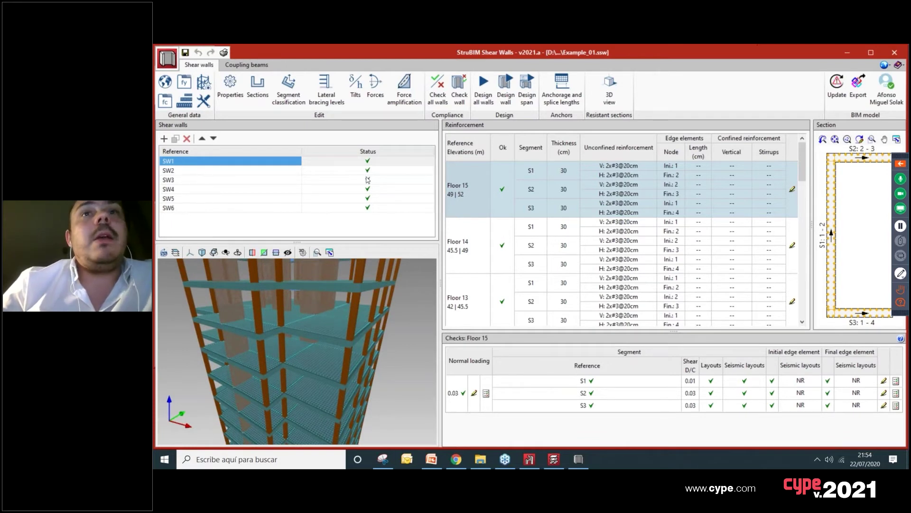
# Step: Widen the Section view and review wall SW1's reinforcement and checks from Floor 14 down to Floor 6
pyautogui.moveTo(735, 223); pyautogui.dragTo(635, 221)
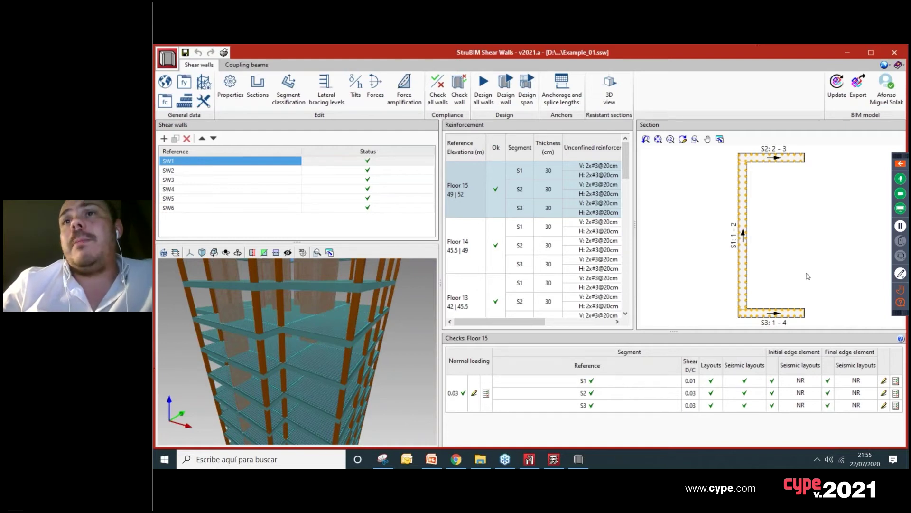
pyautogui.click(467, 246)
pyautogui.click(469, 292)
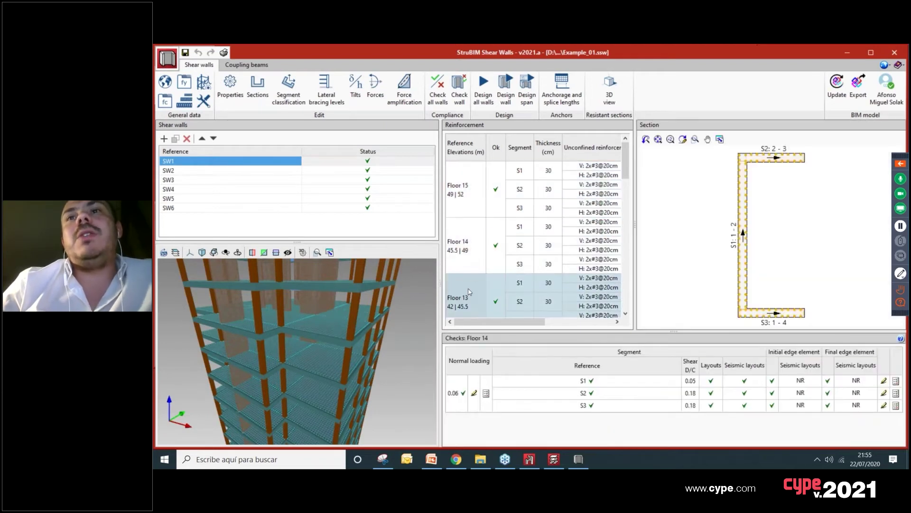
pyautogui.click(470, 291)
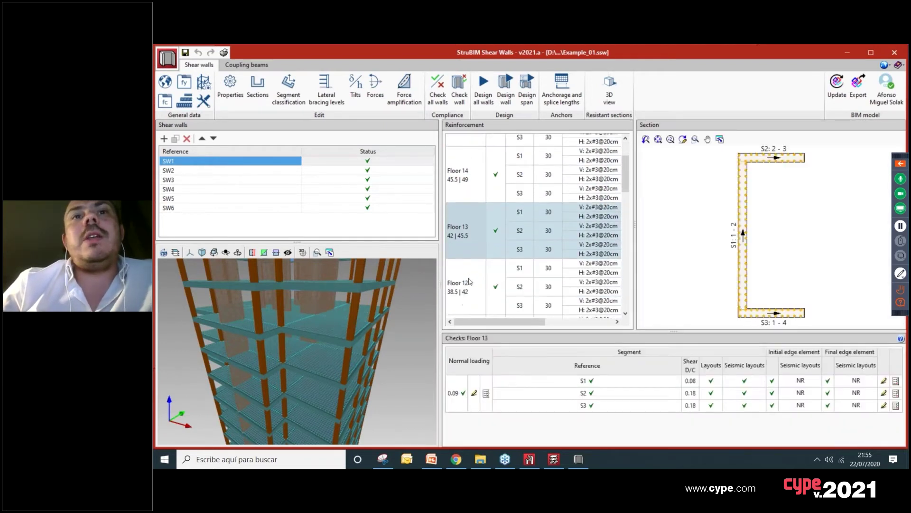
pyautogui.click(469, 282)
pyautogui.click(476, 285)
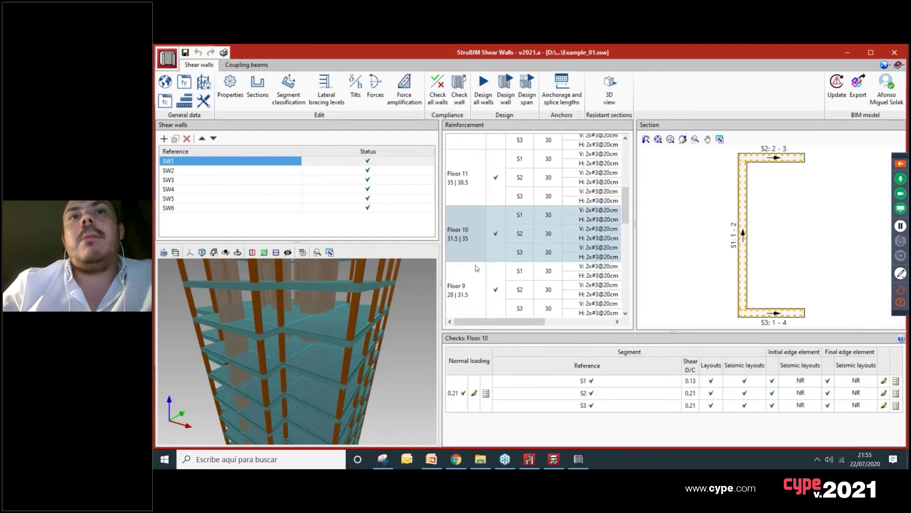
pyautogui.click(477, 272)
pyautogui.click(476, 274)
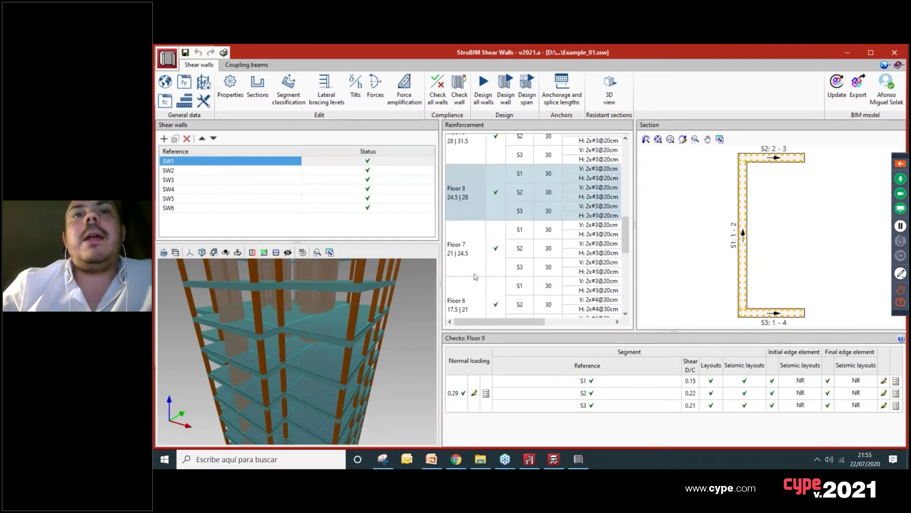
pyautogui.click(475, 275)
pyautogui.click(479, 265)
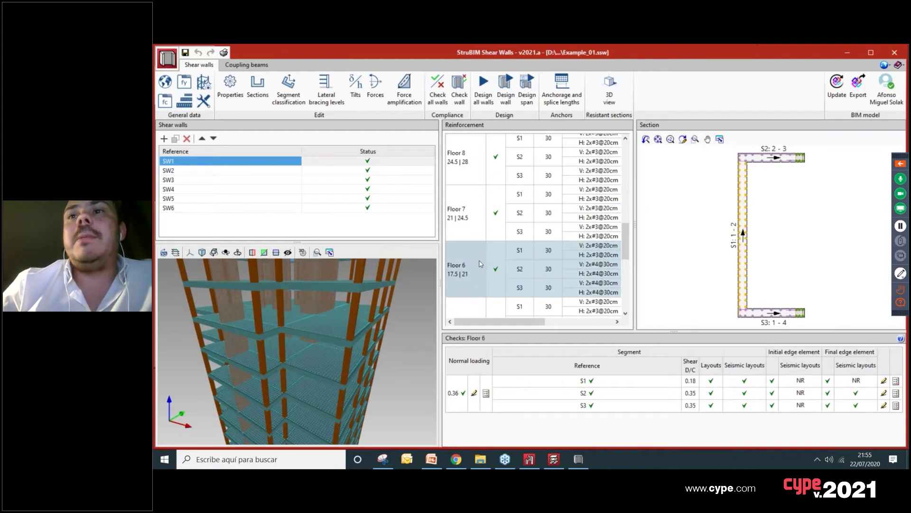
# Step: Examine the edge element bars and stirrups at the free end of segment S3 in the Floor 6 section
pyautogui.scroll(-2, 523, 247)
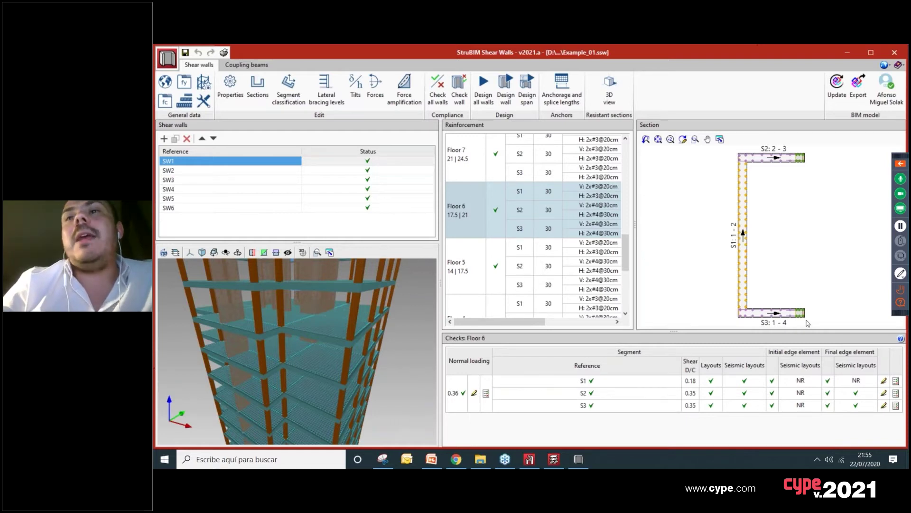
pyautogui.scroll(3, 806, 322)
pyautogui.scroll(3, 792, 256)
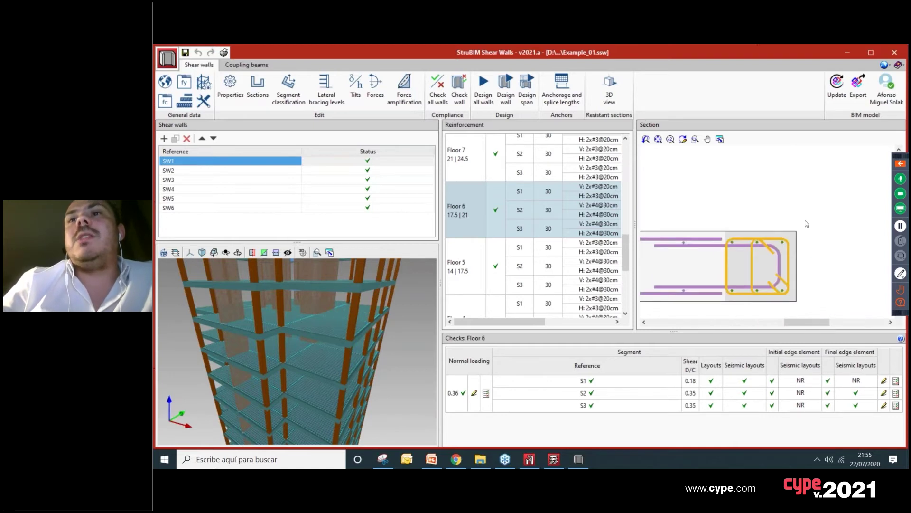
pyautogui.scroll(-3, 803, 235)
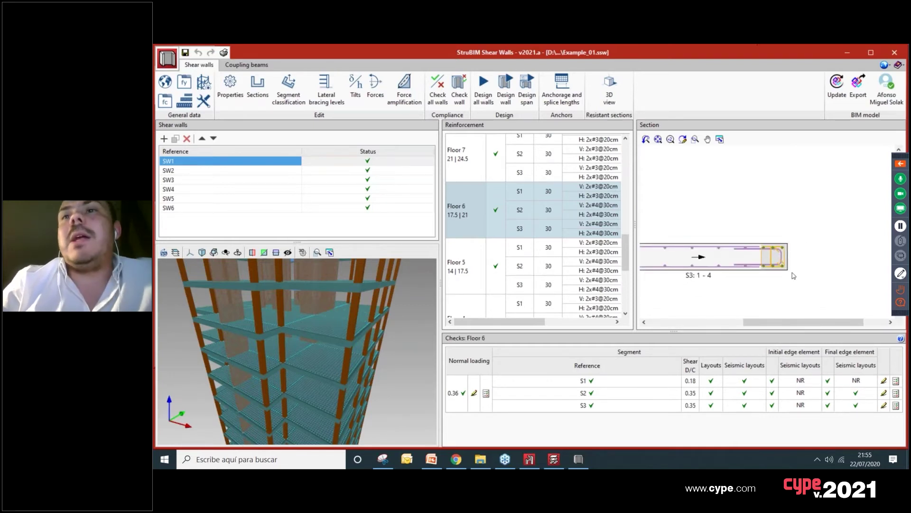
pyautogui.scroll(2, 771, 249)
pyautogui.scroll(-3, 774, 259)
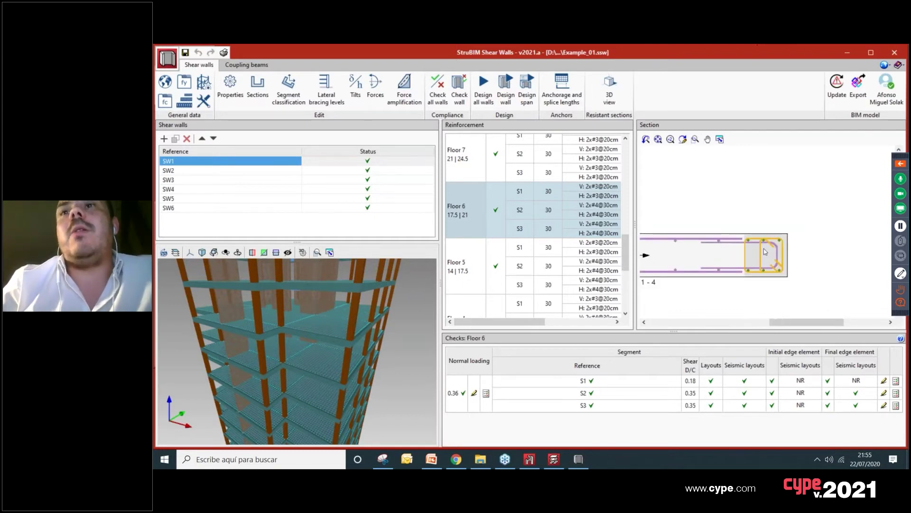
pyautogui.scroll(-3, 770, 252)
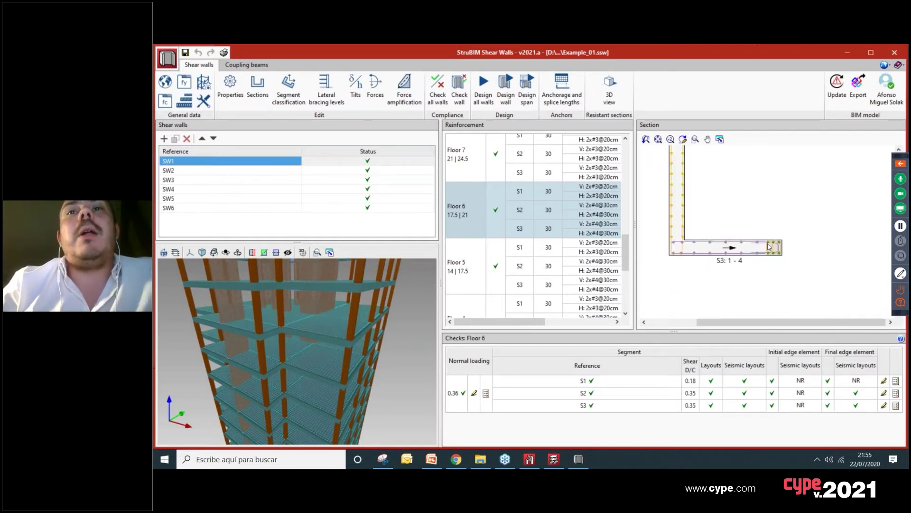
# Step: Review SW1's section reinforcement and checks floor by floor from Floor 5 down to Floor 1
pyautogui.click(466, 259)
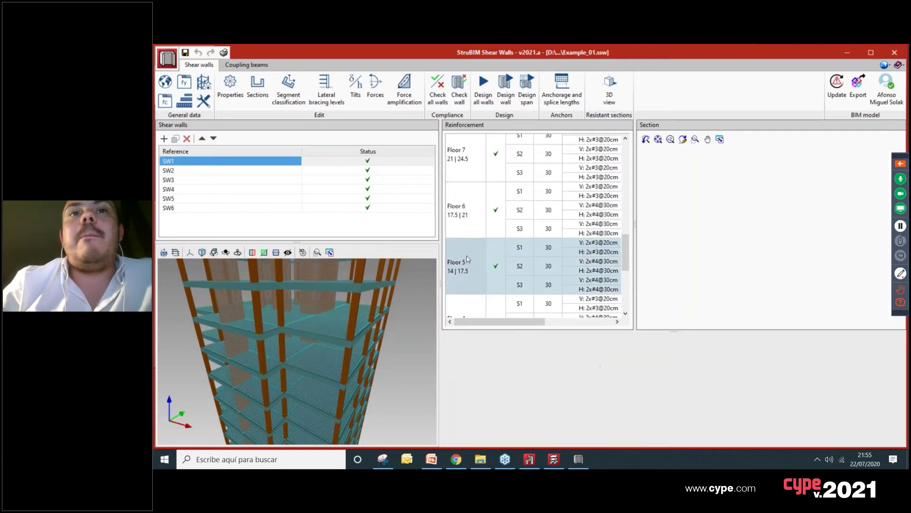
pyautogui.scroll(-2, 466, 259)
pyautogui.click(465, 271)
pyautogui.scroll(-1, 465, 271)
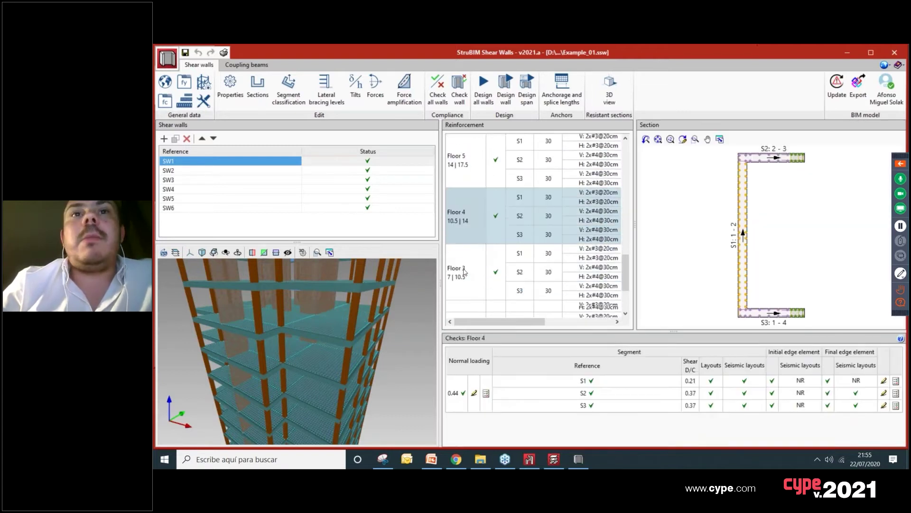
pyautogui.click(465, 272)
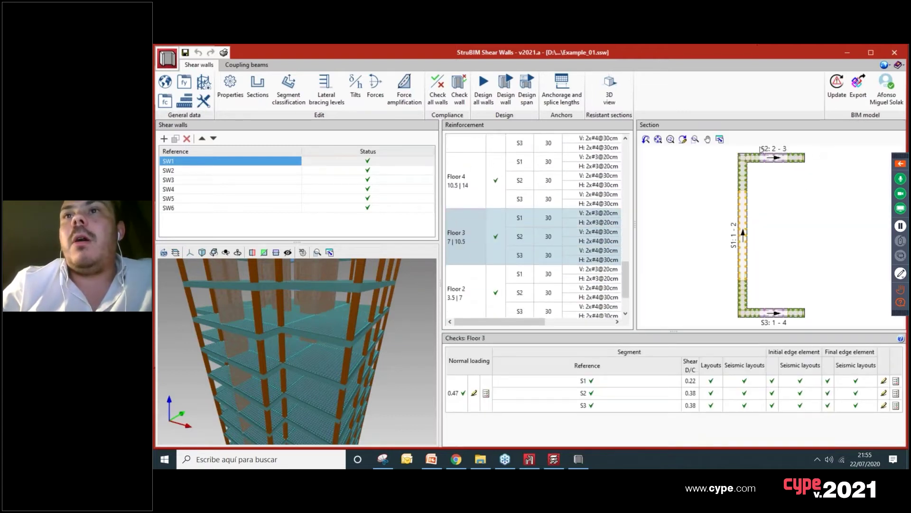
pyautogui.scroll(-1, 499, 269)
pyautogui.click(499, 268)
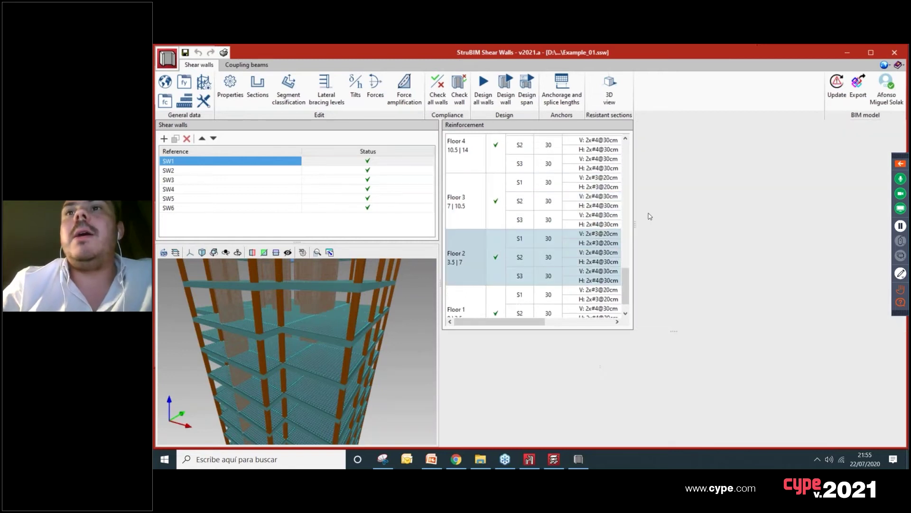
pyautogui.scroll(-1, 475, 299)
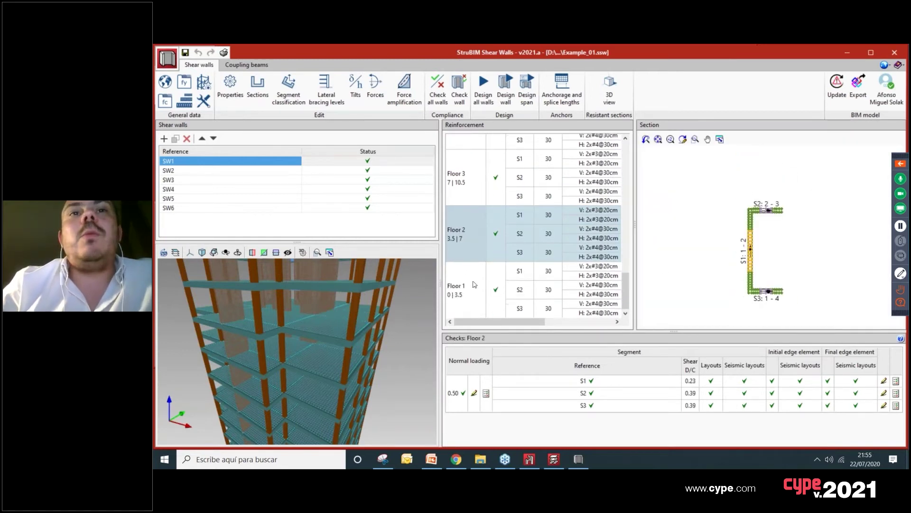
pyautogui.click(475, 285)
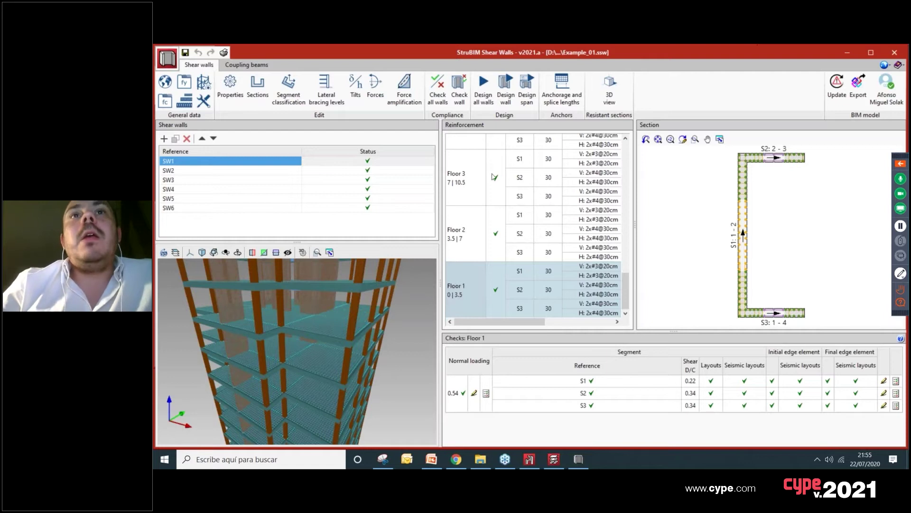
pyautogui.click(528, 98)
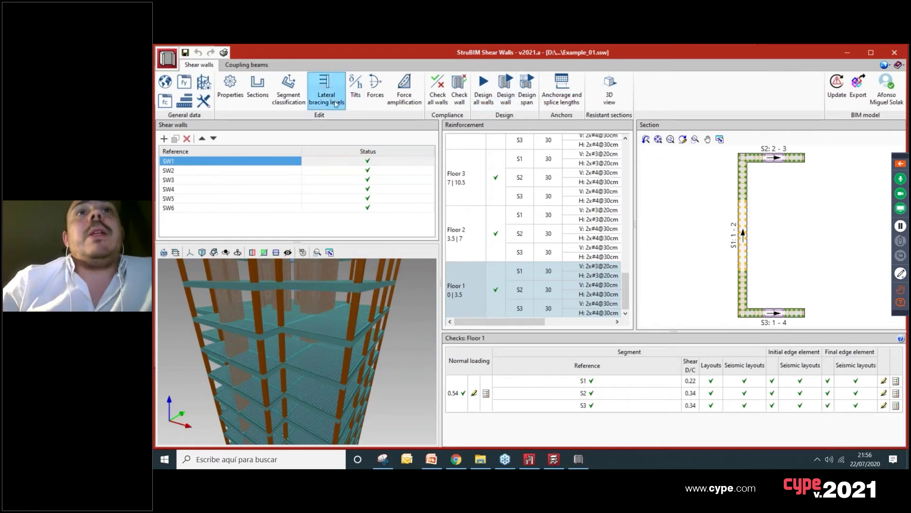
# Step: Open the forces table of wall SW1, examine the load combinations at the span bases and tops, and close it
pyautogui.click(375, 91)
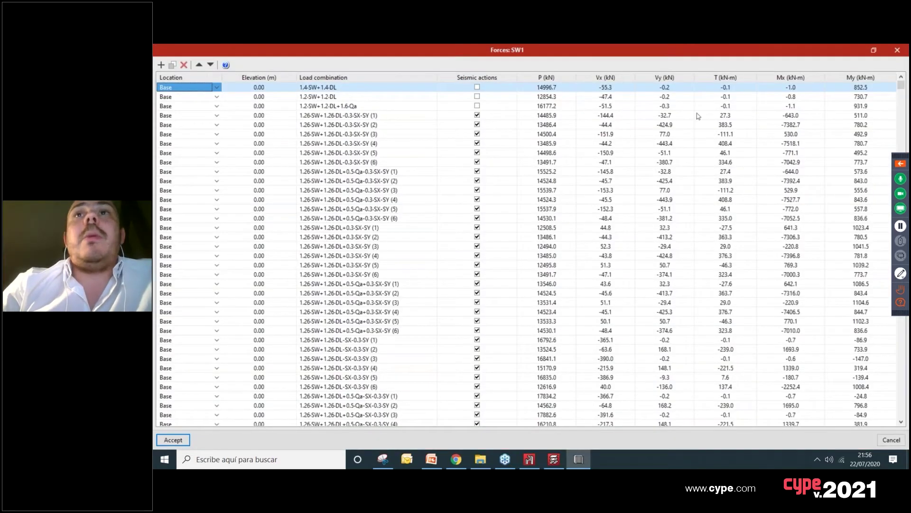
pyautogui.scroll(-2, 226, 138)
pyautogui.scroll(2, 266, 144)
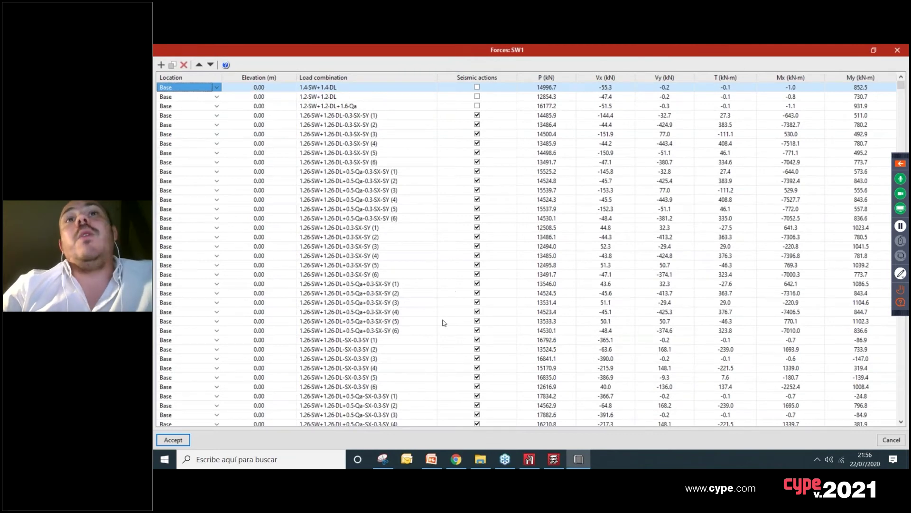
pyautogui.scroll(-20, 410, 201)
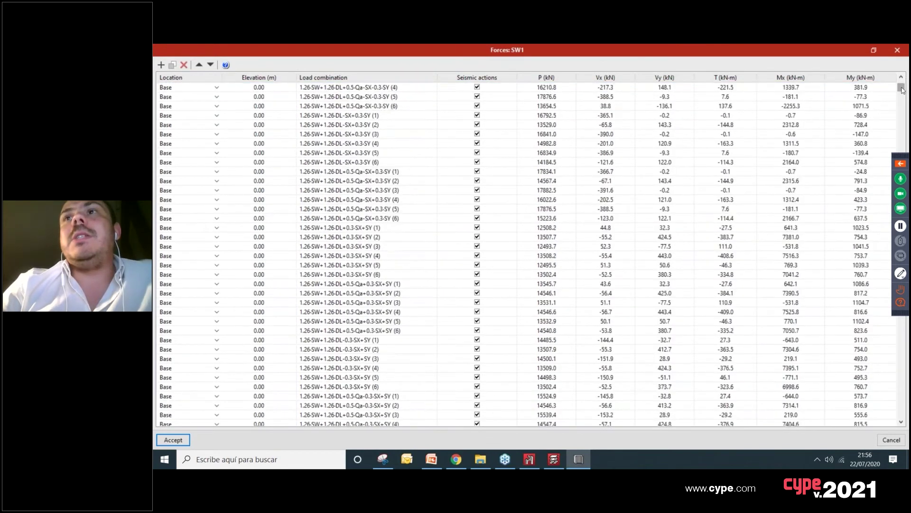
pyautogui.moveTo(907, 300); pyautogui.dragTo(906, 385)
pyautogui.scroll(-12, 373, 230)
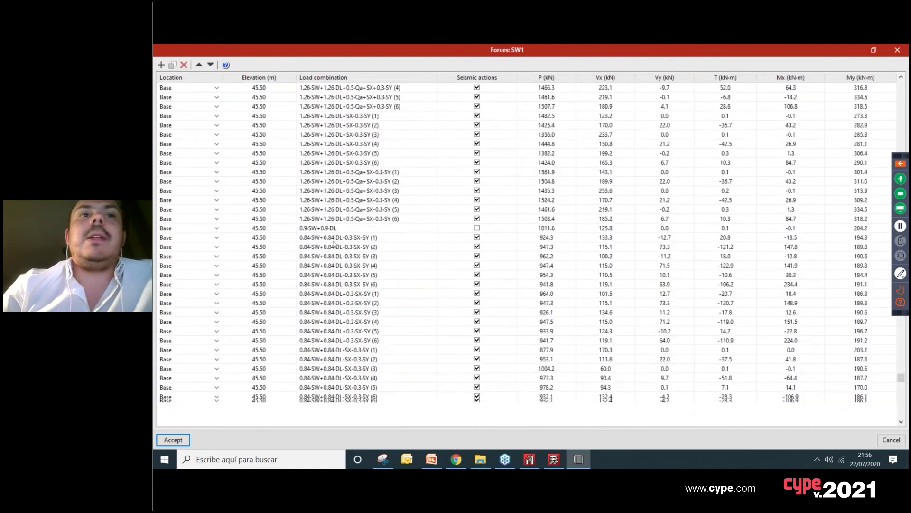
pyautogui.scroll(-20, 372, 229)
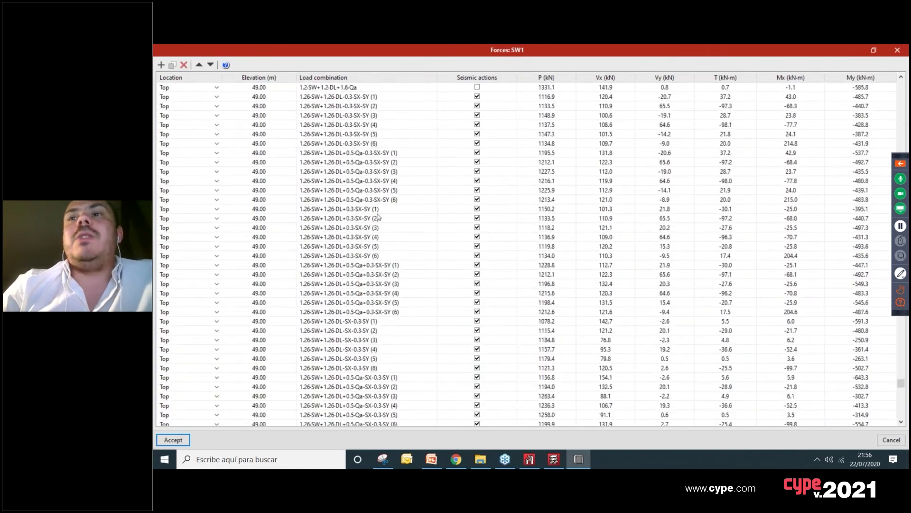
pyautogui.scroll(20, 545, 238)
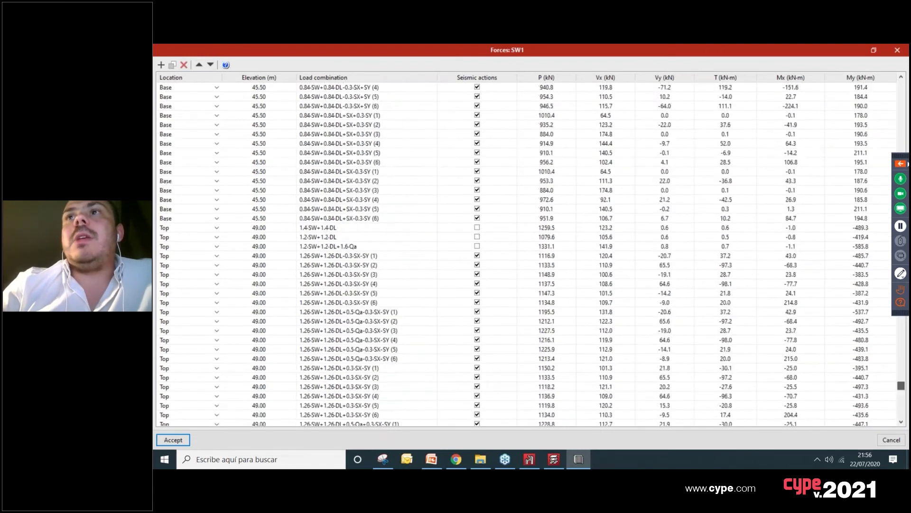
pyautogui.click(897, 50)
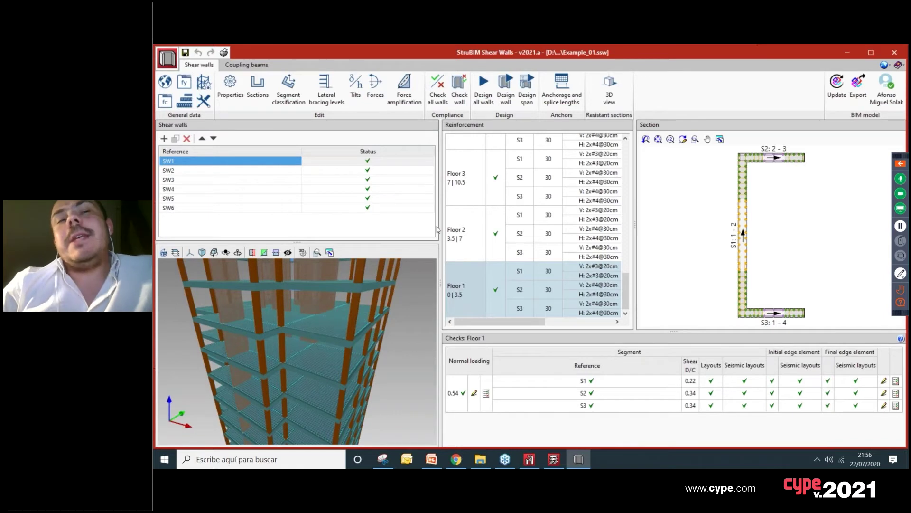
# Step: Display the coupling beams and open beam SW2 - SW4 on Floor 3 to examine its reinforcement
pyautogui.click(233, 67)
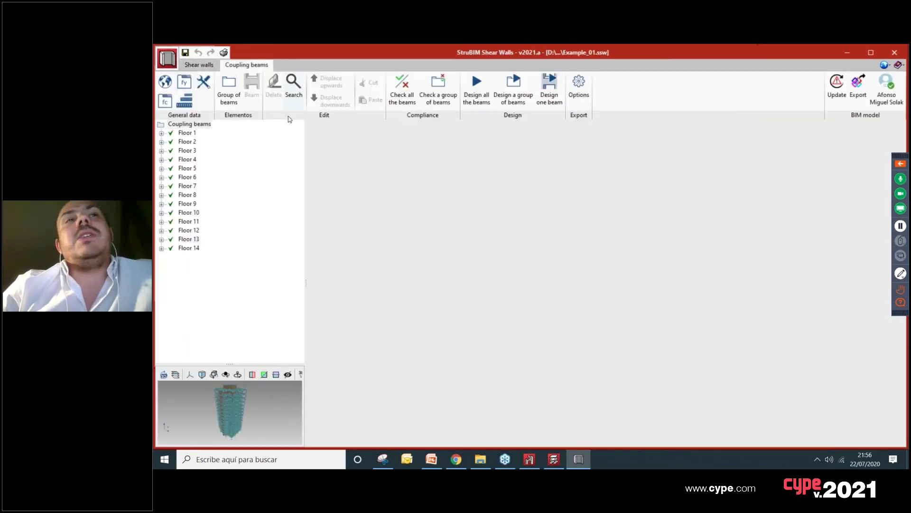
pyautogui.click(161, 151)
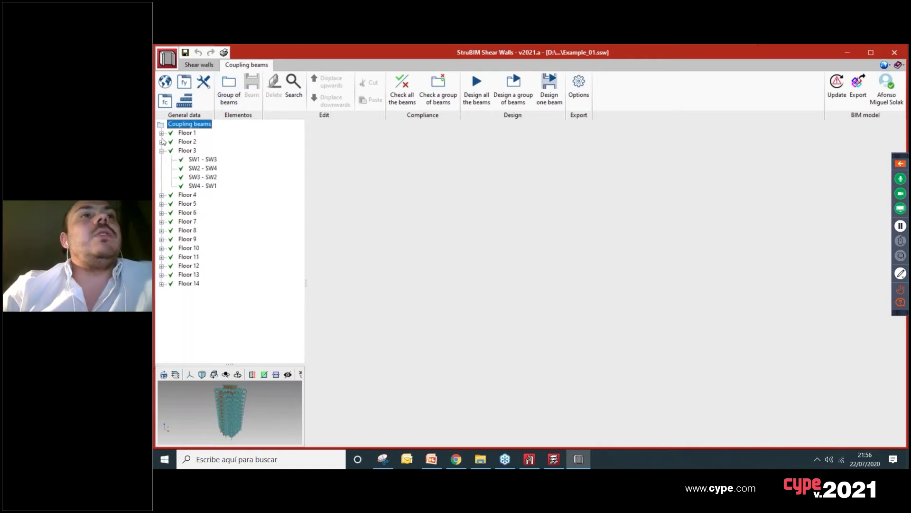
pyautogui.click(193, 169)
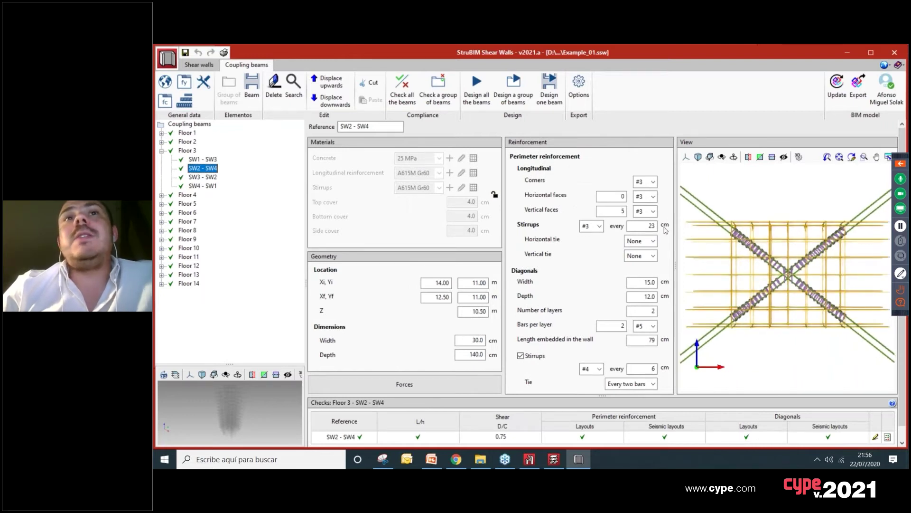
# Step: Open coupling beam SW2 - SW4 on Floor 1, examine its detailed checks report enlarged, and close the report
pyautogui.click(162, 134)
pyautogui.click(194, 143)
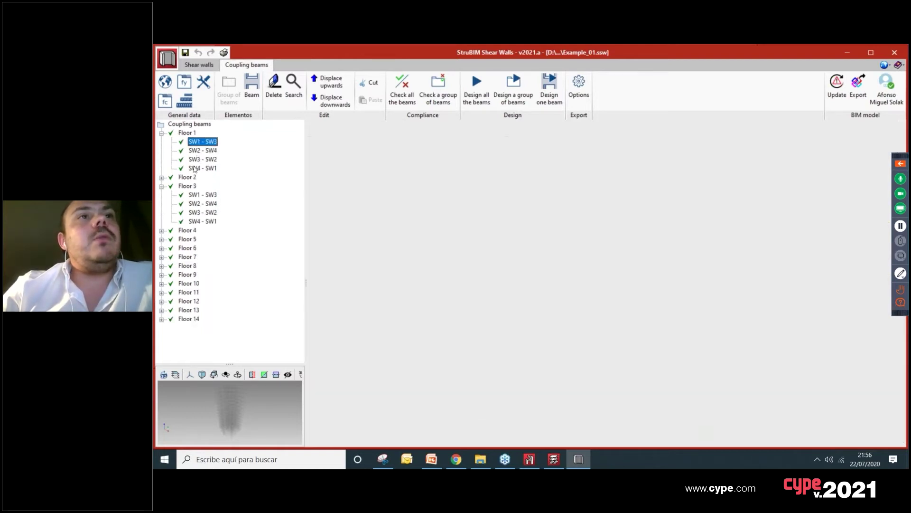
pyautogui.click(202, 150)
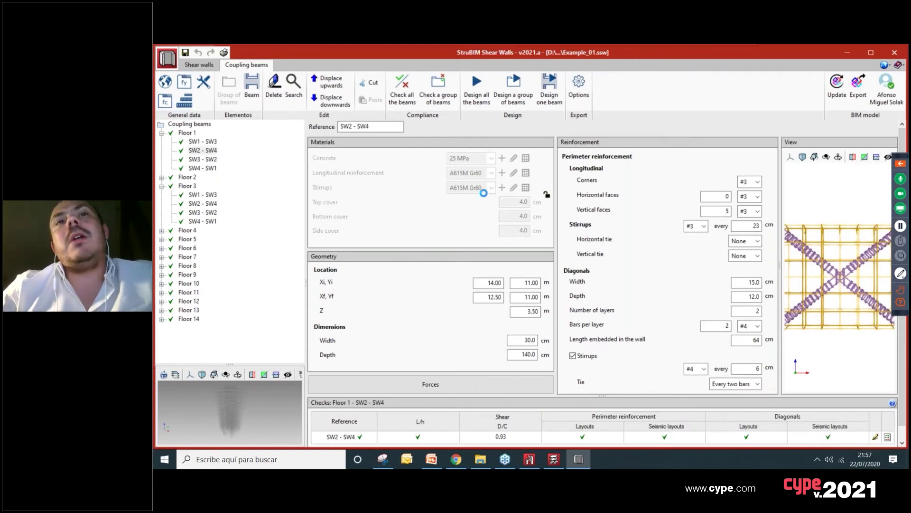
pyautogui.scroll(-5, 588, 195)
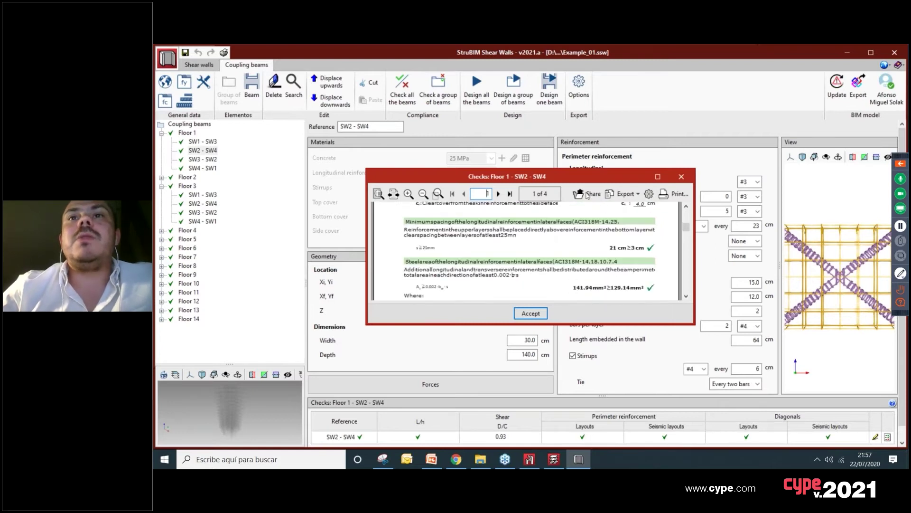
pyautogui.click(658, 176)
pyautogui.scroll(-5, 658, 176)
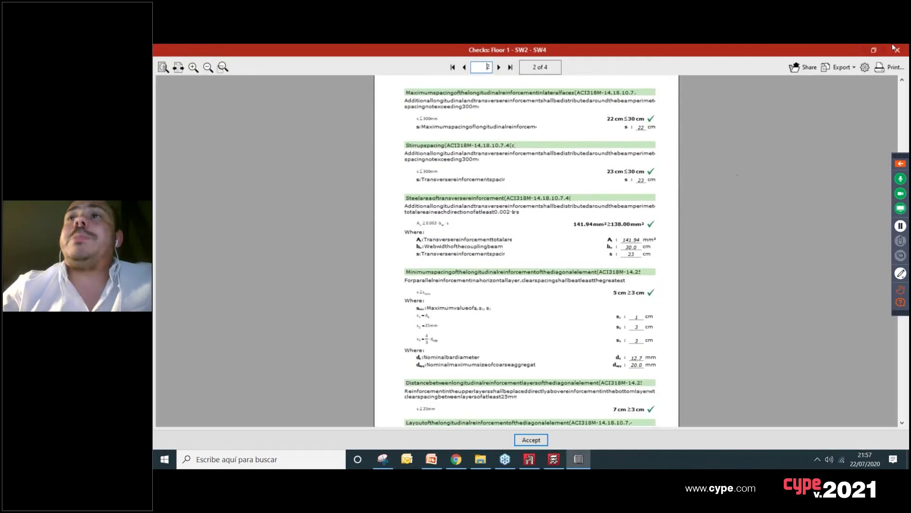
pyautogui.click(898, 49)
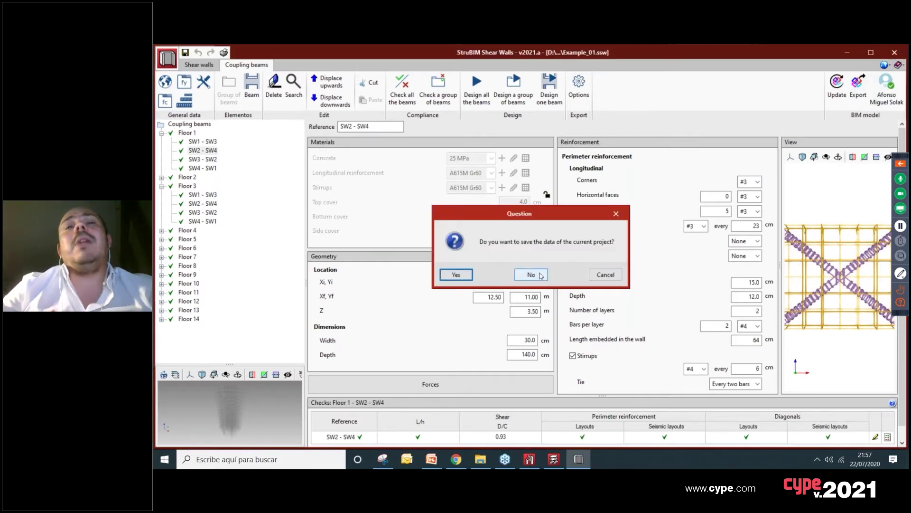
# Step: Close the shear walls project without saving and open the Ejemplo 01 project in StruBIM Rebar
pyautogui.click(532, 275)
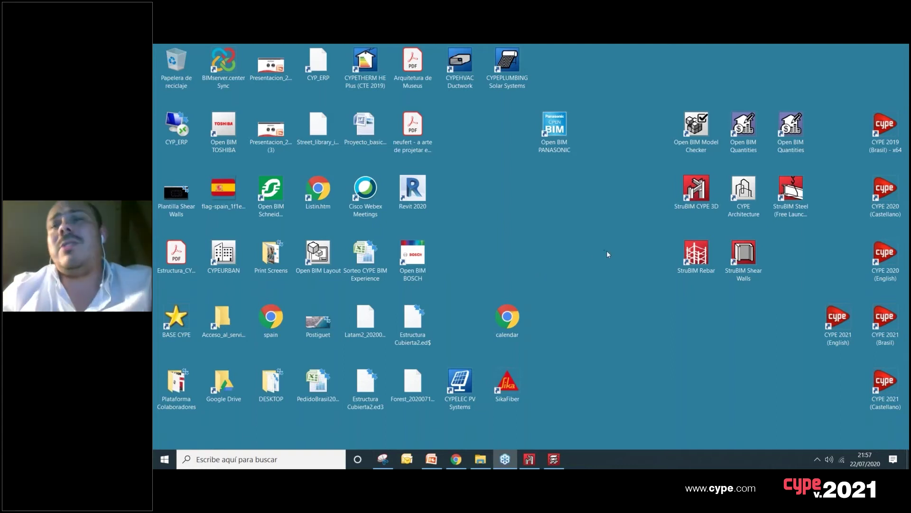
pyautogui.doubleClick(697, 257)
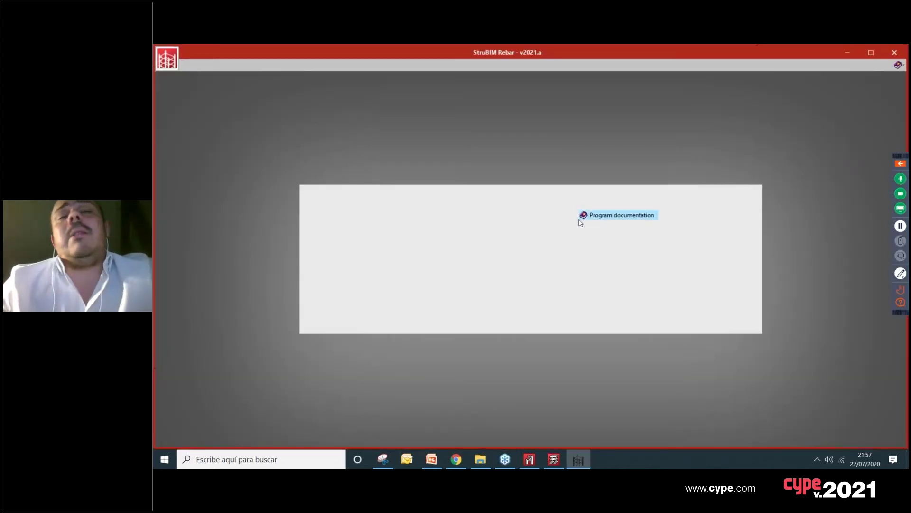
pyautogui.click(456, 217)
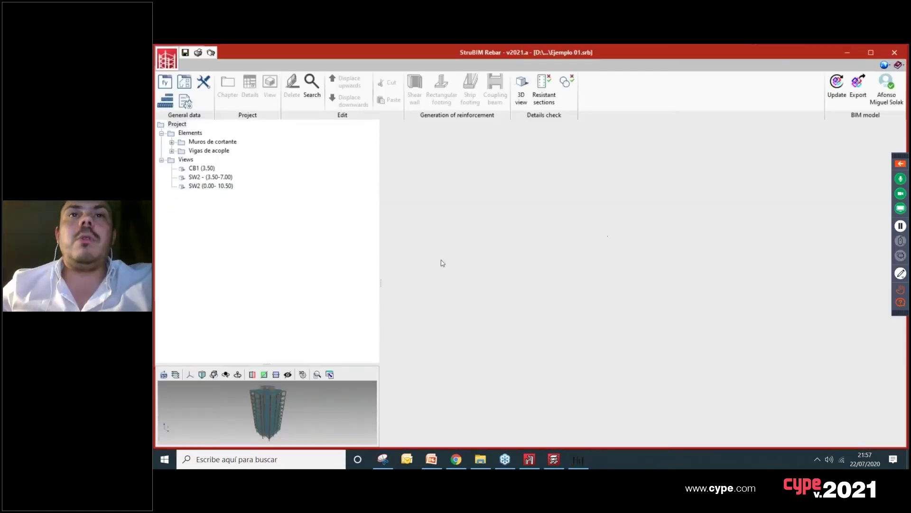
# Step: Open coupling beam CB4 (3.50) under Vigas de acople and examine its stirrups and diagonal bars in 3D
pyautogui.click(172, 151)
pyautogui.click(212, 159)
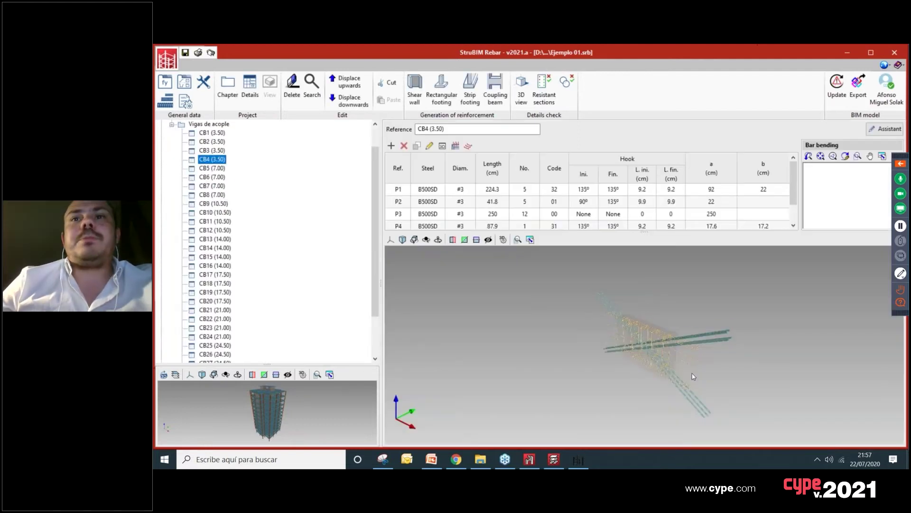
pyautogui.scroll(10, 719, 339)
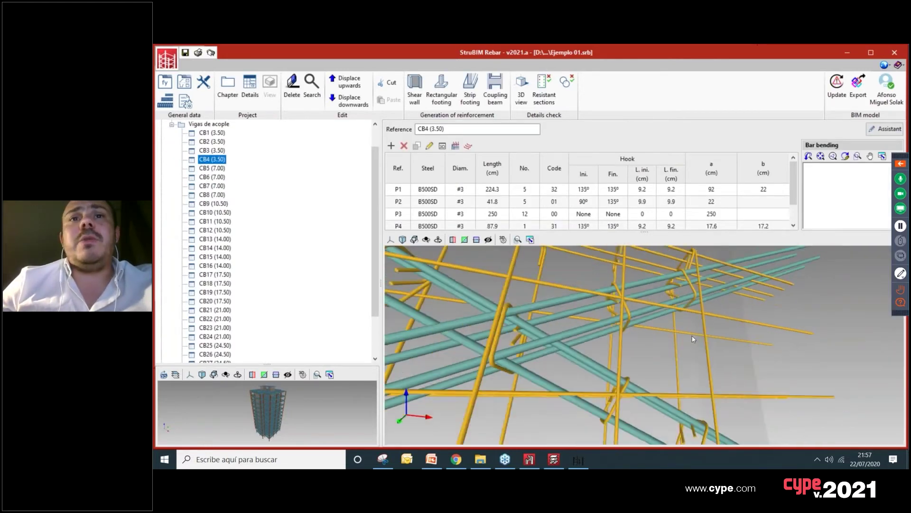
pyautogui.moveTo(674, 338); pyautogui.dragTo(688, 379, button='middle')
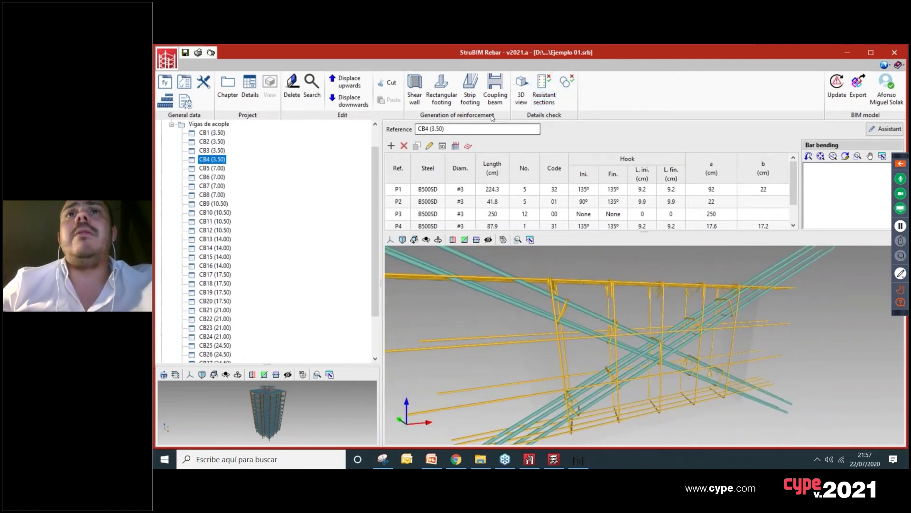
# Step: Open the 3D view of the whole project and examine the tower's wall and coupling beam reinforcement from several angles
pyautogui.click(522, 85)
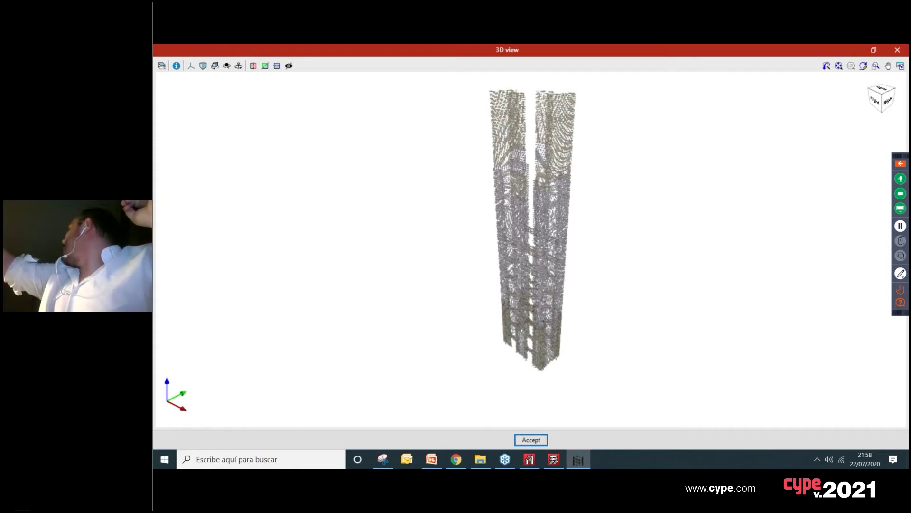
pyautogui.scroll(5, 540, 240)
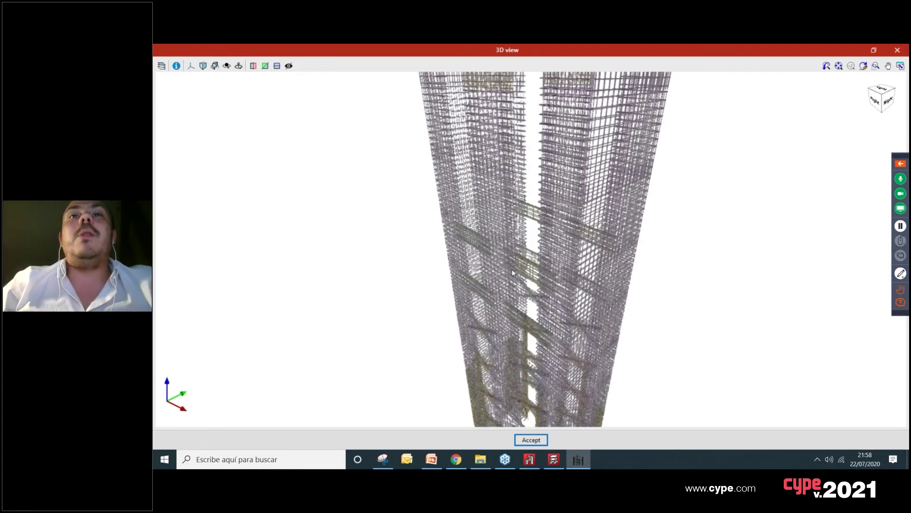
pyautogui.scroll(3, 512, 272)
pyautogui.scroll(-3, 517, 266)
pyautogui.scroll(3, 522, 259)
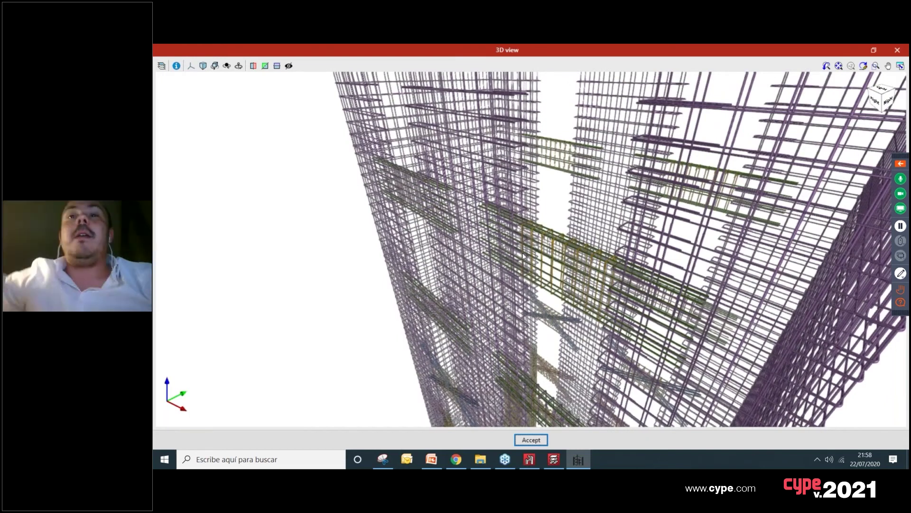
pyautogui.scroll(-4, 561, 314)
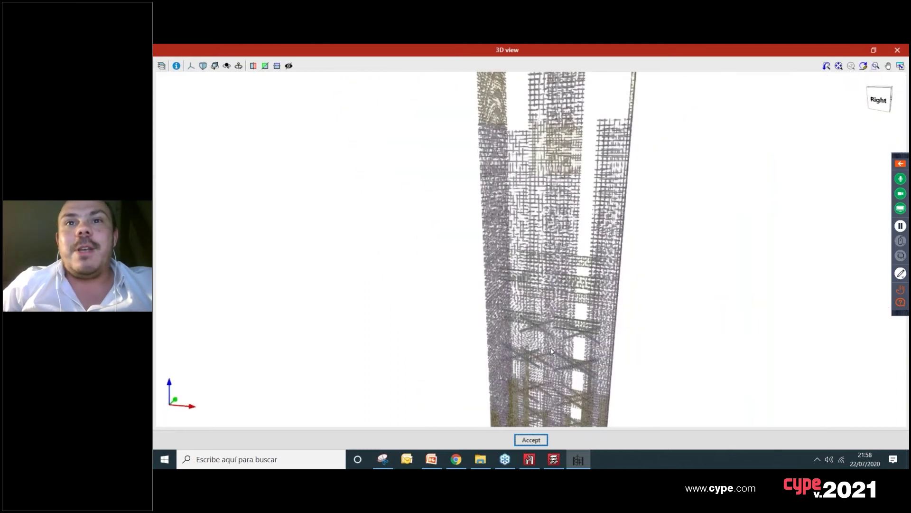
pyautogui.scroll(4, 553, 342)
pyautogui.scroll(-5, 552, 352)
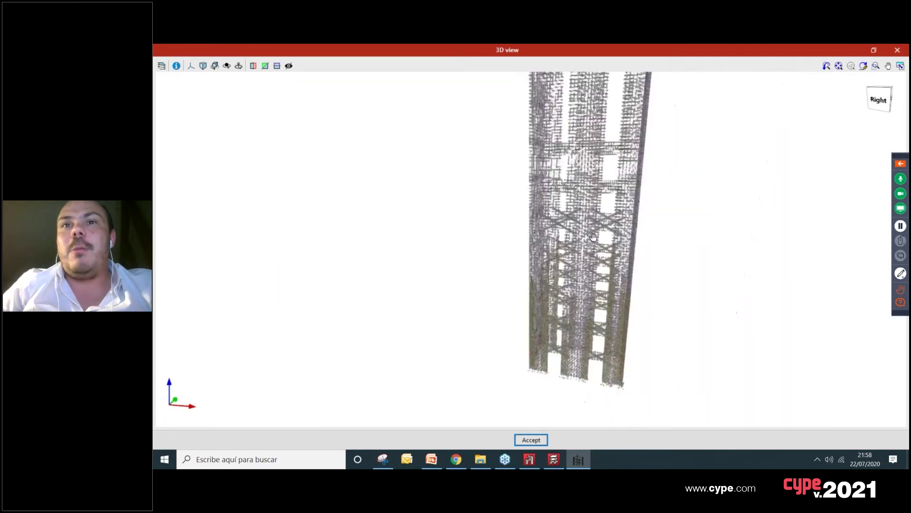
# Step: Set the 3D view to the XZ elevation with orthographic projection
pyautogui.click(191, 66)
pyautogui.click(216, 83)
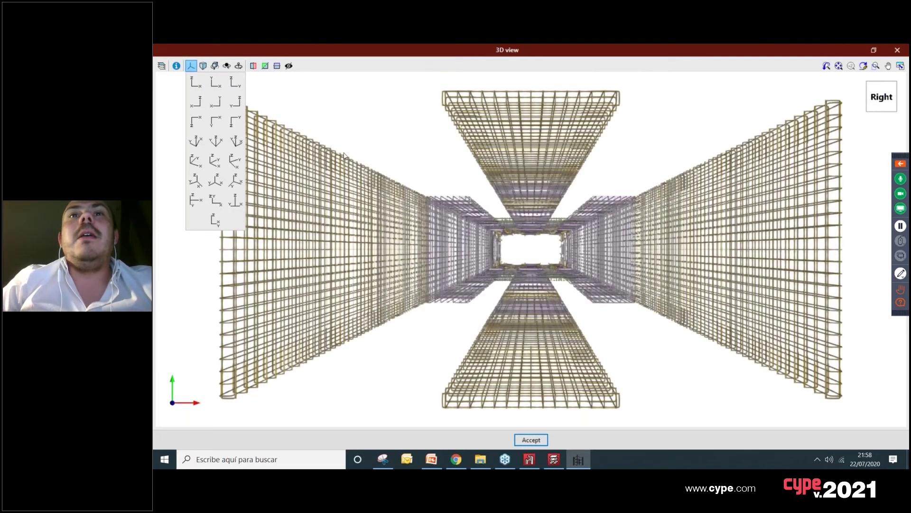
pyautogui.click(196, 83)
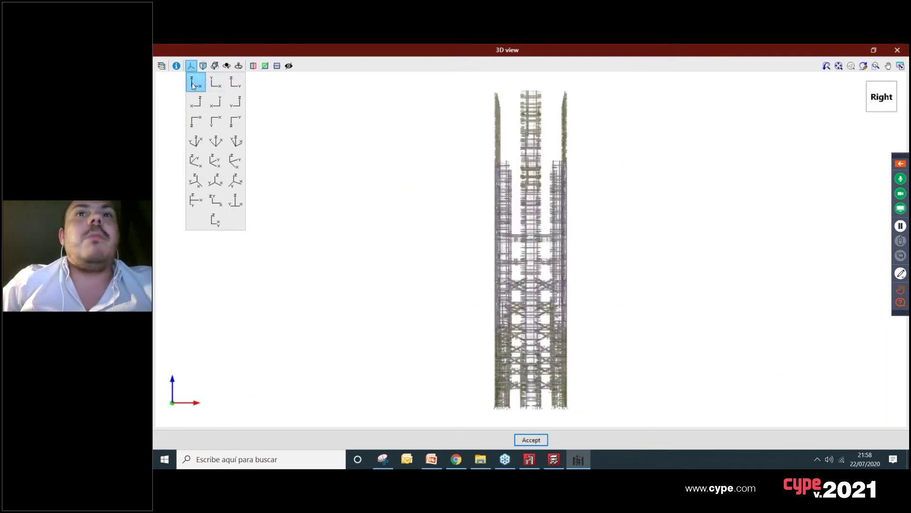
pyautogui.click(203, 66)
# Step: Examine the diagonal bars of the coupling beams and the wall edge reinforcement on the lower floors in elevation
pyautogui.scroll(6, 576, 363)
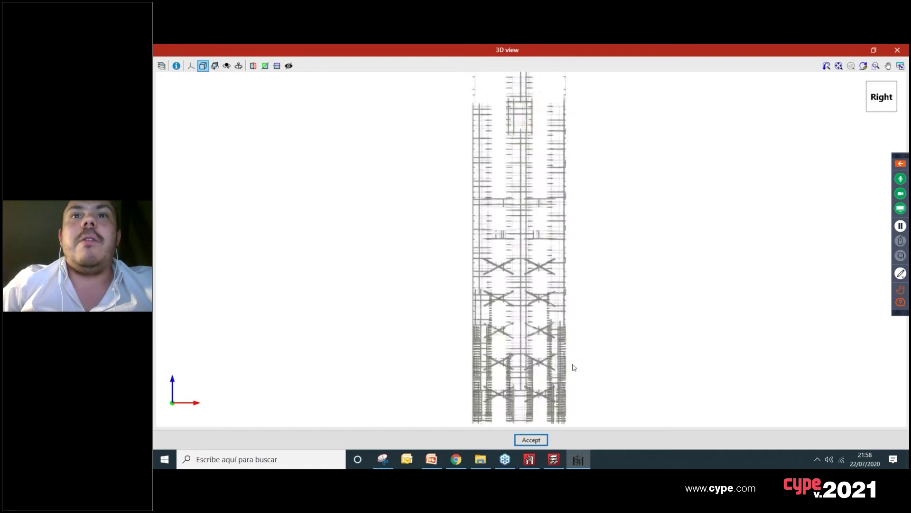
pyautogui.scroll(3, 523, 285)
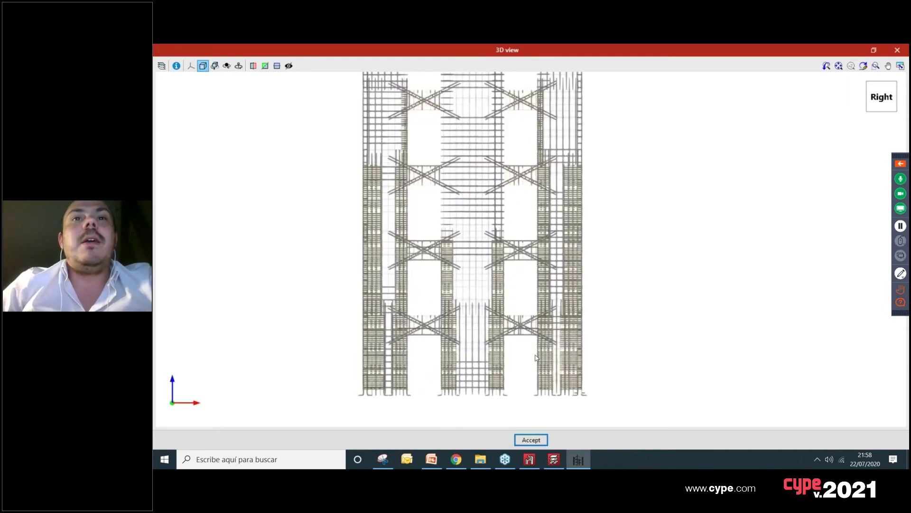
pyautogui.moveTo(519, 126); pyautogui.dragTo(504, 233, button='middle')
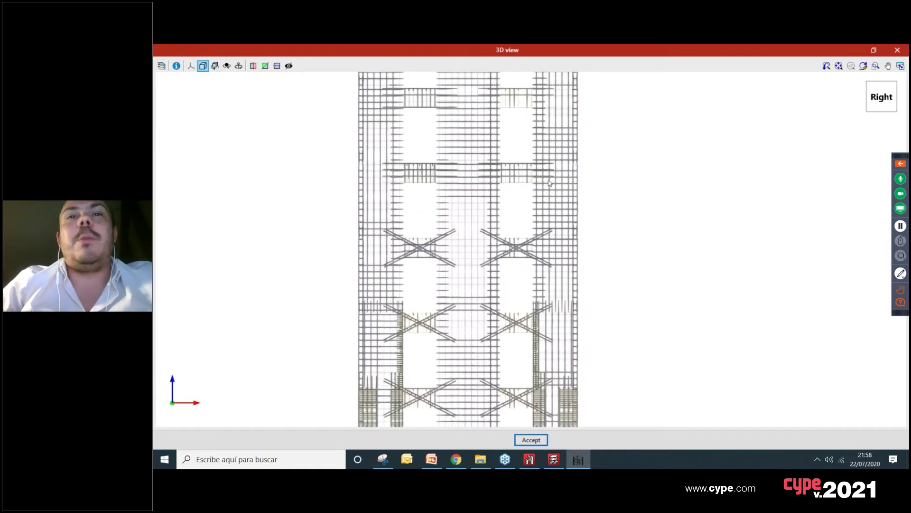
pyautogui.scroll(1, 527, 172)
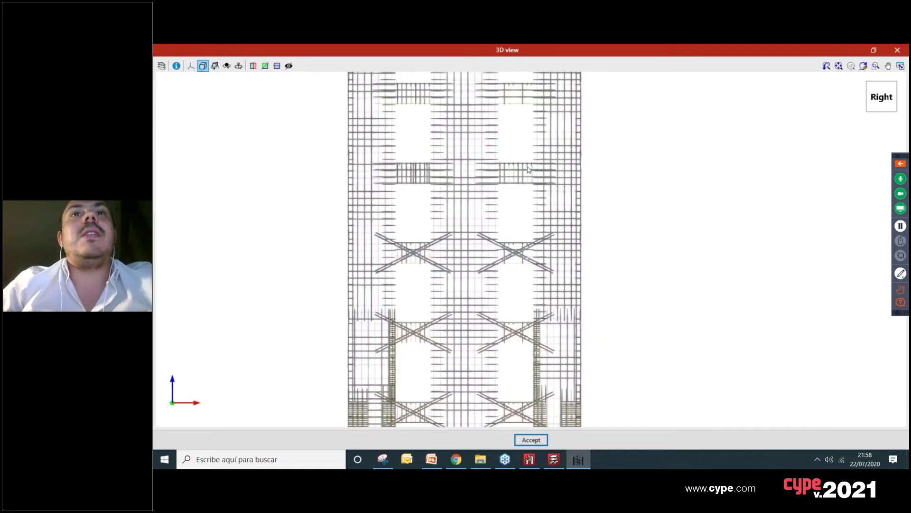
pyautogui.moveTo(504, 292); pyautogui.dragTo(509, 145, button='middle')
pyautogui.scroll(-1, 515, 281)
pyautogui.scroll(5, 589, 312)
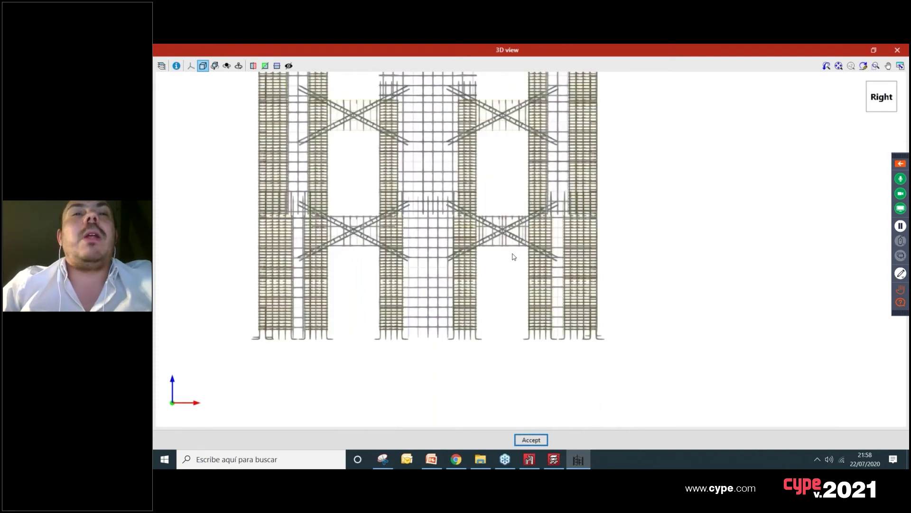
pyautogui.scroll(1, 513, 257)
pyautogui.scroll(-1, 420, 266)
pyautogui.scroll(3, 427, 185)
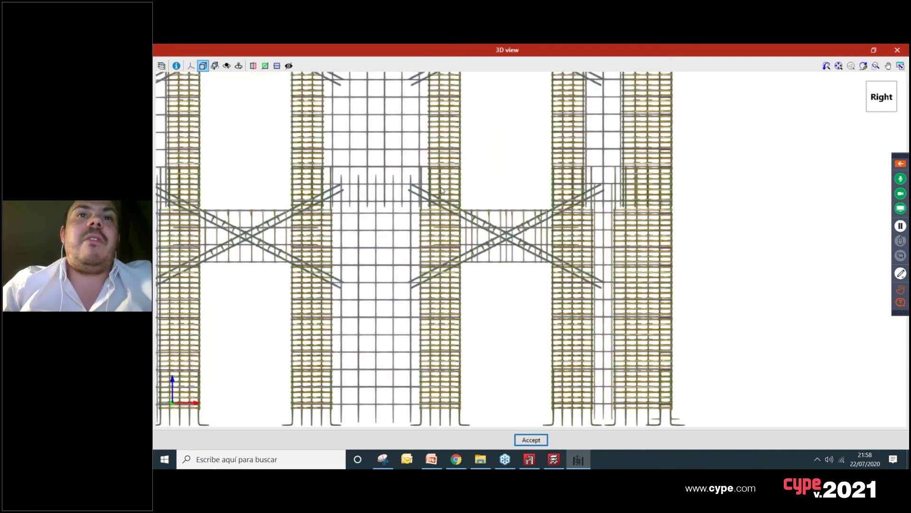
# Step: Follow the wall and coupling beam reinforcement up to the top of the tower, and close the 3D view
pyautogui.scroll(-3, 441, 191)
pyautogui.scroll(2, 441, 191)
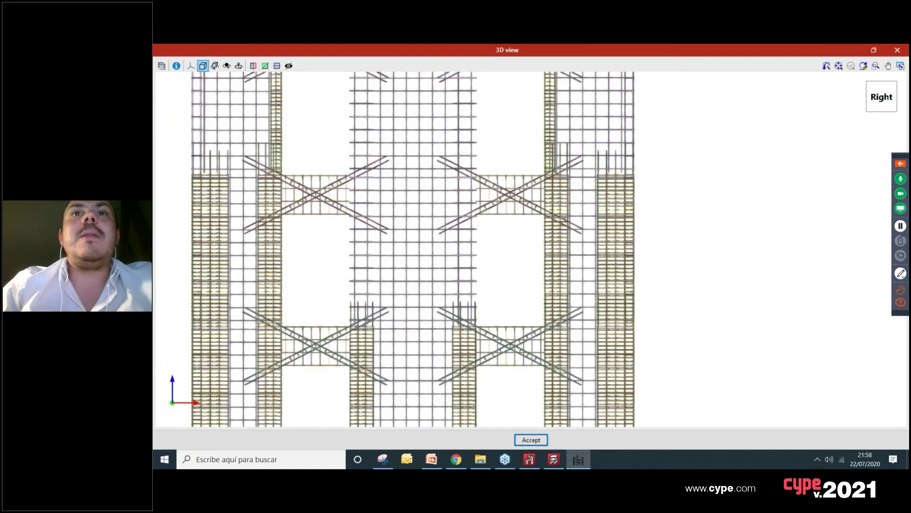
pyautogui.scroll(-2, 462, 171)
pyautogui.scroll(2, 462, 171)
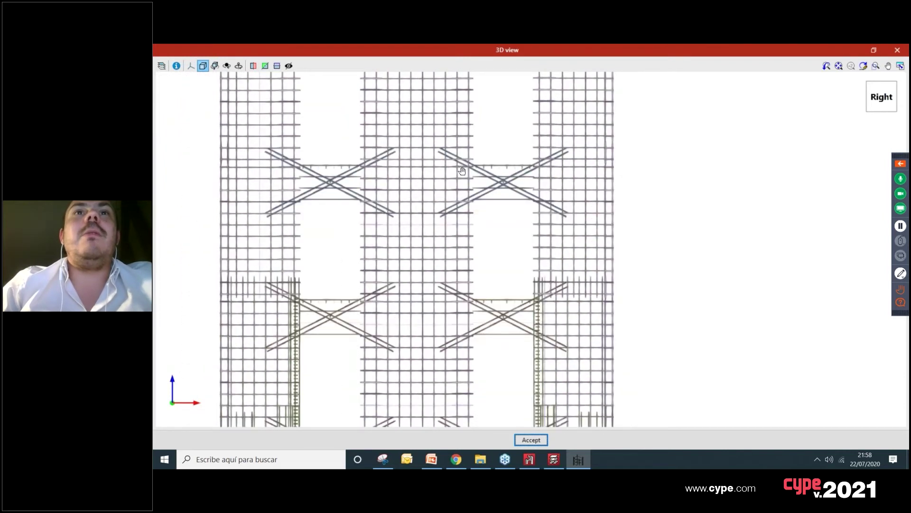
pyautogui.scroll(-3, 462, 171)
pyautogui.scroll(-1, 531, 289)
pyautogui.scroll(-3, 531, 289)
pyautogui.scroll(5, 539, 144)
pyautogui.scroll(-4, 490, 213)
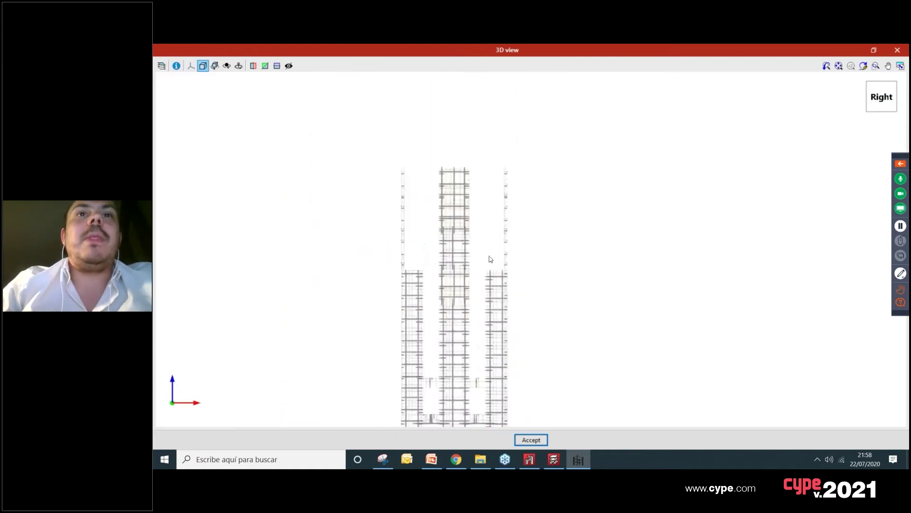
pyautogui.click(904, 49)
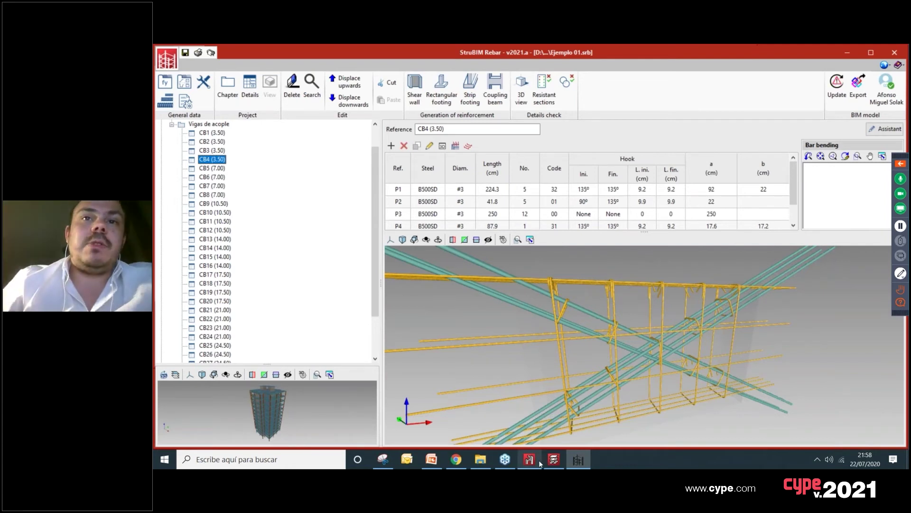
# Step: Switch to the CYPECAD window containing the example shear wall building
pyautogui.click(554, 462)
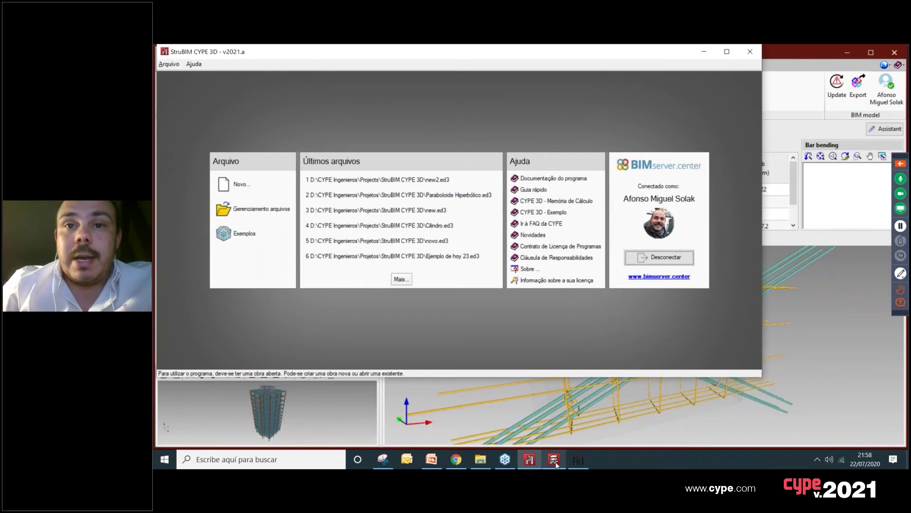
pyautogui.moveTo(555, 461)
pyautogui.click(565, 426)
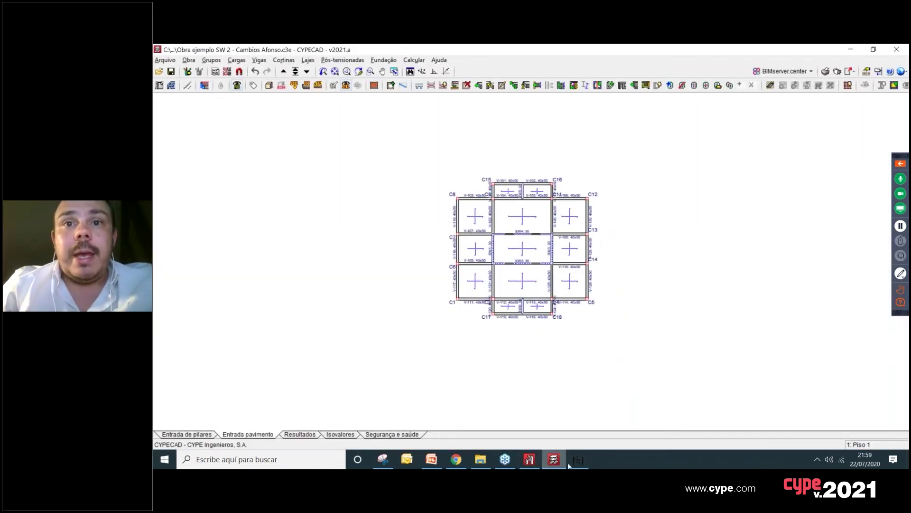
# Step: Open the Business School project from its Cypecad folder in Exemplos Meus, keeping a backup copy, and close the calculation error report
pyautogui.click(166, 61)
pyautogui.moveTo(212, 191)
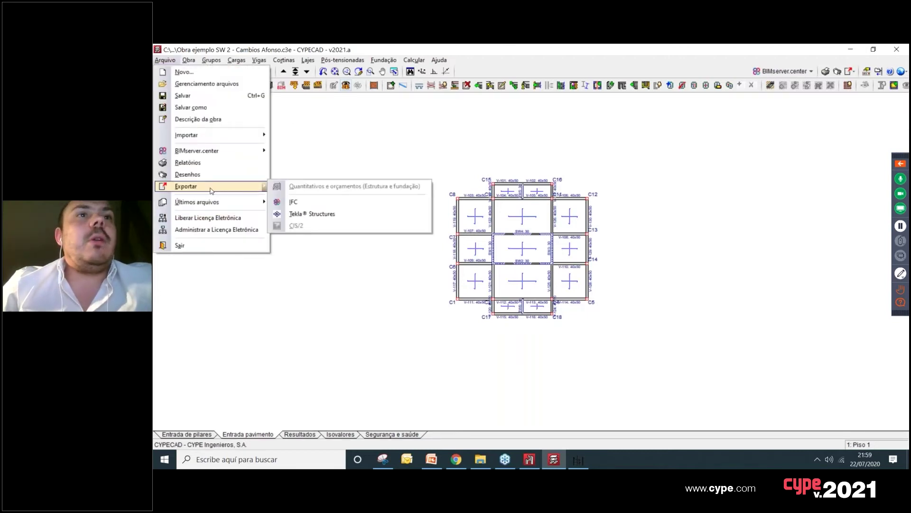
pyautogui.moveTo(236, 205)
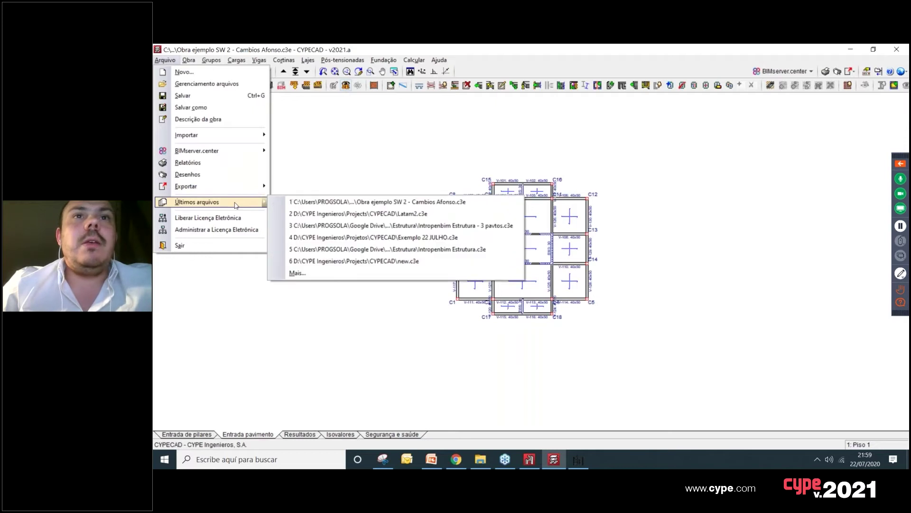
pyautogui.click(207, 84)
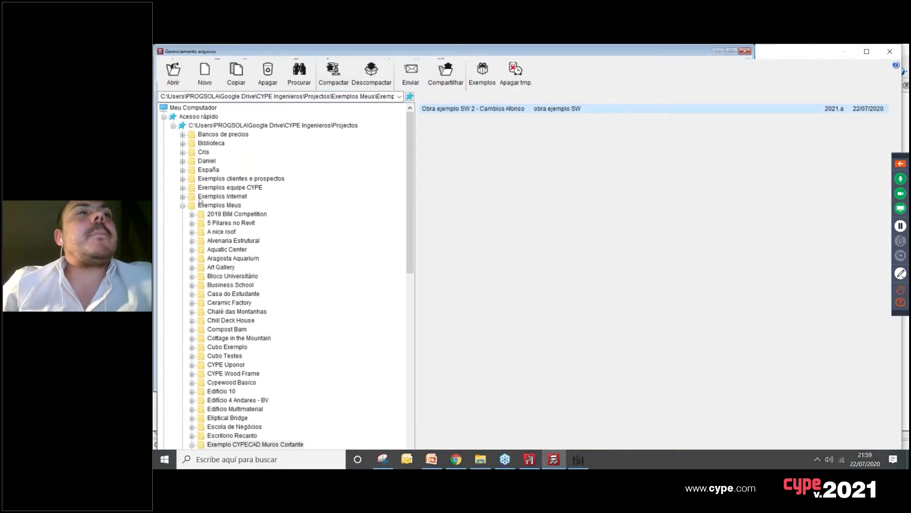
pyautogui.click(231, 284)
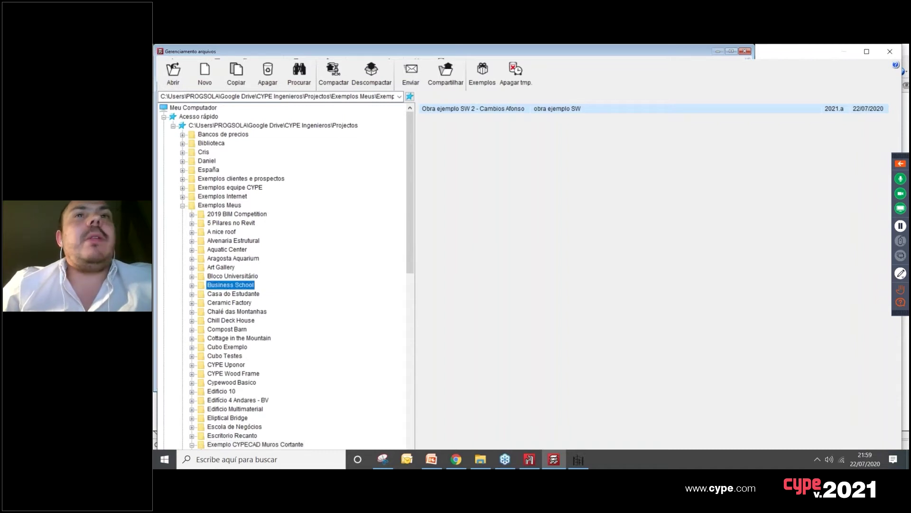
pyautogui.click(192, 285)
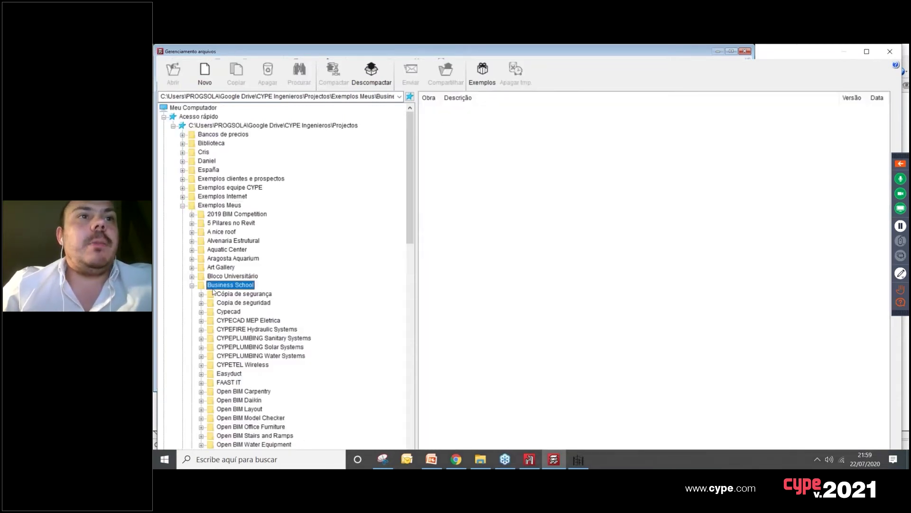
pyautogui.click(229, 312)
pyautogui.click(455, 109)
pyautogui.doubleClick(454, 109)
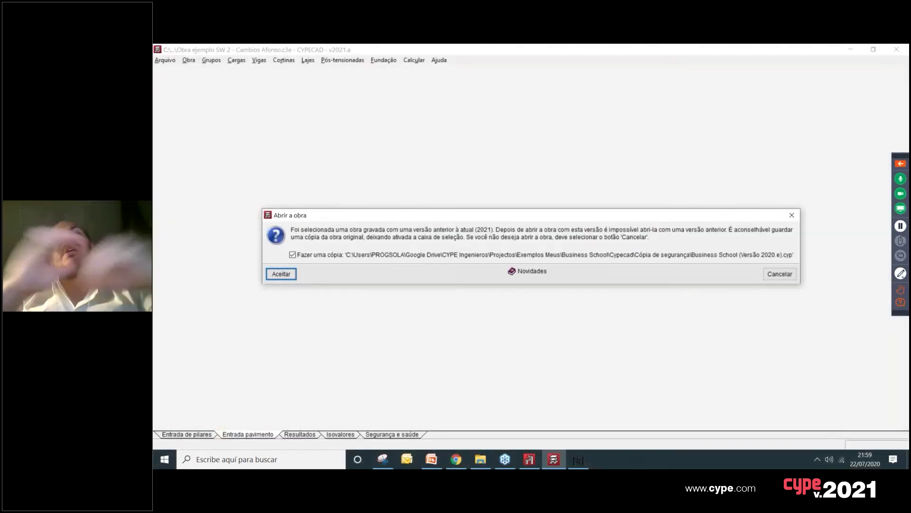
pyautogui.click(285, 274)
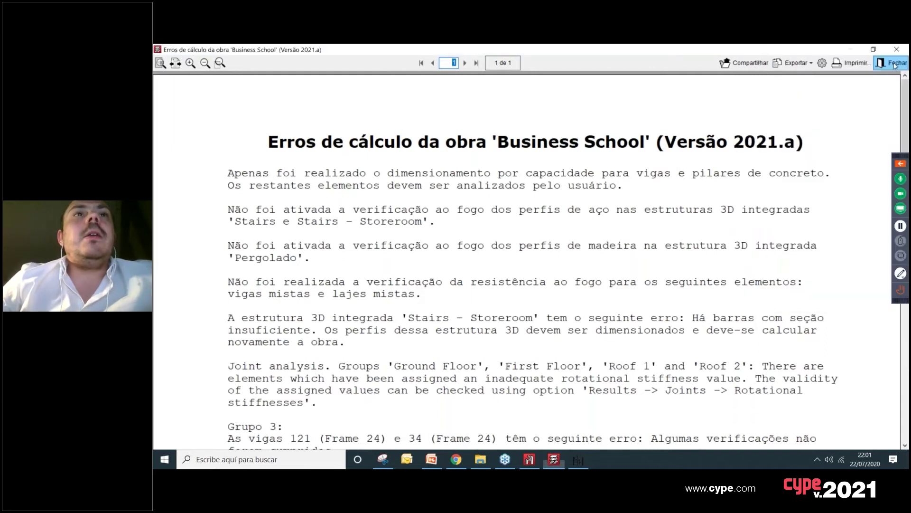
pyautogui.click(894, 64)
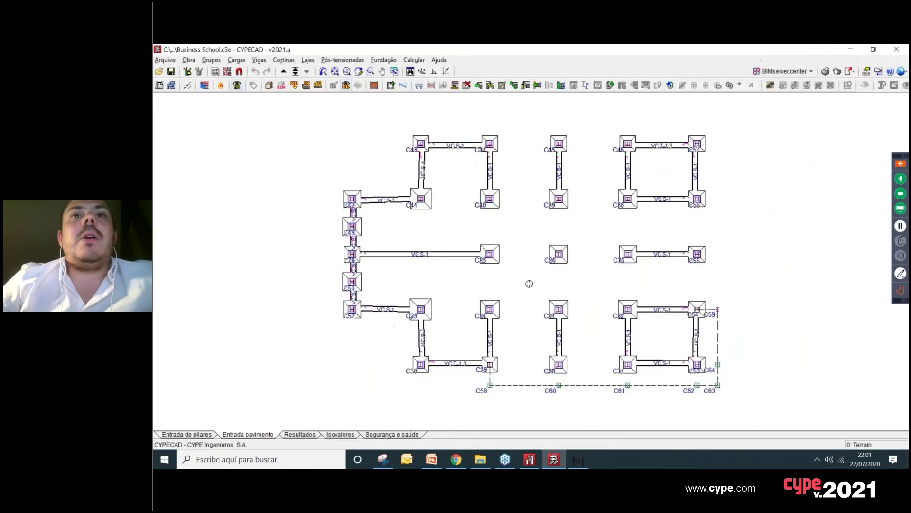
# Step: Open the building's 3D view and examine the steel frame, the stairs and the slatted timber facade from several sides
pyautogui.click(269, 86)
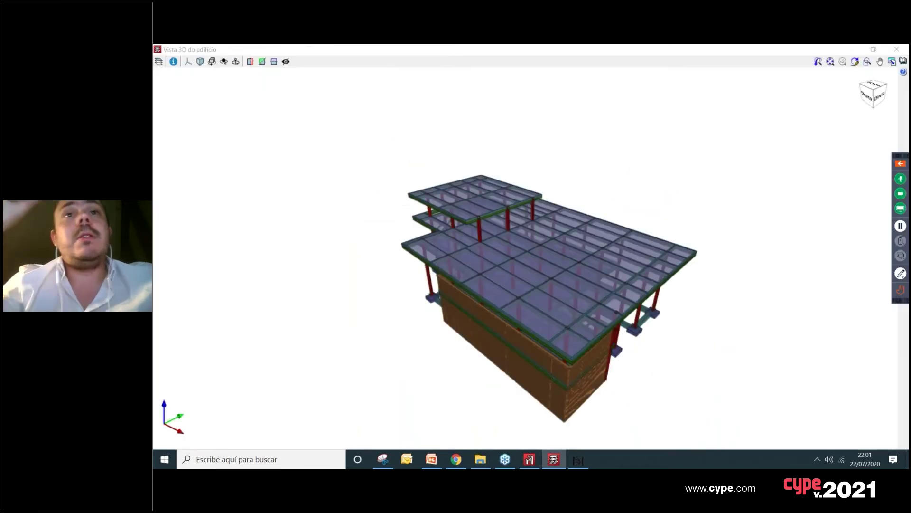
pyautogui.scroll(5, 606, 327)
pyautogui.moveTo(605, 326); pyautogui.dragTo(526, 292, button='middle')
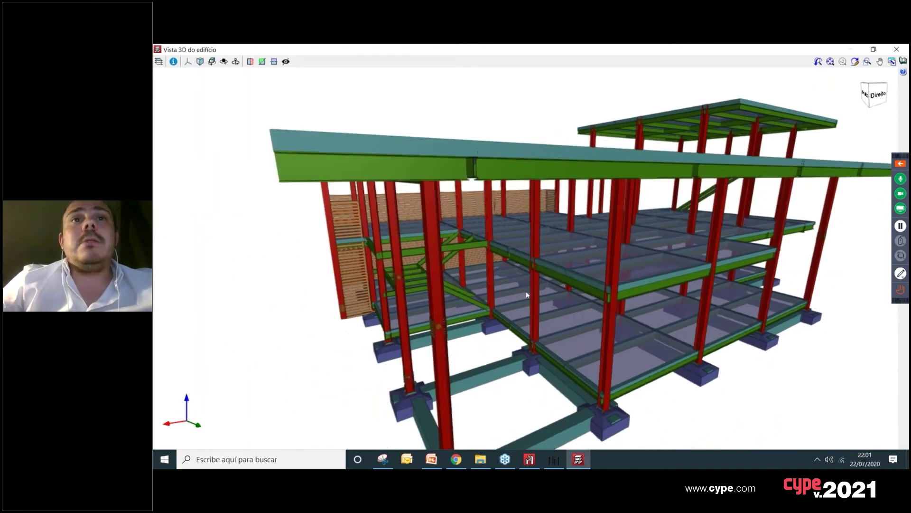
pyautogui.scroll(6, 526, 292)
pyautogui.moveTo(459, 304); pyautogui.dragTo(524, 246, button='middle')
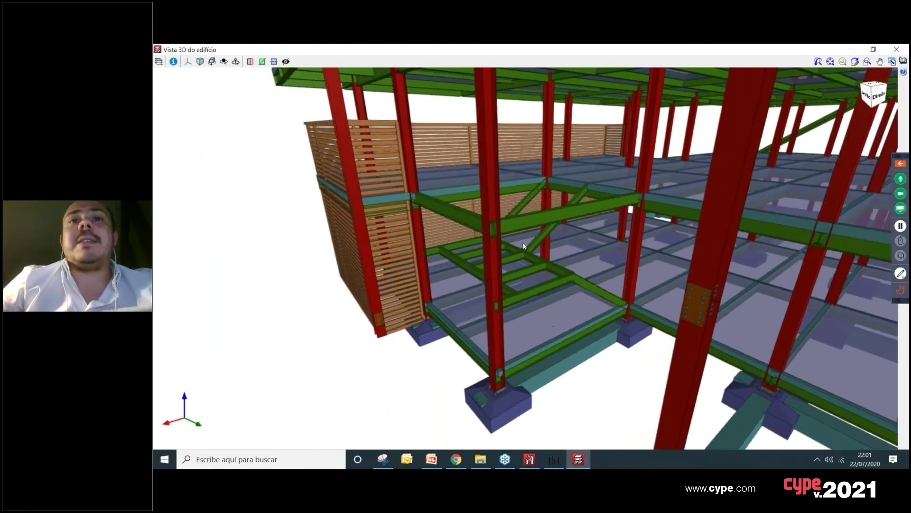
pyautogui.moveTo(574, 281); pyautogui.dragTo(468, 193, button='middle')
pyautogui.scroll(3, 529, 266)
pyautogui.scroll(-5, 466, 189)
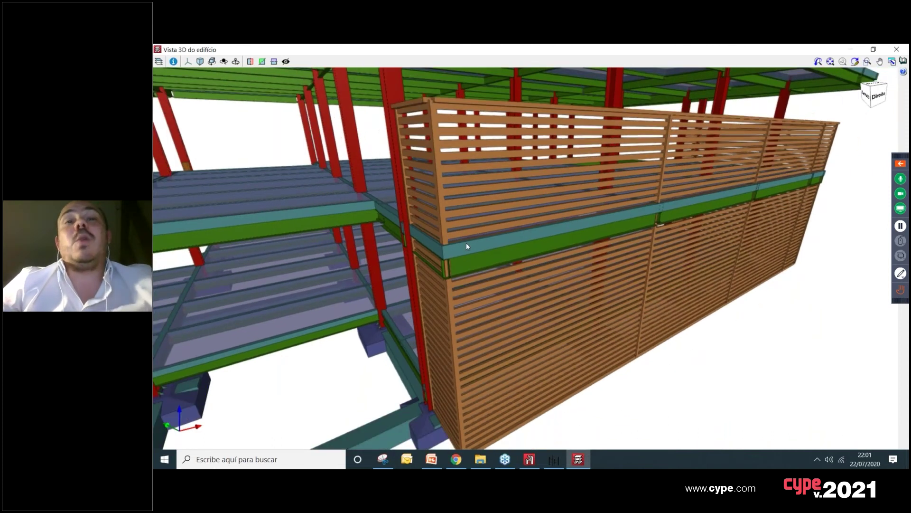
pyautogui.moveTo(557, 260); pyautogui.dragTo(569, 270, button='middle')
pyautogui.scroll(-5, 471, 268)
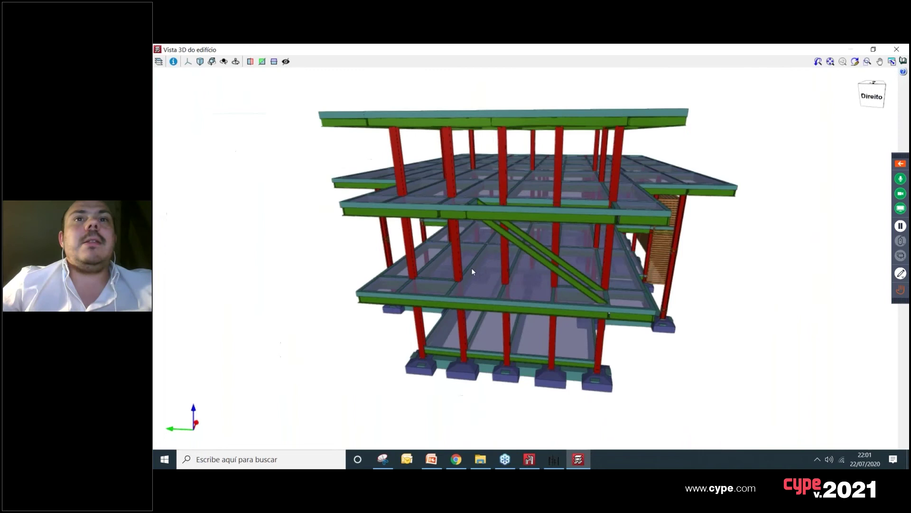
# Step: Examine the inclined stair beams between the floors up close, and close the 3D view
pyautogui.scroll(8, 469, 274)
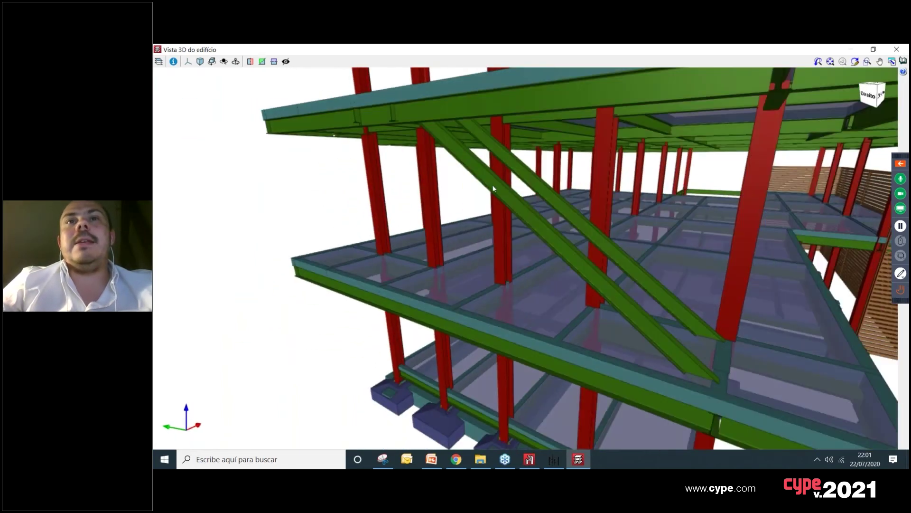
pyautogui.moveTo(492, 188); pyautogui.dragTo(555, 250, button='middle')
pyautogui.scroll(-5, 522, 257)
pyautogui.moveTo(489, 261); pyautogui.dragTo(523, 210, button='middle')
pyautogui.scroll(5, 490, 181)
pyautogui.moveTo(490, 181); pyautogui.dragTo(328, 218, button='middle')
pyautogui.scroll(-3, 472, 211)
pyautogui.press('Escape')
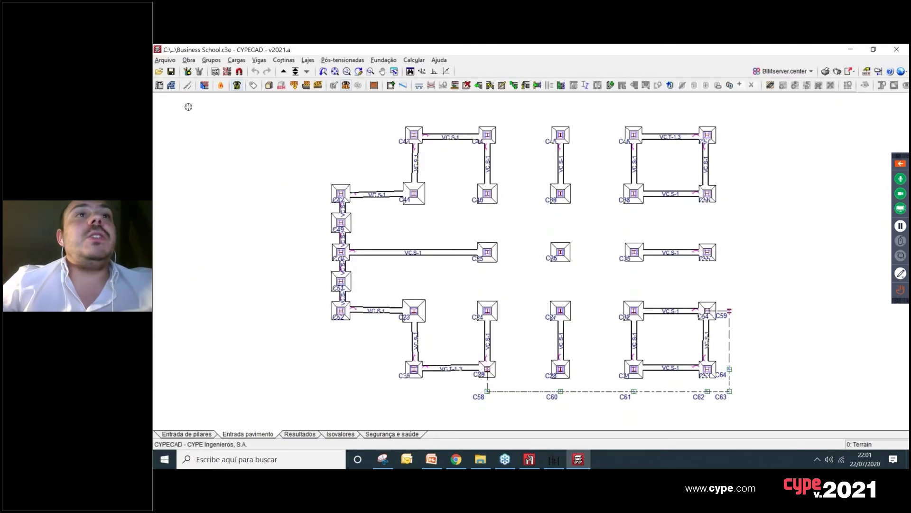
# Step: Go up to the Ground Floor plan, view the steel beam types offered for the current beam, and close the dialog
pyautogui.click(284, 72)
pyautogui.click(259, 60)
pyautogui.click(277, 72)
pyautogui.click(640, 173)
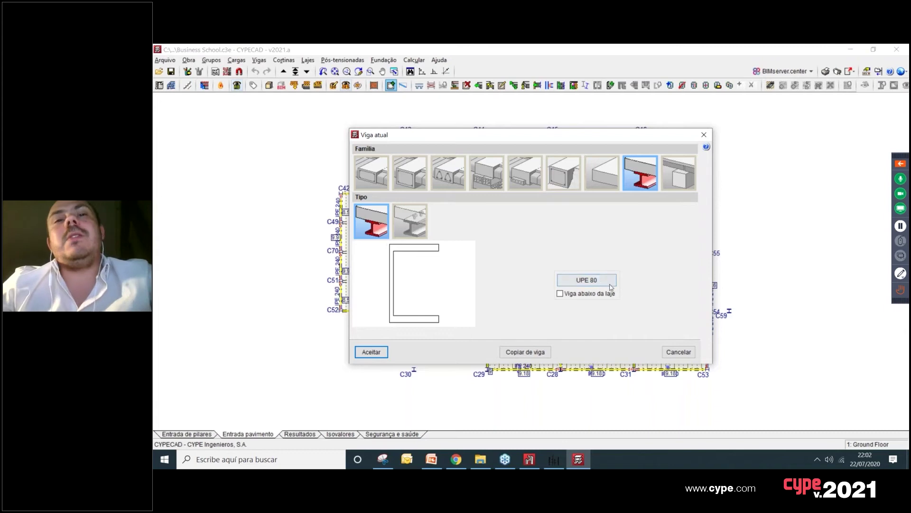
pyautogui.click(704, 134)
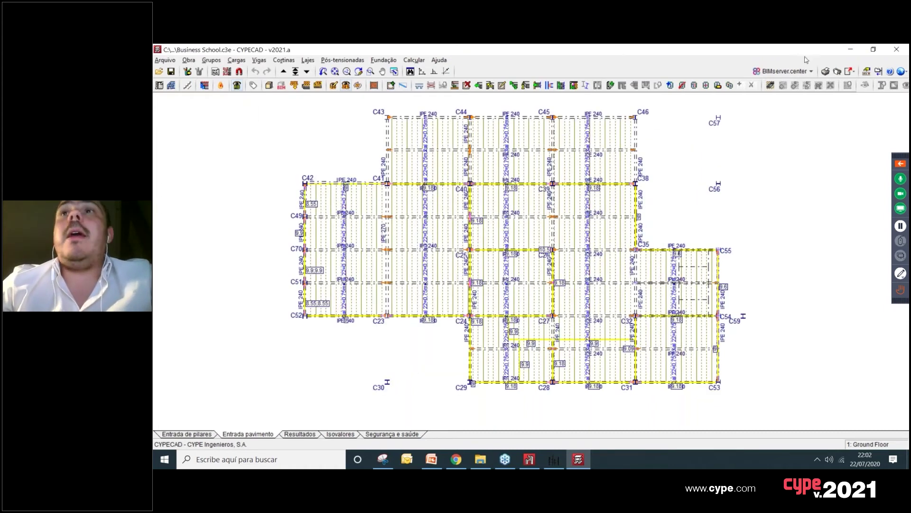
# Step: Unlink the Business School model from its current BIMserver.center project
pyautogui.click(788, 73)
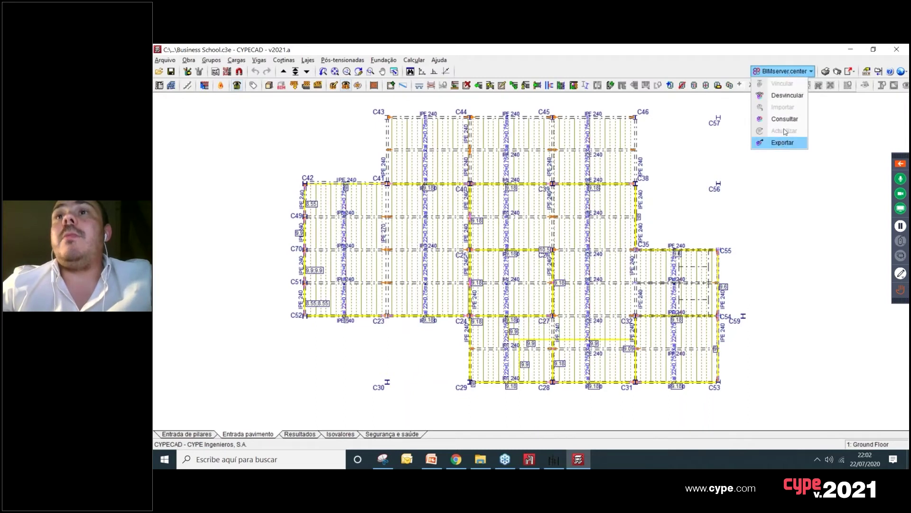
pyautogui.click(787, 95)
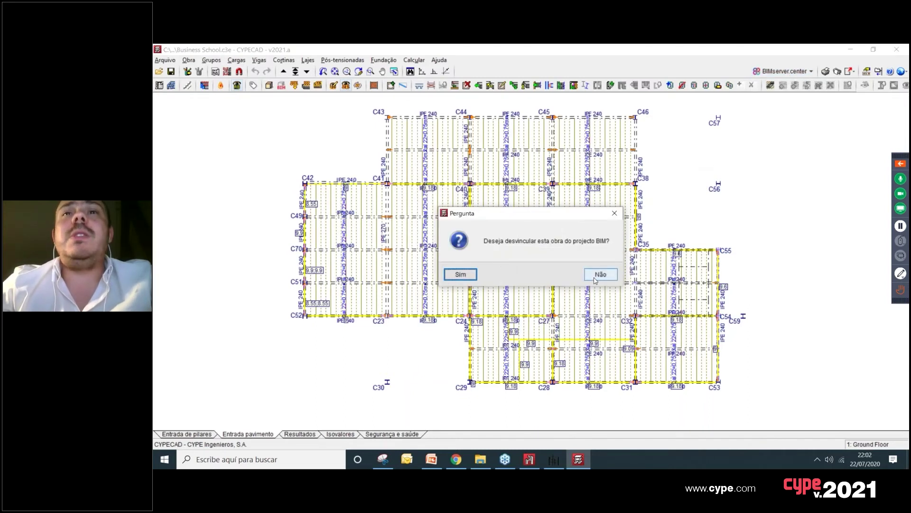
pyautogui.click(460, 274)
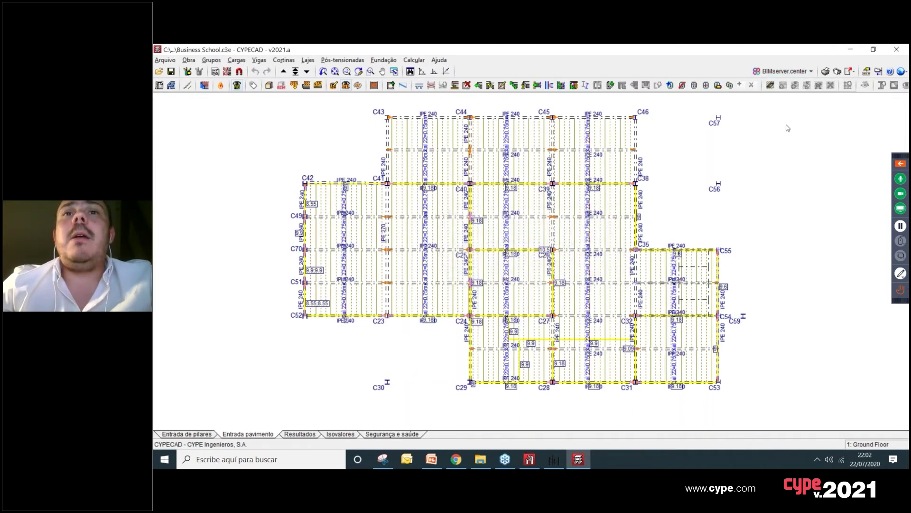
# Step: Start linking the model to a new BIMserver.center project and name it Exemplo Metalicas CYPECAD
pyautogui.click(788, 72)
pyautogui.click(780, 84)
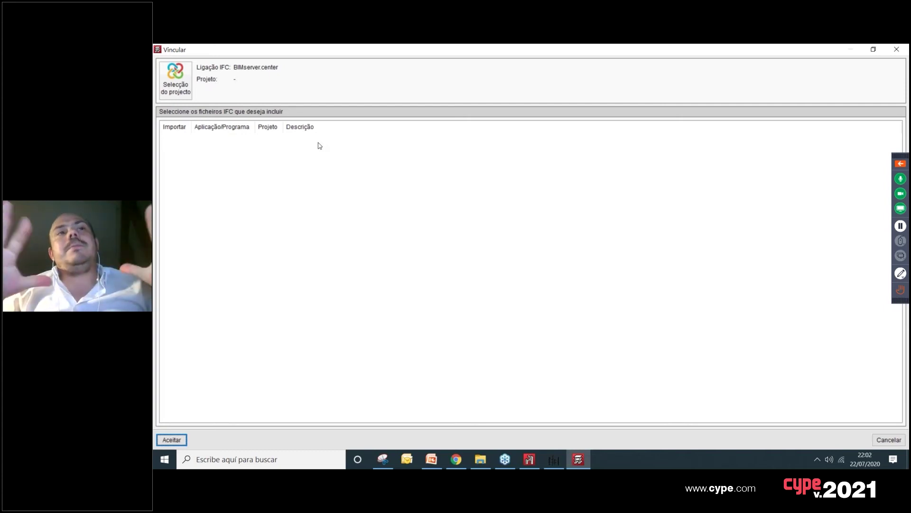
pyautogui.click(174, 80)
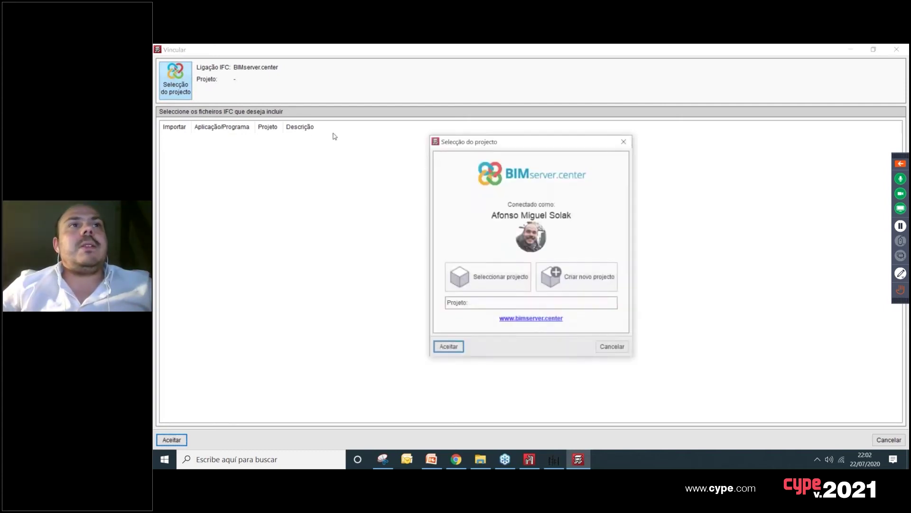
pyautogui.click(596, 282)
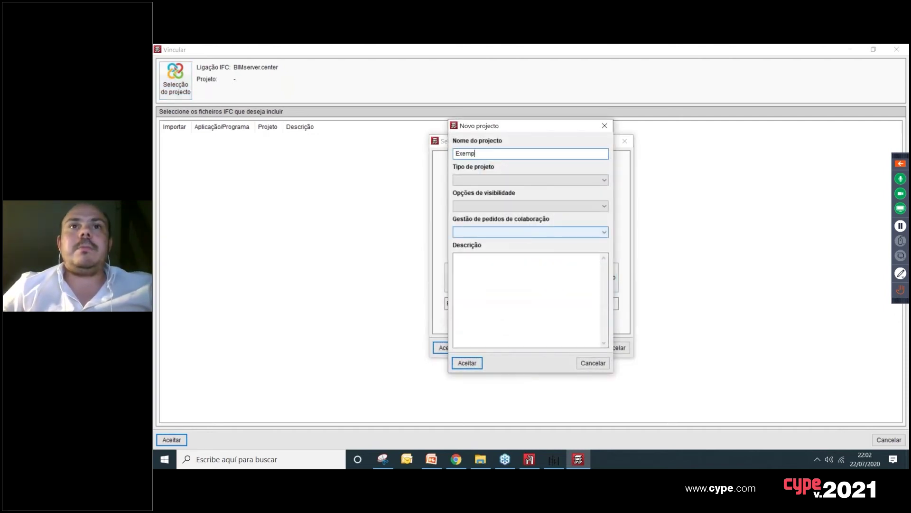
pyautogui.write('Exemplo Metalicas CYPECAD')
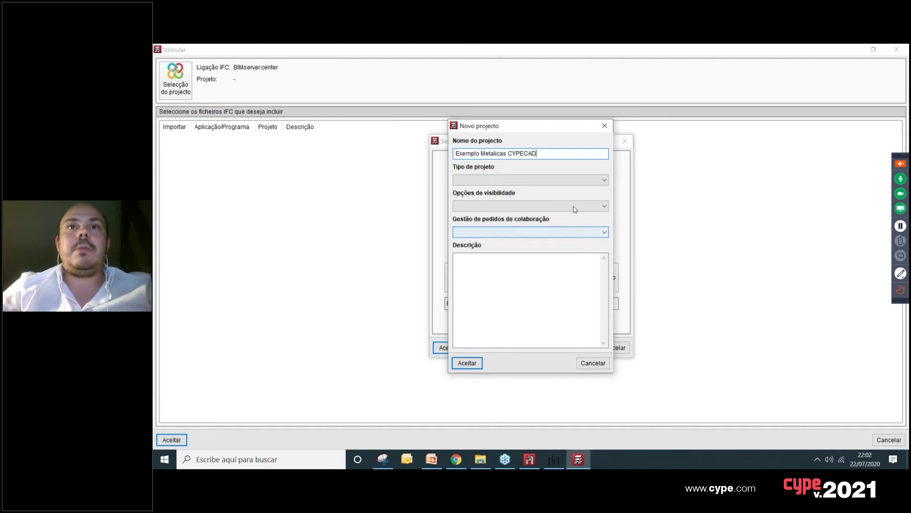
# Step: Choose the new project's type, visibility and collaboration request options, create it and link the model to it
pyautogui.click(567, 180)
pyautogui.click(551, 205)
pyautogui.click(551, 206)
pyautogui.click(544, 230)
pyautogui.click(544, 232)
pyautogui.click(522, 256)
pyautogui.click(467, 363)
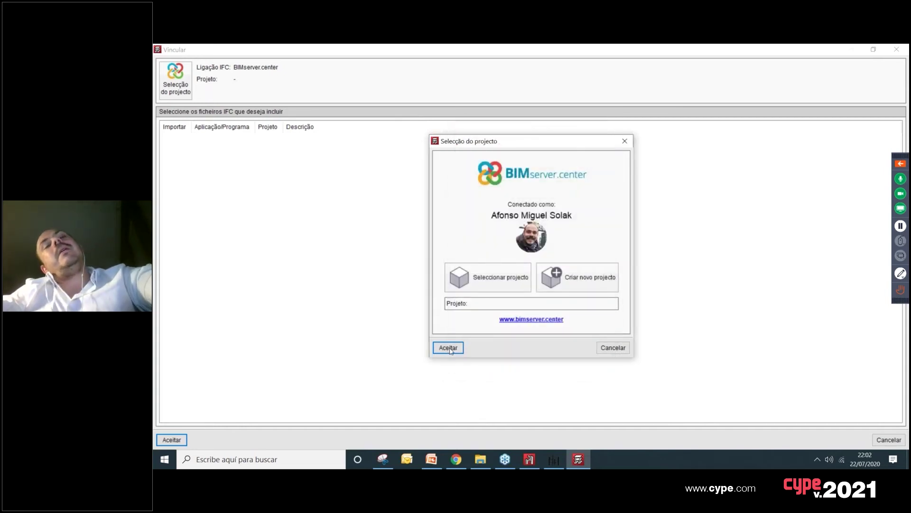
pyautogui.click(446, 348)
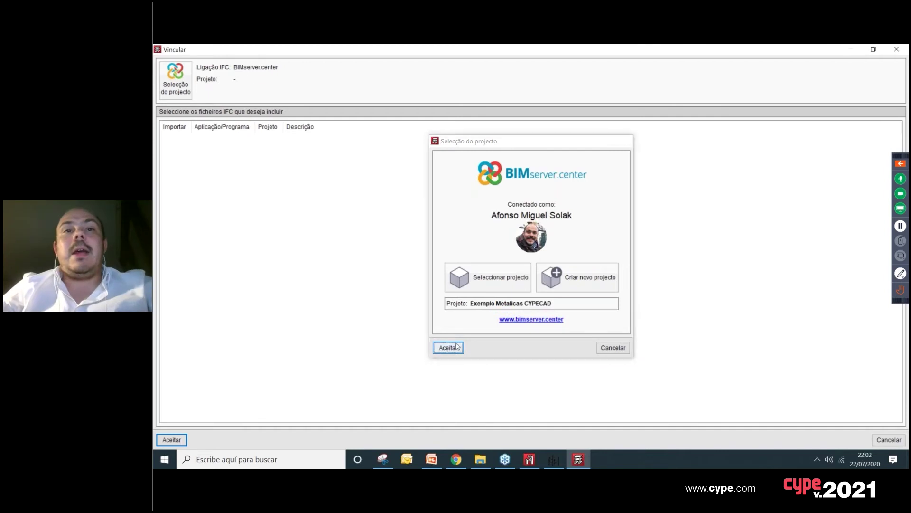
pyautogui.click(172, 439)
# Step: Export the structure to the linked BIMserver.center project as the IFC file Estrutura with the description Business School
pyautogui.click(781, 71)
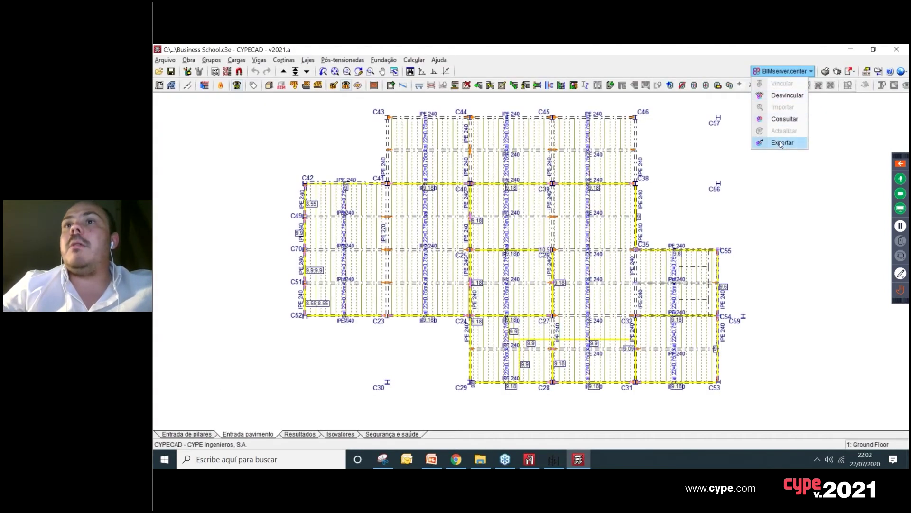
pyautogui.click(779, 142)
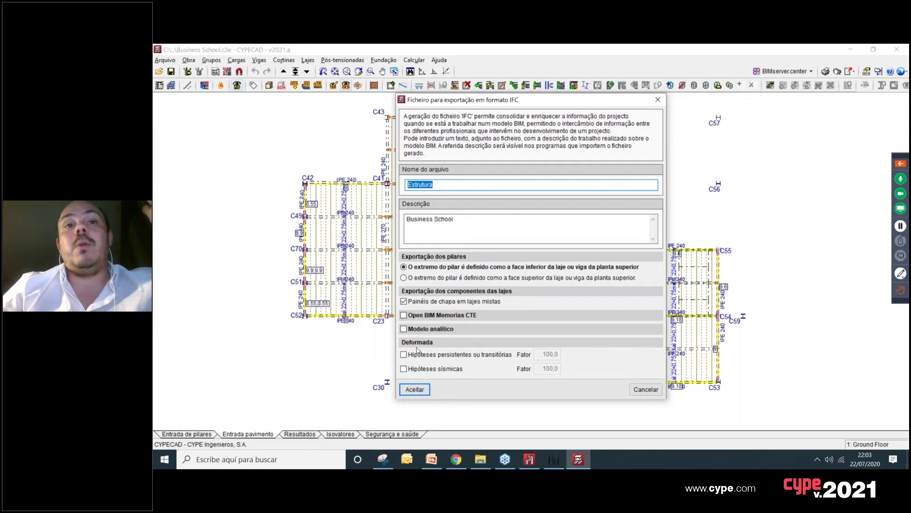
pyautogui.click(415, 389)
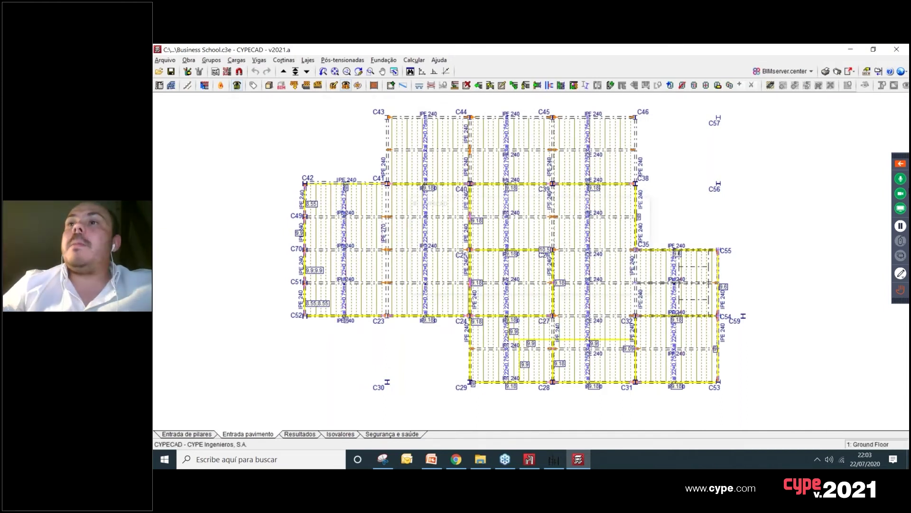
pyautogui.click(901, 194)
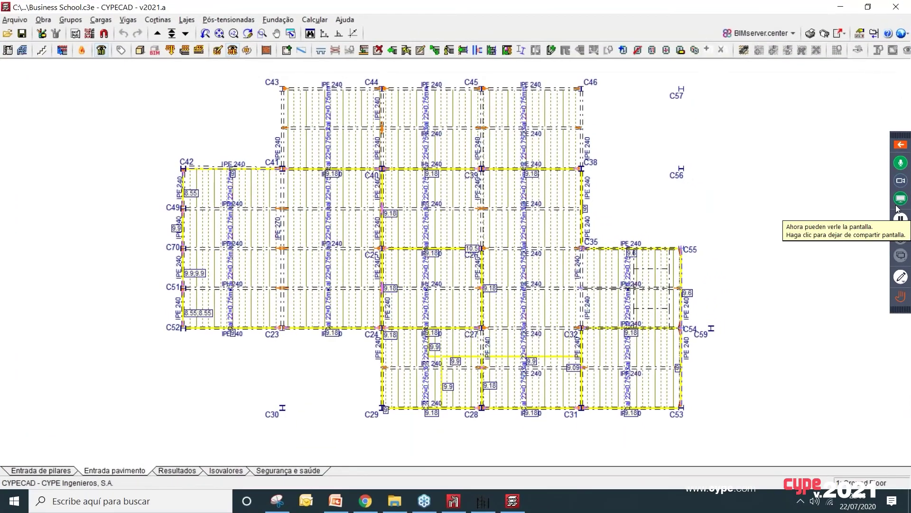
pyautogui.click(901, 163)
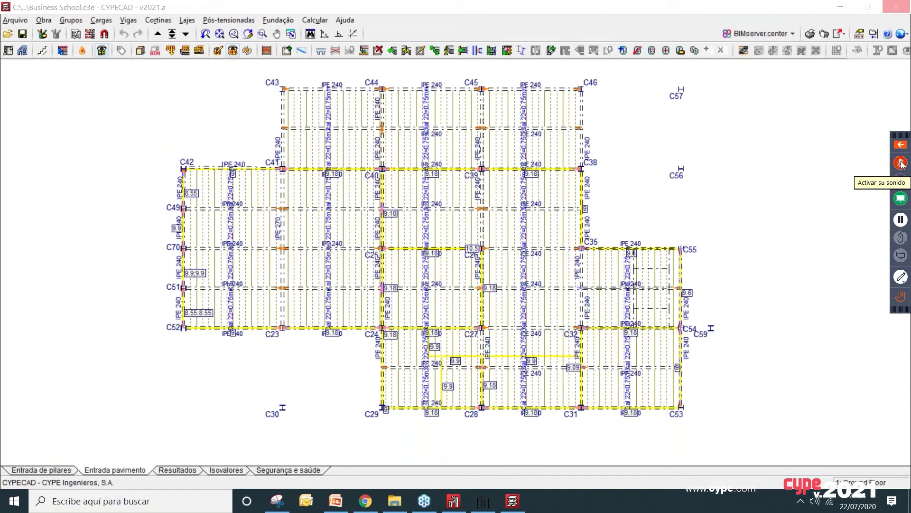
pyautogui.click(901, 163)
pyautogui.click(901, 180)
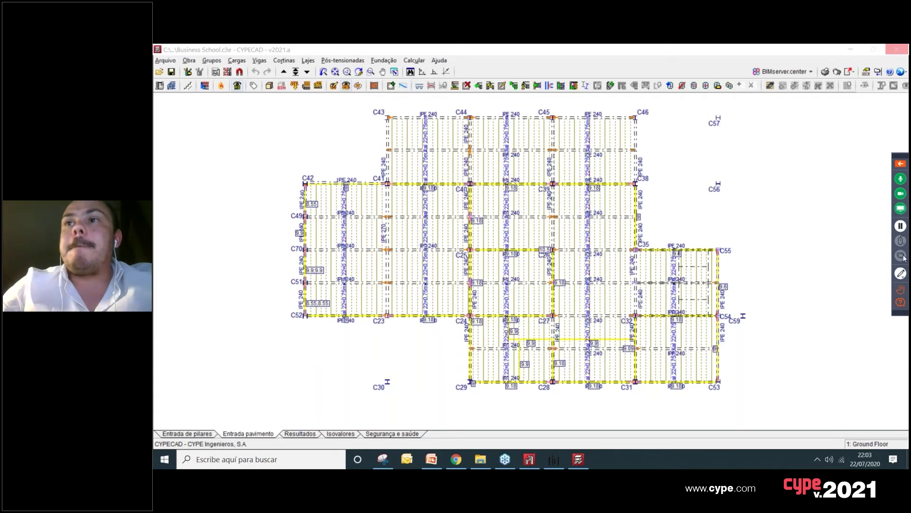
pyautogui.click(900, 162)
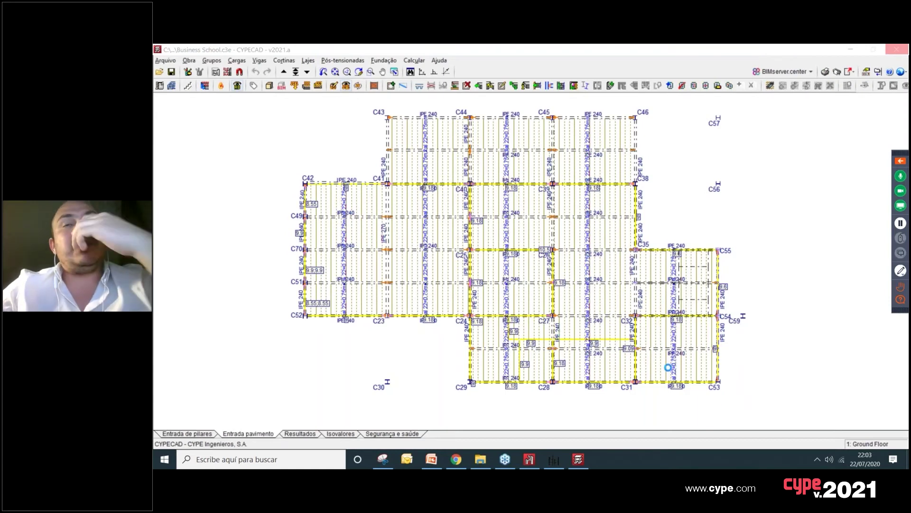
# Step: Switch to Chrome and open the bimserver.center website in a new browser tab
pyautogui.click(456, 459)
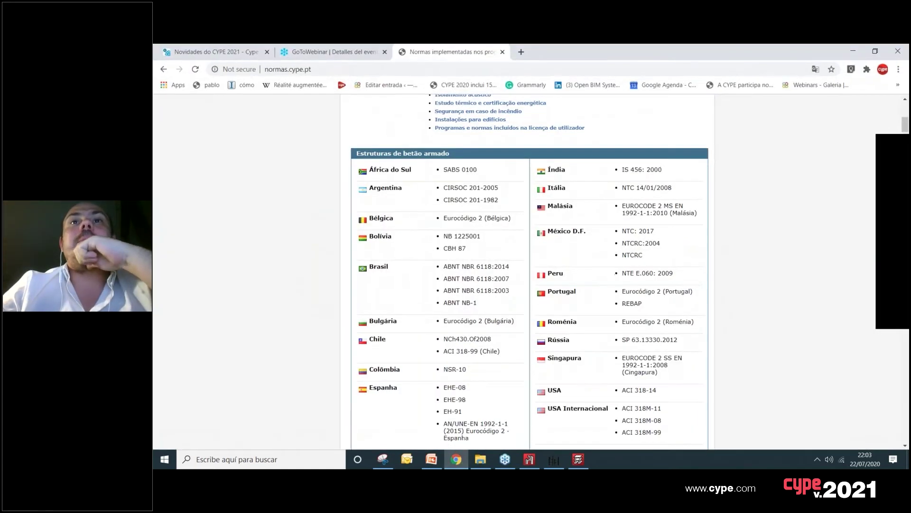
pyautogui.click(520, 52)
pyautogui.click(524, 68)
pyautogui.write('bimserver.center')
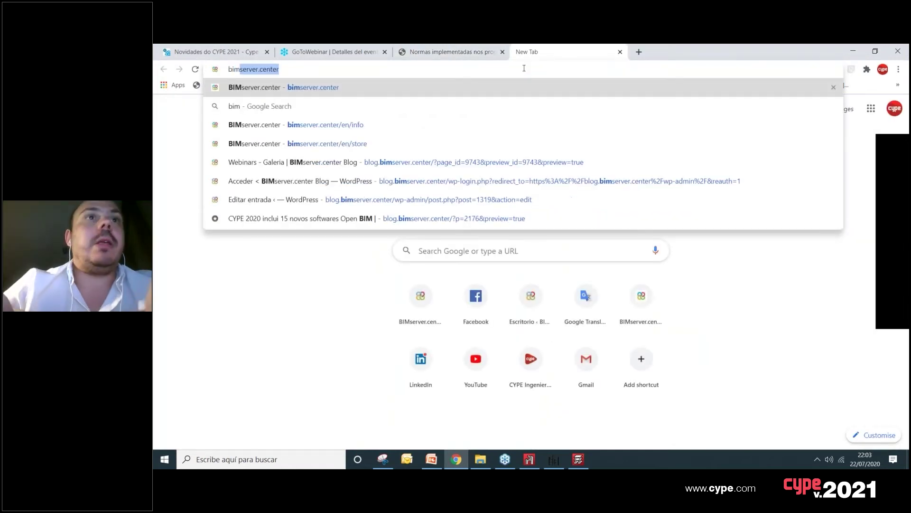
pyautogui.press('Return')
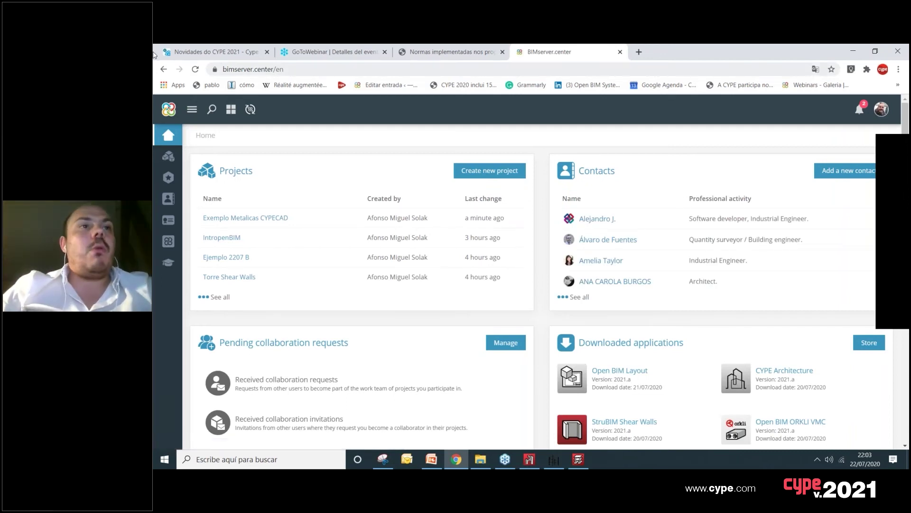
# Step: Find StruBIM Steel (Free Launch Edition) among the BIMserver.center Store's new features and open its application page
pyautogui.click(181, 233)
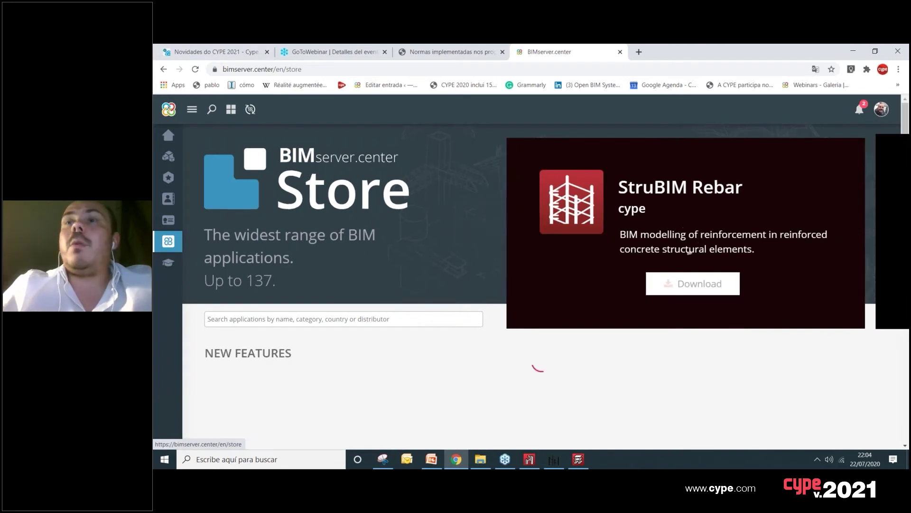
pyautogui.scroll(-2, 529, 215)
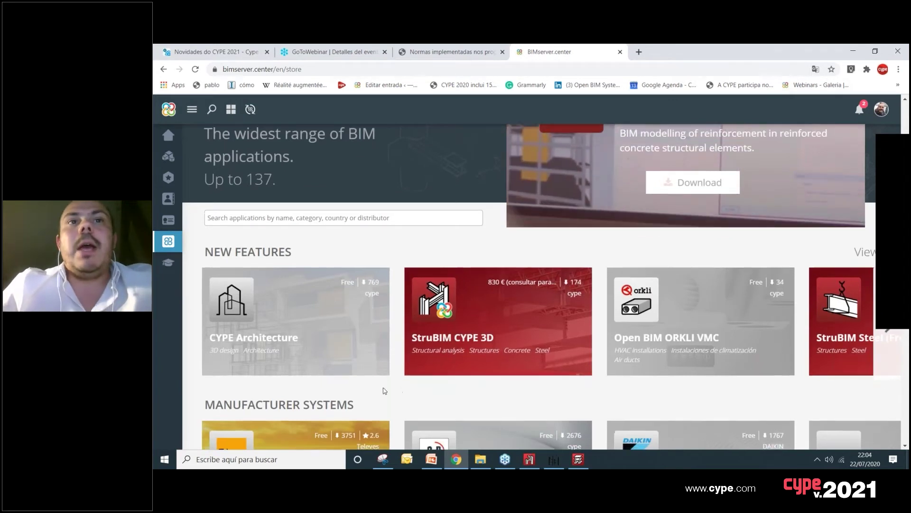
pyautogui.scroll(-1, 395, 342)
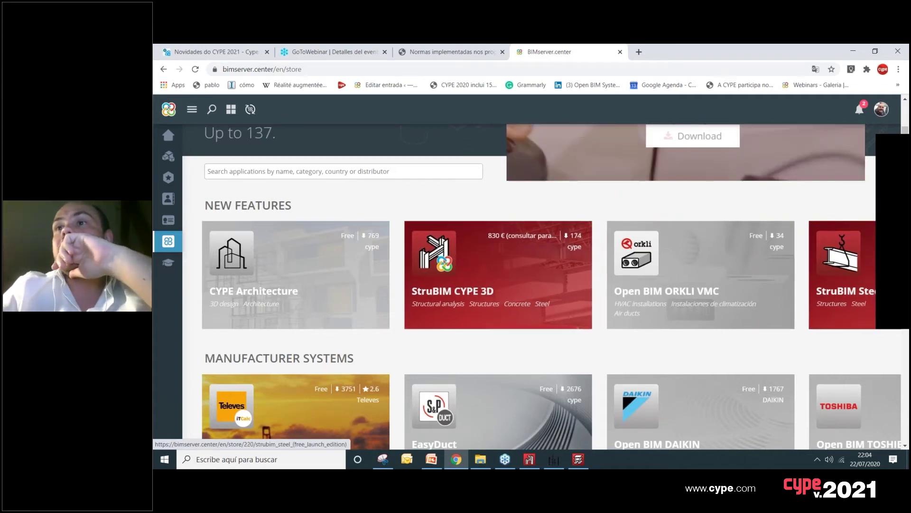
pyautogui.click(887, 280)
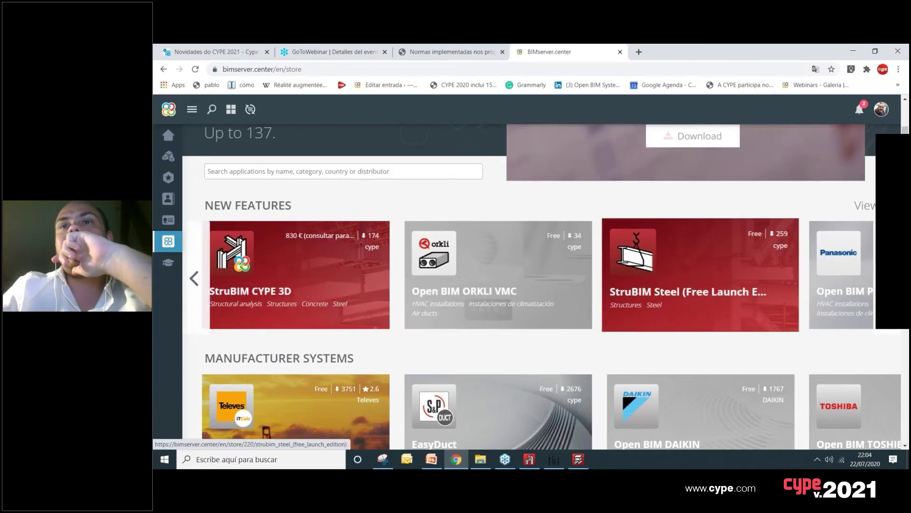
pyautogui.click(701, 274)
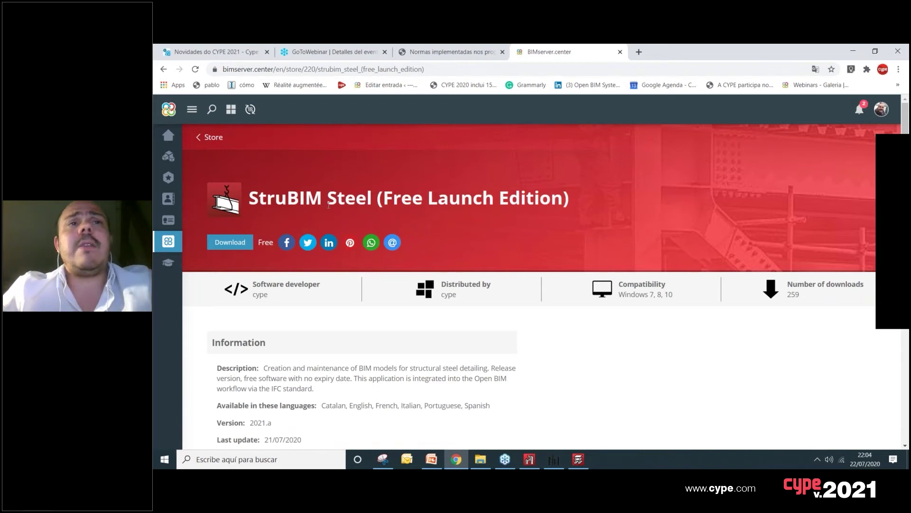
pyautogui.moveTo(305, 197); pyautogui.dragTo(440, 198)
pyautogui.click(480, 206)
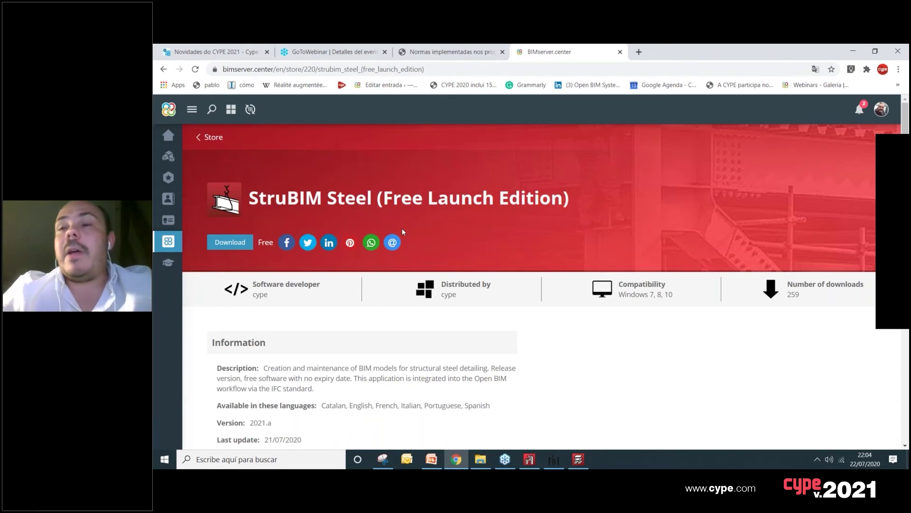
# Step: In File Explorer, open the Instalação em português folder of strubim_steel inside the downloaded 2021a folder
pyautogui.press('super+d')
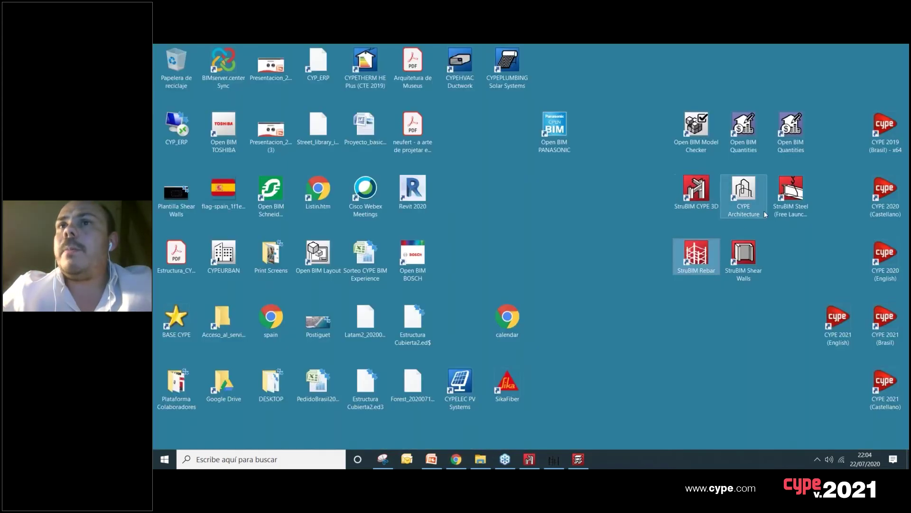
pyautogui.moveTo(784, 209)
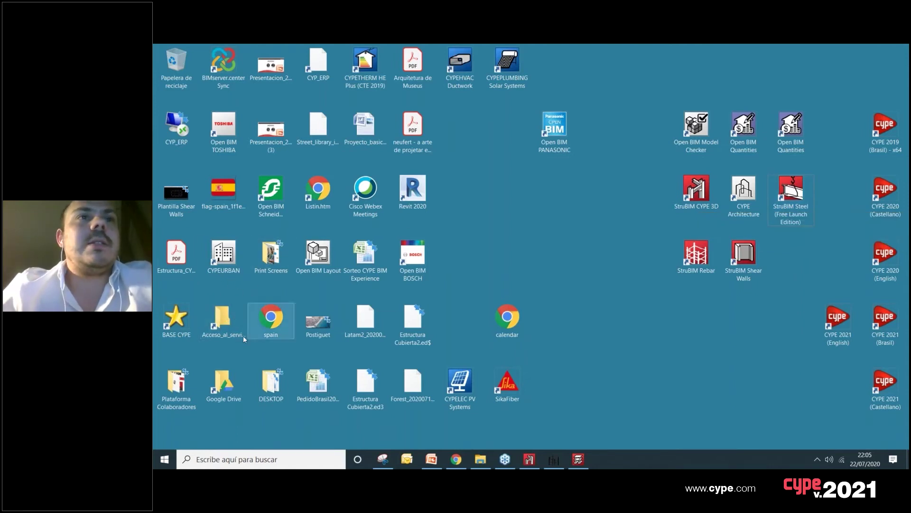
pyautogui.moveTo(274, 250)
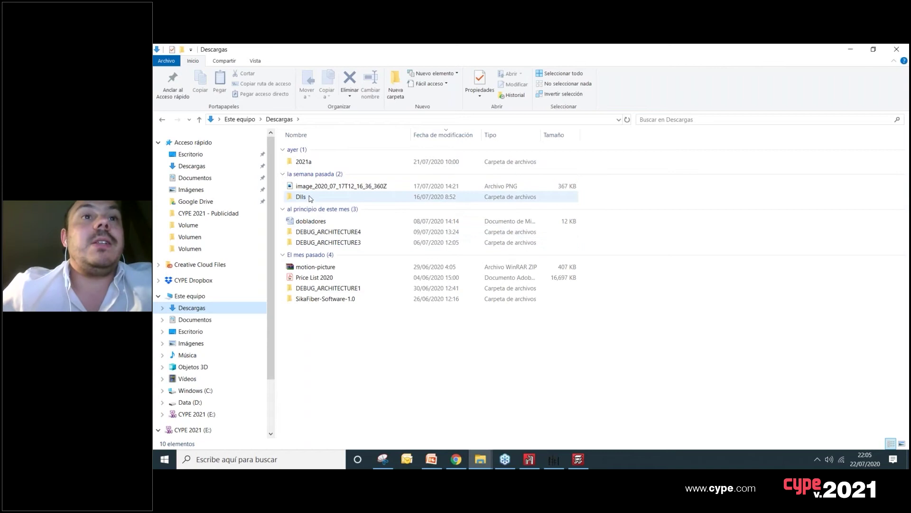
pyautogui.click(308, 165)
pyautogui.doubleClick(306, 162)
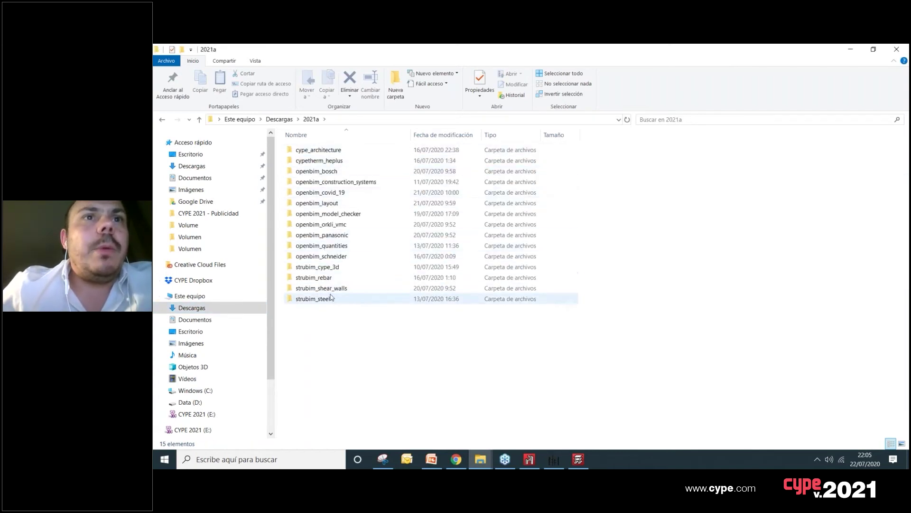
pyautogui.doubleClick(316, 298)
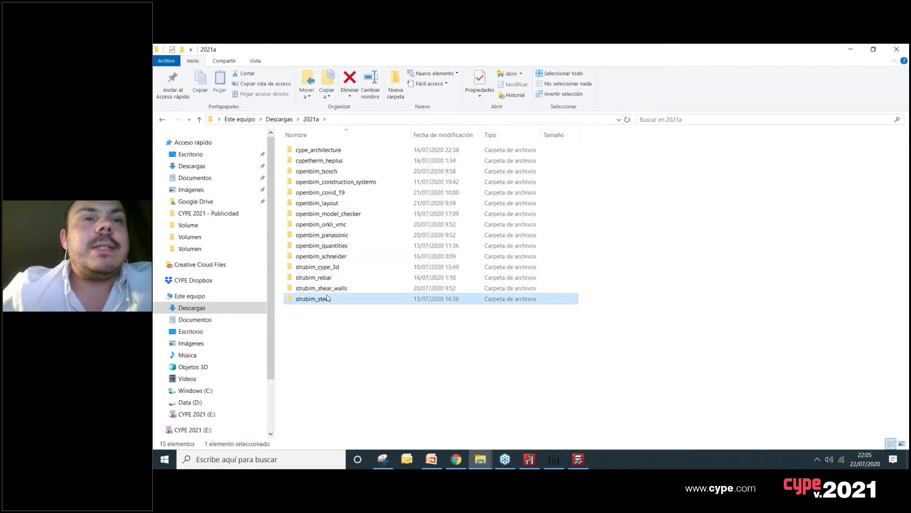
pyautogui.doubleClick(338, 172)
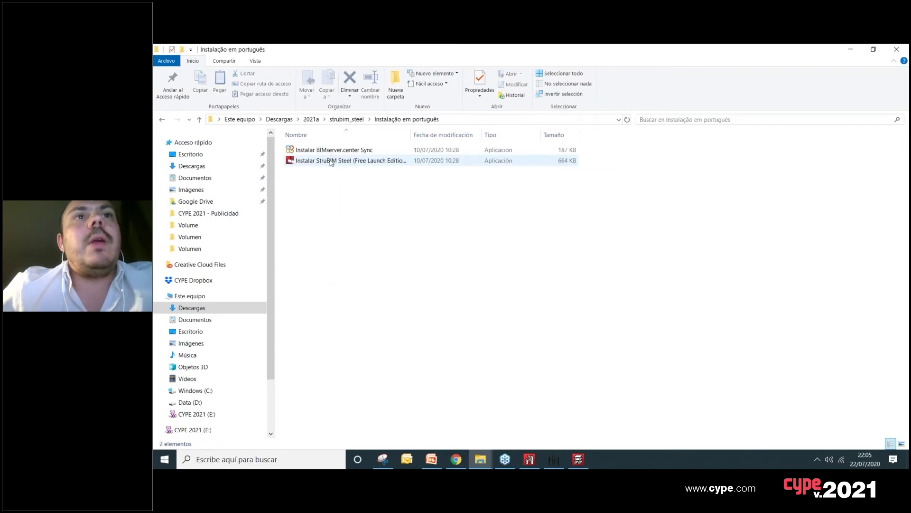
# Step: Run the StruBIM Steel installer as administrator, accept the licence agreement and liability clause, and choose drive C: for the installation
pyautogui.click(331, 161)
pyautogui.rightClick(331, 161)
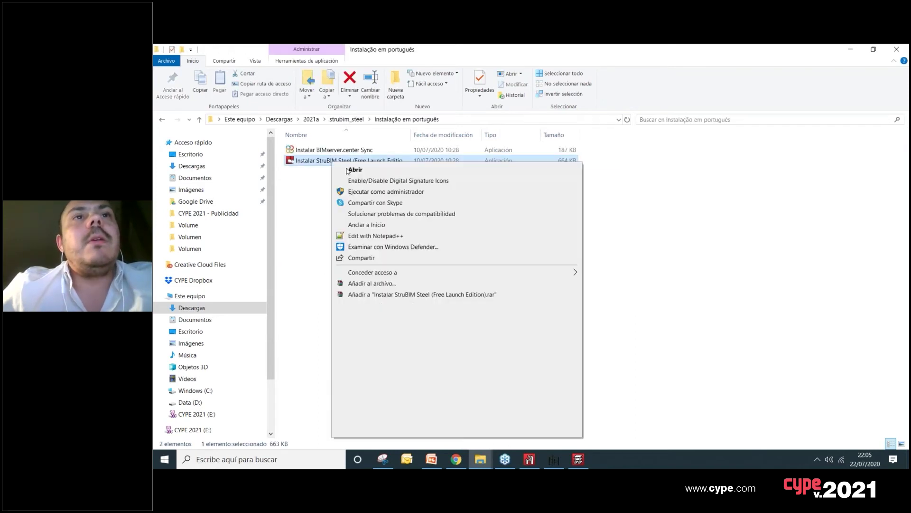
pyautogui.click(357, 192)
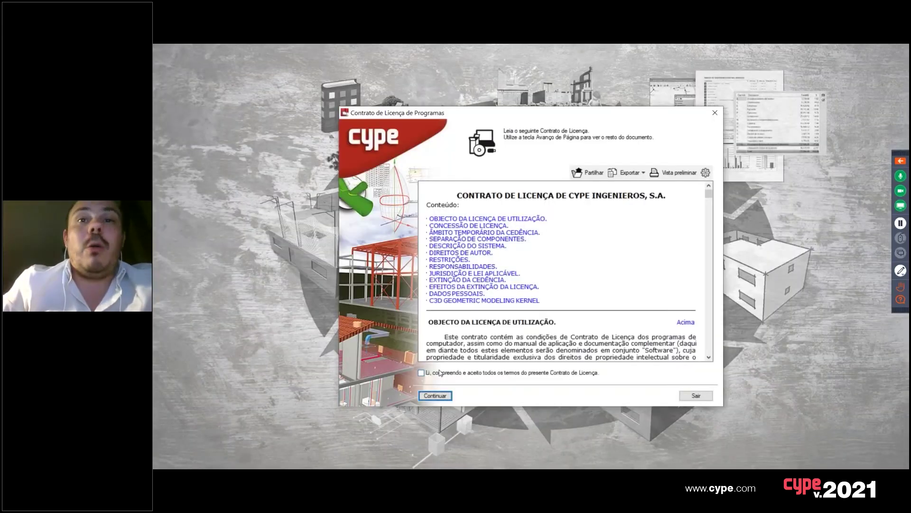
pyautogui.click(441, 396)
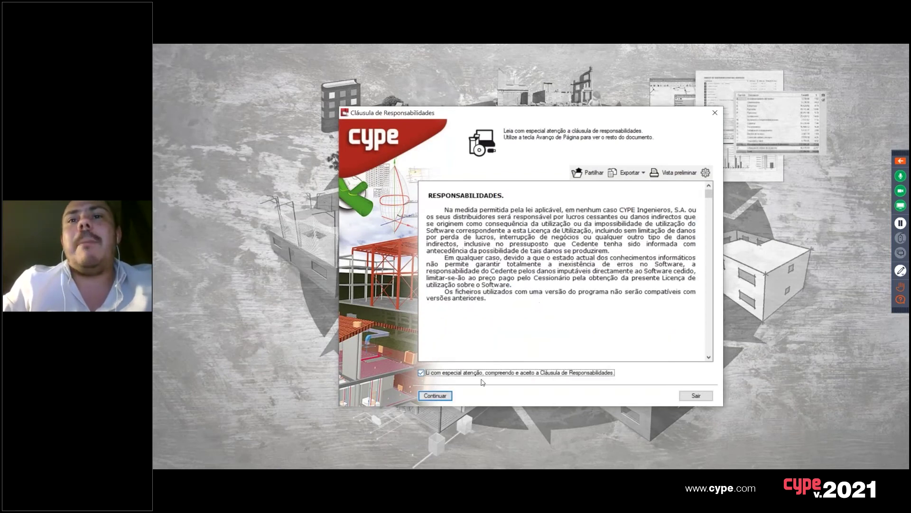
pyautogui.press('Return')
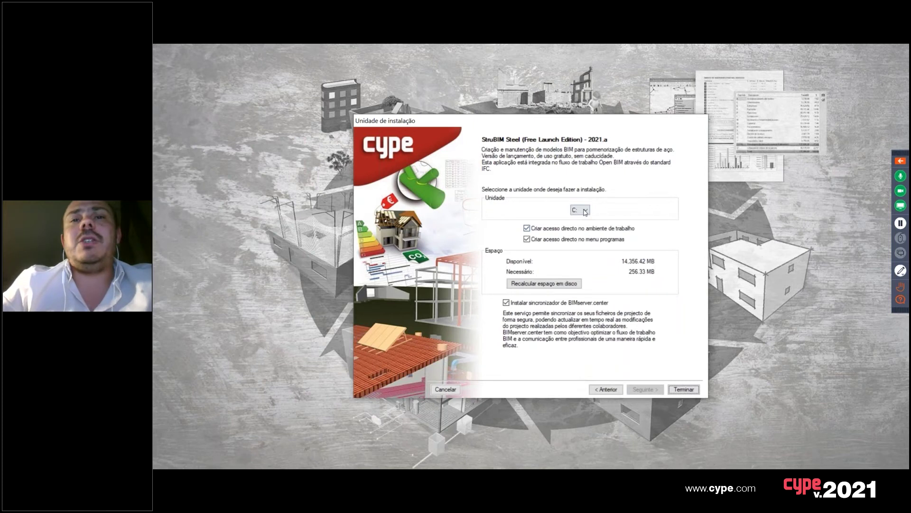
pyautogui.click(585, 212)
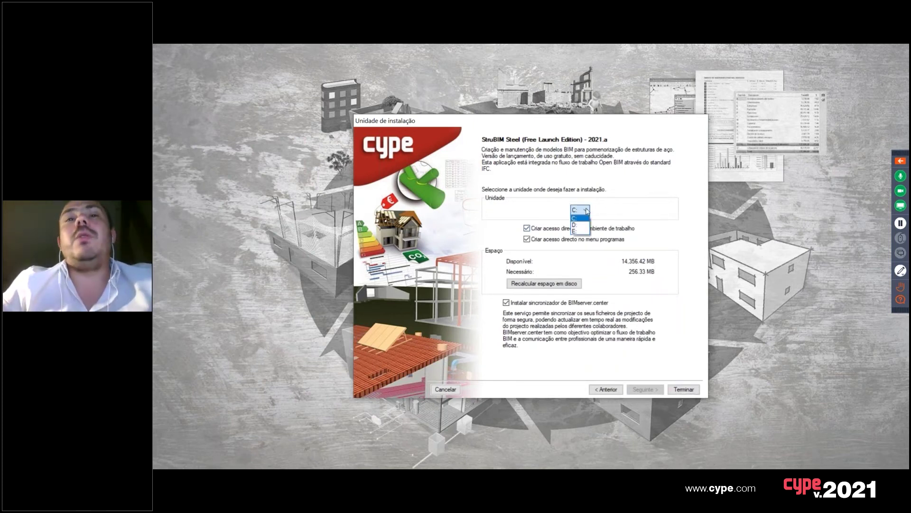
pyautogui.click(580, 218)
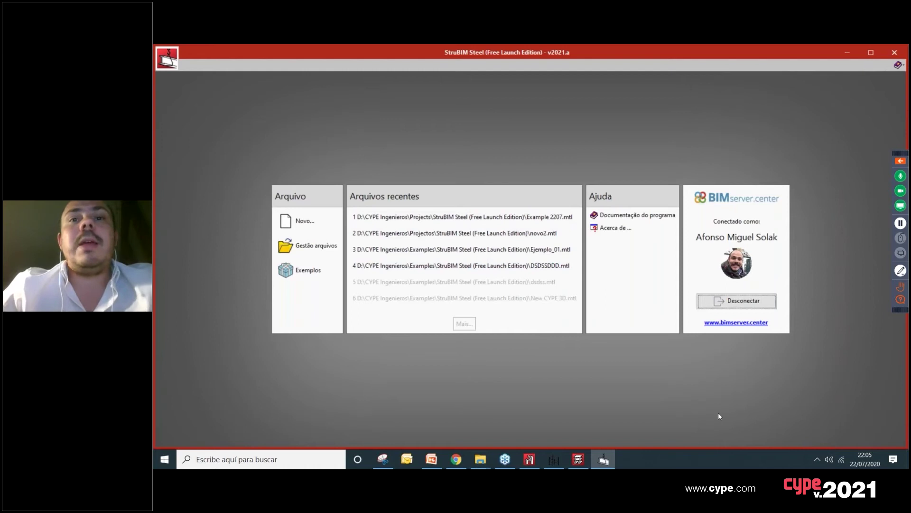
# Step: Examine the electronic licence's module list in the CYPE 2021 (Brasil) launcher, and close the list and the launcher
pyautogui.click(817, 459)
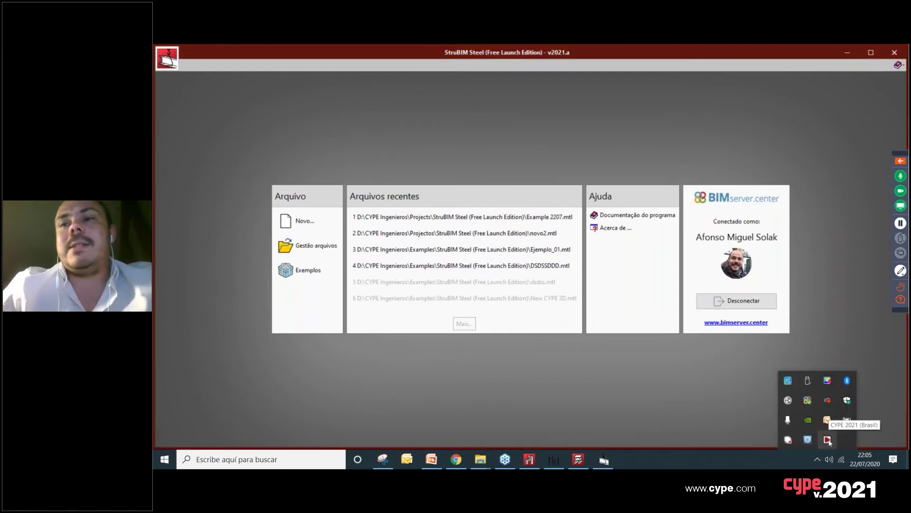
pyautogui.click(828, 439)
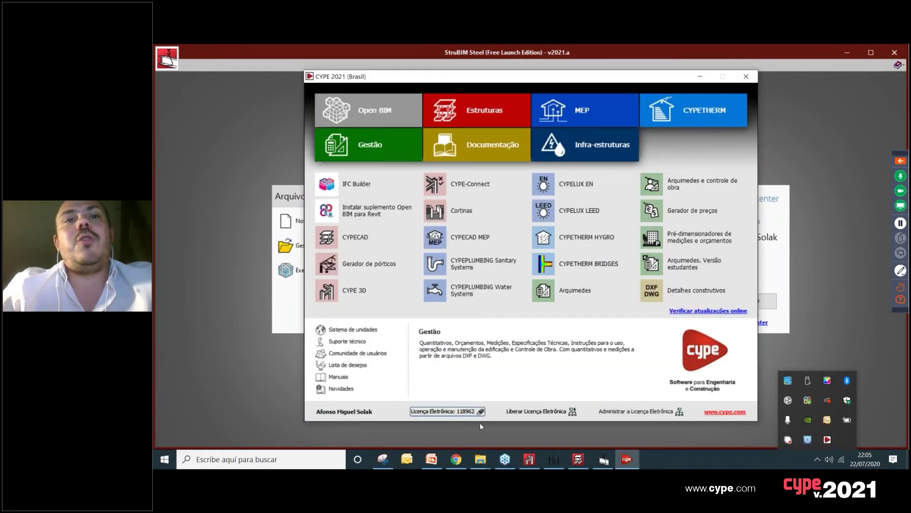
pyautogui.click(436, 412)
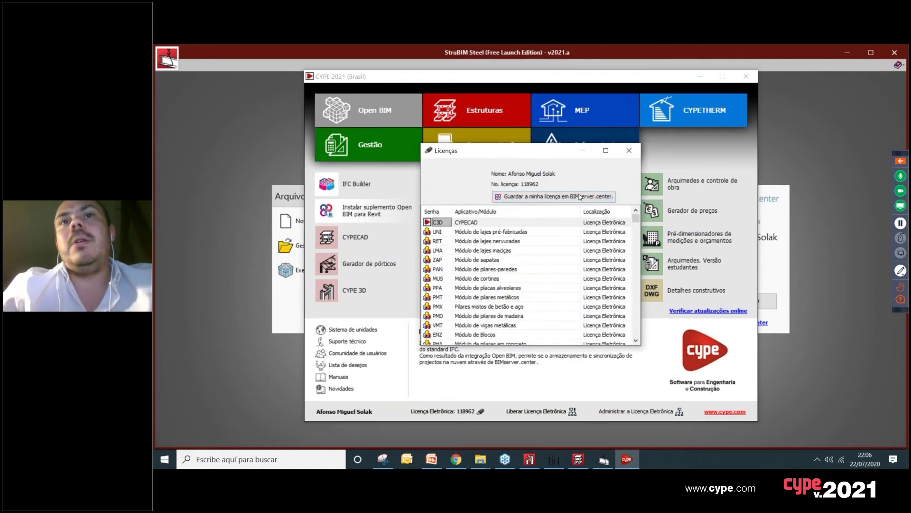
pyautogui.click(629, 151)
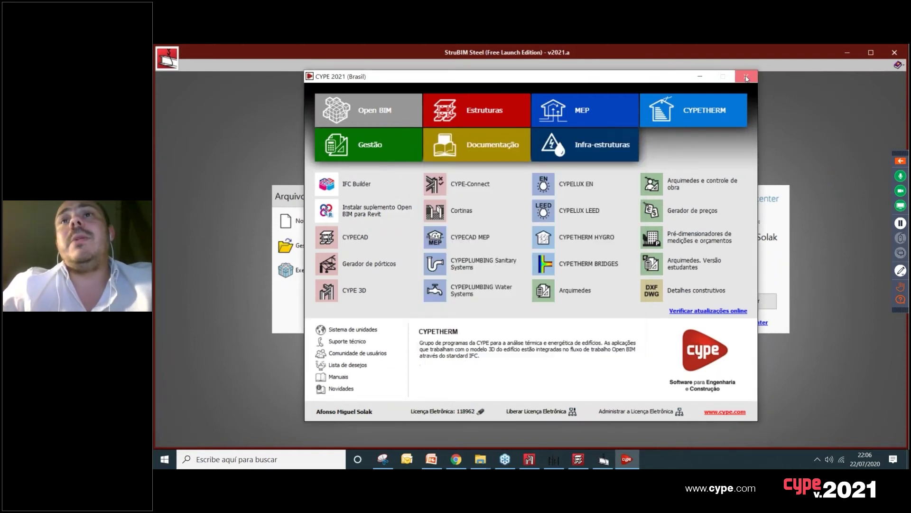
pyautogui.click(746, 78)
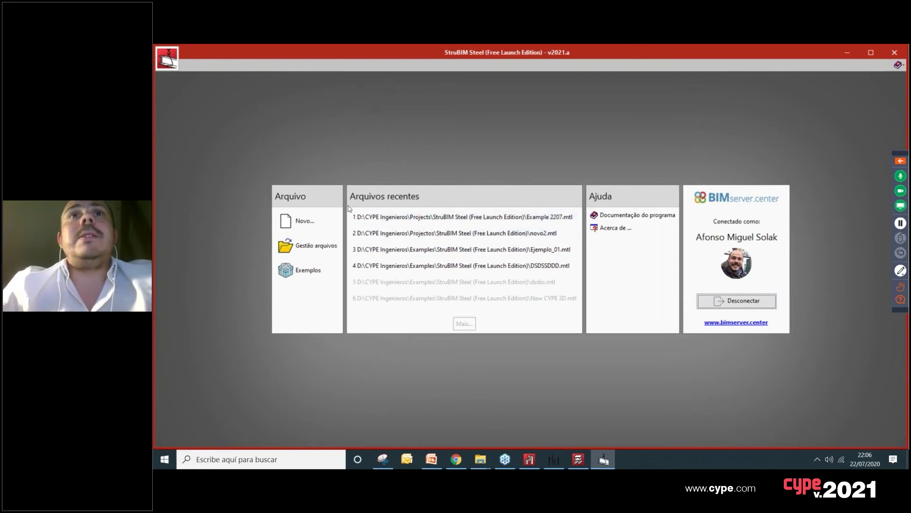
# Step: Create a new StruBIM Steel file and select Exemplo Metalicas CYPECAD as its BIMserver.center project
pyautogui.click(312, 224)
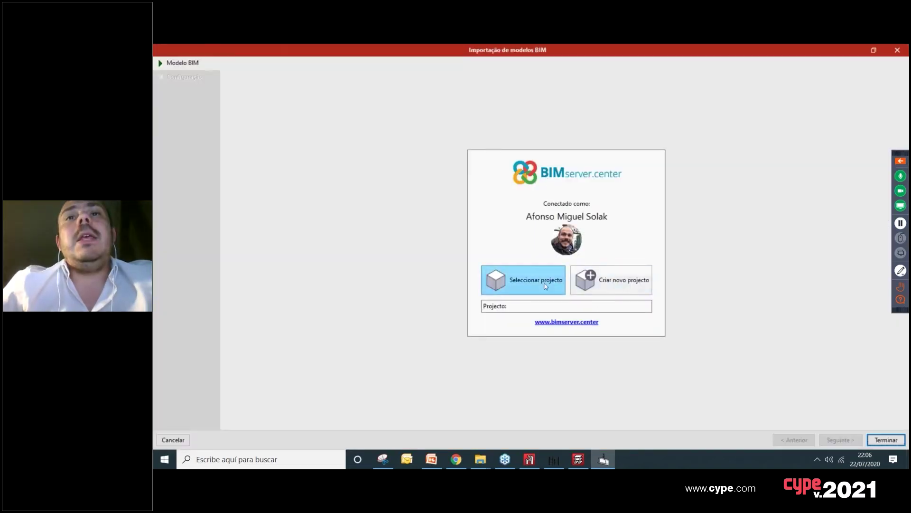
pyautogui.click(544, 285)
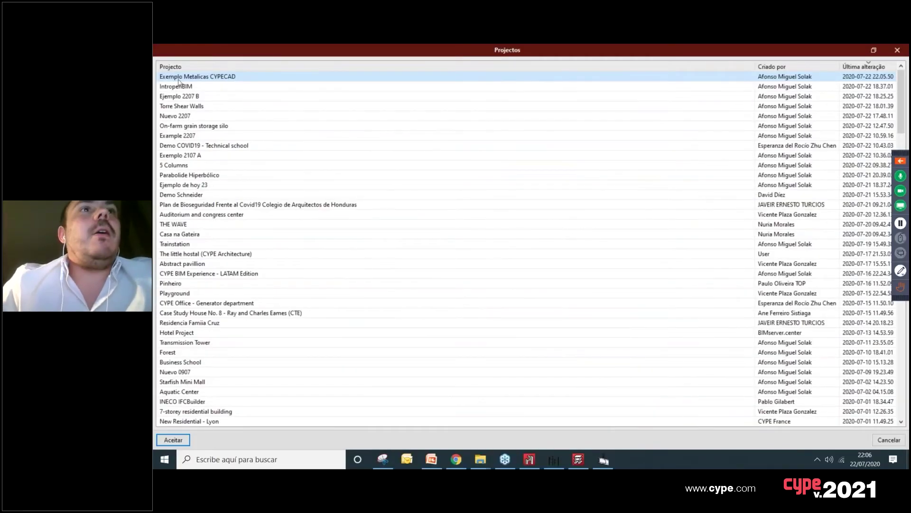
pyautogui.click(159, 442)
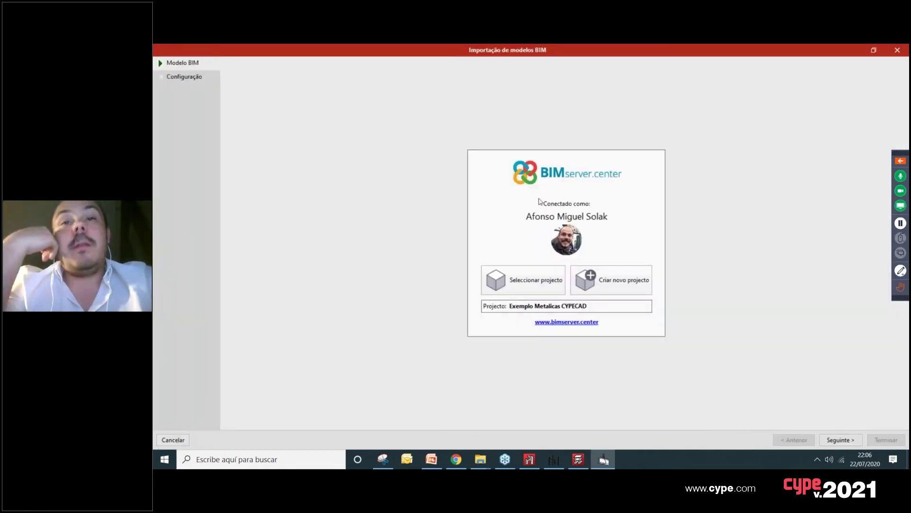
# Step: Include the CYPECAD IFC file Estrutura, described as Business School, and complete the BIM model import configuration
pyautogui.click(839, 440)
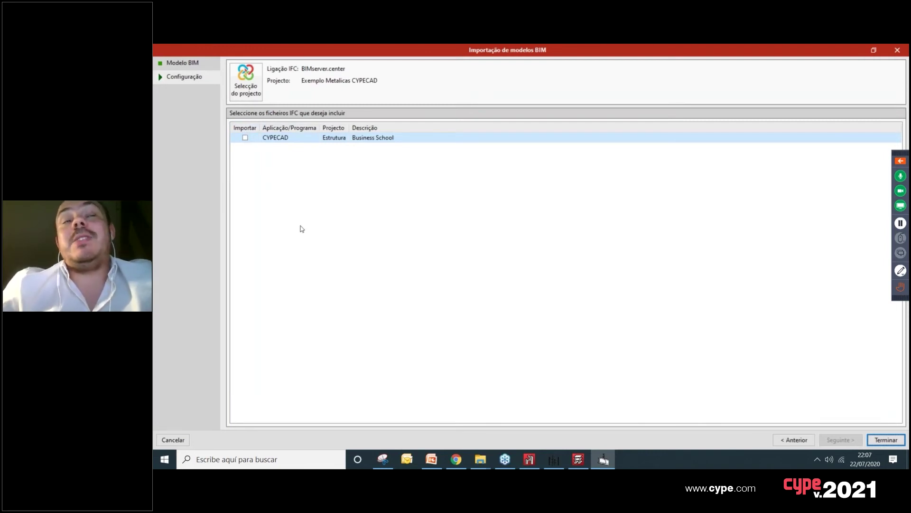
pyautogui.click(244, 137)
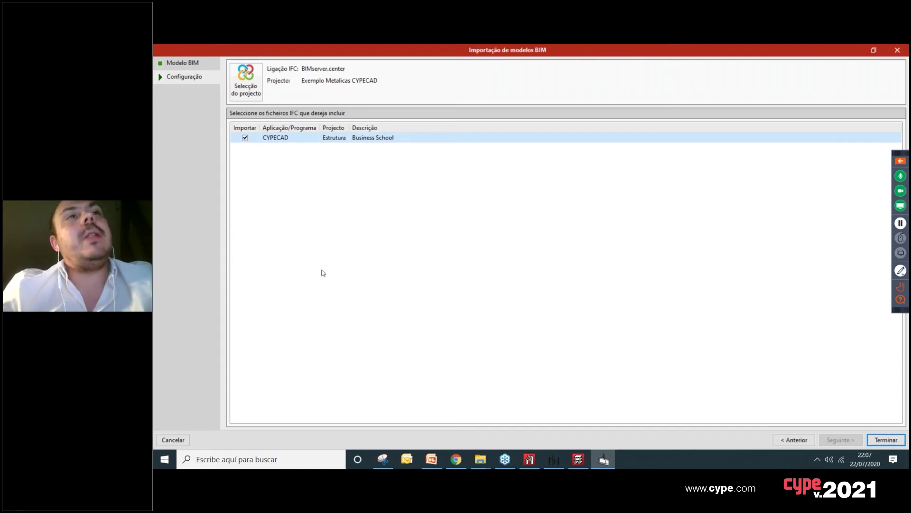
pyautogui.click(885, 439)
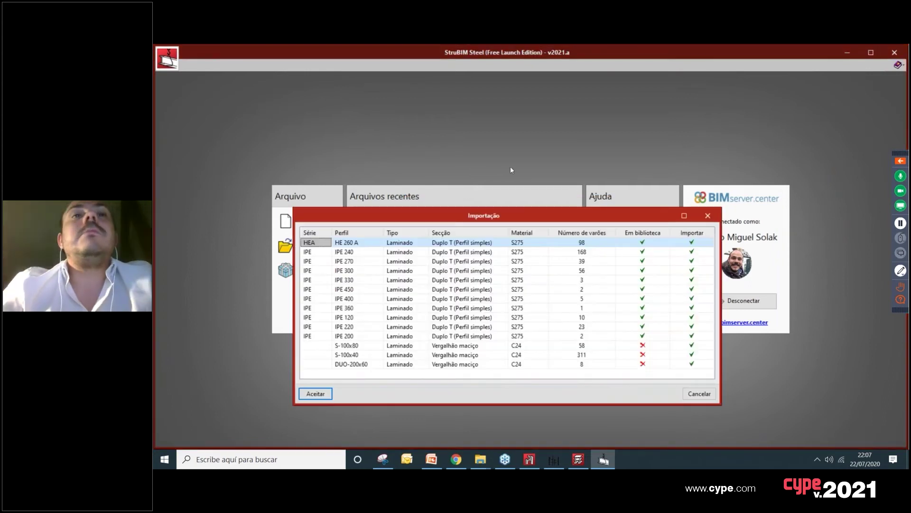
# Step: Review the S-100x80, S-100x40 and DUO-200x60 profiles missing from the library, and import all the listed profiles
pyautogui.moveTo(508, 213); pyautogui.dragTo(489, 126)
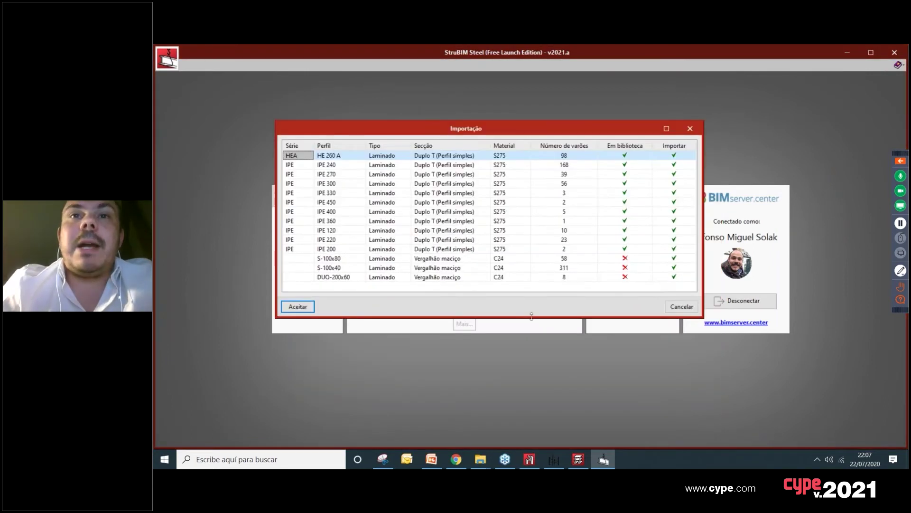
pyautogui.moveTo(528, 334); pyautogui.dragTo(522, 374)
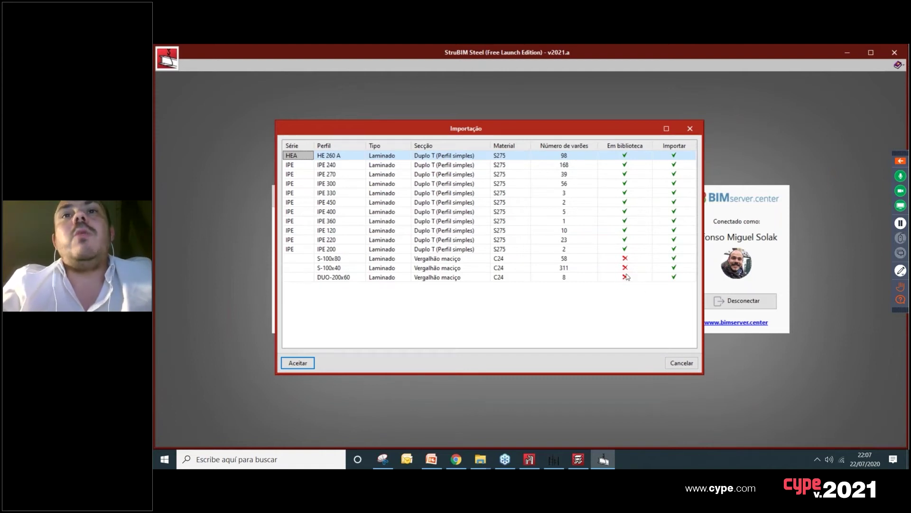
pyautogui.click(341, 268)
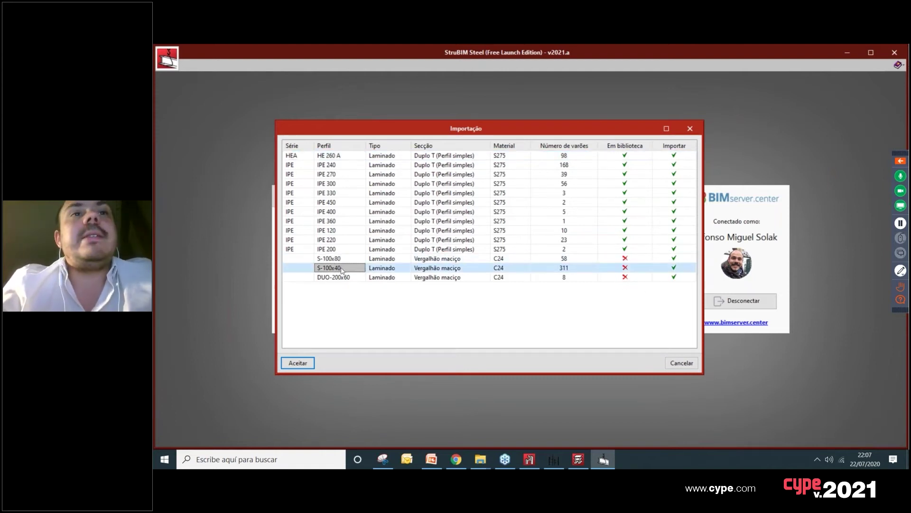
pyautogui.click(344, 278)
pyautogui.click(345, 260)
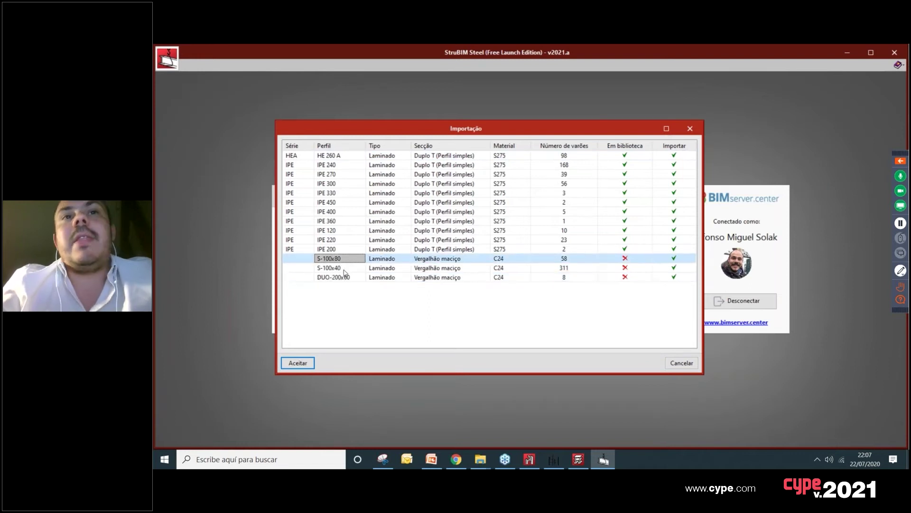
pyautogui.click(345, 268)
pyautogui.click(345, 259)
pyautogui.click(346, 269)
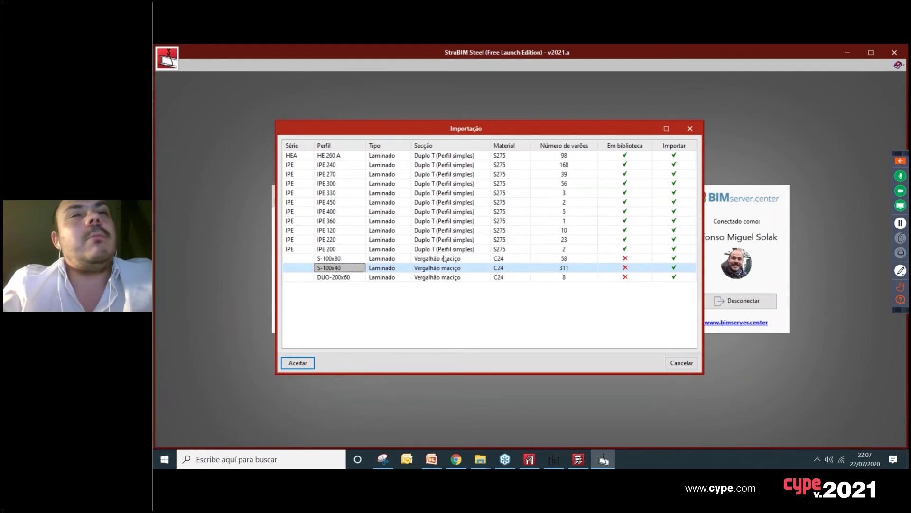
pyautogui.click(338, 261)
pyautogui.click(451, 268)
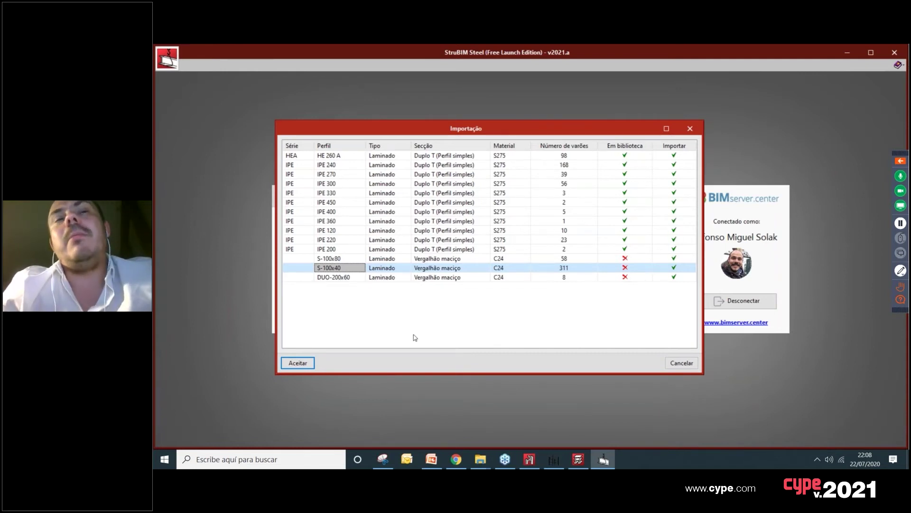
pyautogui.click(297, 364)
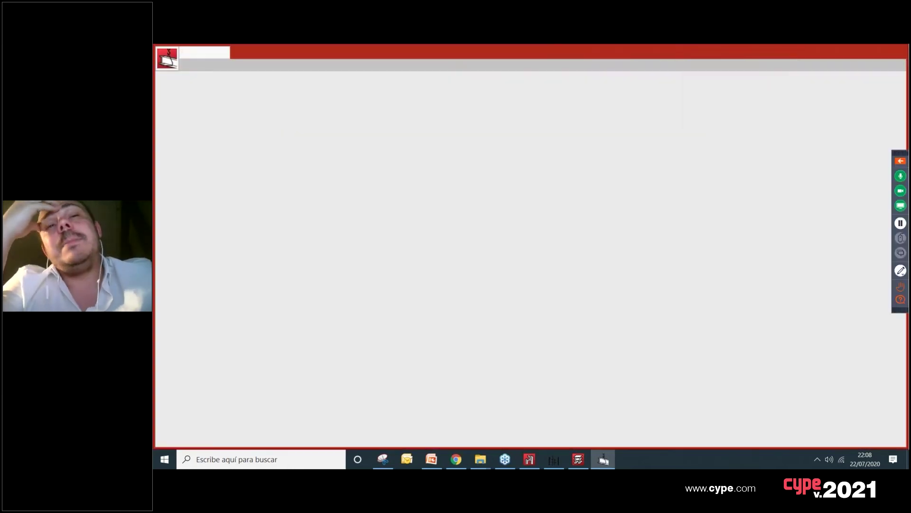
# Step: Examine the slatted enclosure and its supporting frame in the 3D view of the imported model
pyautogui.scroll(6, 641, 404)
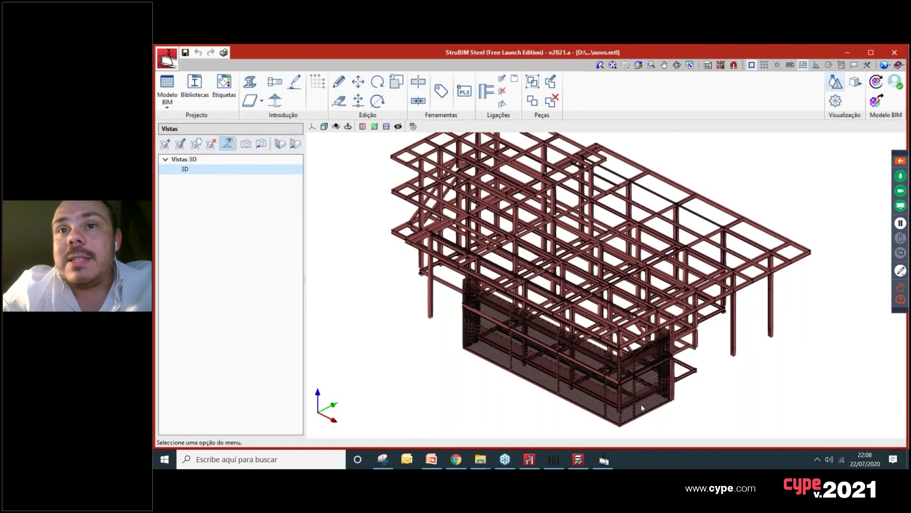
pyautogui.scroll(3, 651, 382)
pyautogui.scroll(-4, 650, 382)
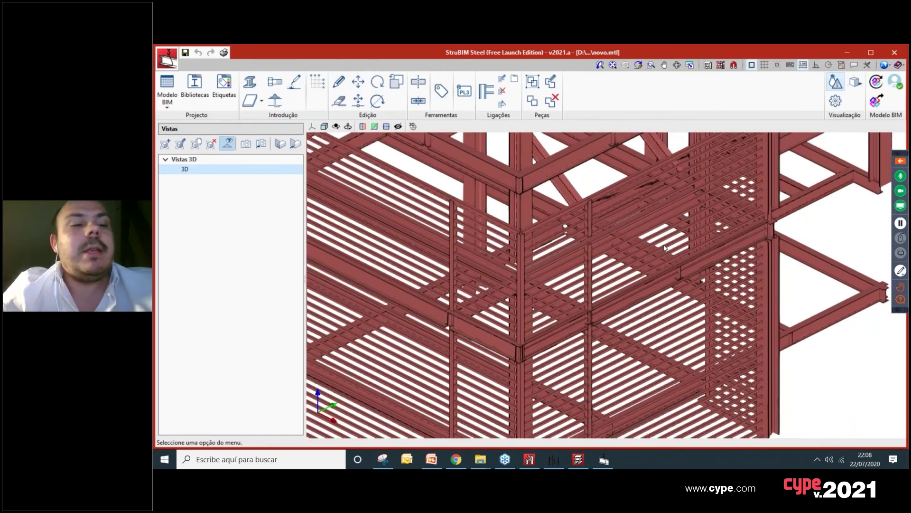
pyautogui.moveTo(650, 383); pyautogui.dragTo(658, 326, button='middle')
pyautogui.scroll(1, 657, 326)
pyautogui.scroll(4, 676, 189)
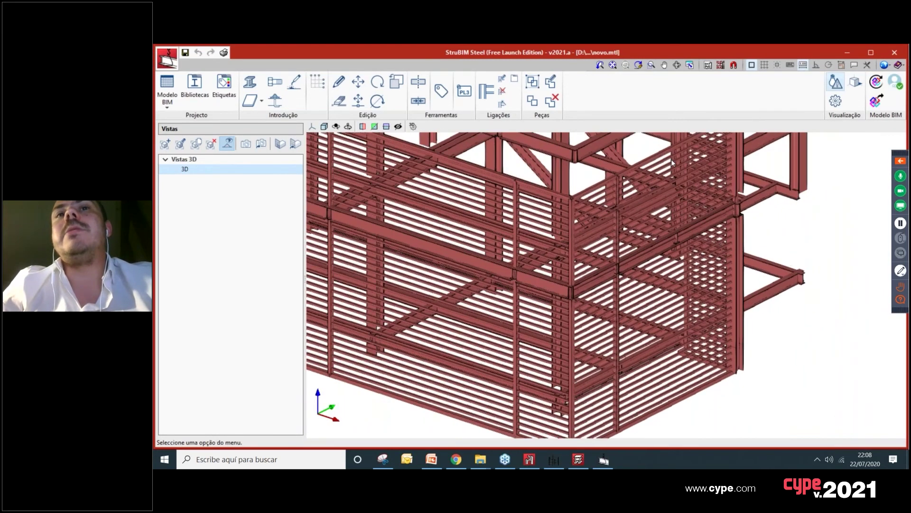
pyautogui.scroll(-3, 682, 229)
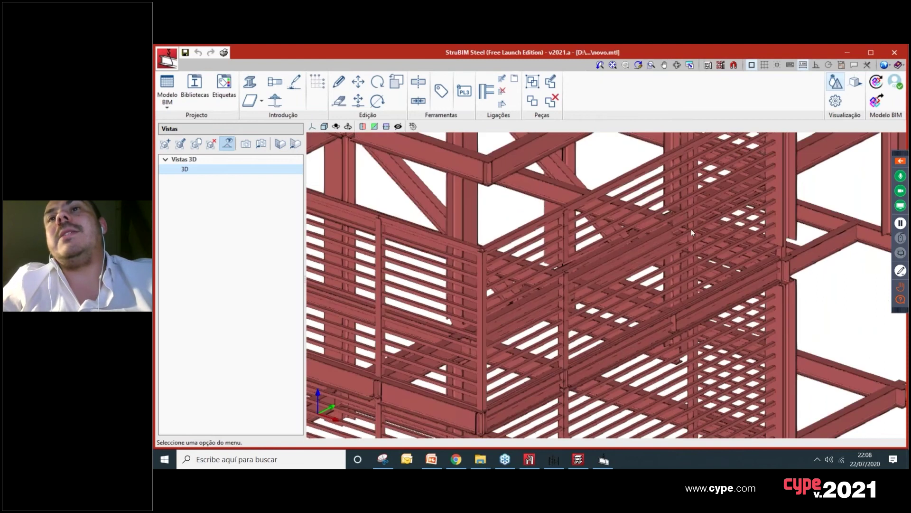
pyautogui.keyDown('shift'); pyautogui.moveTo(707, 188); pyautogui.dragTo(726, 223, button='middle'); pyautogui.keyUp('shift')
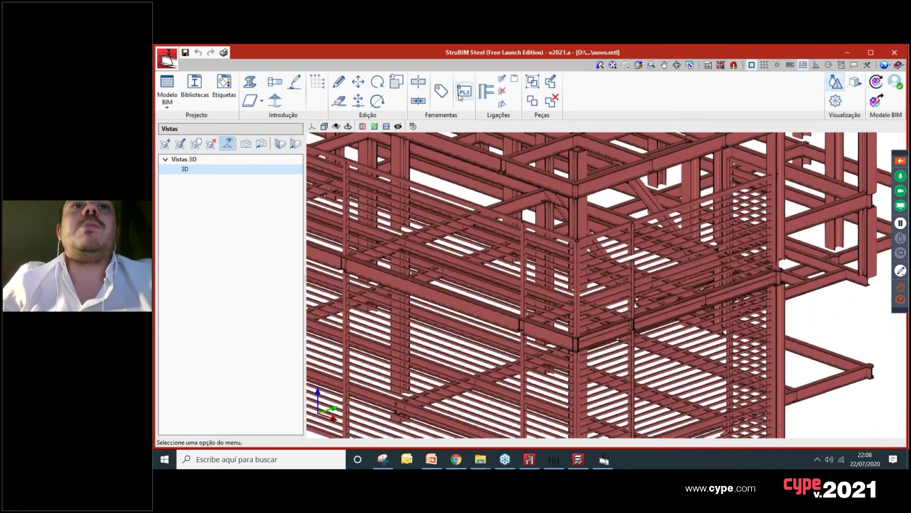
# Step: Activate the element deletion command and examine the slatted enclosure's bars from the near and opposite sides
pyautogui.click(339, 100)
pyautogui.scroll(3, 715, 213)
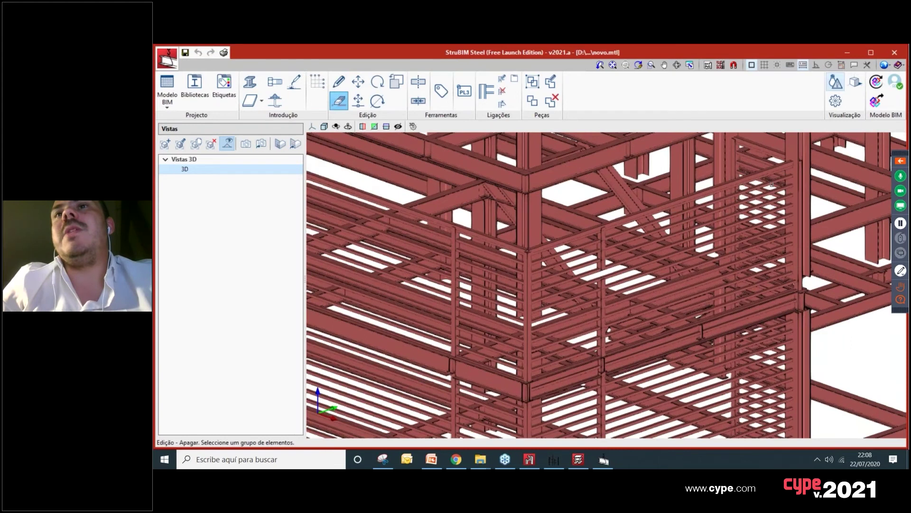
pyautogui.scroll(3, 764, 195)
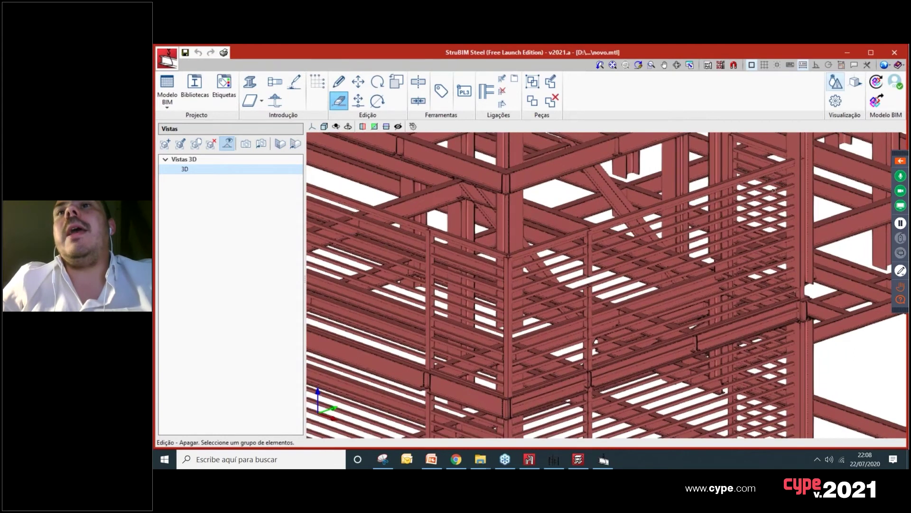
pyautogui.scroll(-3, 723, 284)
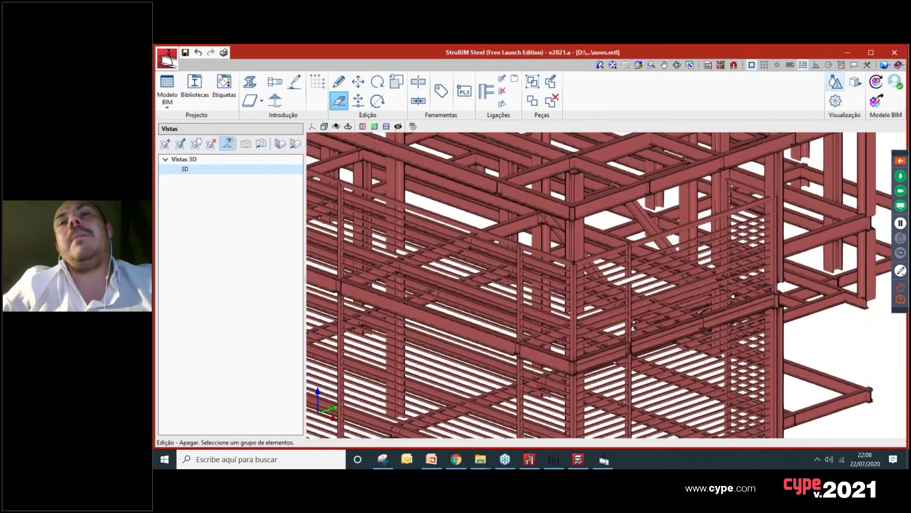
pyautogui.moveTo(723, 284); pyautogui.dragTo(426, 203, button='middle')
pyautogui.scroll(-2, 425, 203)
pyautogui.scroll(3, 423, 293)
pyautogui.scroll(2, 423, 293)
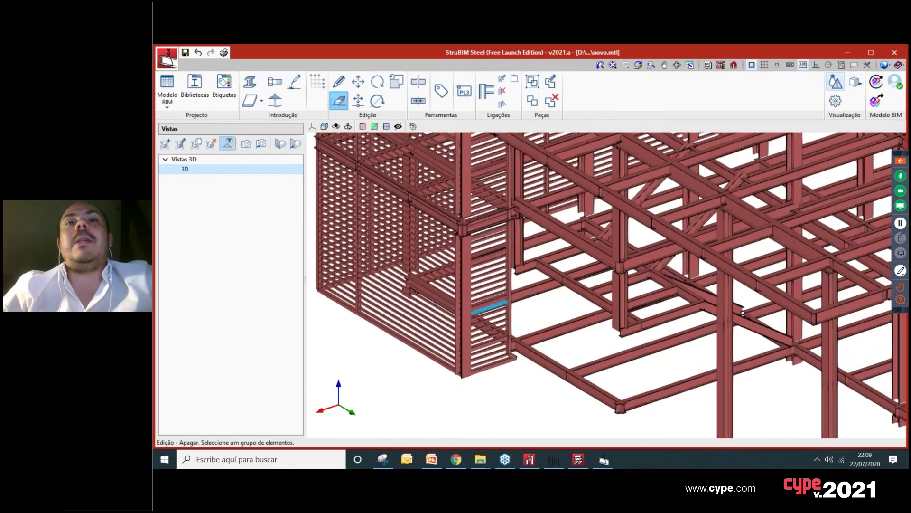
# Step: Examine how the slatted enclosure, columns and floor beams meet at the building's other end
pyautogui.scroll(-3, 517, 317)
pyautogui.moveTo(608, 269); pyautogui.dragTo(542, 243, button='middle')
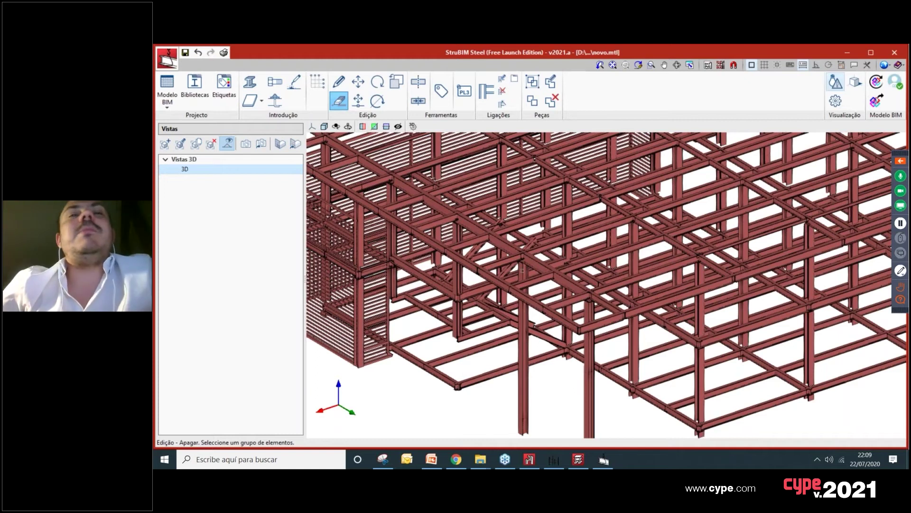
pyautogui.scroll(5, 523, 270)
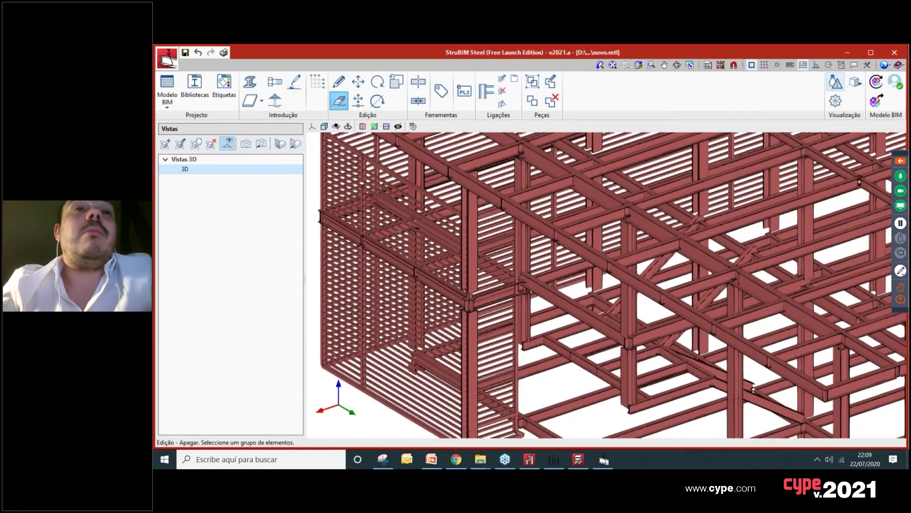
pyautogui.scroll(-4, 418, 209)
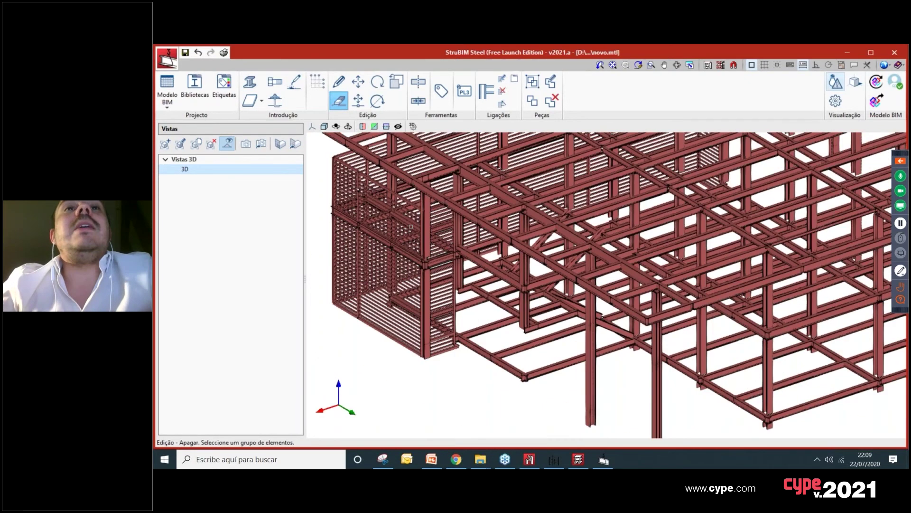
pyautogui.scroll(2, 414, 216)
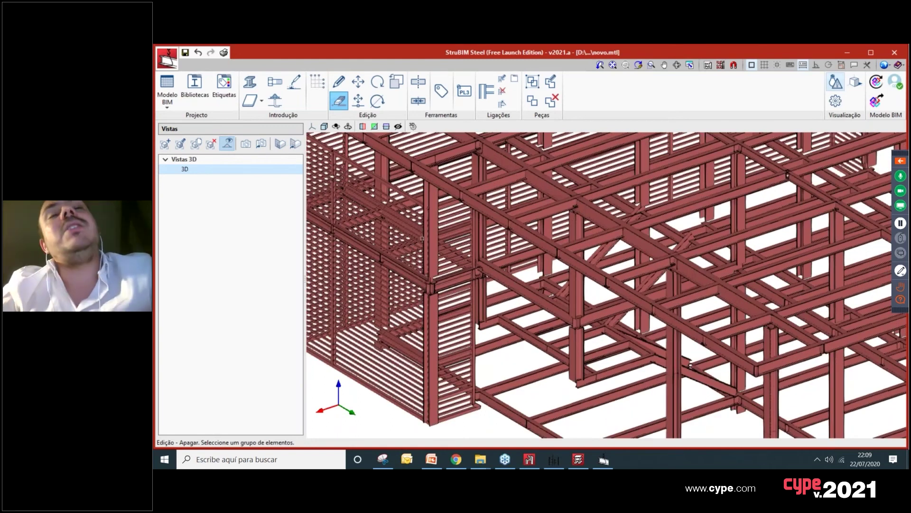
pyautogui.moveTo(407, 242); pyautogui.dragTo(406, 178, button='middle')
pyautogui.scroll(2, 418, 261)
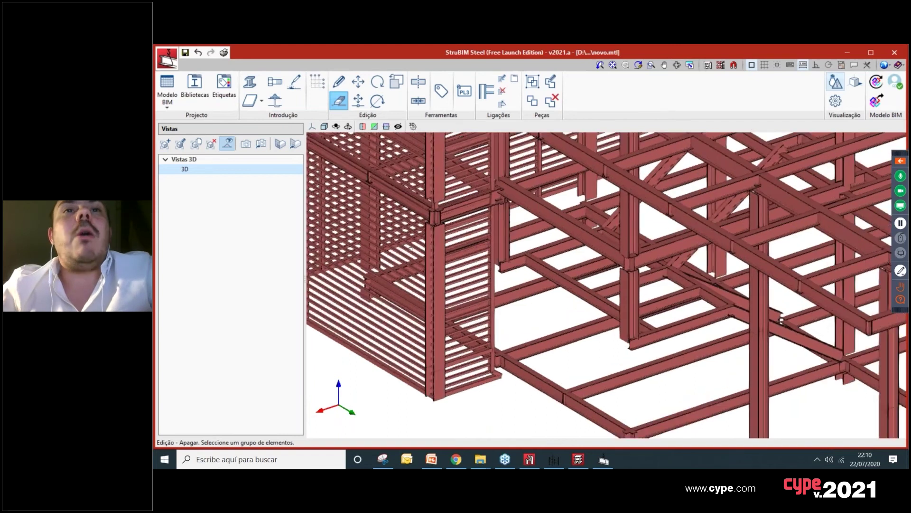
pyautogui.scroll(-5, 403, 258)
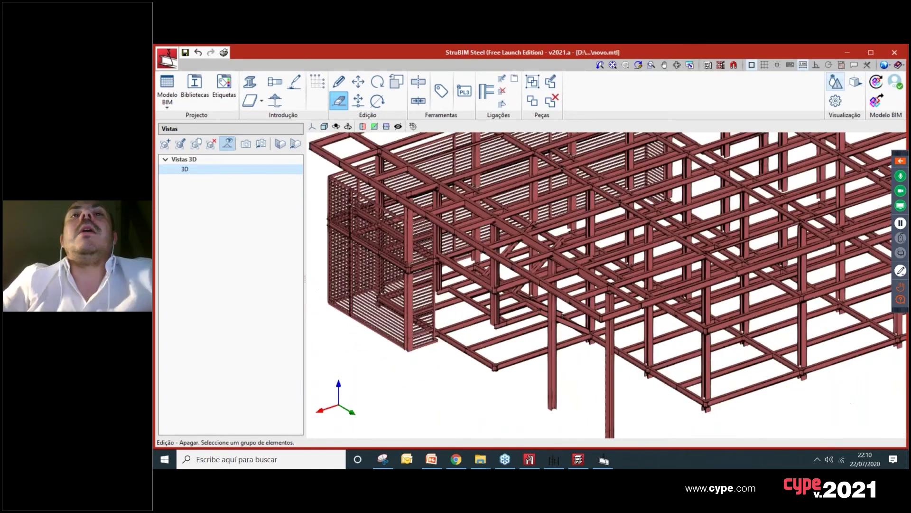
# Step: Select the joint where a secondary beam meets a main beam and open its hinged secondary-profile connection for editing
pyautogui.keyDown('shift'); pyautogui.moveTo(672, 211); pyautogui.dragTo(672, 157, button='middle'); pyautogui.keyUp('shift')
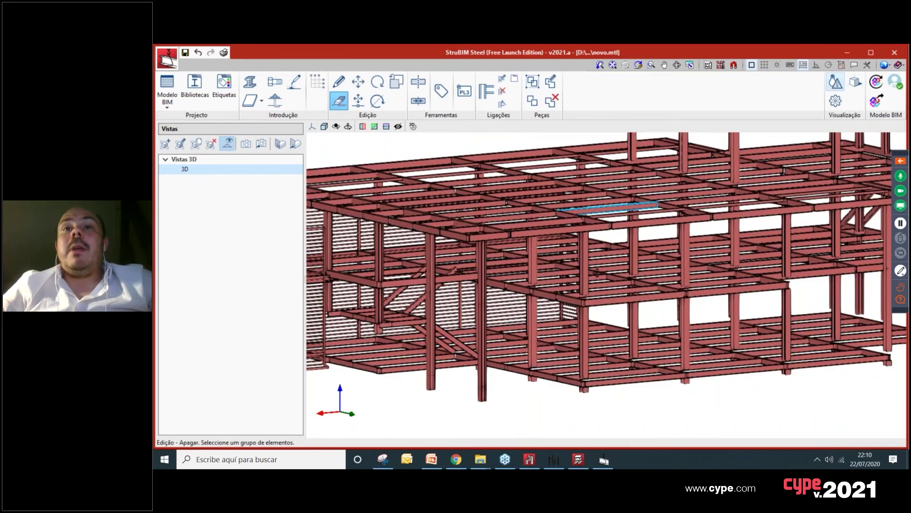
pyautogui.scroll(2, 672, 156)
pyautogui.keyDown('shift'); pyautogui.moveTo(646, 276); pyautogui.dragTo(634, 344, button='middle'); pyautogui.keyUp('shift')
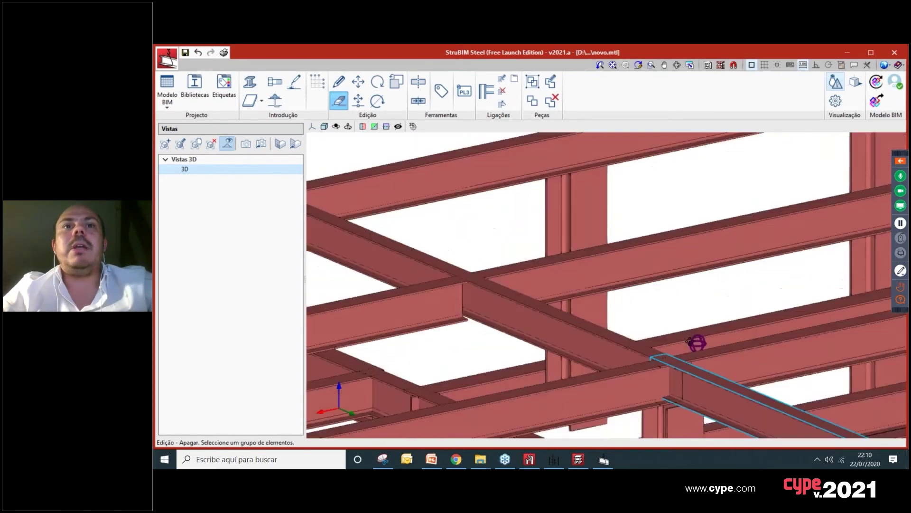
pyautogui.moveTo(697, 343); pyautogui.dragTo(570, 262, button='middle')
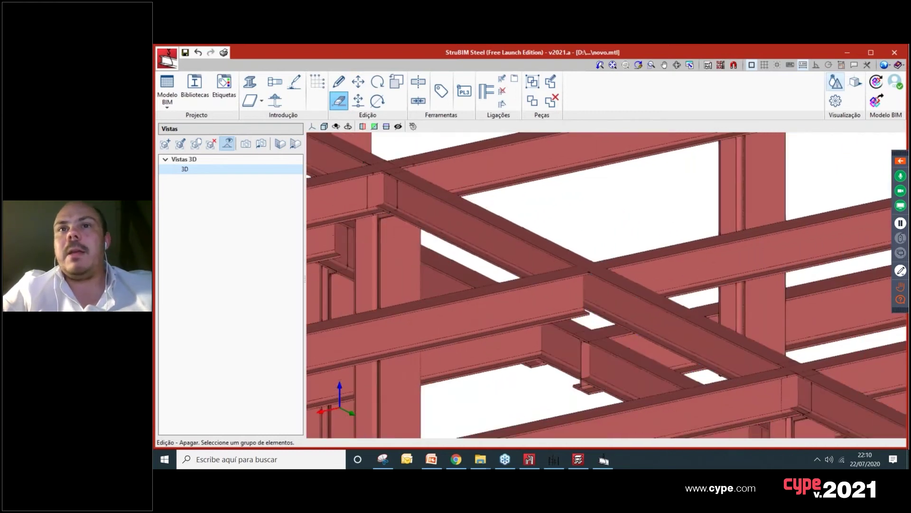
pyautogui.click(502, 103)
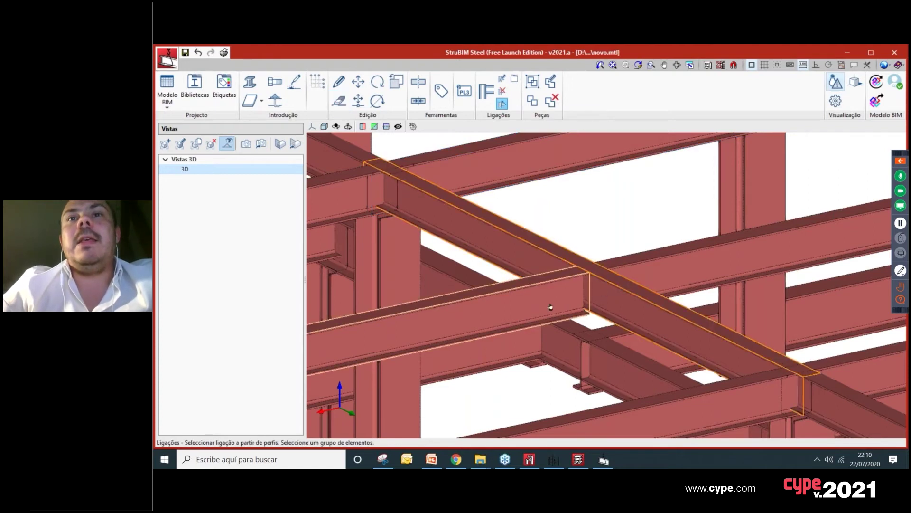
pyautogui.click(605, 275)
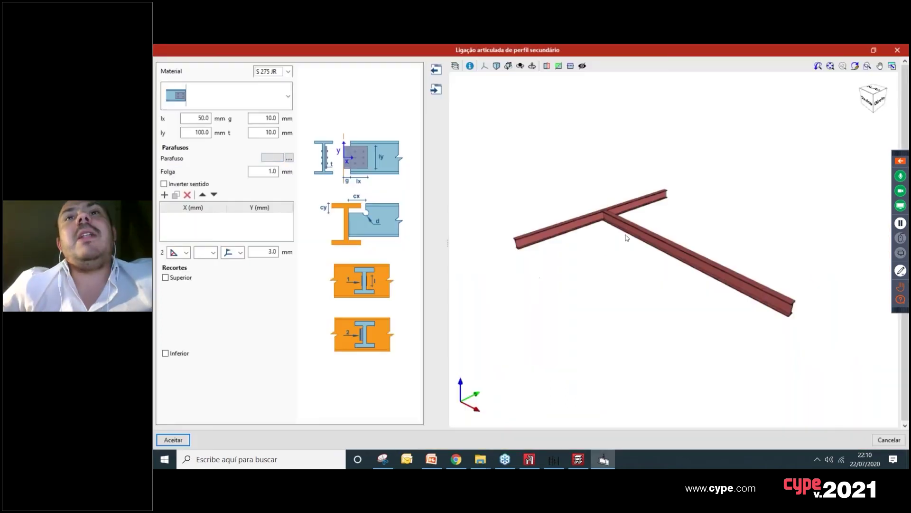
# Step: Examine the plate, weld and flange clearance of the beam-to-beam joint in the connection's 3D preview
pyautogui.scroll(2, 580, 201)
pyautogui.moveTo(600, 193); pyautogui.dragTo(600, 241, button='middle')
pyautogui.scroll(-3, 574, 228)
pyautogui.scroll(4, 578, 231)
pyautogui.scroll(-4, 578, 231)
pyautogui.scroll(2, 577, 231)
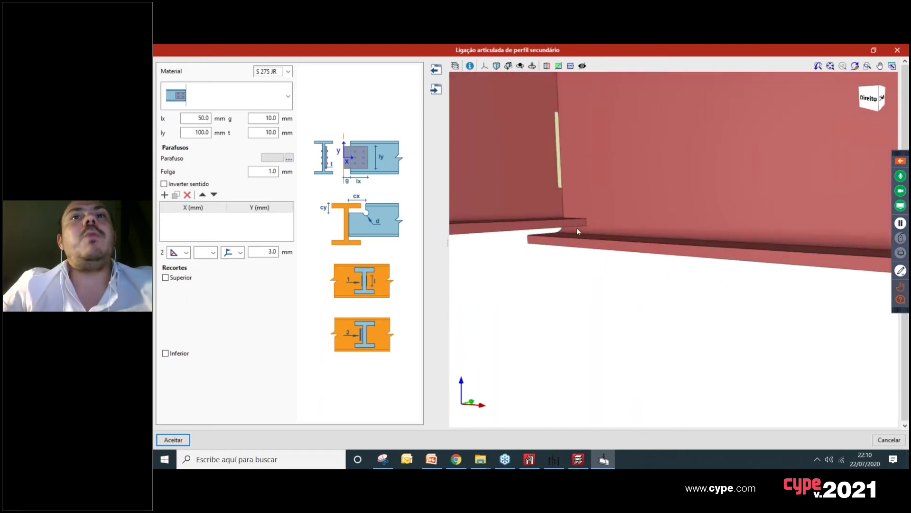
pyautogui.moveTo(580, 228); pyautogui.dragTo(577, 241, button='middle')
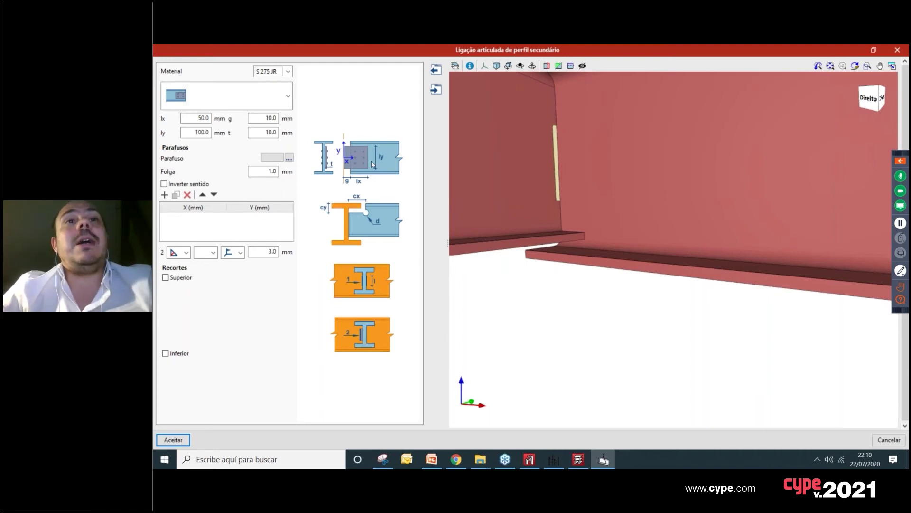
pyautogui.scroll(-2, 572, 212)
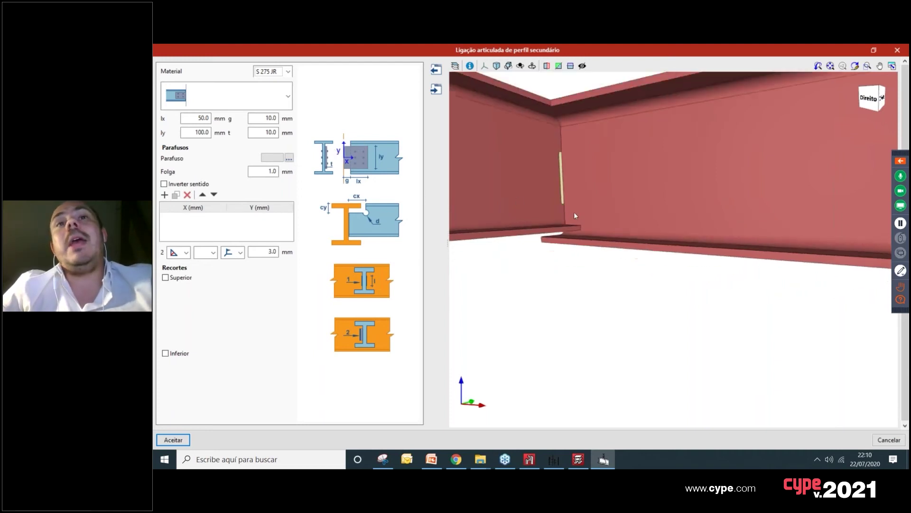
pyautogui.keyDown('shift'); pyautogui.moveTo(577, 179); pyautogui.dragTo(589, 209, button='middle'); pyautogui.keyUp('shift')
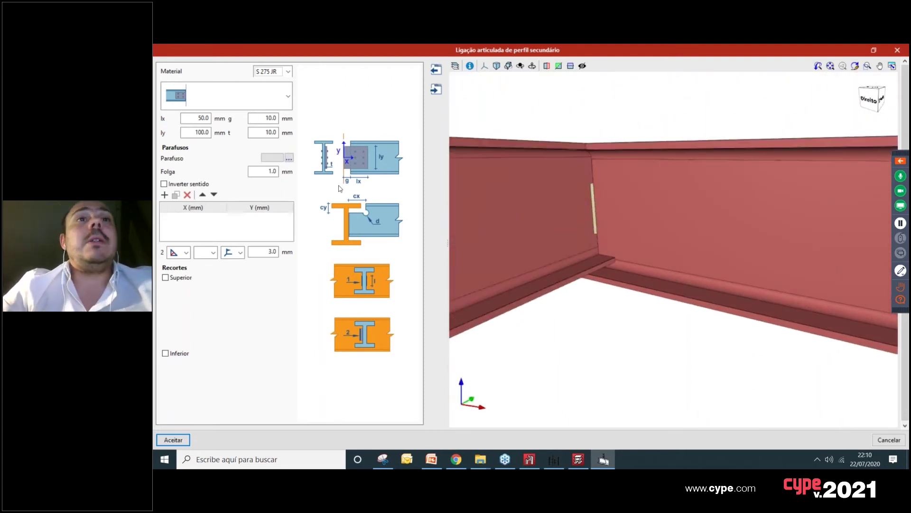
pyautogui.keyDown('shift'); pyautogui.moveTo(593, 247); pyautogui.dragTo(641, 215, button='middle'); pyautogui.keyUp('shift')
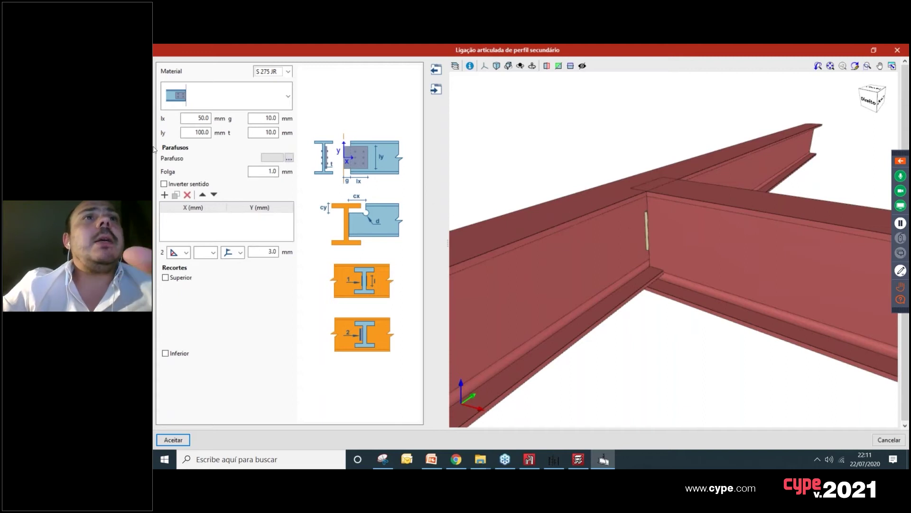
# Step: Try the directly welded connection type, return to the plate type, and switch Inverter sentido on and off
pyautogui.click(232, 100)
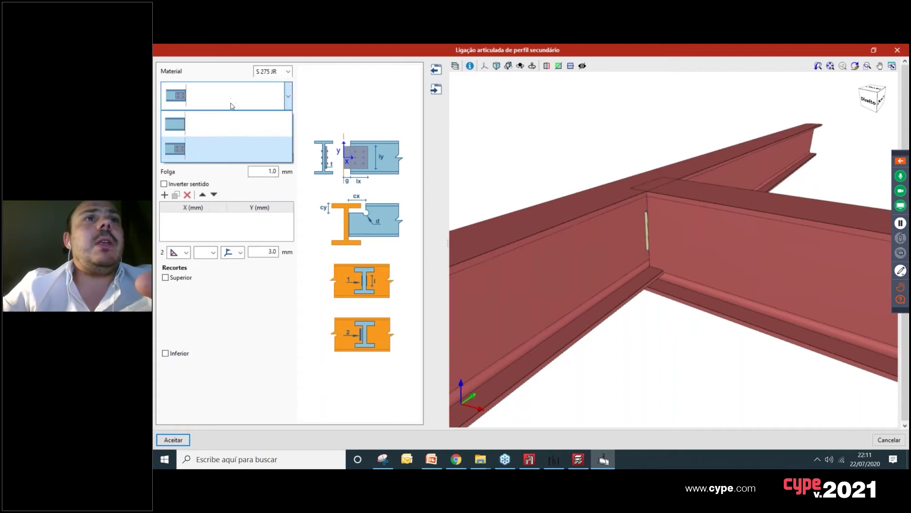
pyautogui.click(224, 130)
pyautogui.click(238, 97)
pyautogui.click(236, 151)
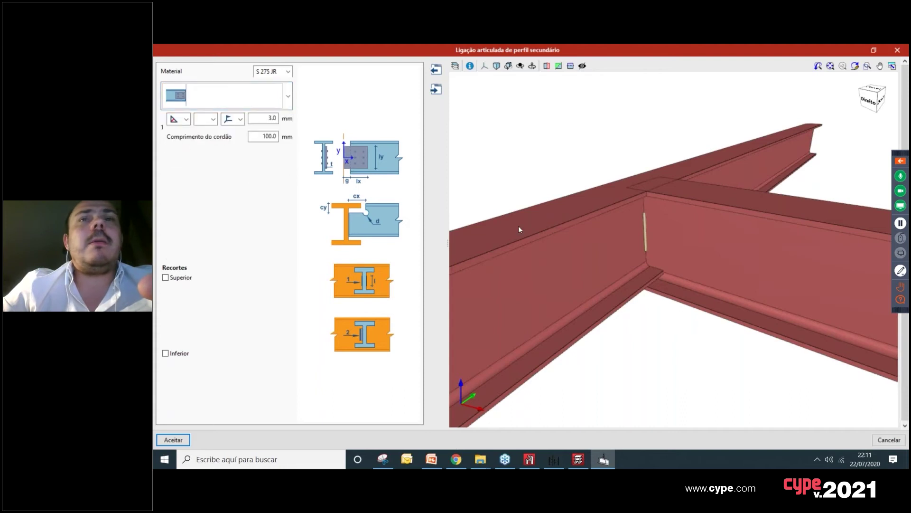
pyautogui.click(165, 184)
pyautogui.click(164, 184)
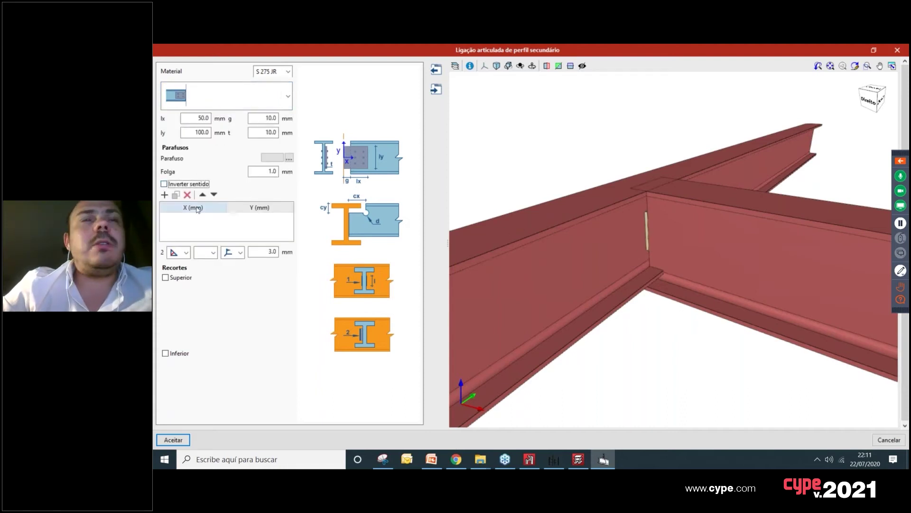
# Step: Add a bolt position at X 0, Y 0 to the connection plate and delete it again
pyautogui.click(164, 195)
pyautogui.scroll(3, 626, 243)
pyautogui.moveTo(653, 234)
pyautogui.keyDown('shift'); pyautogui.mouseDown(button='middle')
pyautogui.moveTo(630, 224)
pyautogui.moveTo(663, 234)
pyautogui.mouseUp(button='middle'); pyautogui.keyUp('shift')
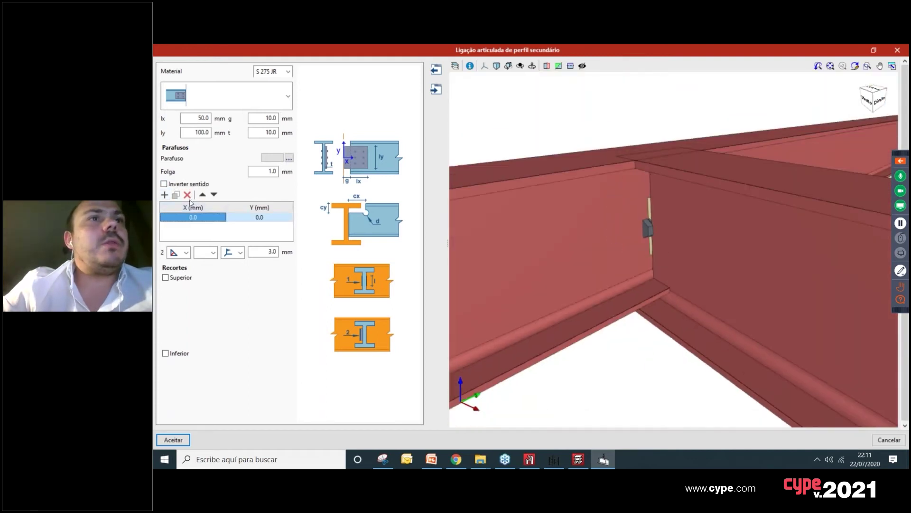
pyautogui.click(187, 195)
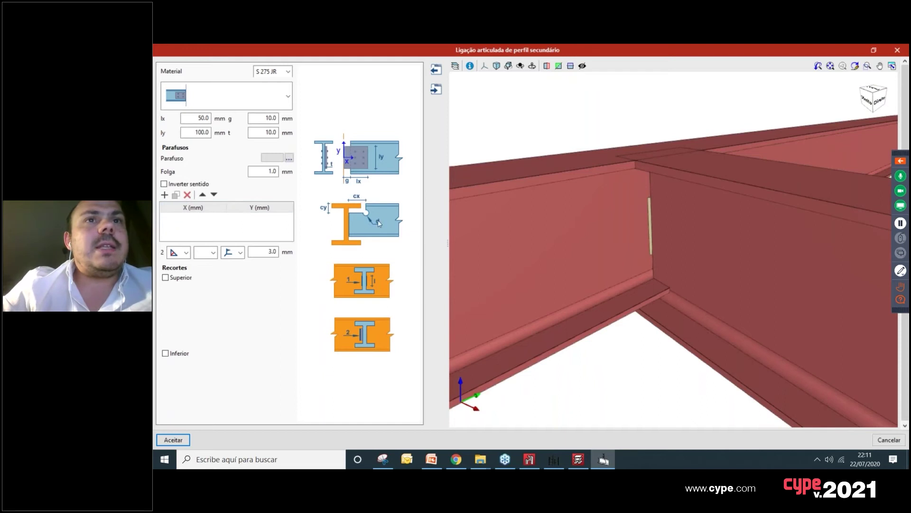
# Step: Enable the upper cutout on the secondary beam, compare its corner shapes and choose the rounded corner
pyautogui.click(165, 278)
pyautogui.keyDown('shift'); pyautogui.moveTo(645, 287); pyautogui.dragTo(639, 208, button='middle'); pyautogui.keyUp('shift')
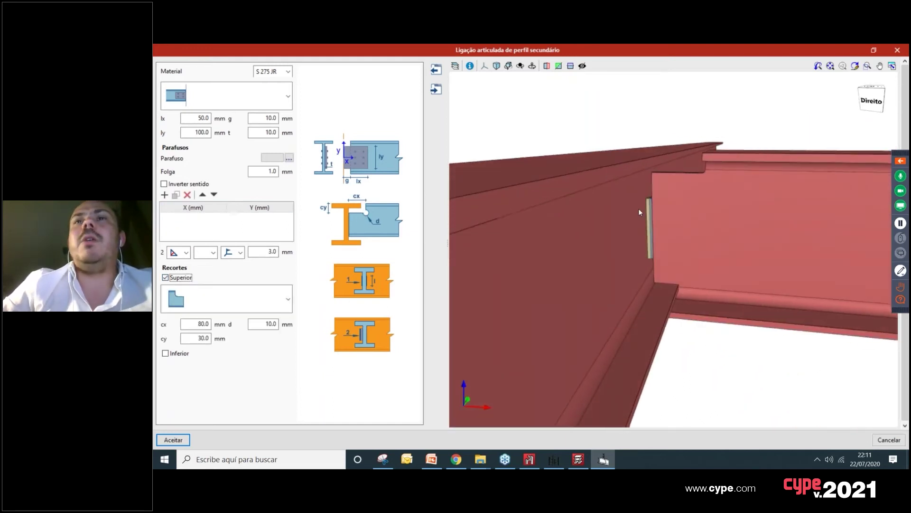
pyautogui.click(261, 299)
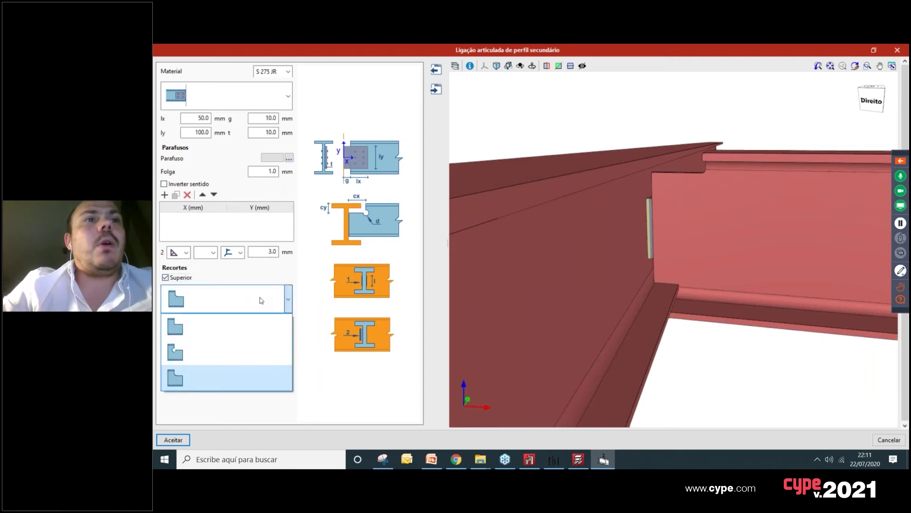
pyautogui.click(239, 355)
pyautogui.click(254, 299)
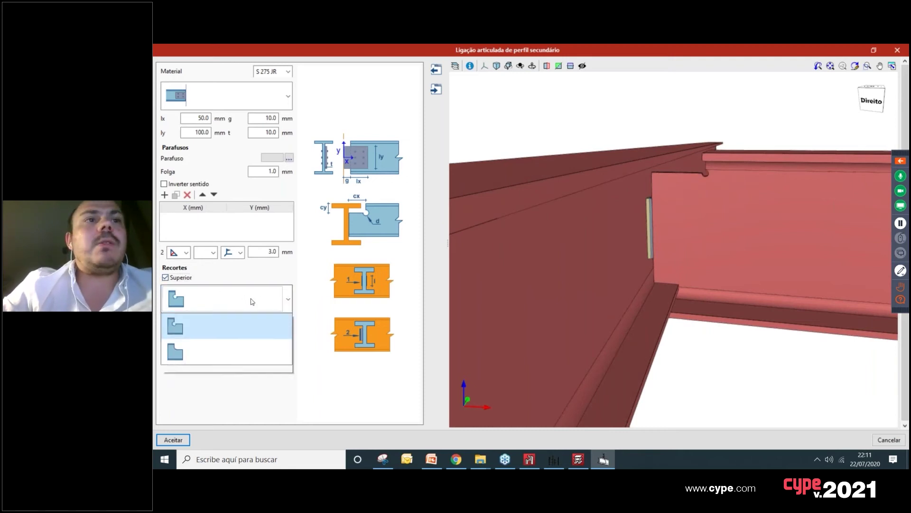
pyautogui.click(261, 294)
pyautogui.click(261, 295)
pyautogui.click(251, 374)
pyautogui.moveTo(699, 190)
pyautogui.keyDown('shift'); pyautogui.mouseDown(button='middle')
pyautogui.moveTo(705, 178)
pyautogui.moveTo(675, 179)
pyautogui.moveTo(696, 203)
pyautogui.mouseUp(button='middle'); pyautogui.keyUp('shift')
pyautogui.scroll(3, 717, 173)
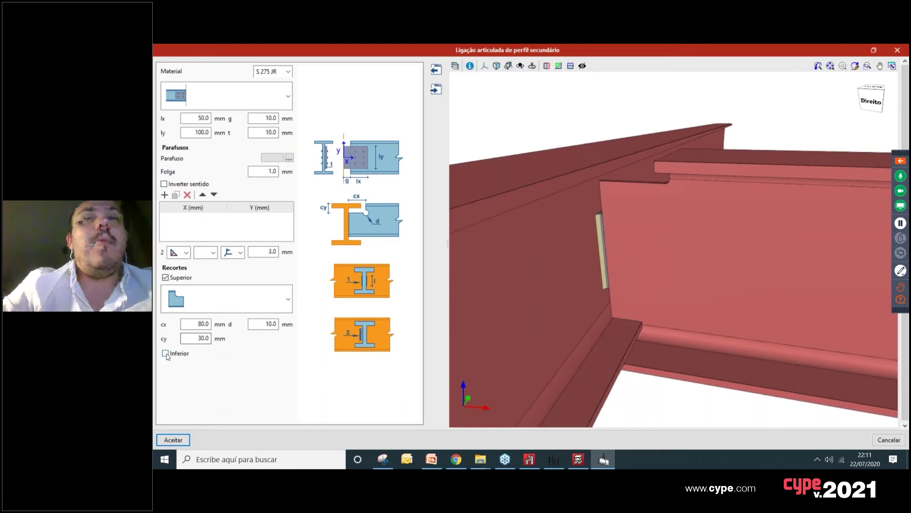
# Step: Enable the lower cutout on the secondary beam with the rounded-corner shape
pyautogui.click(182, 354)
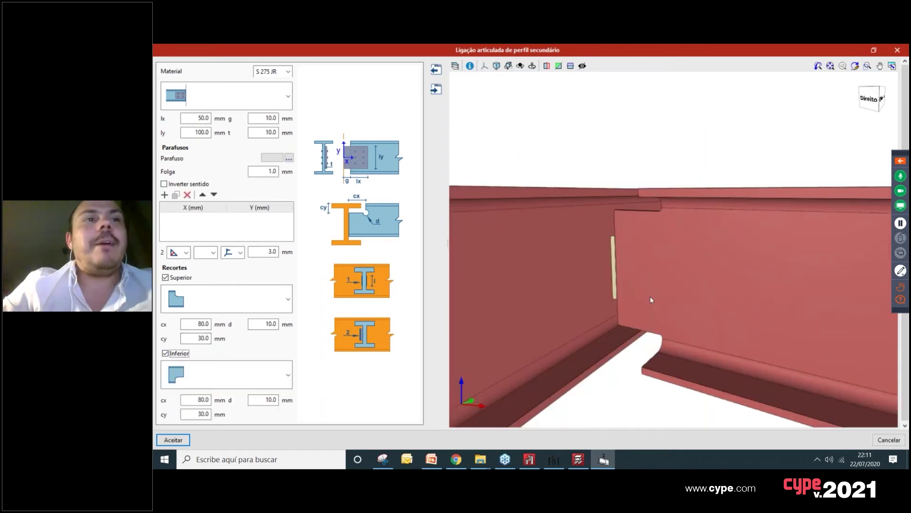
pyautogui.click(224, 374)
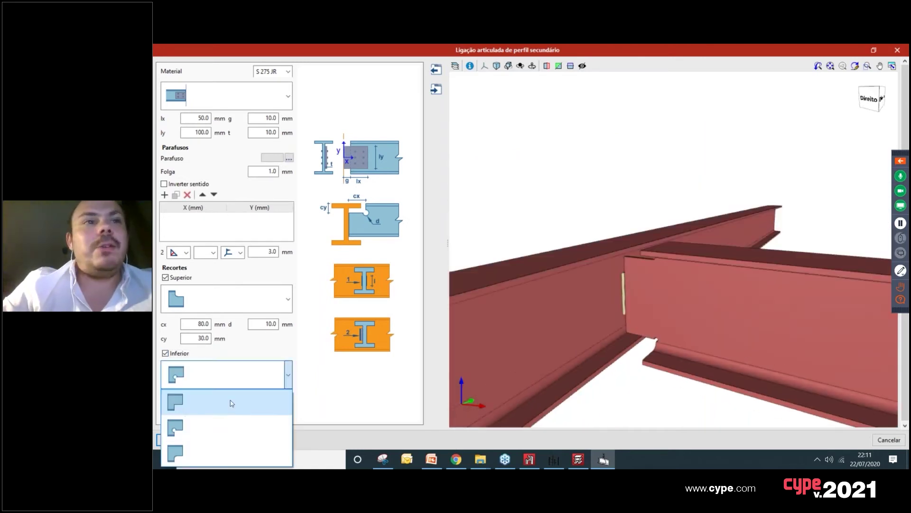
pyautogui.click(228, 451)
# Step: Change the upper cutout to the shape with a circular corner hole and set its diameter d to 20 mm
pyautogui.click(228, 300)
pyautogui.click(207, 354)
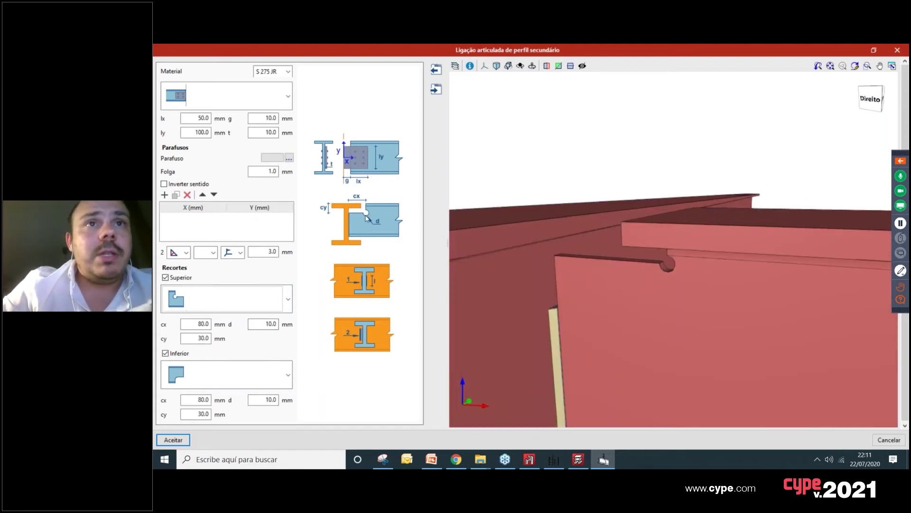
pyautogui.click(274, 324)
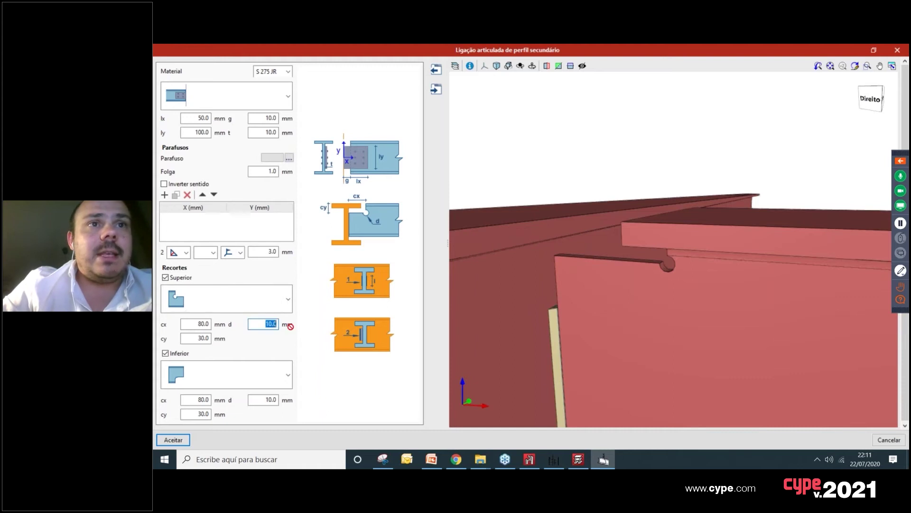
pyautogui.write('20')
pyautogui.press('Tab')
pyautogui.moveTo(709, 344); pyautogui.dragTo(688, 321, button='middle')
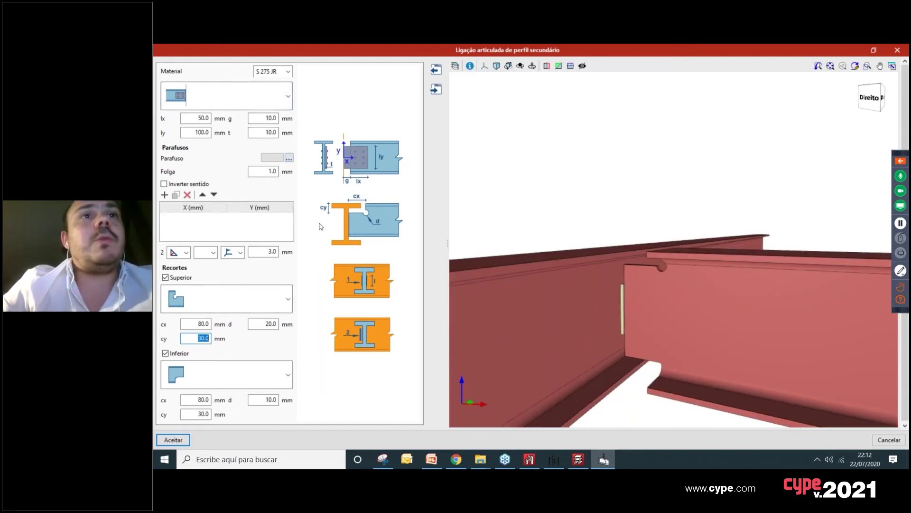
# Step: Review the available steel grades, the bolt clearance and the bolt, nut and washer definition without changing them
pyautogui.click(288, 71)
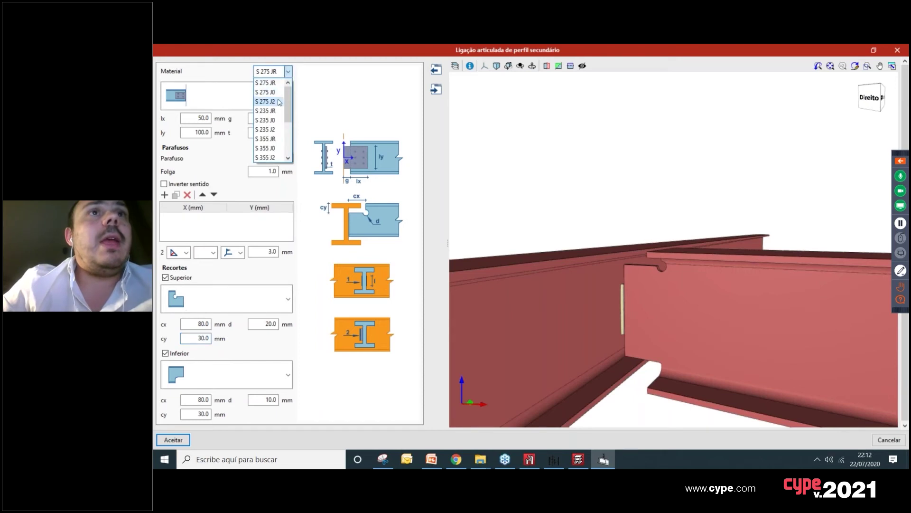
pyautogui.click(314, 92)
pyautogui.click(265, 172)
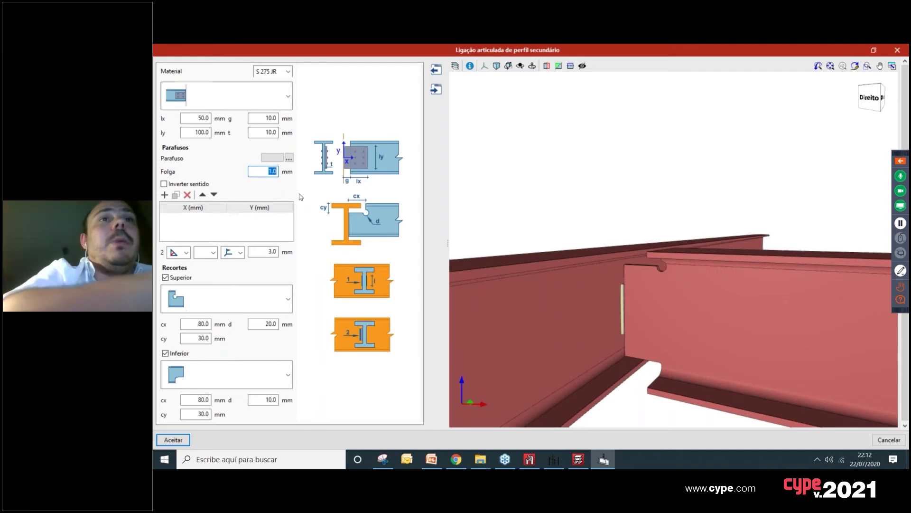
pyautogui.click(289, 158)
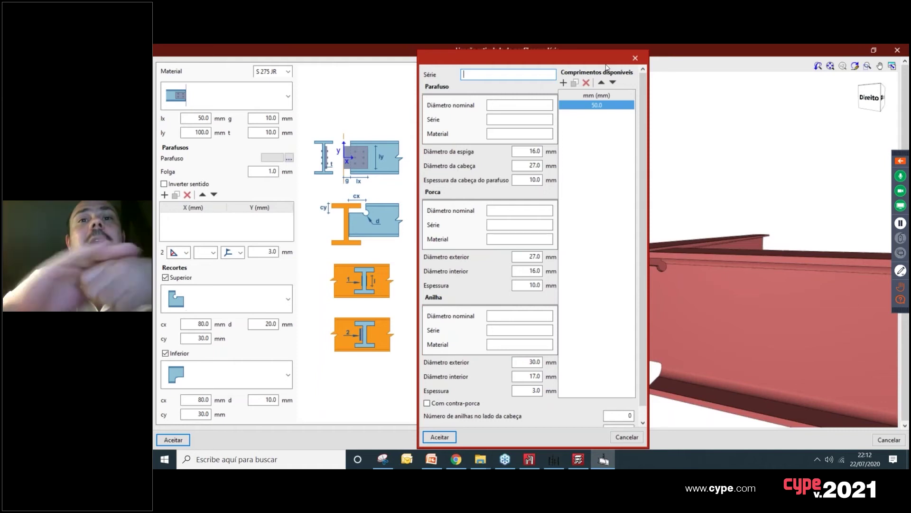
pyautogui.scroll(-1, 582, 82)
pyautogui.scroll(1, 639, 82)
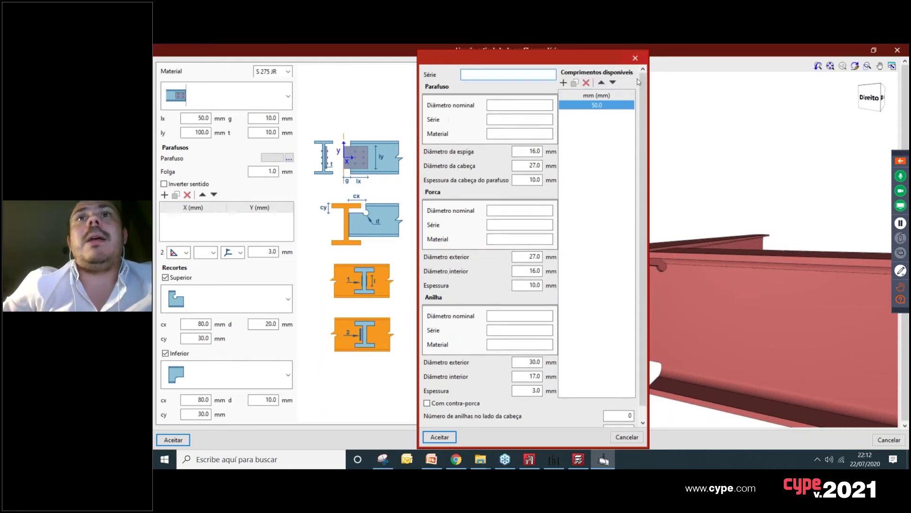
pyautogui.click(635, 59)
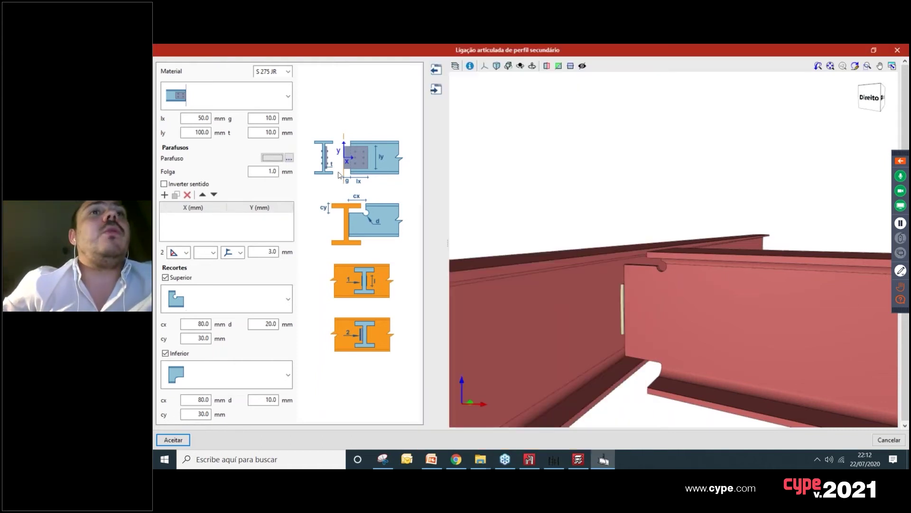
# Step: Reverse the connection plate with Inverter sentido and add a bolt position to it
pyautogui.click(165, 184)
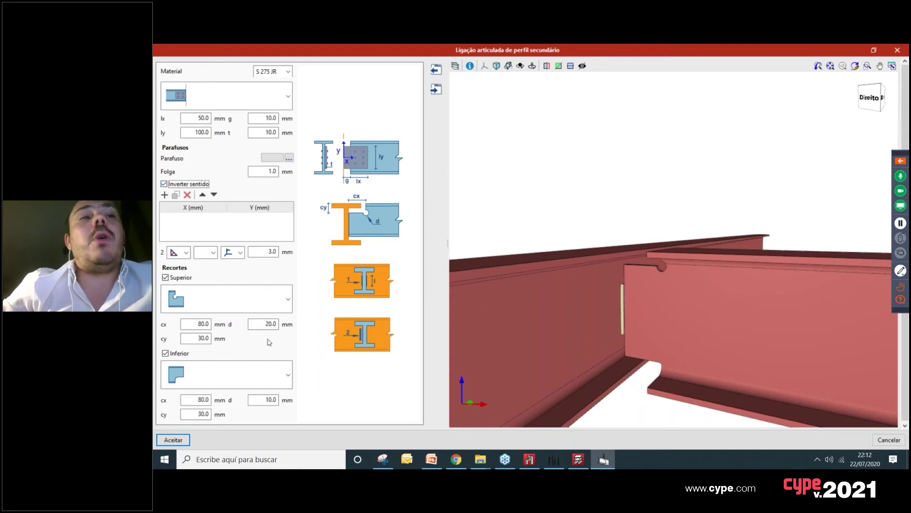
pyautogui.moveTo(615, 316); pyautogui.dragTo(627, 301, button='middle')
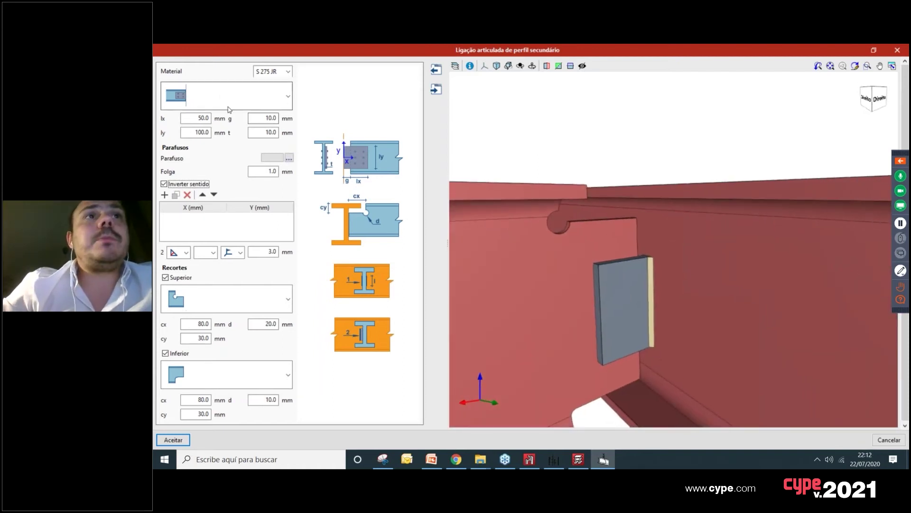
pyautogui.click(165, 195)
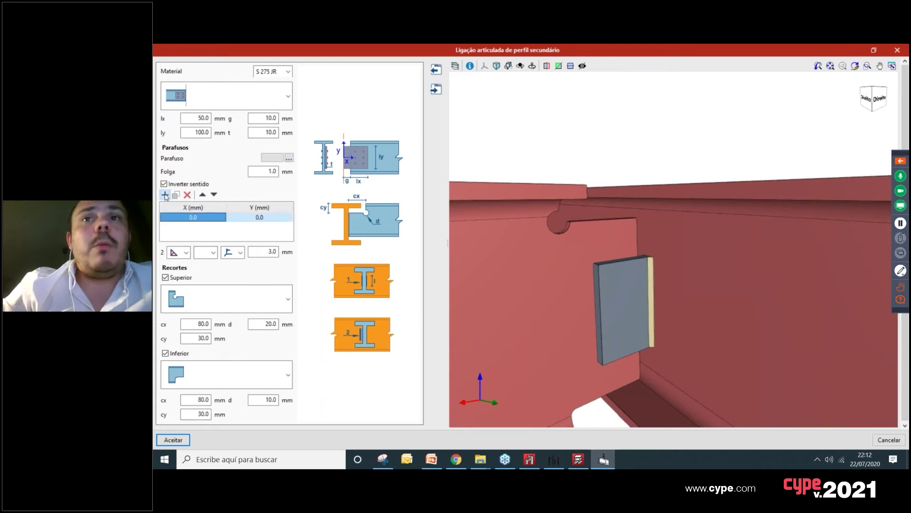
# Step: Try the bolt at X 10 mm and X 20 mm on the plate
pyautogui.click(207, 220)
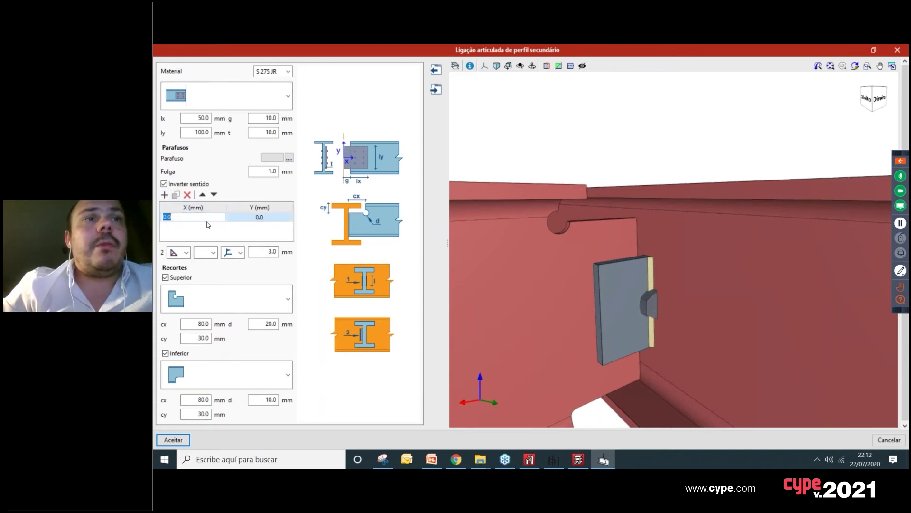
pyautogui.write('10')
pyautogui.press('Tab')
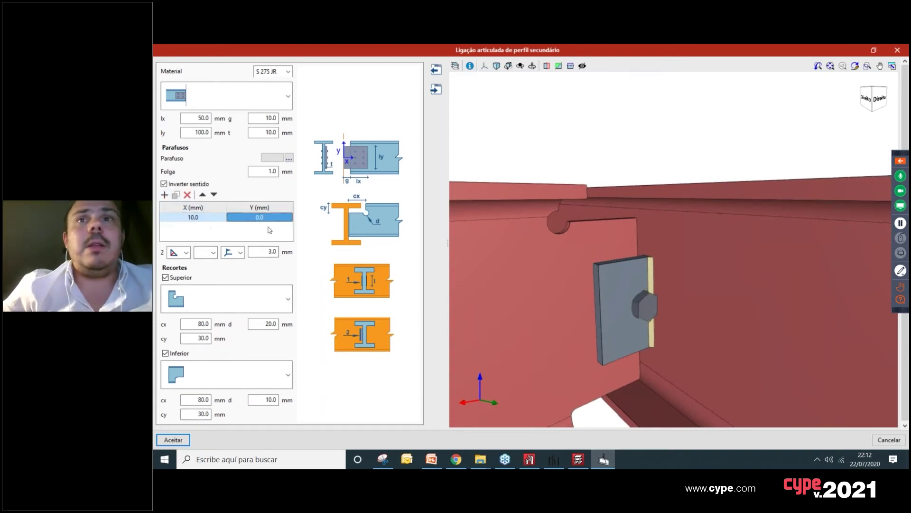
pyautogui.click(207, 221)
pyautogui.write('20')
pyautogui.press('Tab')
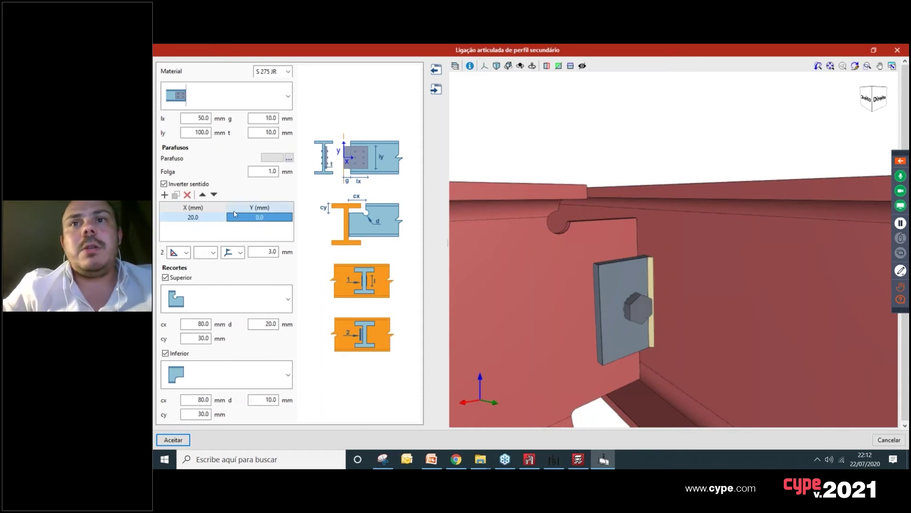
# Step: Position the bolt at X 30 mm and Y 20 mm on the plate
pyautogui.click(211, 218)
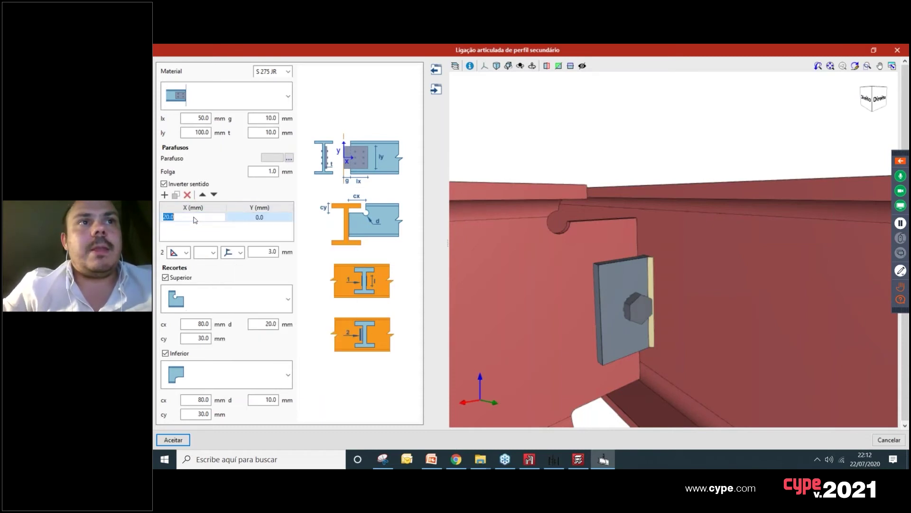
pyautogui.write('30')
pyautogui.press('Tab')
pyautogui.keyDown('shift'); pyautogui.moveTo(608, 323); pyautogui.dragTo(614, 302, button='middle'); pyautogui.keyUp('shift')
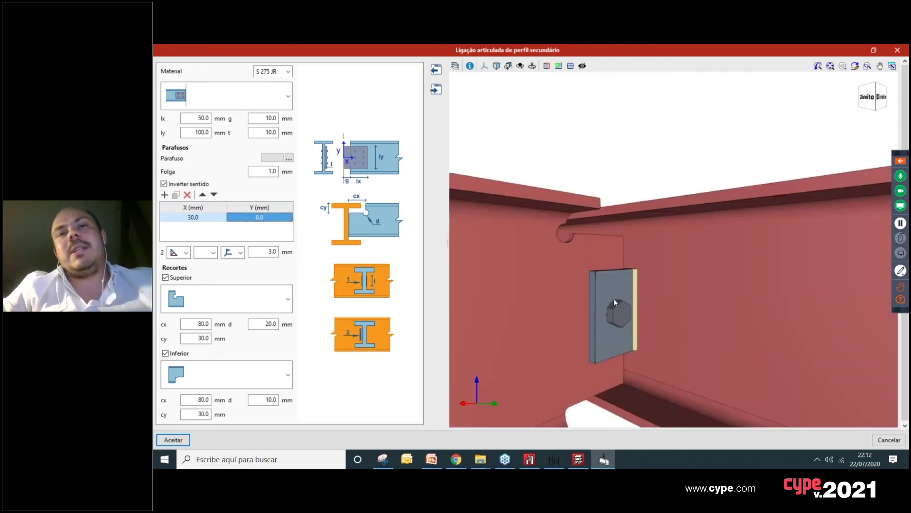
pyautogui.click(272, 221)
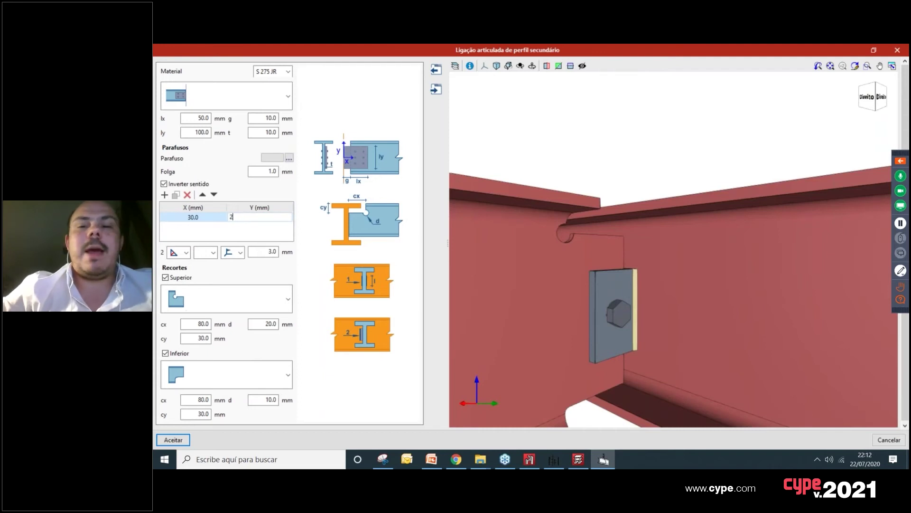
pyautogui.write('20')
pyautogui.press('Return')
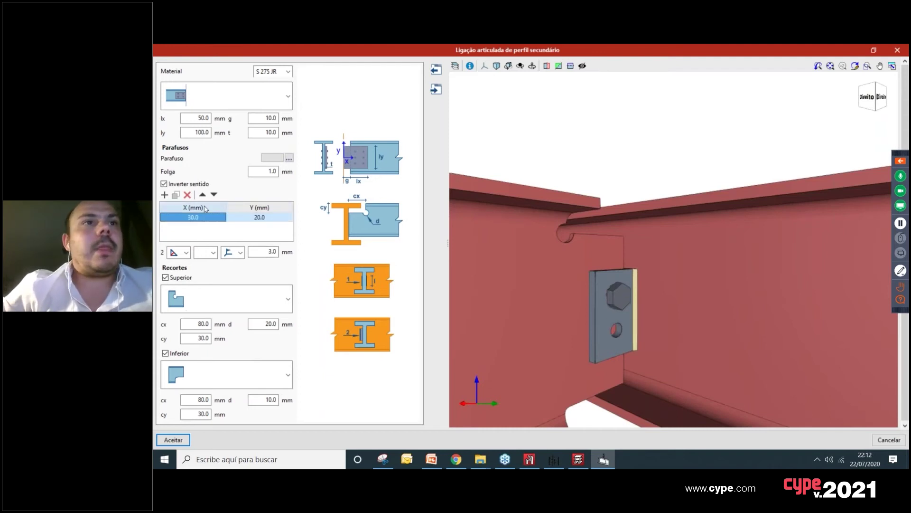
# Step: Duplicate the bolt position and try X values of 10 mm and 20 mm for the copy
pyautogui.click(176, 195)
pyautogui.write('10')
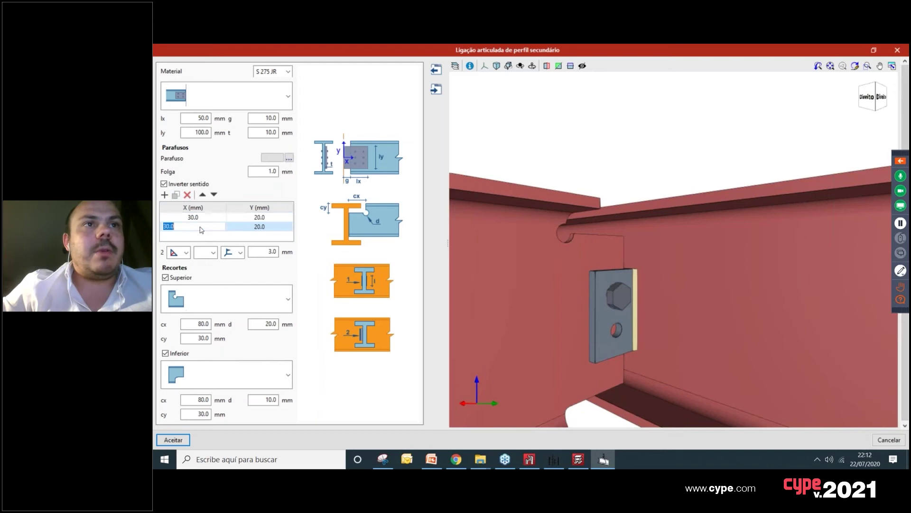
pyautogui.press('Return')
pyautogui.write('2')
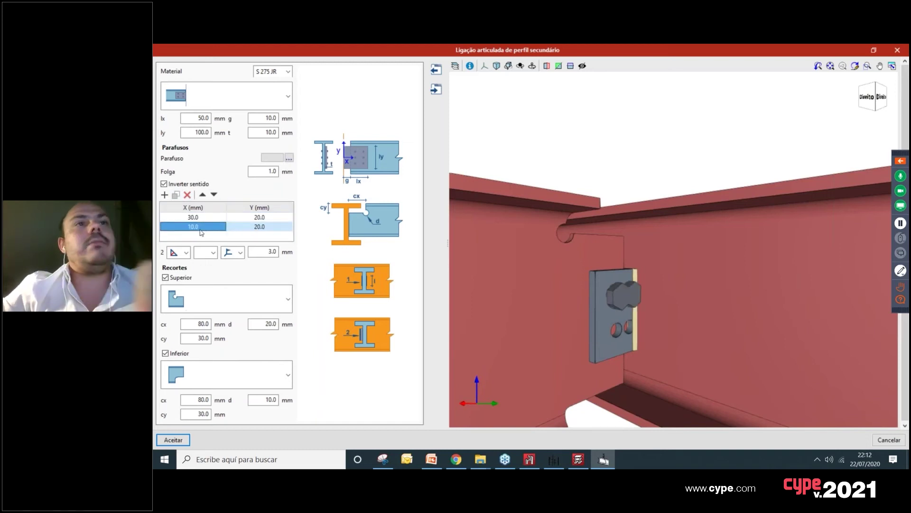
pyautogui.write('0')
pyautogui.press('Return')
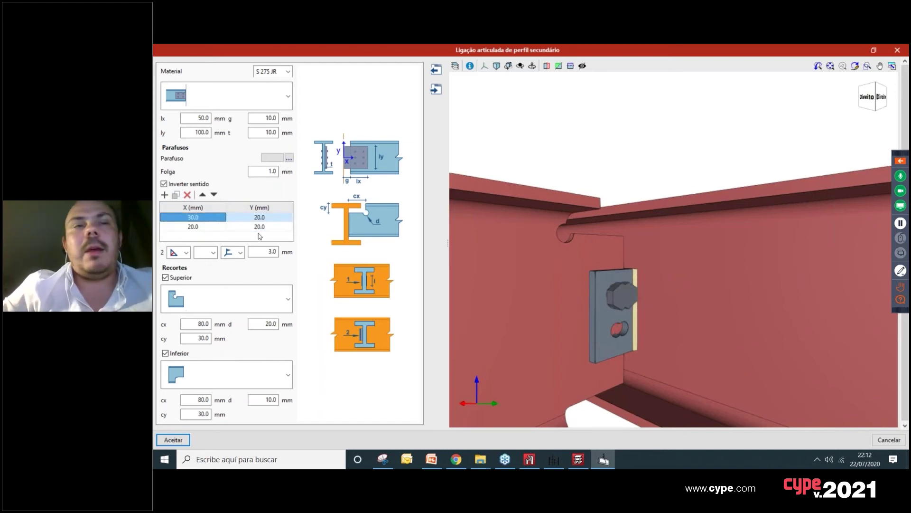
# Step: Try the second bolt at Y 10 mm and return it to Y 20 mm
pyautogui.click(269, 226)
pyautogui.write('10')
pyautogui.press('Return')
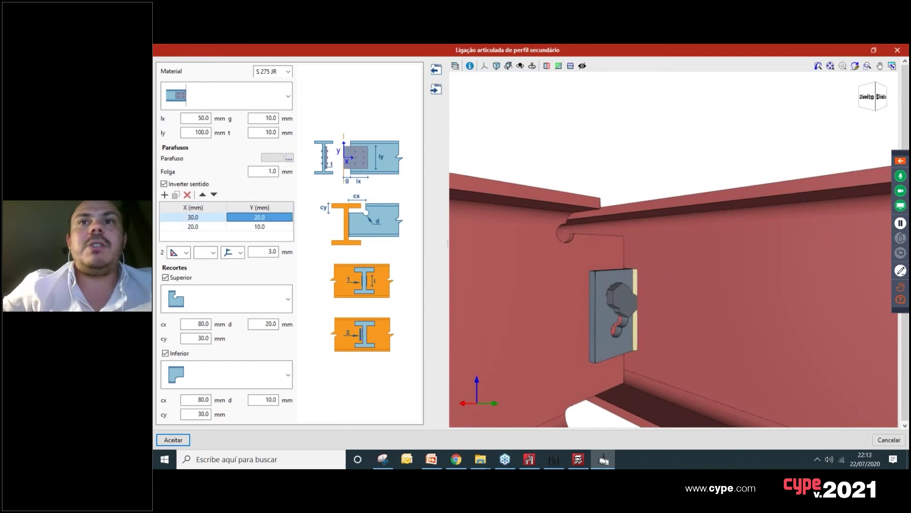
pyautogui.click(269, 226)
pyautogui.write('20')
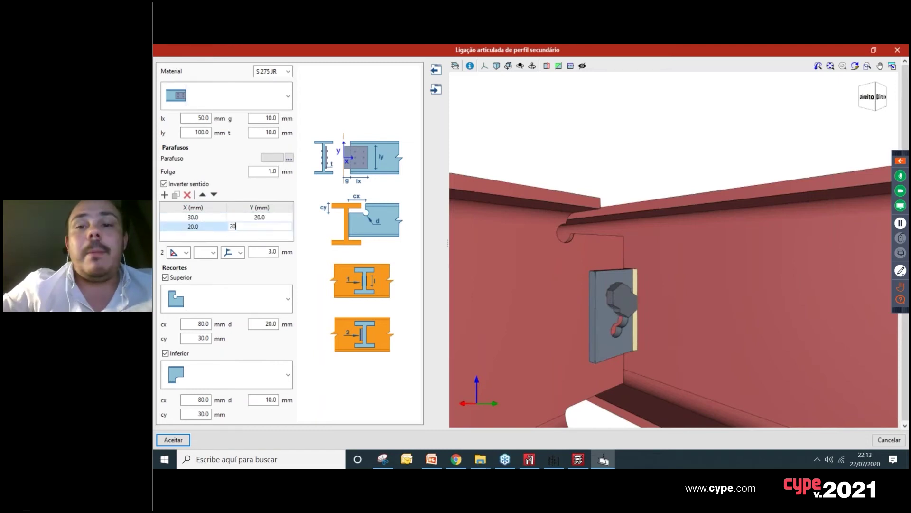
pyautogui.press('Return')
# Step: Place the second bolt below the first one at X 30 mm and Y -20 mm
pyautogui.click(209, 228)
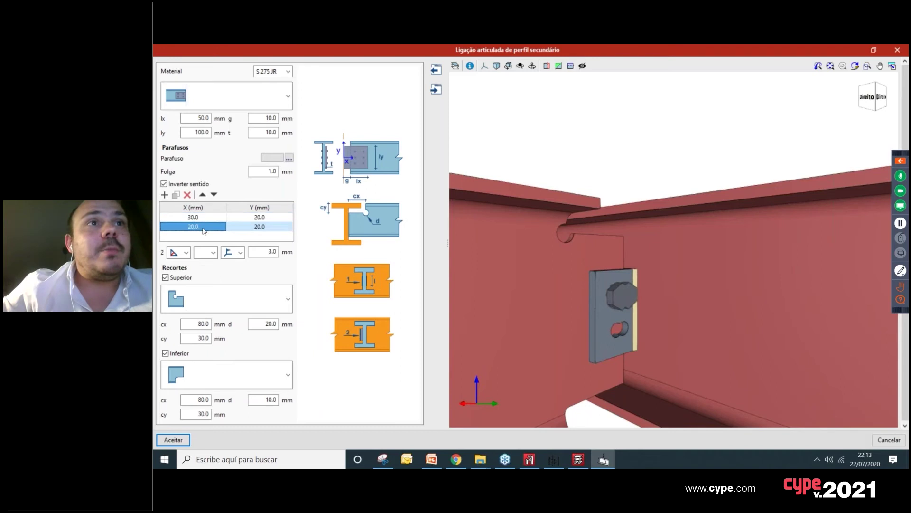
pyautogui.click(209, 228)
pyautogui.write('30')
pyautogui.press('Return')
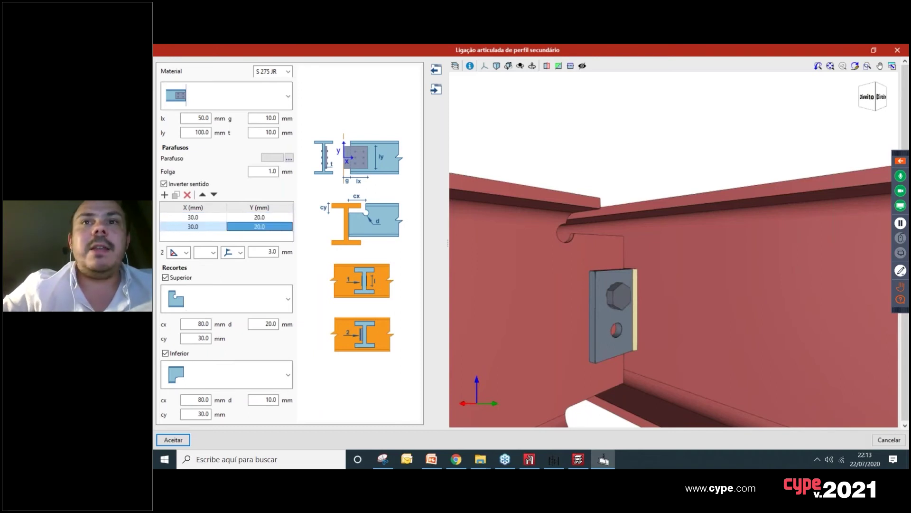
pyautogui.click(272, 228)
pyautogui.write('-20')
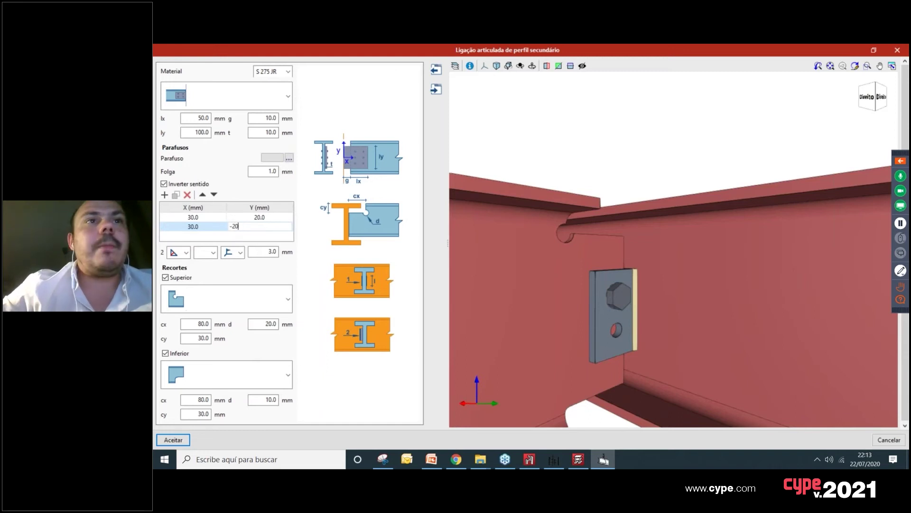
pyautogui.press('Return')
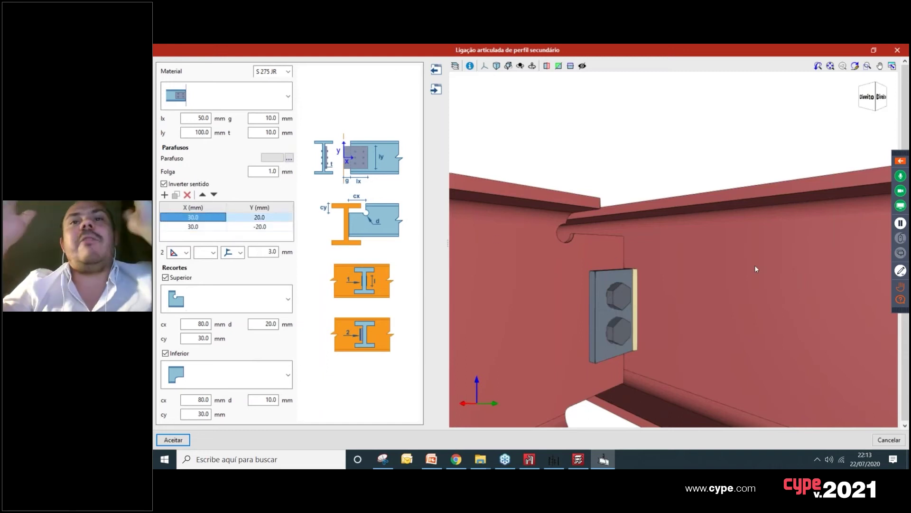
# Step: Set the connection plate's height ly to 150 mm
pyautogui.scroll(-3, 677, 280)
pyautogui.moveTo(677, 278); pyautogui.dragTo(626, 234, button='middle')
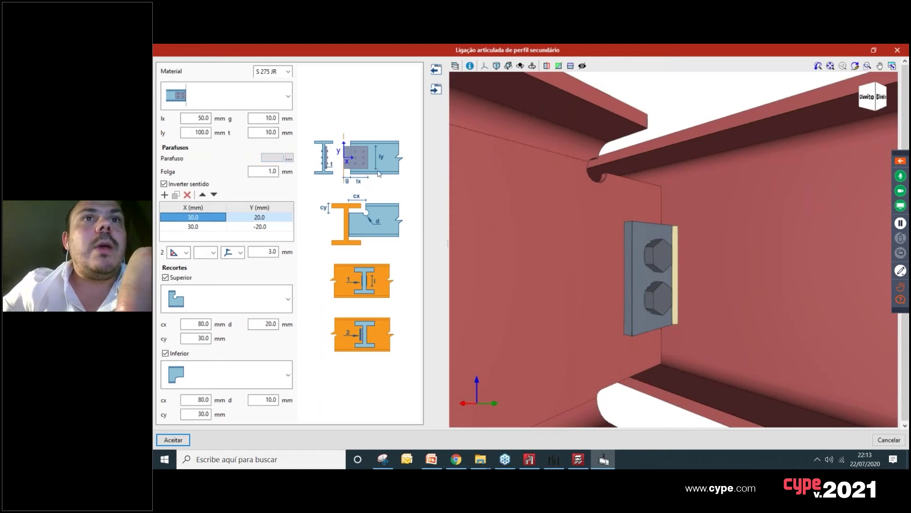
pyautogui.moveTo(200, 133); pyautogui.dragTo(196, 133)
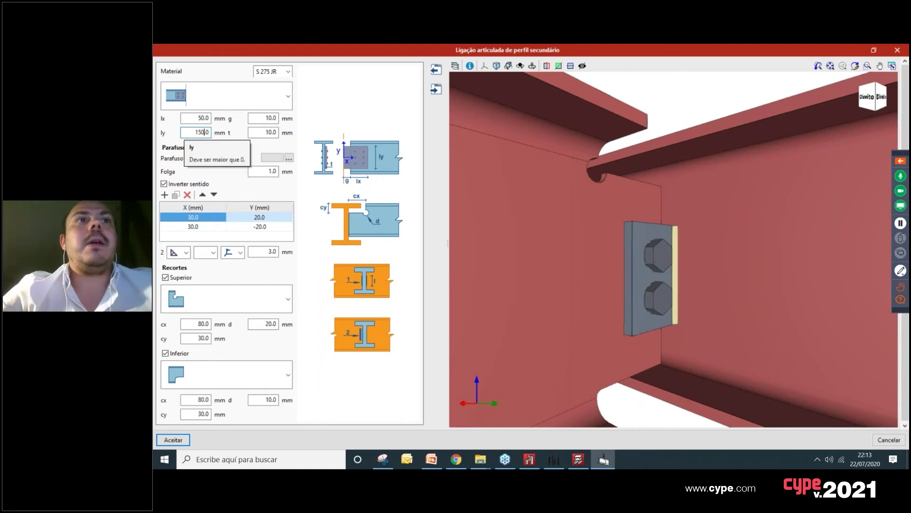
pyautogui.press('Tab')
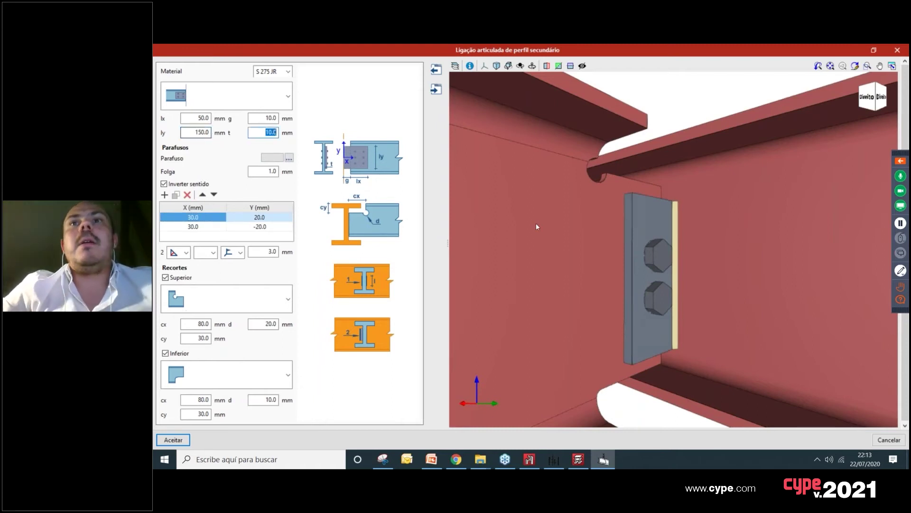
# Step: Spread the two bolts apart vertically by setting their Y positions to 40 mm and -40 mm
pyautogui.click(259, 219)
pyautogui.write('40')
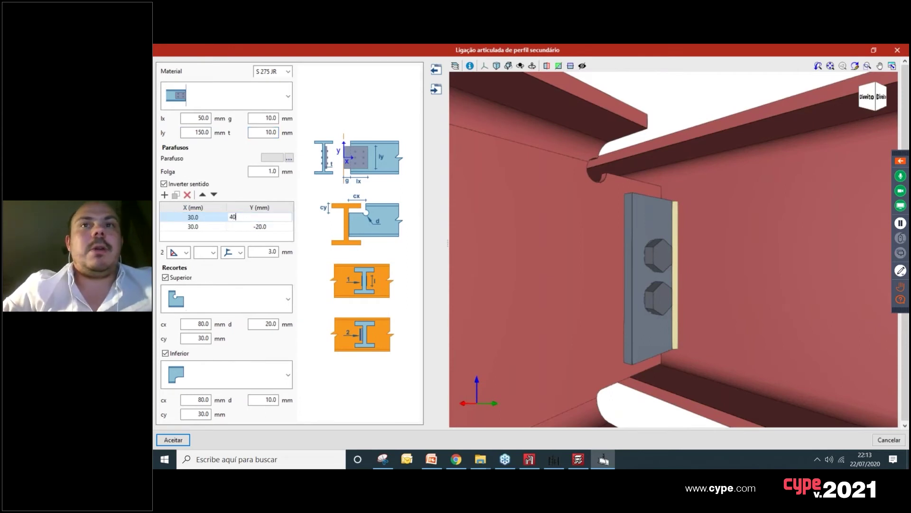
pyautogui.press('Return')
pyautogui.click(261, 227)
pyautogui.write('-40')
pyautogui.press('Return')
pyautogui.moveTo(591, 274); pyautogui.dragTo(605, 250, button='middle')
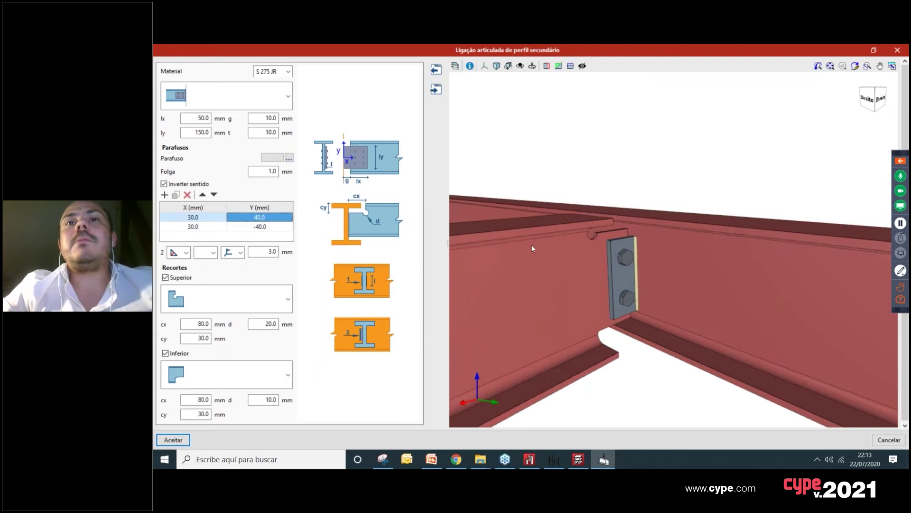
pyautogui.moveTo(600, 291); pyautogui.dragTo(598, 287, button='middle')
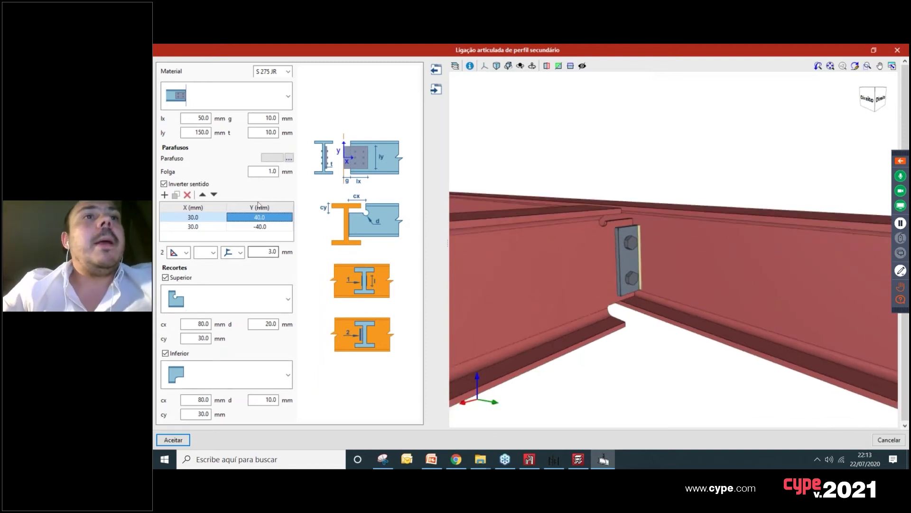
# Step: Set the bolt clearance (Folga) to 3 mm and accept the secondary beam's hinged connection
pyautogui.scroll(4, 628, 246)
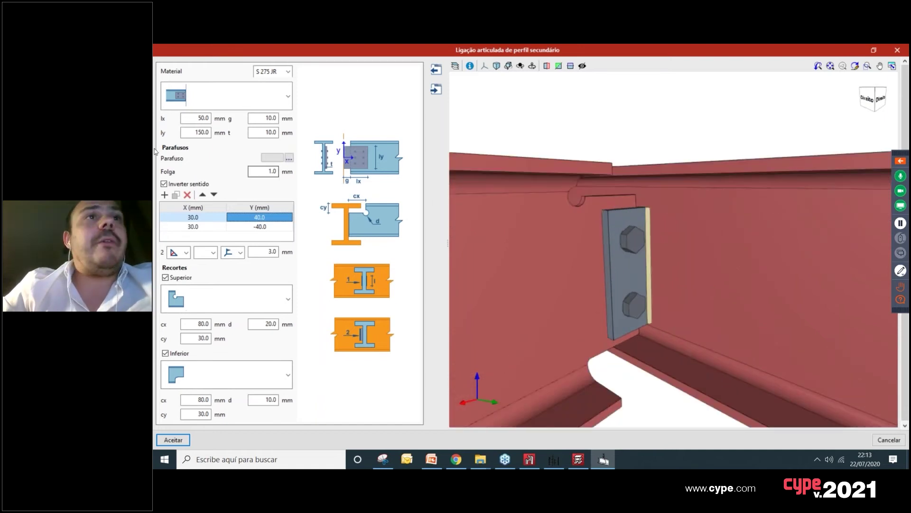
pyautogui.doubleClick(271, 172)
pyautogui.write('3')
pyautogui.click(173, 439)
# Step: Inspect the bolted beam connection in the model, open the available connections and preview "Ligação de perfil principal e diagonal"
pyautogui.scroll(8, 611, 289)
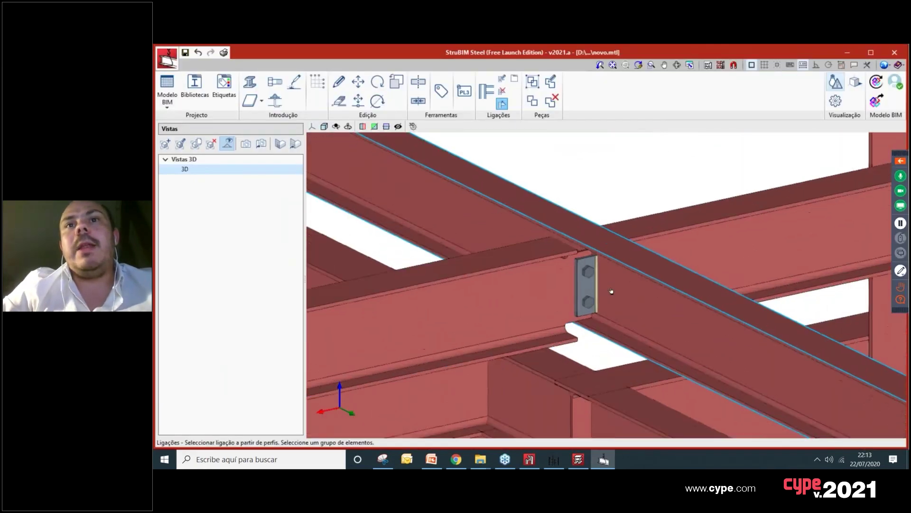
pyautogui.scroll(-5, 698, 274)
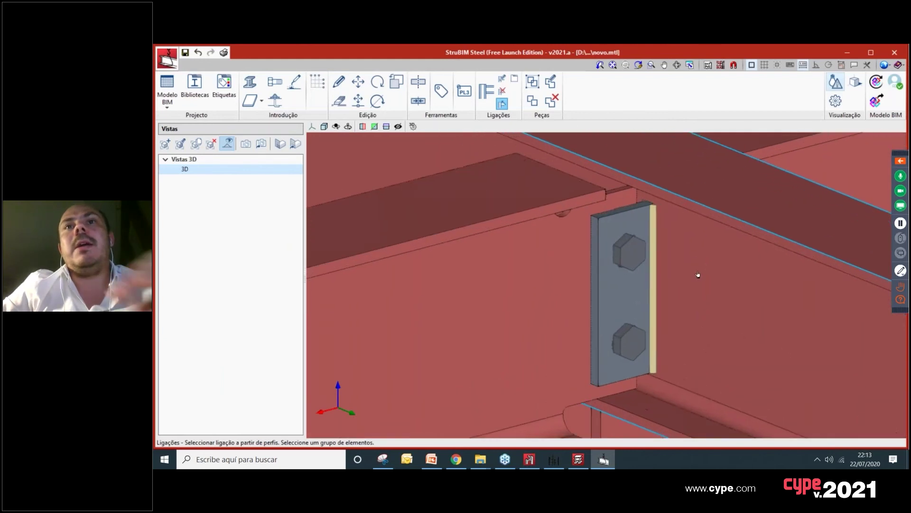
pyautogui.scroll(-3, 651, 281)
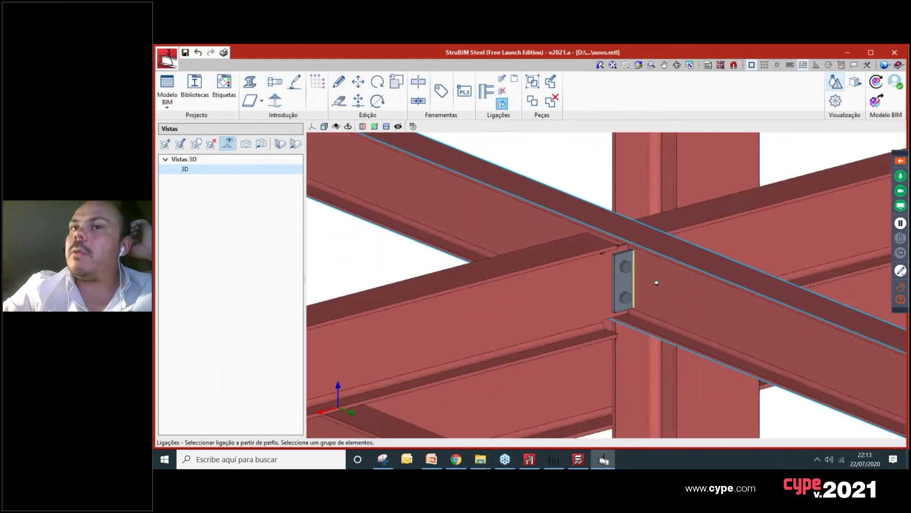
pyautogui.scroll(2, 613, 275)
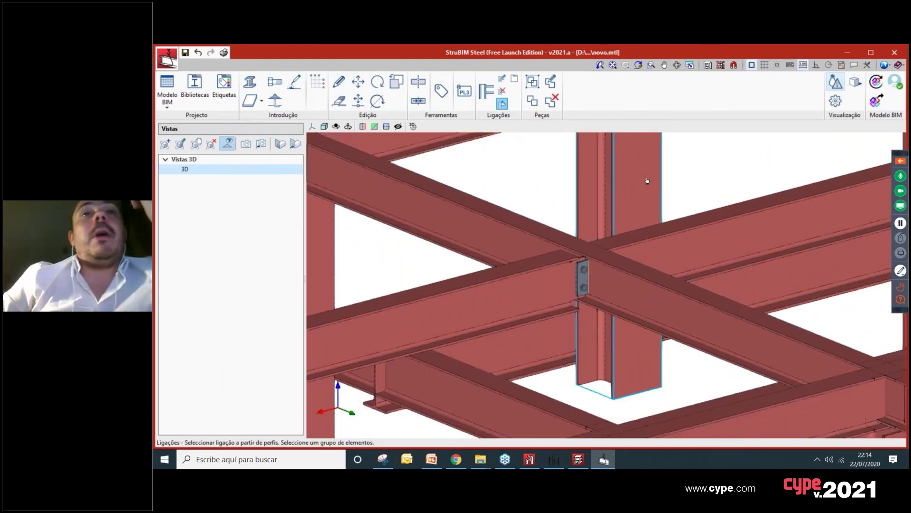
pyautogui.scroll(-3, 640, 190)
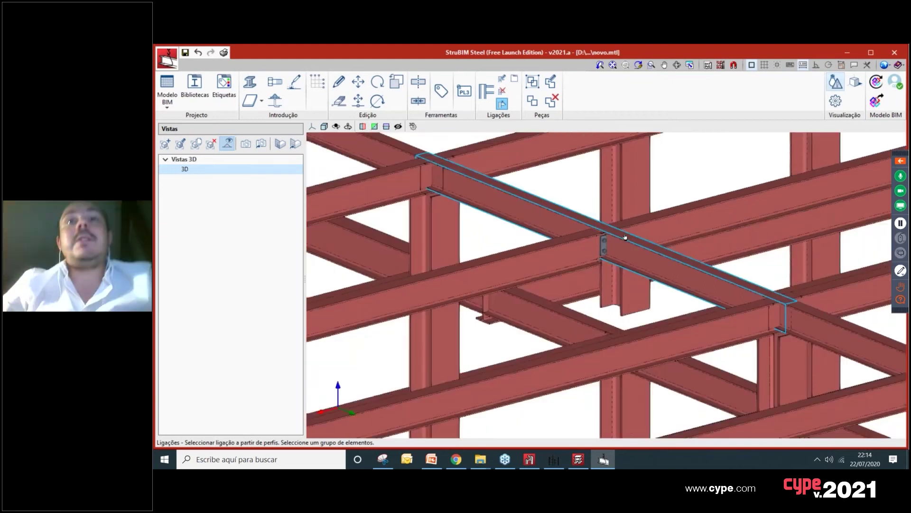
pyautogui.scroll(1, 625, 237)
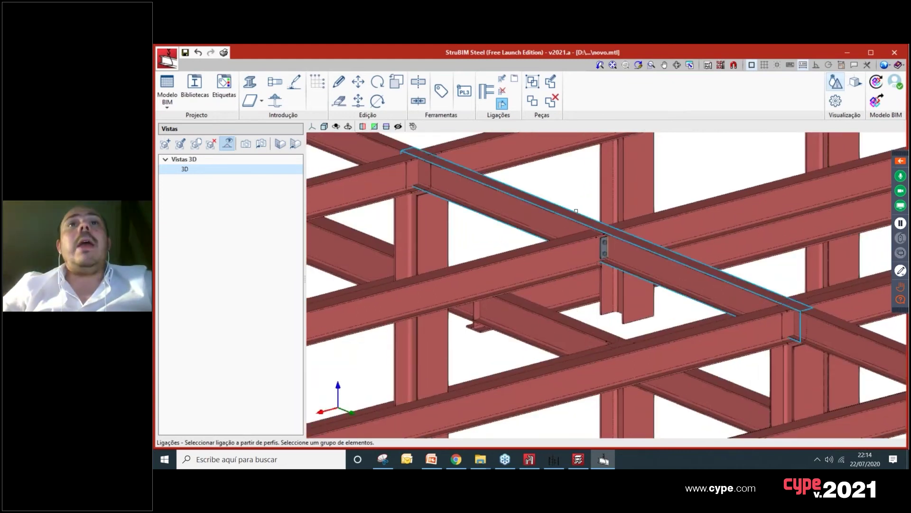
pyautogui.click(492, 93)
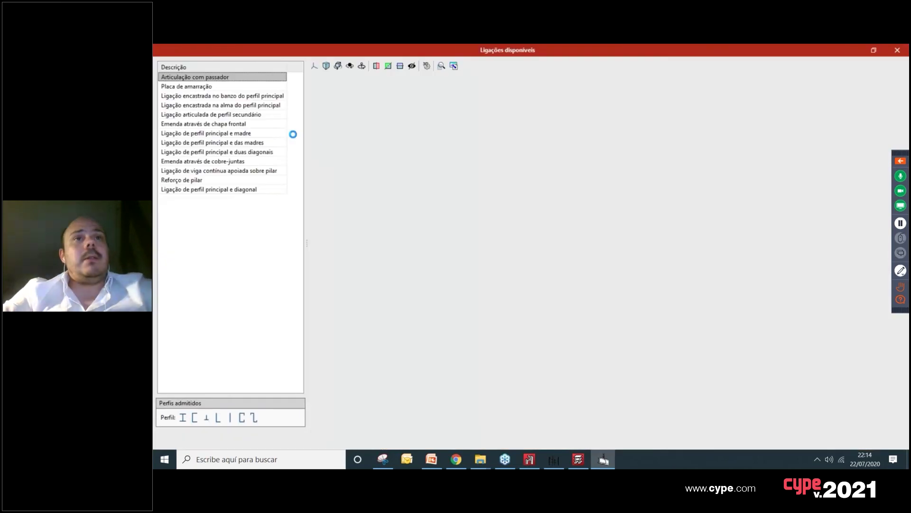
pyautogui.click(242, 190)
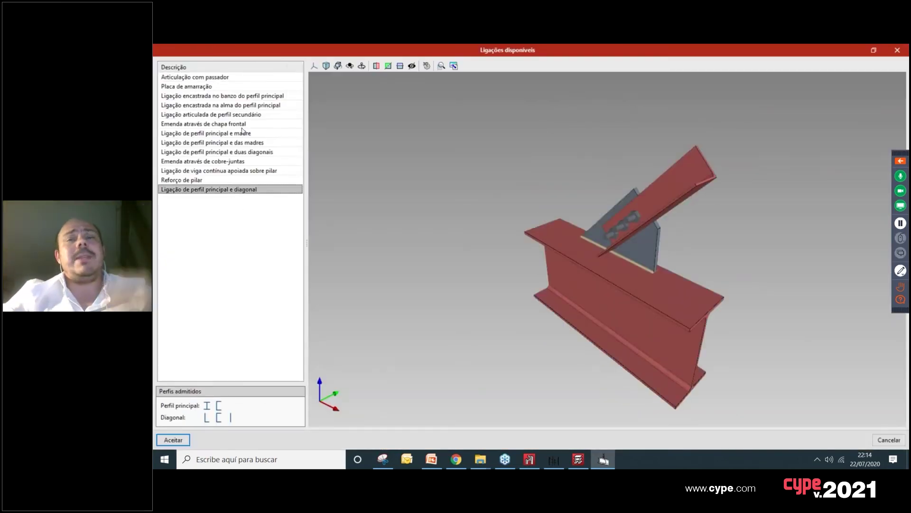
pyautogui.moveTo(611, 363)
pyautogui.mouseDown(button='middle')
pyautogui.moveTo(672, 292)
pyautogui.moveTo(664, 291)
pyautogui.mouseUp(button='middle')
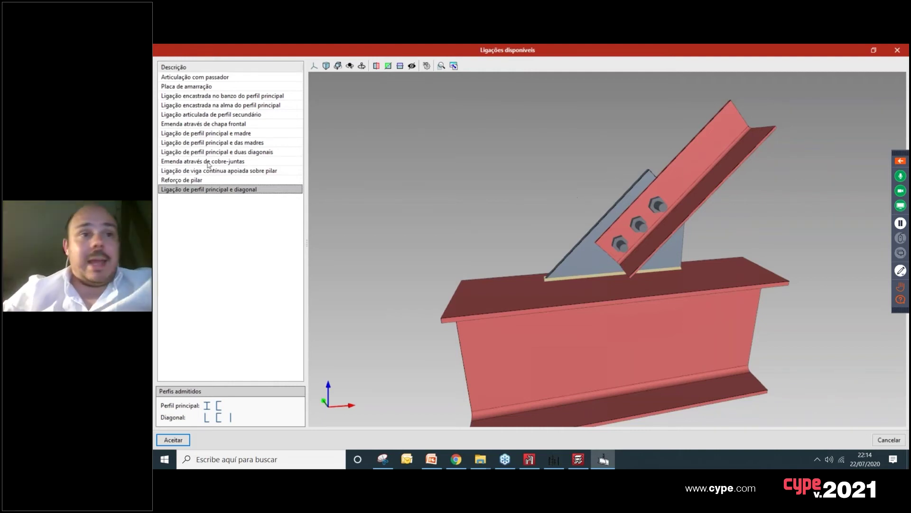
# Step: Preview "Ligação articulada de perfil secundário", and examine "Ligação de perfil principal e madre" from several angles
pyautogui.click(179, 115)
pyautogui.click(199, 133)
pyautogui.moveTo(517, 260); pyautogui.dragTo(567, 262, button='middle')
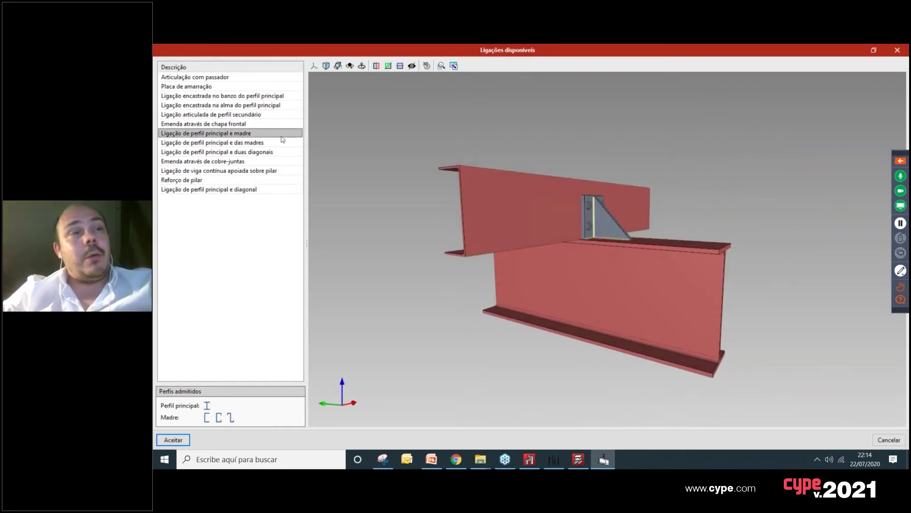
pyautogui.moveTo(531, 215); pyautogui.dragTo(619, 327, button='middle')
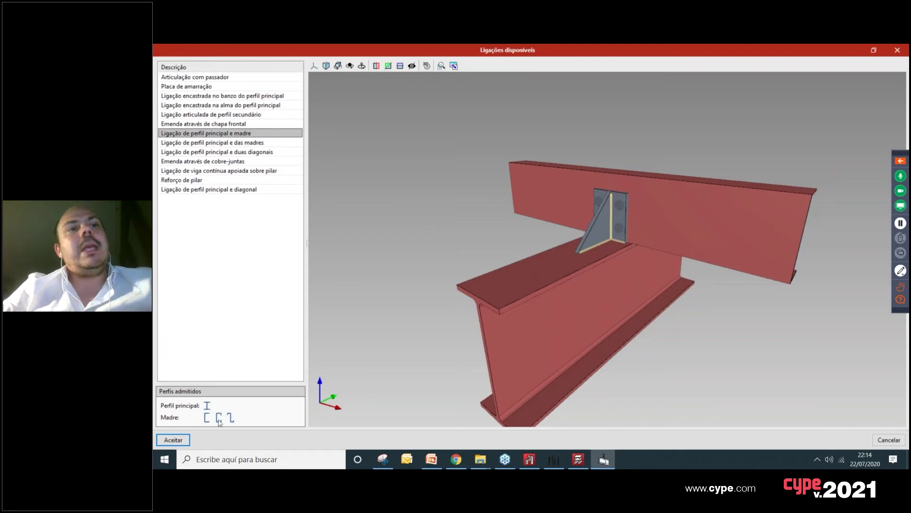
pyautogui.moveTo(575, 182); pyautogui.dragTo(532, 293, button='middle')
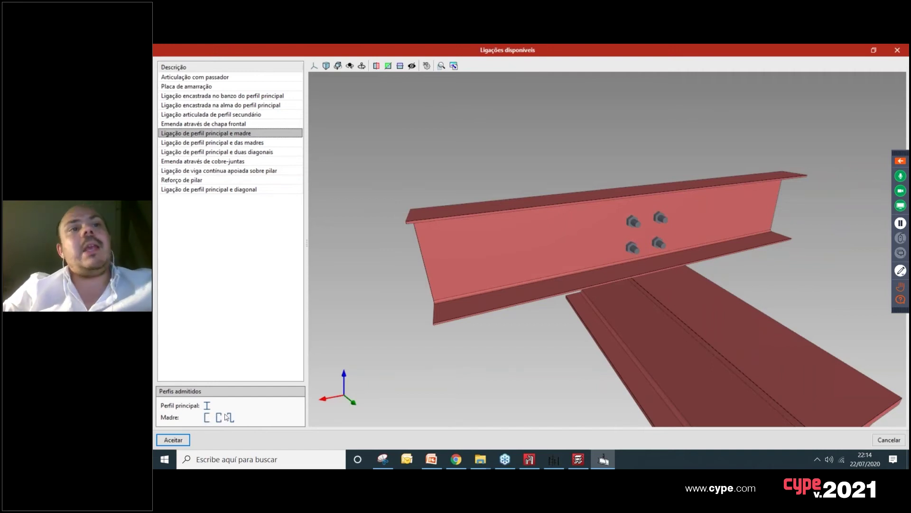
pyautogui.moveTo(569, 307); pyautogui.dragTo(522, 150, button='middle')
# Step: Examine the stiffeners of the "Reforço de pilar" connection up close and close the connection list without choosing one
pyautogui.click(209, 179)
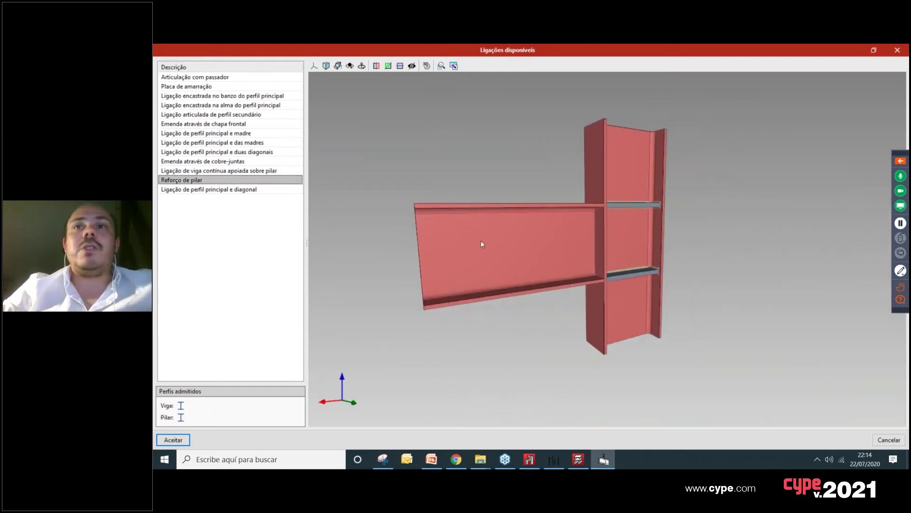
pyautogui.moveTo(350, 295)
pyautogui.mouseDown(button='middle')
pyautogui.moveTo(535, 291)
pyautogui.moveTo(579, 311)
pyautogui.moveTo(545, 309)
pyautogui.moveTo(617, 212)
pyautogui.moveTo(598, 241)
pyautogui.mouseUp(button='middle')
pyautogui.scroll(4, 597, 190)
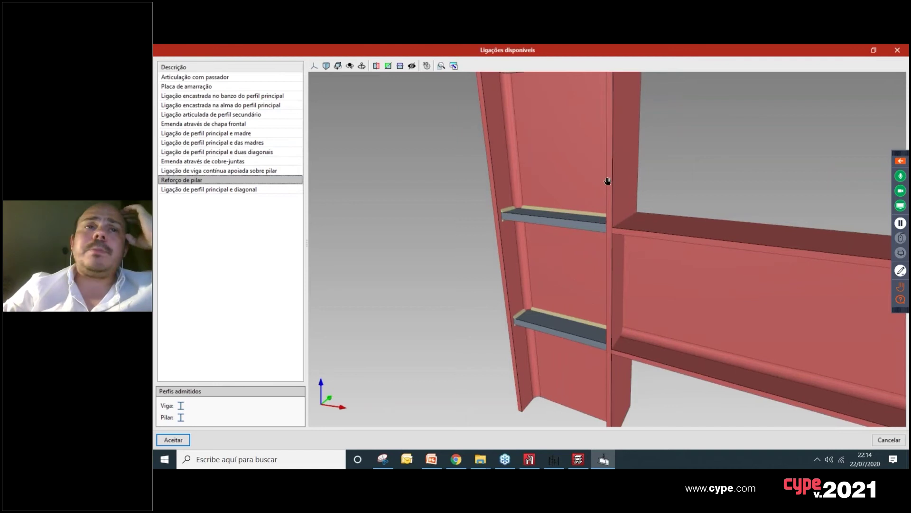
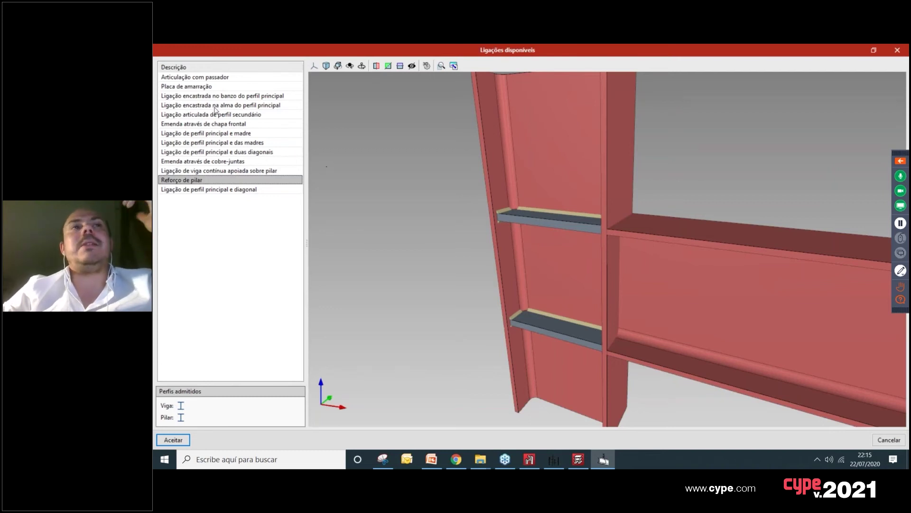
pyautogui.click(897, 50)
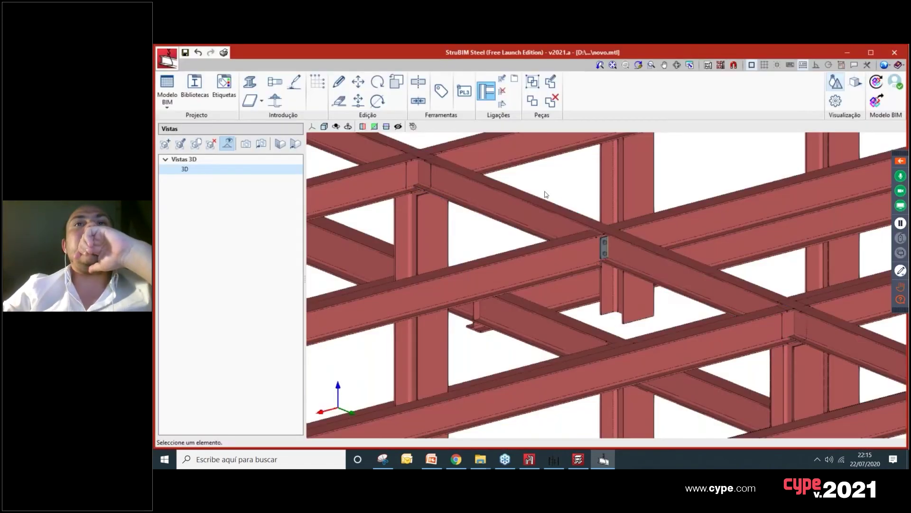
# Step: Join the short piece at the column's base with the column segment above it into a single profile
pyautogui.scroll(-5, 499, 277)
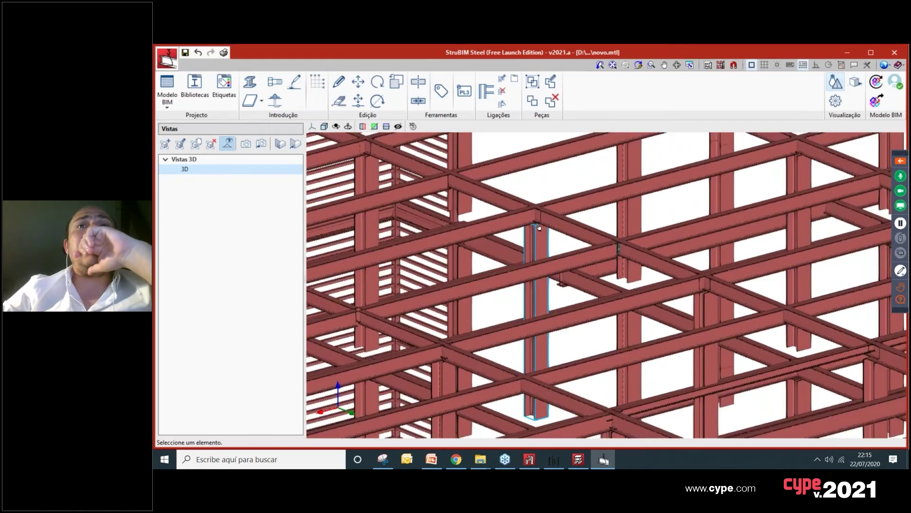
pyautogui.scroll(10, 607, 285)
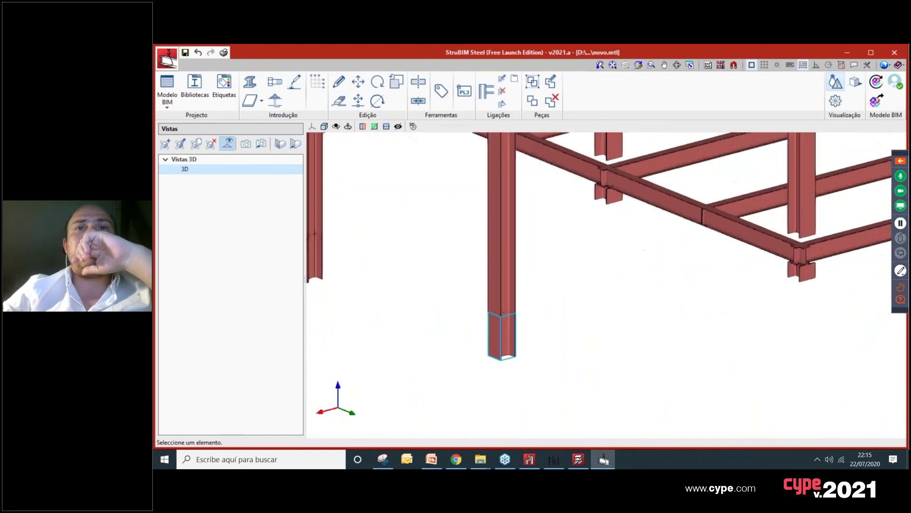
pyautogui.scroll(-3, 532, 343)
pyautogui.scroll(5, 545, 269)
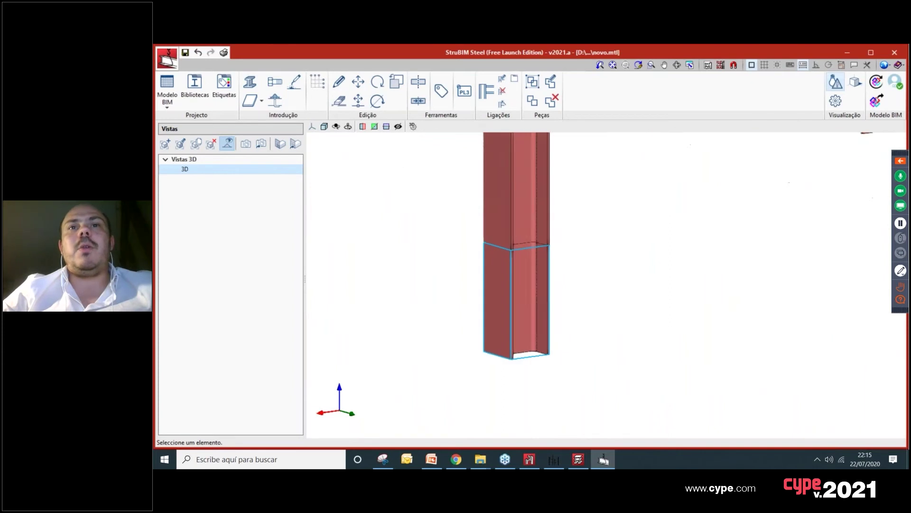
pyautogui.scroll(-2, 544, 269)
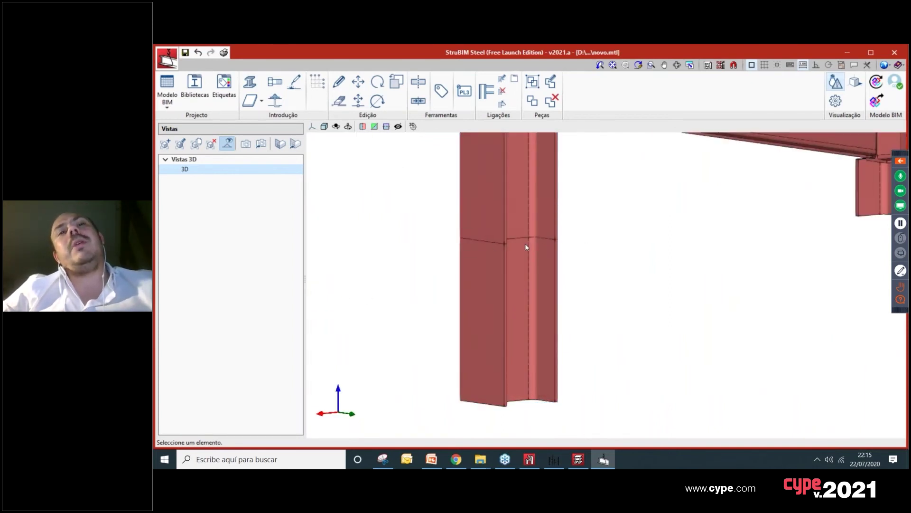
pyautogui.scroll(-3, 546, 245)
pyautogui.moveTo(518, 290); pyautogui.dragTo(553, 280, button='middle')
pyautogui.scroll(2, 553, 280)
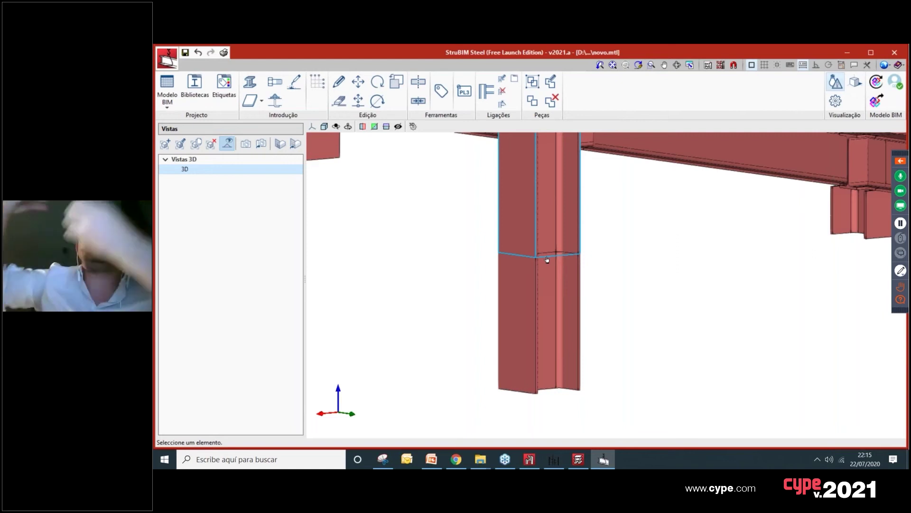
pyautogui.moveTo(673, 240); pyautogui.dragTo(665, 248, button='middle')
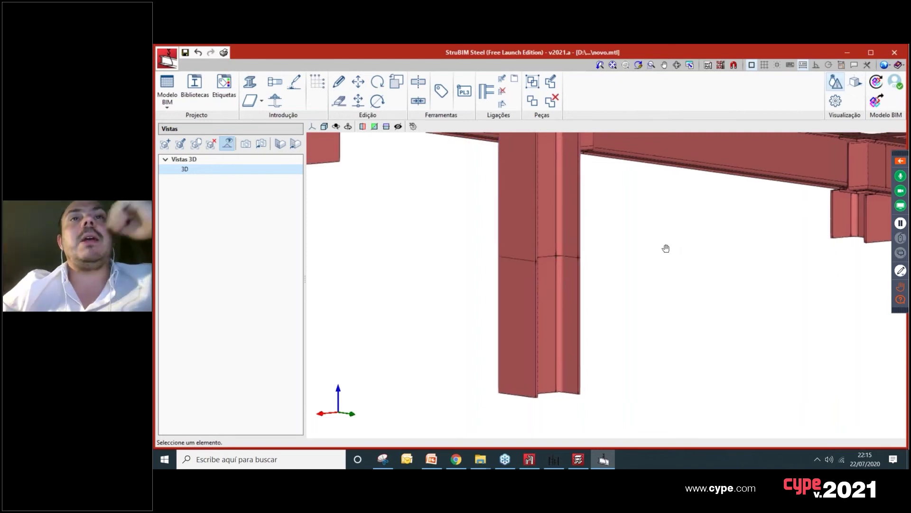
pyautogui.click(418, 101)
pyautogui.click(533, 255)
pyautogui.scroll(-2, 551, 349)
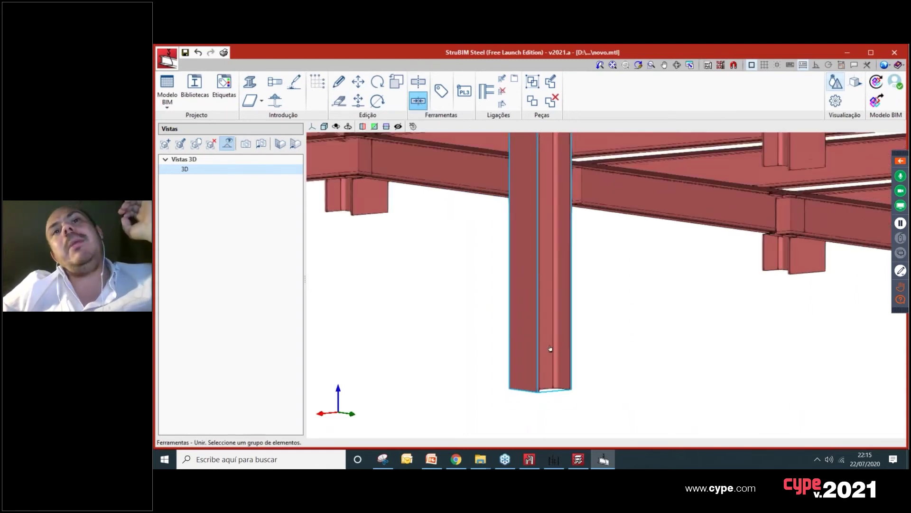
# Step: Reopen the available connections and preview the types from "Ligação de viga contínua apoiada sobre pilar" up to "Articulação com passador"
pyautogui.scroll(-1, 550, 349)
pyautogui.keyDown('shift'); pyautogui.moveTo(555, 337); pyautogui.dragTo(518, 273, button='middle'); pyautogui.keyUp('shift')
pyautogui.moveTo(605, 313); pyautogui.dragTo(522, 306, button='middle')
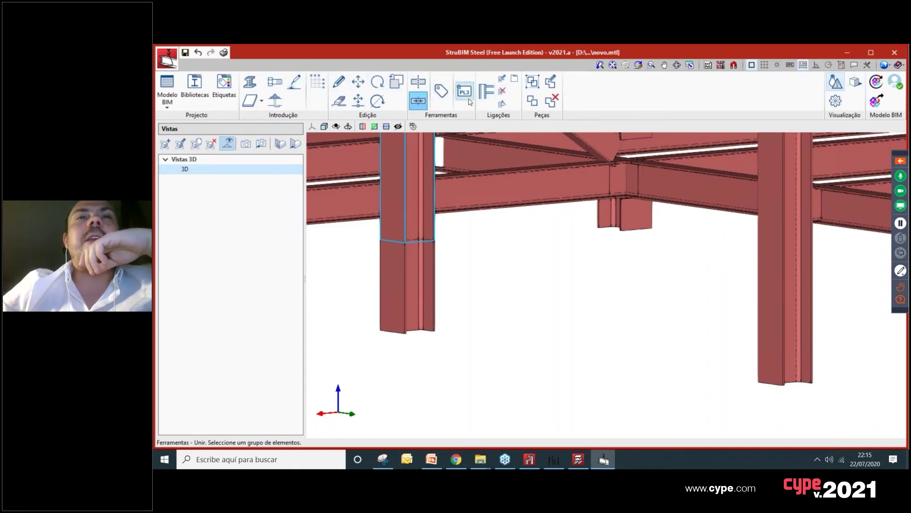
pyautogui.click(494, 95)
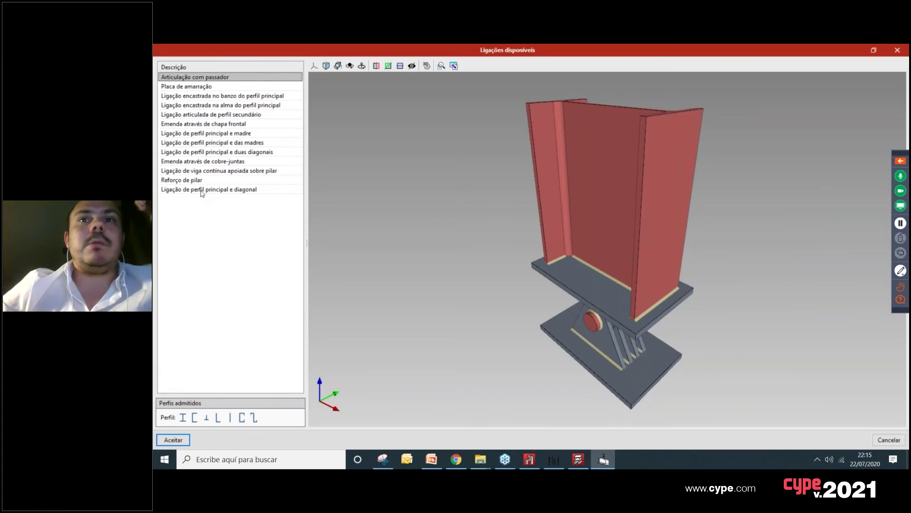
pyautogui.click(204, 170)
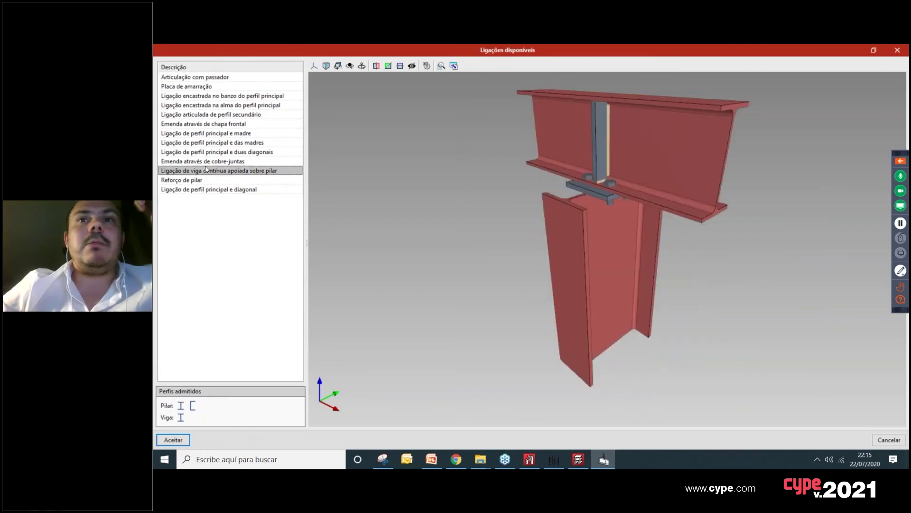
pyautogui.click(205, 161)
pyautogui.press('Up')
pyautogui.press('Up')
pyautogui.press('Up')
pyautogui.press('Up')
pyautogui.press('Up')
pyautogui.press('Up')
pyautogui.press('Up')
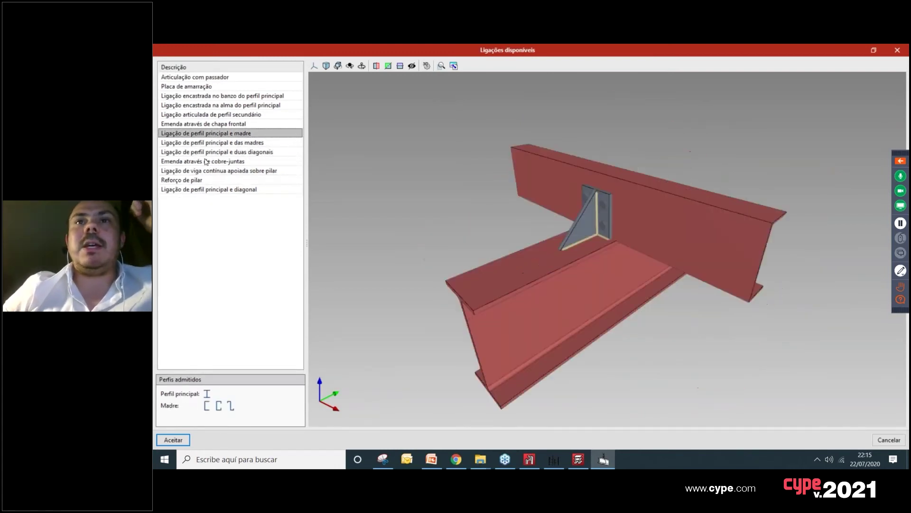
pyautogui.press('Up')
pyautogui.press('Up')
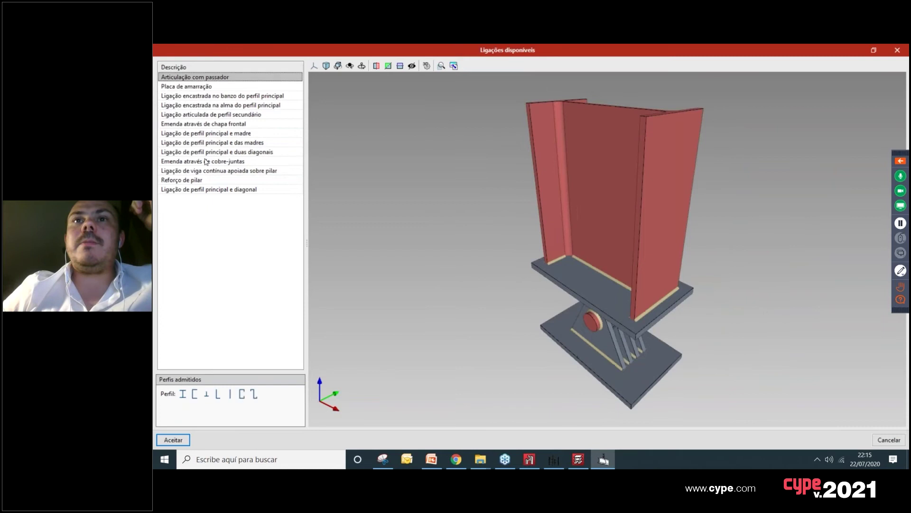
# Step: Choose the "Placa de amarração" connection type and apply it to the base of the column
pyautogui.press('Down')
pyautogui.moveTo(617, 329); pyautogui.dragTo(578, 269)
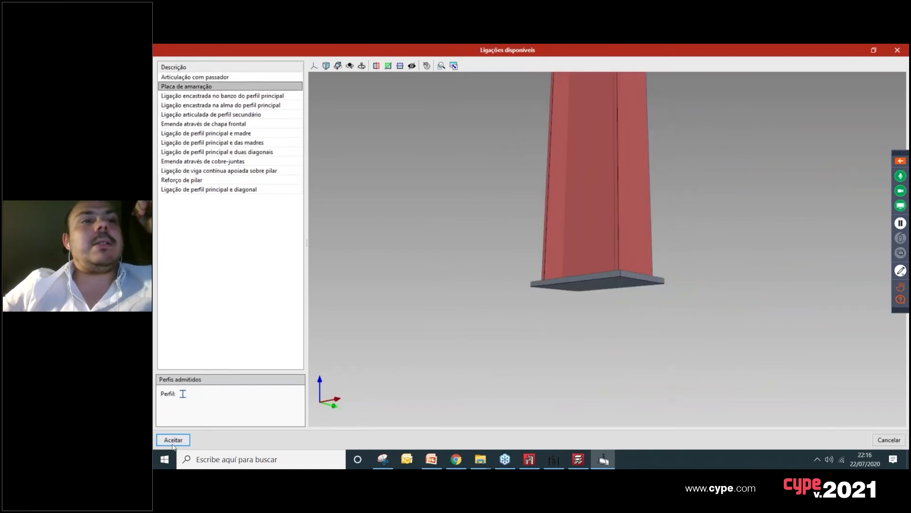
pyautogui.click(173, 442)
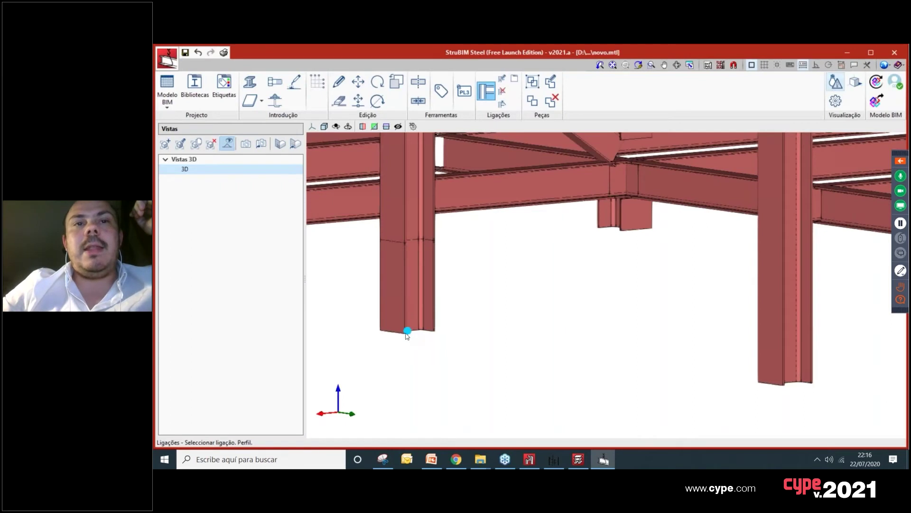
pyautogui.click(407, 331)
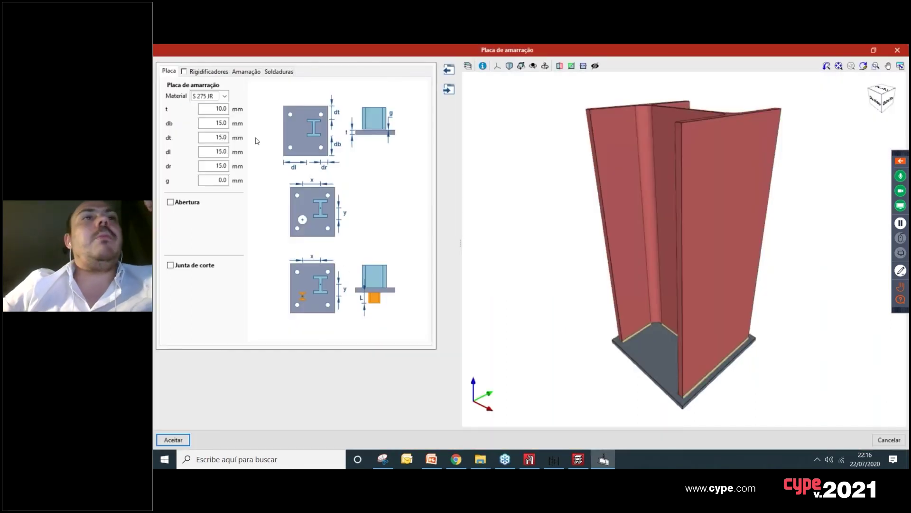
# Step: Try a 60 mm opening (Abertura) and a 300 mm shear key (Junta de corte) in the anchor plate, removing each one again
pyautogui.scroll(2, 707, 380)
pyautogui.moveTo(707, 378); pyautogui.dragTo(698, 323, button='middle')
pyautogui.moveTo(672, 296); pyautogui.dragTo(730, 325)
pyautogui.scroll(2, 653, 319)
pyautogui.moveTo(653, 319); pyautogui.dragTo(655, 310, button='middle')
pyautogui.moveTo(656, 310); pyautogui.dragTo(570, 299)
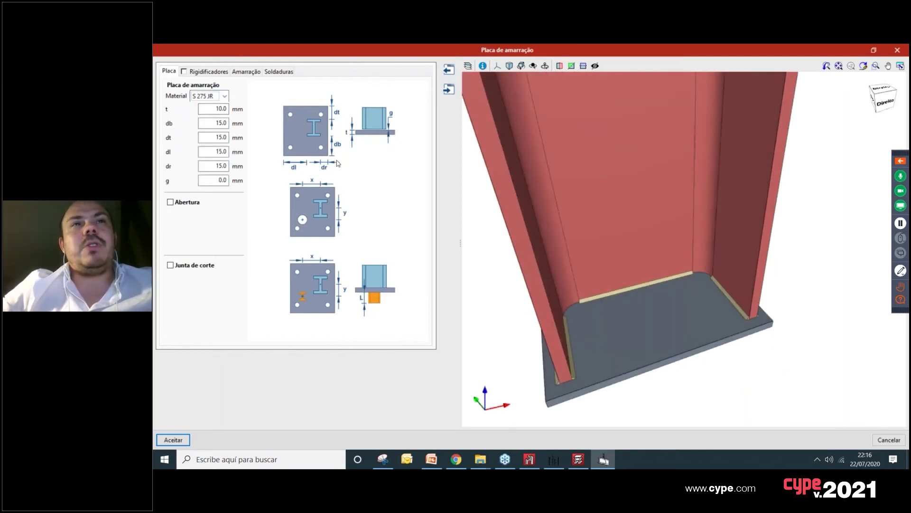
pyautogui.click(171, 202)
pyautogui.moveTo(599, 283); pyautogui.dragTo(619, 287)
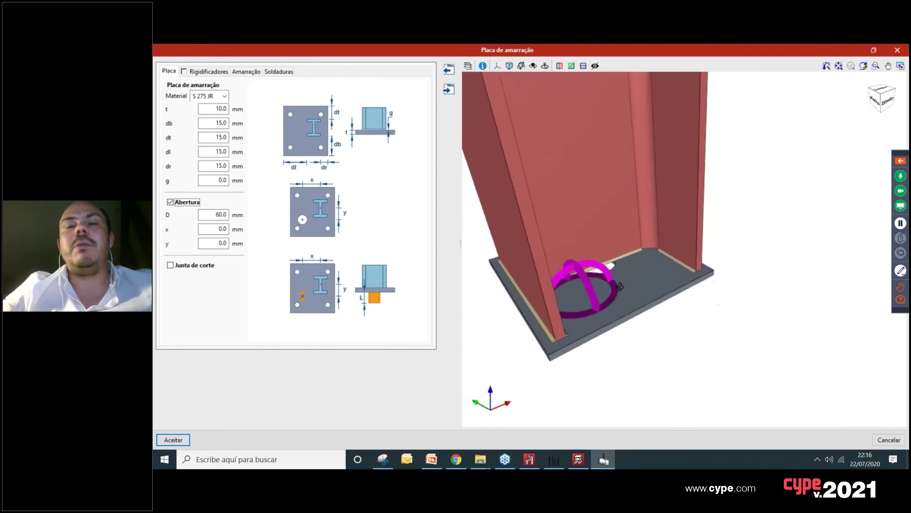
pyautogui.scroll(6, 606, 275)
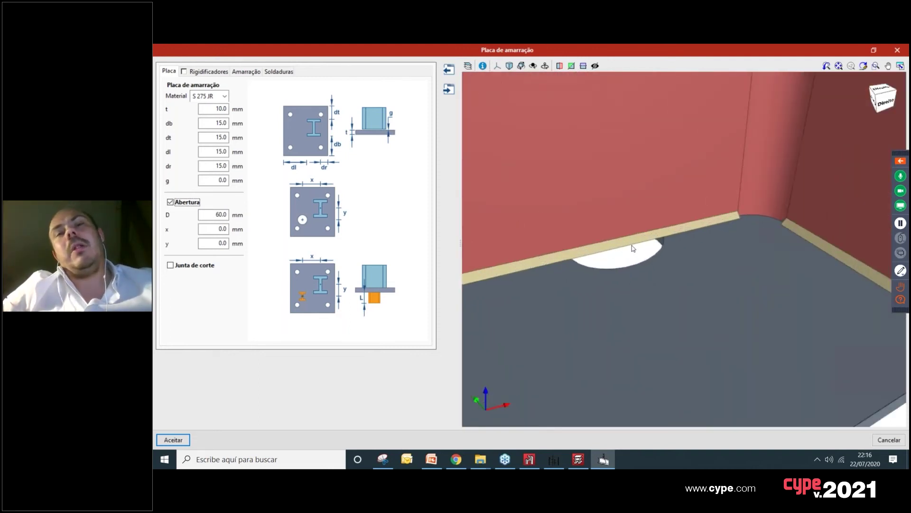
pyautogui.scroll(-5, 633, 247)
pyautogui.moveTo(633, 247); pyautogui.dragTo(583, 252)
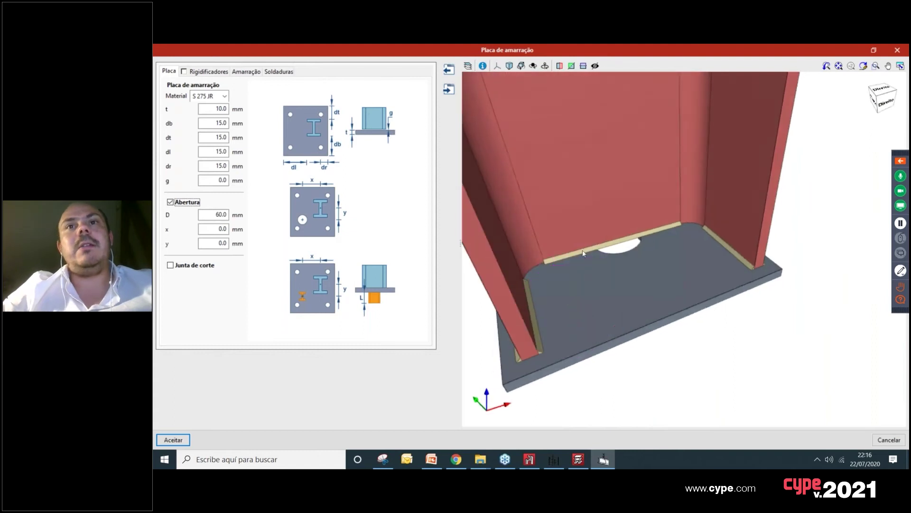
pyautogui.press('space')
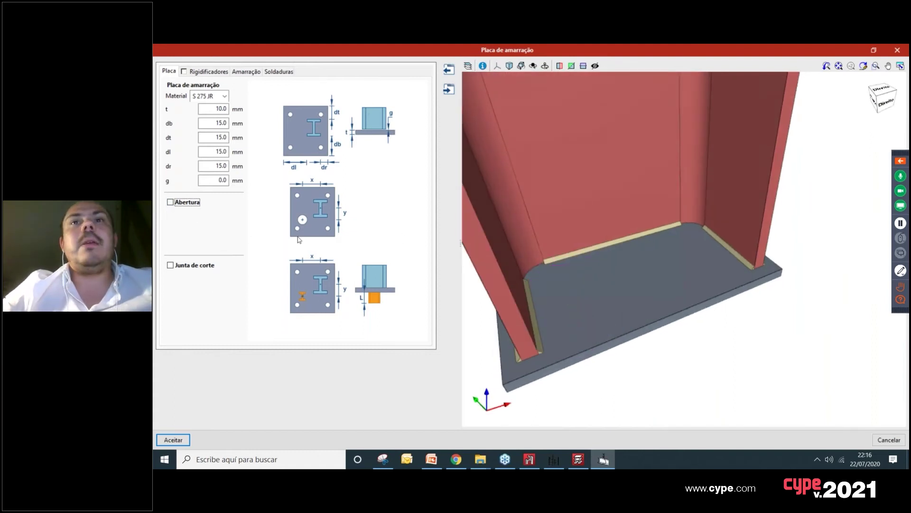
pyautogui.click(170, 265)
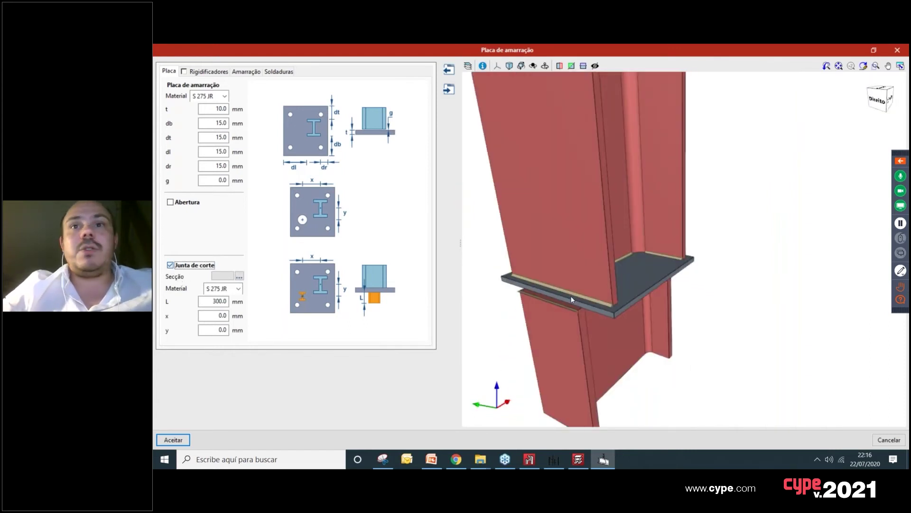
pyautogui.press('space')
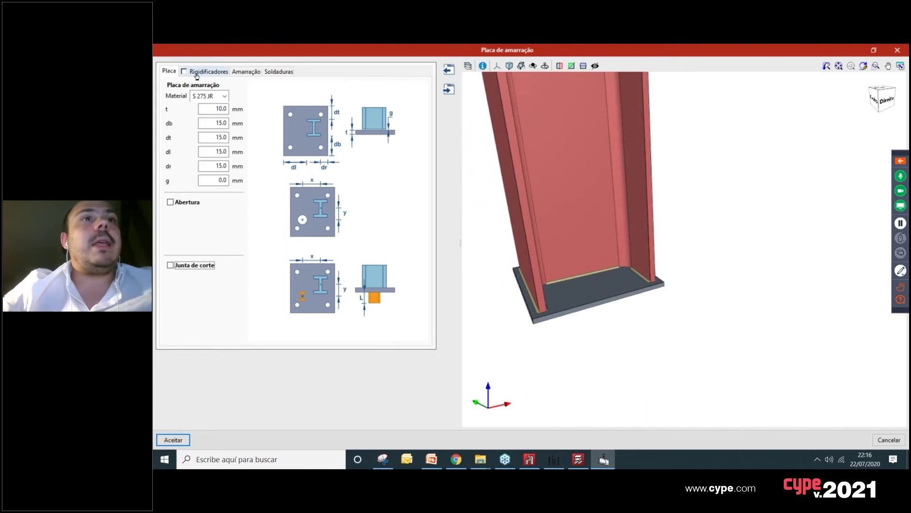
# Step: Enable stiffeners (Rigidificadores) on the anchor plate and choose the second type, with anchors raised above the plate, keeping its default layout
pyautogui.click(197, 74)
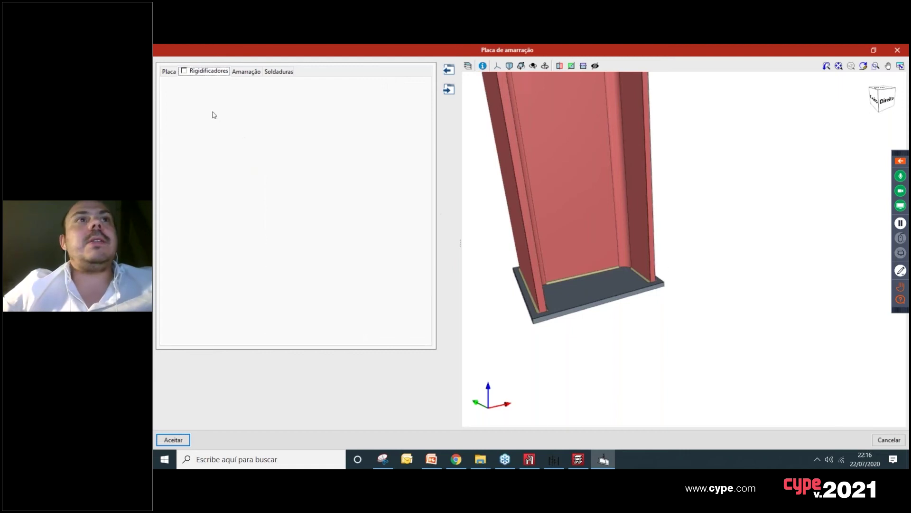
pyautogui.click(185, 72)
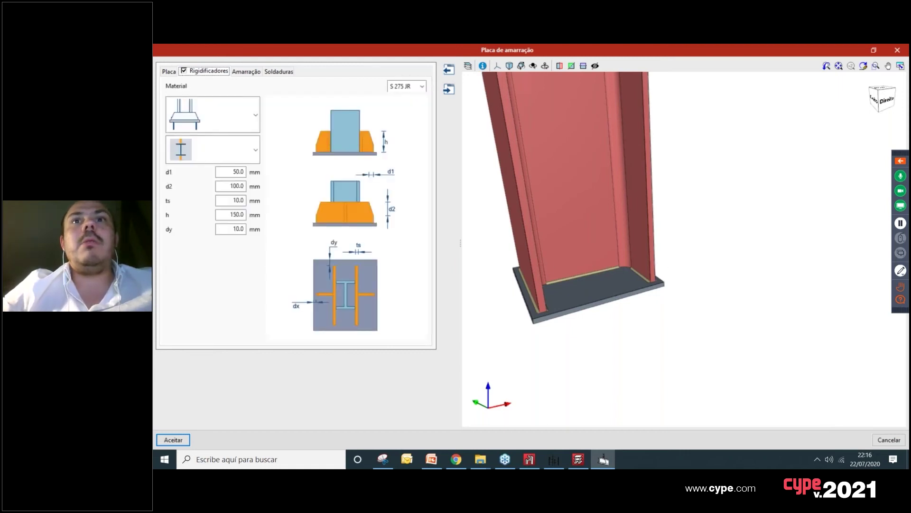
pyautogui.moveTo(759, 248); pyautogui.dragTo(599, 263, button='middle')
pyautogui.click(256, 115)
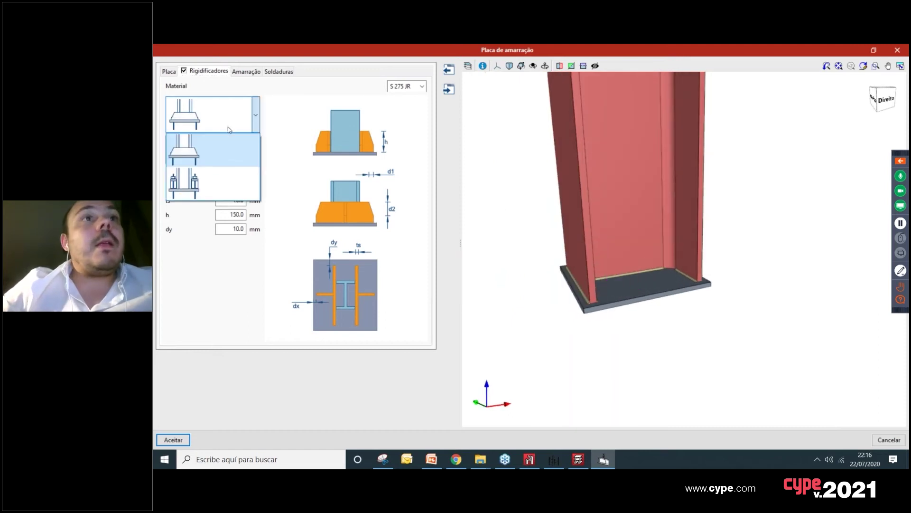
pyautogui.click(219, 186)
pyautogui.moveTo(661, 306); pyautogui.dragTo(562, 266, button='middle')
pyautogui.click(243, 152)
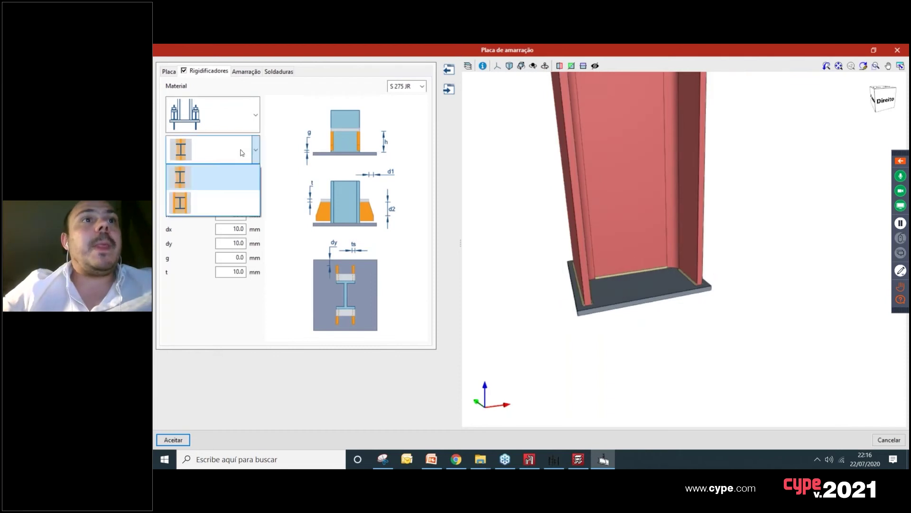
pyautogui.click(234, 154)
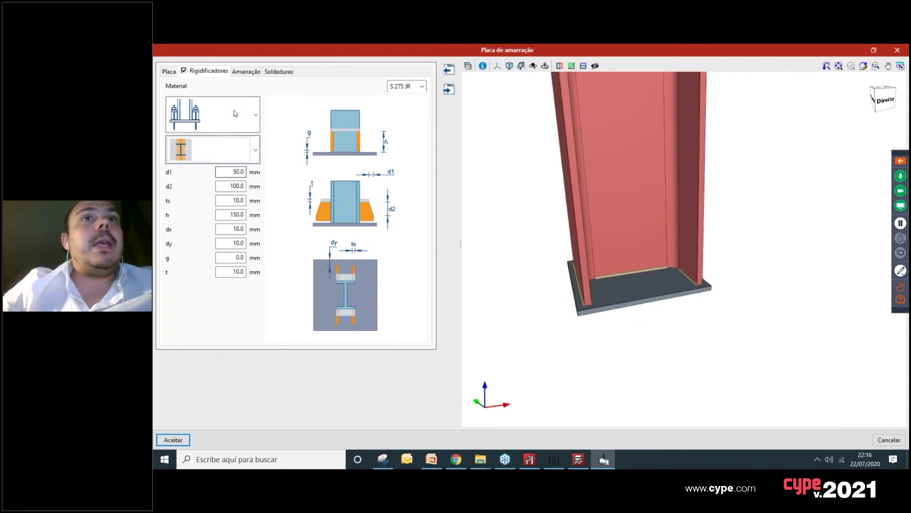
# Step: Add an anchor bolt to the plate and position it at X 40 mm, Y 40 mm
pyautogui.click(245, 71)
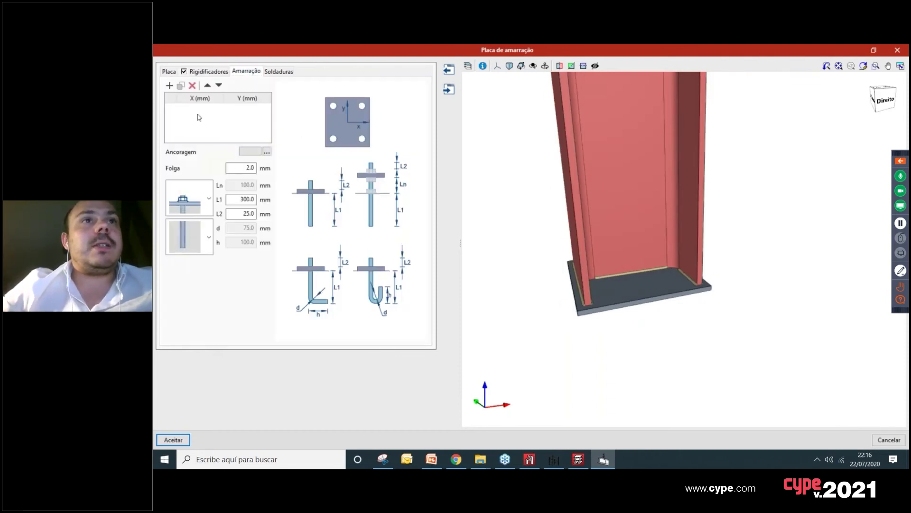
pyautogui.click(169, 86)
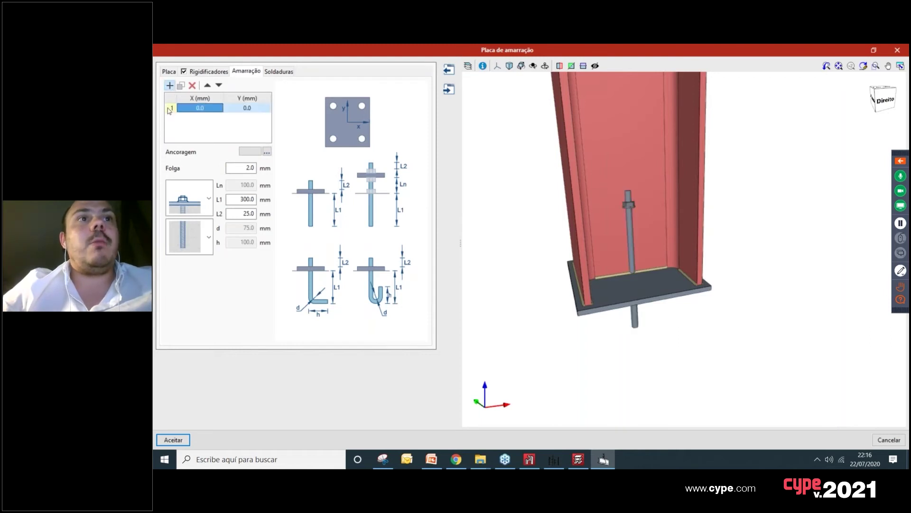
pyautogui.moveTo(616, 290); pyautogui.dragTo(578, 213, button='middle')
pyautogui.doubleClick(201, 112)
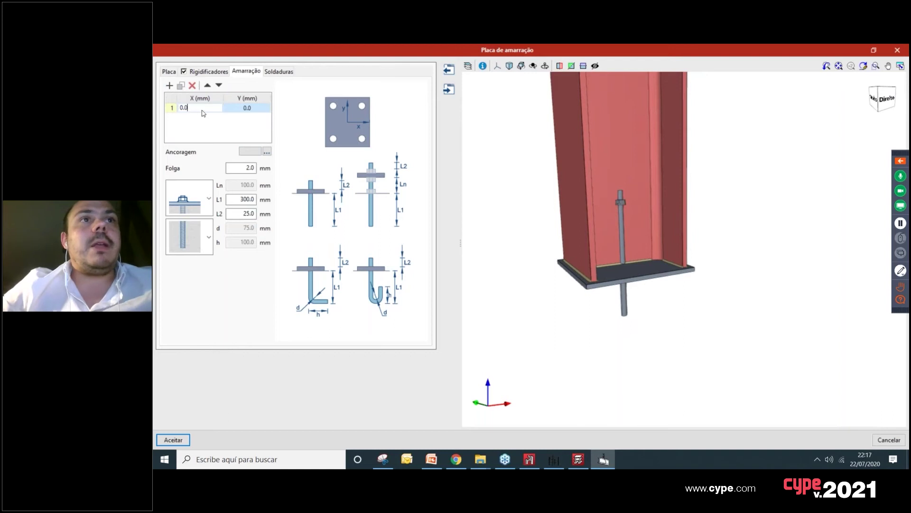
pyautogui.write('40')
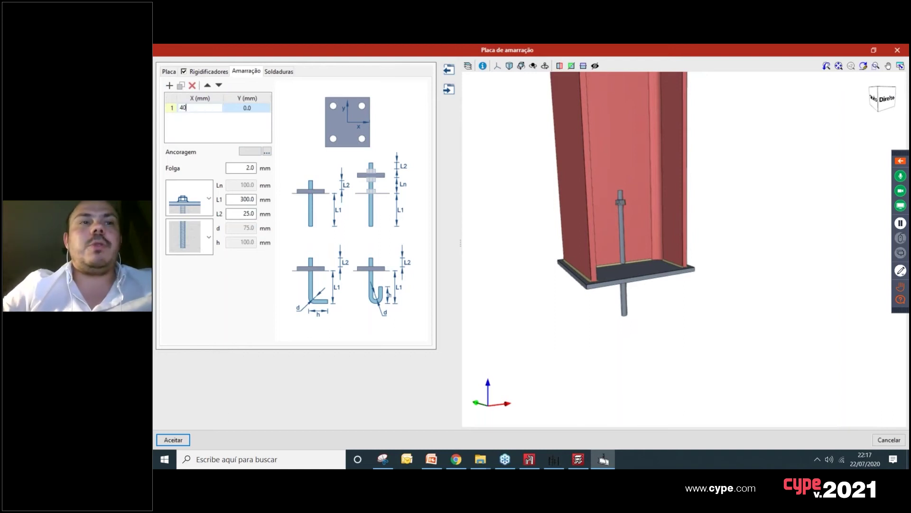
pyautogui.press('Tab')
pyautogui.write('40')
pyautogui.press('Return')
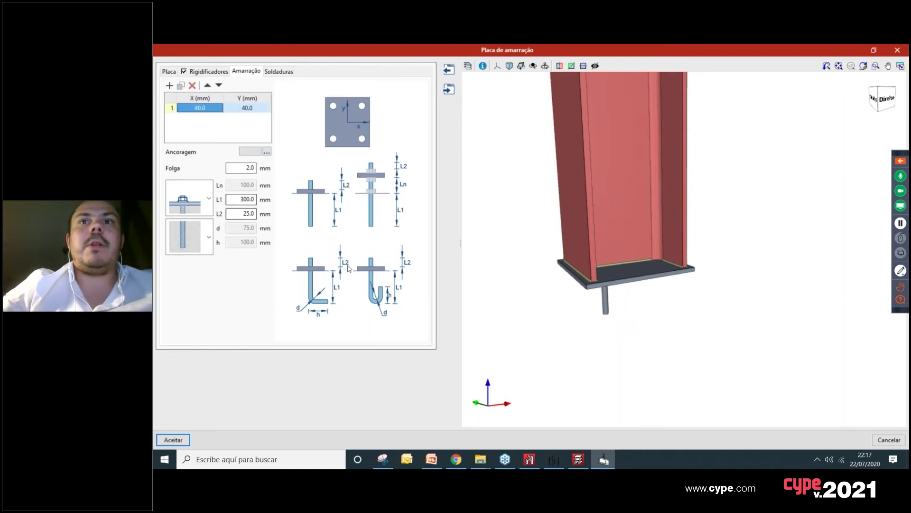
# Step: Change the anchor's X position to 50 mm and then to 80 mm
pyautogui.moveTo(535, 291); pyautogui.dragTo(760, 304, button='middle')
pyautogui.click(212, 109)
pyautogui.write('50')
pyautogui.press('Return')
pyautogui.click(200, 108)
pyautogui.click(200, 108)
pyautogui.write('80')
pyautogui.press('Return')
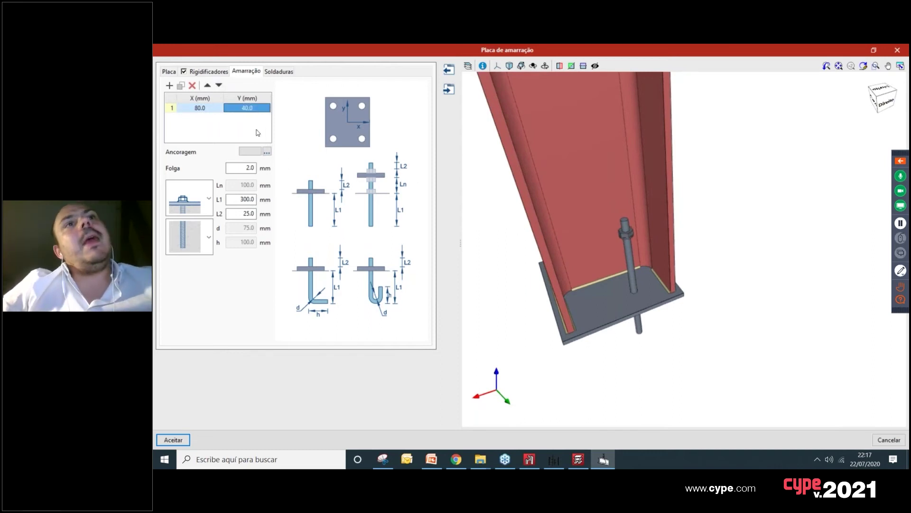
# Step: Duplicate the anchor and set the copy's X position to -80 mm, keeping Y at 40 mm
pyautogui.click(259, 112)
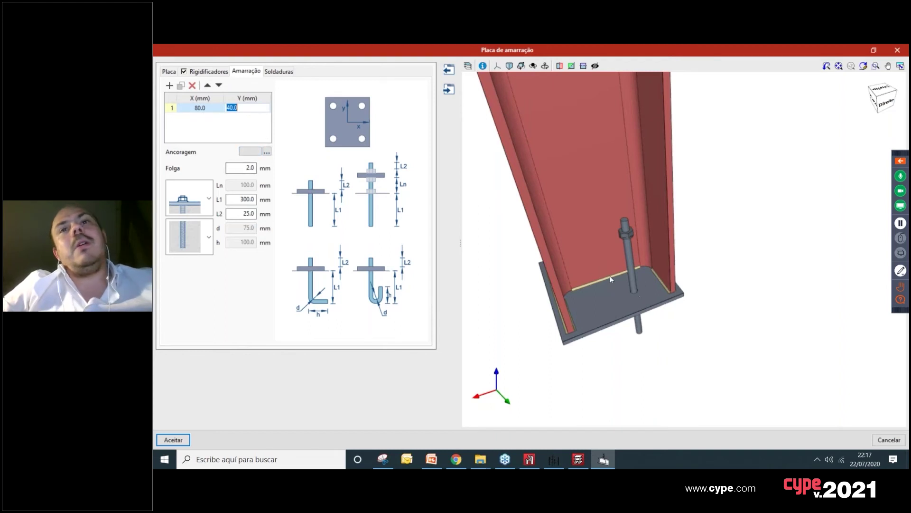
pyautogui.press('Return')
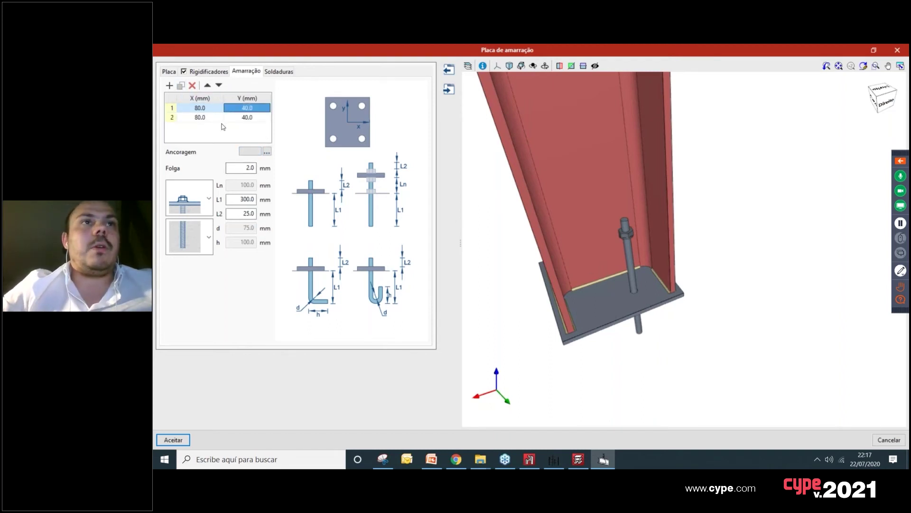
pyautogui.click(213, 118)
pyautogui.click(213, 118)
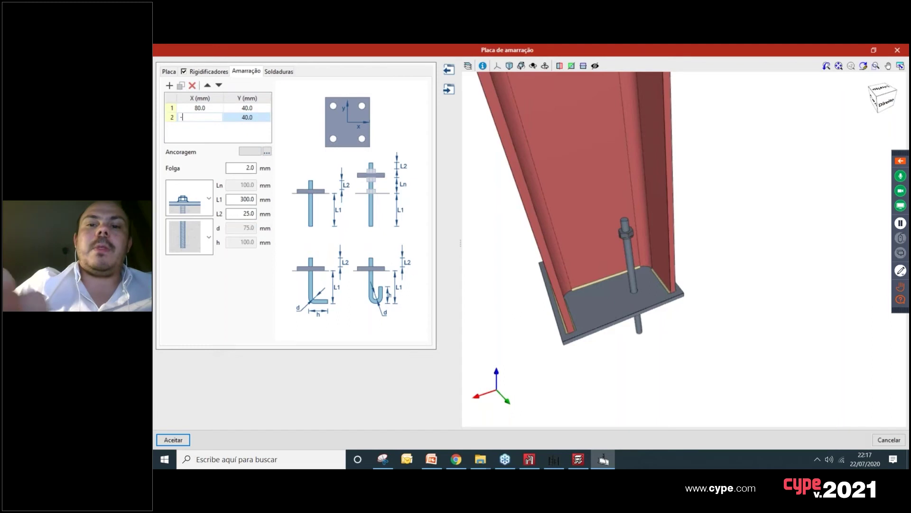
pyautogui.write('80')
pyautogui.press('Tab')
pyautogui.moveTo(699, 299); pyautogui.dragTo(619, 317, button='middle')
pyautogui.moveTo(580, 243); pyautogui.dragTo(586, 232, button='middle')
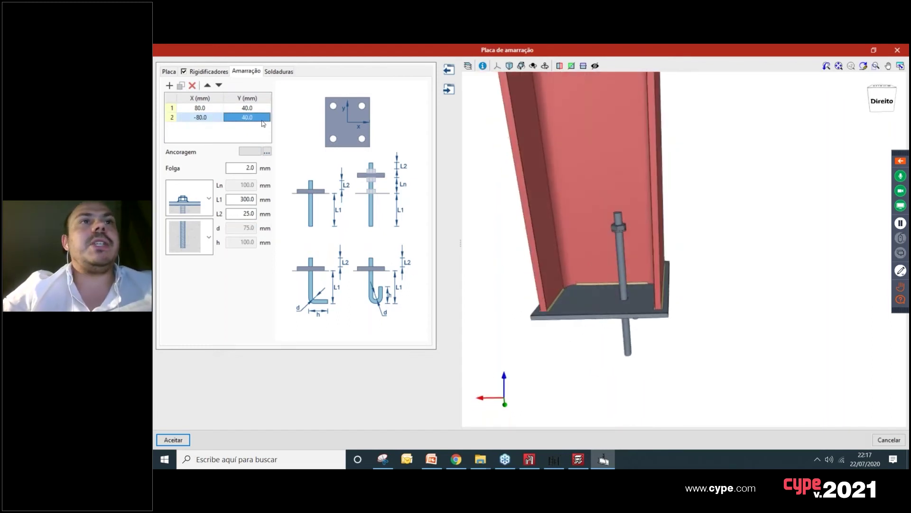
# Step: Turn off the stiffeners of the anchor plate
pyautogui.click(195, 75)
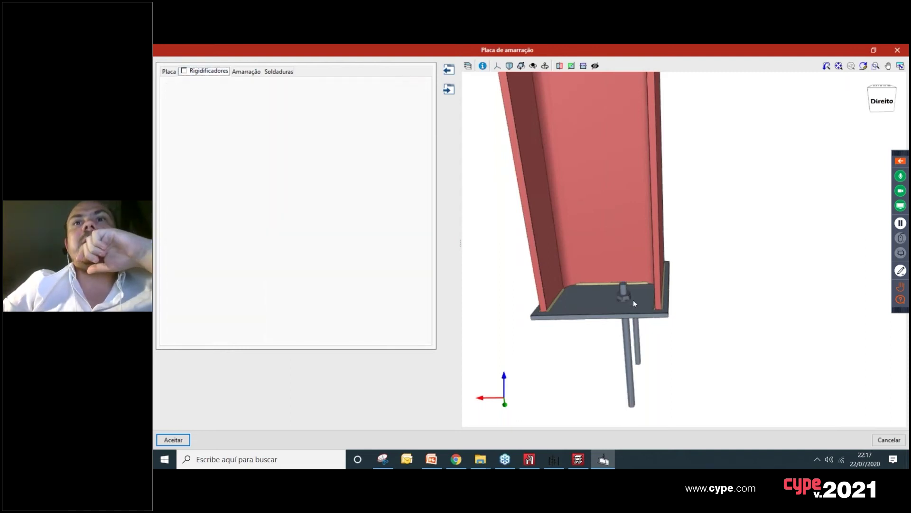
pyautogui.scroll(3, 633, 300)
# Step: Set the Y position of both anchors to 80 mm, trying 60 mm for the first one beforehand
pyautogui.click(246, 71)
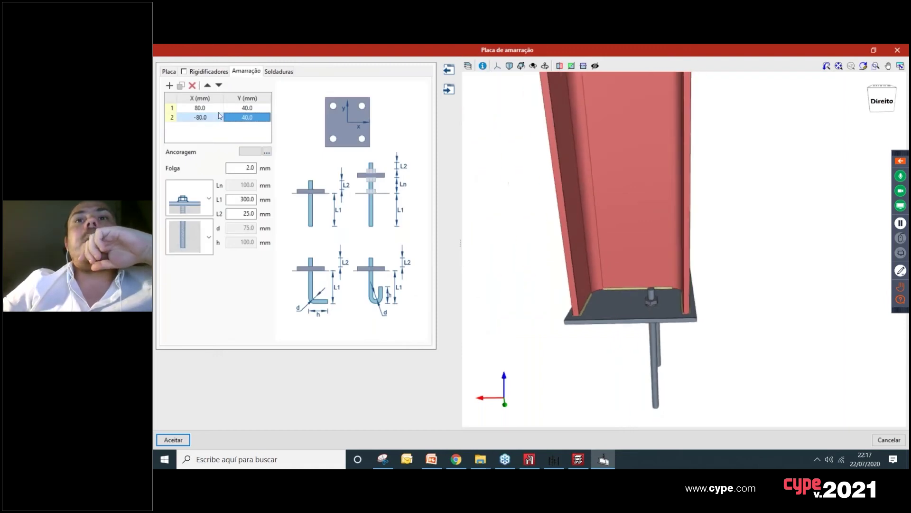
pyautogui.click(199, 108)
pyautogui.click(254, 109)
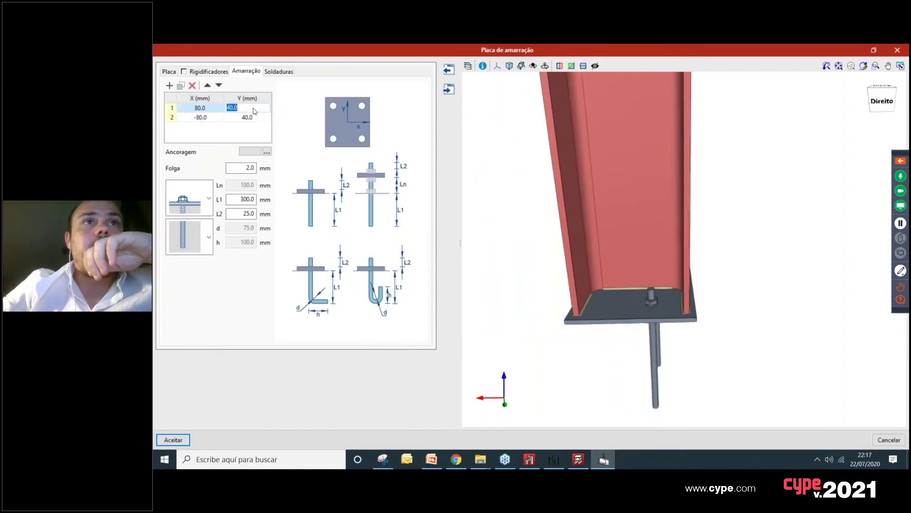
pyautogui.write('60')
pyautogui.press('Return')
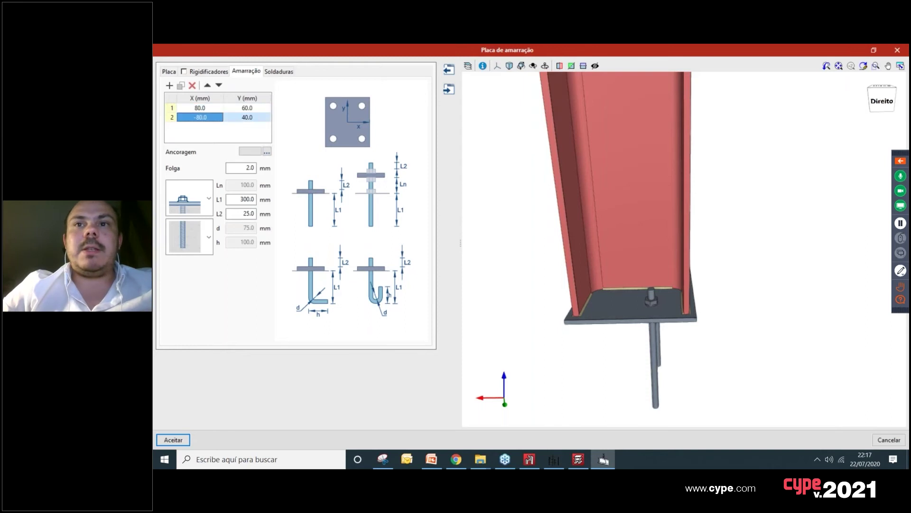
pyautogui.press('F2')
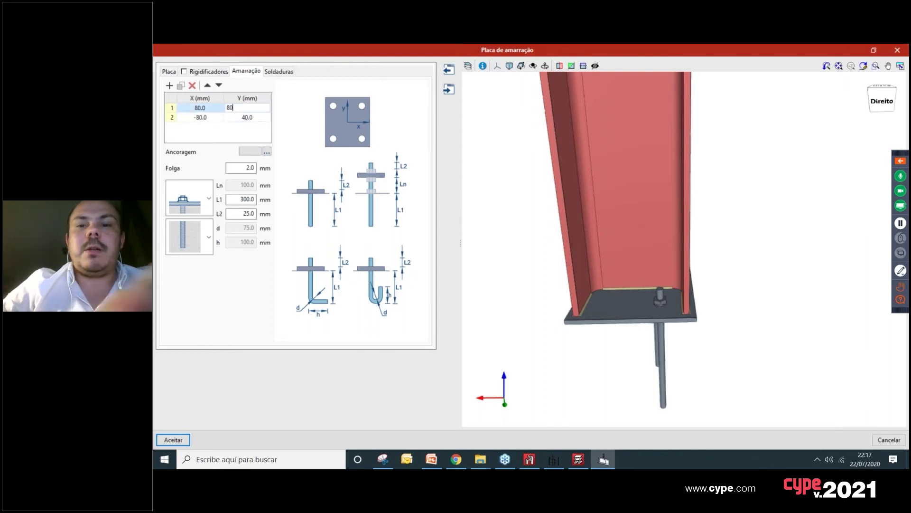
pyautogui.press('Return')
pyautogui.click(248, 118)
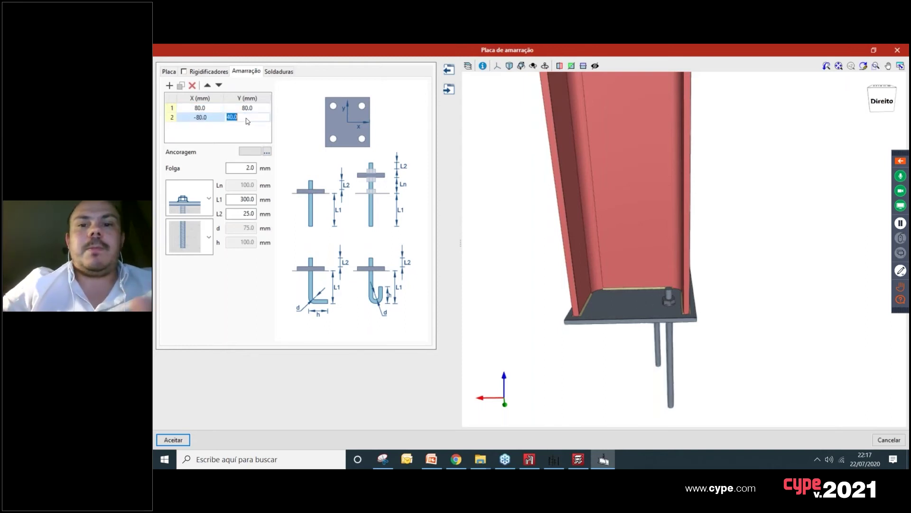
pyautogui.write('80')
pyautogui.press('Return')
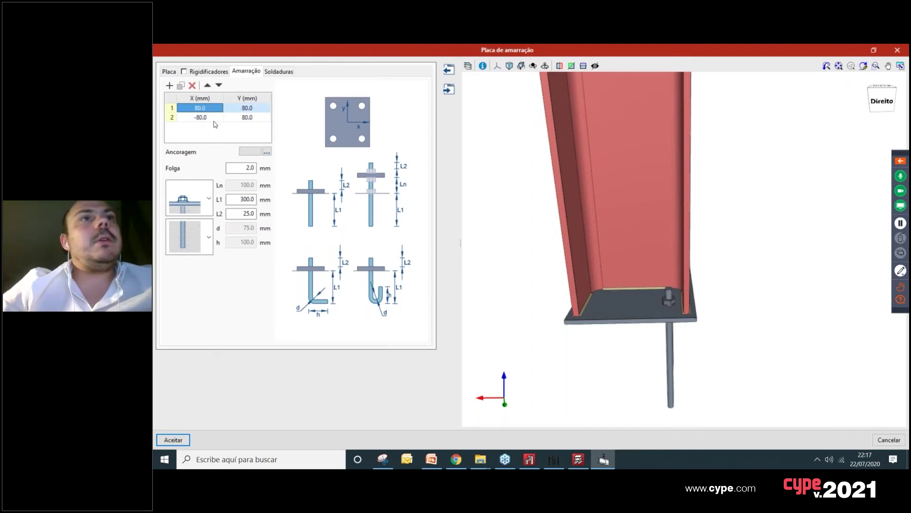
# Step: Duplicate the first anchor twice and set the first anchor's X and Y positions to -80 mm
pyautogui.click(182, 86)
pyautogui.click(182, 86)
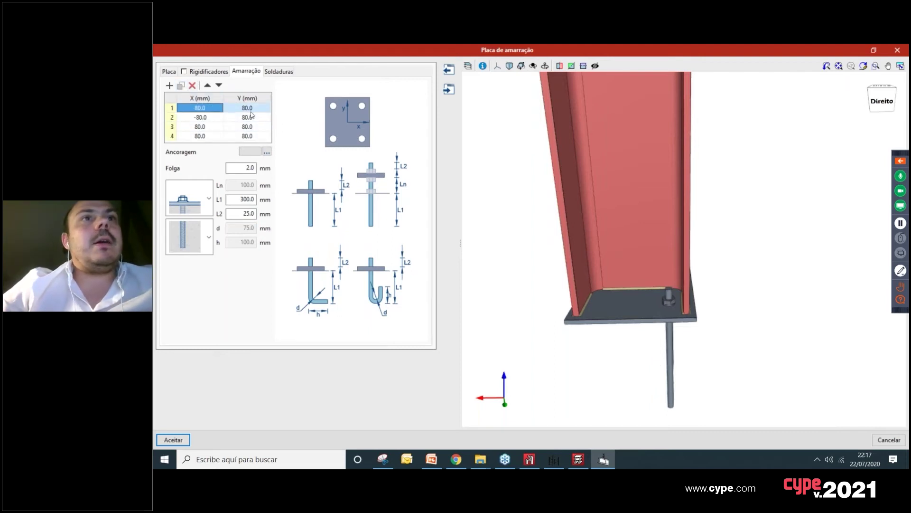
pyautogui.click(204, 111)
pyautogui.write('-')
pyautogui.press('Tab')
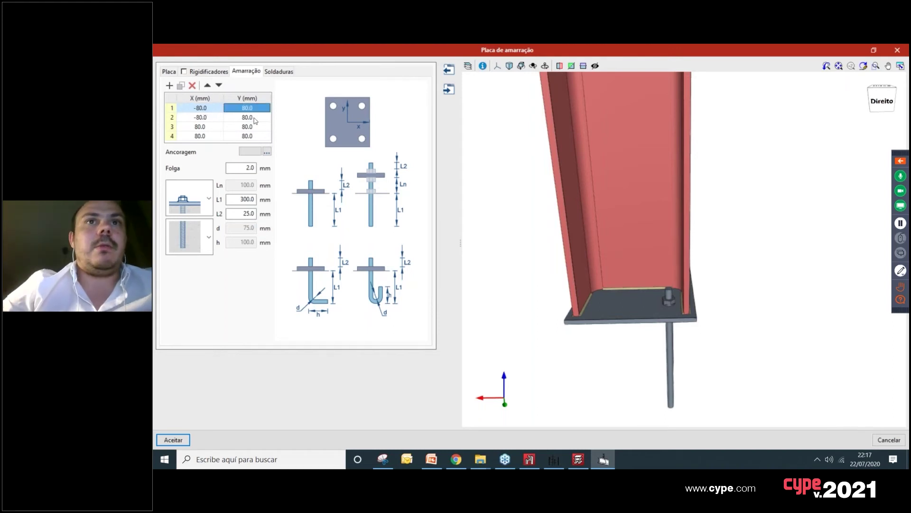
pyautogui.write('-')
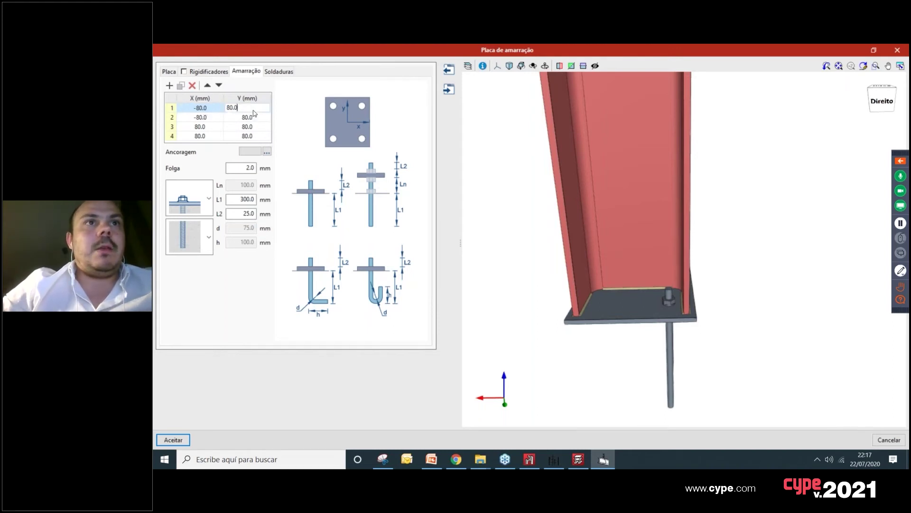
pyautogui.write('8')
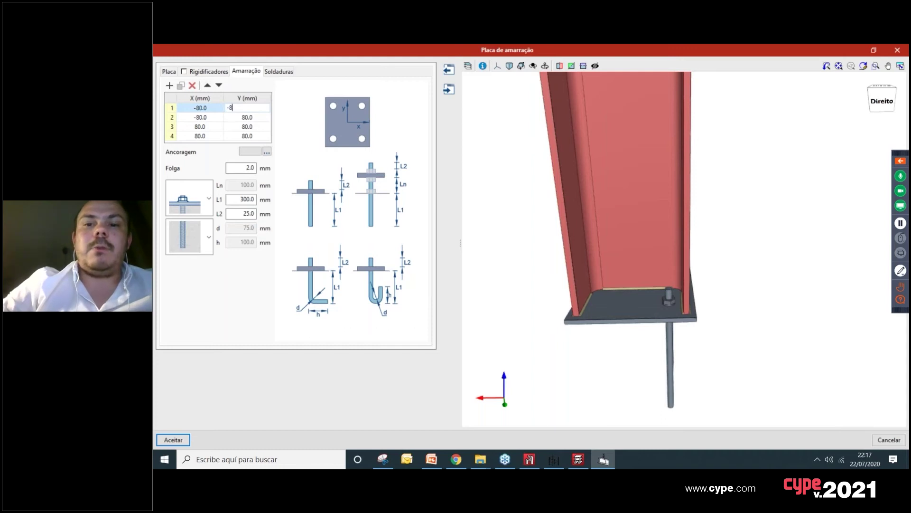
pyautogui.write('0')
pyautogui.press('Return')
# Step: Set the Y position of the fourth anchor to -80 mm, keeping its X position at 80 mm
pyautogui.click(212, 138)
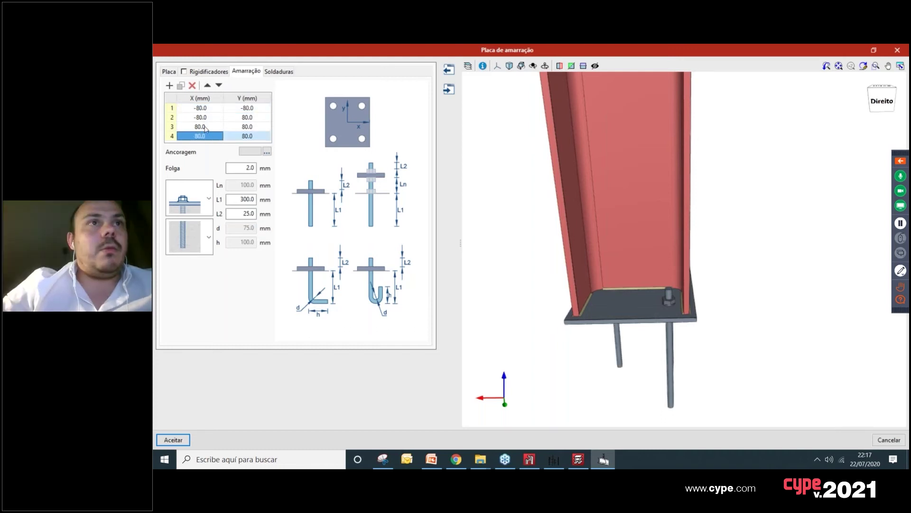
pyautogui.doubleClick(235, 135)
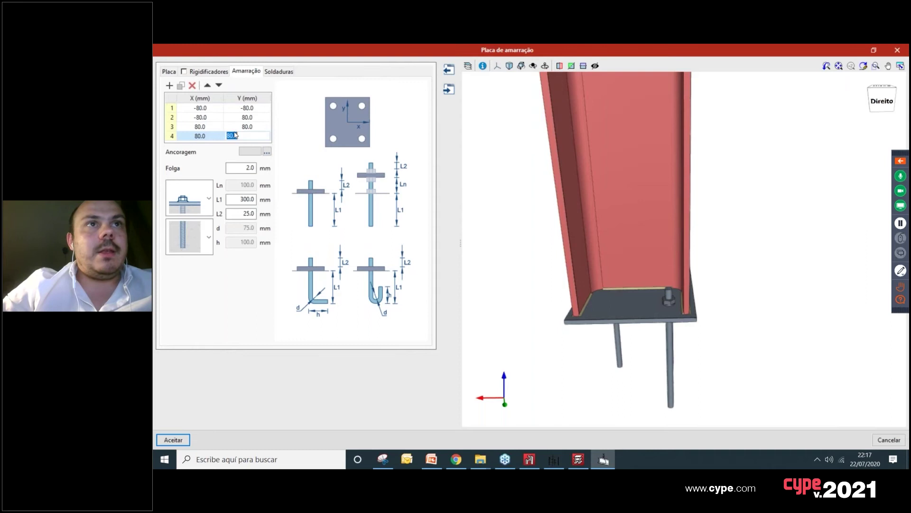
pyautogui.write('-80')
pyautogui.press('Return')
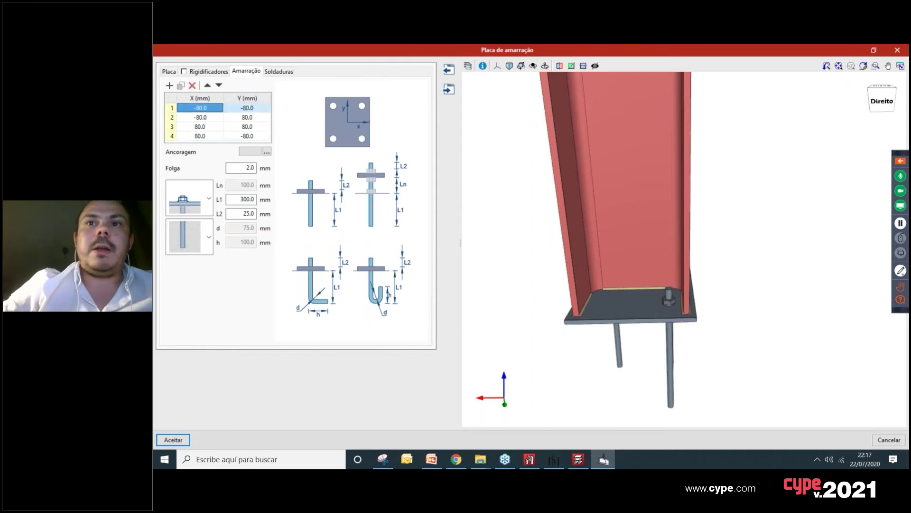
pyautogui.moveTo(646, 280); pyautogui.dragTo(627, 279, button='middle')
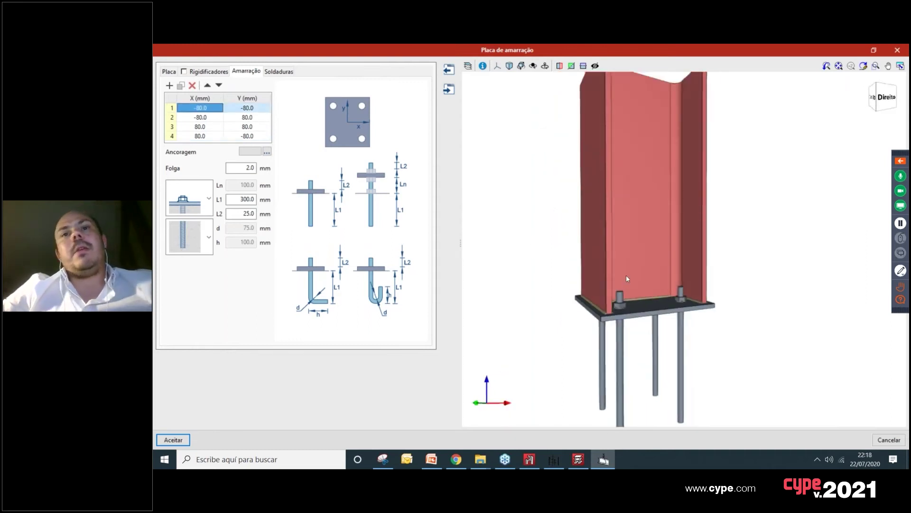
# Step: Change the anchors' upper fixing to the type with nuts above and below a plate raised off the concrete
pyautogui.click(198, 202)
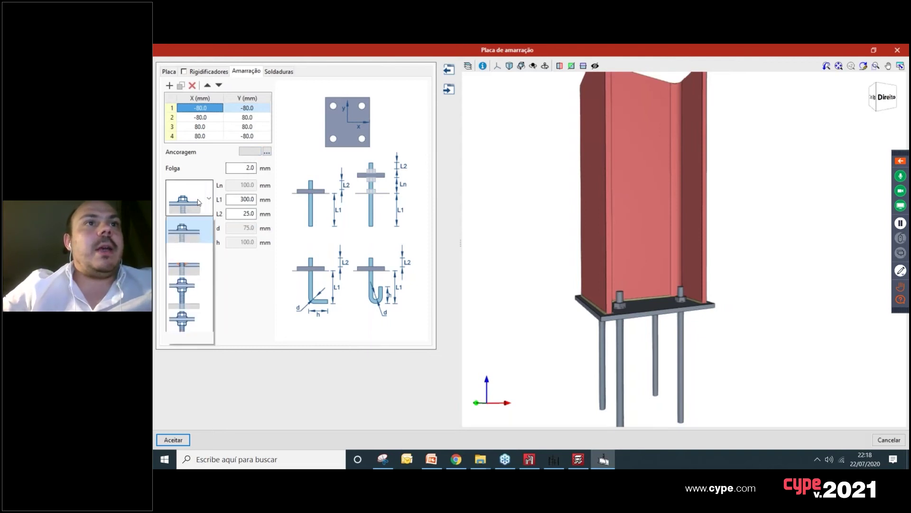
pyautogui.click(186, 292)
pyautogui.moveTo(594, 299); pyautogui.dragTo(613, 309, button='middle')
pyautogui.click(200, 199)
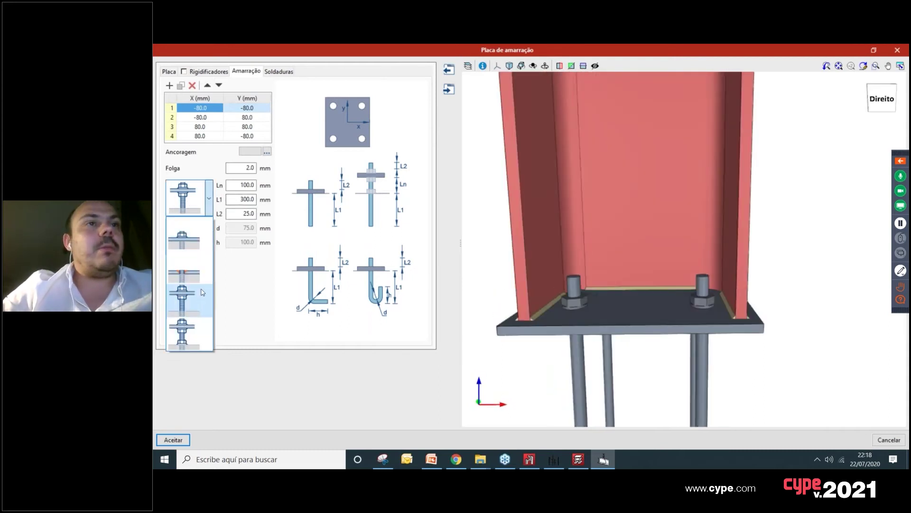
pyautogui.click(185, 313)
# Step: Try the double-nut lower end for the anchors and replace it with the U-shaped hook
pyautogui.click(190, 236)
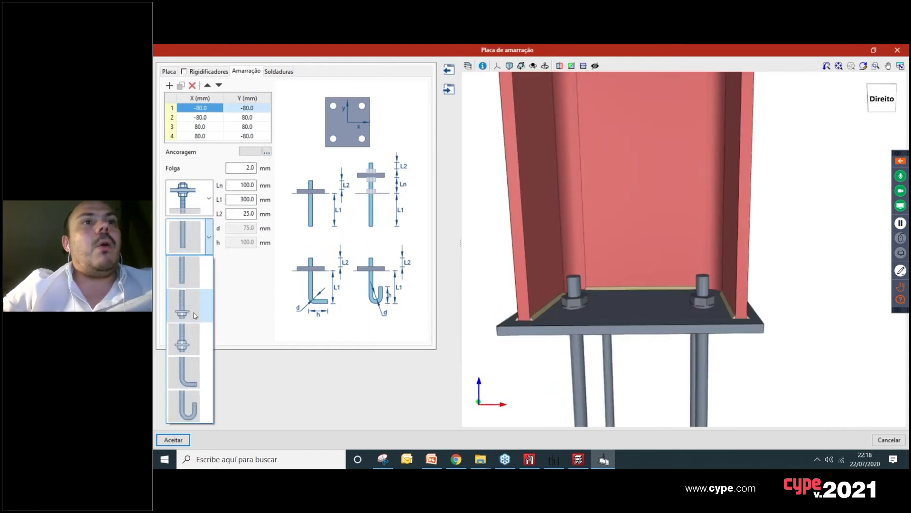
pyautogui.click(182, 339)
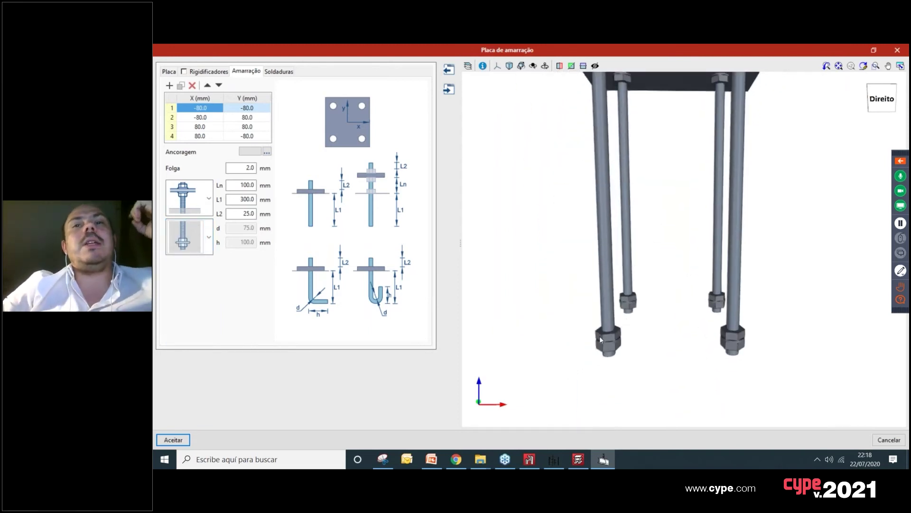
pyautogui.click(194, 246)
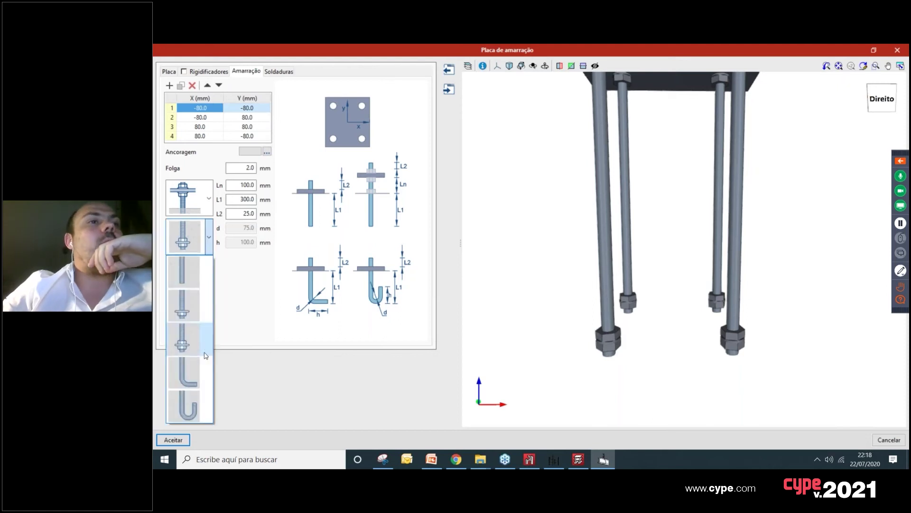
pyautogui.click(194, 407)
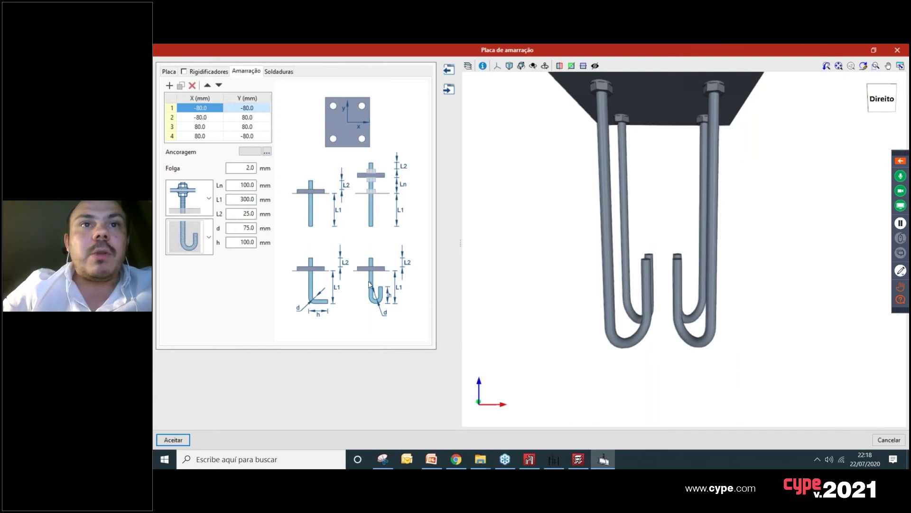
pyautogui.press('Tab')
pyautogui.moveTo(758, 265); pyautogui.dragTo(703, 247, button='middle')
# Step: Export the anchor plate connection to the library with the reference "Placa de amarração Tipo 001"
pyautogui.click(449, 90)
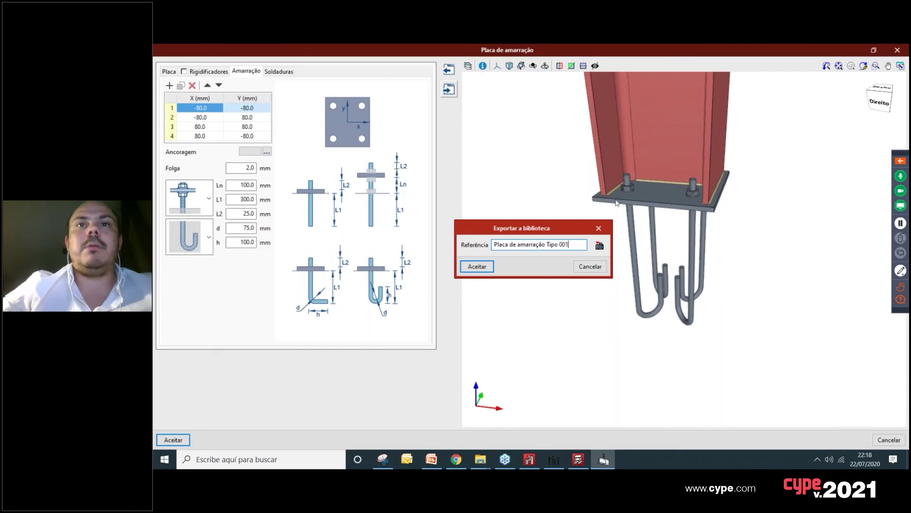
pyautogui.click(477, 266)
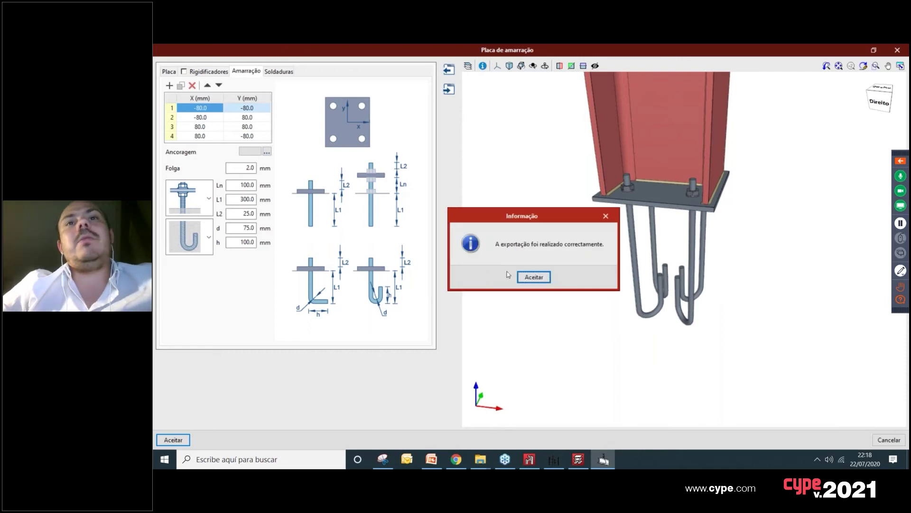
pyautogui.click(533, 277)
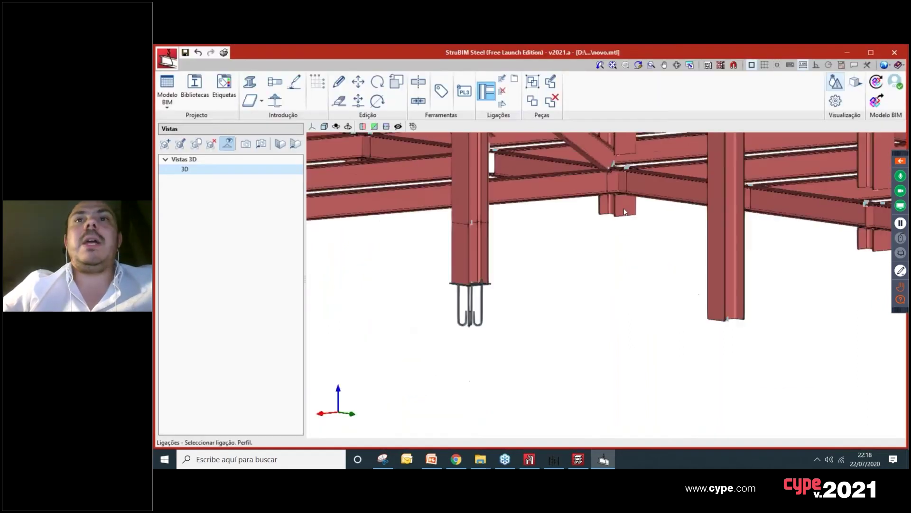
pyautogui.click(396, 85)
pyautogui.scroll(5, 375, 266)
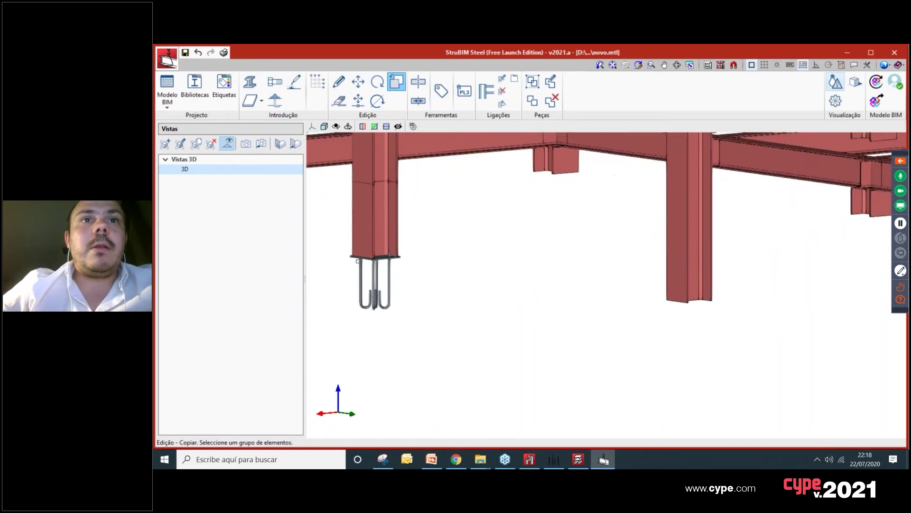
pyautogui.scroll(-2, 426, 303)
pyautogui.keyDown('shift'); pyautogui.moveTo(470, 338); pyautogui.dragTo(503, 189, button='middle'); pyautogui.keyUp('shift')
pyautogui.scroll(-2, 414, 299)
pyautogui.scroll(2, 527, 335)
pyautogui.keyDown('shift'); pyautogui.moveTo(554, 351); pyautogui.dragTo(583, 240, button='middle'); pyautogui.keyUp('shift')
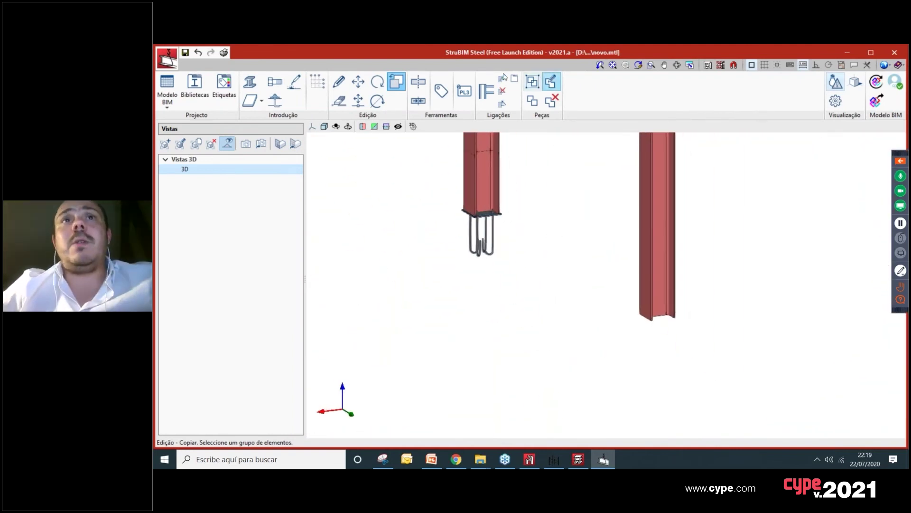
# Step: Generate a "Placa de amarração" connection from the profile at the base of the neighbouring column
pyautogui.click(502, 104)
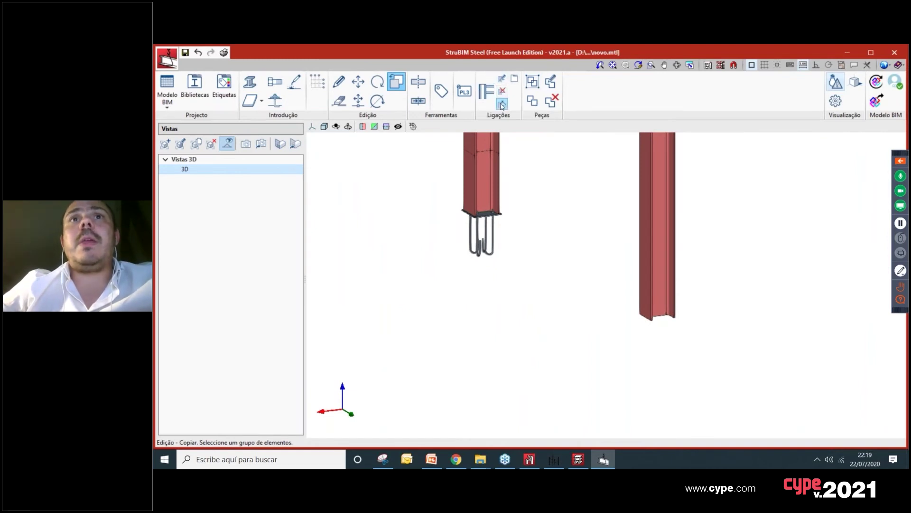
pyautogui.click(660, 322)
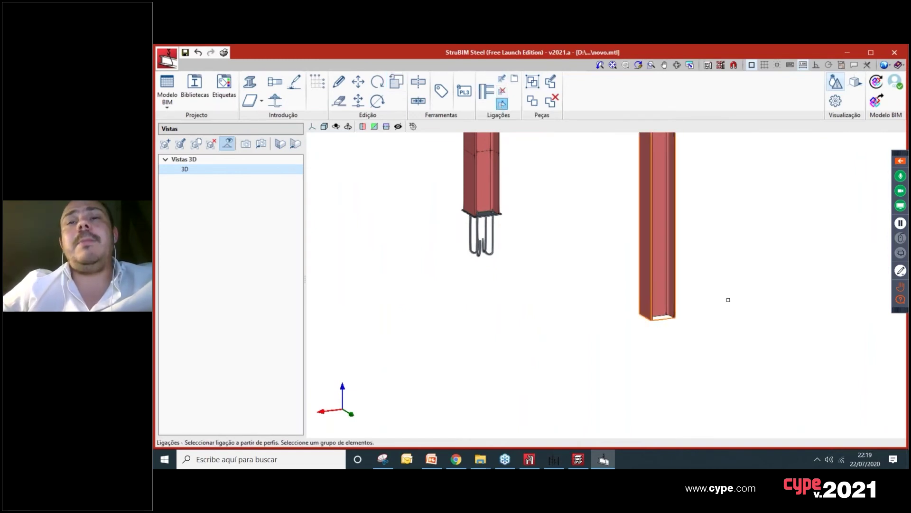
pyautogui.rightClick(728, 299)
pyautogui.keyDown('shift'); pyautogui.moveTo(587, 317); pyautogui.dragTo(602, 254, button='middle'); pyautogui.keyUp('shift')
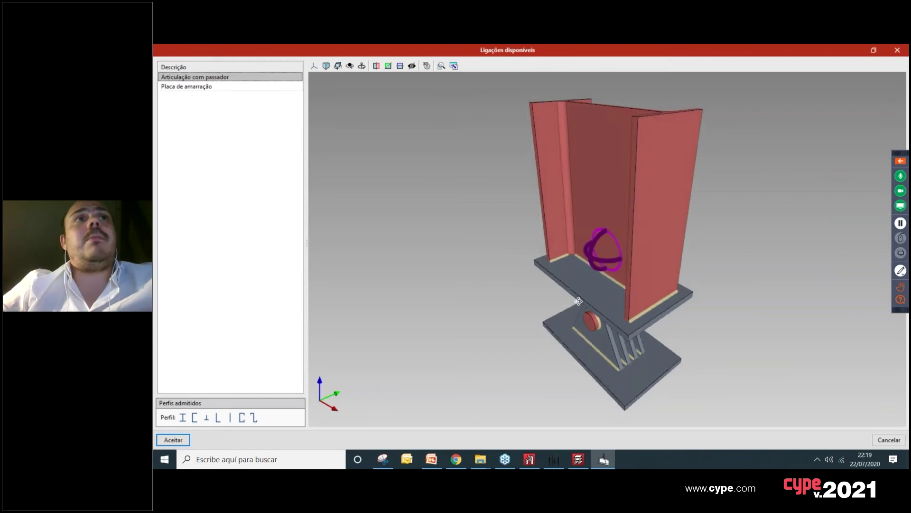
pyautogui.click(238, 87)
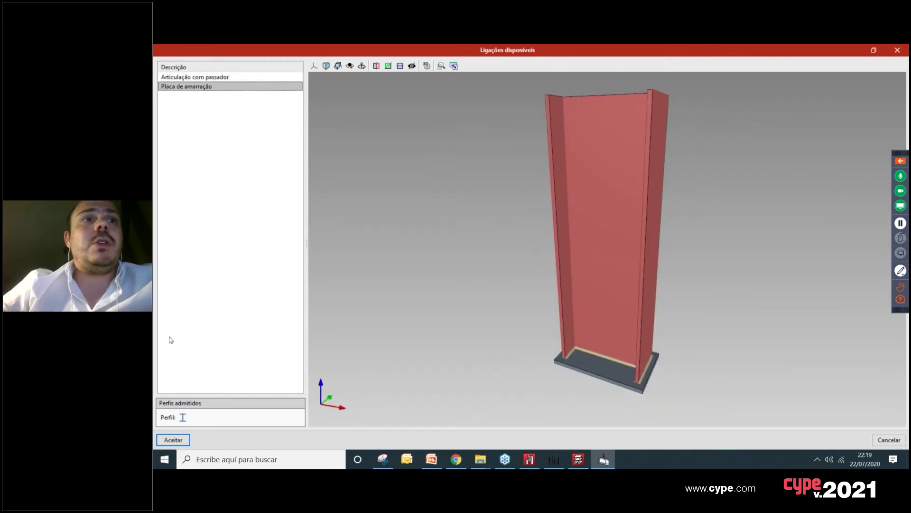
pyautogui.click(173, 439)
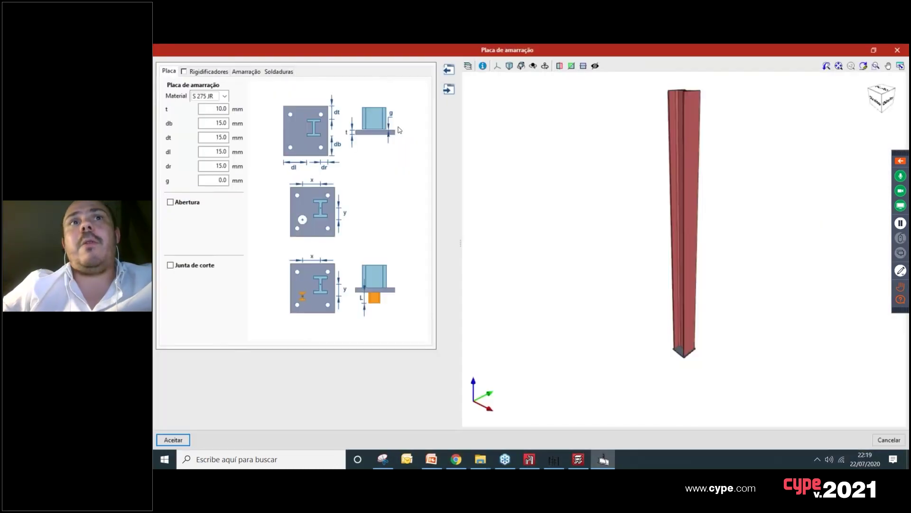
# Step: Import "Placa de amarração Tipo 001" from the library into the new connection and accept it
pyautogui.click(448, 70)
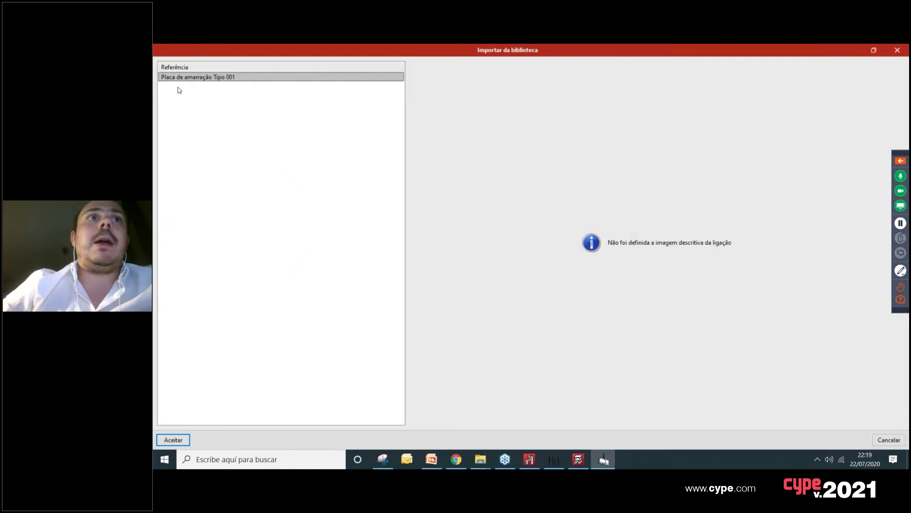
pyautogui.click(175, 440)
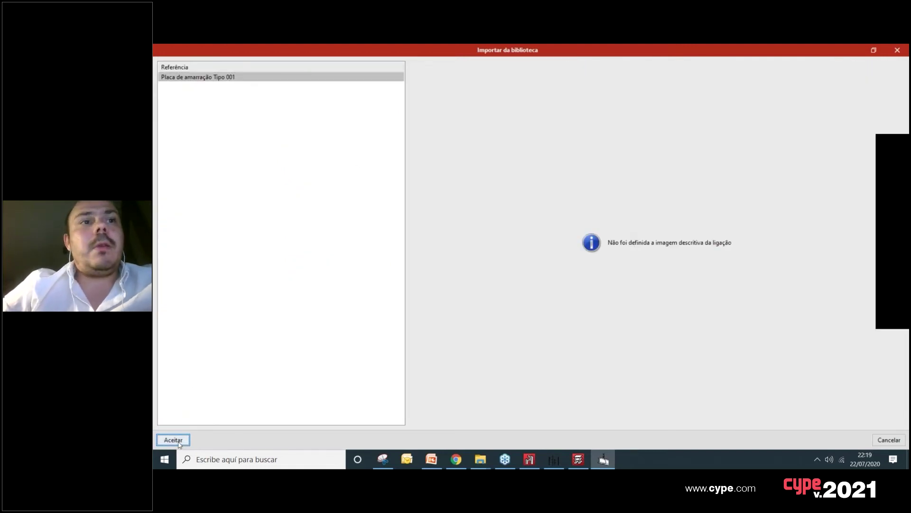
pyautogui.click(173, 440)
# Step: Examine the two column bases with anchor plates within the structure, including the joint line between the column segments
pyautogui.scroll(-3, 613, 284)
pyautogui.moveTo(612, 284); pyautogui.dragTo(606, 315, button='middle')
pyautogui.moveTo(610, 275); pyautogui.dragTo(604, 309, button='middle')
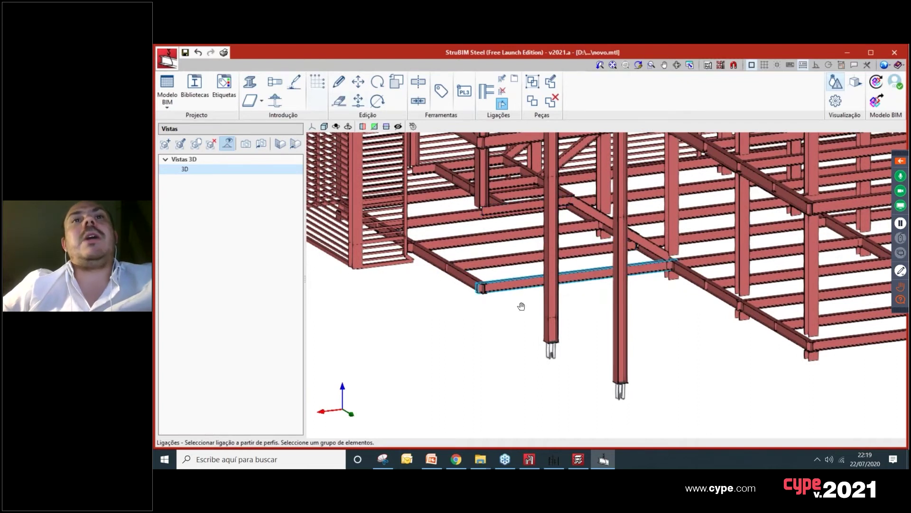
pyautogui.moveTo(522, 305); pyautogui.dragTo(525, 359, button='middle')
pyautogui.scroll(-1, 628, 281)
pyautogui.moveTo(628, 280); pyautogui.dragTo(609, 257, button='middle')
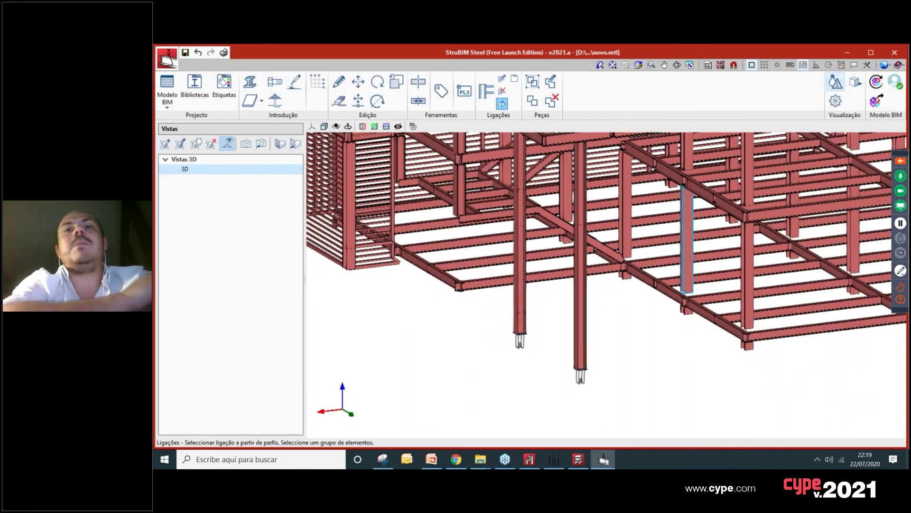
pyautogui.scroll(6, 513, 370)
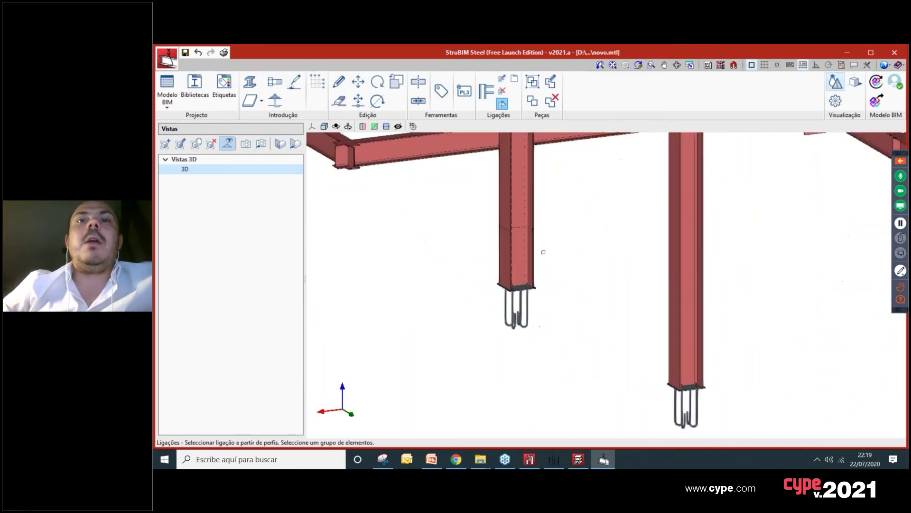
pyautogui.scroll(-2, 511, 244)
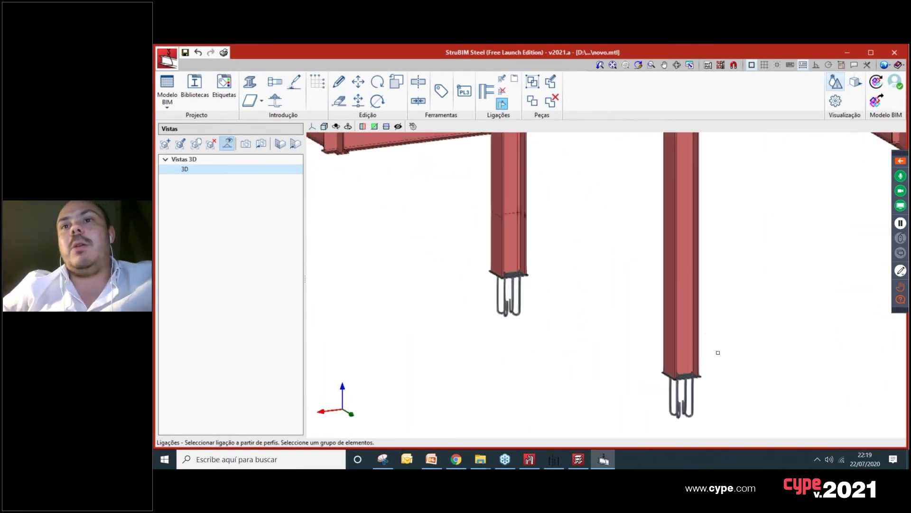
pyautogui.scroll(-2, 528, 265)
pyautogui.scroll(4, 527, 260)
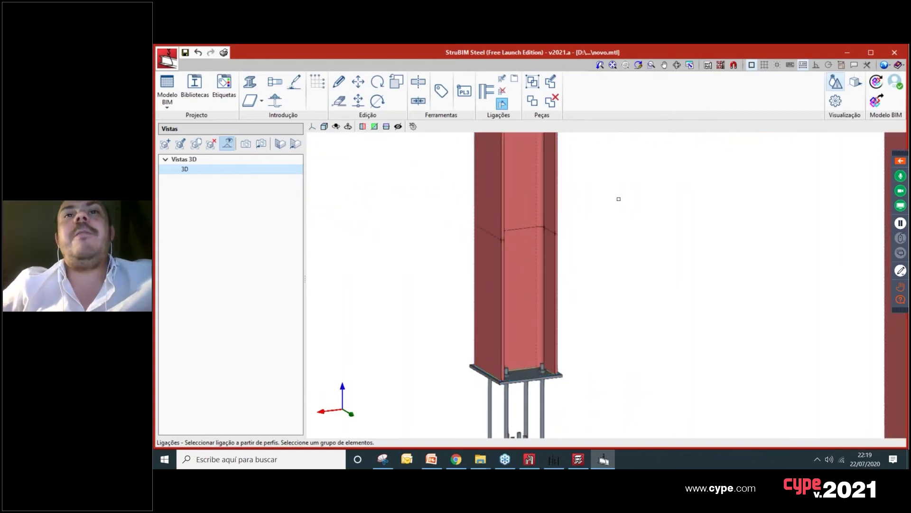
pyautogui.moveTo(625, 198); pyautogui.dragTo(626, 213, button='middle')
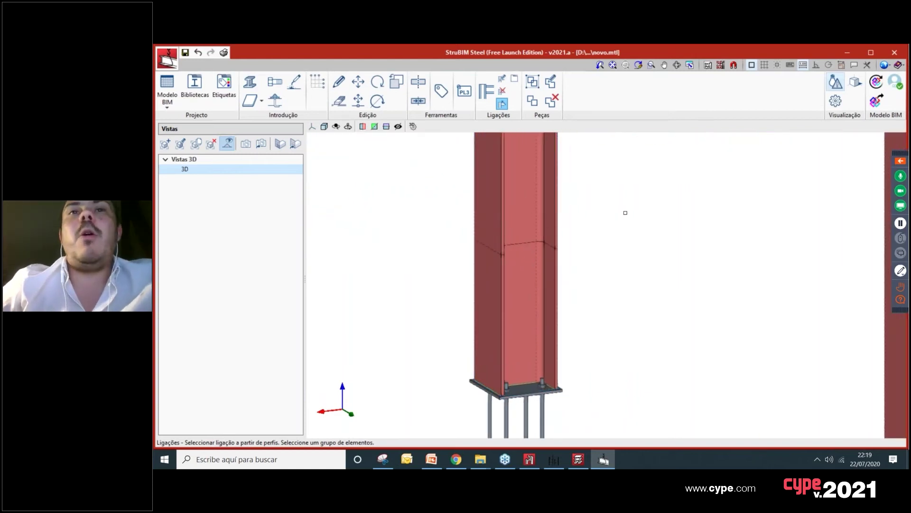
pyautogui.click(486, 91)
pyautogui.click(484, 127)
pyautogui.click(897, 50)
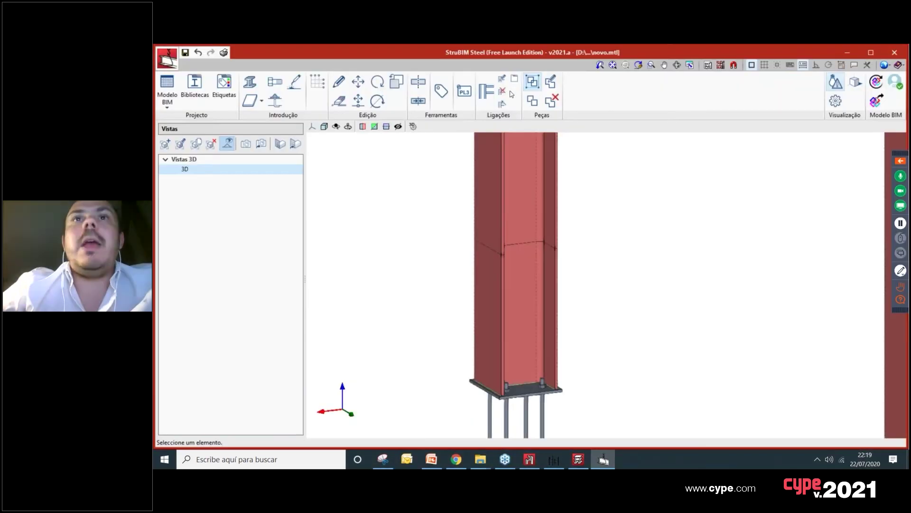
# Step: Generate an "Emenda através de cobre-juntas" connection from the two column segments above the anchor plate
pyautogui.click(531, 237)
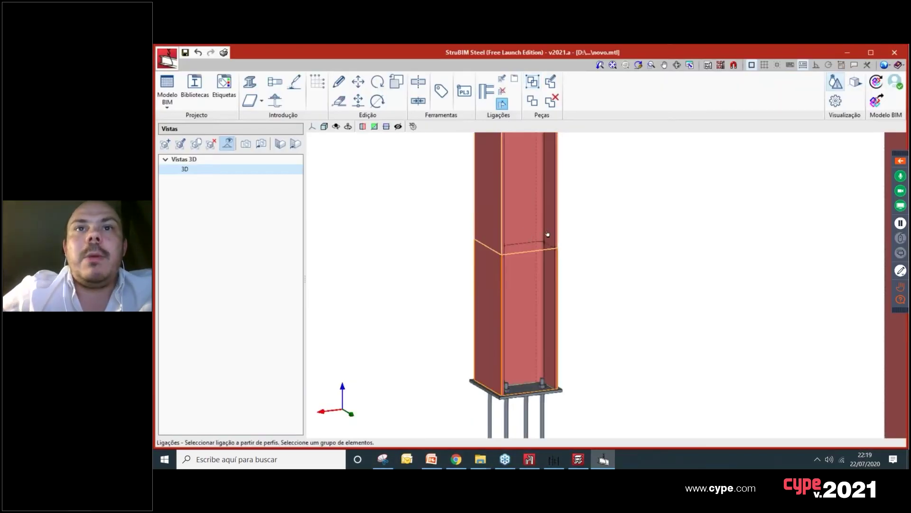
pyautogui.rightClick(632, 236)
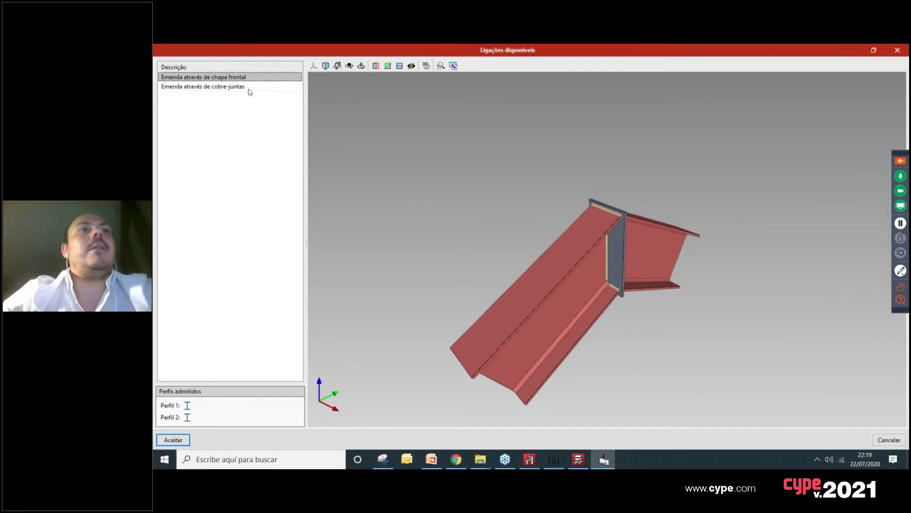
pyautogui.press('Down')
pyautogui.moveTo(636, 285); pyautogui.dragTo(712, 242, button='middle')
pyautogui.click(174, 439)
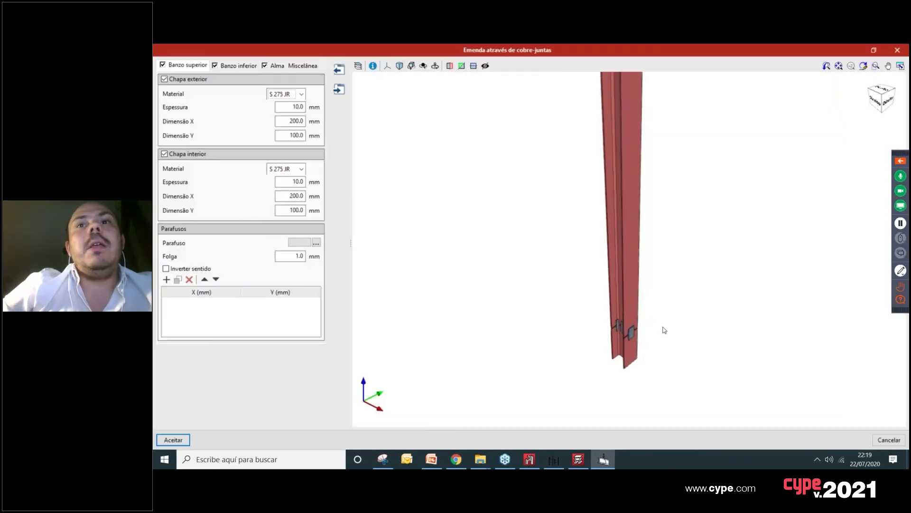
# Step: Check the splice's lower flange plate and profile separation settings, and accept the connection with its default values
pyautogui.scroll(10, 664, 330)
pyautogui.moveTo(677, 329); pyautogui.dragTo(651, 308, button='middle')
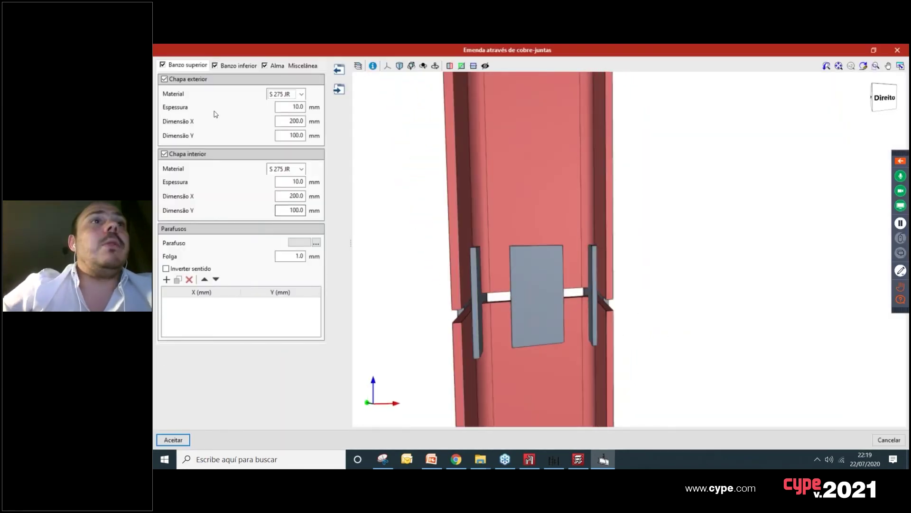
pyautogui.click(238, 67)
pyautogui.click(289, 66)
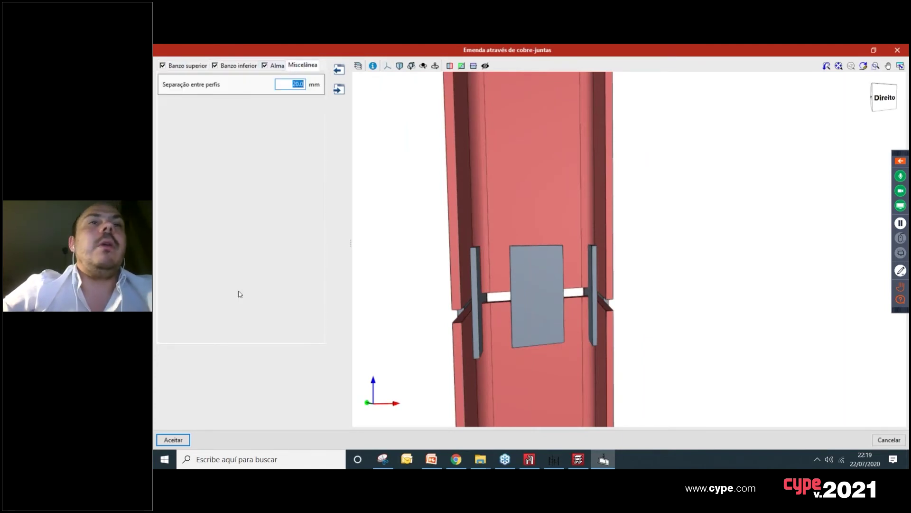
pyautogui.click(234, 65)
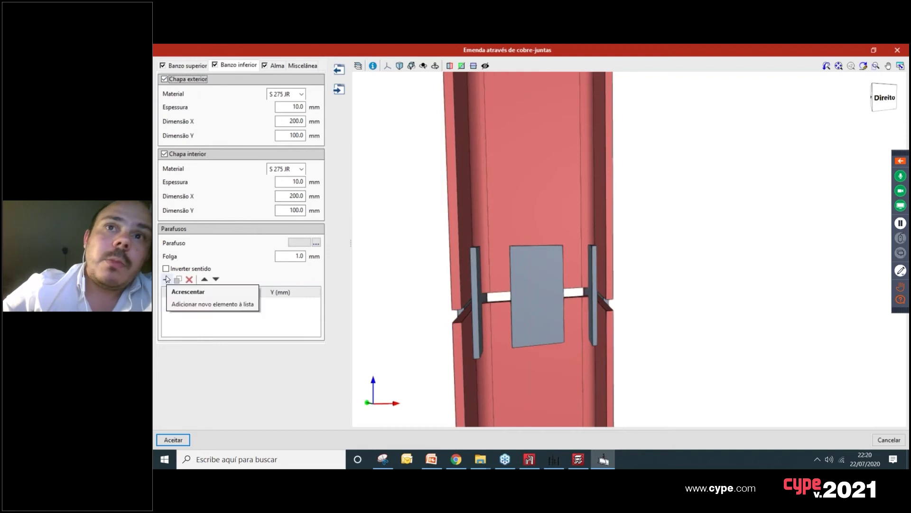
pyautogui.click(183, 439)
# Step: Examine the spliced column, its anchored base and the surrounding beams and lattice within the whole structure
pyautogui.scroll(-5, 551, 223)
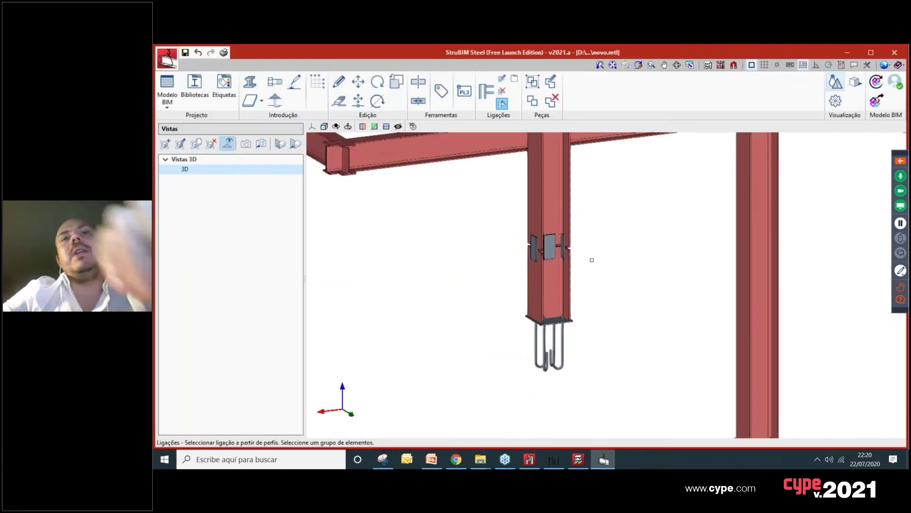
pyautogui.scroll(2, 590, 258)
pyautogui.scroll(-5, 572, 222)
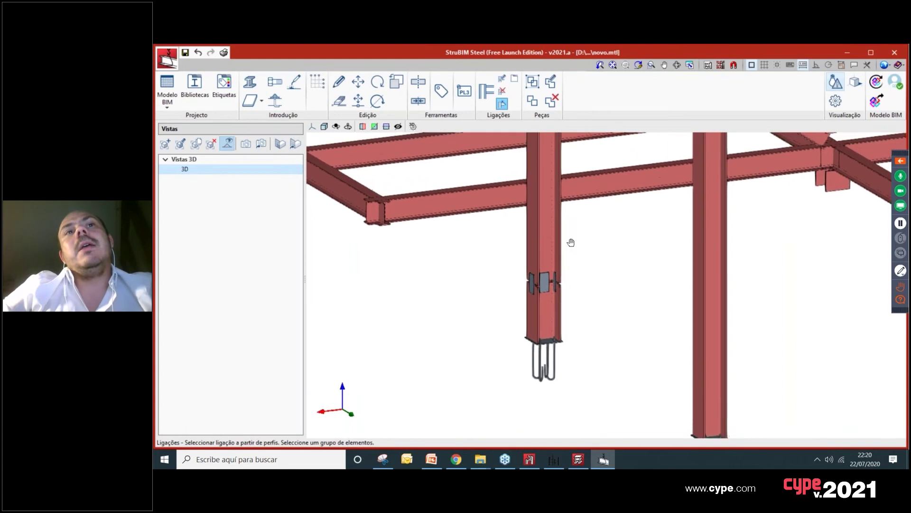
pyautogui.scroll(3, 584, 238)
pyautogui.scroll(-4, 654, 234)
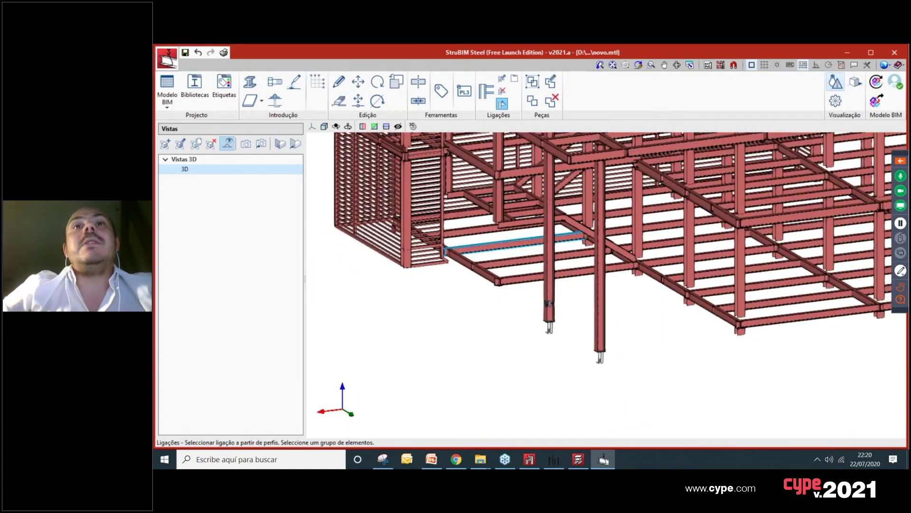
pyautogui.scroll(3, 570, 266)
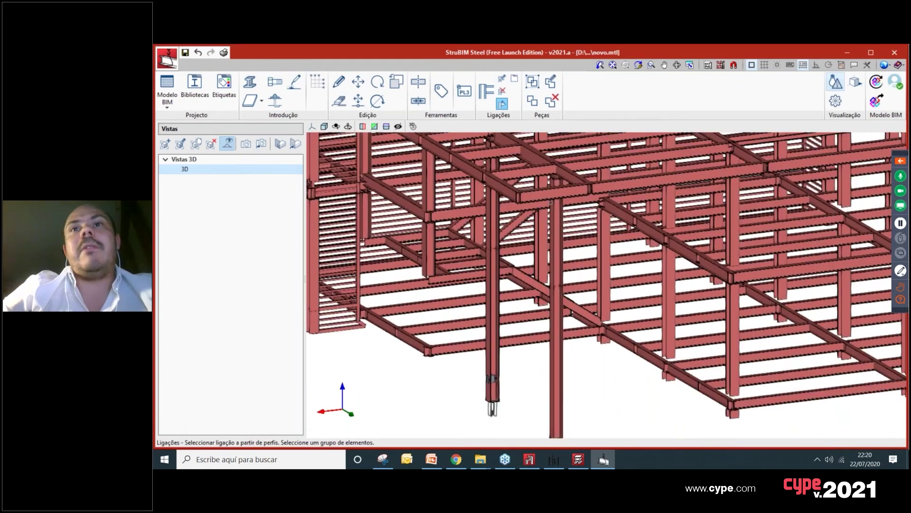
pyautogui.scroll(-4, 551, 201)
pyautogui.scroll(3, 654, 195)
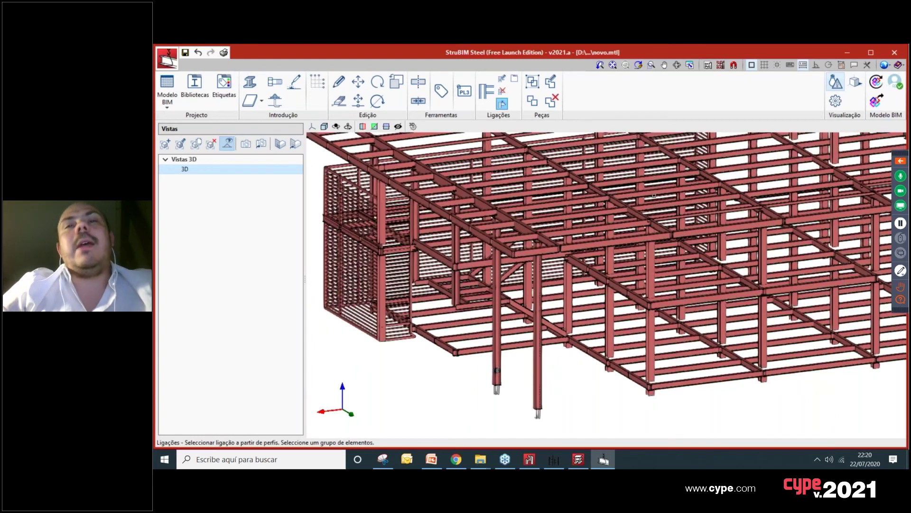
pyautogui.scroll(1, 704, 293)
pyautogui.moveTo(705, 293); pyautogui.dragTo(693, 317, button='middle')
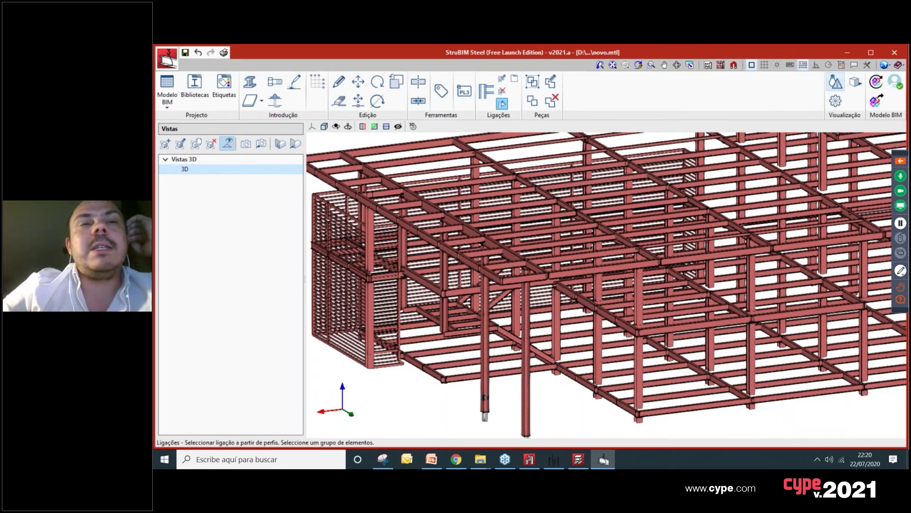
pyautogui.moveTo(597, 242); pyautogui.dragTo(593, 195, button='middle')
pyautogui.moveTo(502, 133)
pyautogui.mouseDown(button='middle')
pyautogui.moveTo(475, 136)
pyautogui.moveTo(512, 123)
pyautogui.mouseUp(button='middle')
pyautogui.scroll(10, 435, 341)
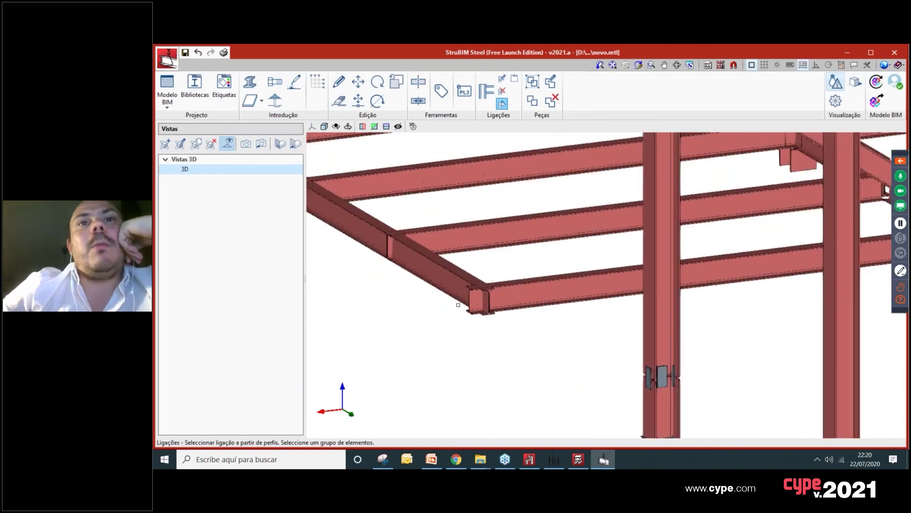
pyautogui.scroll(-8, 499, 294)
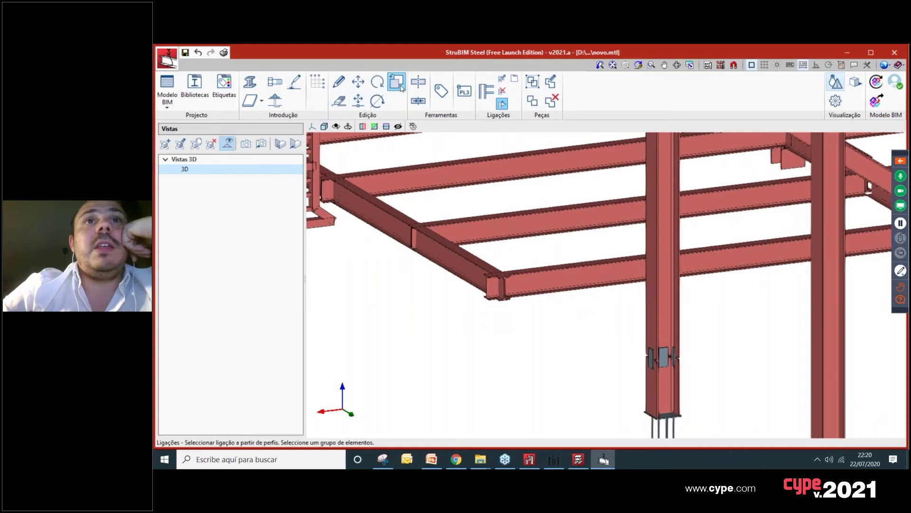
# Step: Delete a group of profiles at the lower outer corner of the slatted lattice with the Apagar command
pyautogui.click(339, 100)
pyautogui.scroll(-5, 450, 346)
pyautogui.scroll(5, 437, 341)
pyautogui.scroll(1, 389, 317)
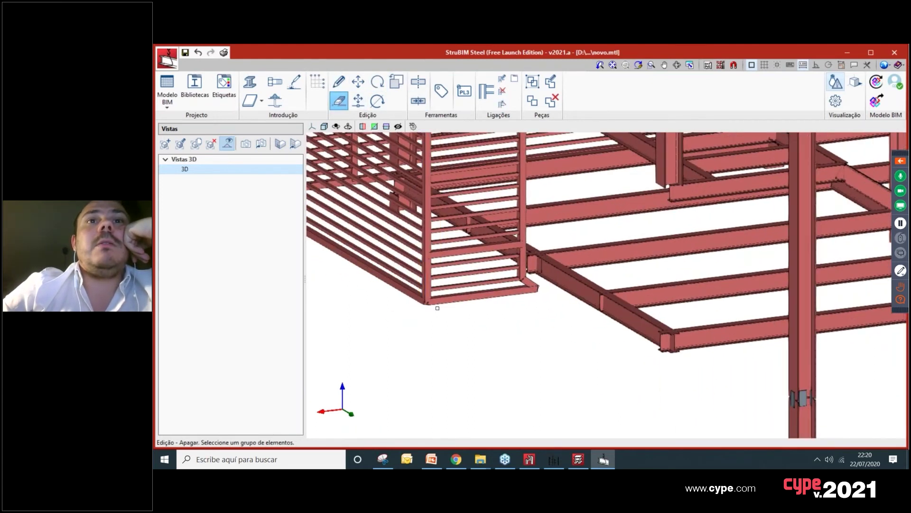
pyautogui.scroll(-3, 437, 308)
pyautogui.click(447, 383)
pyautogui.click(397, 194)
pyautogui.moveTo(413, 247); pyautogui.dragTo(467, 345, button='middle')
pyautogui.click(468, 345)
pyautogui.moveTo(475, 351)
pyautogui.keyDown('shift'); pyautogui.mouseDown(button='middle')
pyautogui.moveTo(480, 397)
pyautogui.moveTo(444, 320)
pyautogui.moveTo(464, 341)
pyautogui.mouseUp(button='middle'); pyautogui.keyUp('shift')
# Step: Start profile insertion, examine the snap points and beam-to-column joints across the floors, and leave the command
pyautogui.click(247, 85)
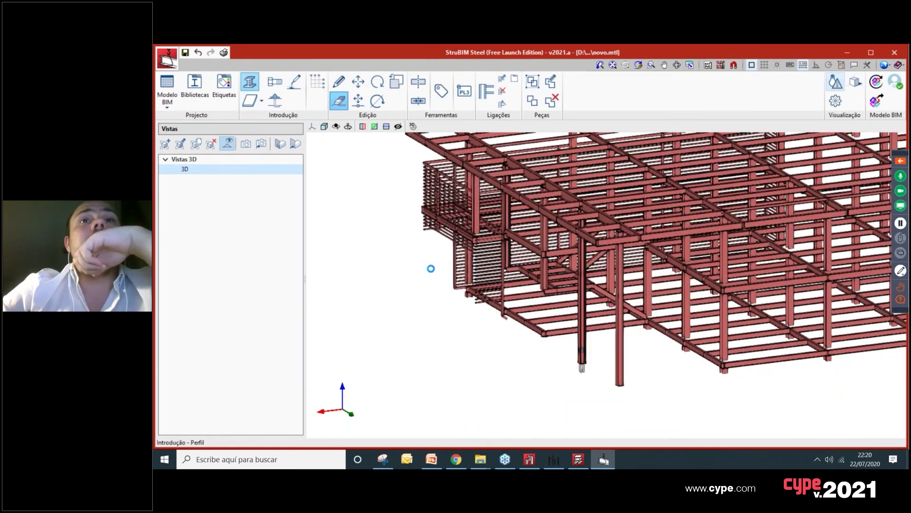
pyautogui.click(482, 413)
pyautogui.keyDown('shift'); pyautogui.moveTo(543, 377); pyautogui.dragTo(648, 247, button='middle'); pyautogui.keyUp('shift')
pyautogui.scroll(5, 648, 247)
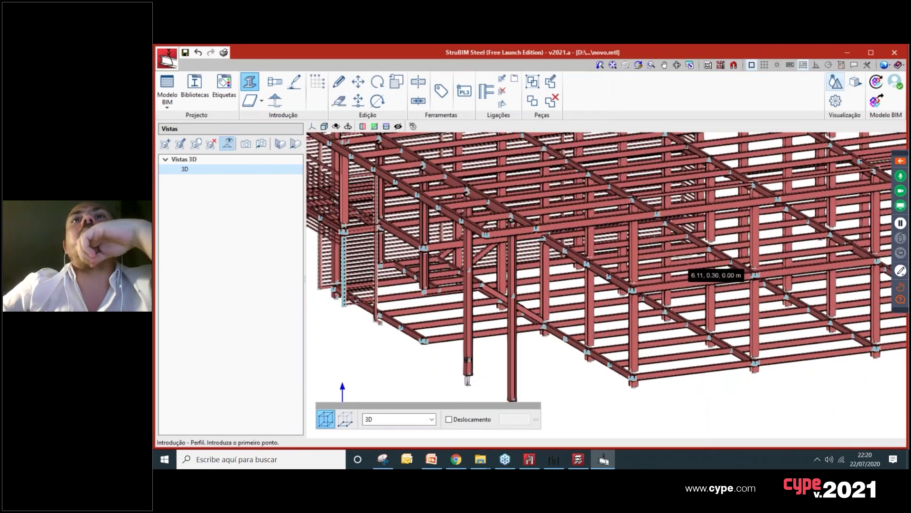
pyautogui.scroll(5, 687, 207)
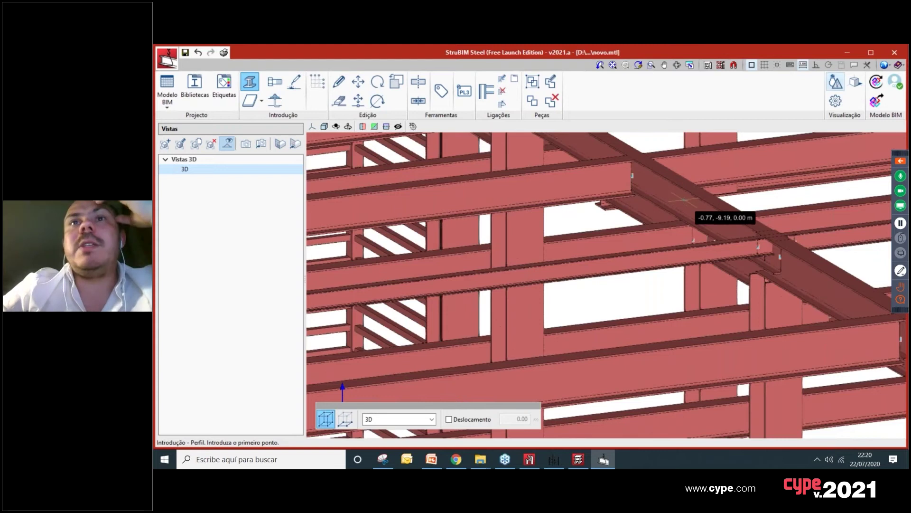
pyautogui.scroll(-2, 683, 201)
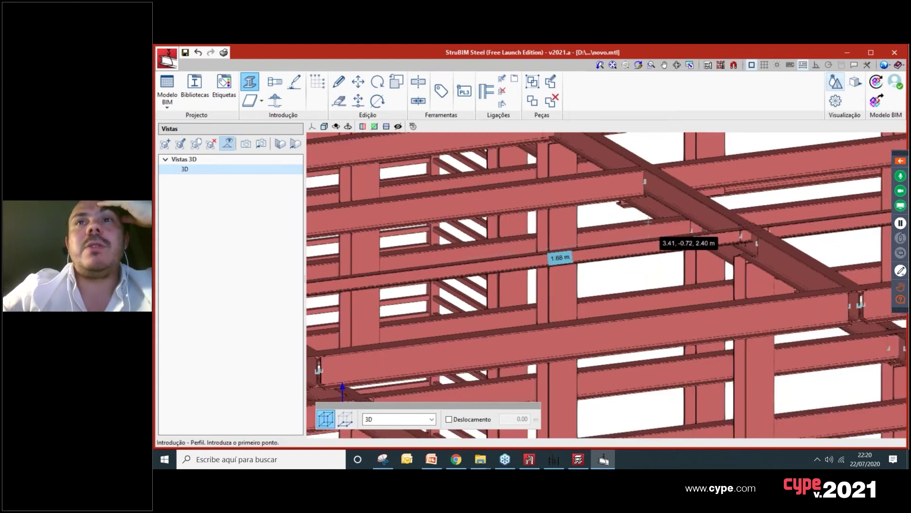
pyautogui.scroll(-4, 636, 225)
pyautogui.scroll(5, 617, 235)
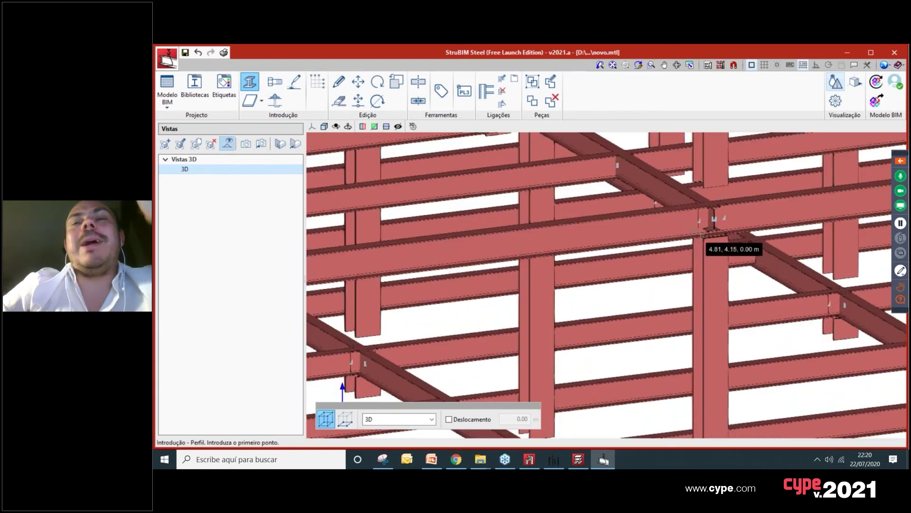
pyautogui.scroll(-1, 703, 227)
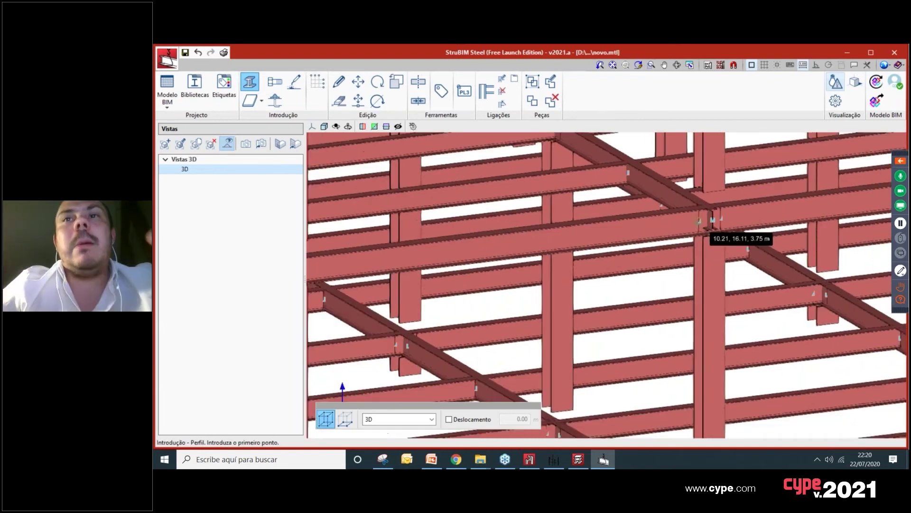
pyautogui.scroll(-4, 699, 221)
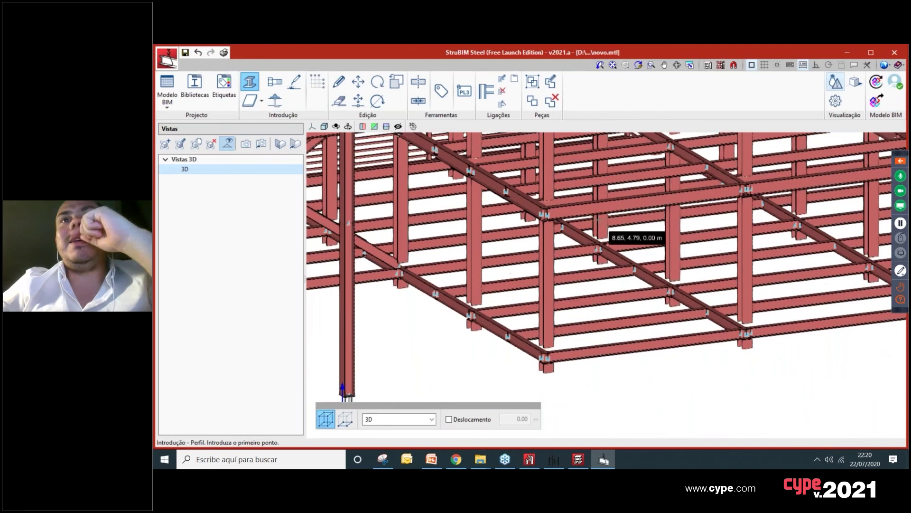
pyautogui.scroll(5, 598, 220)
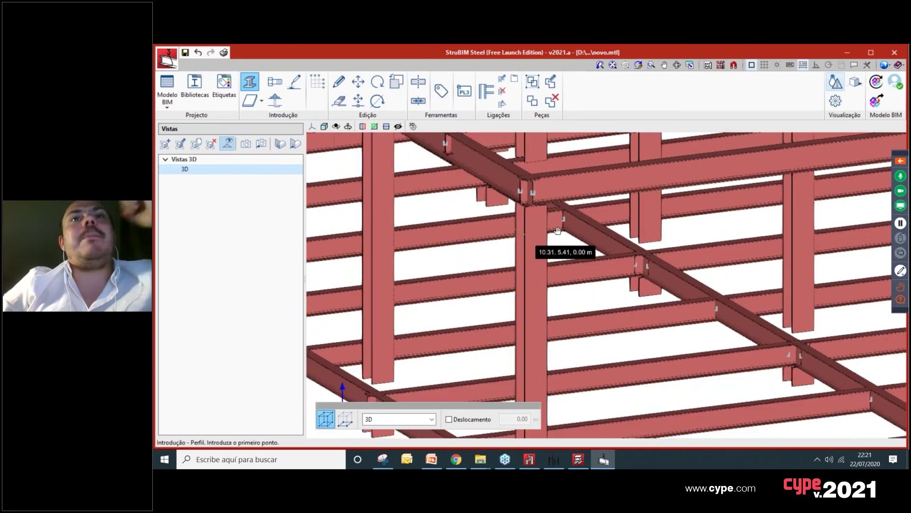
pyautogui.scroll(-4, 558, 230)
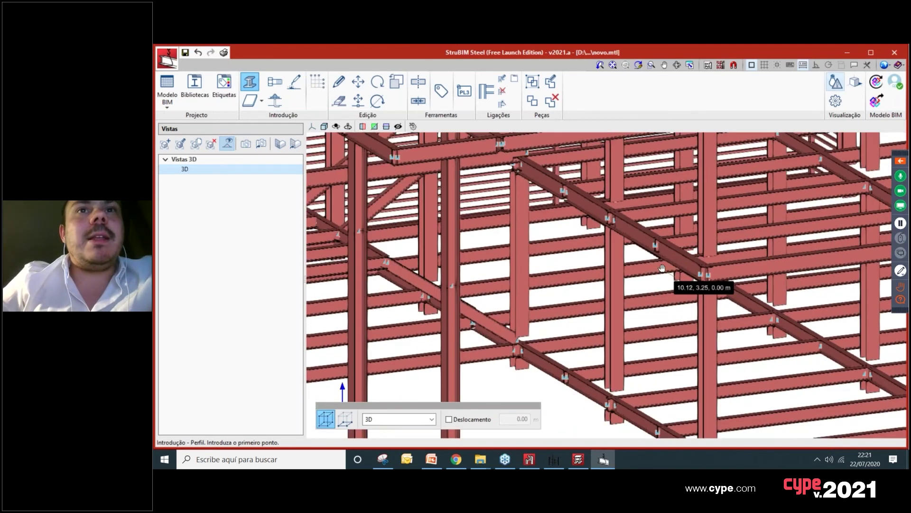
pyautogui.moveTo(662, 268); pyautogui.dragTo(724, 313, button='middle')
pyautogui.moveTo(503, 233); pyautogui.dragTo(547, 232, button='middle')
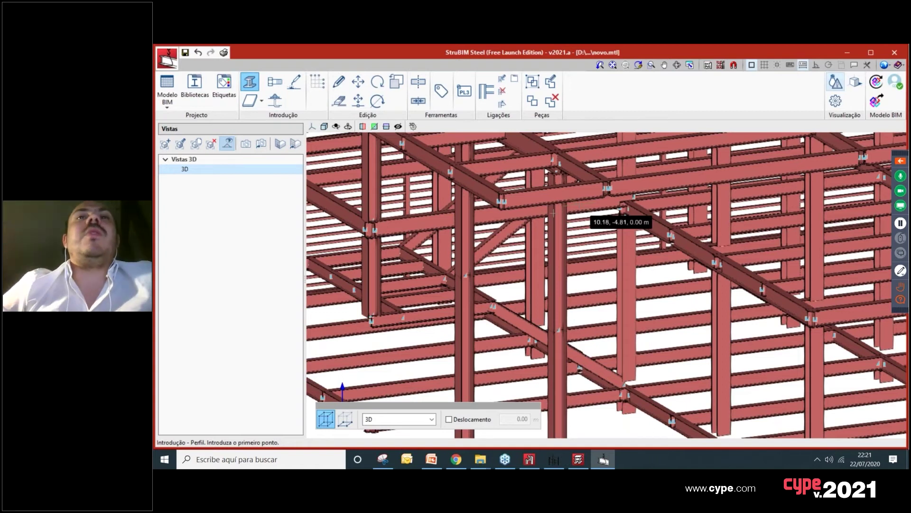
pyautogui.scroll(-2, 553, 213)
pyautogui.scroll(2, 551, 240)
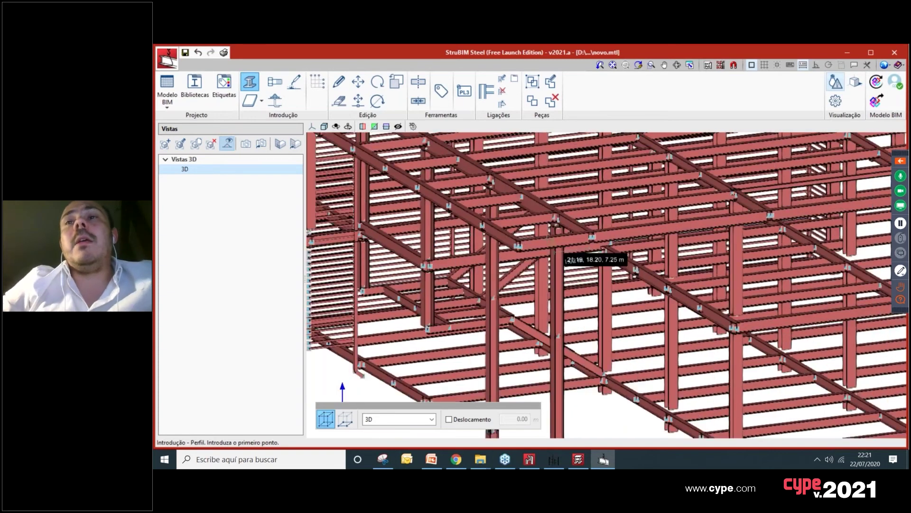
pyautogui.scroll(-5, 552, 240)
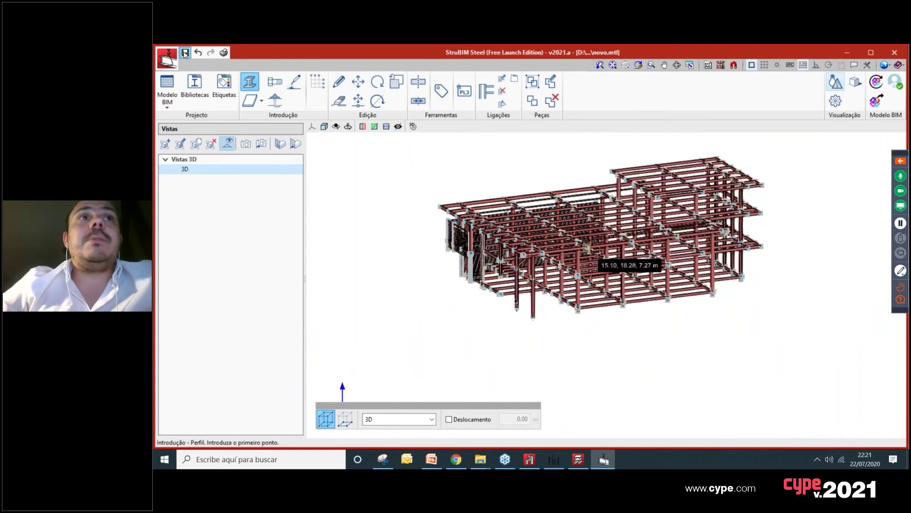
pyautogui.rightClick(400, 162)
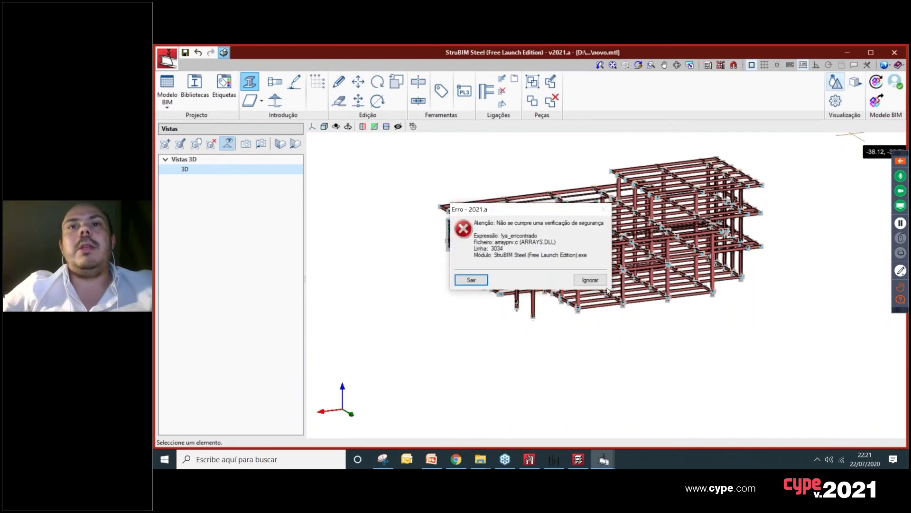
# Step: Generate the project's parts listings, ignoring the failed security verifications to continue
pyautogui.click(599, 281)
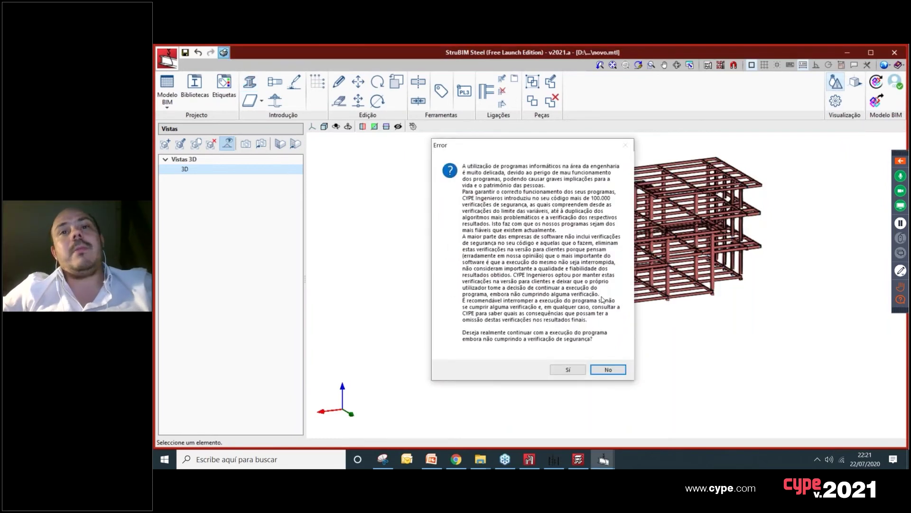
pyautogui.press('Return')
pyautogui.click(597, 282)
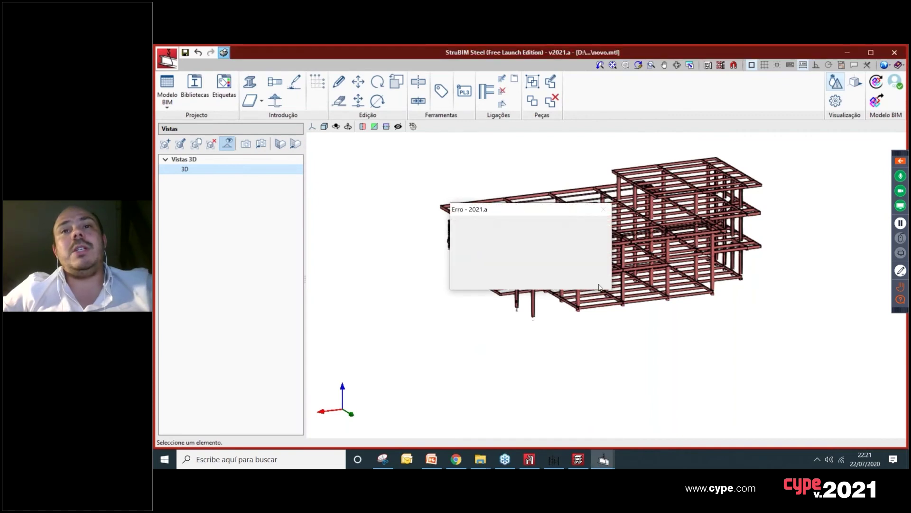
pyautogui.click(598, 281)
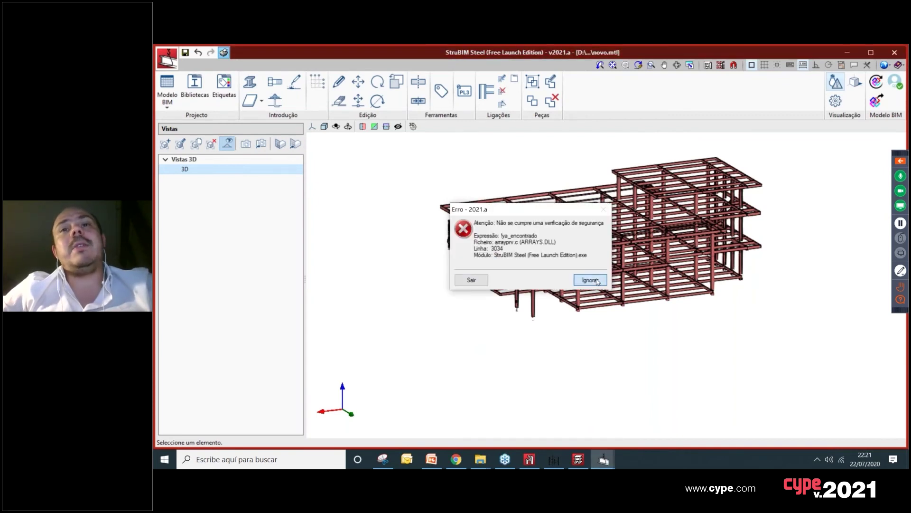
pyautogui.click(590, 280)
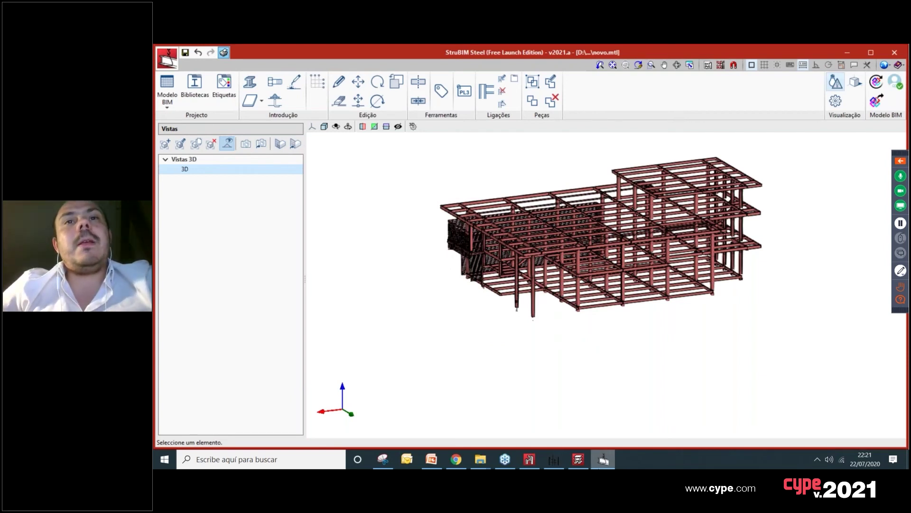
# Step: Examine the parts listings for each piece's profile, material, length, units and weight, from the first page to around page 53
pyautogui.scroll(-6, 460, 216)
pyautogui.scroll(-3, 460, 216)
pyautogui.scroll(3, 621, 126)
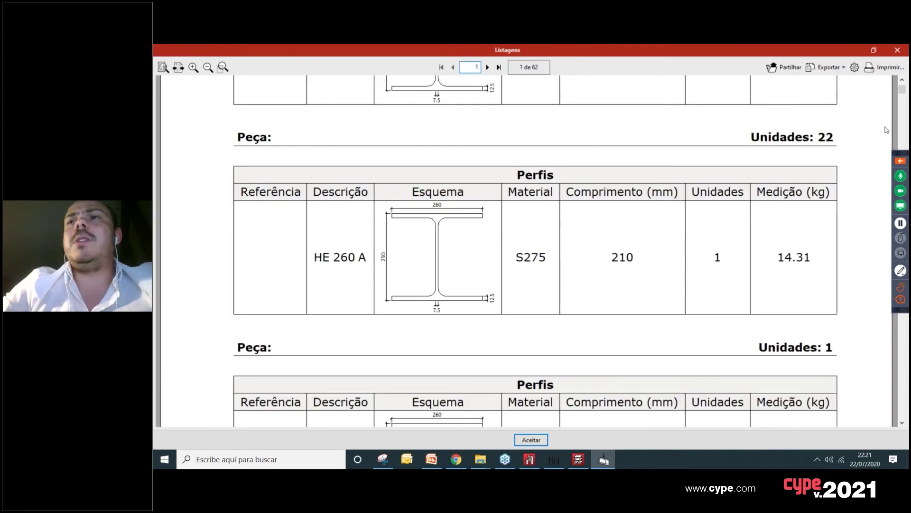
pyautogui.scroll(-5, 606, 185)
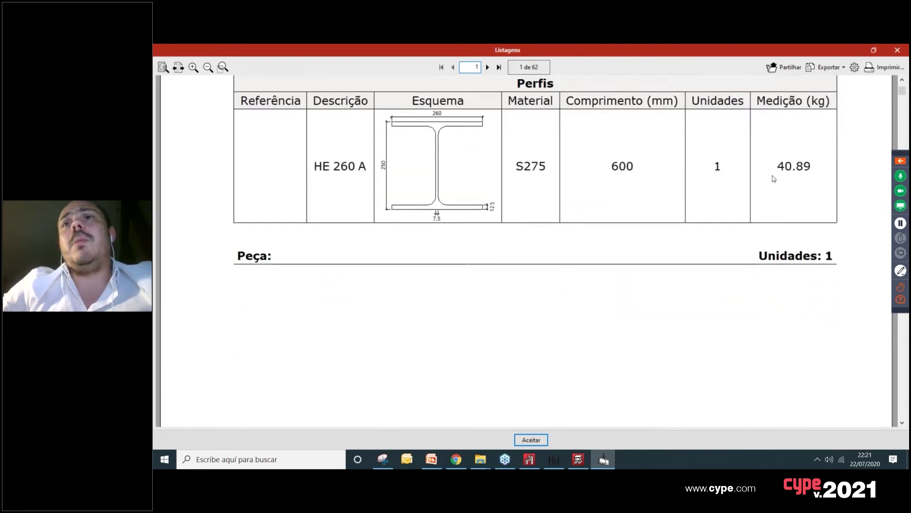
pyautogui.scroll(-3, 835, 143)
pyautogui.moveTo(902, 92); pyautogui.dragTo(903, 369)
pyautogui.scroll(8, 535, 240)
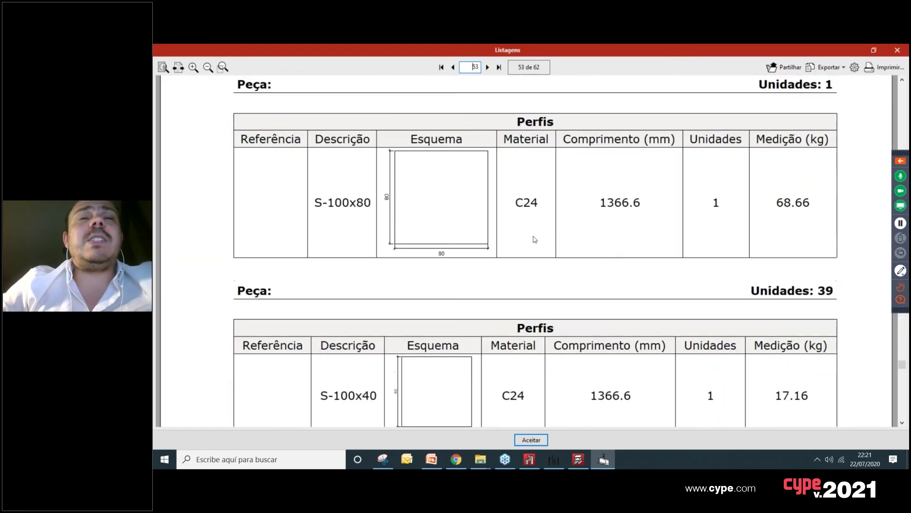
# Step: Examine the C24 timber profiles' lengths, units and weights from page 53 of the parts listings to the following pages, and close the listings
pyautogui.scroll(5, 535, 240)
pyautogui.scroll(-3, 445, 207)
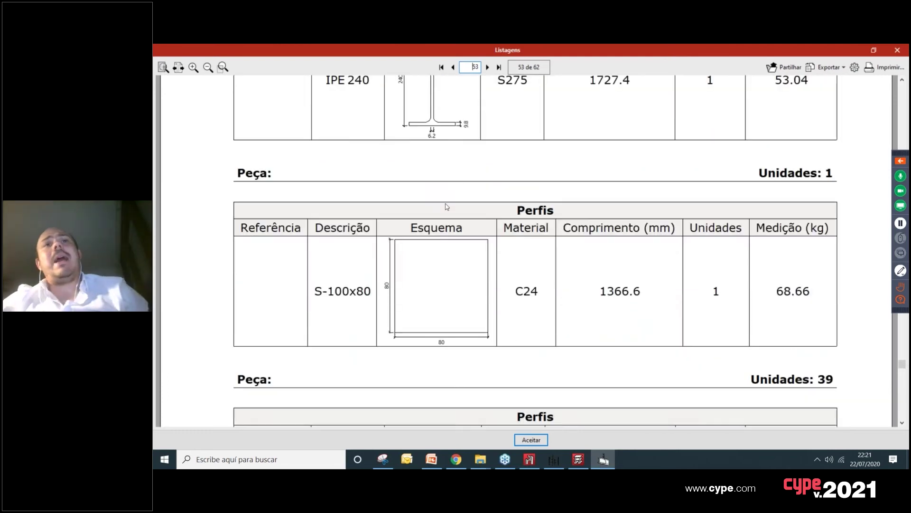
pyautogui.scroll(-5, 431, 267)
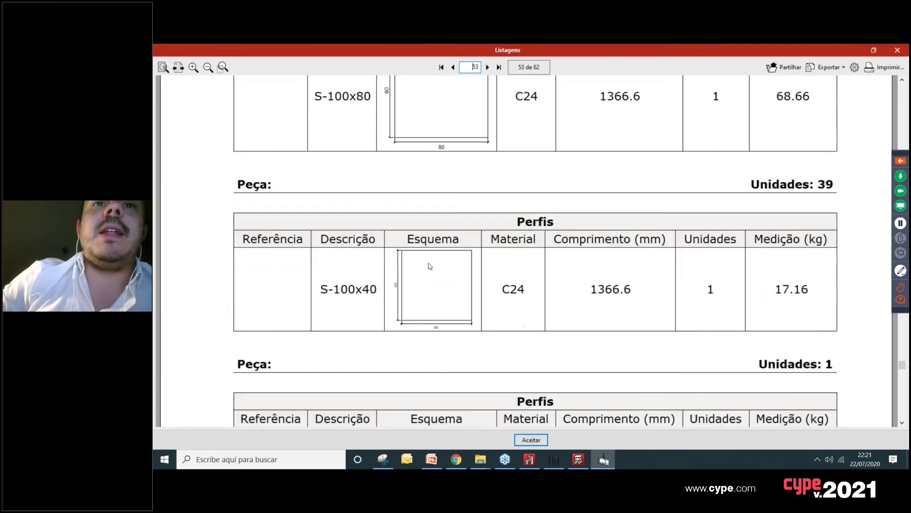
pyautogui.scroll(-1, 430, 267)
pyautogui.scroll(-10, 430, 266)
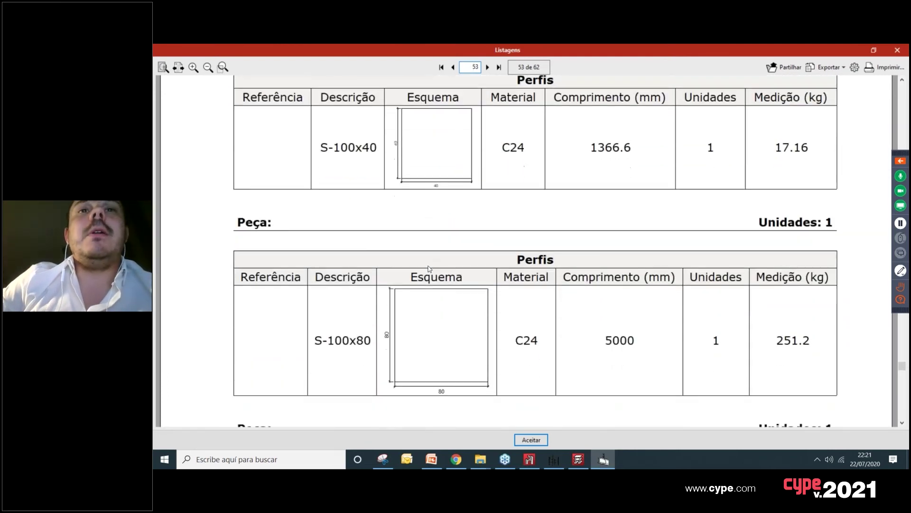
pyautogui.scroll(-12, 434, 264)
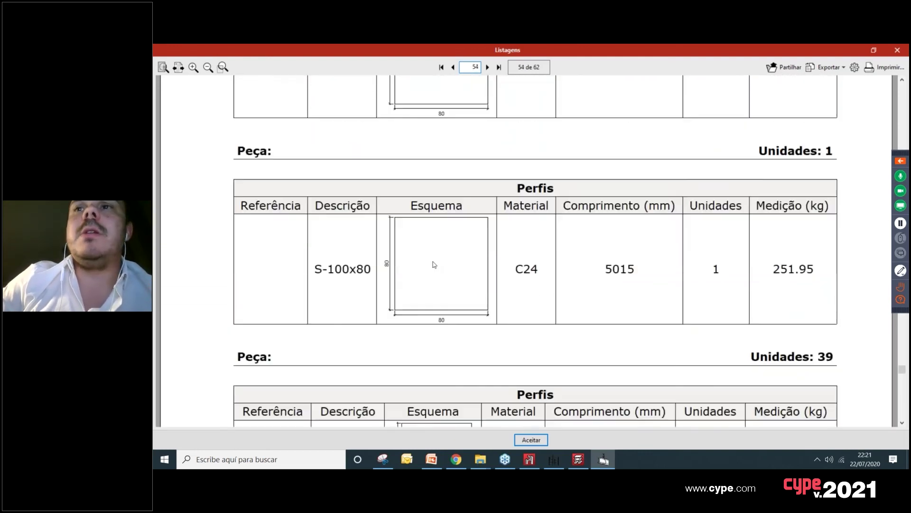
pyautogui.scroll(-3, 712, 290)
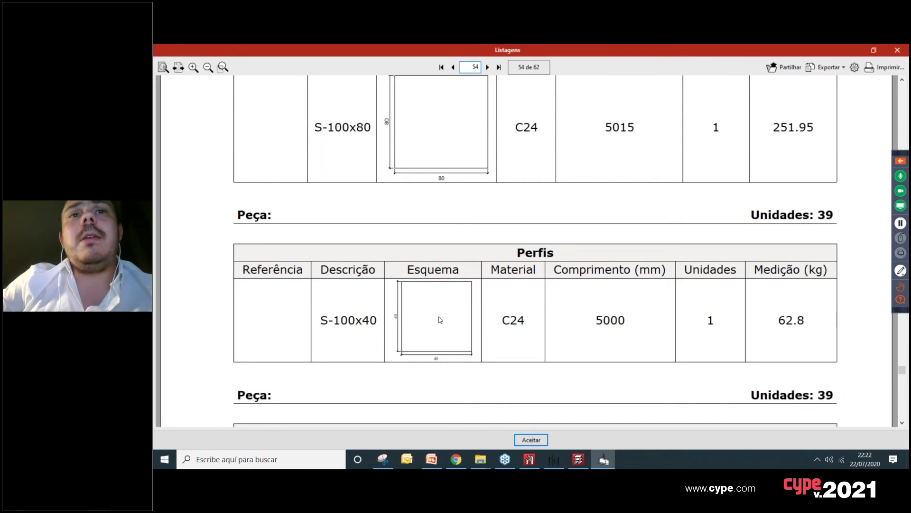
pyautogui.scroll(-13, 512, 339)
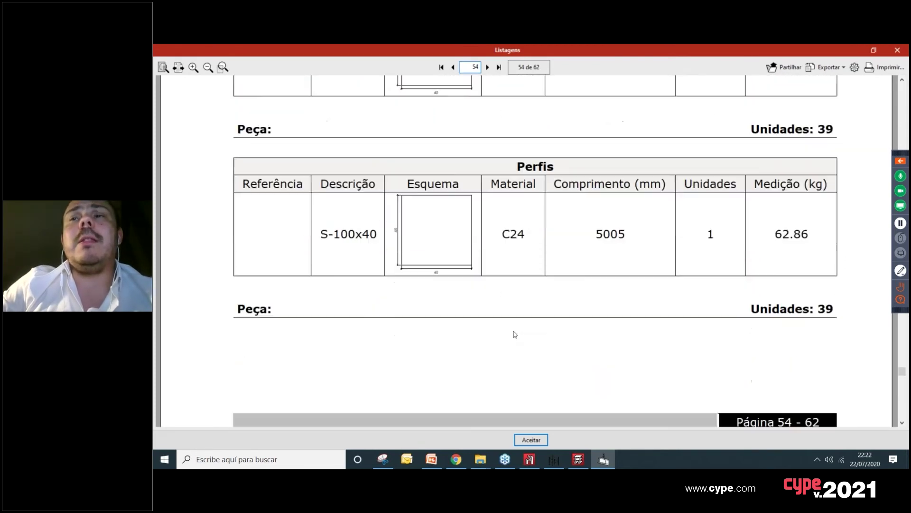
pyautogui.scroll(-6, 511, 337)
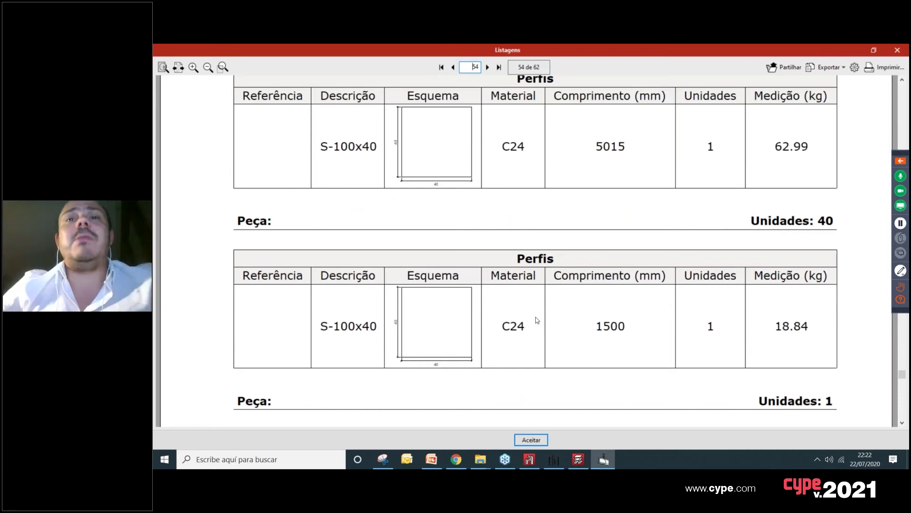
pyautogui.click(897, 49)
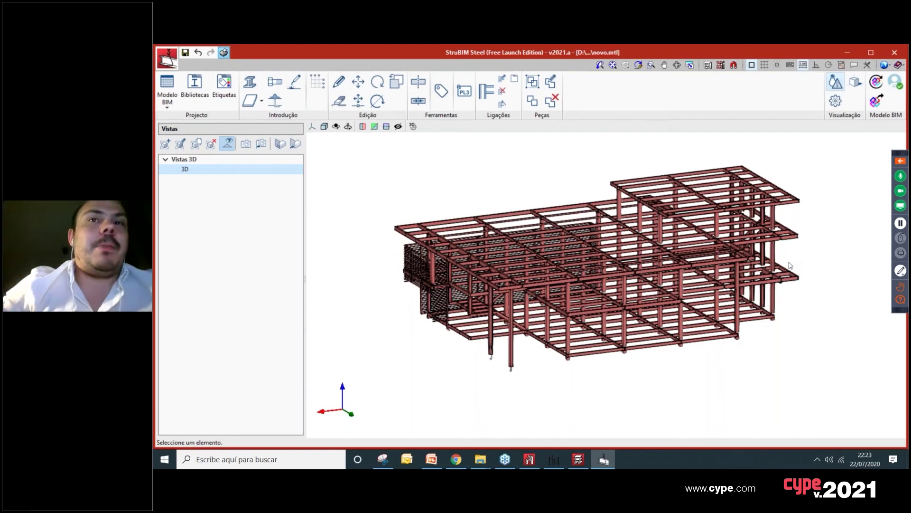
# Step: Export the steel model to an IFC file named Estrutura metálica, keeping the default description
pyautogui.moveTo(697, 298); pyautogui.dragTo(663, 316, button='middle')
pyautogui.click(877, 101)
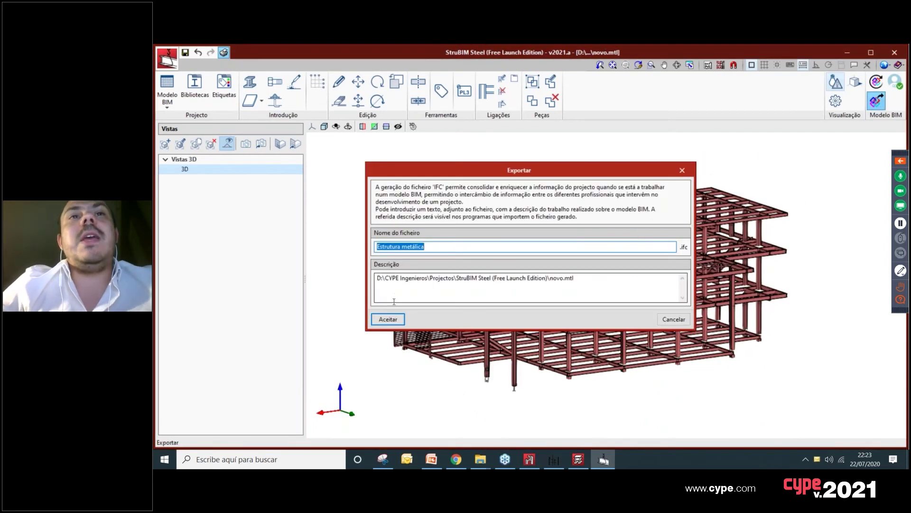
pyautogui.click(397, 321)
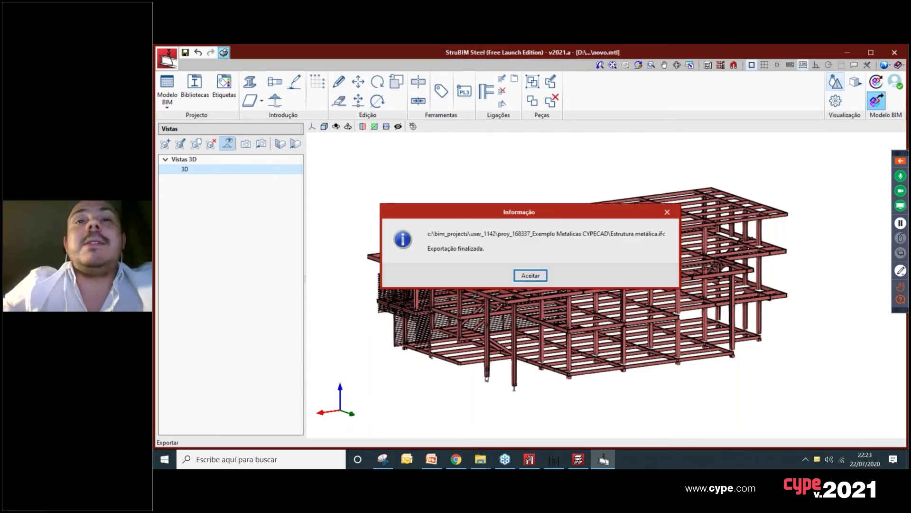
pyautogui.click(541, 276)
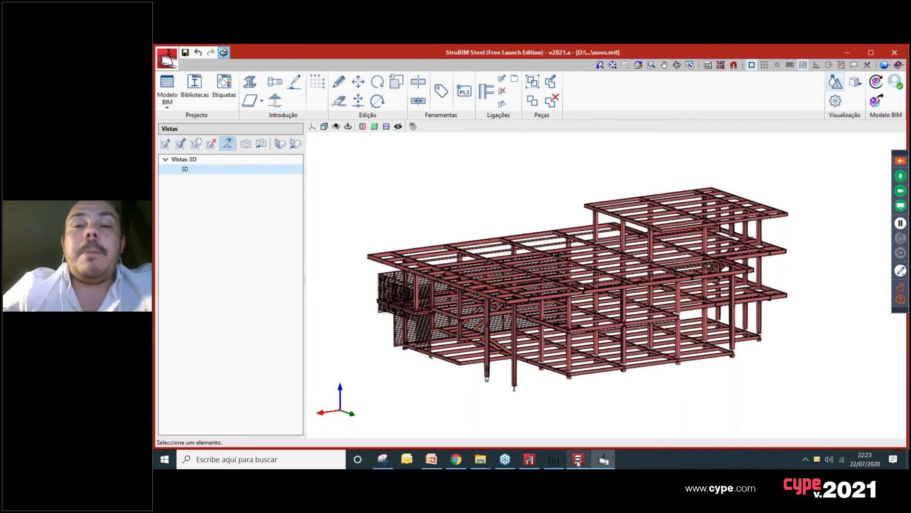
# Step: Switch to File Explorer and open the Estrutura metálica folder of the Exemplo Metalicas CYPECAD project under C:\bim_projects
pyautogui.moveTo(481, 459)
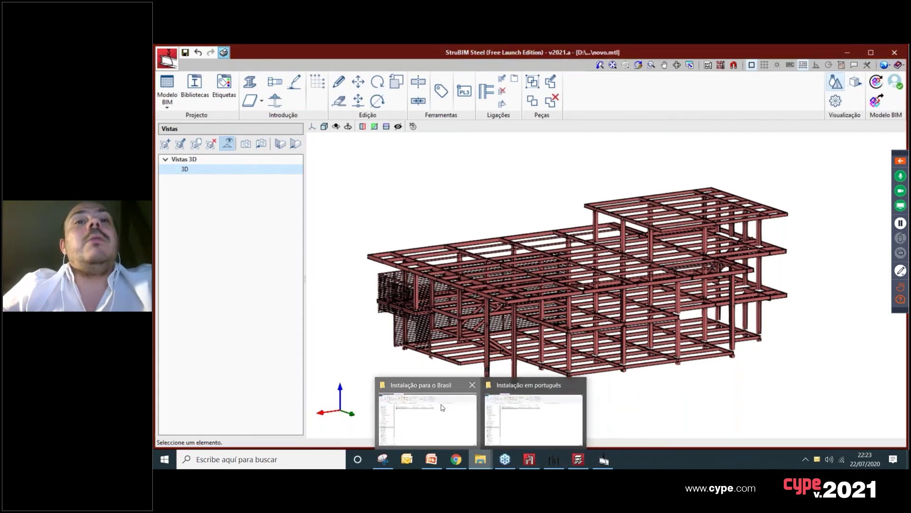
pyautogui.click(442, 408)
pyautogui.scroll(-1, 155, 266)
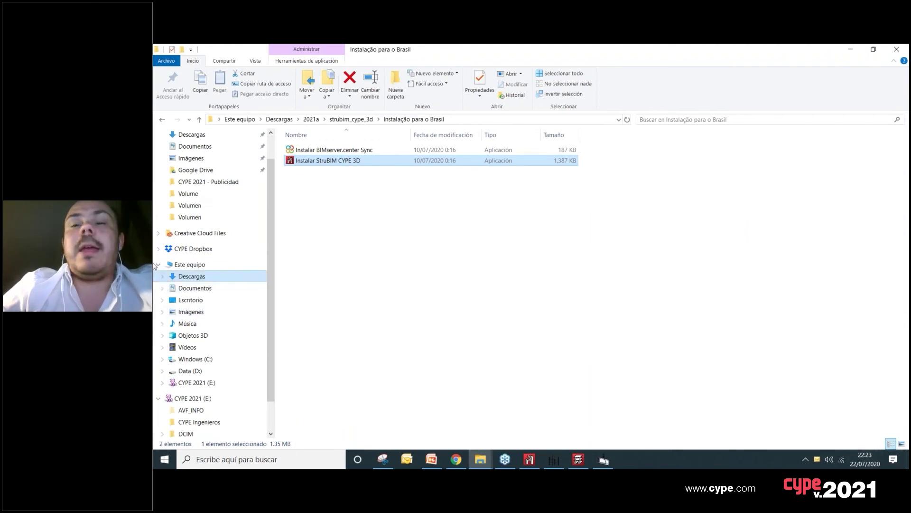
pyautogui.scroll(1, 155, 267)
pyautogui.click(154, 296)
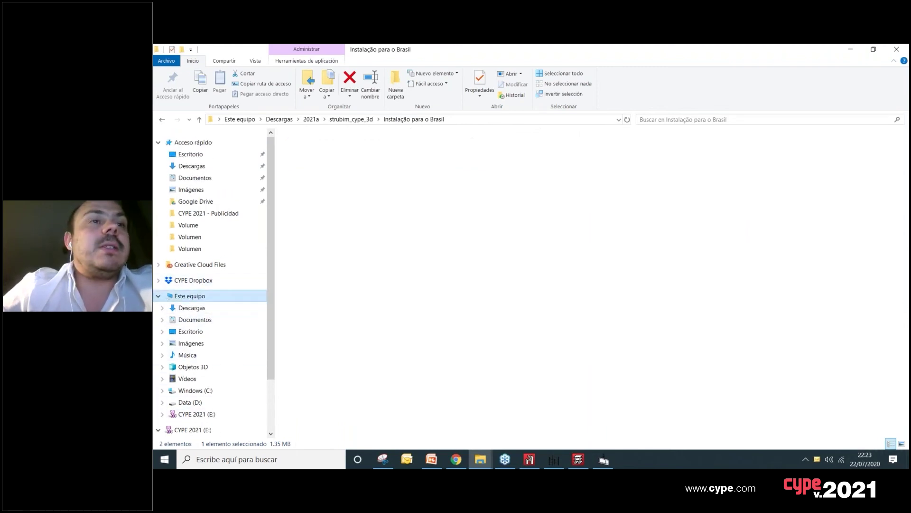
pyautogui.doubleClick(337, 230)
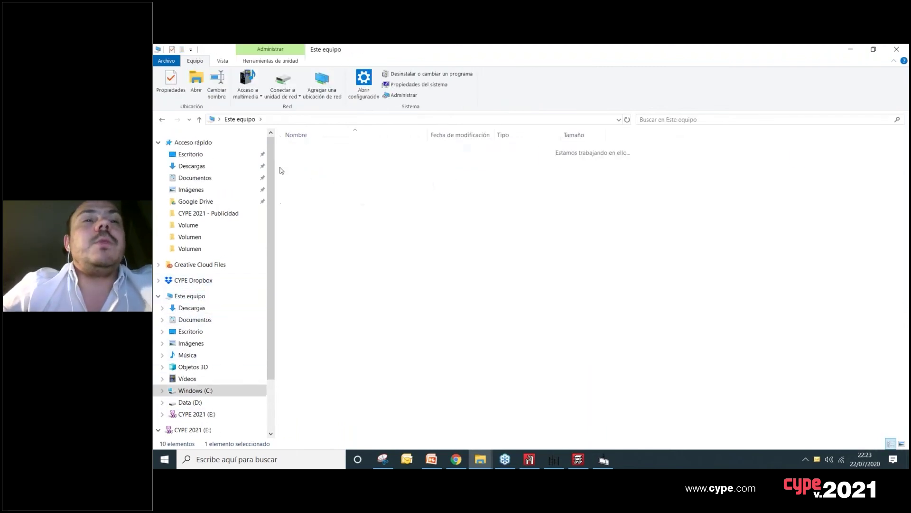
pyautogui.doubleClick(320, 213)
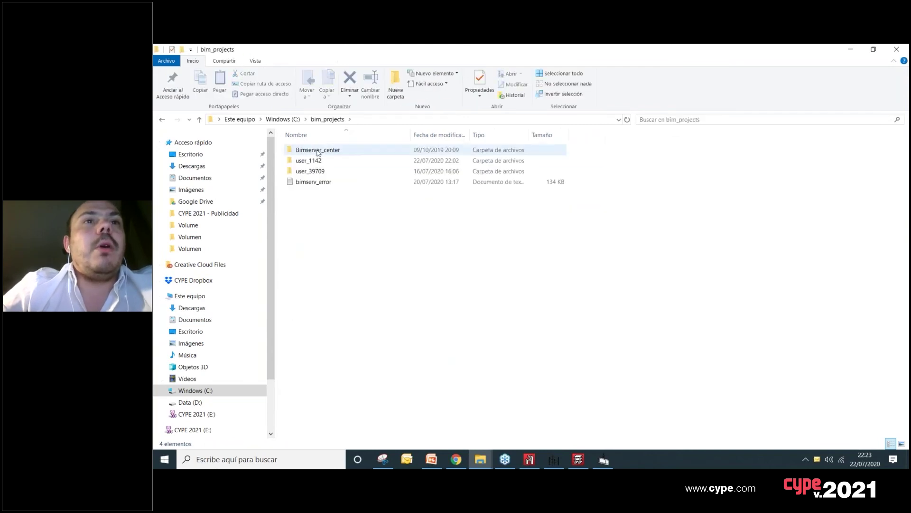
pyautogui.doubleClick(321, 162)
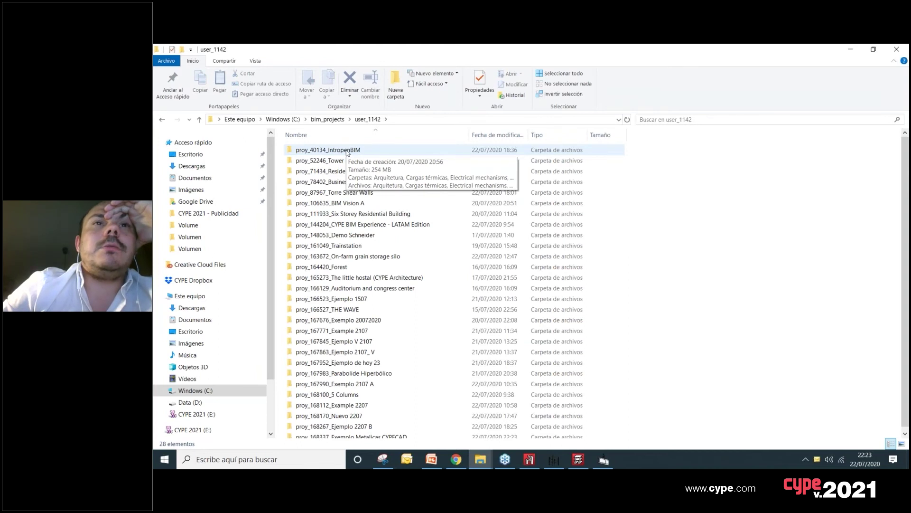
pyautogui.doubleClick(333, 434)
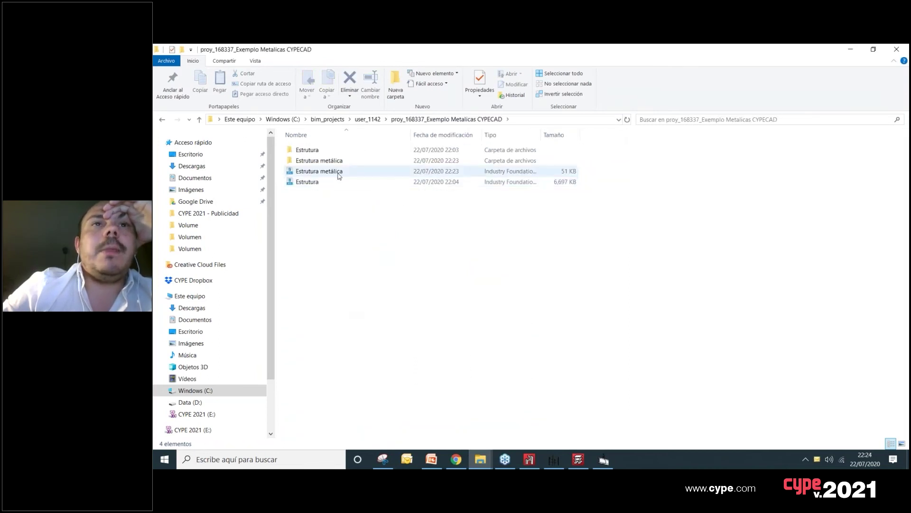
pyautogui.doubleClick(345, 161)
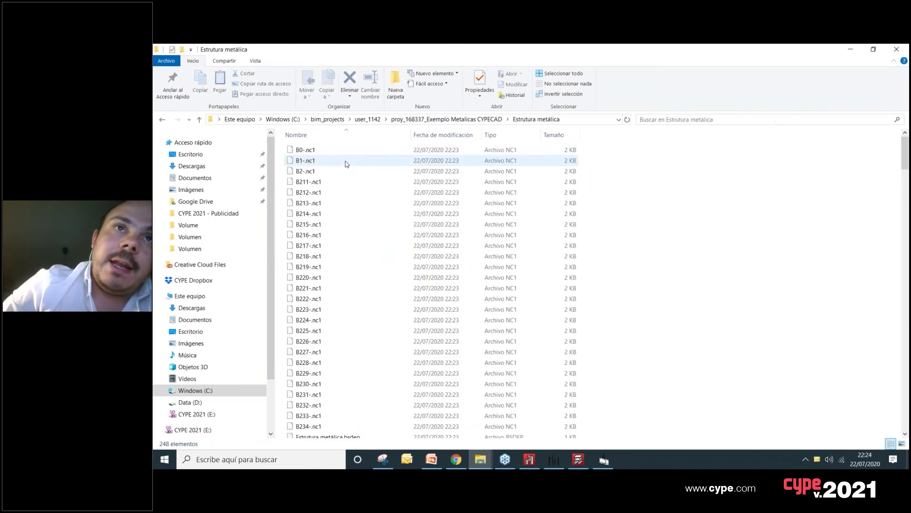
# Step: Examine the NC1 files exported for the individual plates and profiles in the Estrutura metálica folder
pyautogui.scroll(-20, 356, 332)
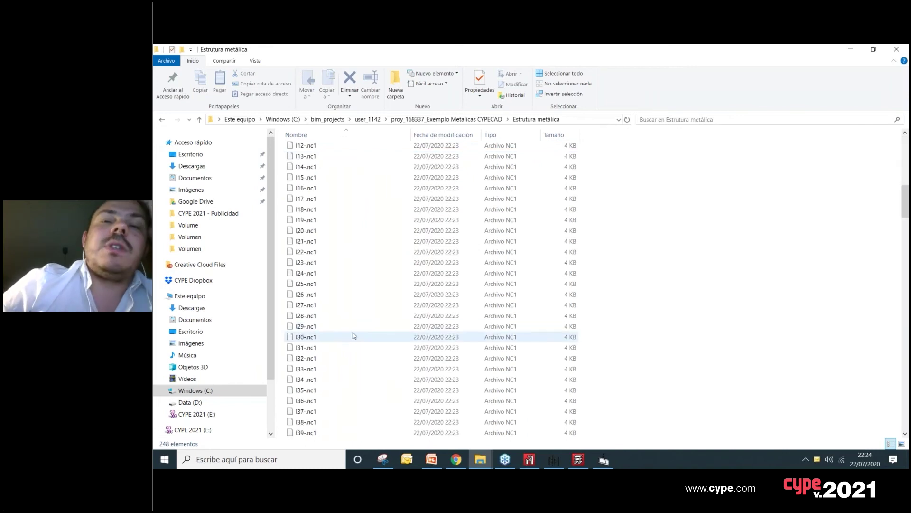
pyautogui.scroll(-8, 355, 384)
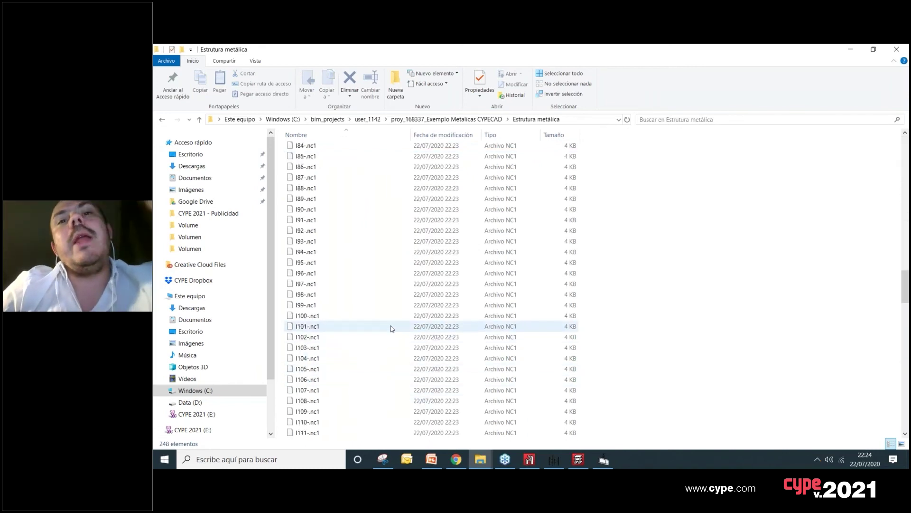
pyautogui.scroll(18, 379, 186)
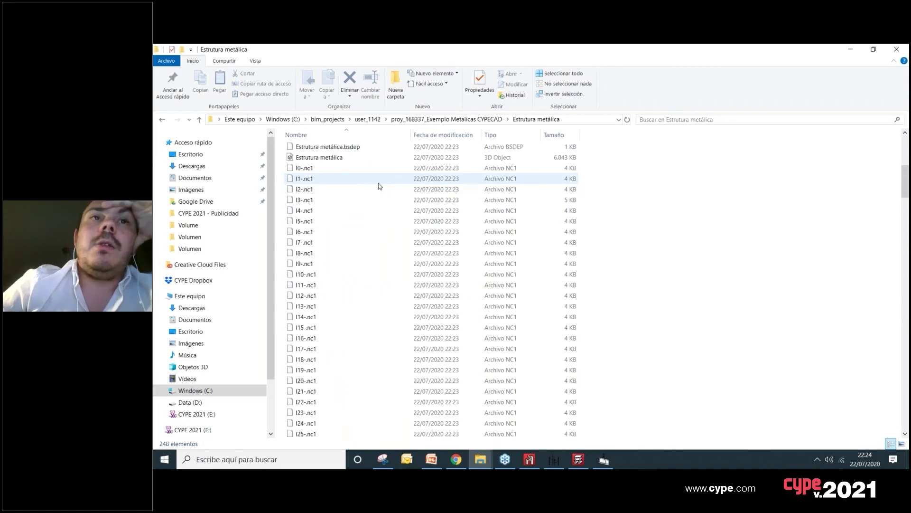
pyautogui.scroll(-20, 379, 186)
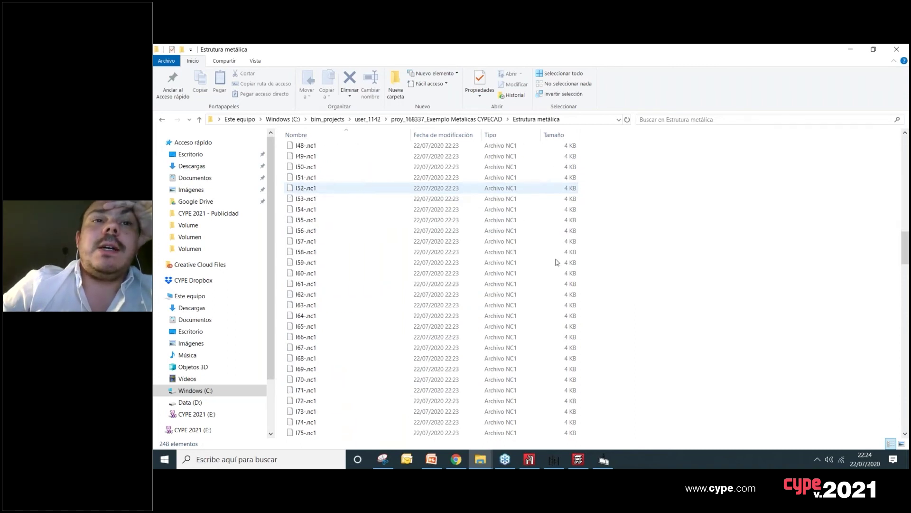
pyautogui.scroll(-20, 437, 274)
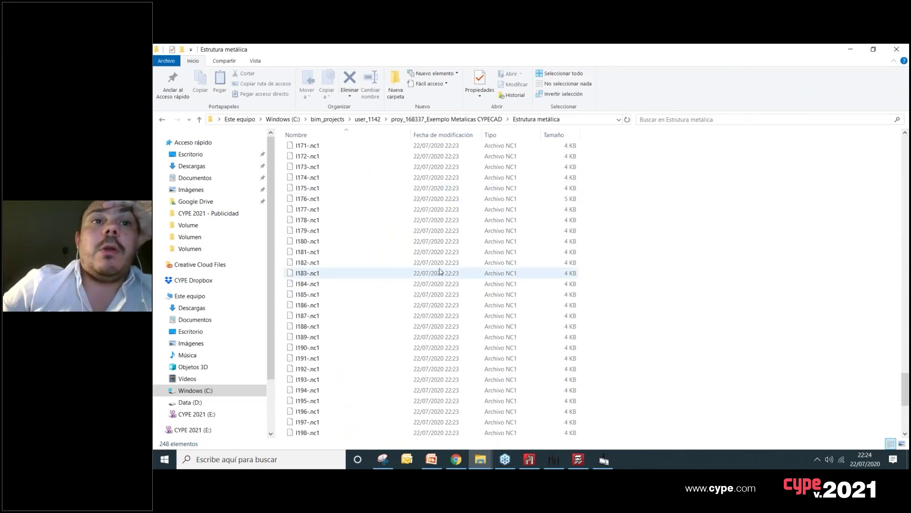
pyautogui.scroll(20, 402, 240)
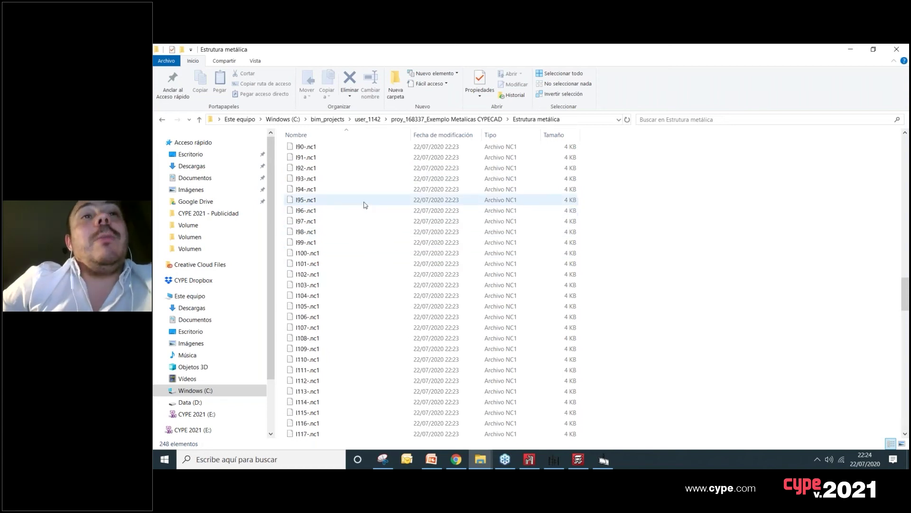
pyautogui.scroll(17, 361, 212)
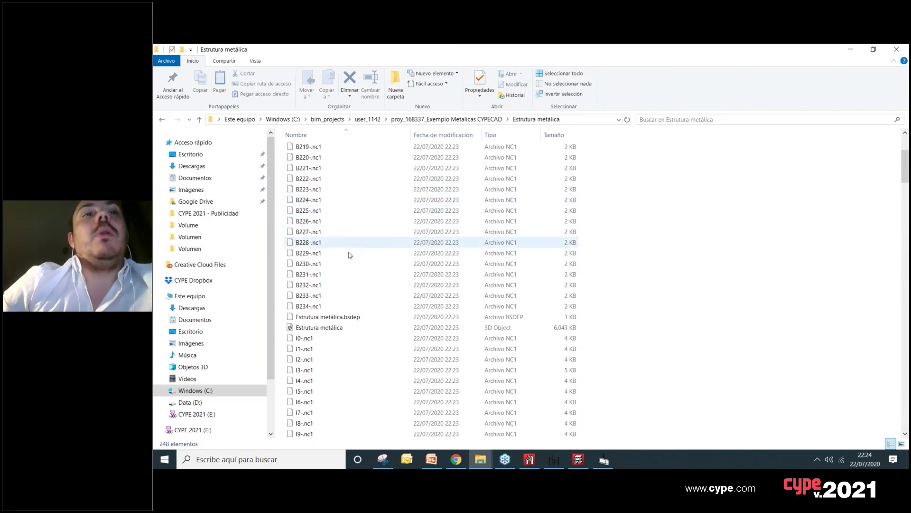
# Step: Open the exported Estrutura metálica 3D object in Visor 3D to view the structure, and close the viewer
pyautogui.click(345, 328)
pyautogui.doubleClick(345, 329)
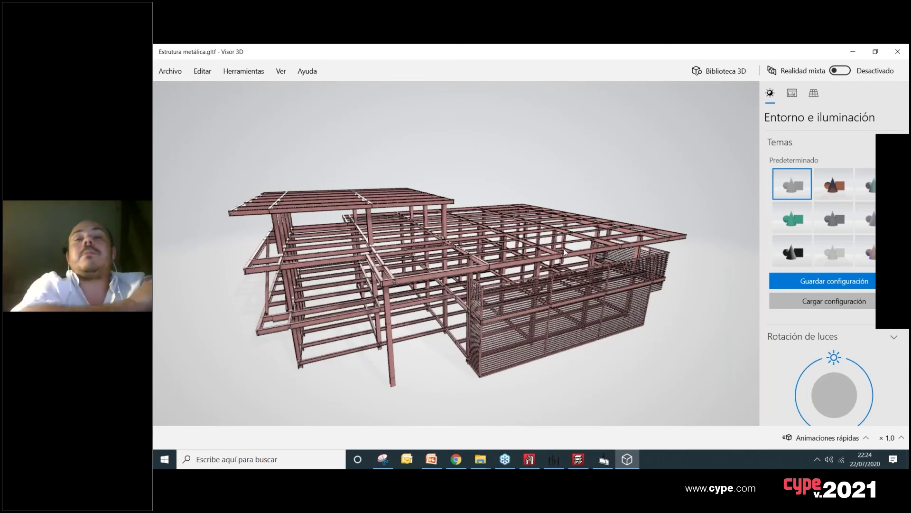
pyautogui.click(897, 52)
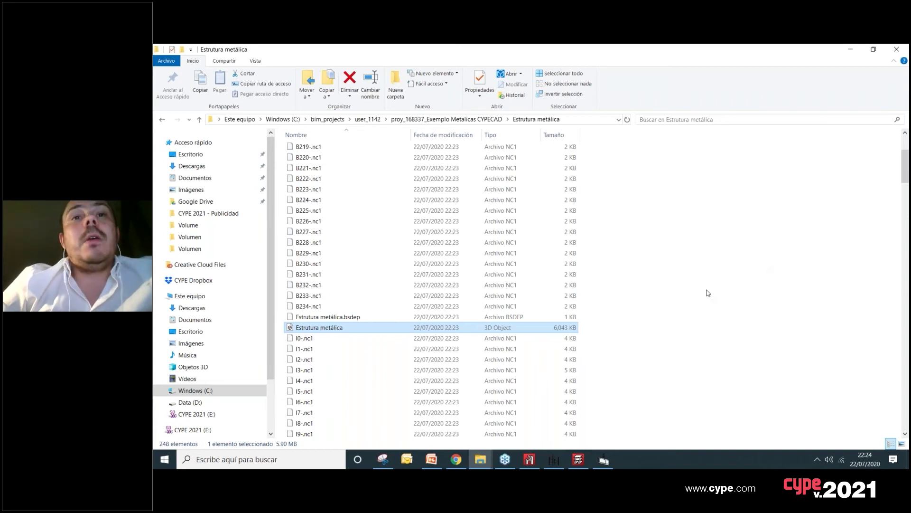
# Step: Switch to CYPECAD, dismiss the export information message and save the Business School project
pyautogui.click(579, 459)
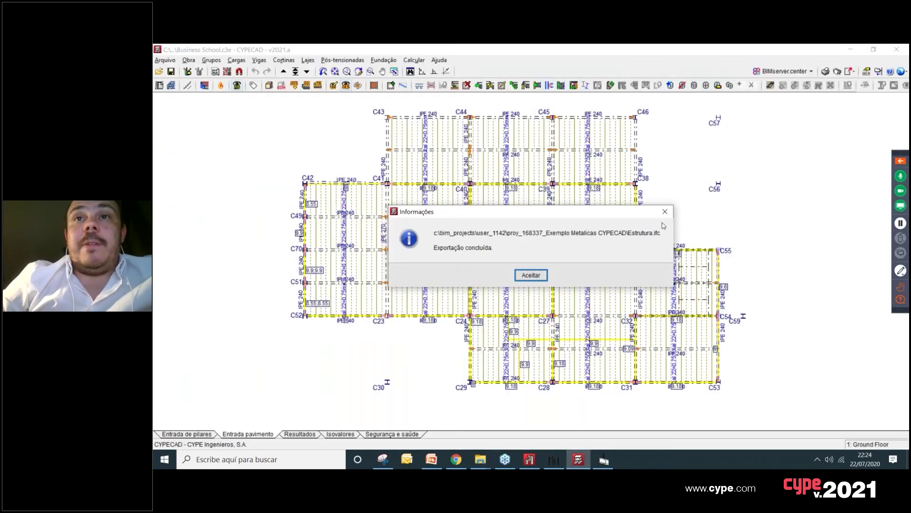
pyautogui.click(531, 275)
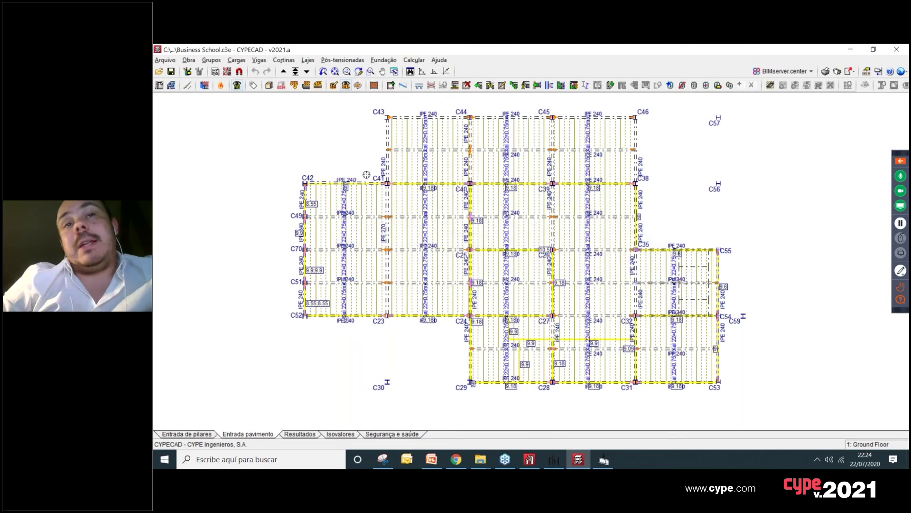
pyautogui.click(171, 71)
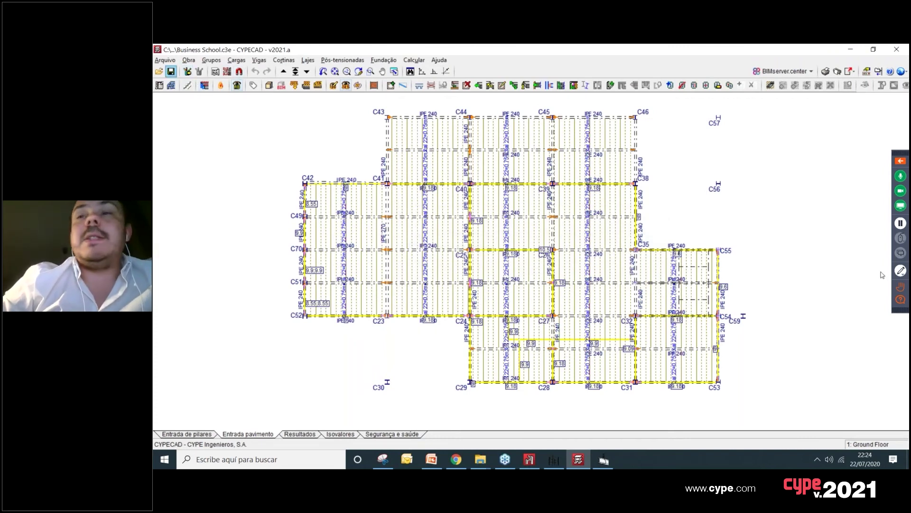
pyautogui.click(901, 299)
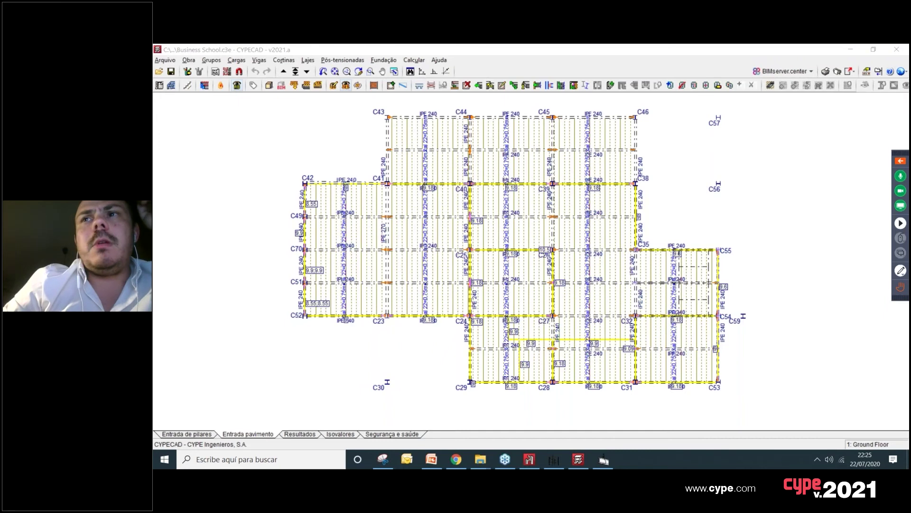
# Step: Review the project's general data for codes, materials and actions, and close it without changes
pyautogui.click(189, 60)
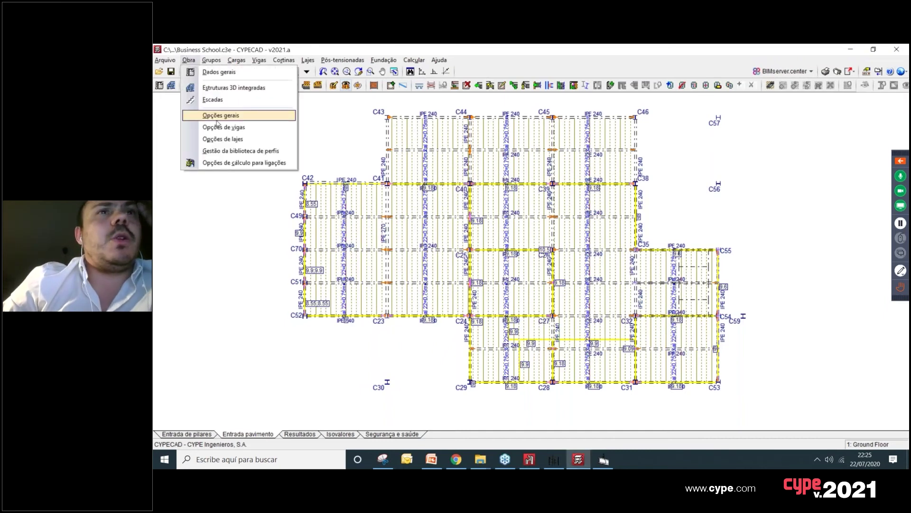
pyautogui.click(219, 72)
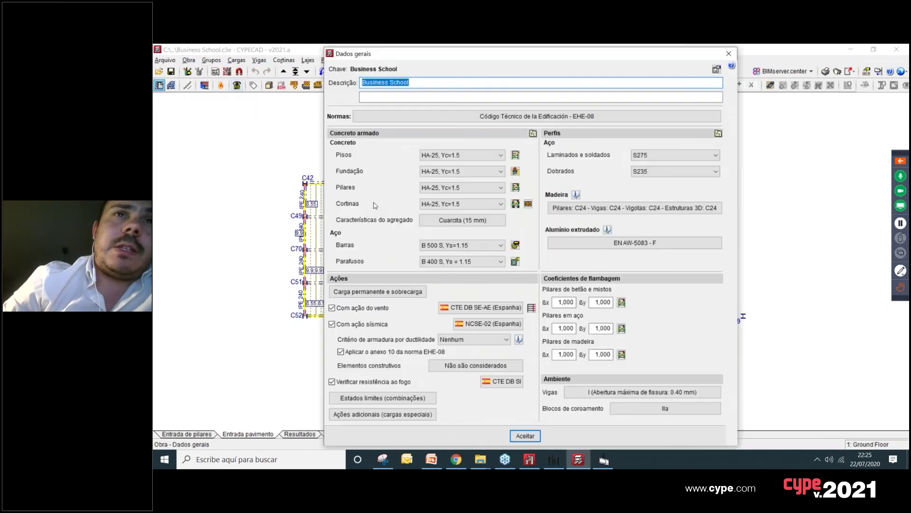
pyautogui.click(729, 53)
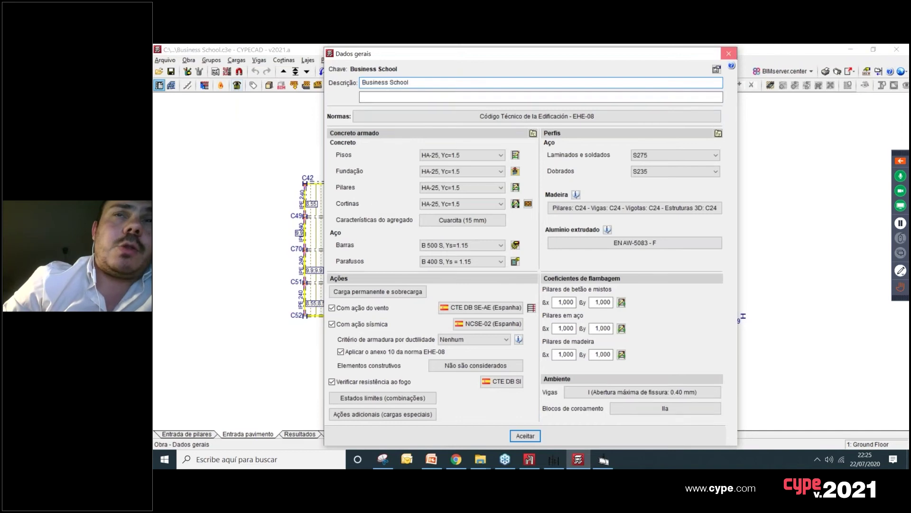
pyautogui.click(528, 274)
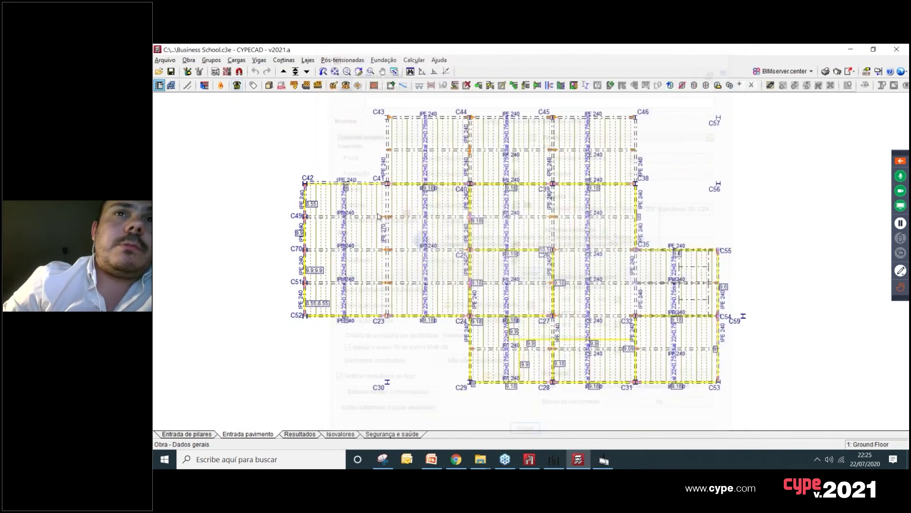
# Step: Open the beam between columns C41 and C23 for editing and display its composite profile and connector settings
pyautogui.click(258, 60)
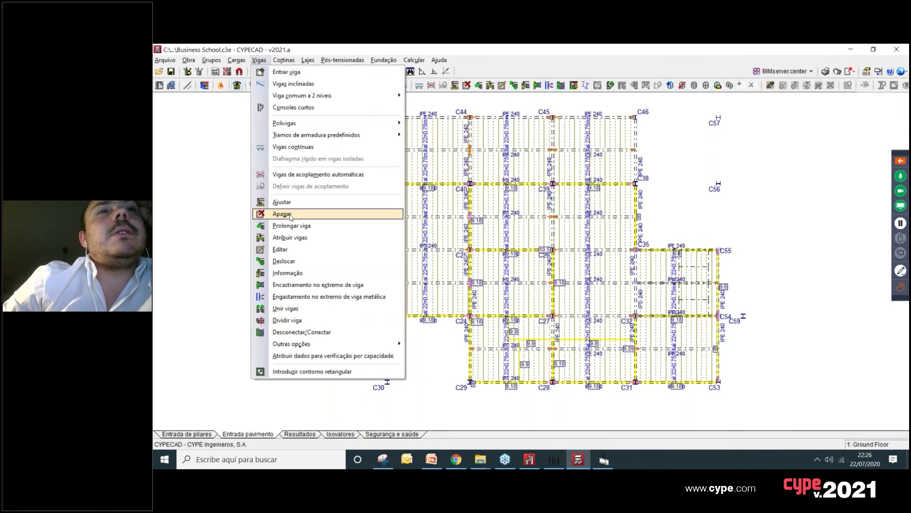
pyautogui.click(294, 250)
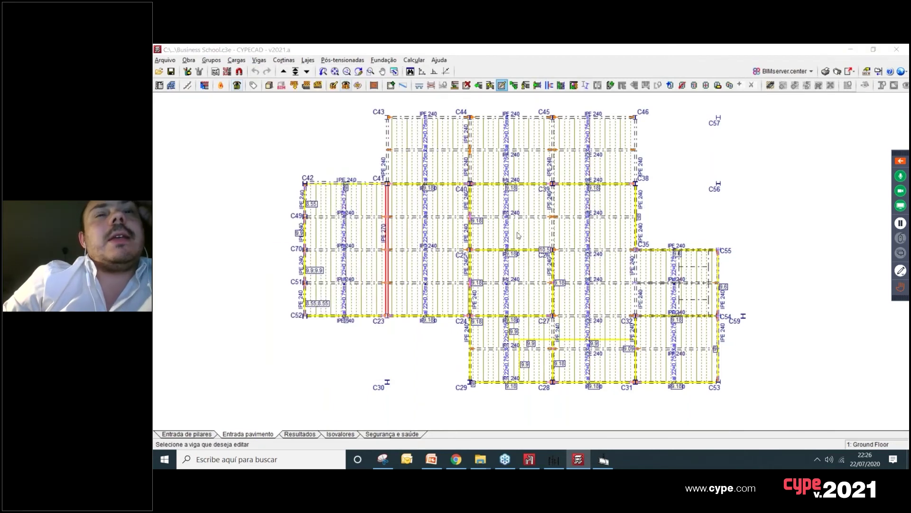
pyautogui.click(388, 228)
pyautogui.click(586, 291)
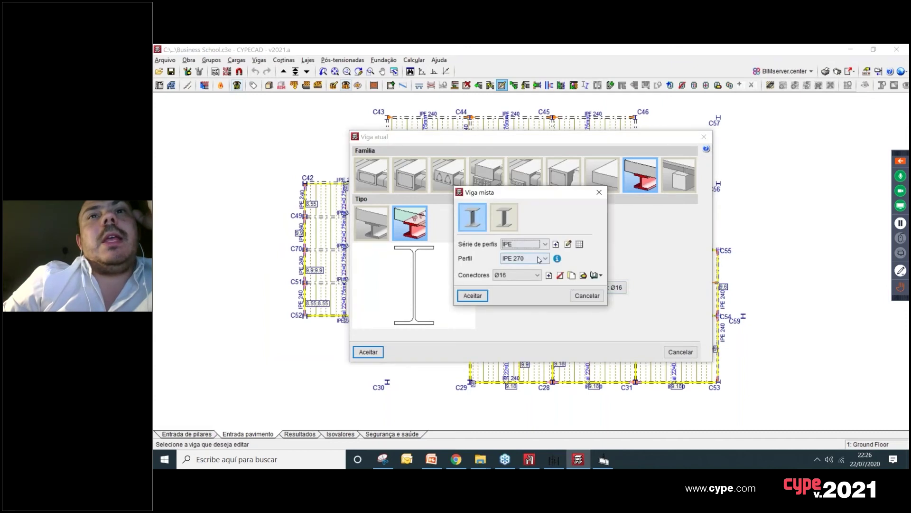
# Step: Open the import of predefined profile series from the composite beam's profile series list
pyautogui.click(545, 244)
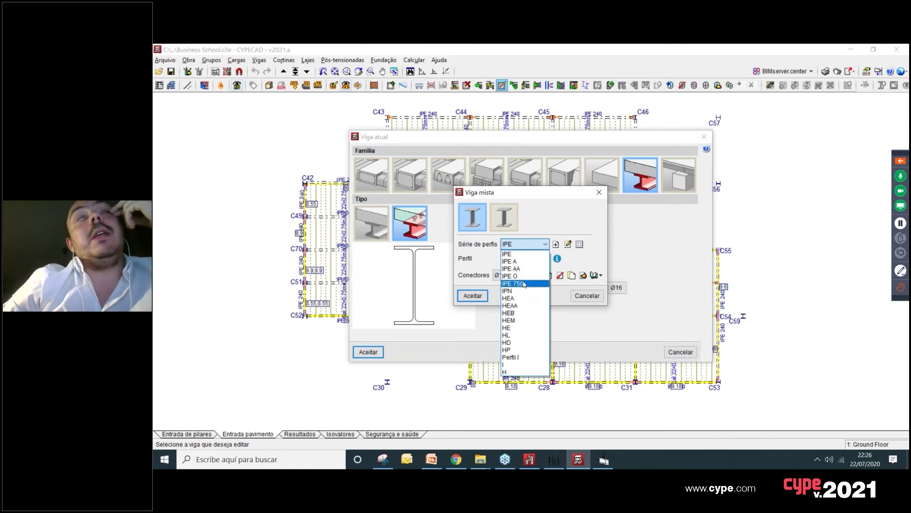
pyautogui.click(575, 212)
pyautogui.click(579, 244)
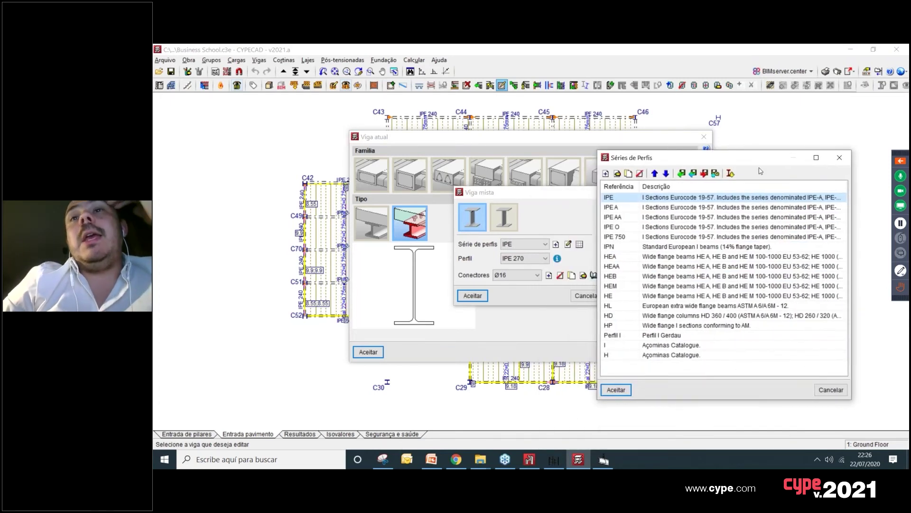
pyautogui.click(730, 173)
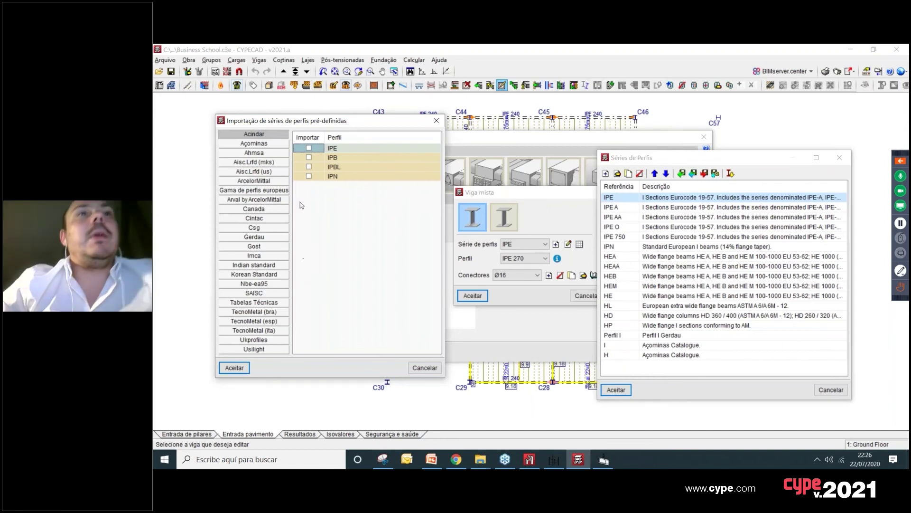
# Step: Mark the Açominas I and H profile series for import
pyautogui.click(273, 144)
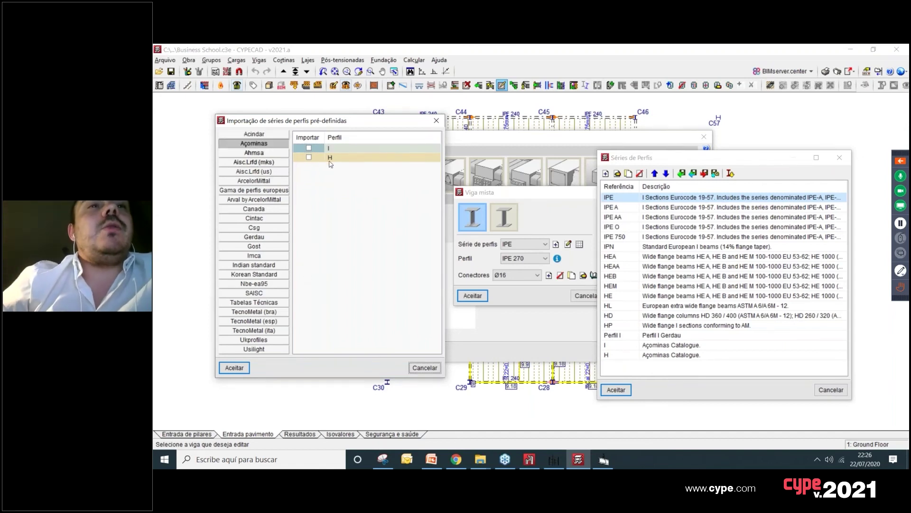
pyautogui.click(309, 147)
pyautogui.click(309, 158)
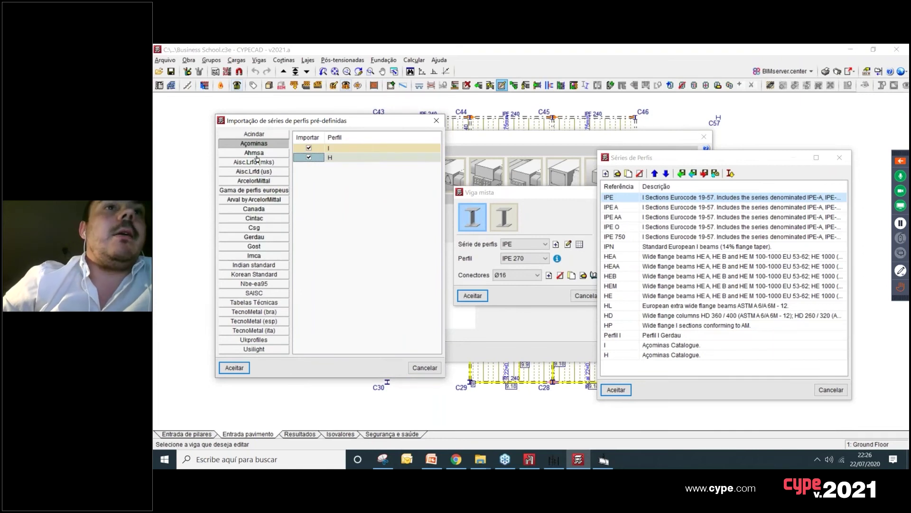
# Step: Review the predefined profile series of ArcelorMittal, Gerdau, TecnoMetal (bra), Gost, Arval by ArcelorMittal and Ukprofiles, and leave the beam settings without importing
pyautogui.click(257, 181)
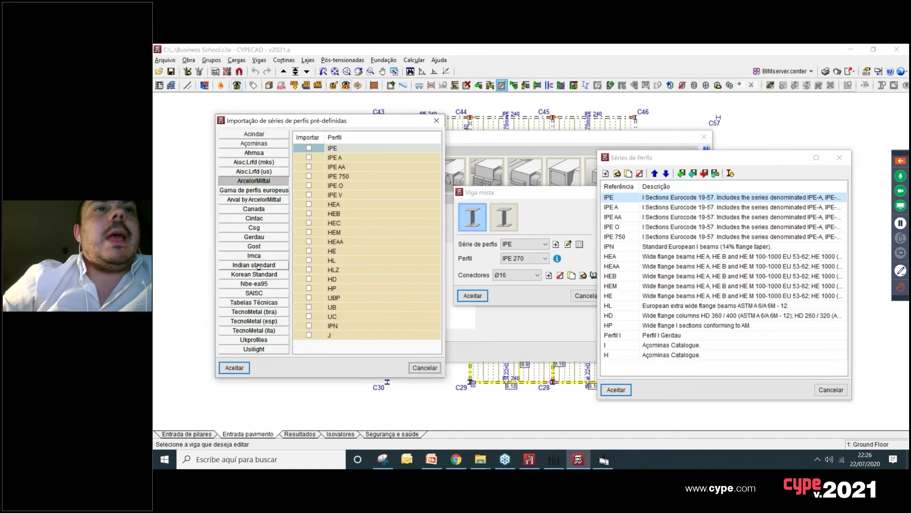
pyautogui.click(254, 237)
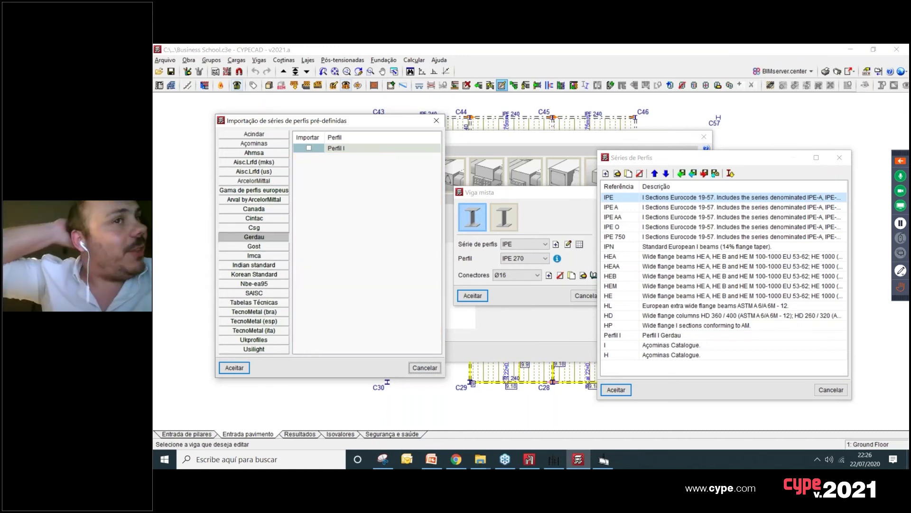
pyautogui.click(254, 311)
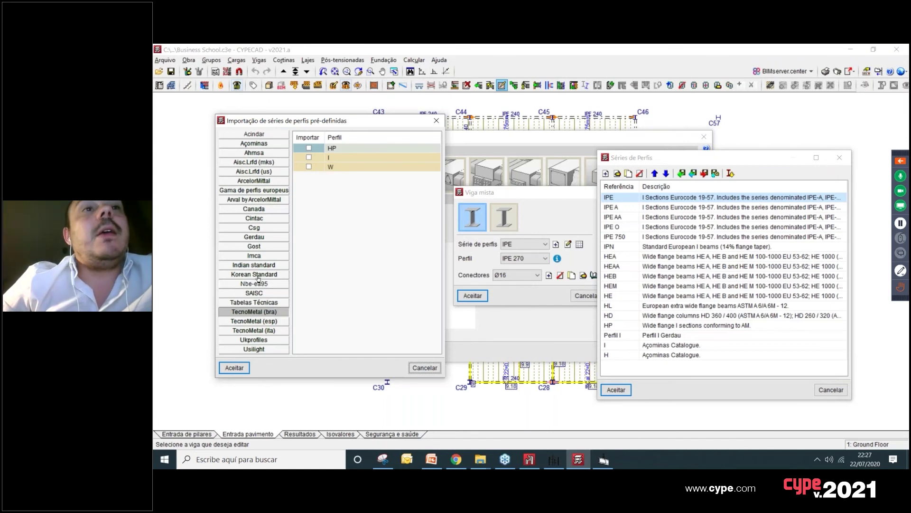
pyautogui.click(254, 255)
pyautogui.press('Up')
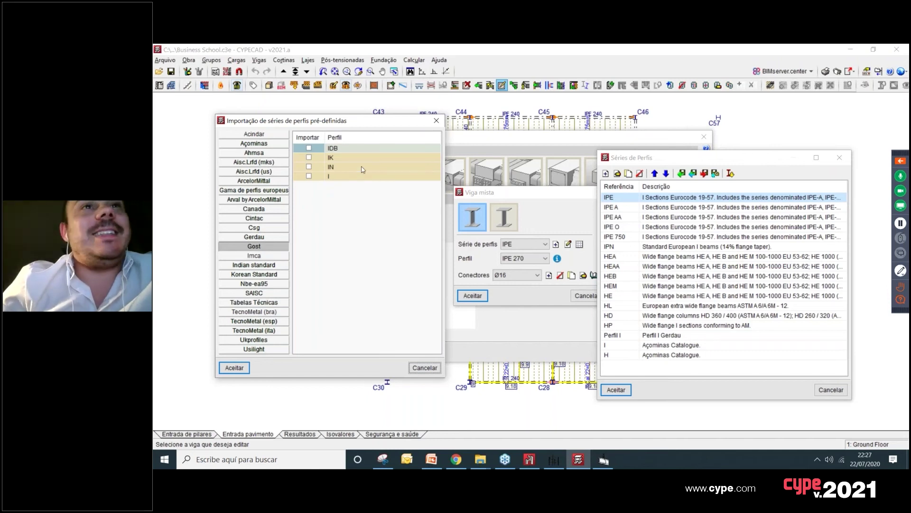
pyautogui.click(343, 177)
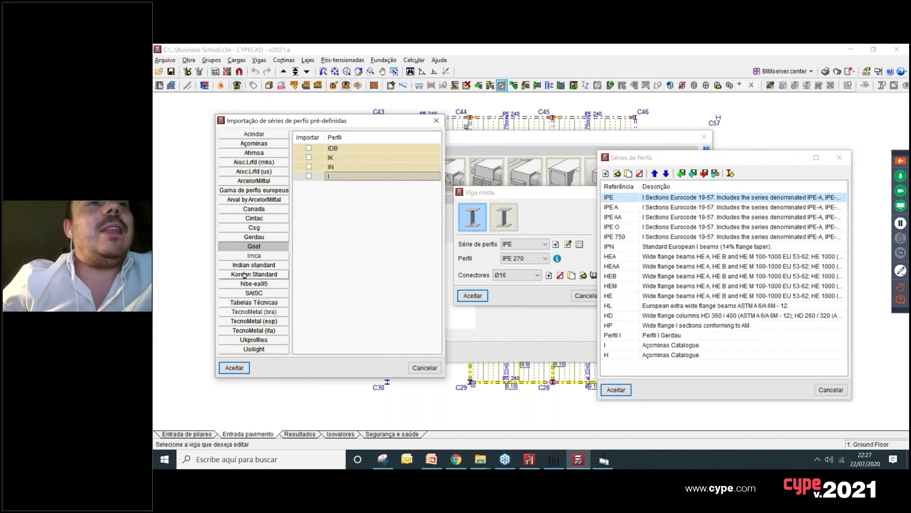
pyautogui.click(259, 218)
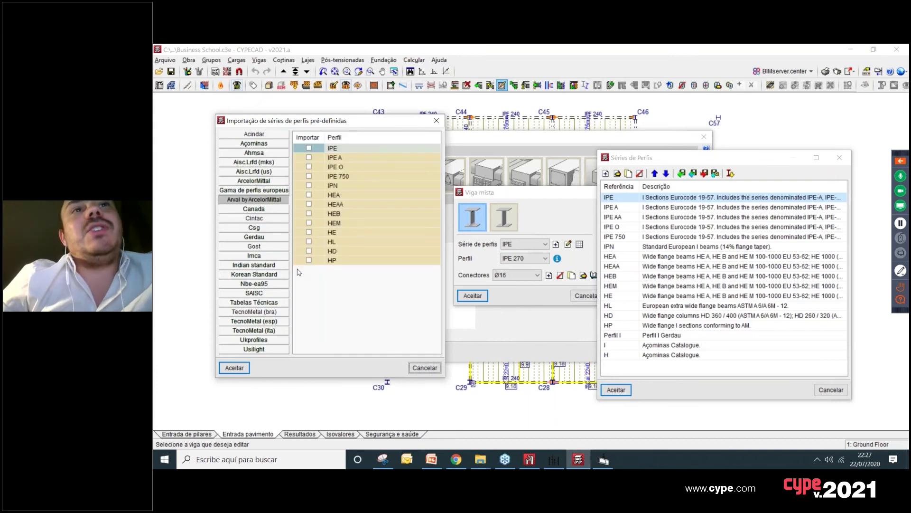
pyautogui.click(254, 339)
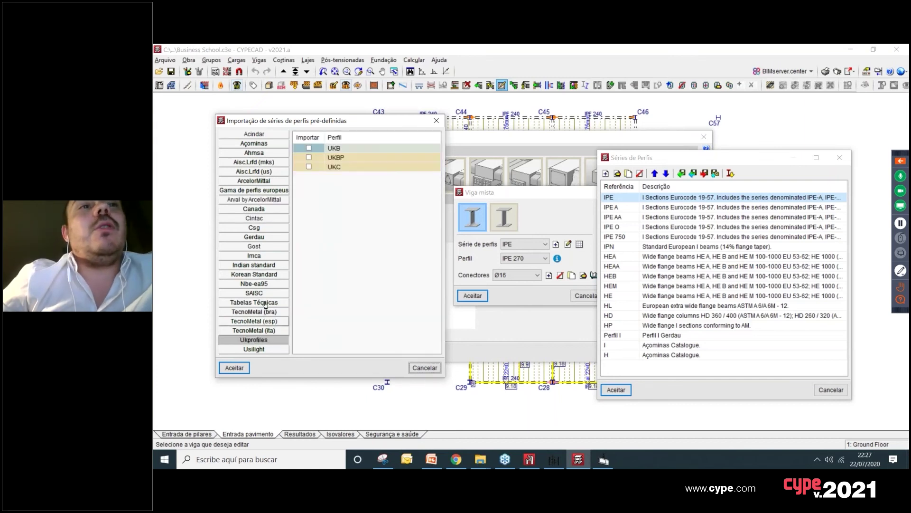
pyautogui.click(436, 121)
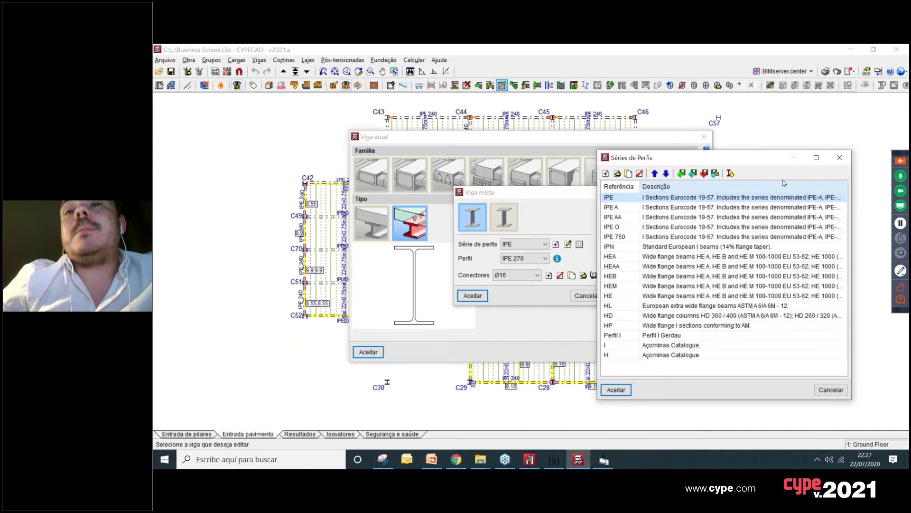
pyautogui.click(841, 158)
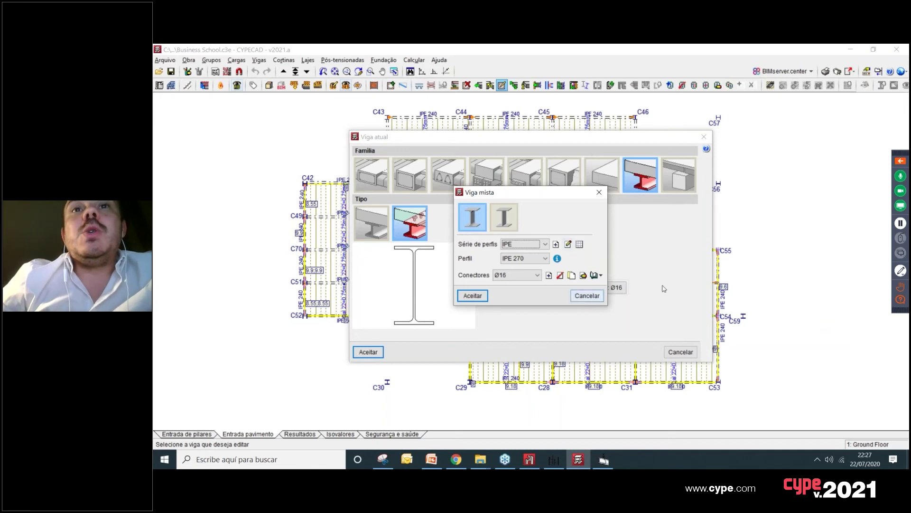
pyautogui.click(901, 287)
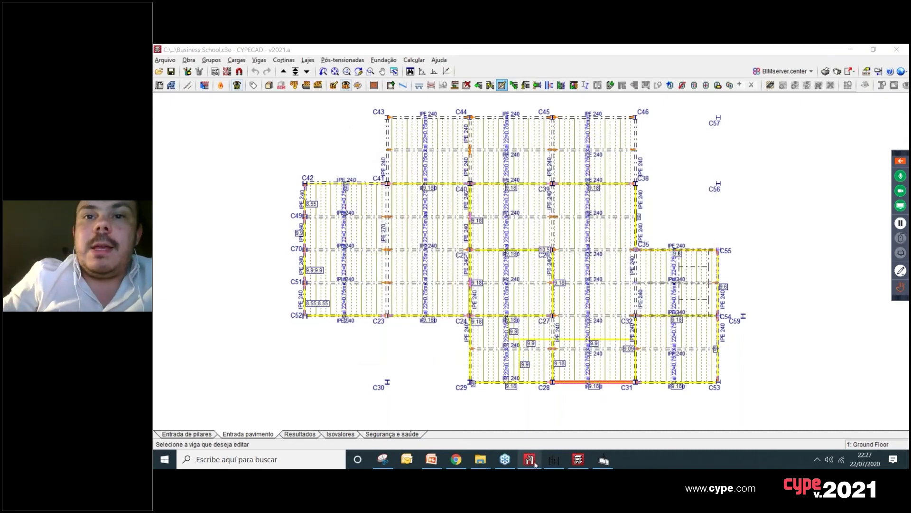
# Step: Switch to StruBIM Steel and check the automatic program updates setting without changing it
pyautogui.click(603, 459)
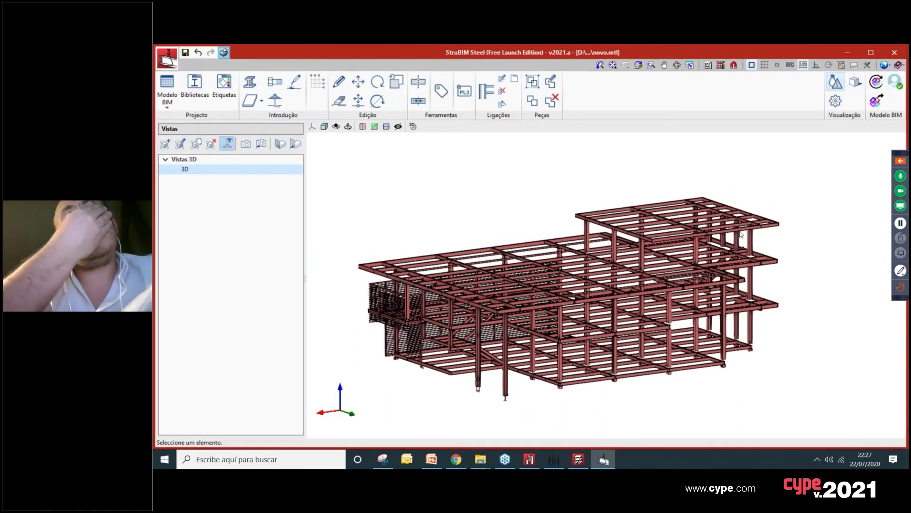
pyautogui.click(885, 65)
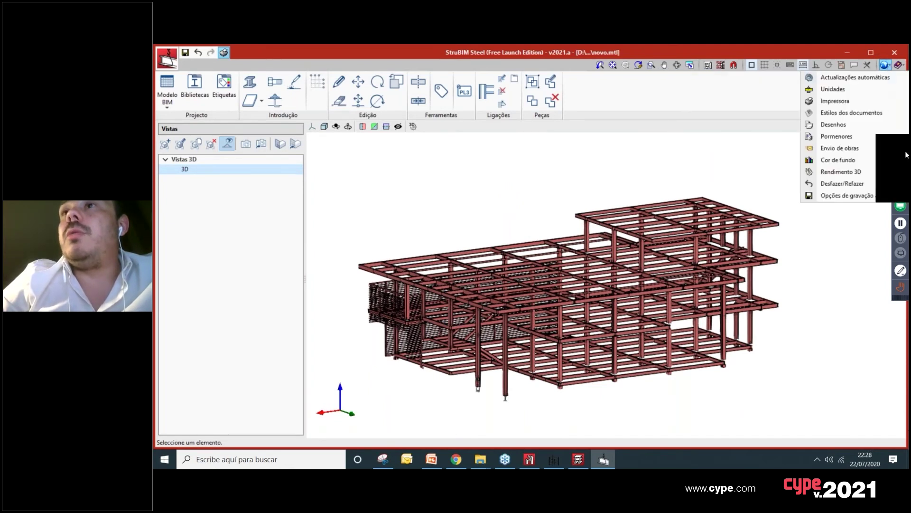
pyautogui.click(883, 65)
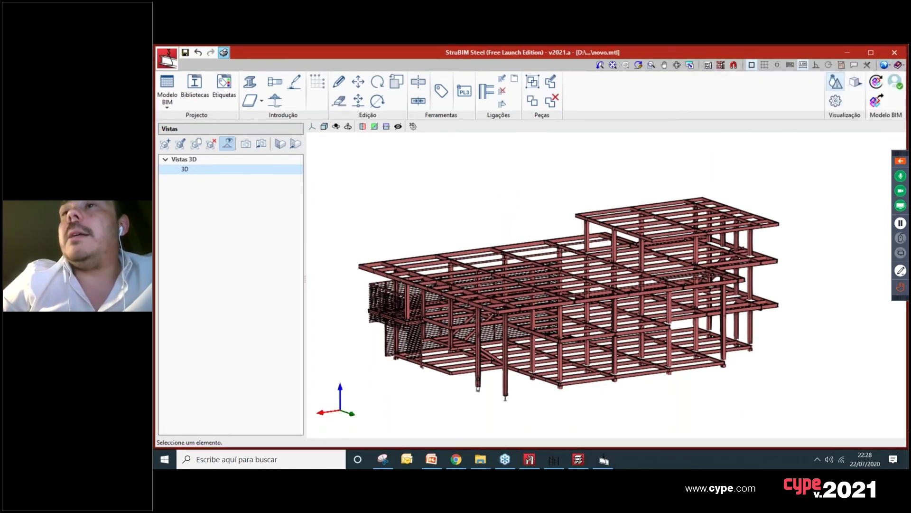
pyautogui.click(884, 65)
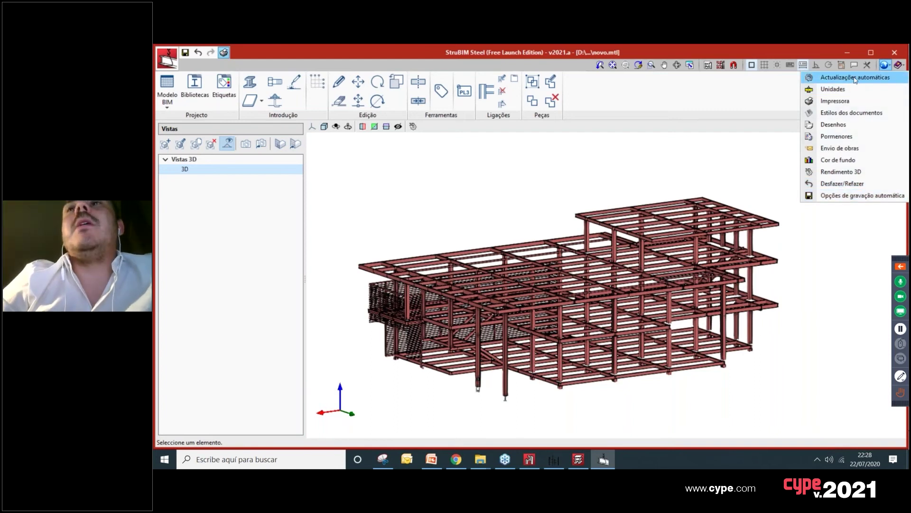
pyautogui.click(856, 78)
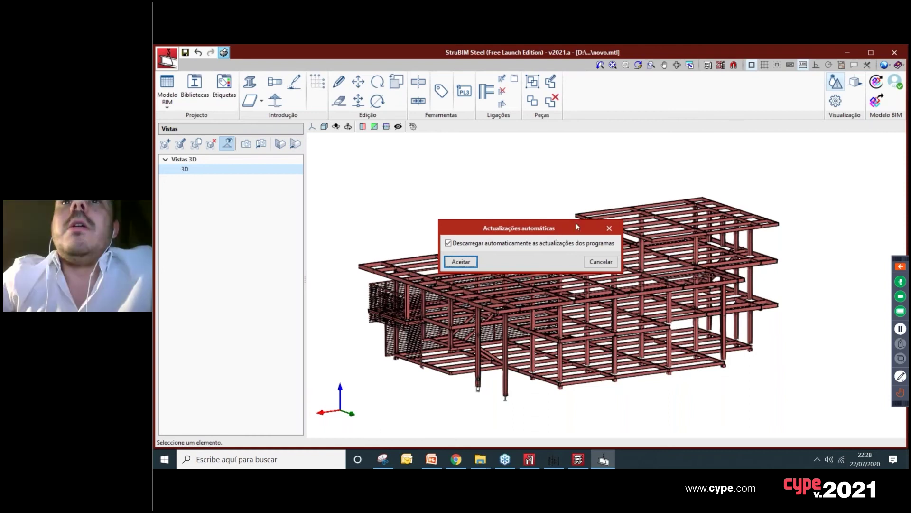
pyautogui.click(610, 229)
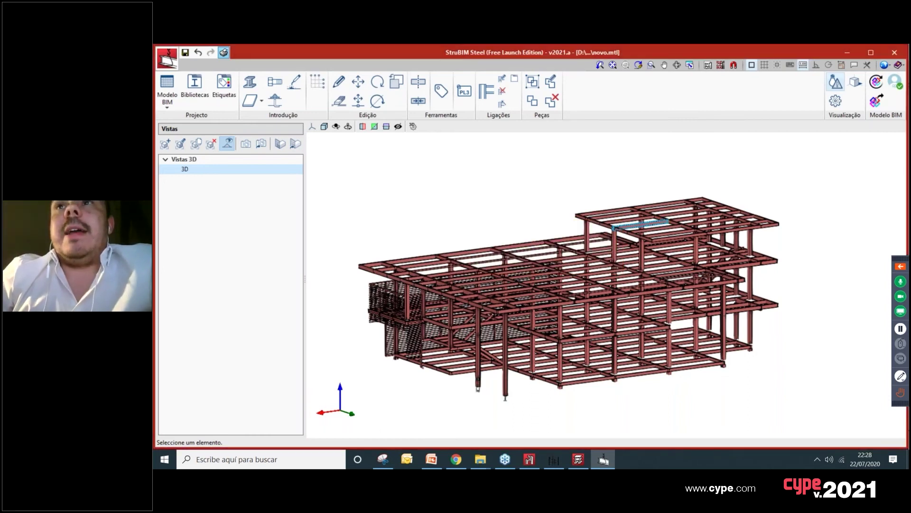
pyautogui.keyDown('shift'); pyautogui.moveTo(625, 154); pyautogui.dragTo(648, 214, button='middle'); pyautogui.keyUp('shift')
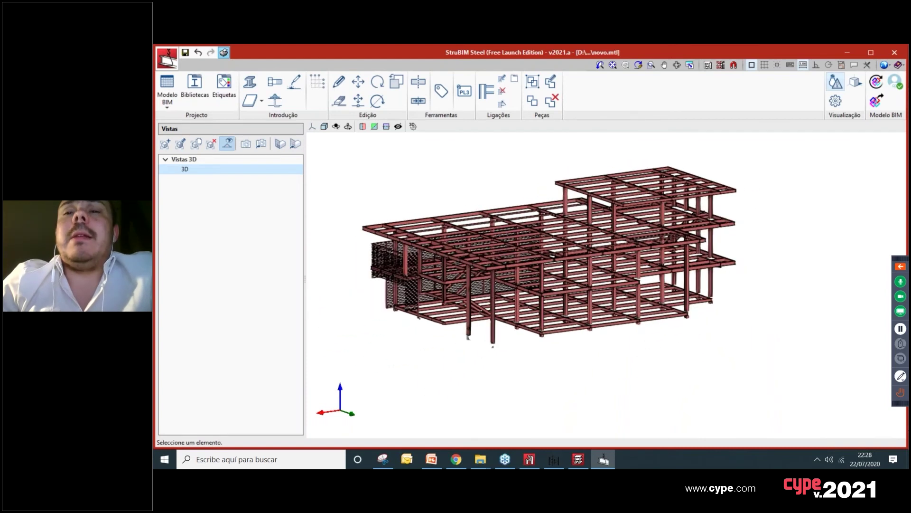
pyautogui.click(902, 267)
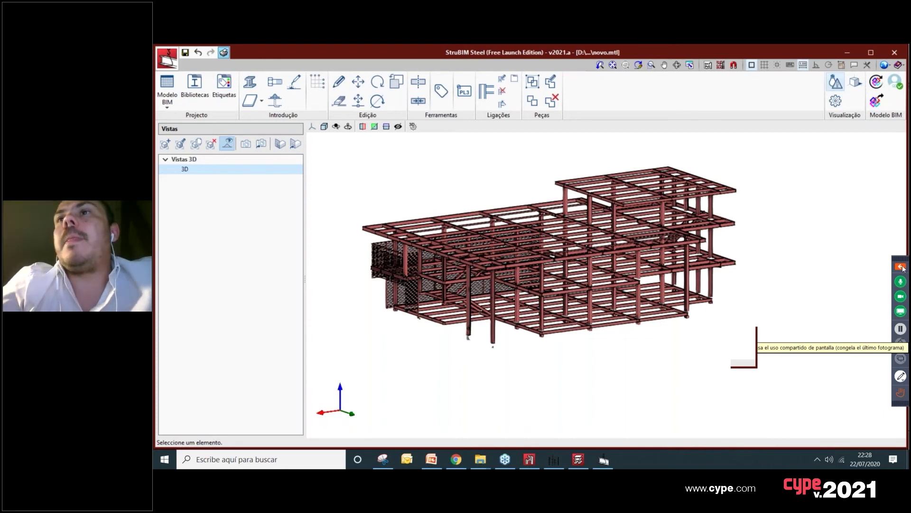
pyautogui.click(903, 269)
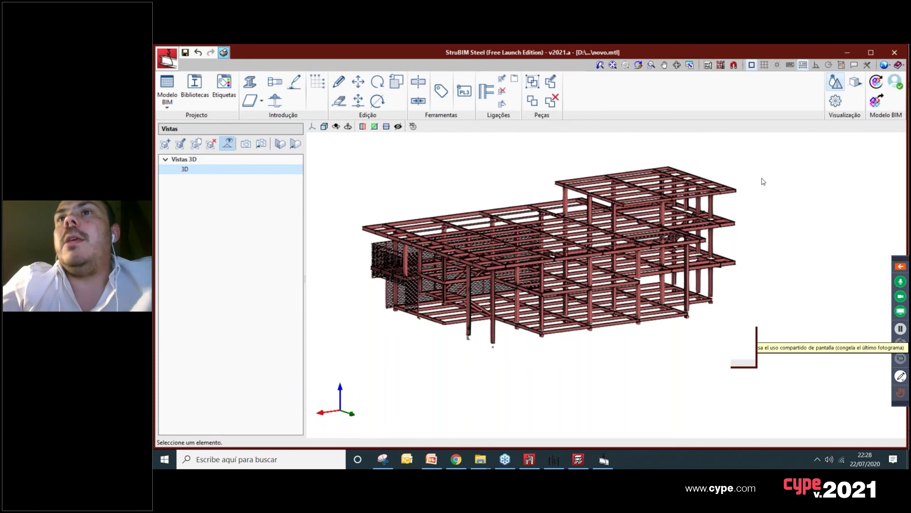
pyautogui.click(763, 164)
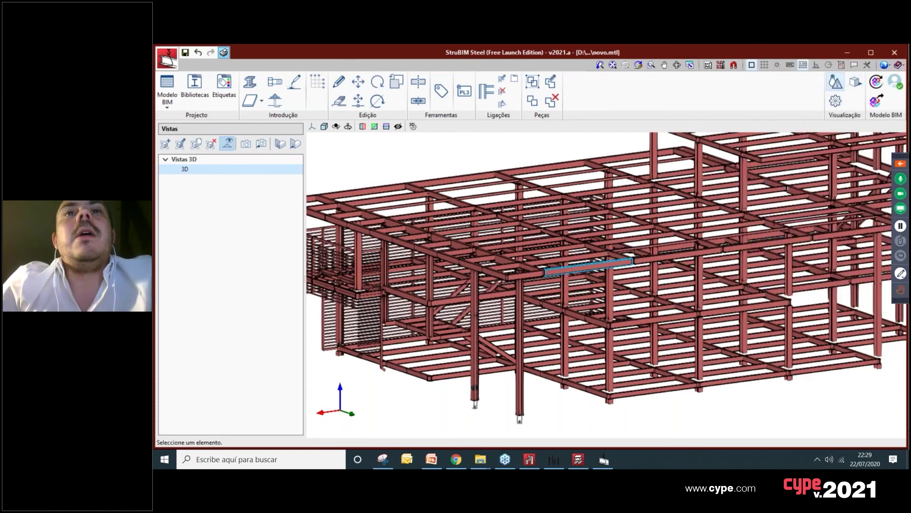
# Step: Check the image formats for saving the steel model's current 3D view to a file, and dismiss the options
pyautogui.scroll(2, 535, 237)
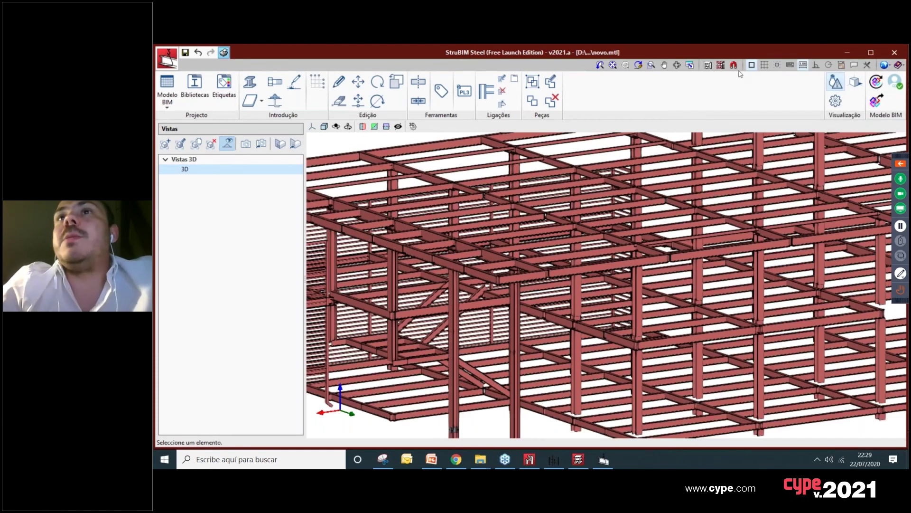
pyautogui.click(690, 66)
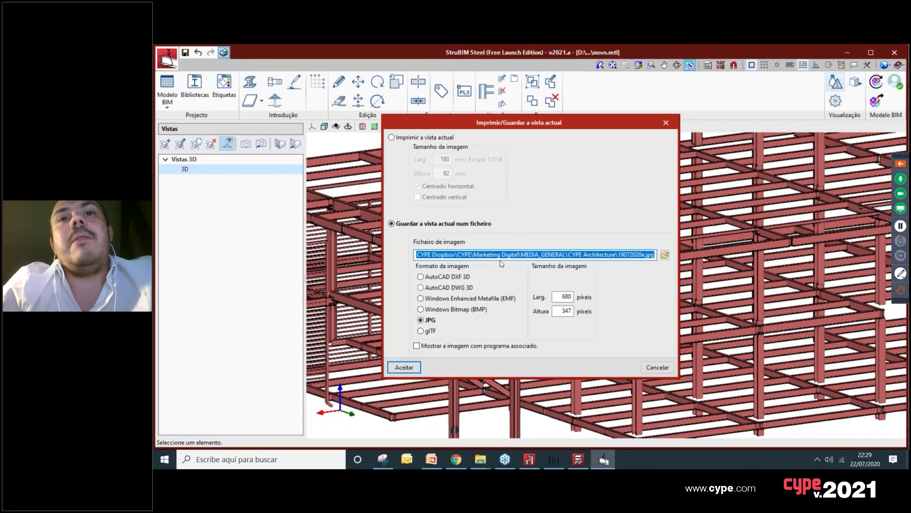
pyautogui.click(666, 123)
# Step: Open the anchor plate connection at the base of the steel column for editing
pyautogui.click(550, 82)
pyautogui.scroll(3, 607, 285)
pyautogui.scroll(4, 522, 361)
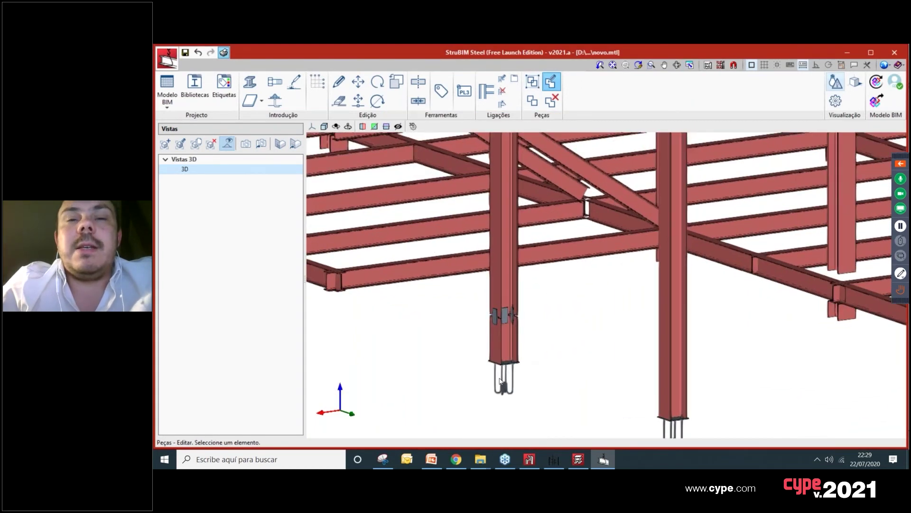
pyautogui.scroll(5, 501, 380)
pyautogui.keyDown('shift'); pyautogui.moveTo(546, 371); pyautogui.dragTo(485, 302, button='middle'); pyautogui.keyUp('shift')
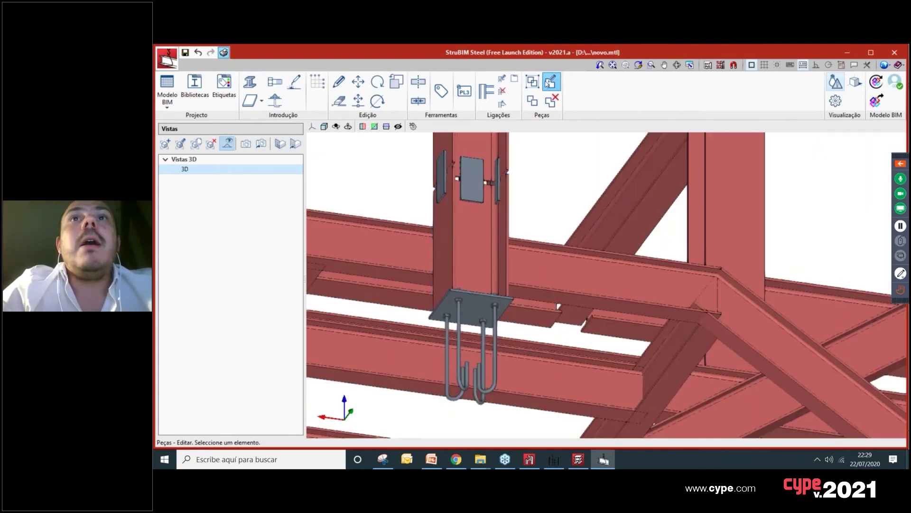
pyautogui.click(502, 78)
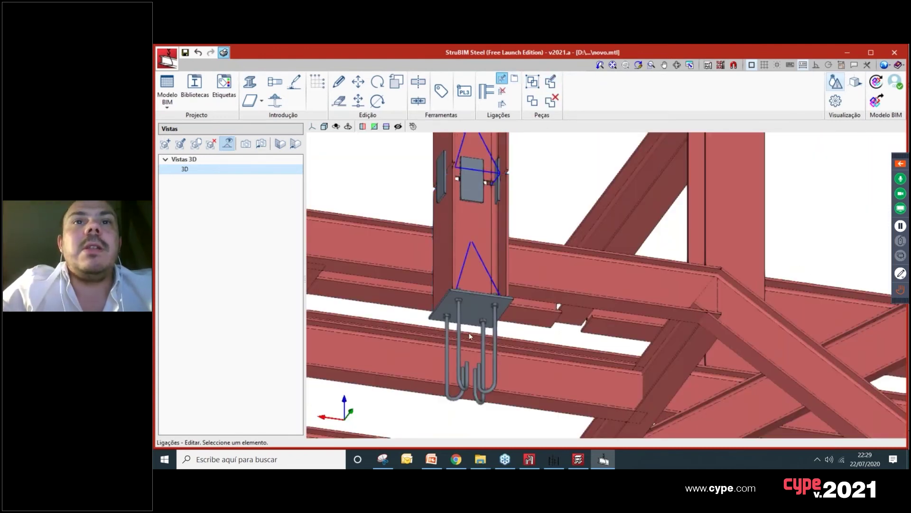
pyautogui.click(474, 264)
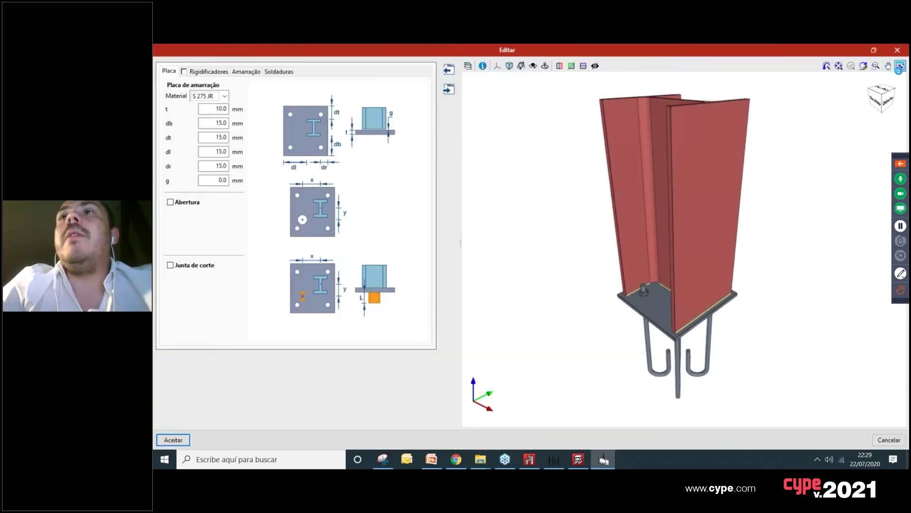
# Step: Review the AutoCAD DXF 3D and AutoCAD DWG 3D formats for saving the connection's current view, without exporting
pyautogui.click(900, 66)
pyautogui.click(463, 279)
pyautogui.click(463, 289)
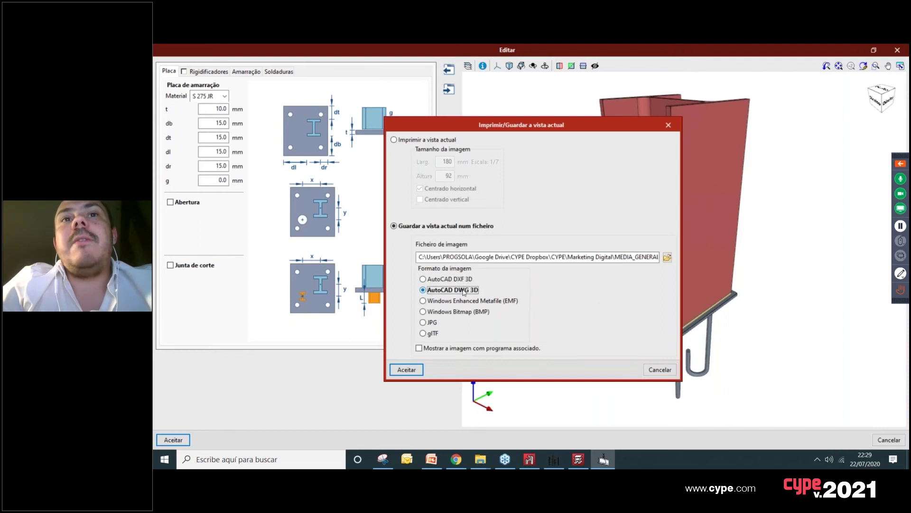
pyautogui.click(455, 279)
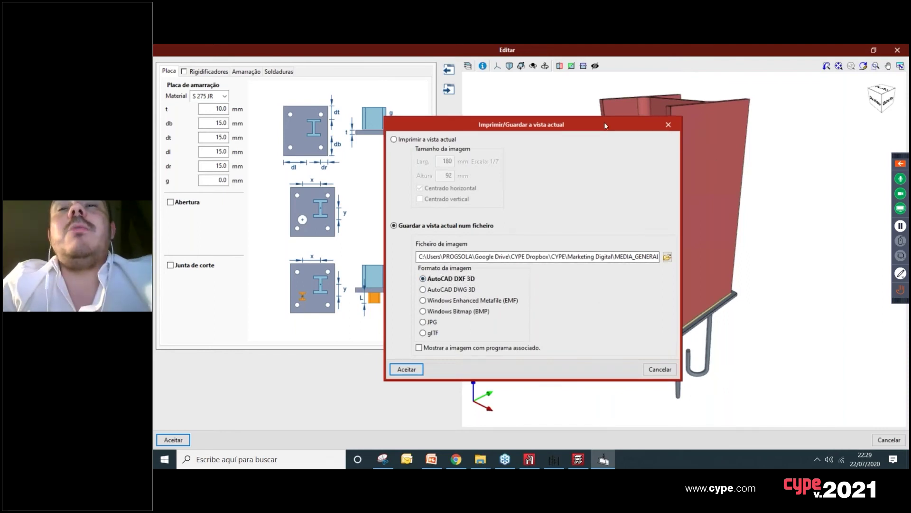
pyautogui.press('Return')
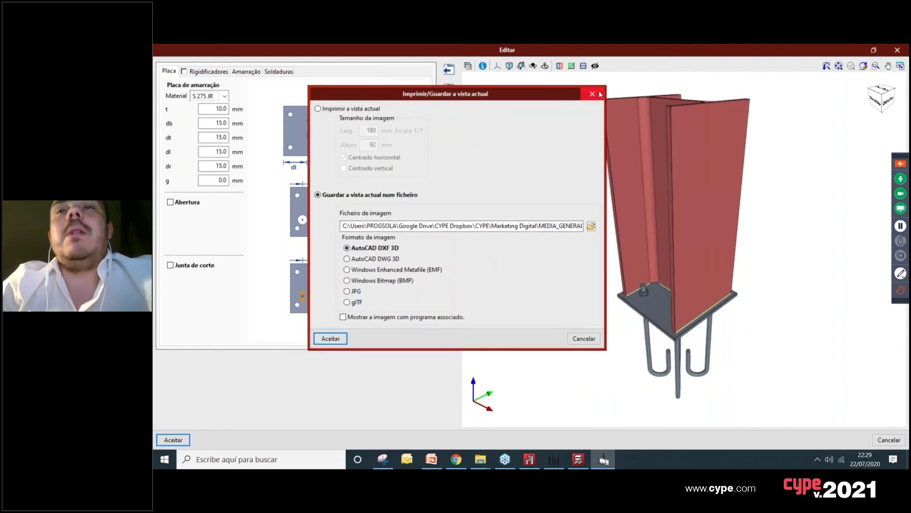
# Step: Review the standard view orientations available for the anchor plate connection's 3D view
pyautogui.click(497, 67)
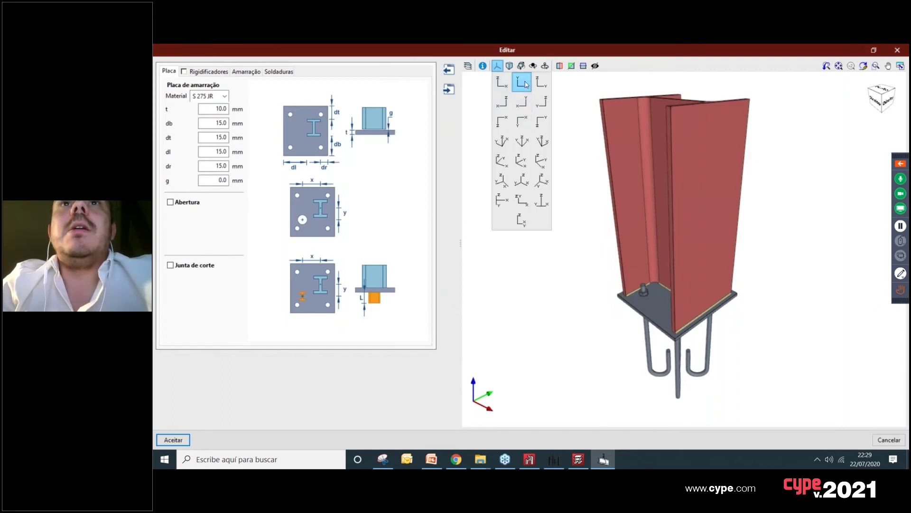
pyautogui.click(521, 82)
pyautogui.click(510, 66)
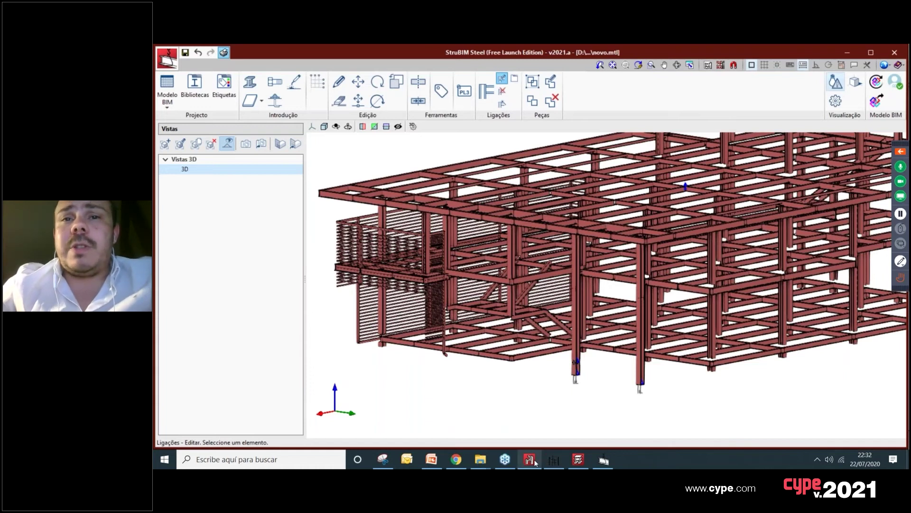
# Step: Switch to StruBIM CYPE 3D, bring its window forward and open the file manager
pyautogui.moveTo(532, 463)
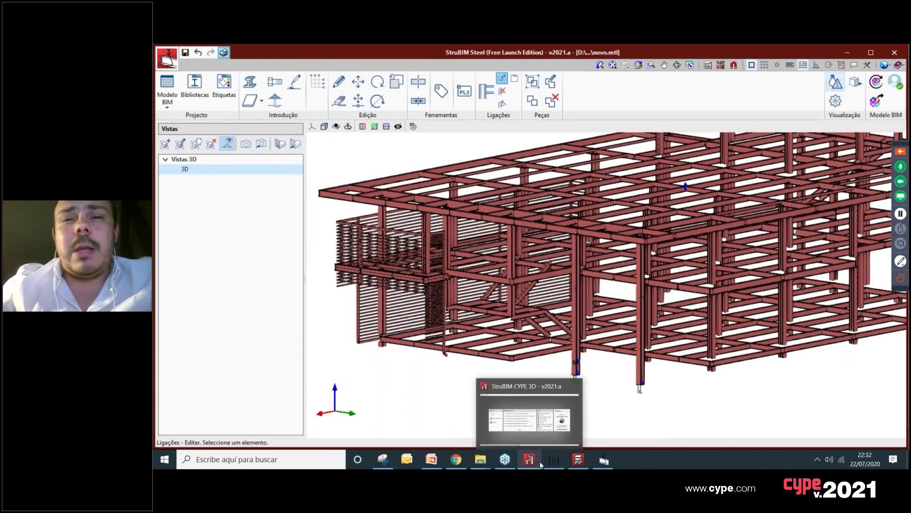
pyautogui.moveTo(576, 466)
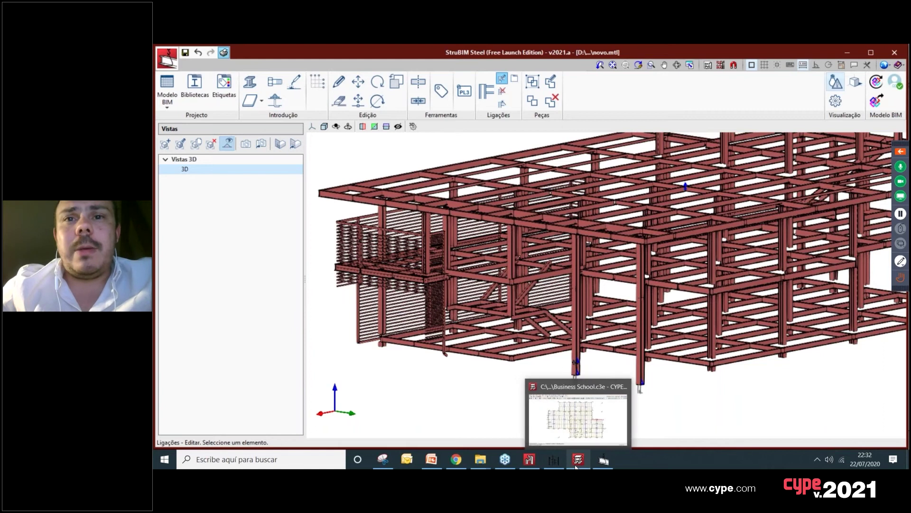
pyautogui.click(529, 459)
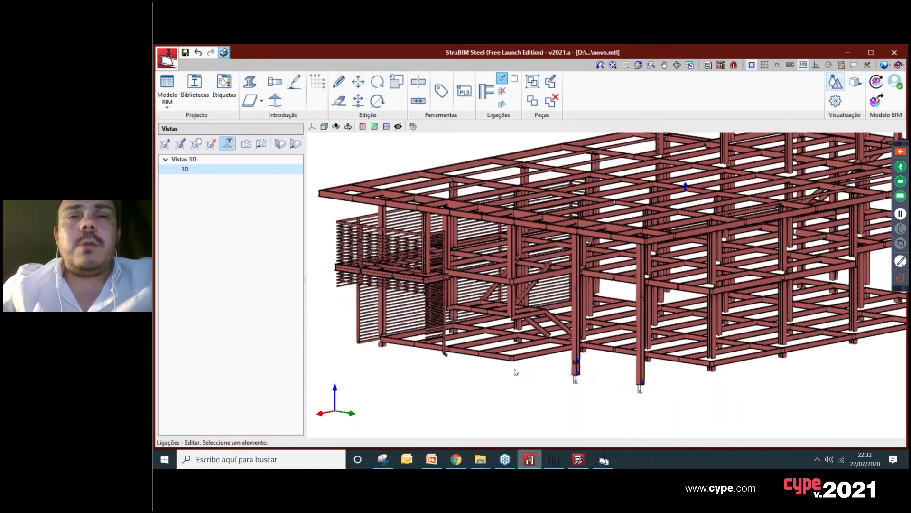
pyautogui.moveTo(342, 56); pyautogui.dragTo(379, 71)
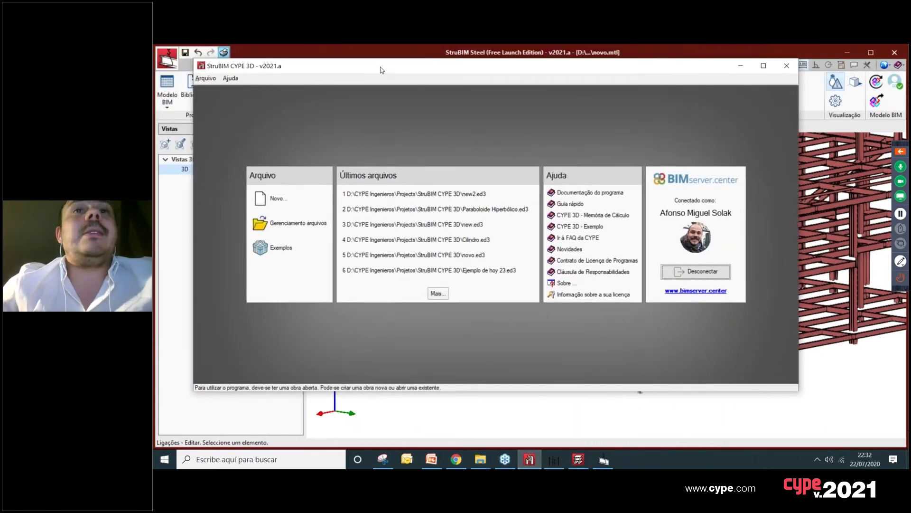
pyautogui.click(293, 225)
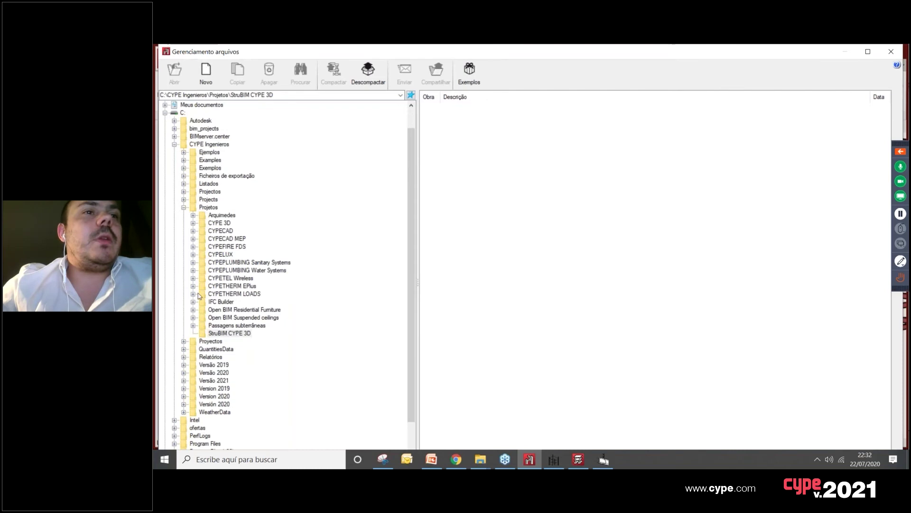
# Step: Browse the project folders to the Projectos folder under Google Drive\CYPE Ingenieros
pyautogui.click(184, 207)
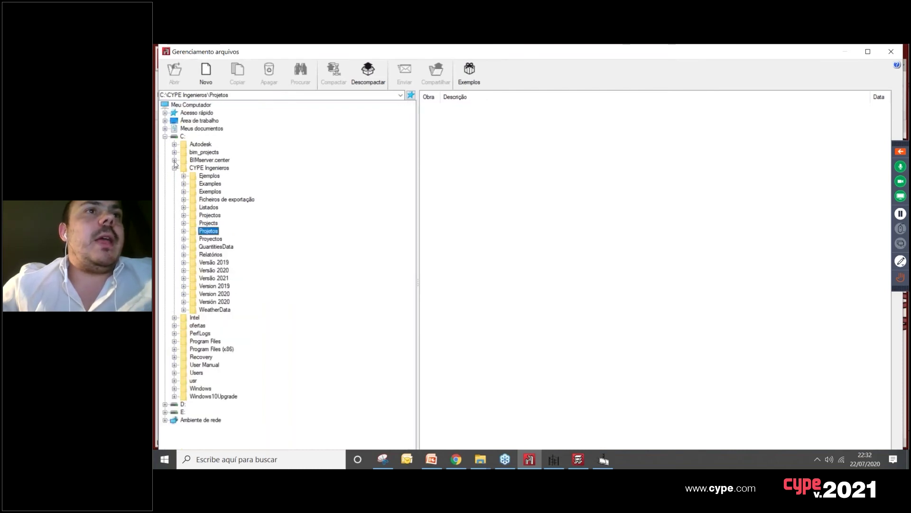
pyautogui.click(174, 179)
pyautogui.click(174, 230)
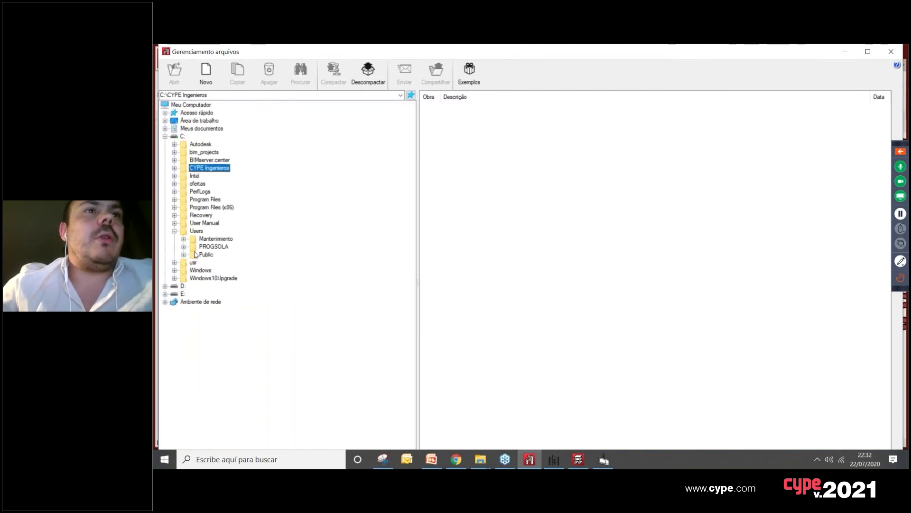
pyautogui.click(214, 246)
pyautogui.click(183, 247)
pyautogui.doubleClick(222, 341)
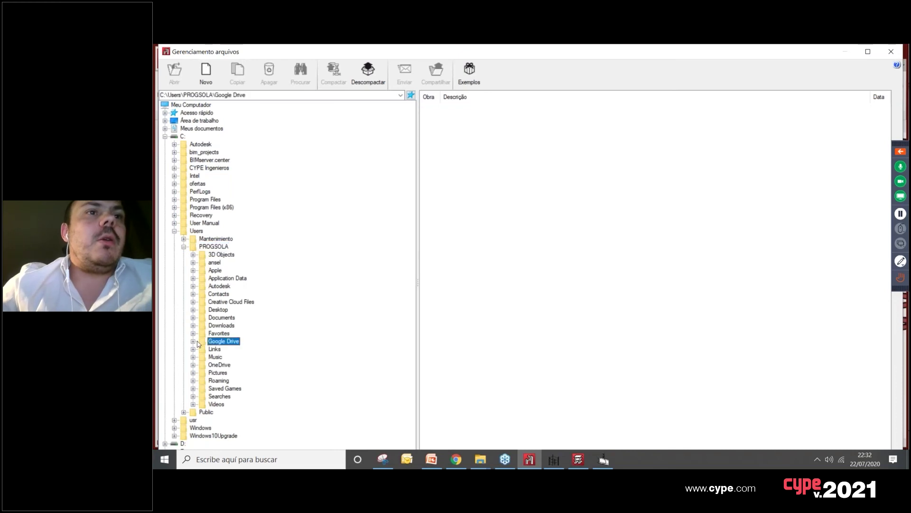
pyautogui.doubleClick(232, 349)
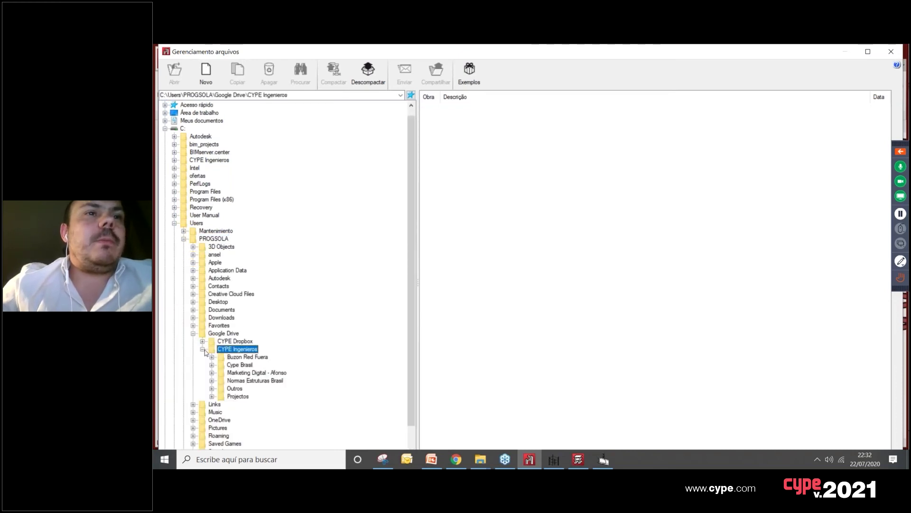
pyautogui.doubleClick(232, 350)
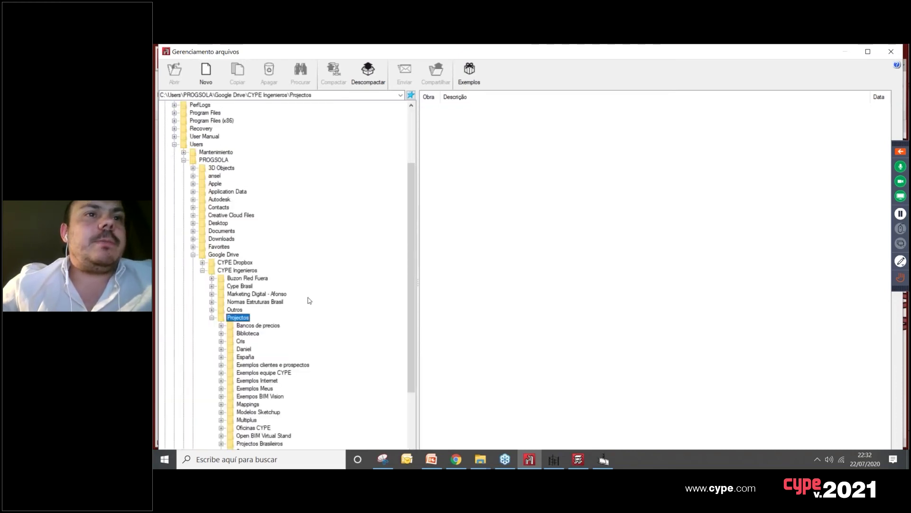
# Step: Switch to CYPECAD and open the CYPECAD WOOD Frame project from the CYPE Wood Frame folder
pyautogui.click(579, 459)
pyautogui.click(206, 84)
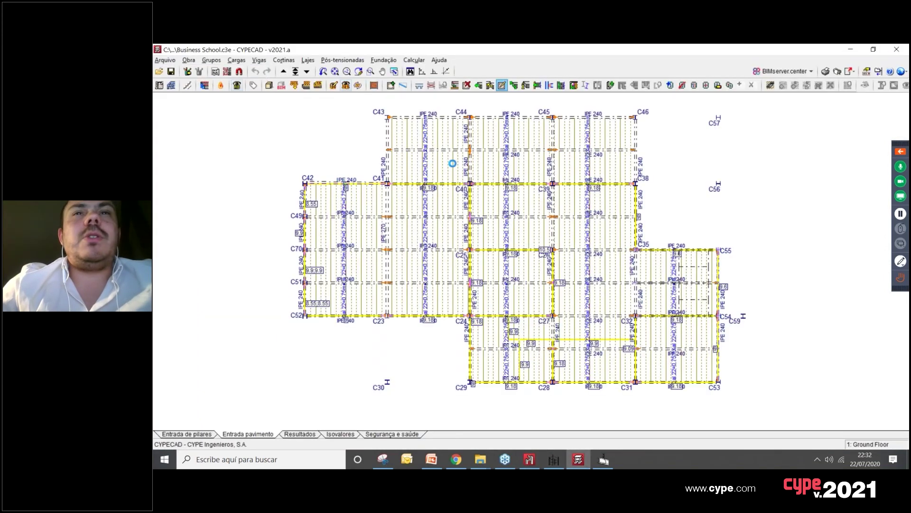
pyautogui.scroll(-2, 214, 320)
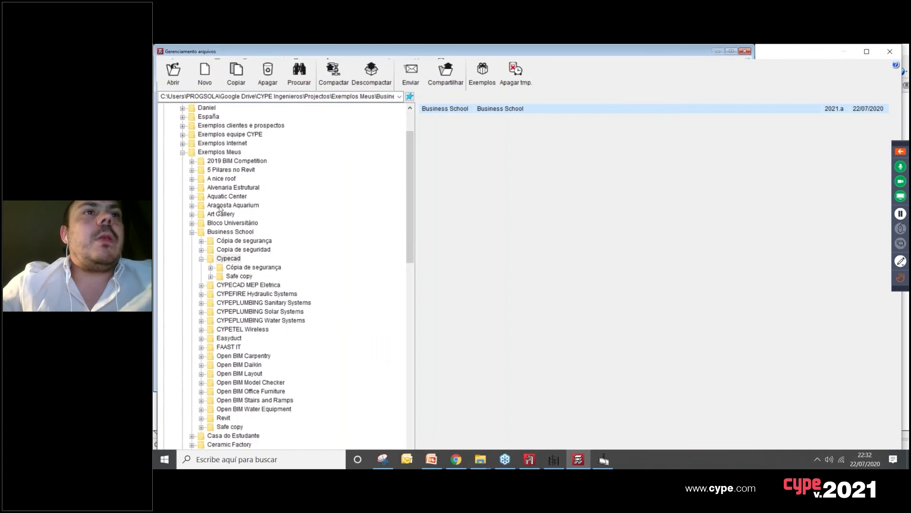
pyautogui.click(192, 233)
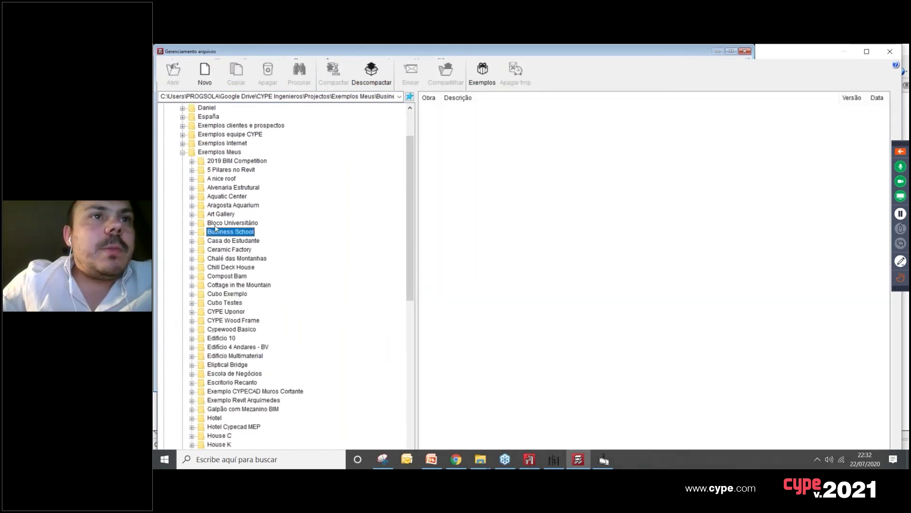
pyautogui.click(233, 320)
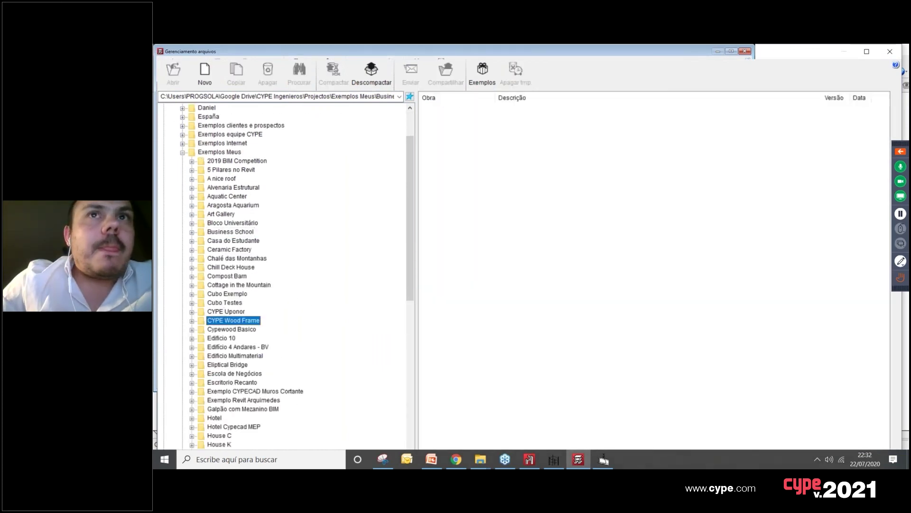
pyautogui.doubleClick(500, 110)
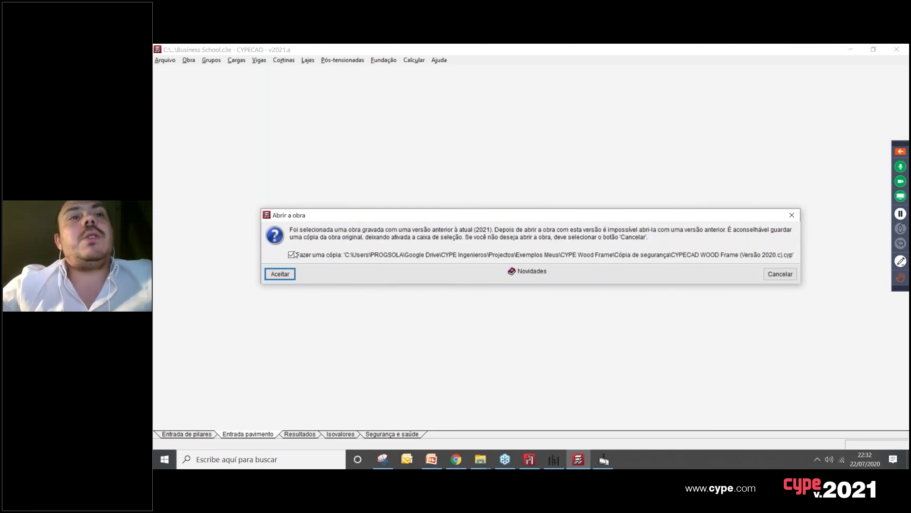
# Step: Accept opening the project with a backup copy of the 2020.c version, and close the calculation errors report
pyautogui.doubleClick(395, 256)
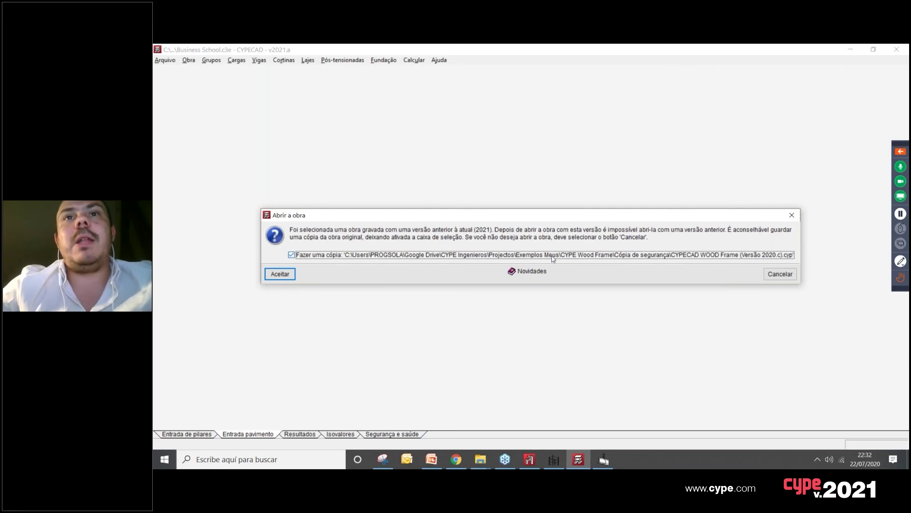
pyautogui.click(281, 275)
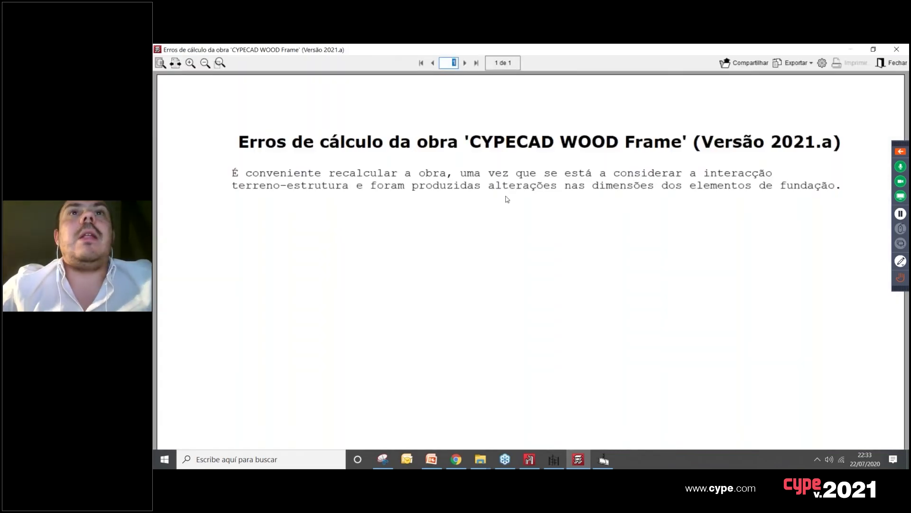
pyautogui.click(892, 62)
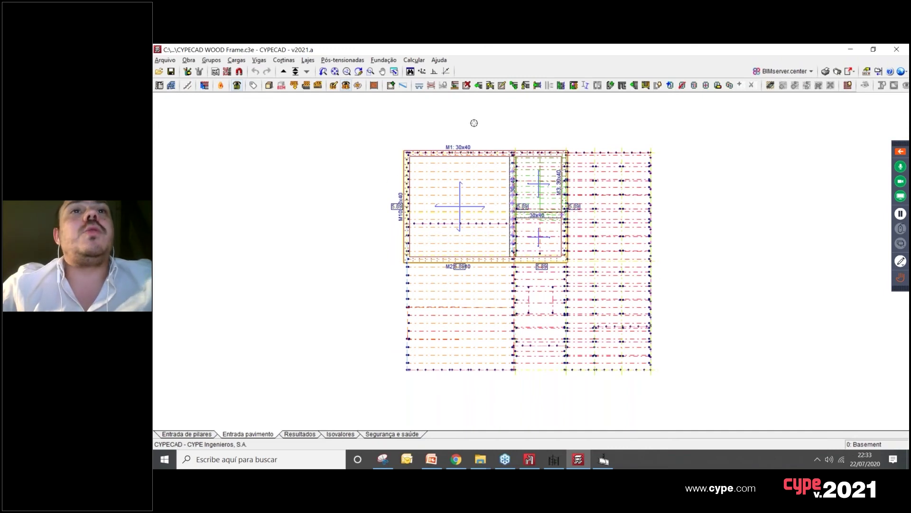
# Step: Move up from the Basement to the Ground Floor plan and open the 3D view of the building
pyautogui.click(283, 72)
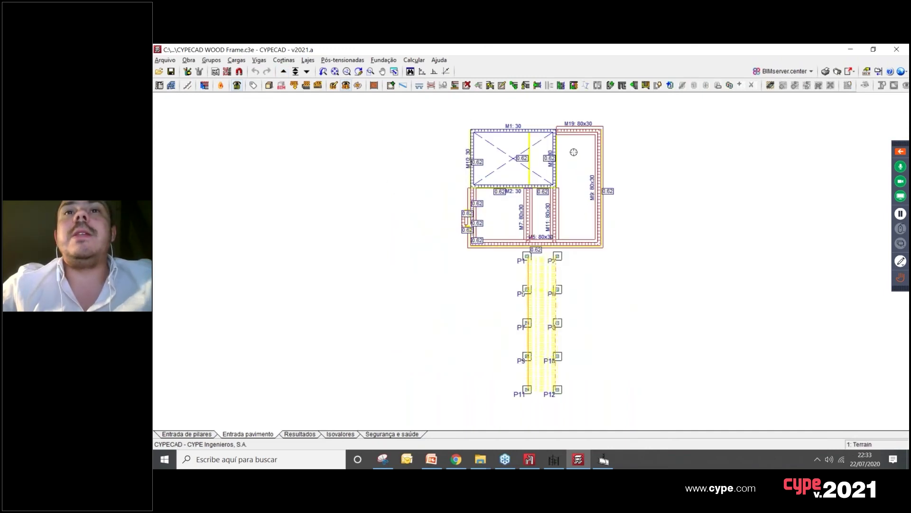
pyautogui.scroll(1, 522, 271)
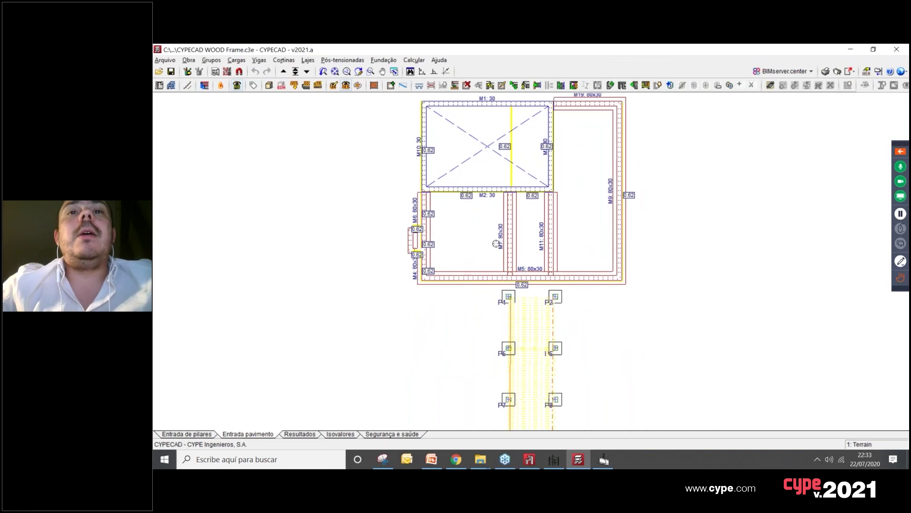
pyautogui.click(283, 72)
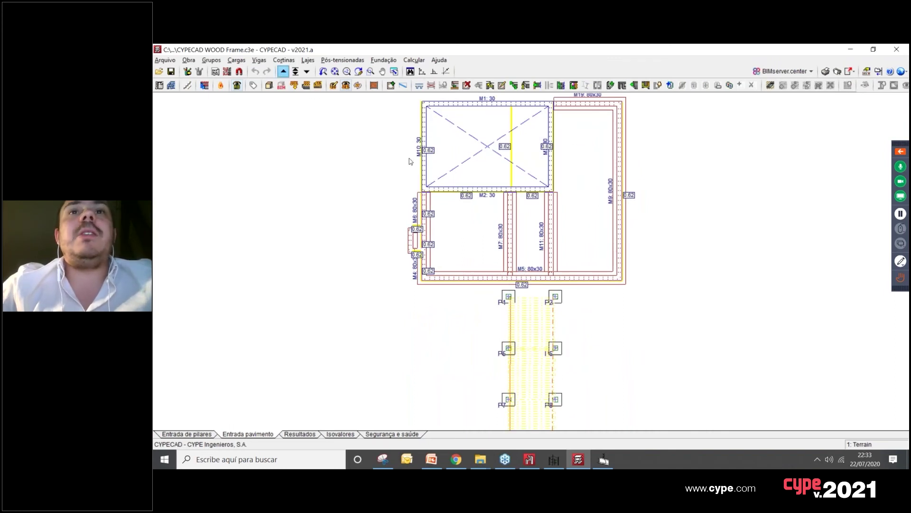
pyautogui.click(269, 85)
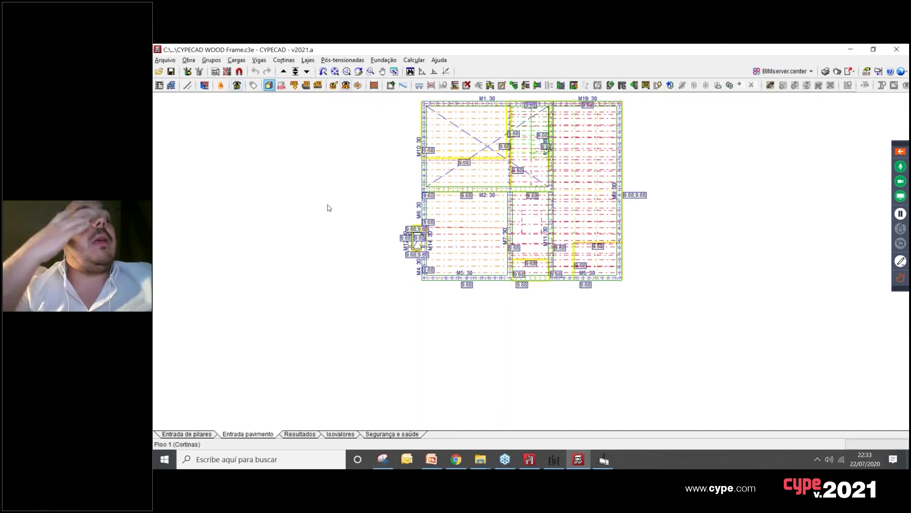
pyautogui.click(474, 226)
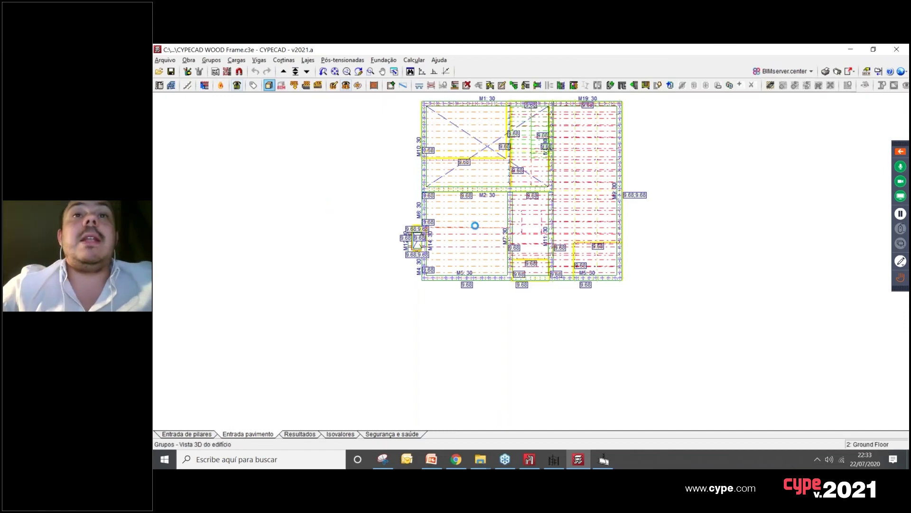
# Step: Examine the whole timber frame building and its pergola in 3D from several sides
pyautogui.scroll(6, 612, 255)
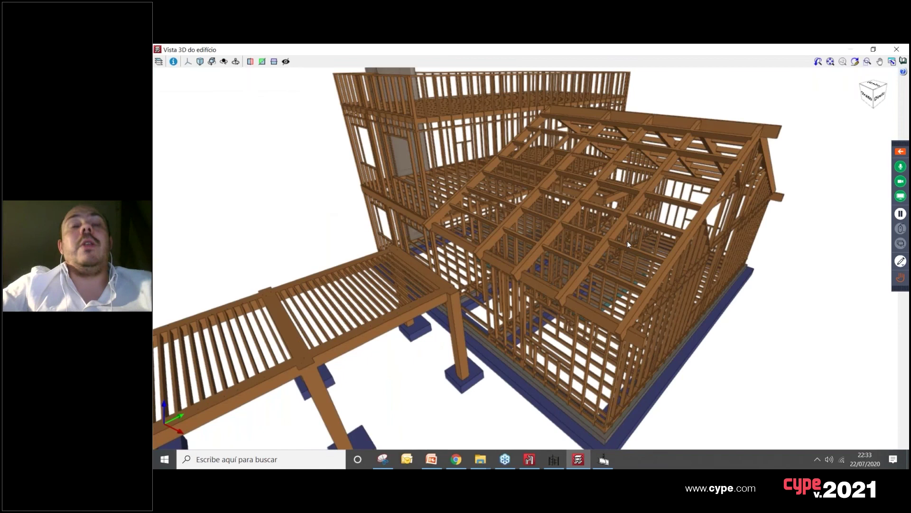
pyautogui.scroll(-3, 617, 235)
pyautogui.moveTo(617, 235); pyautogui.dragTo(513, 235, button='middle')
pyautogui.moveTo(643, 235); pyautogui.dragTo(627, 233, button='middle')
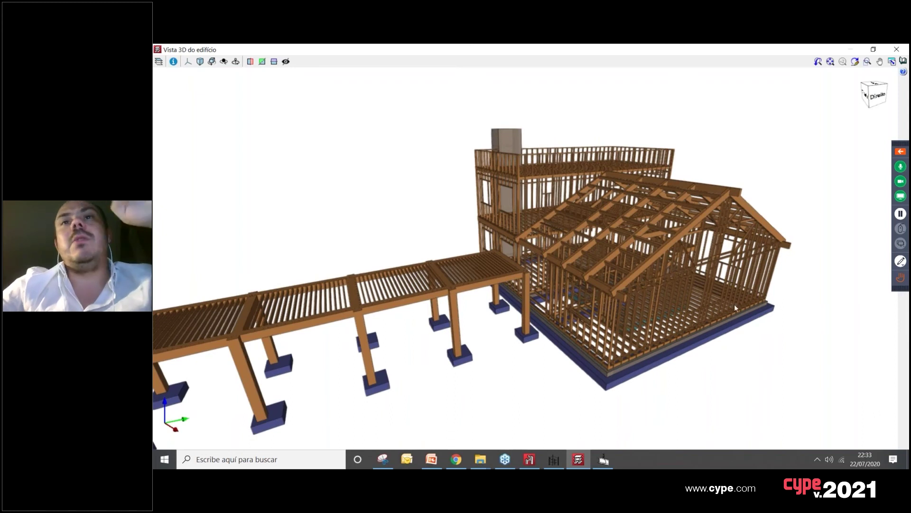
pyautogui.moveTo(737, 297); pyautogui.dragTo(664, 210, button='middle')
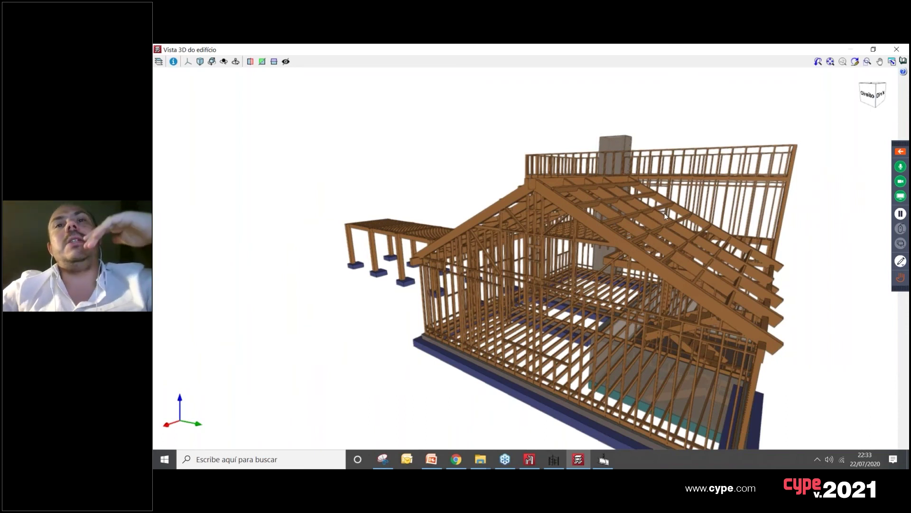
pyautogui.moveTo(665, 217); pyautogui.dragTo(634, 198, button='middle')
pyautogui.keyDown('shift'); pyautogui.moveTo(546, 301); pyautogui.dragTo(580, 309, button='middle'); pyautogui.keyUp('shift')
pyautogui.scroll(3, 579, 308)
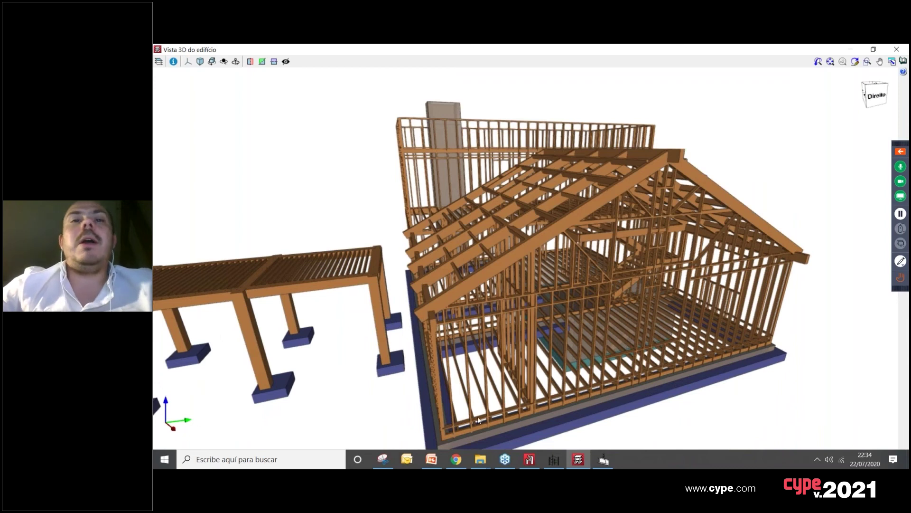
pyautogui.keyDown('shift'); pyautogui.moveTo(589, 350); pyautogui.dragTo(703, 275, button='middle'); pyautogui.keyUp('shift')
pyautogui.keyDown('shift'); pyautogui.moveTo(711, 205); pyautogui.dragTo(623, 221, button='middle'); pyautogui.keyUp('shift')
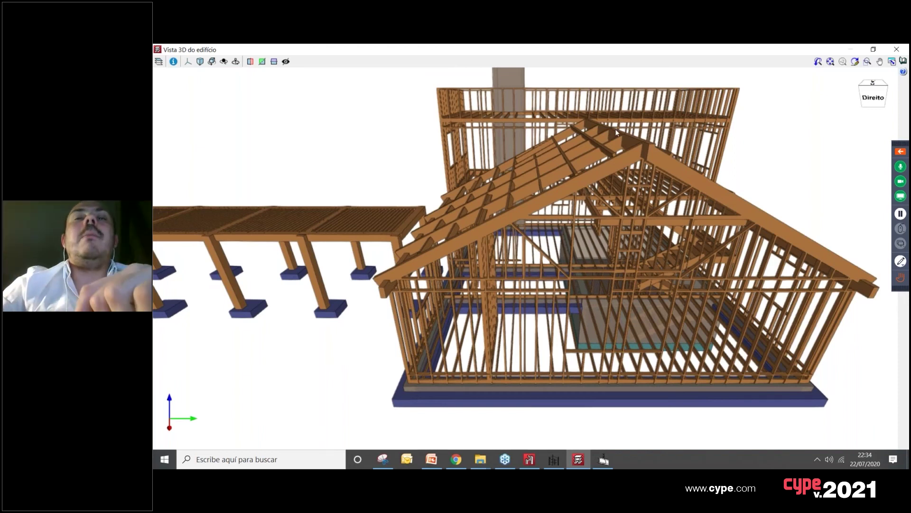
# Step: Inspect the roof ridge and rafters, the gable wall studs and the interior framing up close
pyautogui.scroll(2, 618, 157)
pyautogui.scroll(2, 623, 153)
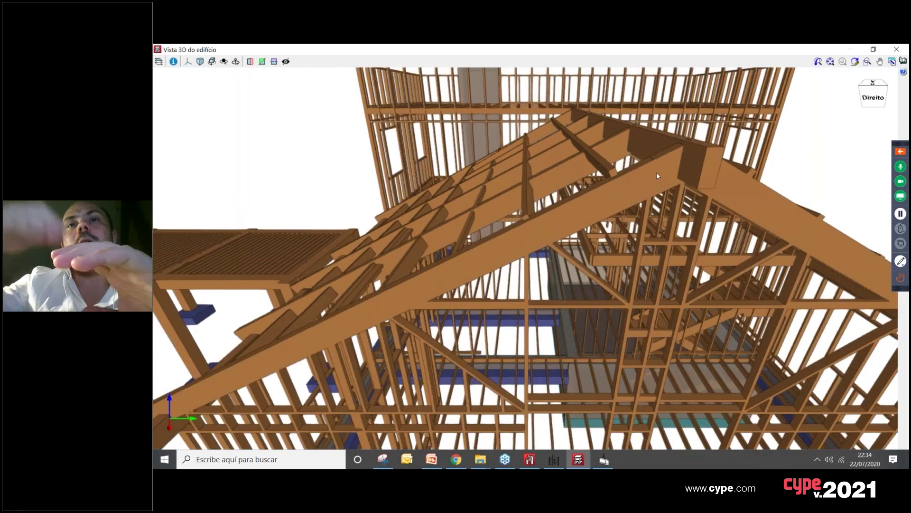
pyautogui.scroll(-1, 641, 200)
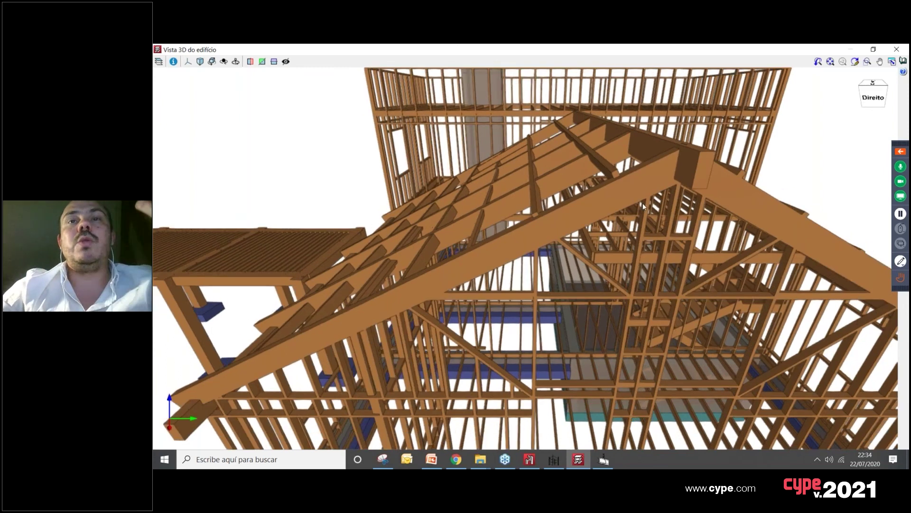
pyautogui.scroll(-3, 593, 335)
pyautogui.moveTo(653, 330); pyautogui.dragTo(162, 307, button='middle')
pyautogui.moveTo(509, 284); pyautogui.dragTo(565, 290, button='middle')
pyautogui.scroll(3, 562, 289)
pyautogui.scroll(-3, 648, 312)
pyautogui.scroll(2, 596, 283)
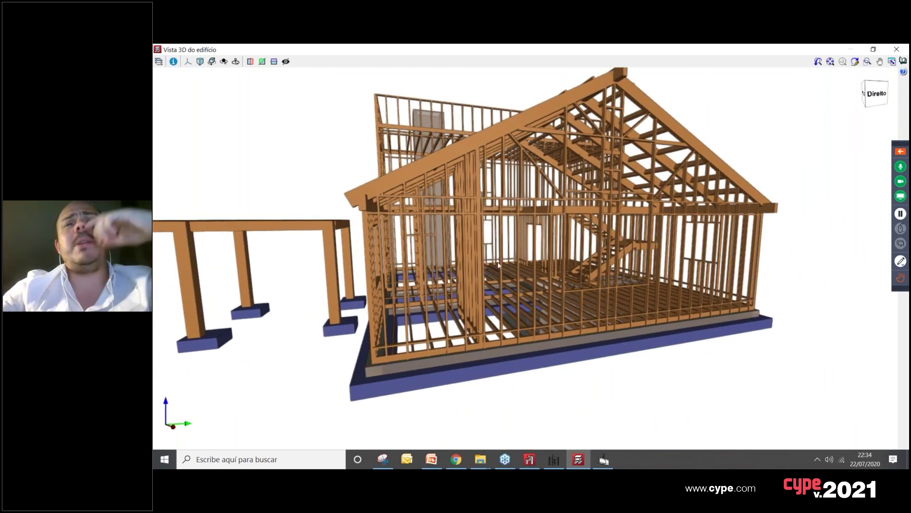
pyautogui.moveTo(464, 290); pyautogui.dragTo(412, 269, button='middle')
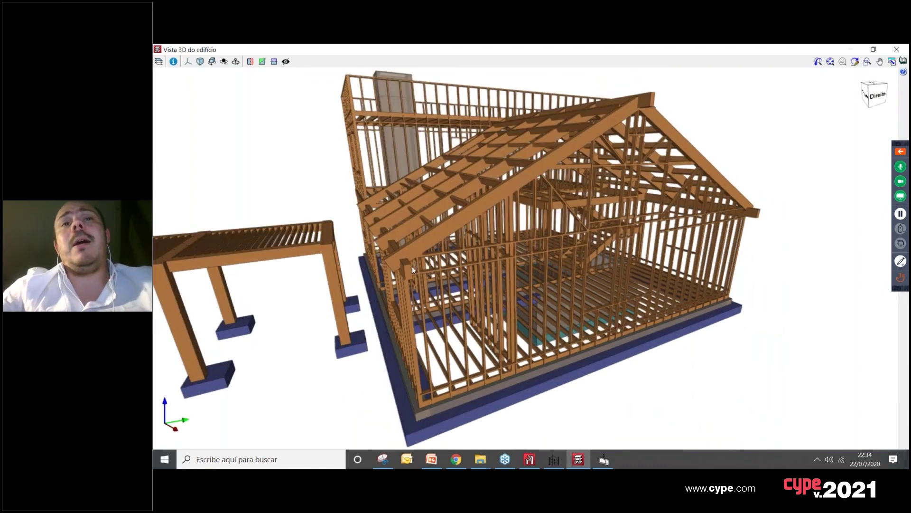
pyautogui.scroll(3, 411, 267)
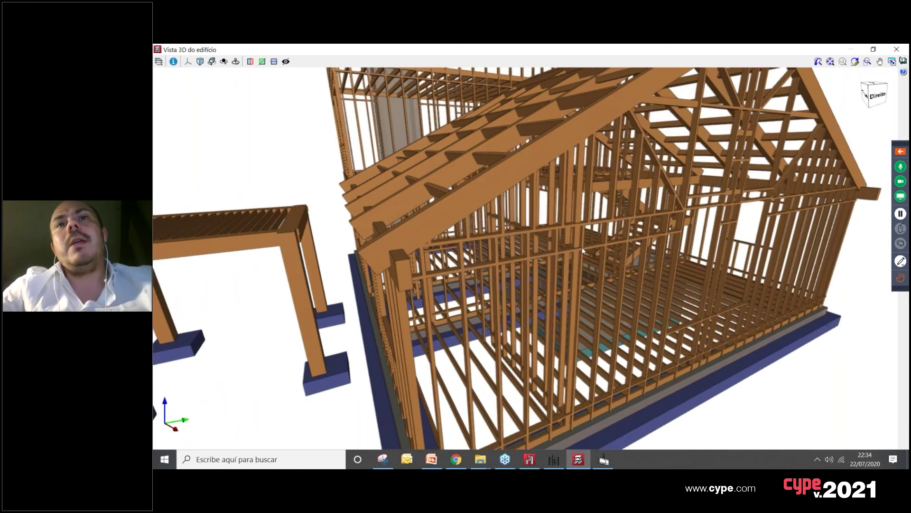
# Step: Examine the gable end, roof framing and pergola of the timber building in 3D from close up and from above
pyautogui.moveTo(580, 247); pyautogui.dragTo(366, 240, button='middle')
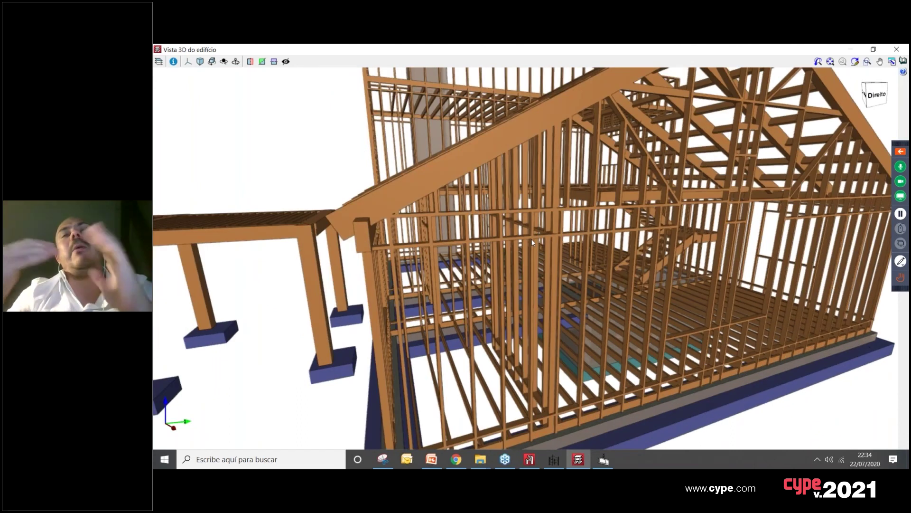
pyautogui.scroll(-5, 561, 241)
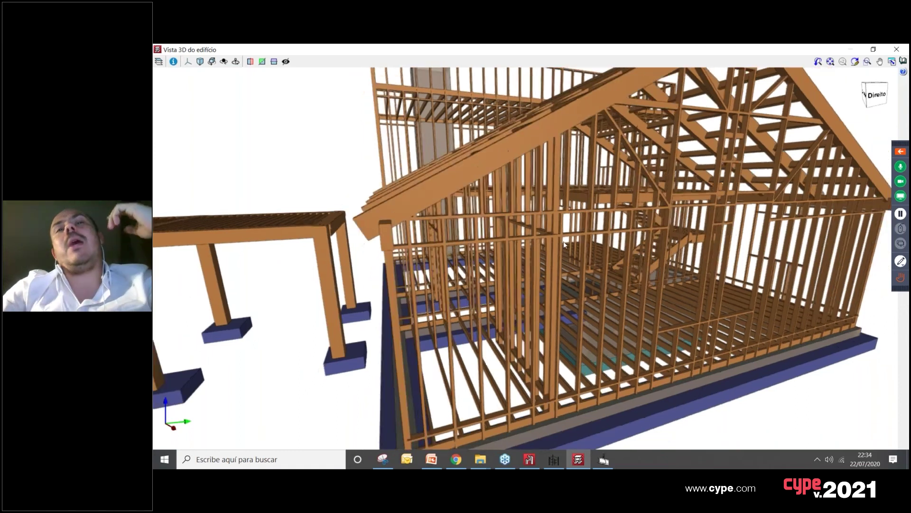
pyautogui.scroll(5, 708, 314)
pyautogui.scroll(-3, 706, 294)
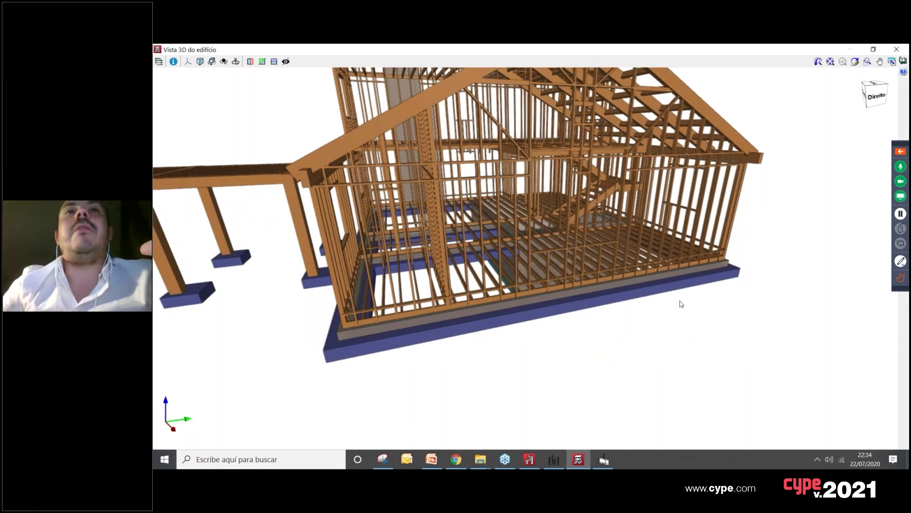
pyautogui.moveTo(485, 216); pyautogui.dragTo(543, 268, button='middle')
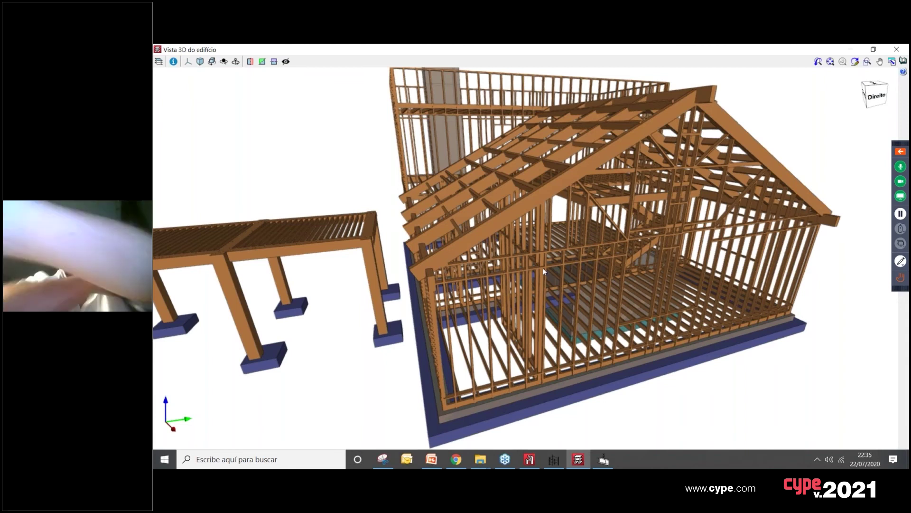
pyautogui.scroll(-3, 517, 266)
pyautogui.keyDown('shift'); pyautogui.moveTo(517, 267); pyautogui.dragTo(570, 291, button='middle'); pyautogui.keyUp('shift')
pyautogui.scroll(4, 569, 291)
pyautogui.scroll(-3, 569, 290)
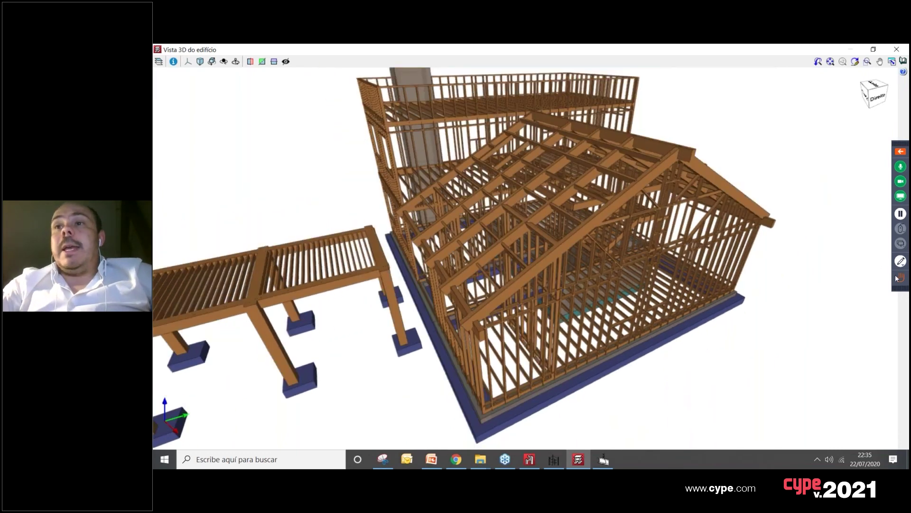
pyautogui.click(900, 285)
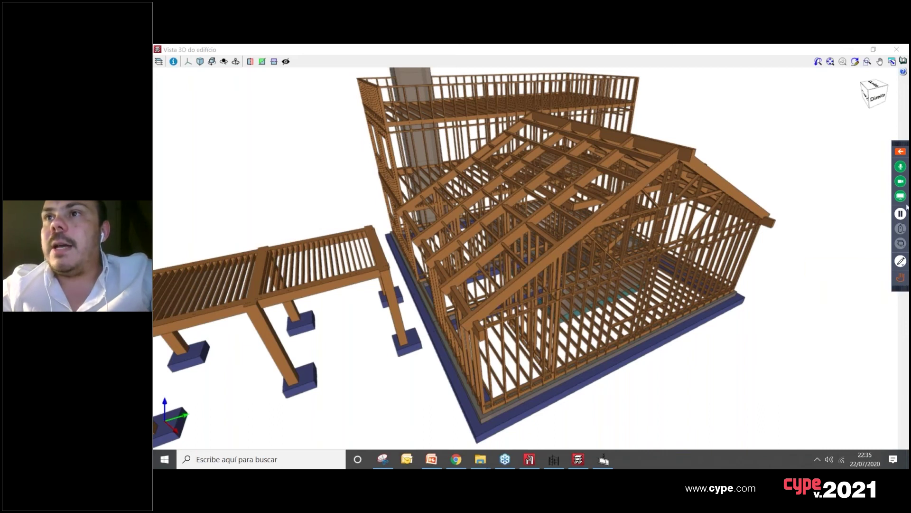
pyautogui.moveTo(904, 213)
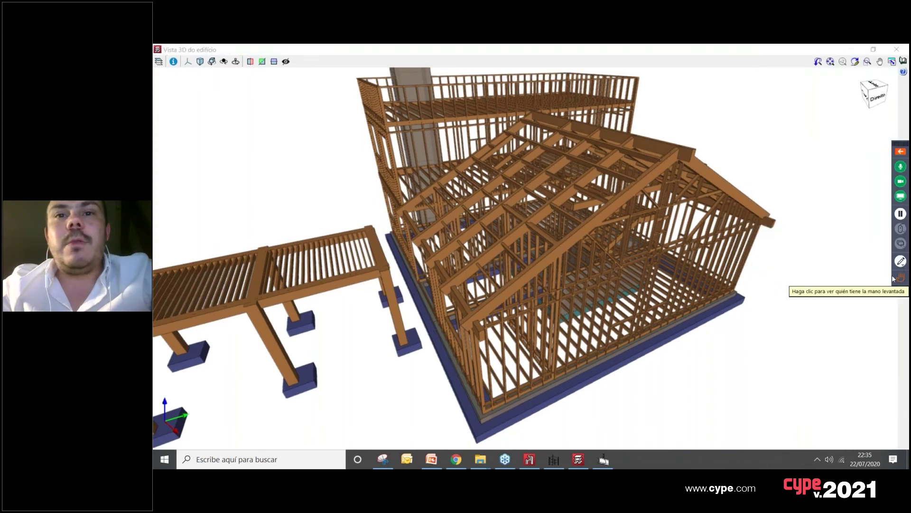
# Step: Switch to CYPE Architecture and create a new project file named "Exemplo CYPE Architecture"
pyautogui.click(908, 459)
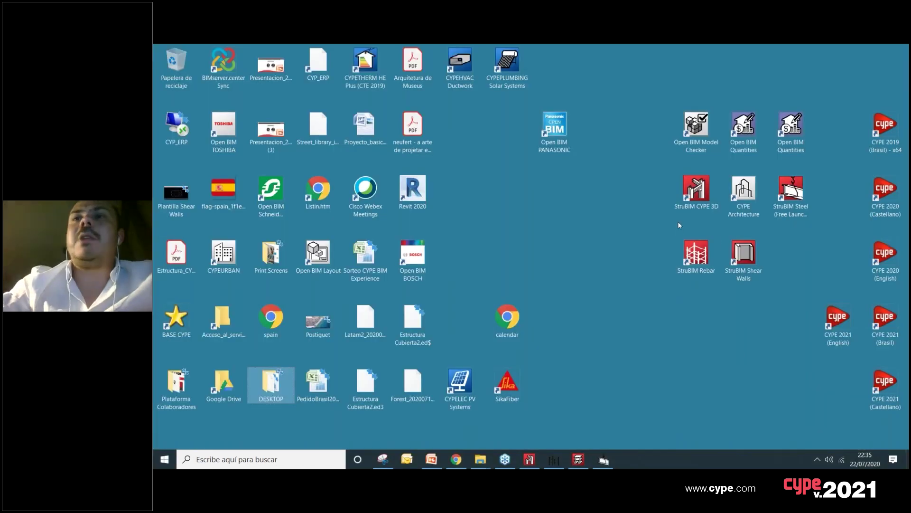
pyautogui.click(746, 192)
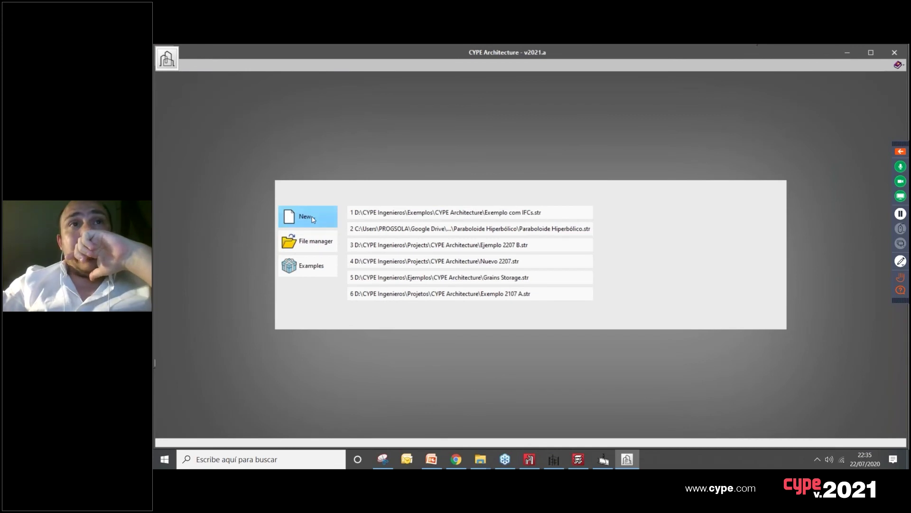
pyautogui.click(313, 219)
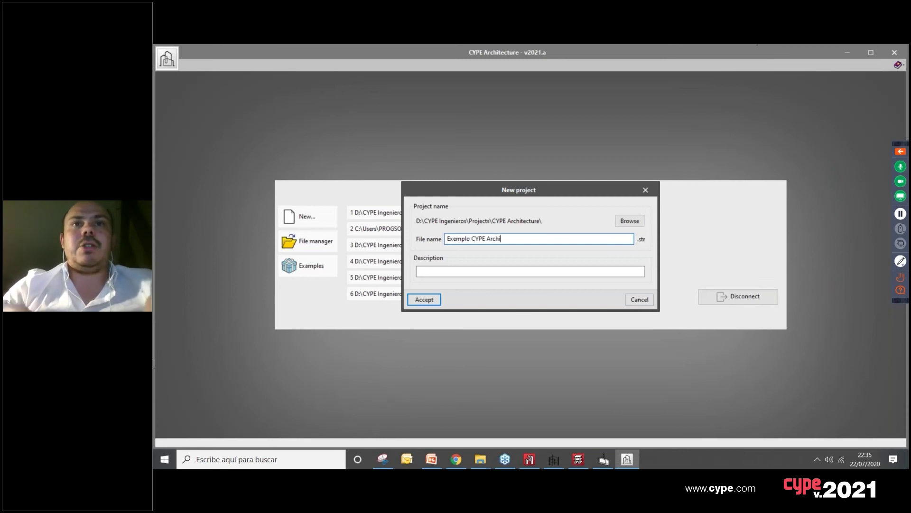
pyautogui.click(424, 299)
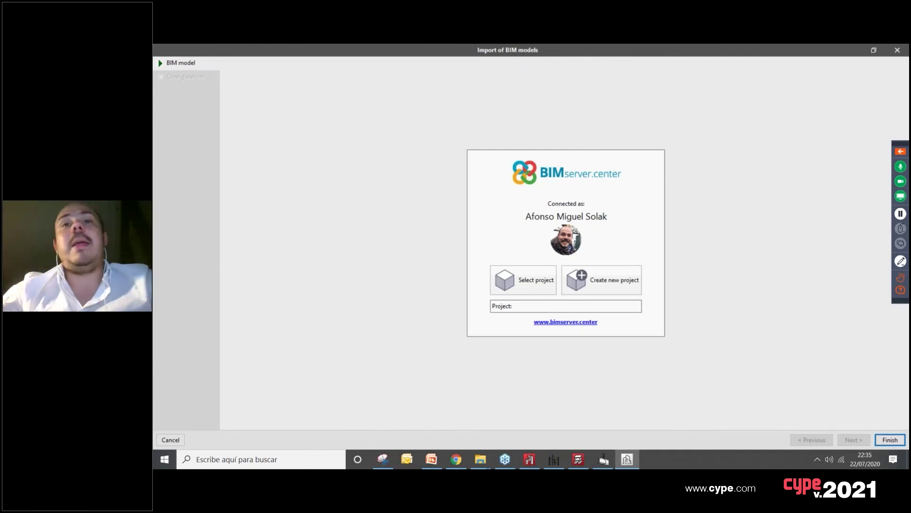
# Step: Create a BIMserver.center project named "Exemplo CYPE Architecture", choosing its type, view options and collaboration management, and finish the import
pyautogui.click(602, 279)
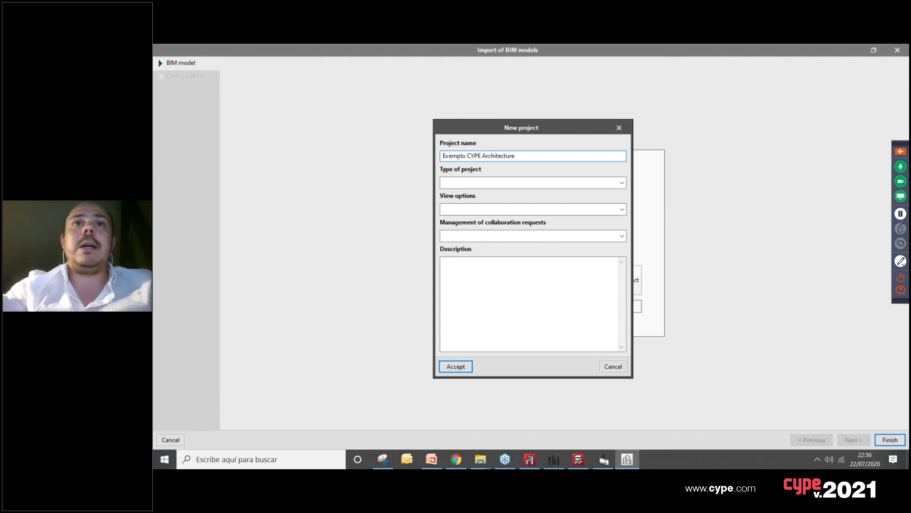
pyautogui.click(504, 185)
pyautogui.click(489, 210)
pyautogui.click(489, 210)
pyautogui.click(487, 238)
pyautogui.click(484, 236)
pyautogui.click(481, 267)
pyautogui.click(455, 367)
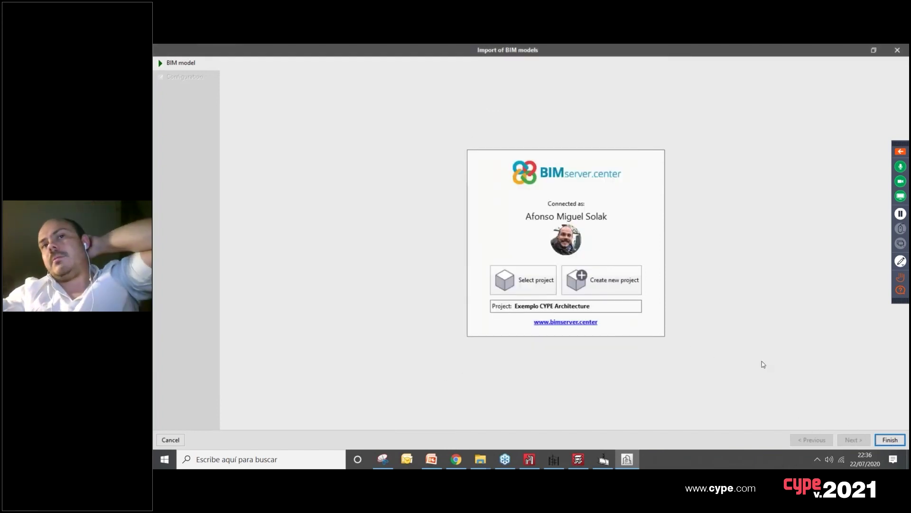
pyautogui.click(890, 440)
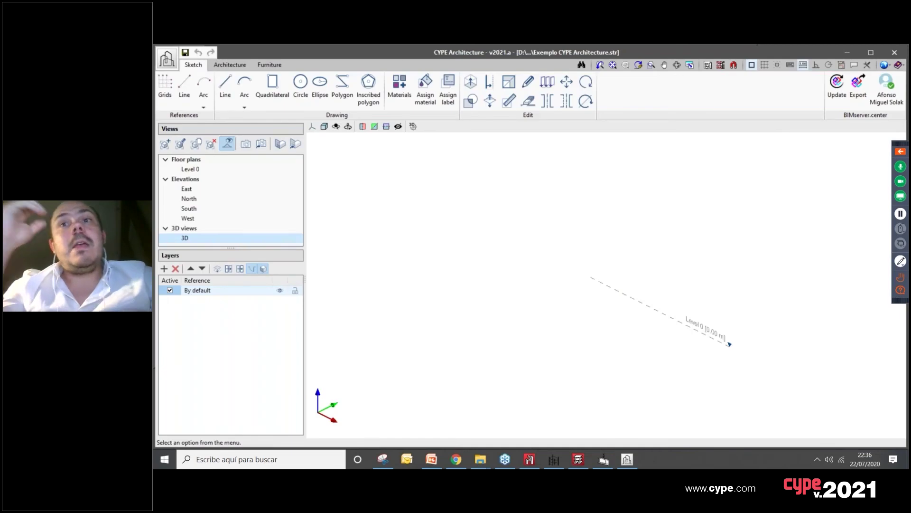
pyautogui.moveTo(733, 314); pyautogui.dragTo(657, 274, button='middle')
pyautogui.scroll(1, 657, 273)
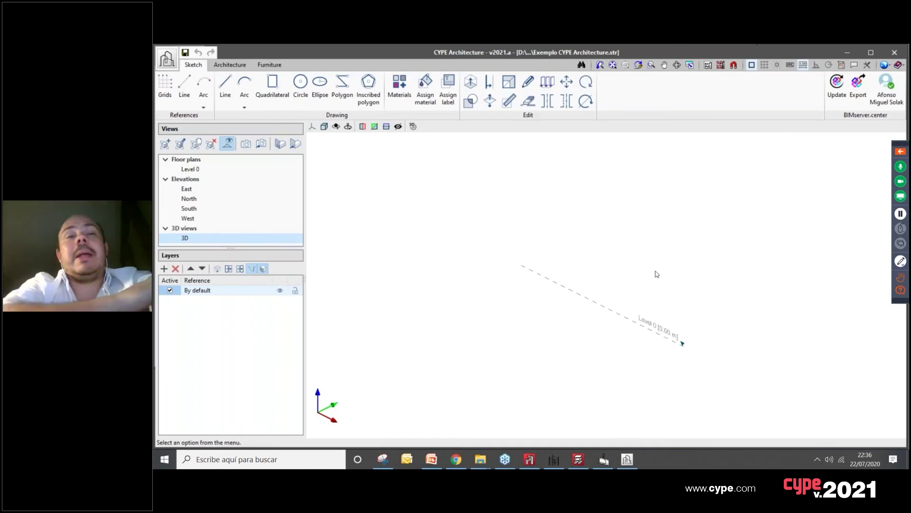
pyautogui.scroll(1, 614, 216)
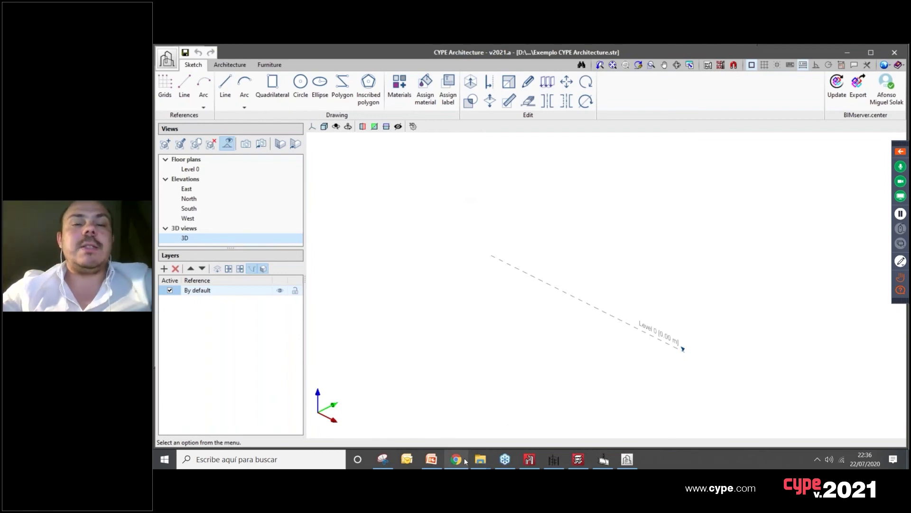
pyautogui.scroll(1, 557, 265)
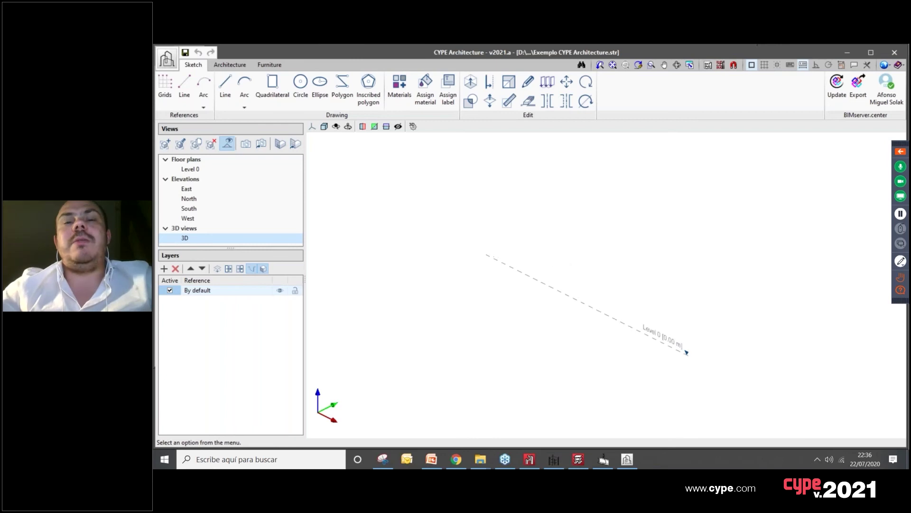
pyautogui.scroll(1, 565, 271)
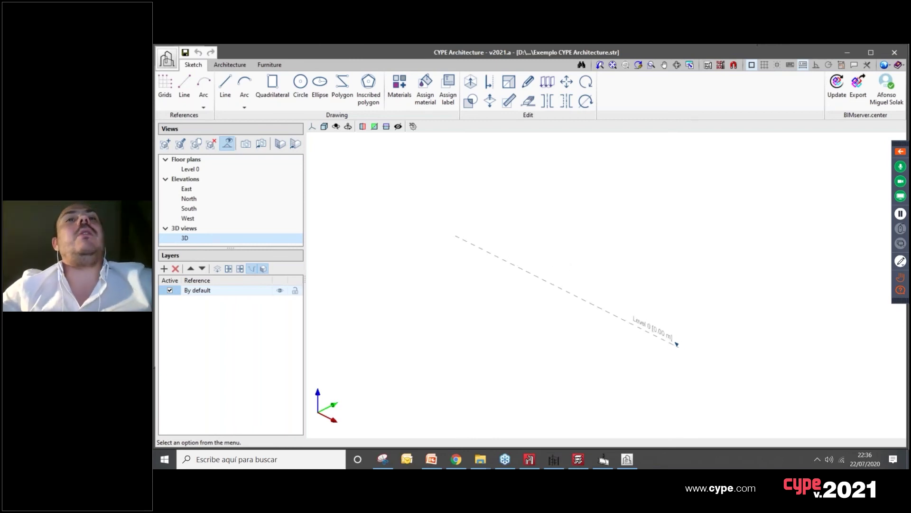
# Step: Draw a quadrilateral 20 m wide and 12 m high from its centre on Level 0, near the origin
pyautogui.click(264, 98)
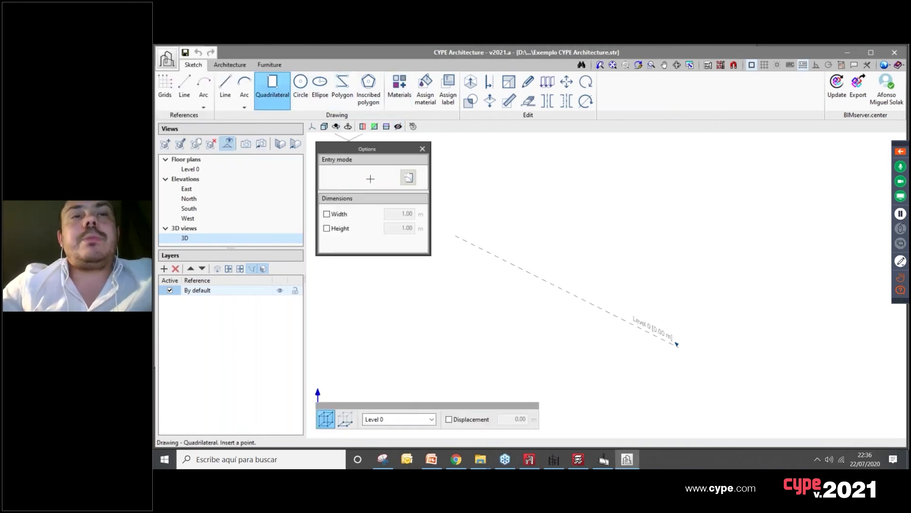
pyautogui.click(339, 214)
pyautogui.click(340, 228)
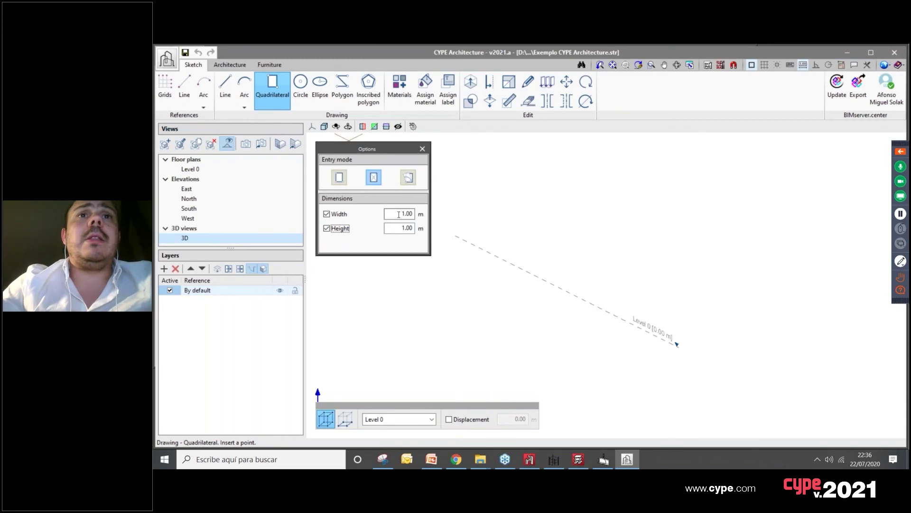
pyautogui.doubleClick(399, 214)
pyautogui.write('20')
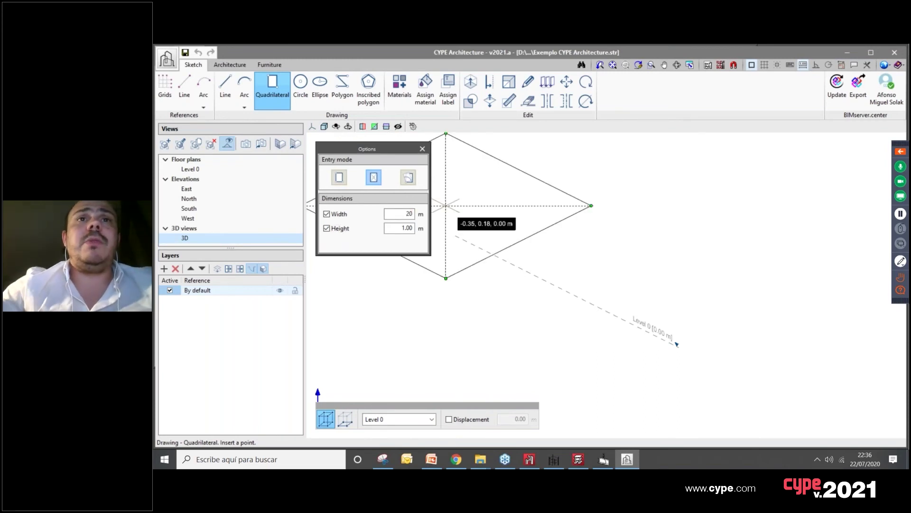
pyautogui.press('Tab')
pyautogui.write('12')
pyautogui.press('Tab')
pyautogui.scroll(-5, 633, 307)
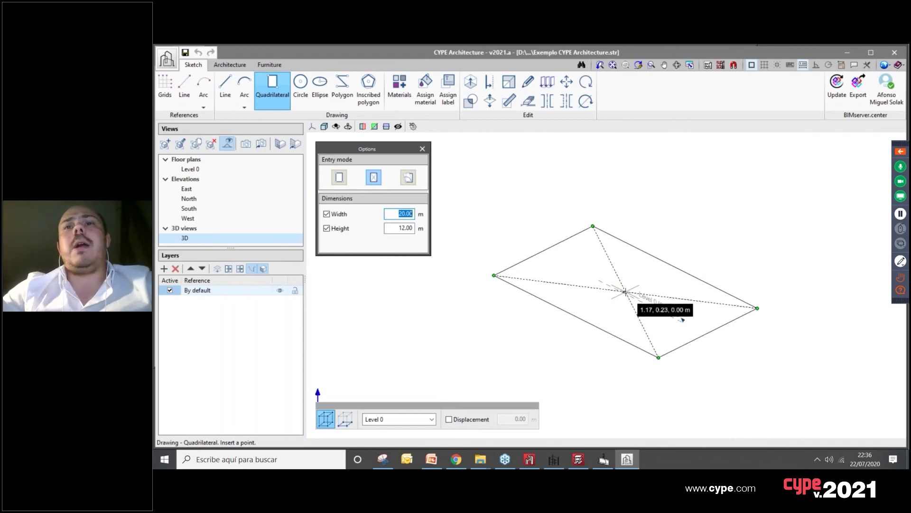
pyautogui.click(626, 292)
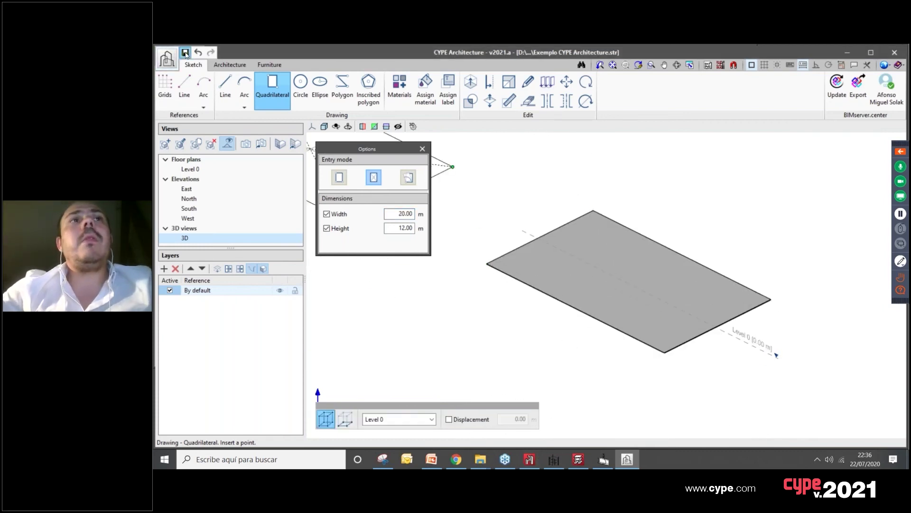
# Step: Extrude the rectangle upwards by 12 m to form a solid block
pyautogui.scroll(-2, 665, 309)
pyautogui.click(470, 81)
pyautogui.click(617, 283)
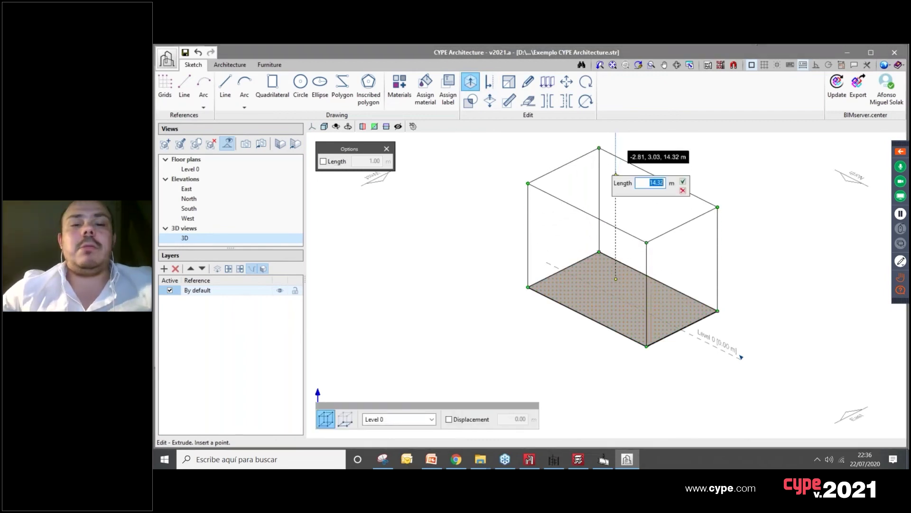
pyautogui.press('Return')
# Step: Offset the outline of the block's short end face inwards by about 2 m
pyautogui.moveTo(739, 356)
pyautogui.mouseDown(button='middle')
pyautogui.moveTo(655, 299)
pyautogui.moveTo(594, 277)
pyautogui.moveTo(500, 222)
pyautogui.moveTo(662, 299)
pyautogui.moveTo(663, 398)
pyautogui.moveTo(629, 330)
pyautogui.moveTo(638, 308)
pyautogui.moveTo(546, 199)
pyautogui.mouseUp(button='middle')
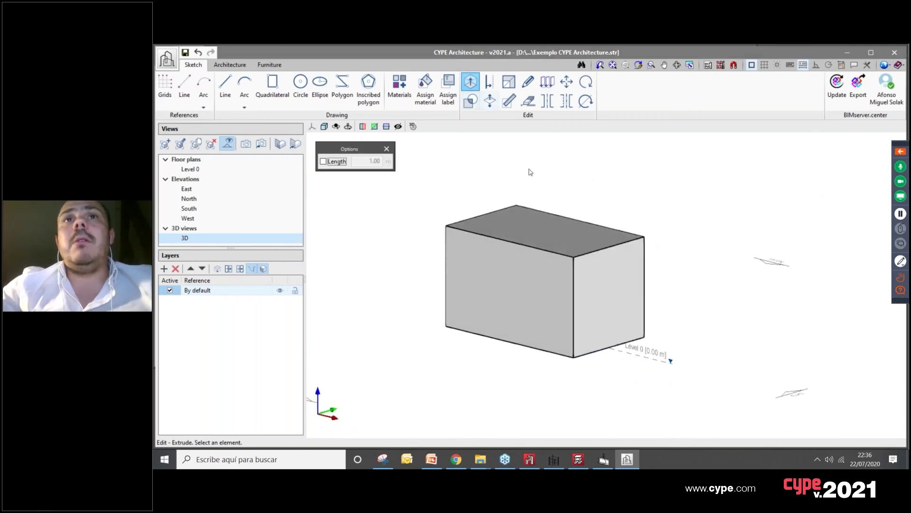
pyautogui.click(489, 82)
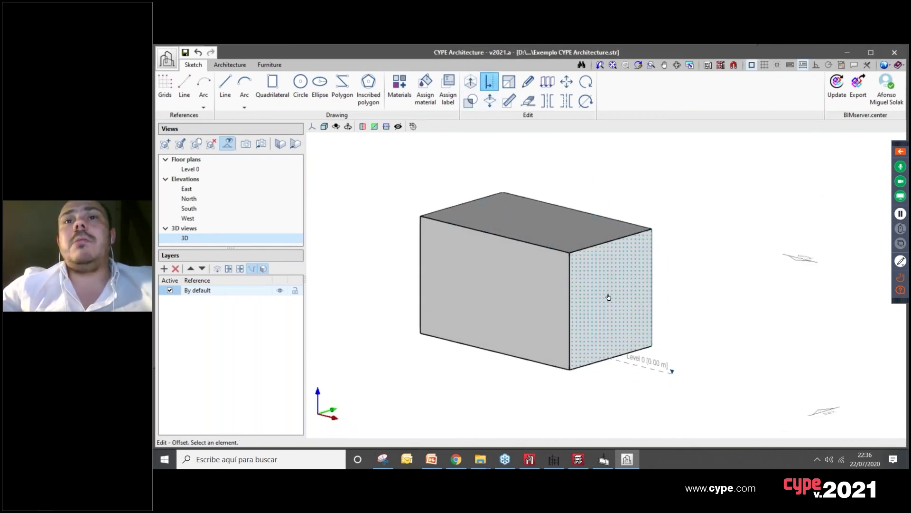
pyautogui.click(606, 297)
pyautogui.click(597, 285)
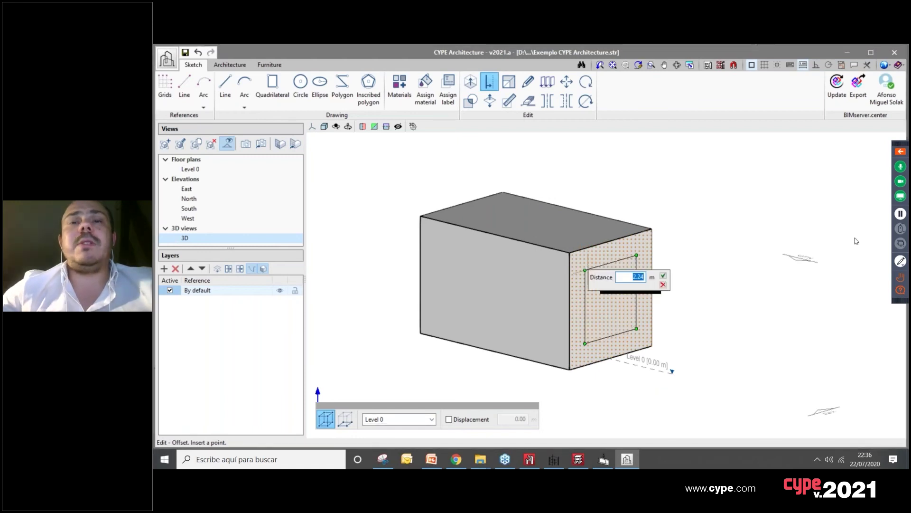
pyautogui.press('Return')
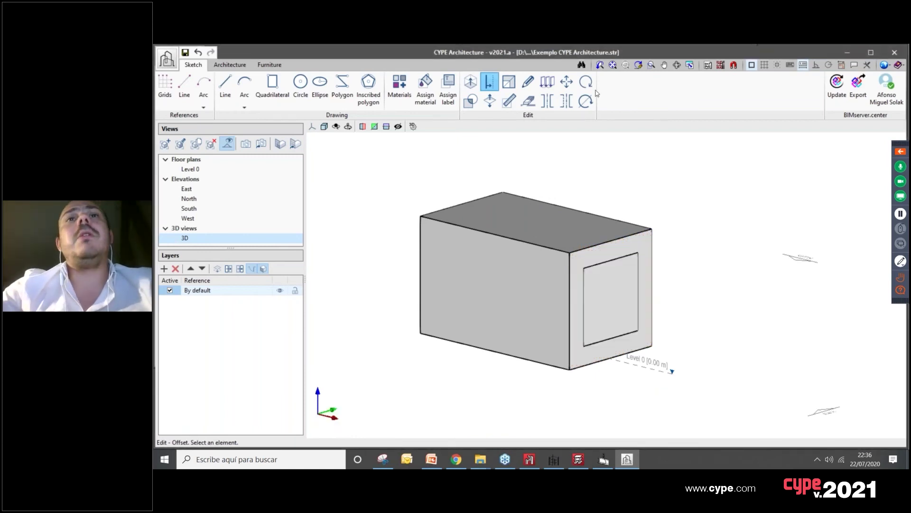
# Step: Extrude the inner rectangle of the end face outwards by 4 m
pyautogui.click(470, 82)
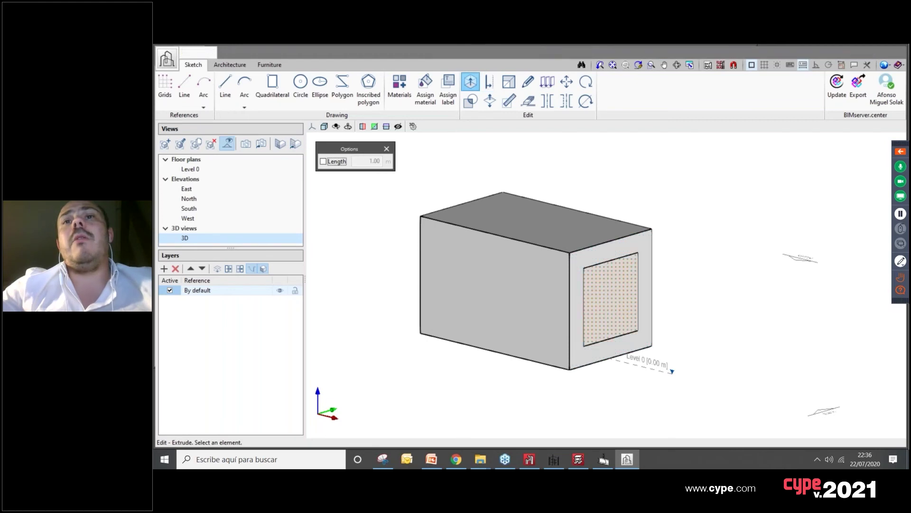
pyautogui.click(608, 280)
pyautogui.write('1')
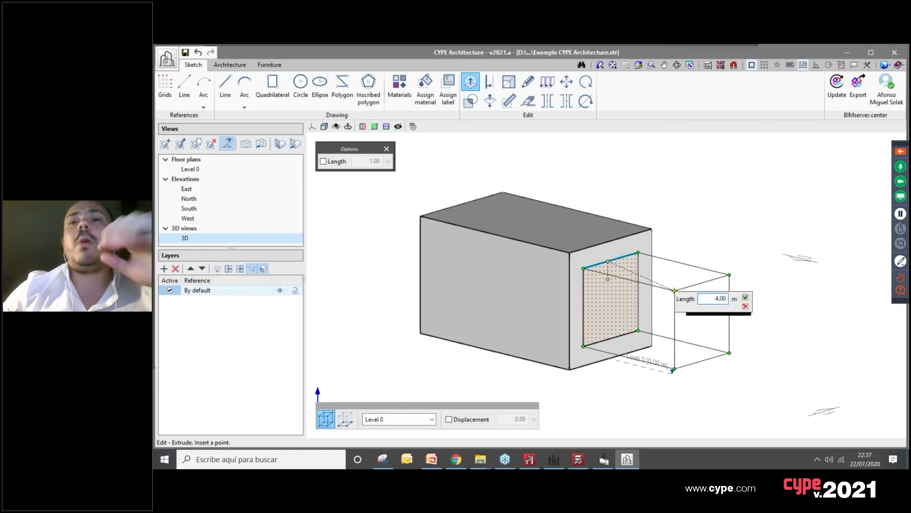
pyautogui.press('Return')
# Step: Draw a 32-sided circle with a radius of about 5 m around the middle of the block's top face
pyautogui.scroll(-5, 712, 299)
pyautogui.moveTo(740, 304); pyautogui.dragTo(702, 375, button='middle')
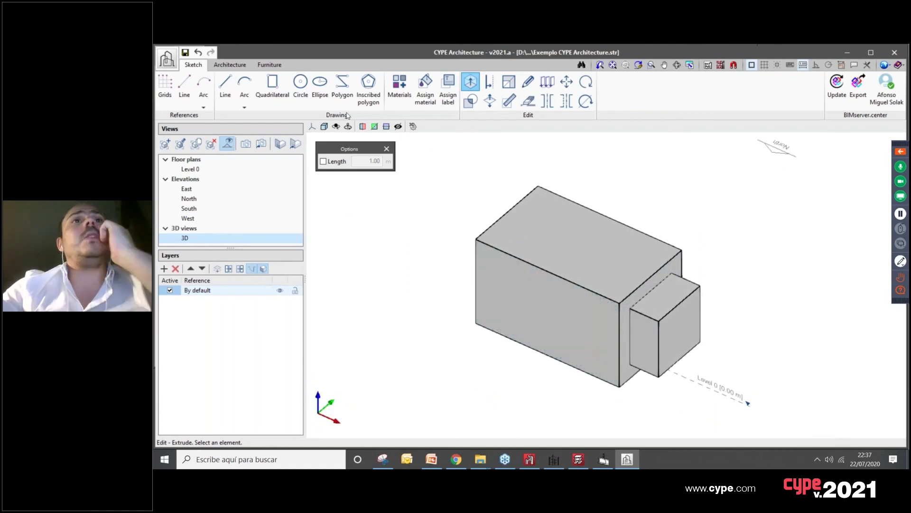
pyautogui.click(301, 88)
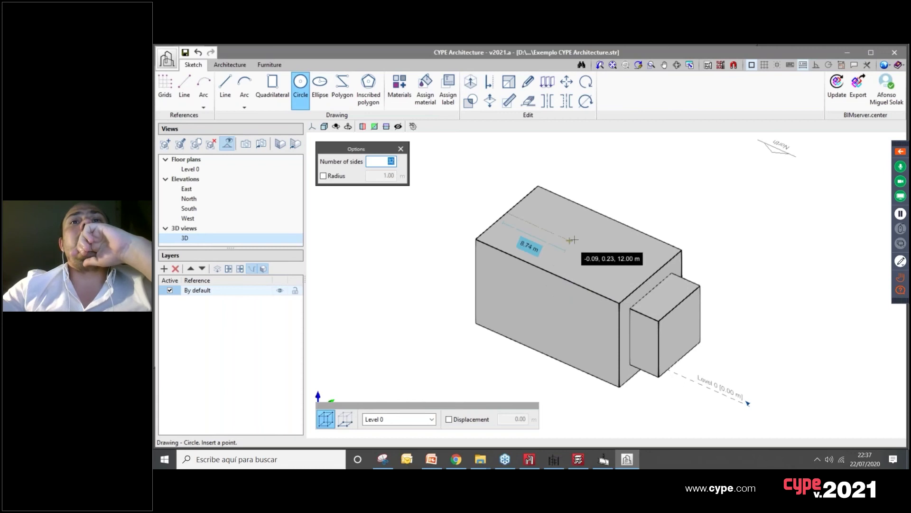
pyautogui.click(579, 244)
pyautogui.click(540, 235)
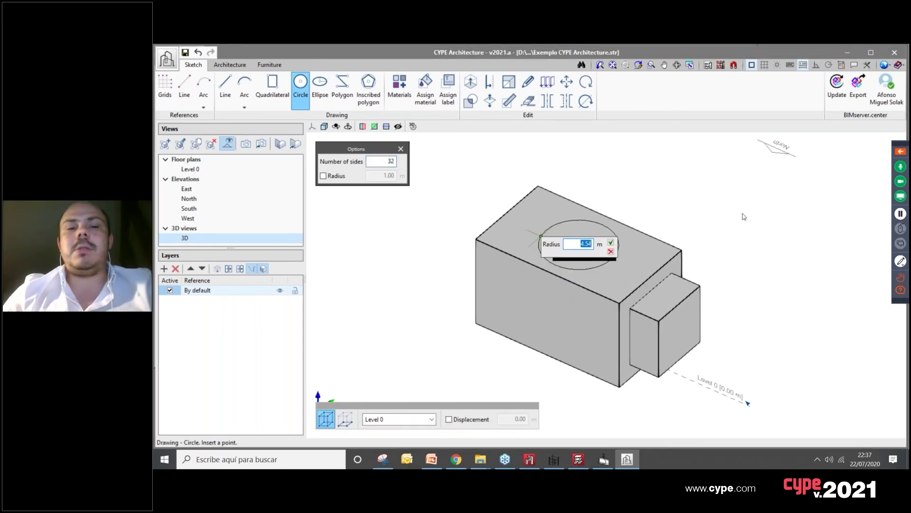
pyautogui.press('Return')
# Step: Extrude the circle on the block's top face upwards by 4 m
pyautogui.moveTo(508, 304); pyautogui.dragTo(432, 204, button='middle')
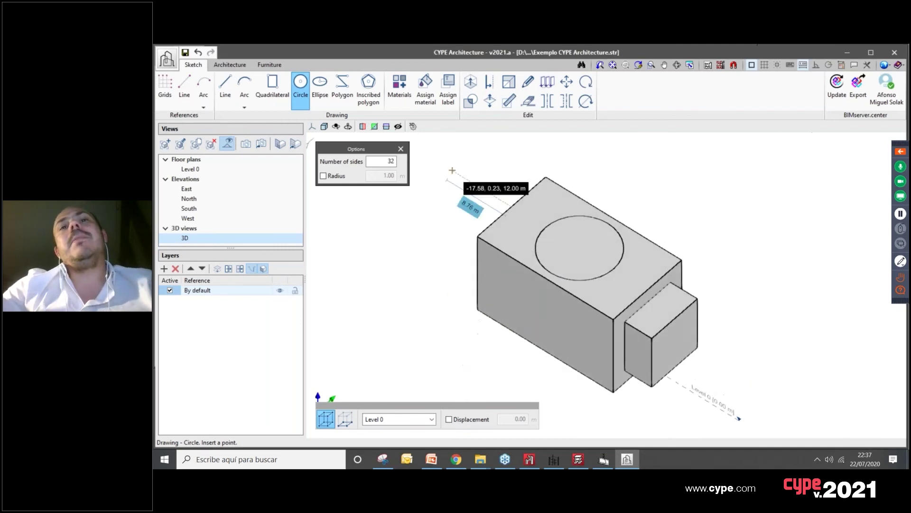
pyautogui.click(471, 83)
pyautogui.click(585, 244)
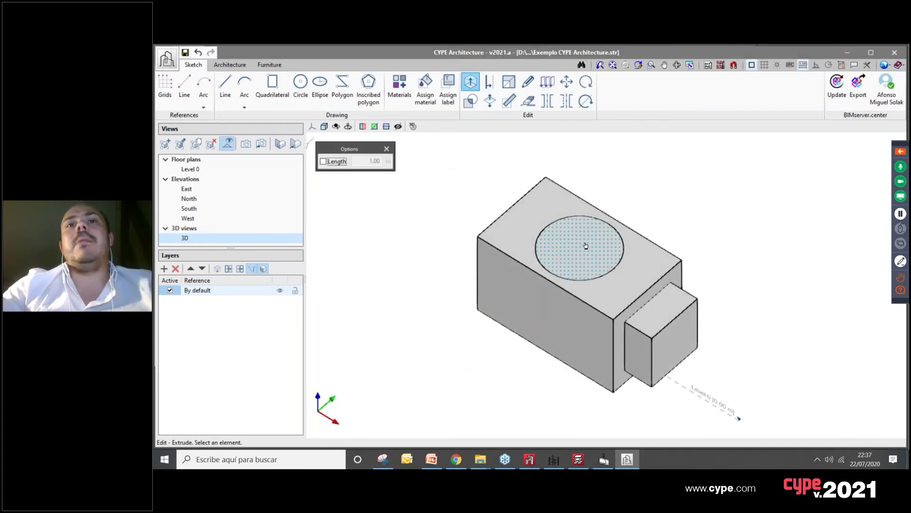
pyautogui.click(584, 169)
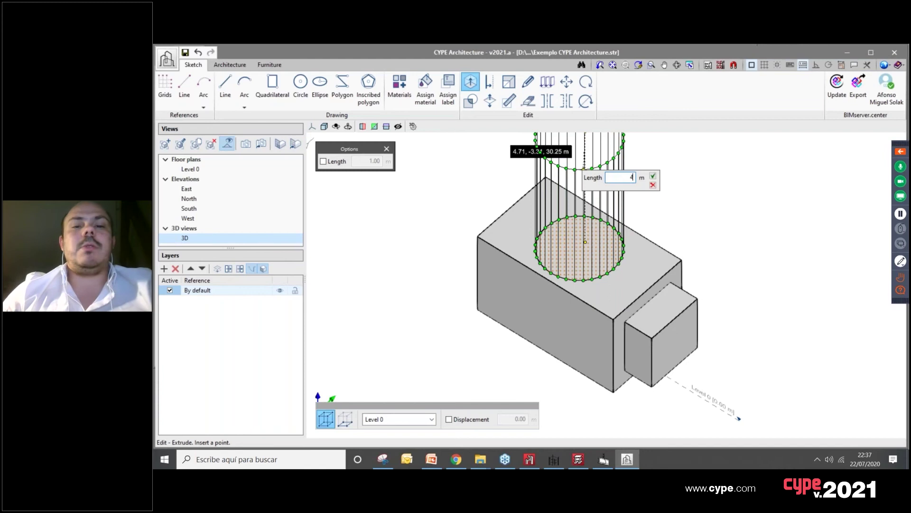
pyautogui.write('4')
pyautogui.press('Return')
# Step: Examine the block with its top cylinder and end projection from the long side
pyautogui.moveTo(725, 264); pyautogui.dragTo(546, 266, button='middle')
pyautogui.scroll(-3, 665, 345)
pyautogui.scroll(5, 568, 338)
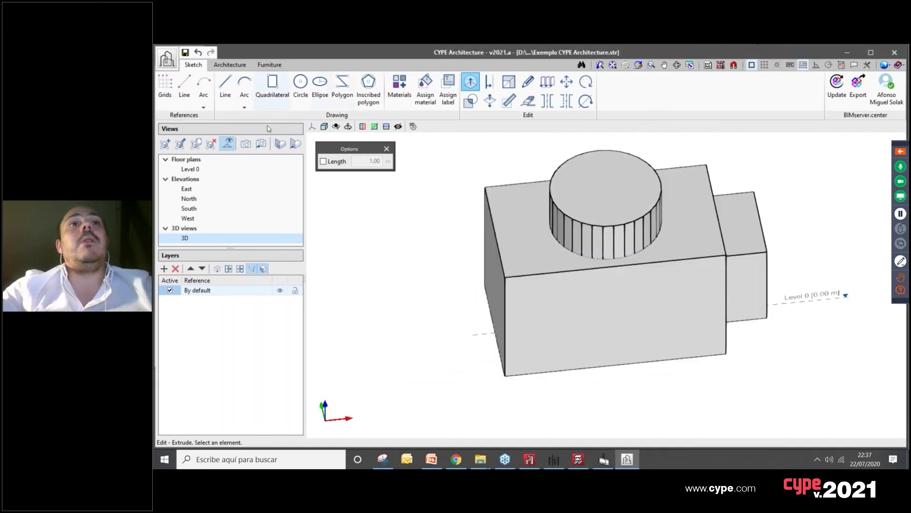
pyautogui.scroll(-1, 574, 199)
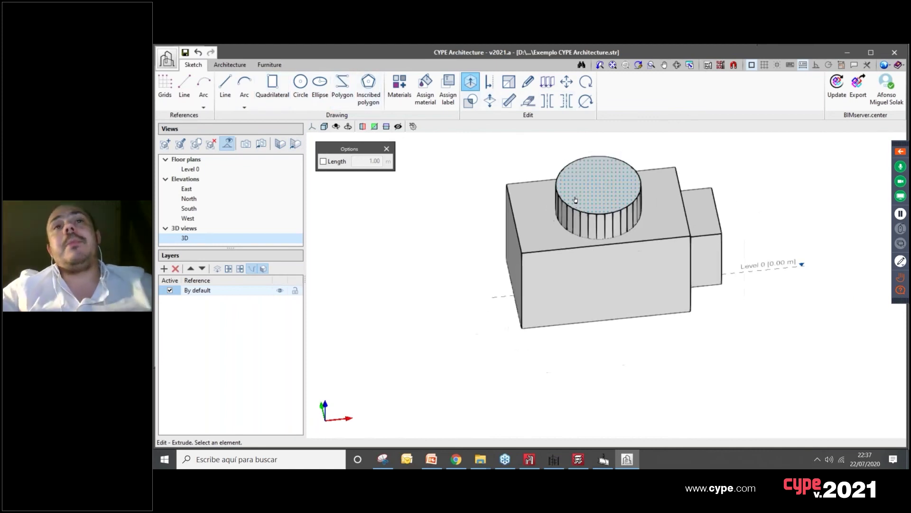
pyautogui.scroll(-1, 548, 272)
pyautogui.moveTo(547, 273); pyautogui.dragTo(546, 300, button='middle')
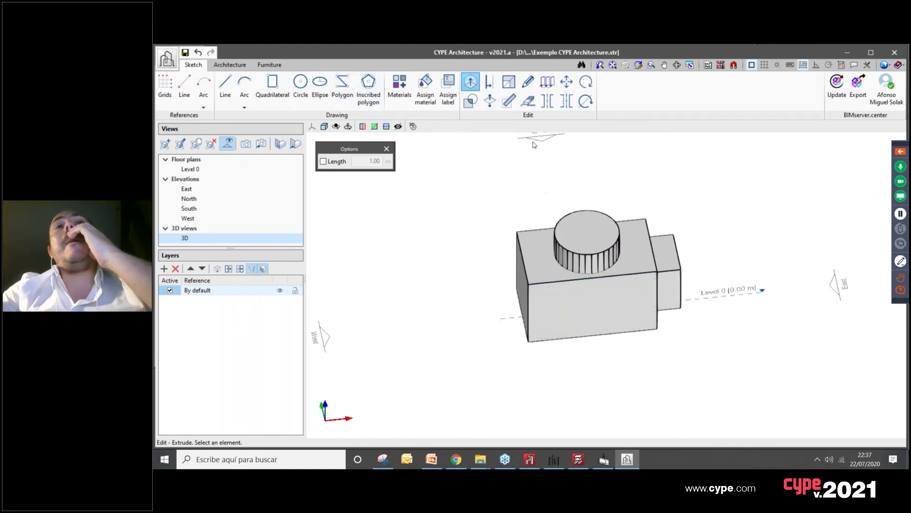
pyautogui.click(490, 101)
pyautogui.moveTo(603, 327); pyautogui.dragTo(658, 373, button='middle')
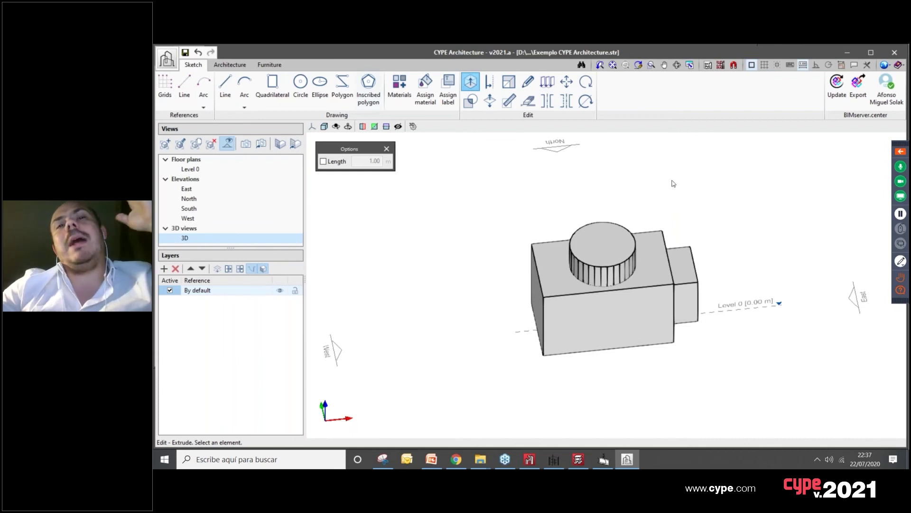
pyautogui.scroll(2, 683, 264)
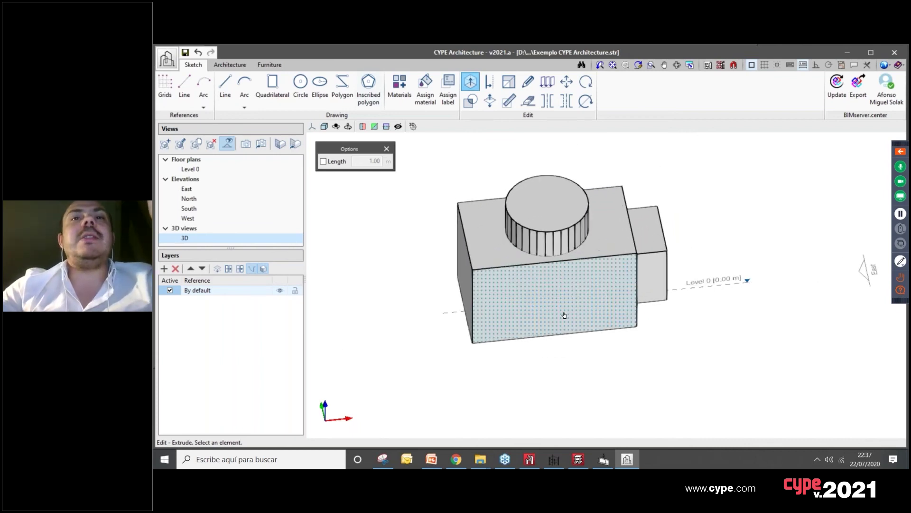
pyautogui.scroll(3, 605, 305)
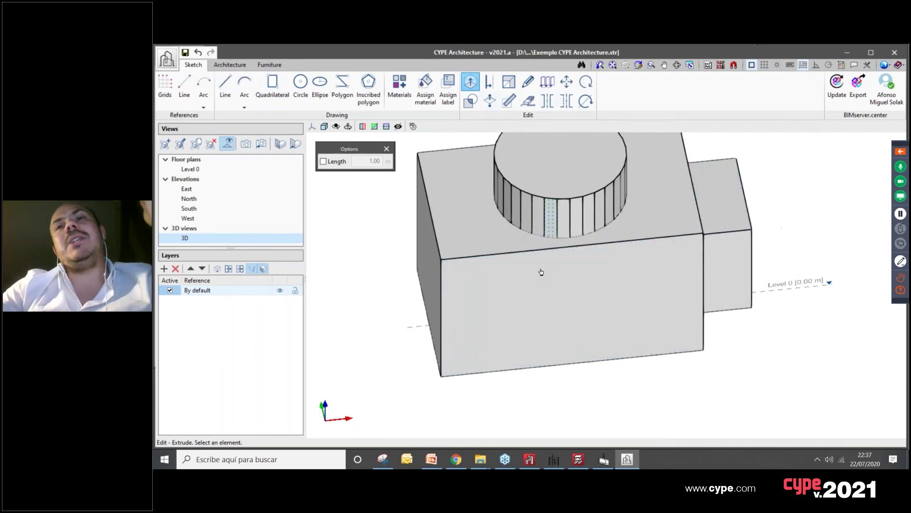
pyautogui.scroll(-1, 599, 261)
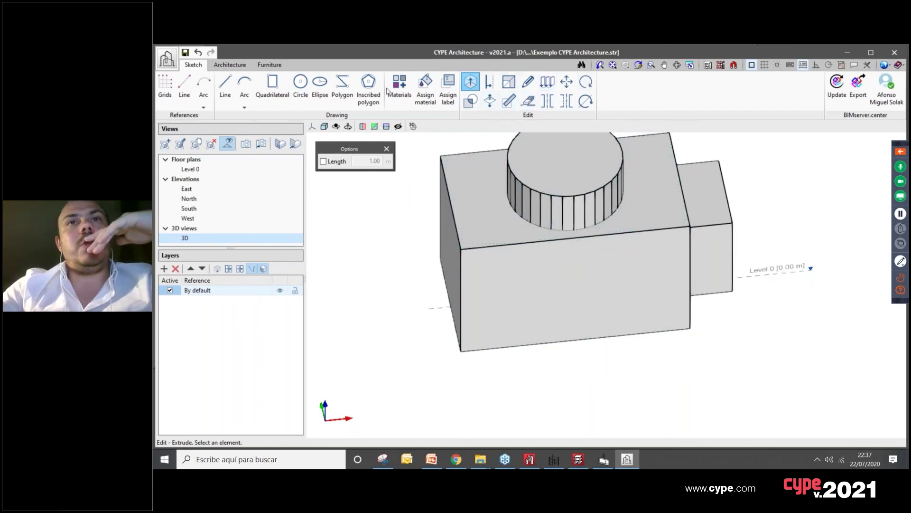
pyautogui.click(225, 87)
pyautogui.scroll(3, 478, 354)
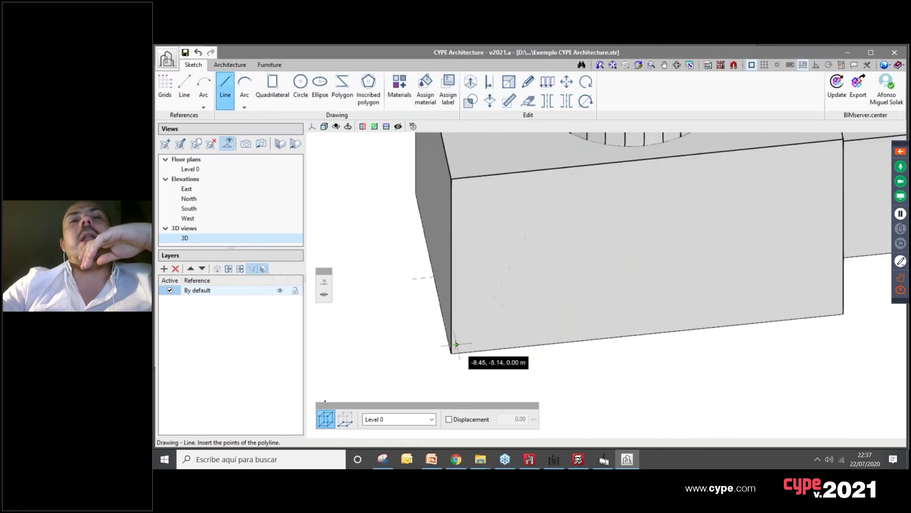
pyautogui.scroll(-1, 461, 349)
pyautogui.scroll(2, 466, 337)
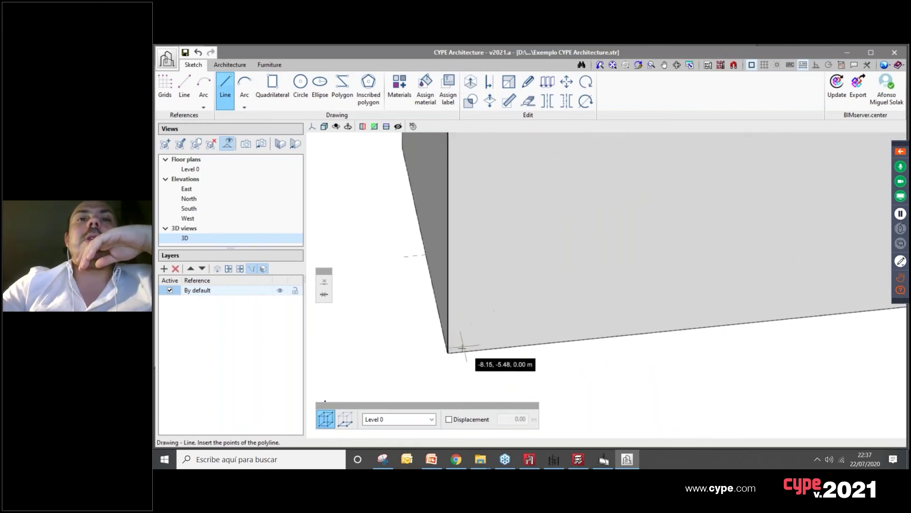
pyautogui.scroll(-2, 456, 348)
pyautogui.scroll(2, 475, 204)
# Step: Copy the vertical corner edge of the block's long front face 0.10 m along the base edge, with orthogonal mode on
pyautogui.click(548, 81)
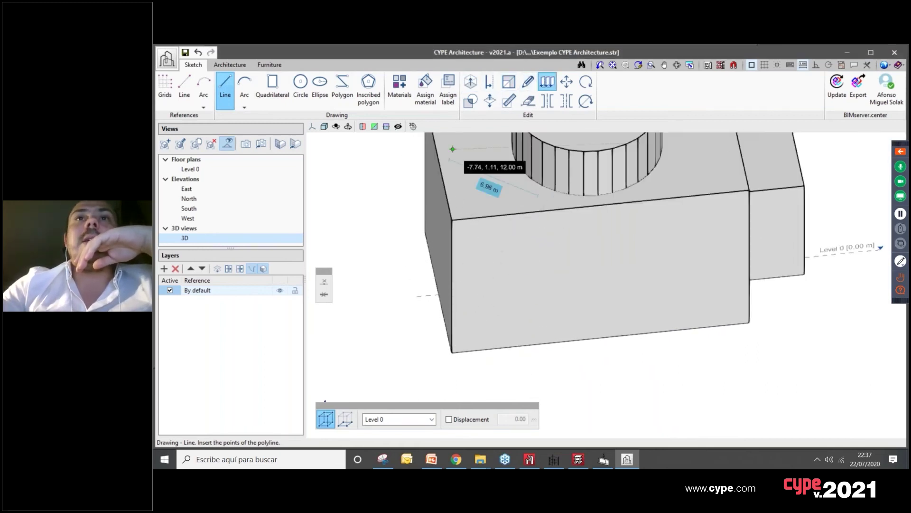
pyautogui.scroll(3, 451, 347)
pyautogui.click(449, 332)
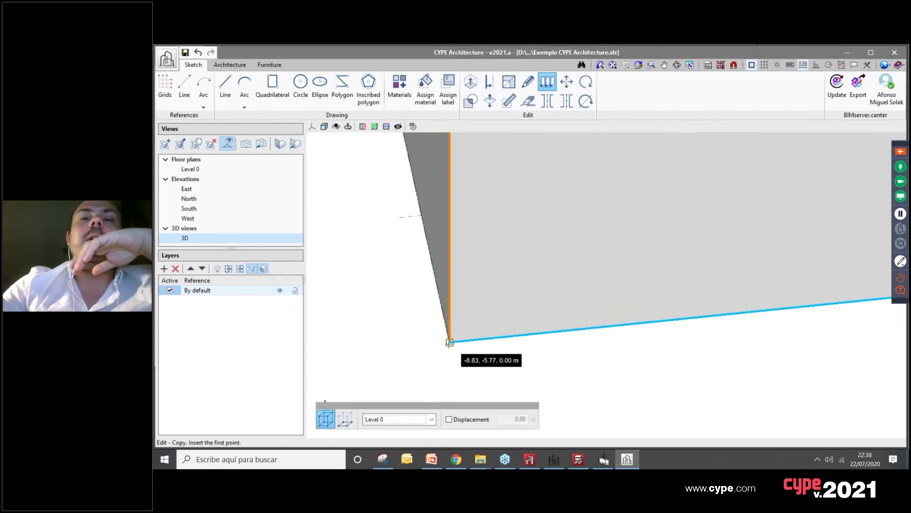
pyautogui.click(450, 343)
pyautogui.click(803, 65)
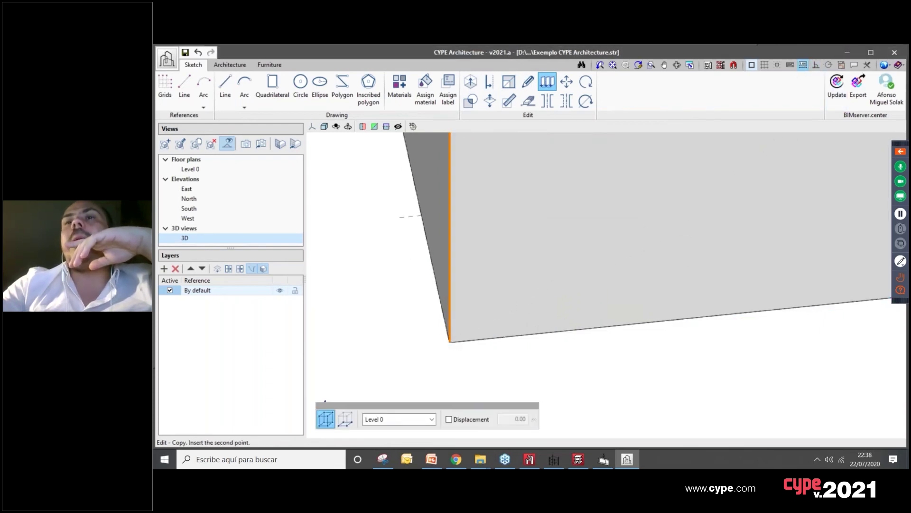
pyautogui.scroll(-2, 483, 340)
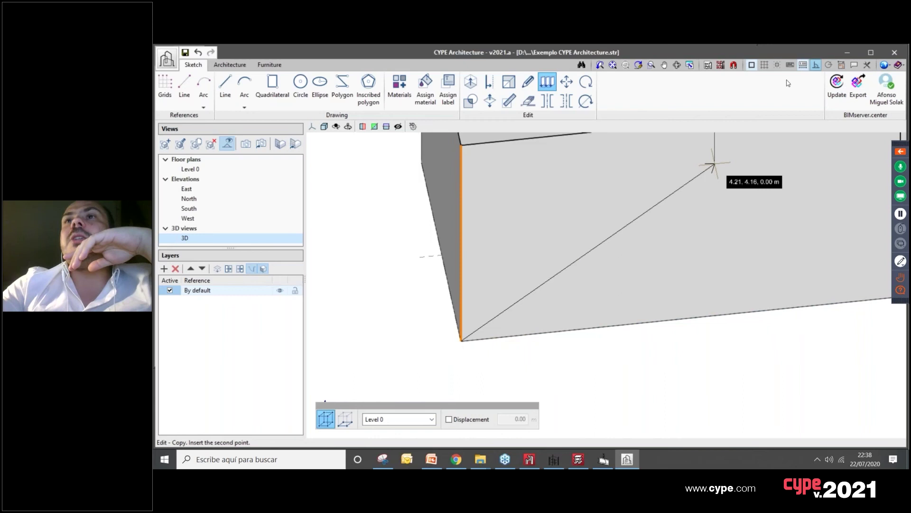
pyautogui.moveTo(485, 337)
pyautogui.write('0.10')
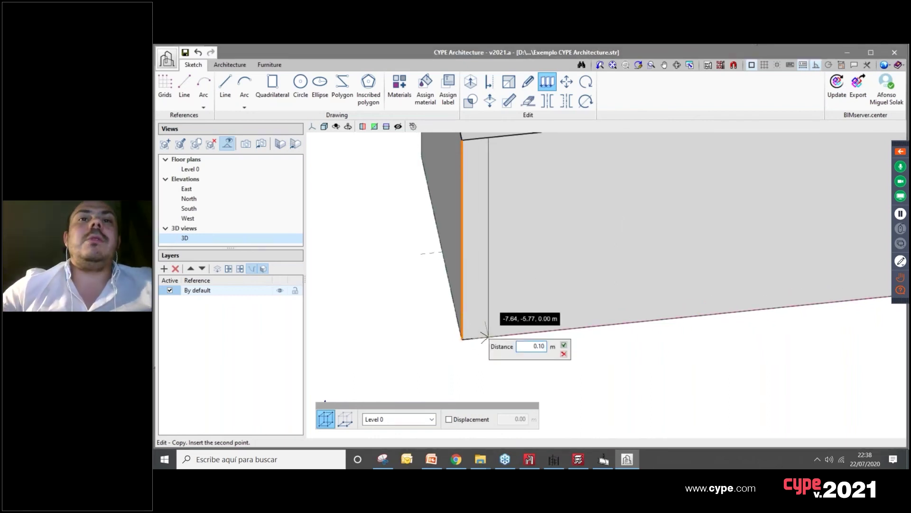
pyautogui.press('Return')
pyautogui.scroll(1, 484, 335)
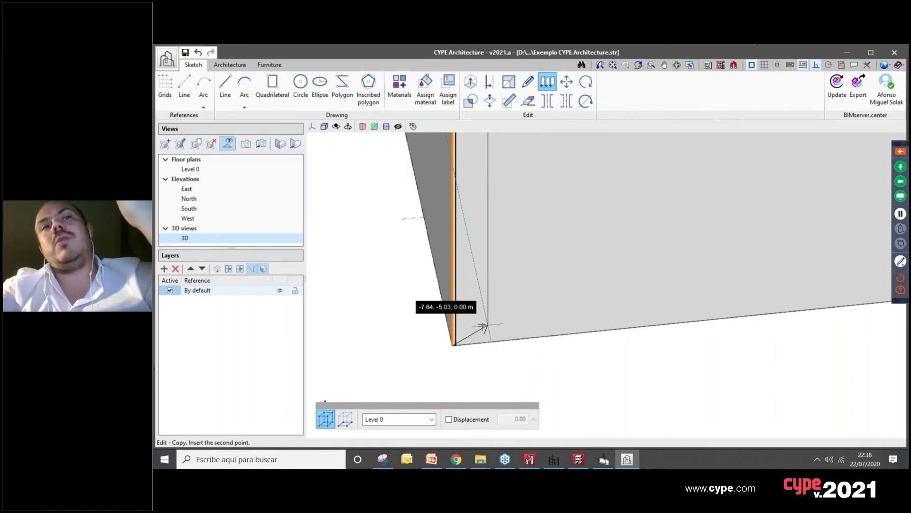
pyautogui.press('Escape')
pyautogui.scroll(-5, 483, 333)
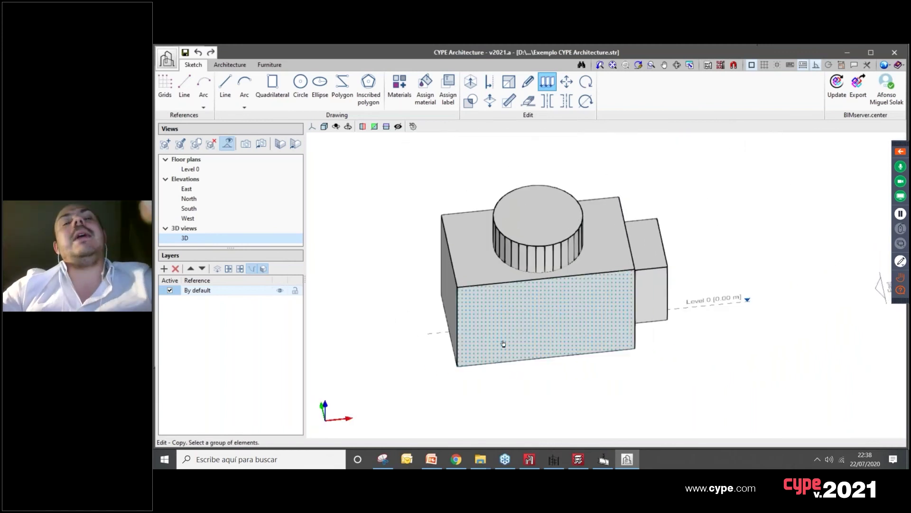
# Step: Delete the block's two long side faces, plain end face and base face, and undo the deletions
pyautogui.moveTo(534, 330); pyautogui.dragTo(620, 315, button='middle')
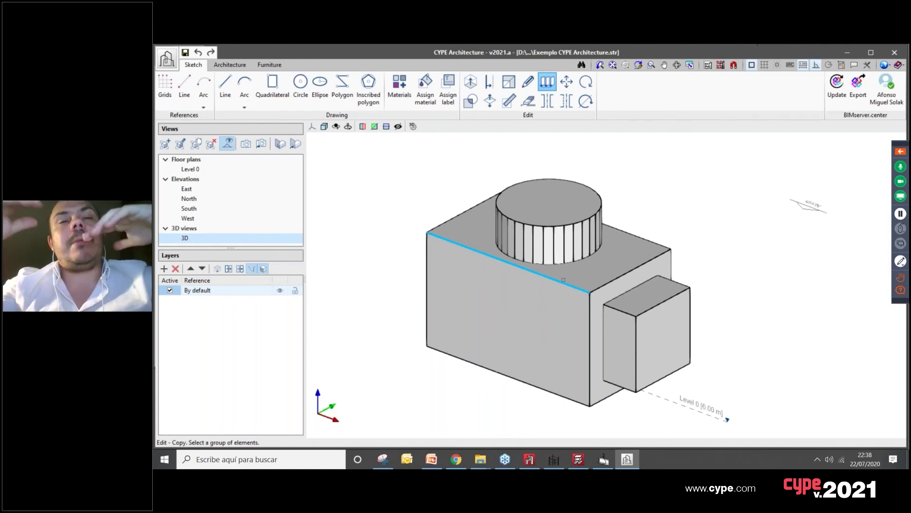
pyautogui.click(528, 102)
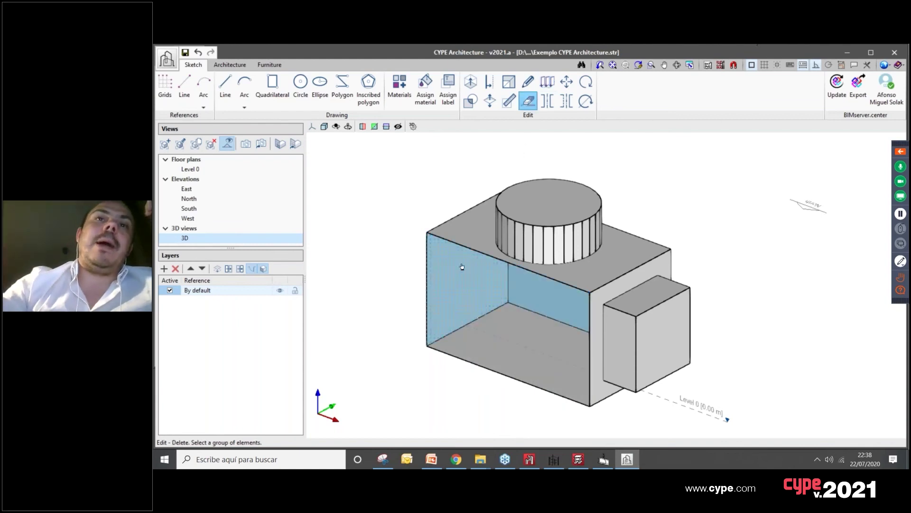
pyautogui.click(499, 320)
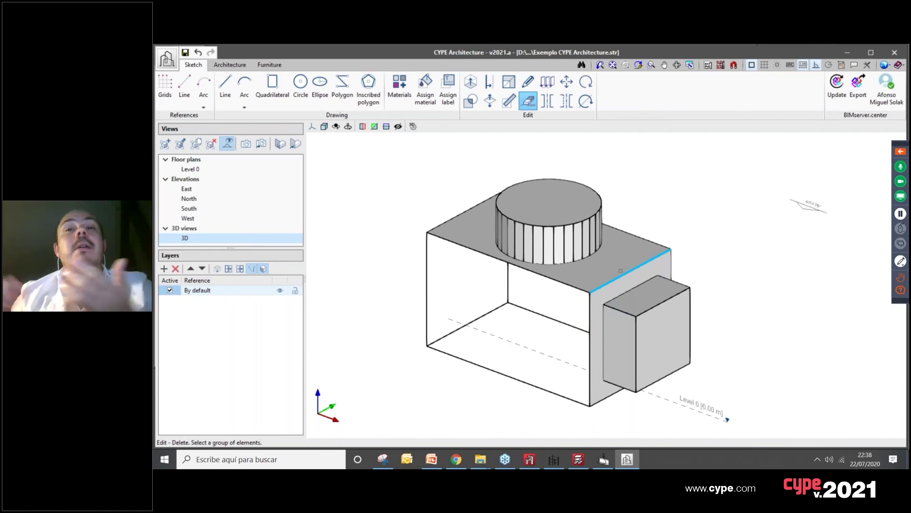
pyautogui.hotkey('ctrl', 'z')
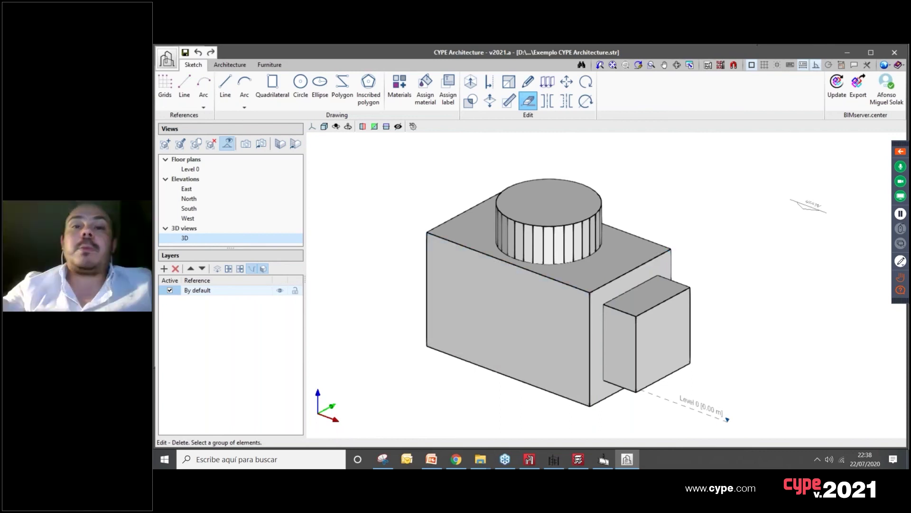
pyautogui.scroll(-1, 500, 382)
pyautogui.moveTo(508, 378); pyautogui.dragTo(667, 310, button='middle')
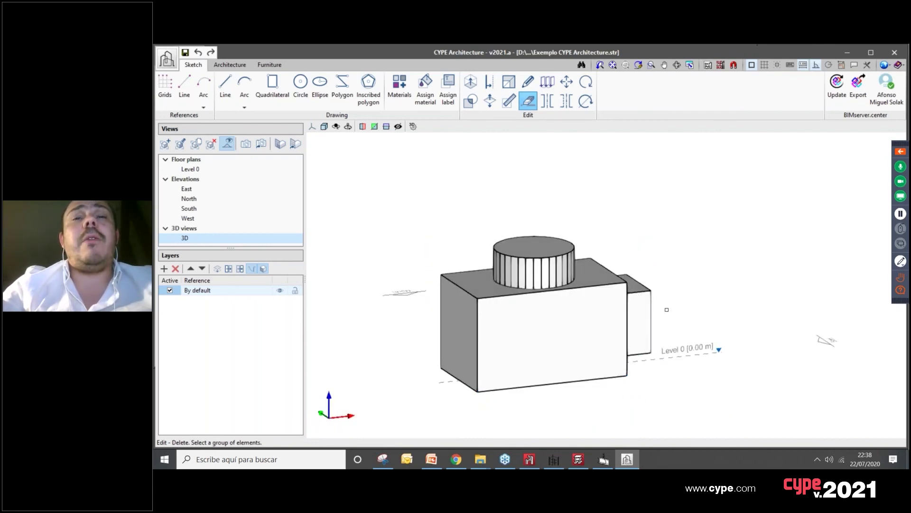
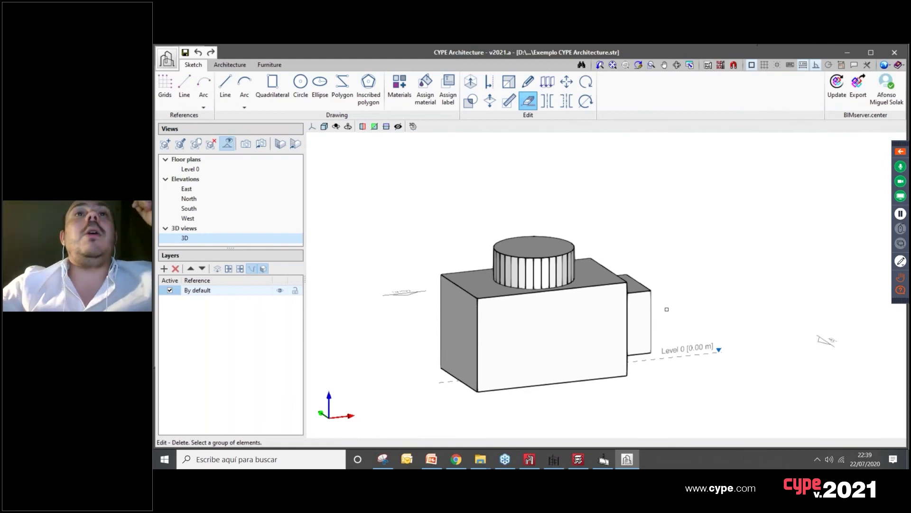
# Step: Add a new material named "Material 1 - Sup Verticais" to the materials list
pyautogui.click(399, 85)
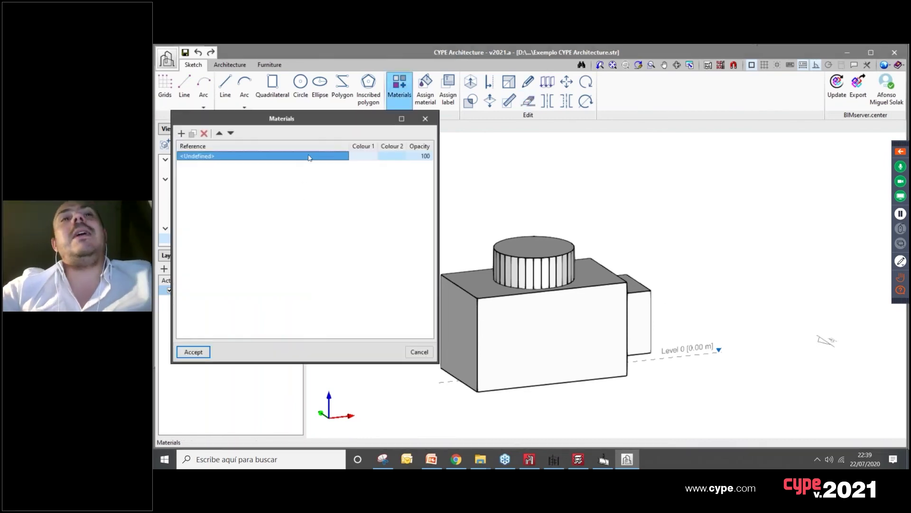
pyautogui.moveTo(346, 112); pyautogui.dragTo(369, 102)
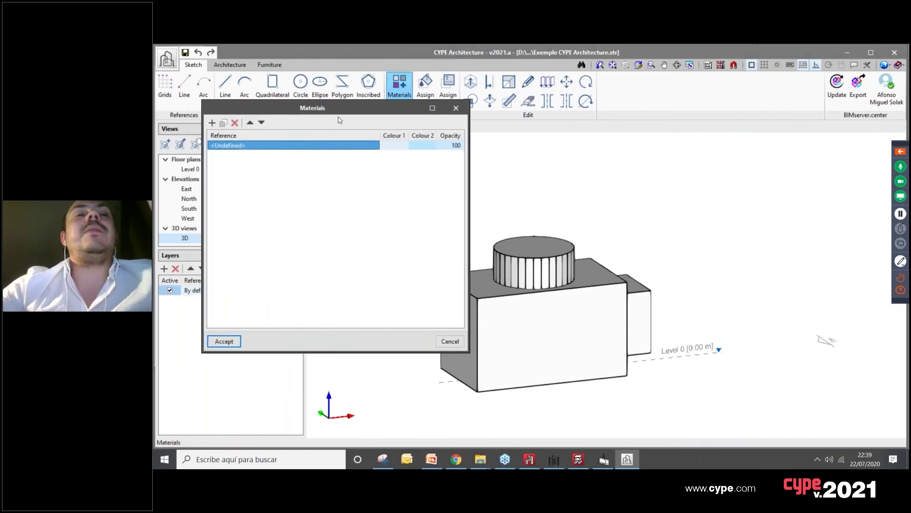
pyautogui.click(212, 122)
pyautogui.click(252, 155)
pyautogui.press('BackSpace')
pyautogui.press('BackSpace')
pyautogui.press('BackSpace')
pyautogui.press('BackSpace')
pyautogui.press('BackSpace')
pyautogui.press('BackSpace')
pyautogui.press('BackSpace')
pyautogui.press('BackSpace')
pyautogui.press('BackSpace')
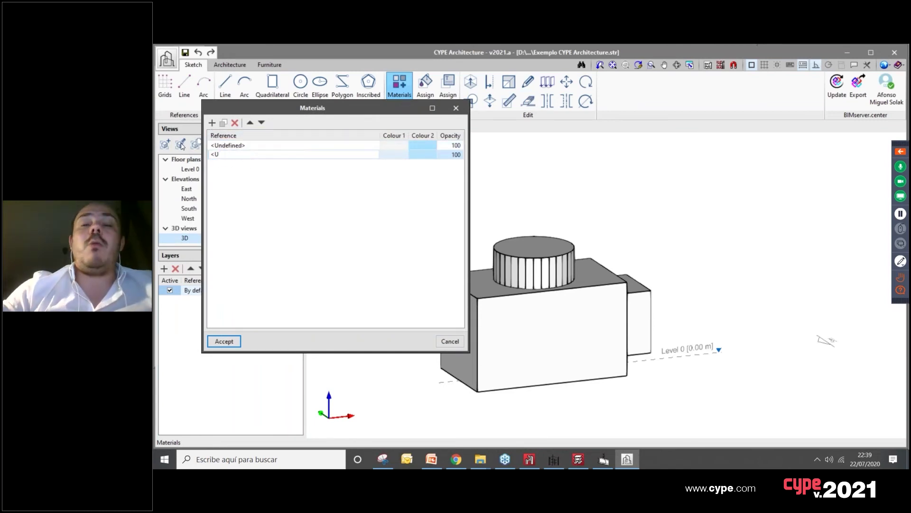
pyautogui.write('Material 1 - Sup Verticais')
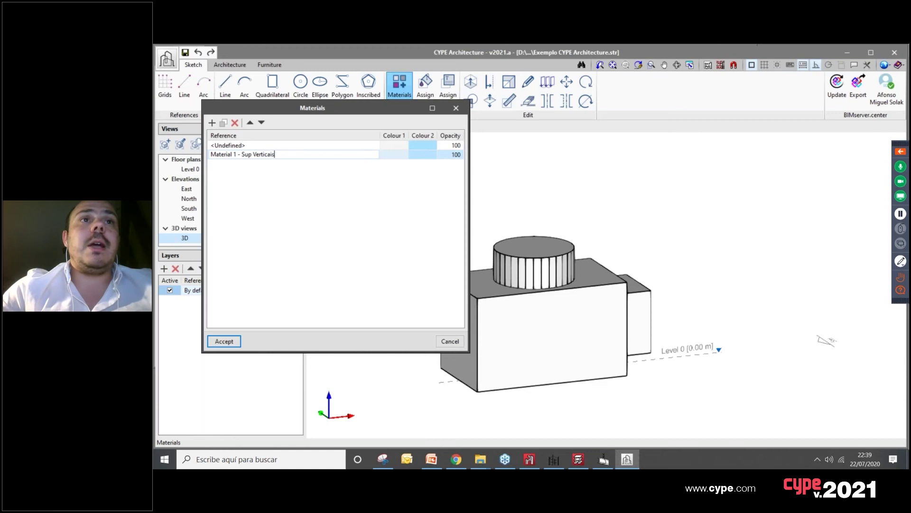
pyautogui.press('Return')
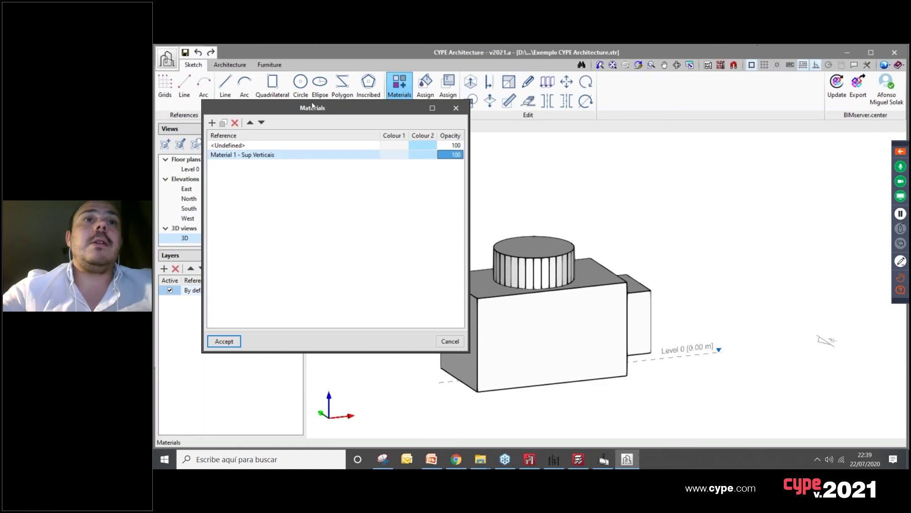
# Step: Set Colour 1 of "Material 1 - Sup Verticais" to bright green and Colour 2 to cyan
pyautogui.click(392, 154)
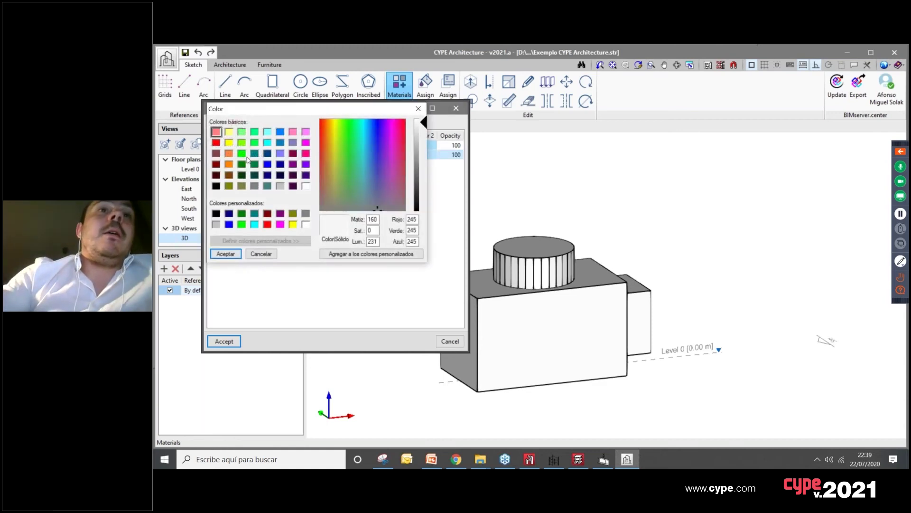
pyautogui.click(241, 153)
pyautogui.click(226, 253)
pyautogui.click(418, 156)
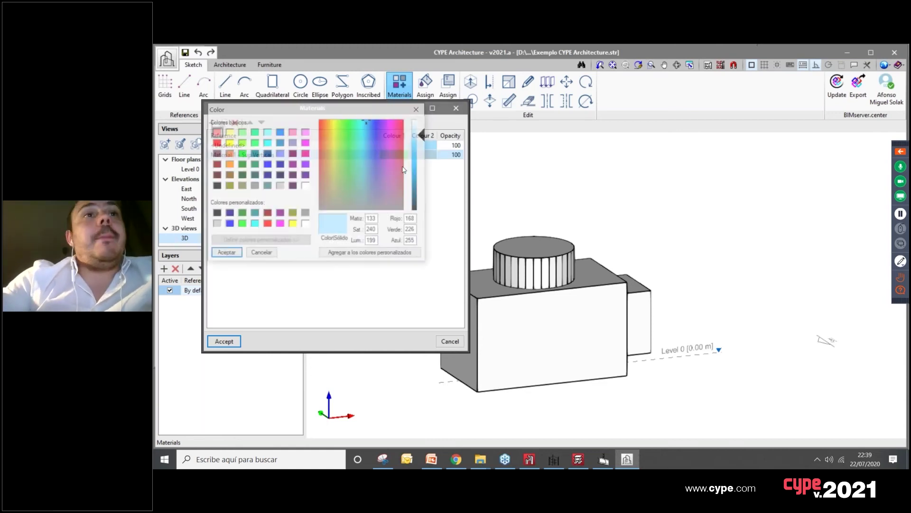
pyautogui.click(268, 143)
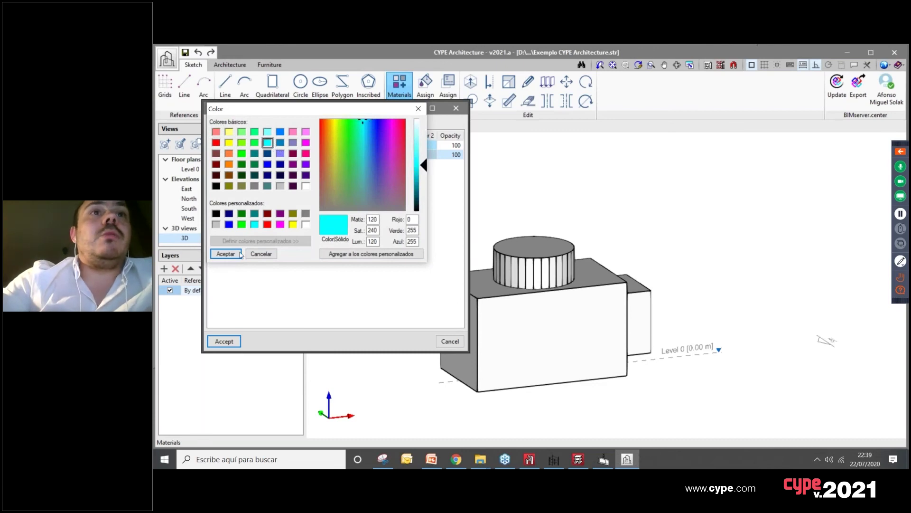
pyautogui.click(225, 254)
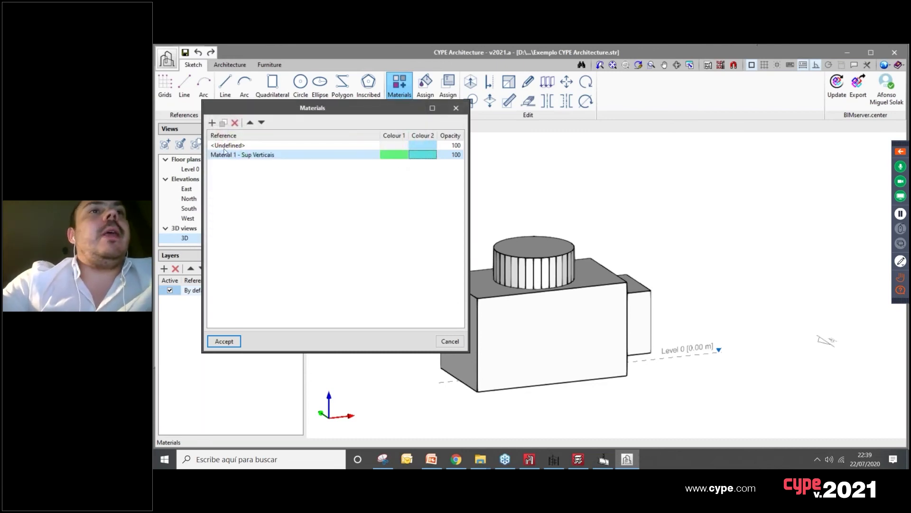
# Step: Copy "Material 1 - Sup Verticais" in the materials list and rename the copy "Material 2 - Sup Horizontais"
pyautogui.click(224, 123)
pyautogui.click(239, 165)
pyautogui.click(236, 165)
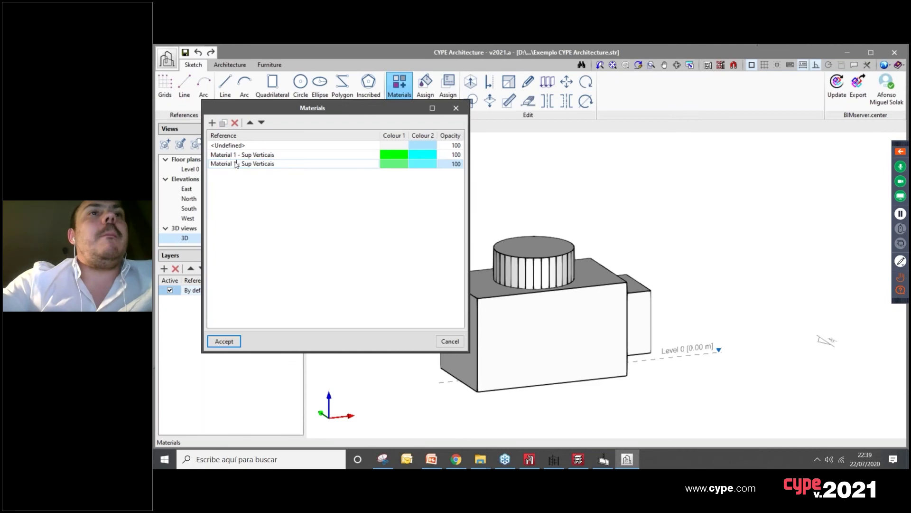
pyautogui.write('2')
pyautogui.moveTo(253, 164); pyautogui.dragTo(388, 164)
pyautogui.write('Ho')
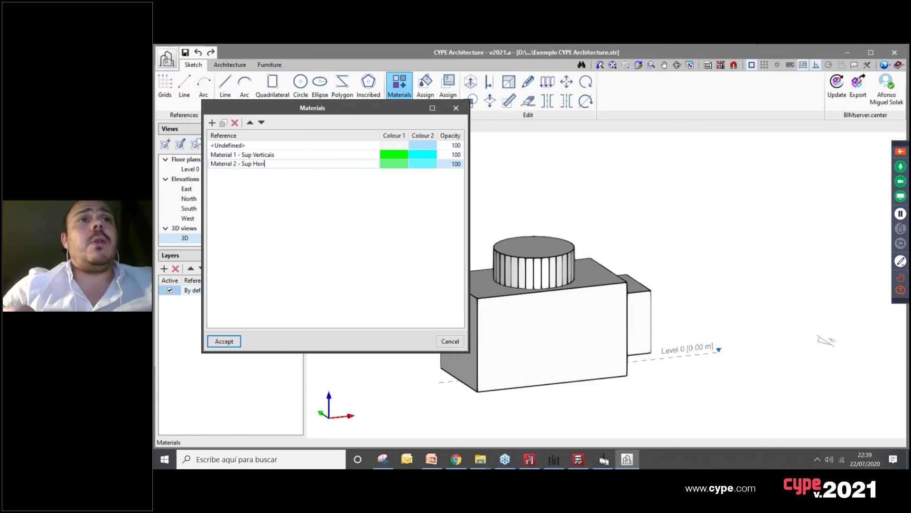
pyautogui.write('rizontais')
pyautogui.press('Return')
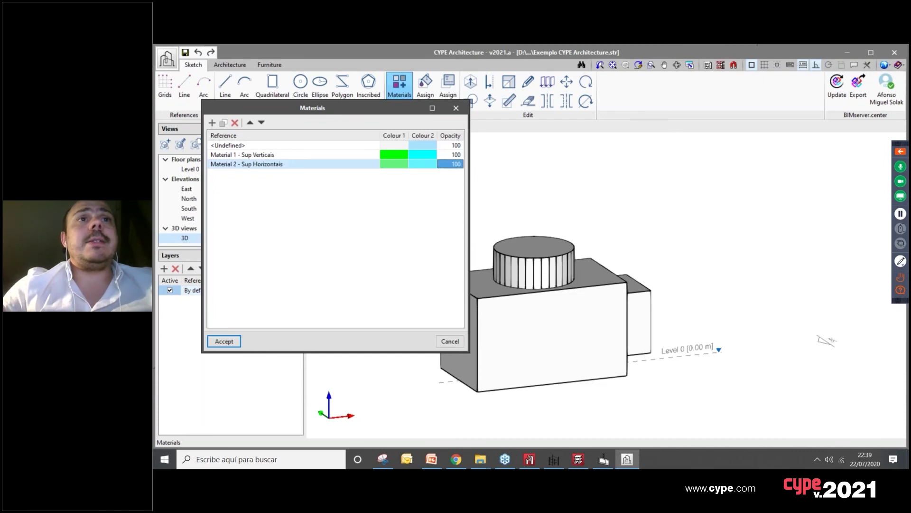
# Step: Set Colour 1 of "Material 2 - Sup Horizontais" to yellow and Colour 2 to orange, and accept the materials list
pyautogui.click(390, 164)
pyautogui.click(231, 147)
pyautogui.click(230, 254)
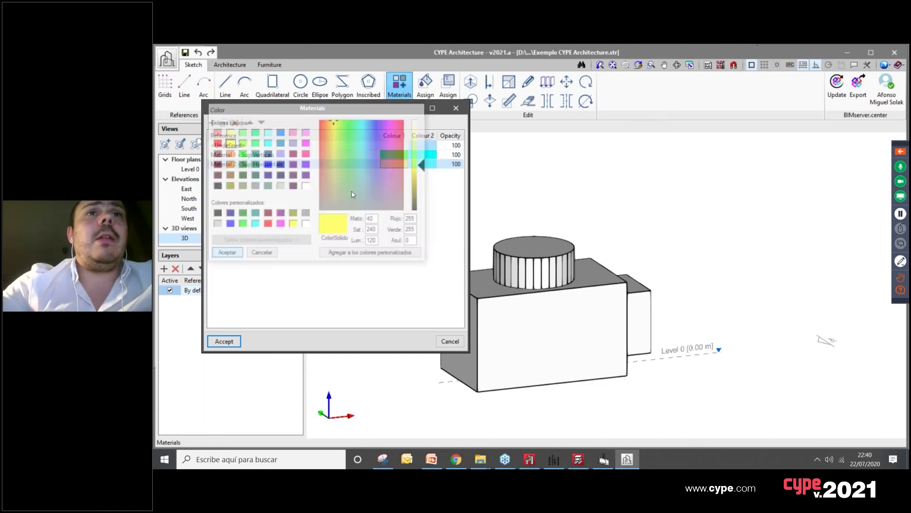
pyautogui.click(424, 164)
pyautogui.click(231, 171)
pyautogui.click(230, 254)
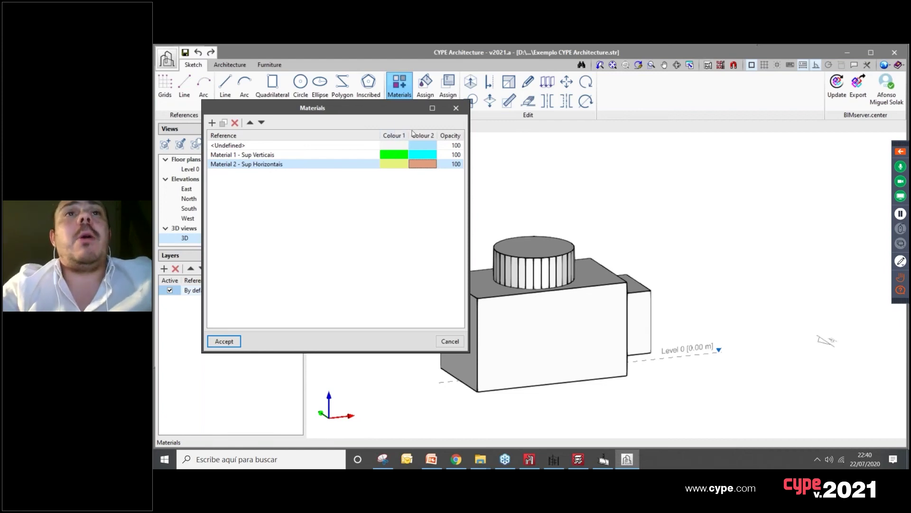
pyautogui.click(224, 340)
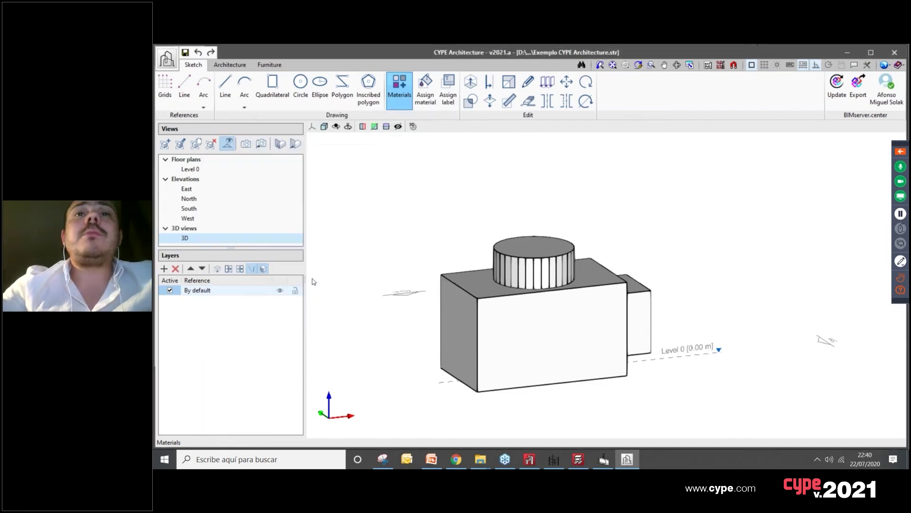
# Step: Assign "Material 1 - Sup Verticais" to the block's long front face
pyautogui.click(425, 89)
pyautogui.click(394, 177)
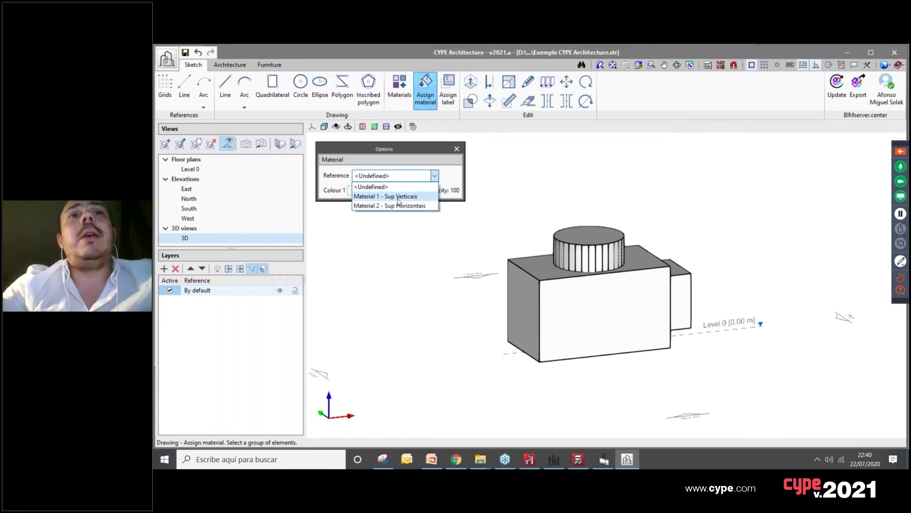
pyautogui.click(399, 196)
pyautogui.click(588, 317)
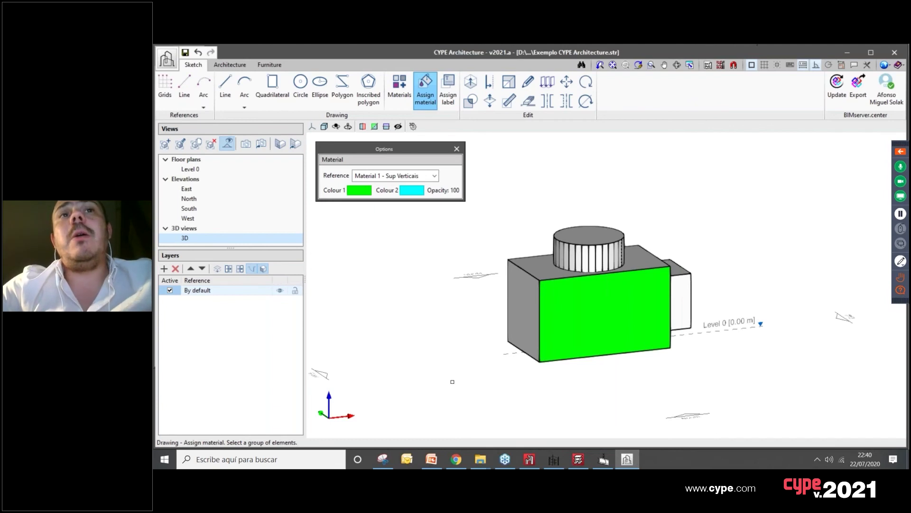
# Step: Invert the block's long front face back and forth to switch between its two material colours
pyautogui.click(489, 101)
pyautogui.click(602, 331)
pyautogui.click(570, 300)
pyautogui.click(584, 308)
pyautogui.click(584, 308)
pyautogui.click(585, 308)
pyautogui.click(585, 309)
# Step: Assign "Material 1 - Sup Verticais" to all faces of the block, cylinder and side volume
pyautogui.click(426, 89)
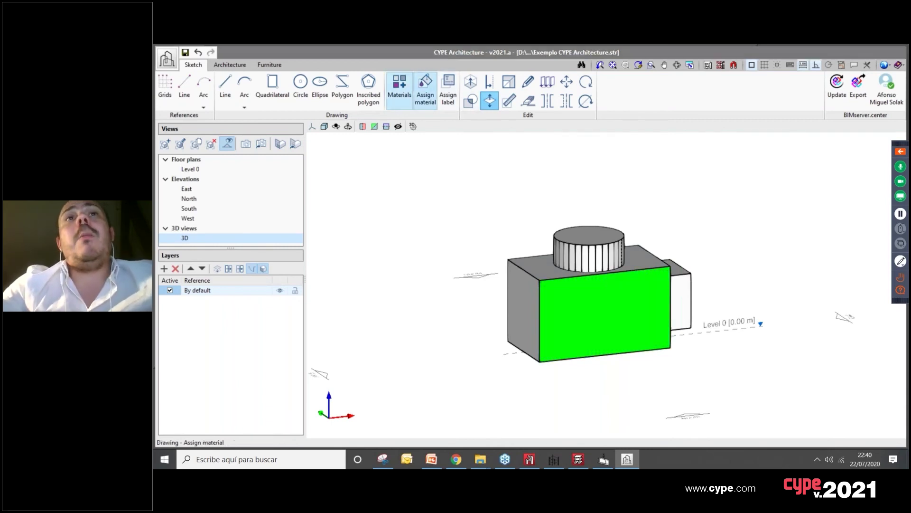
pyautogui.scroll(-1, 548, 194)
pyautogui.click(699, 364)
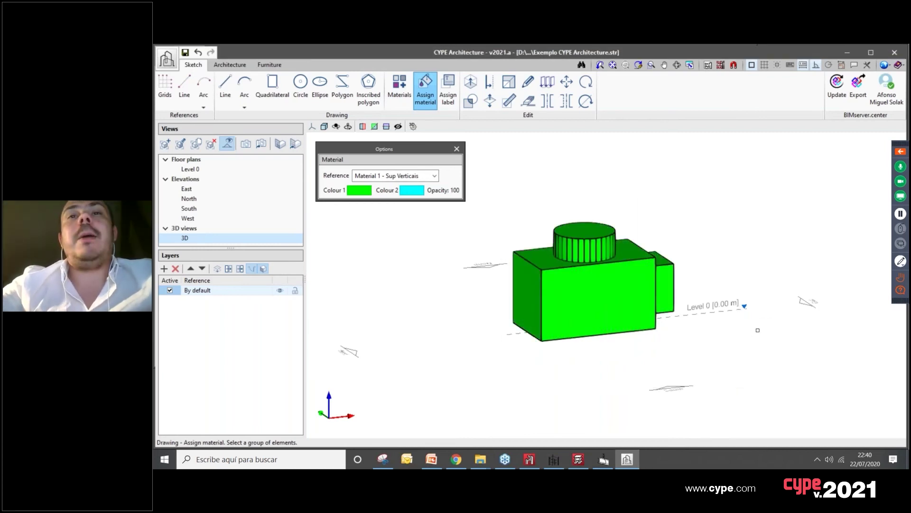
pyautogui.scroll(2, 678, 347)
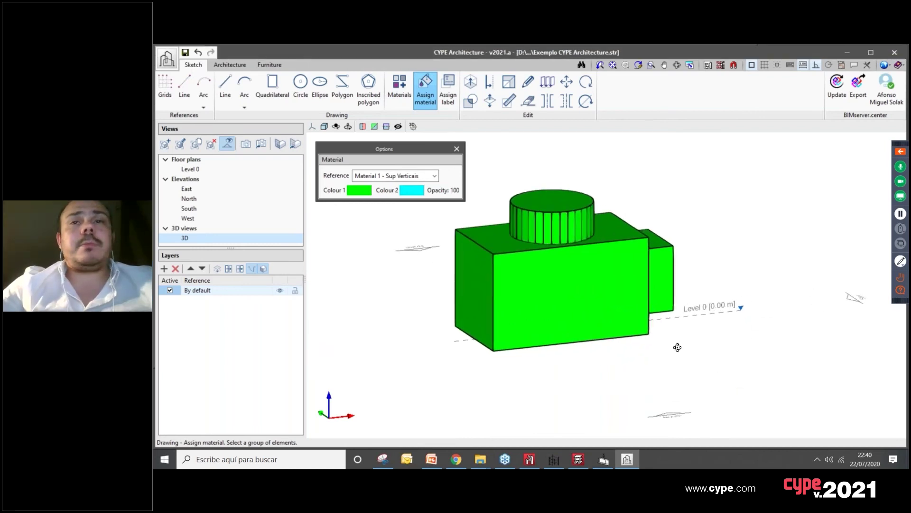
# Step: Assign "Material 2 - Sup Horizontais" to the top and bottom faces of the volumes, including the block's base
pyautogui.moveTo(677, 347); pyautogui.dragTo(692, 323, button='middle')
pyautogui.click(396, 178)
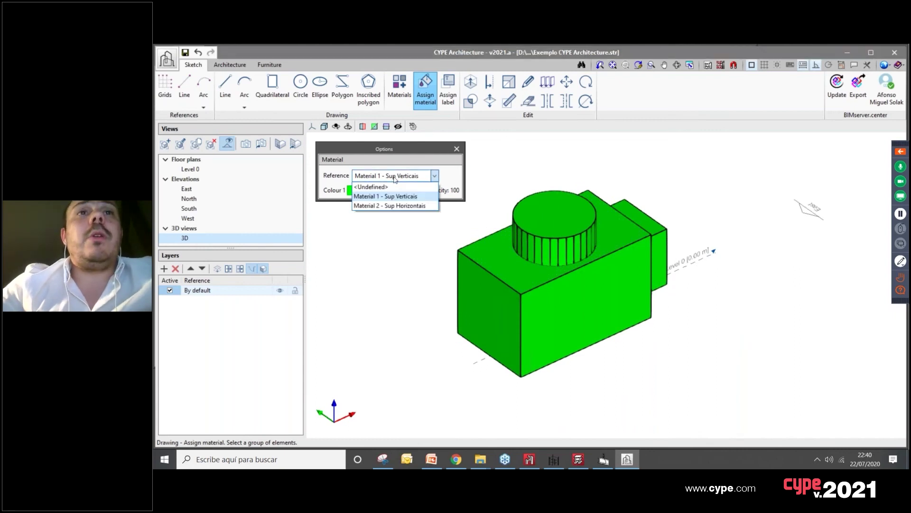
pyautogui.click(392, 205)
pyautogui.scroll(2, 674, 223)
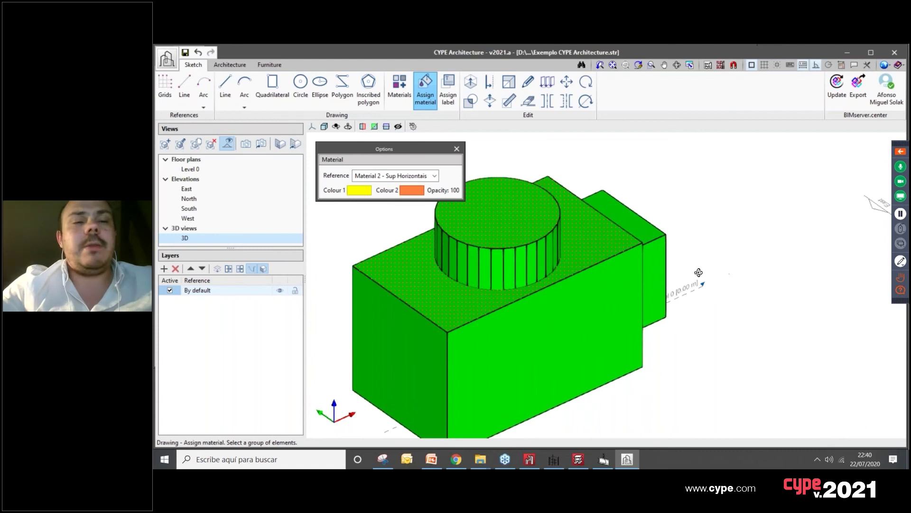
pyautogui.moveTo(698, 272); pyautogui.dragTo(579, 276, button='middle')
pyautogui.moveTo(659, 297); pyautogui.dragTo(598, 263, button='middle')
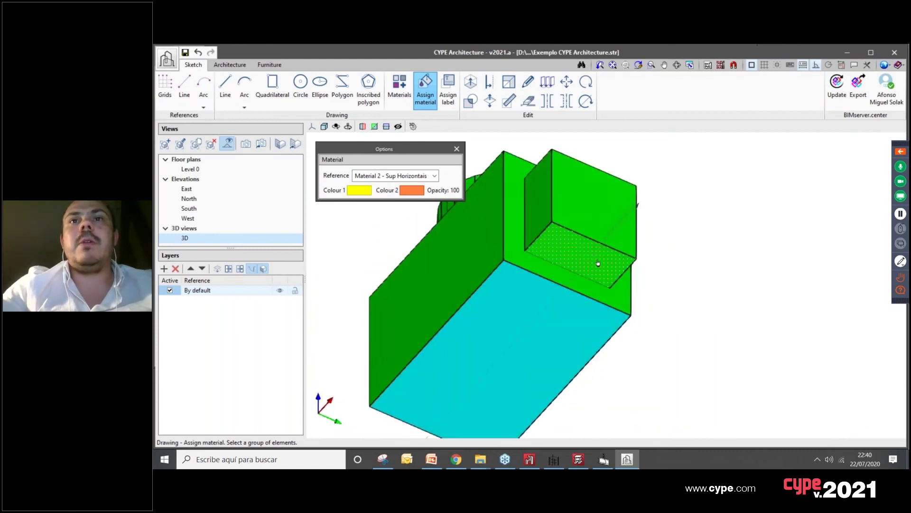
pyautogui.click(581, 341)
pyautogui.scroll(-3, 581, 342)
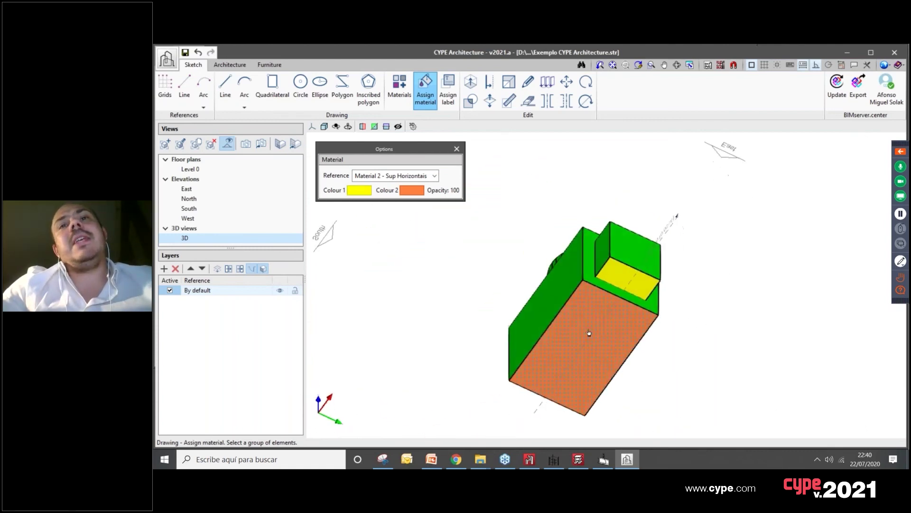
pyautogui.moveTo(570, 308); pyautogui.dragTo(597, 297, button='middle')
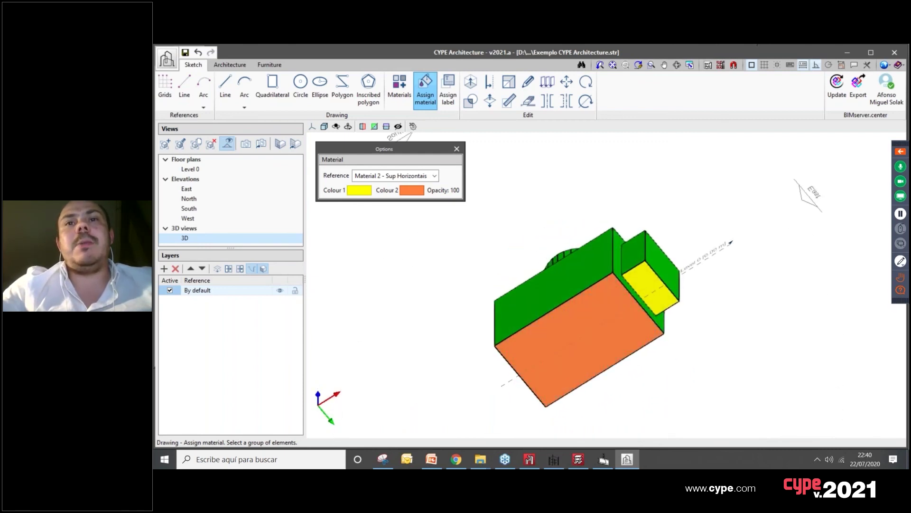
# Step: Invert the block's base face back and forth, and inspect the coloured volumes from below and above
pyautogui.click(490, 100)
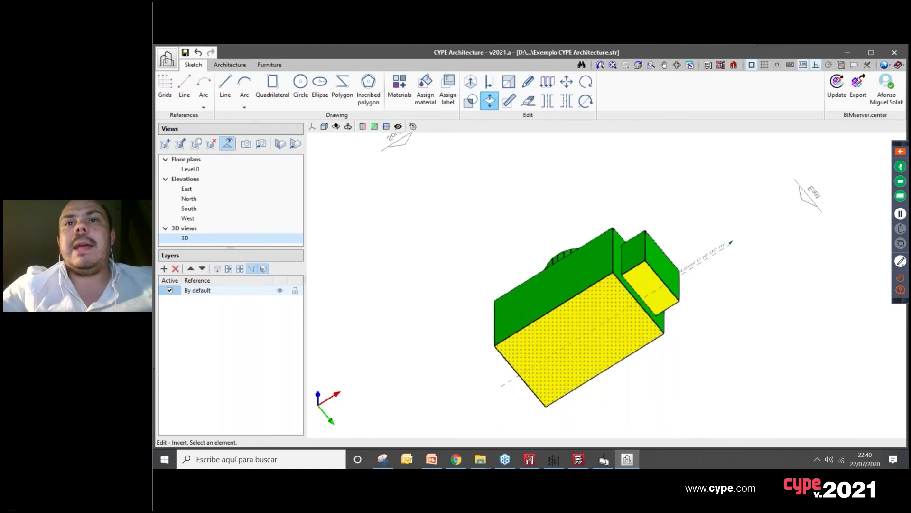
pyautogui.moveTo(628, 270); pyautogui.dragTo(616, 232, button='middle')
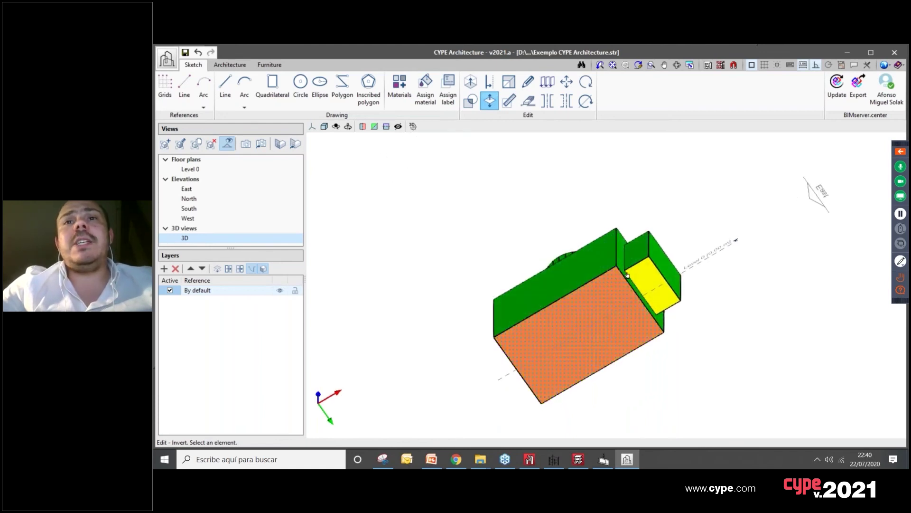
pyautogui.moveTo(615, 291); pyautogui.dragTo(637, 227, button='middle')
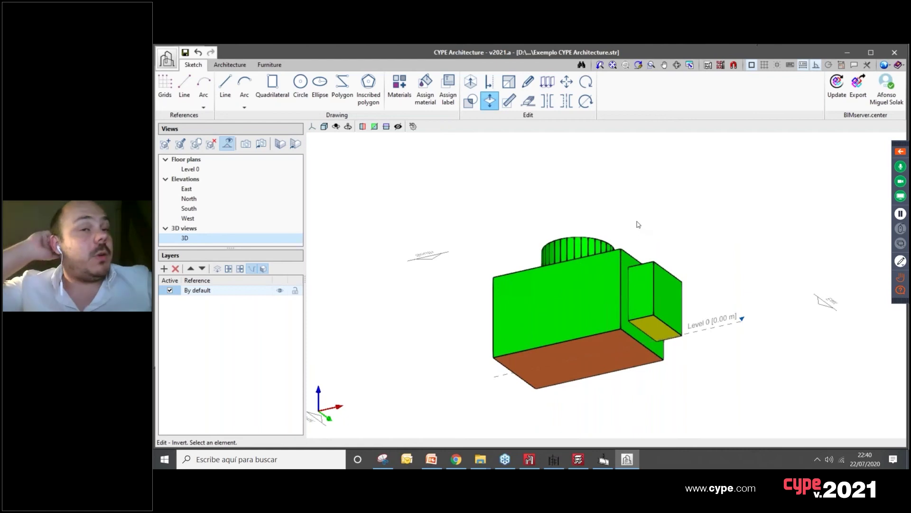
pyautogui.moveTo(626, 220); pyautogui.dragTo(588, 276, button='middle')
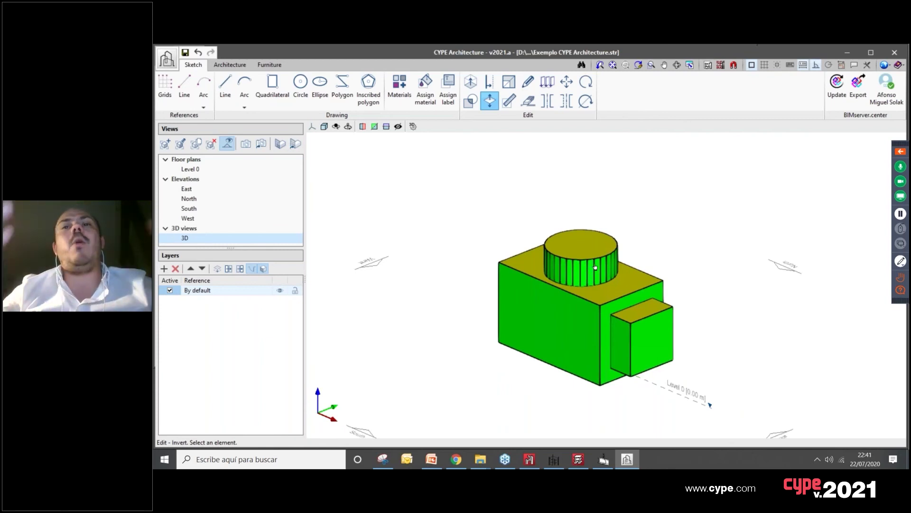
pyautogui.moveTo(595, 267); pyautogui.dragTo(524, 237, button='middle')
pyautogui.moveTo(591, 319)
pyautogui.mouseDown(button='middle')
pyautogui.moveTo(649, 328)
pyautogui.moveTo(642, 365)
pyautogui.moveTo(605, 362)
pyautogui.moveTo(561, 336)
pyautogui.moveTo(593, 332)
pyautogui.moveTo(596, 359)
pyautogui.moveTo(603, 322)
pyautogui.moveTo(542, 306)
pyautogui.mouseUp(button='middle')
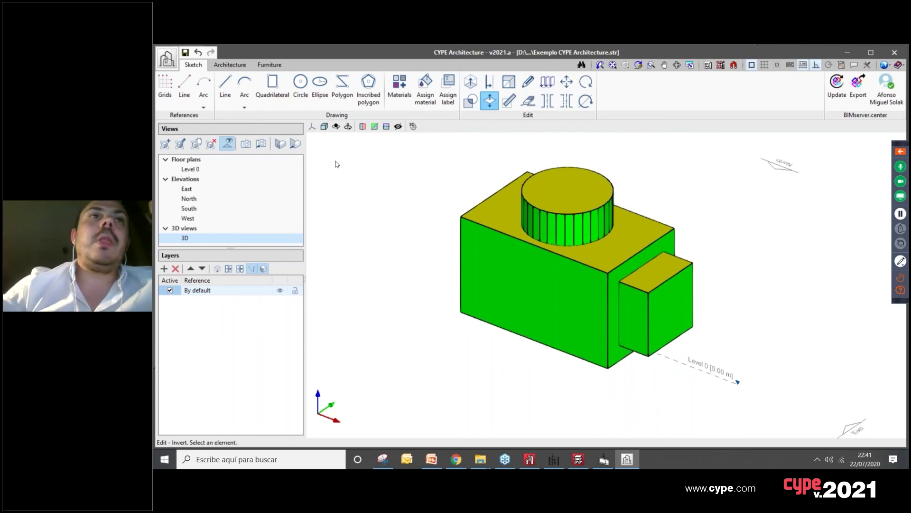
# Step: Export the model to BIMserver.center as an IFC file named "Minha nova criação"
pyautogui.click(857, 84)
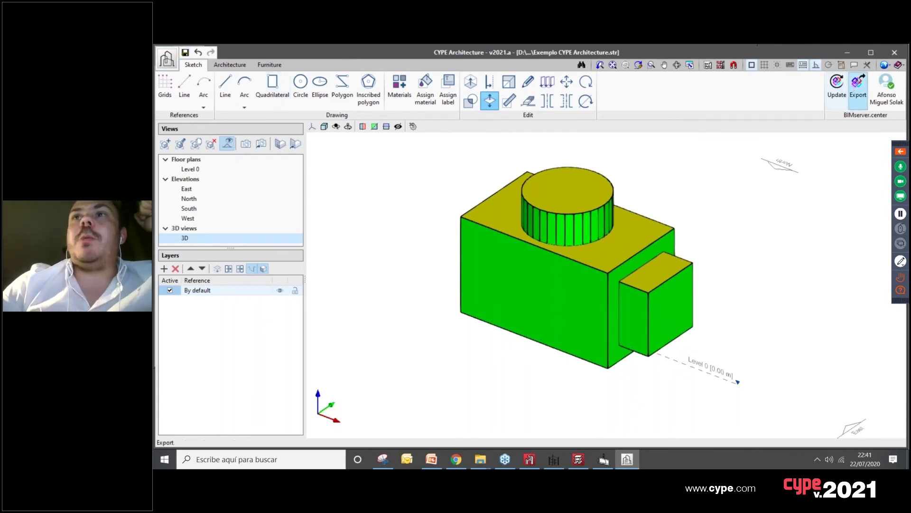
pyautogui.write('Minha nova criação')
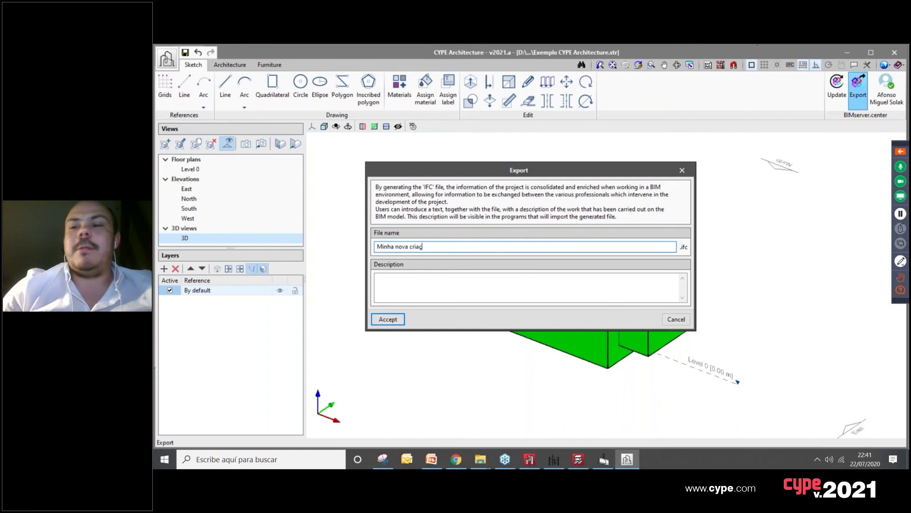
pyautogui.click(396, 320)
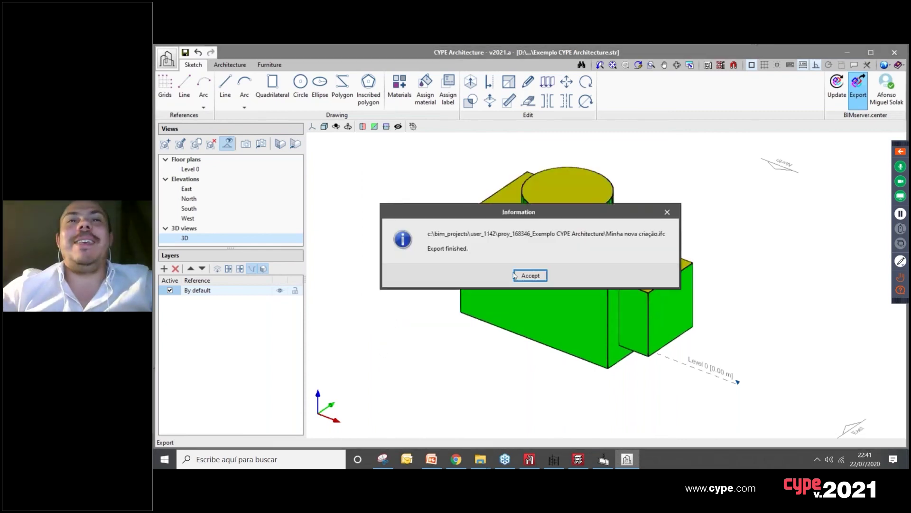
pyautogui.click(543, 276)
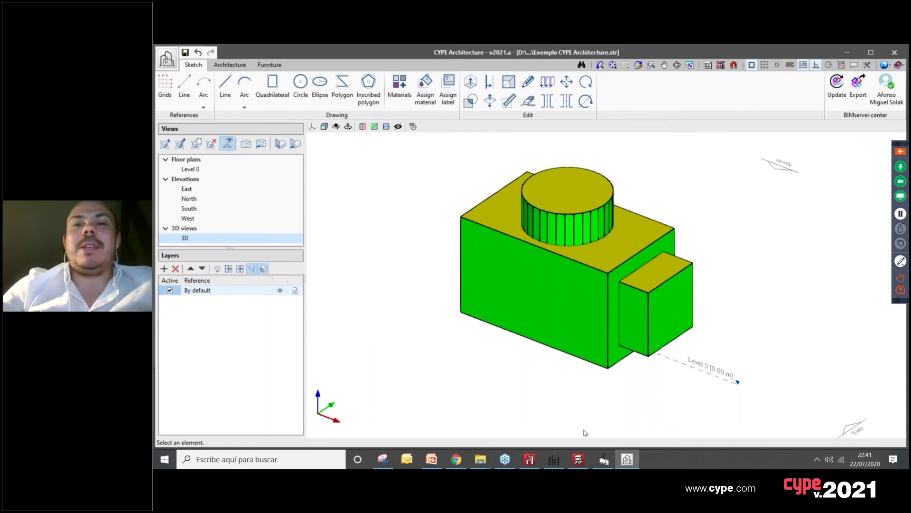
# Step: Check the file upload and the project list in BIMserver.center Sync, and switch to the Chrome browser
pyautogui.click(529, 459)
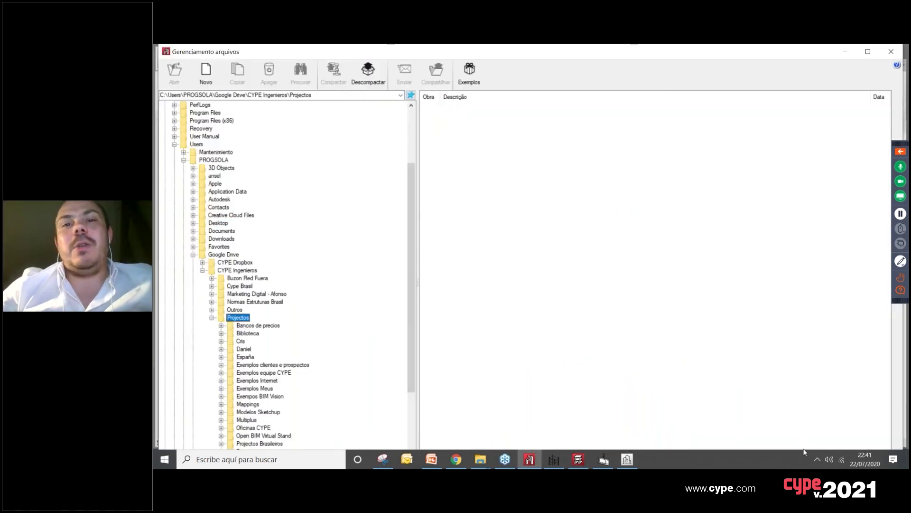
pyautogui.click(815, 458)
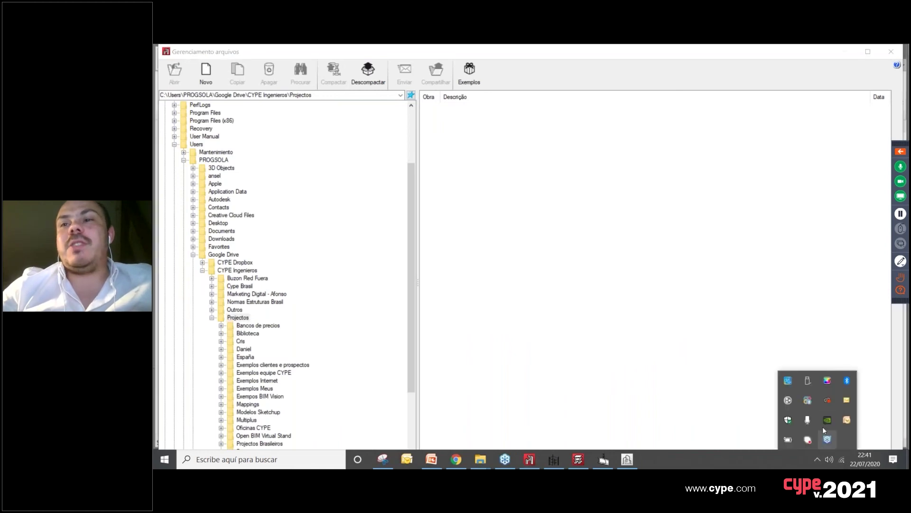
pyautogui.click(807, 402)
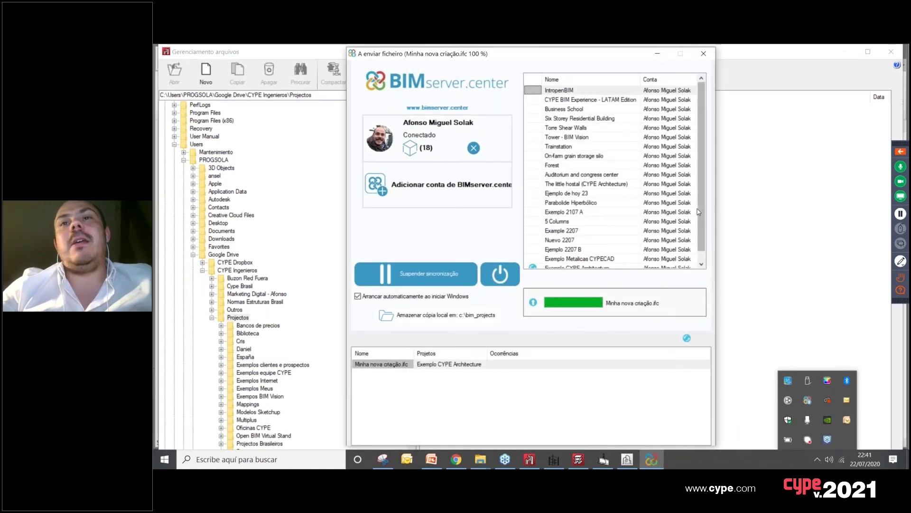
pyautogui.moveTo(702, 212); pyautogui.dragTo(702, 245)
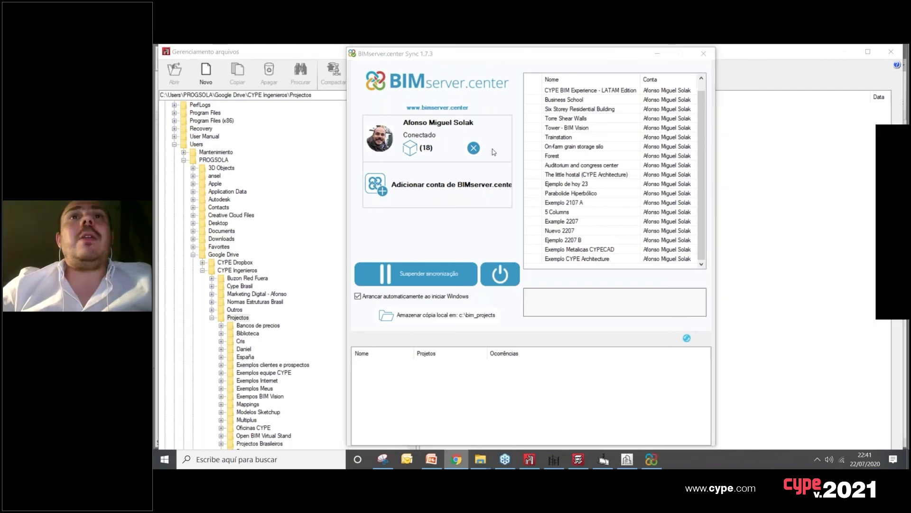
pyautogui.click(457, 460)
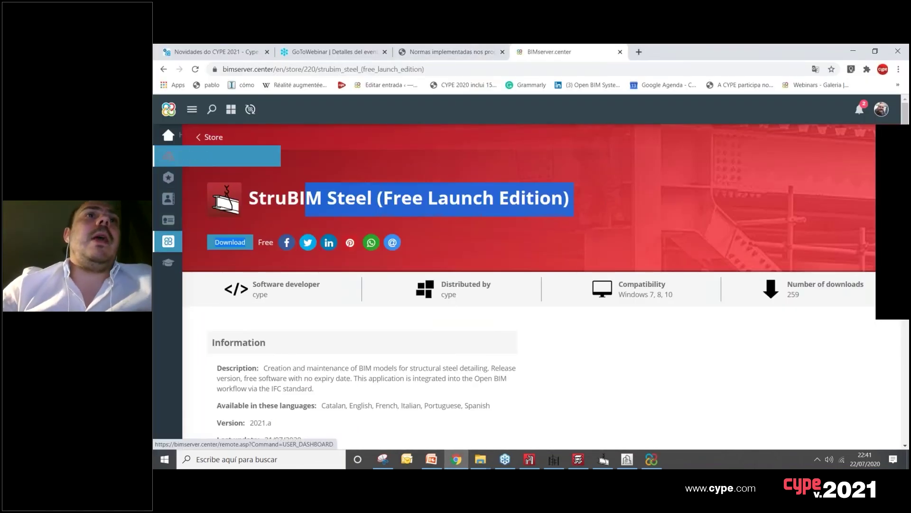
pyautogui.click(639, 52)
pyautogui.write('bimç')
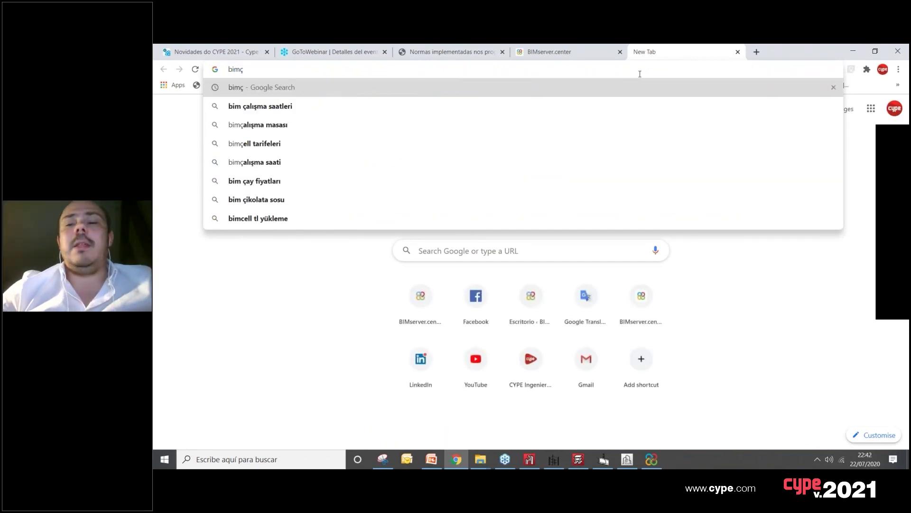
pyautogui.press('BackSpace')
pyautogui.write('se')
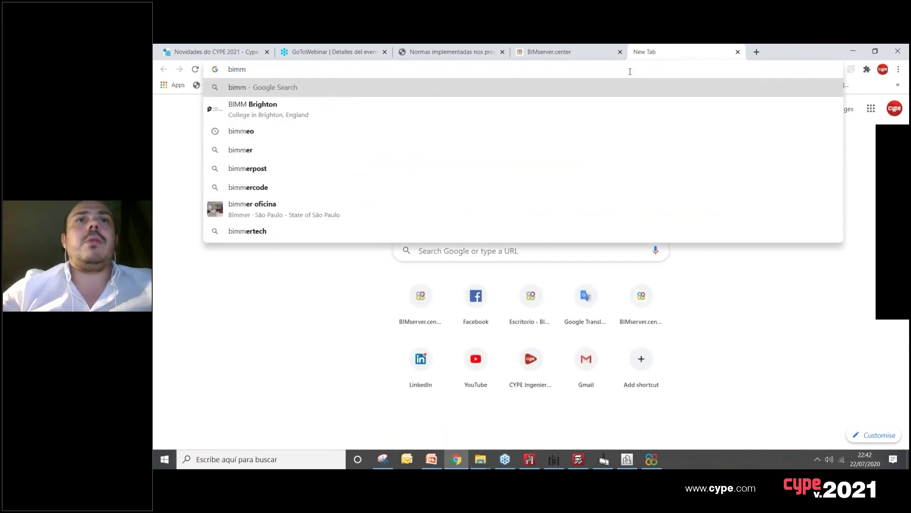
# Step: Open the "Exemplo CYPE Architecture" project on the BIMserver.center website and display its files
pyautogui.click(558, 51)
pyautogui.click(168, 158)
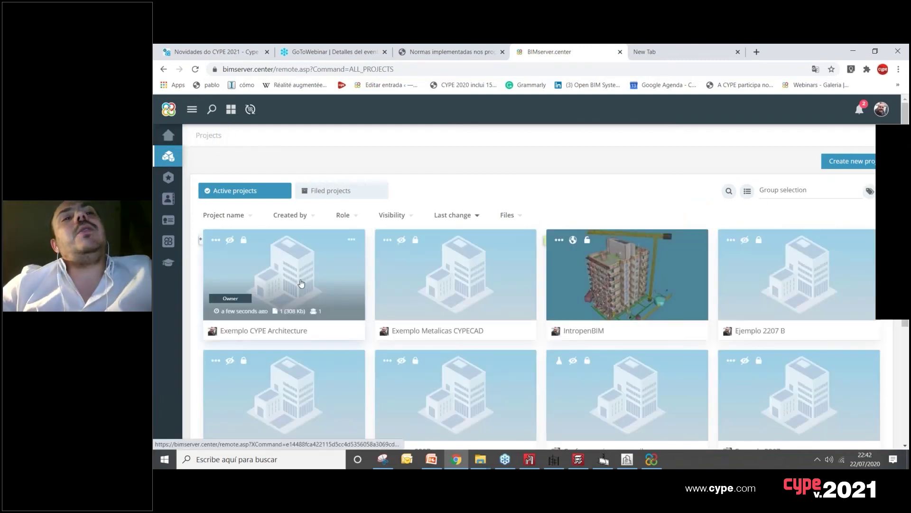
pyautogui.click(280, 273)
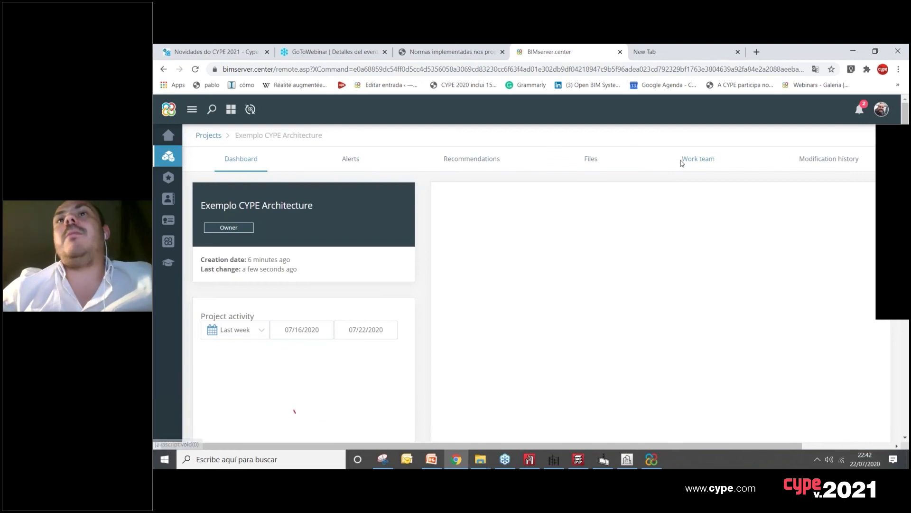
pyautogui.moveTo(667, 297)
pyautogui.mouseDown()
pyautogui.moveTo(655, 299)
pyautogui.moveTo(672, 307)
pyautogui.moveTo(684, 299)
pyautogui.mouseUp()
pyautogui.click(591, 158)
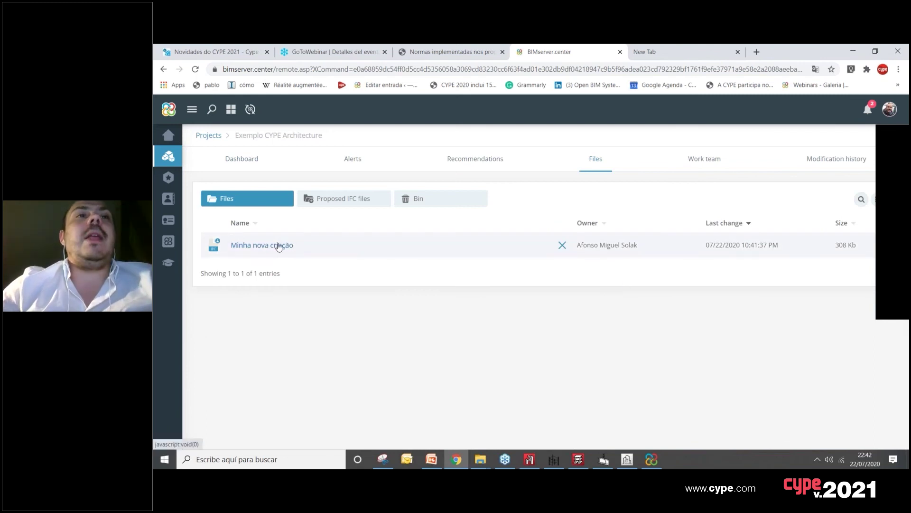
# Step: Display the files contained in "Minha nova criação" and bring up BIMserver.center Sync
pyautogui.click(294, 245)
pyautogui.scroll(-3, 637, 387)
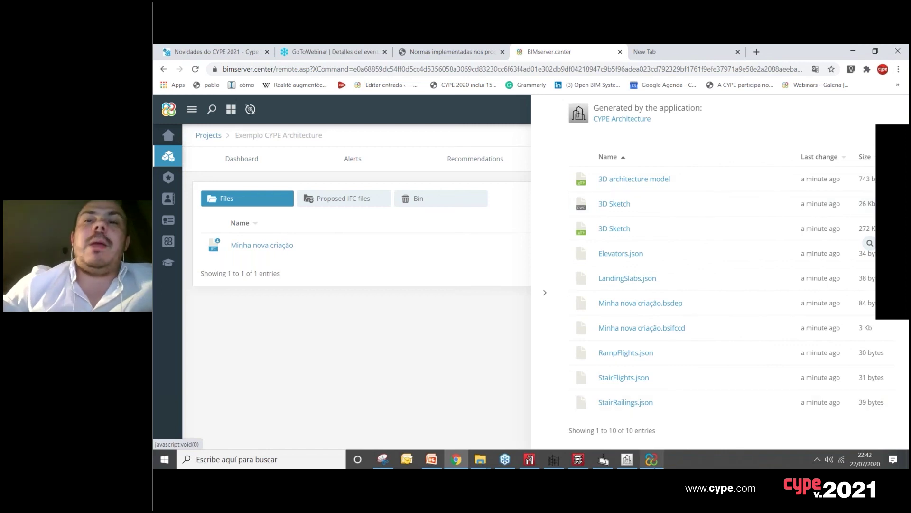
pyautogui.click(651, 459)
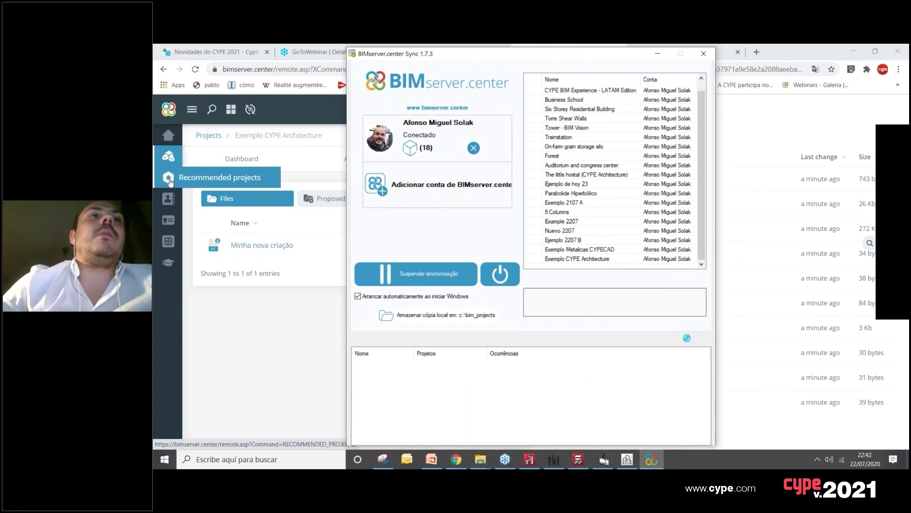
# Step: Return to the BIMserver.center project list and browse the new features and manufacturer systems in the Store
pyautogui.click(166, 158)
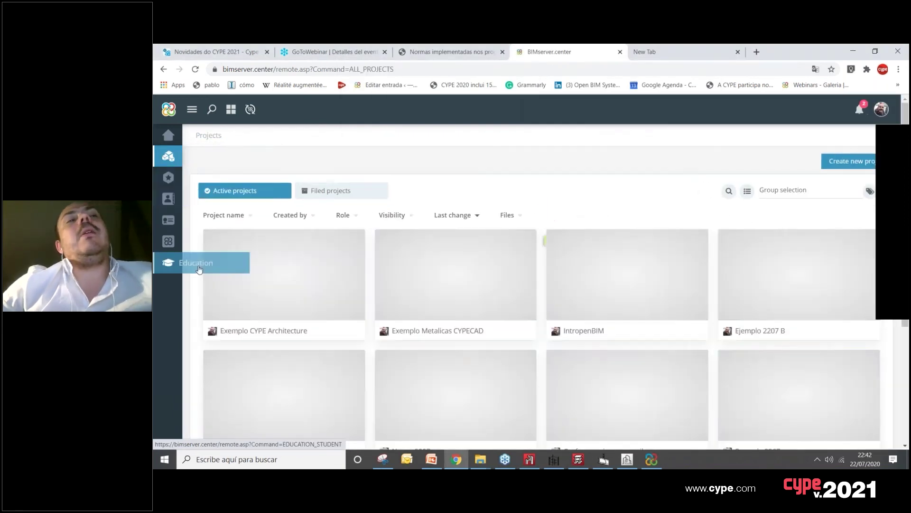
pyautogui.click(468, 289)
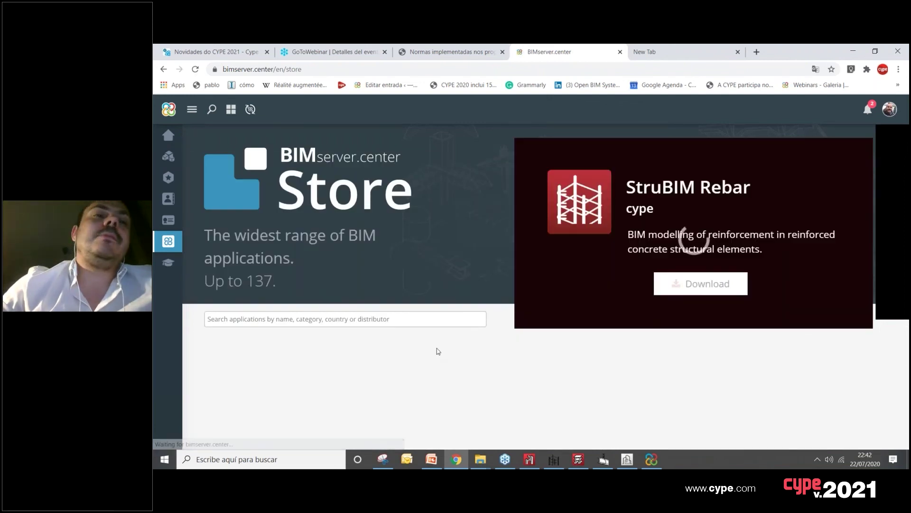
pyautogui.scroll(-4, 285, 209)
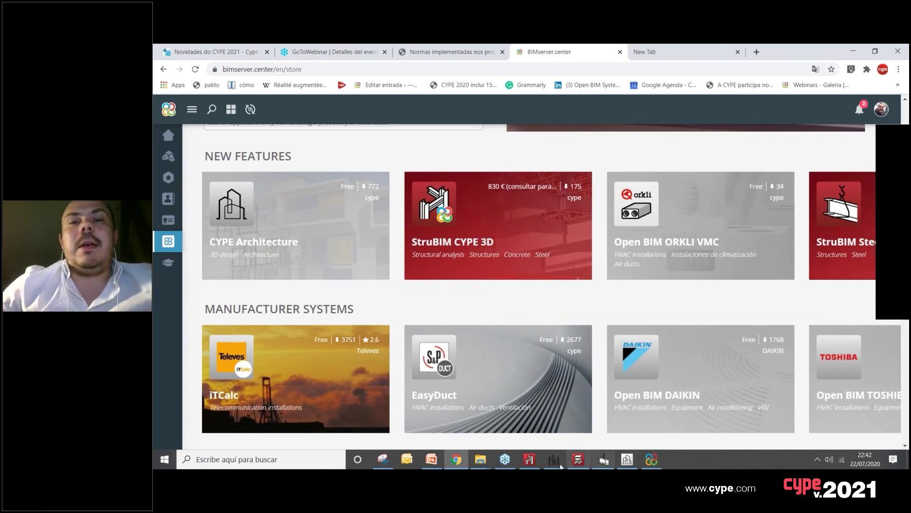
# Step: Switch to StruBIM CYPE 3D, dismiss the file manager, maximise the window and create a new job named "novo"
pyautogui.click(530, 459)
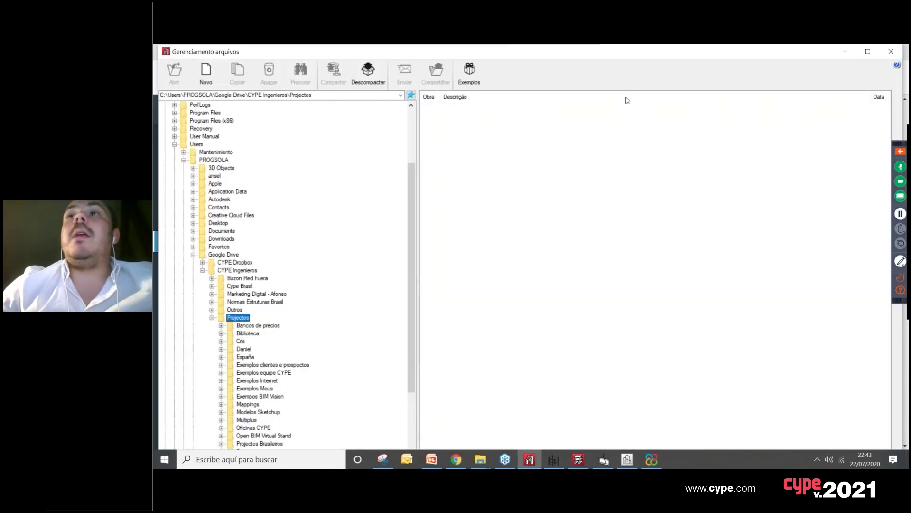
pyautogui.press('Escape')
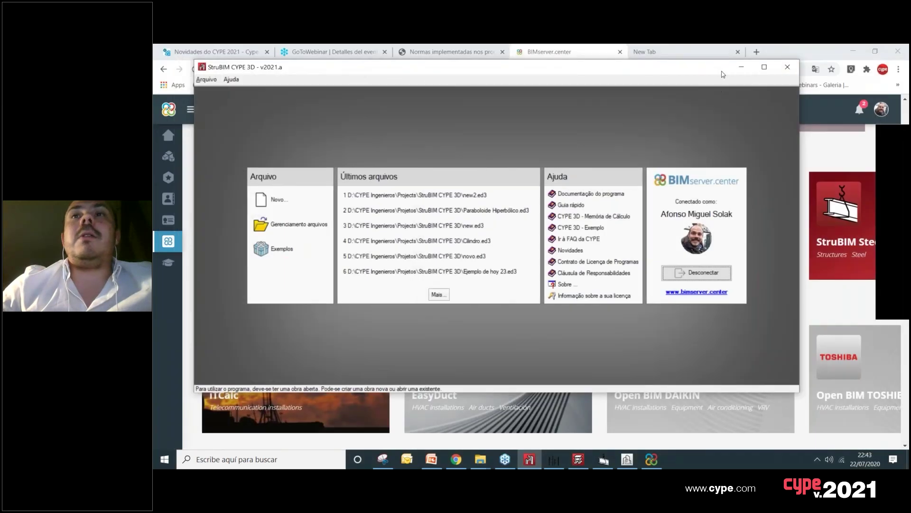
pyautogui.click(764, 67)
pyautogui.click(165, 59)
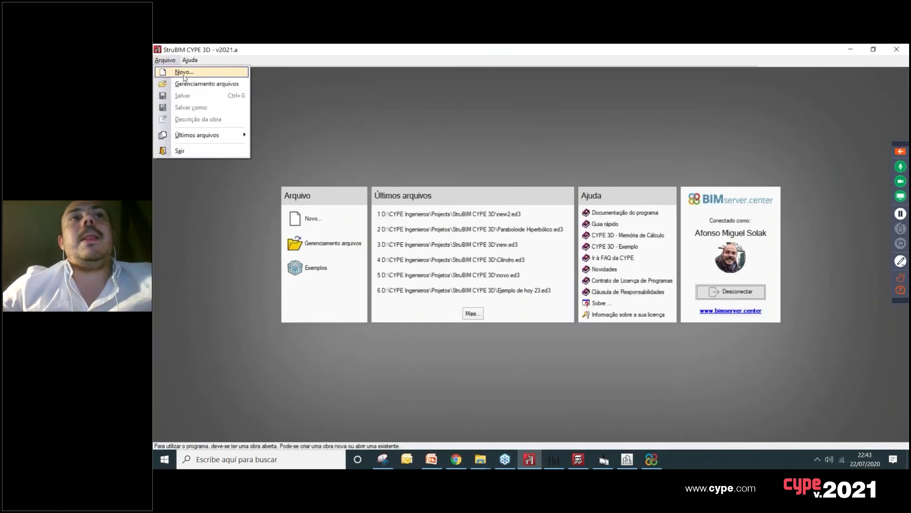
pyautogui.click(184, 72)
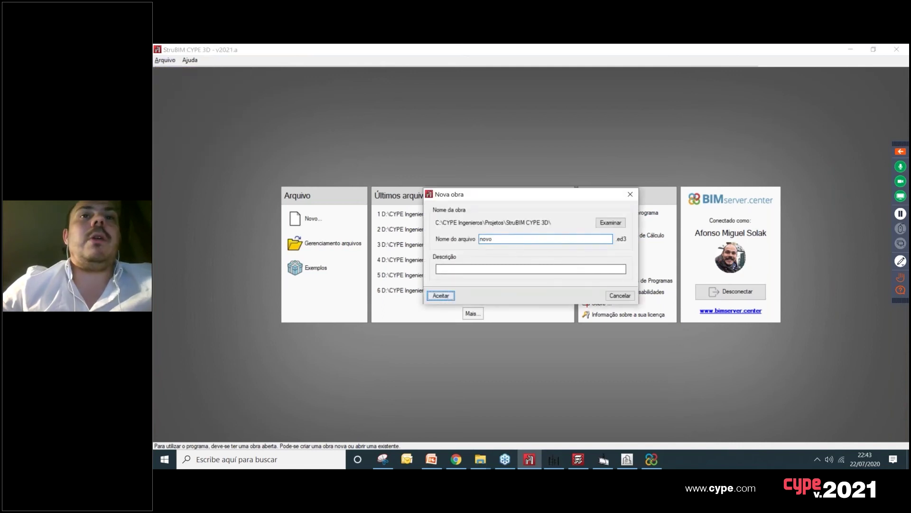
pyautogui.press('Return')
# Step: Set up "novo" as an empty job, accepting the default general data and limit states
pyautogui.click(379, 346)
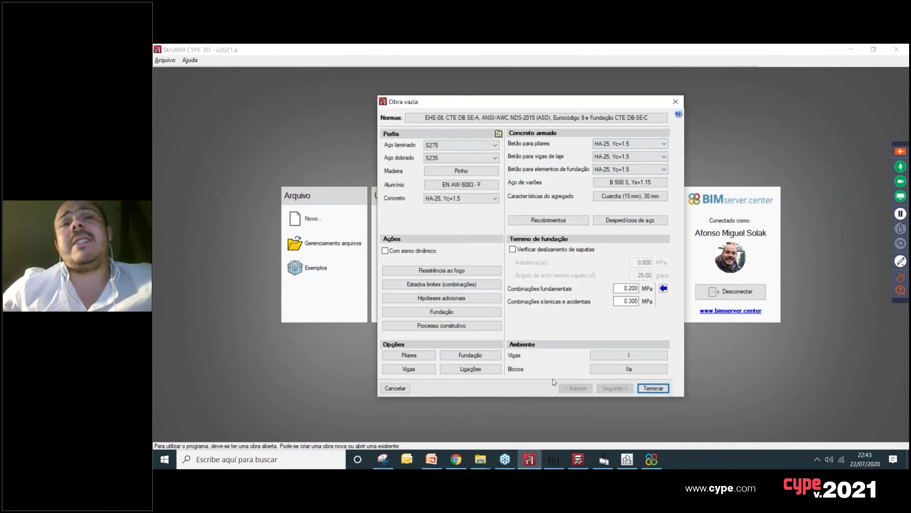
pyautogui.click(653, 388)
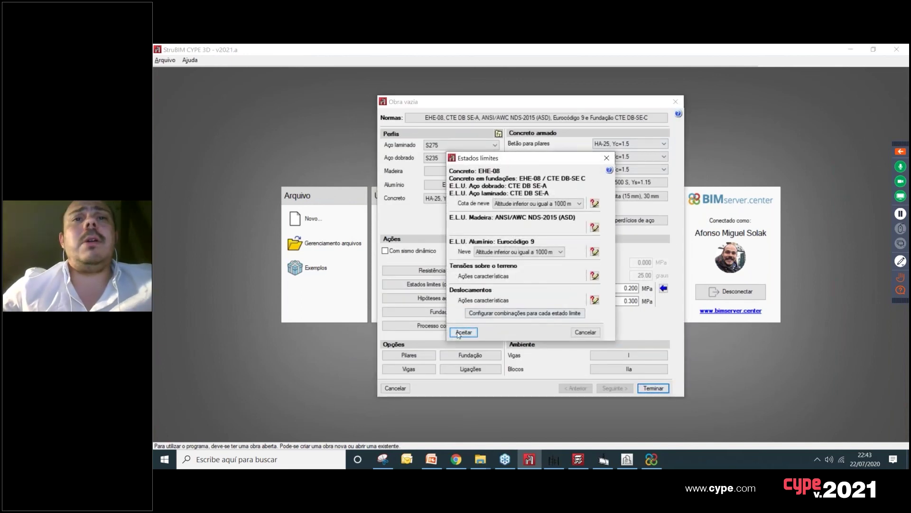
pyautogui.press('Return')
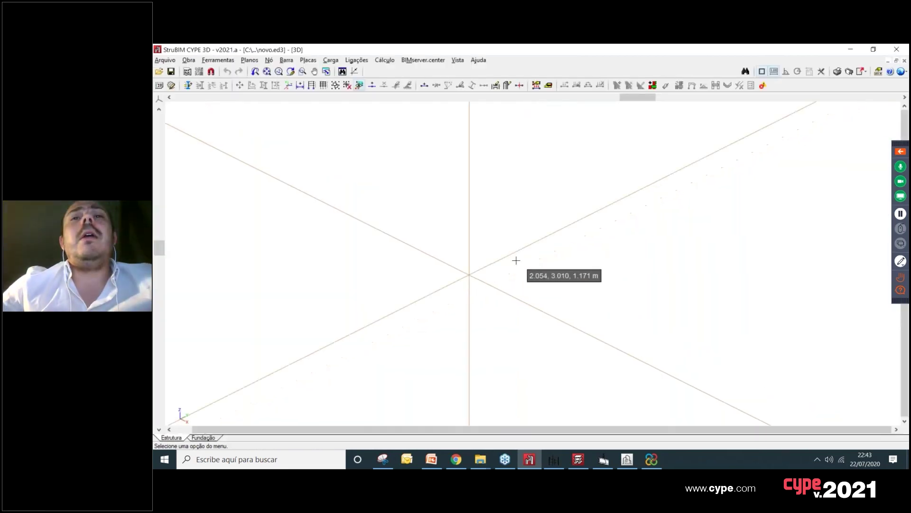
pyautogui.scroll(-3, 503, 279)
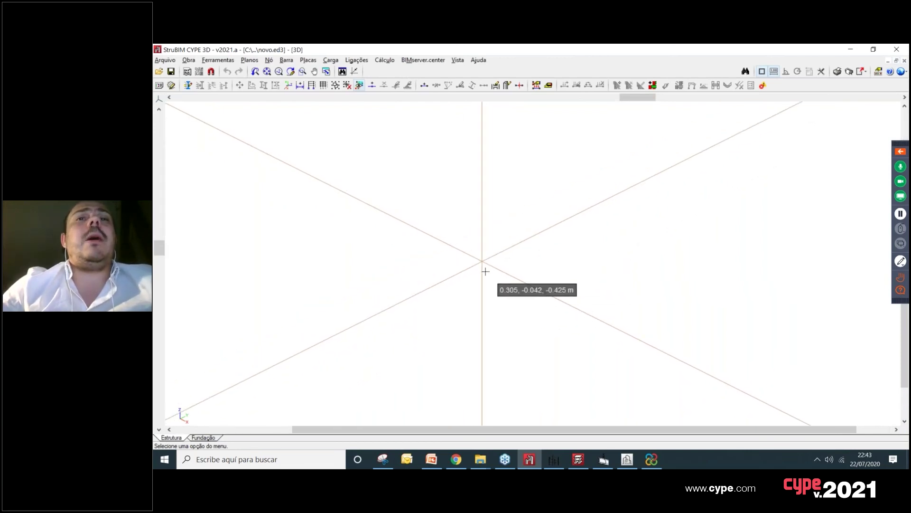
# Step: Link the job to the "Exemplo CYPE Architecture" project on BIMserver.center
pyautogui.click(423, 60)
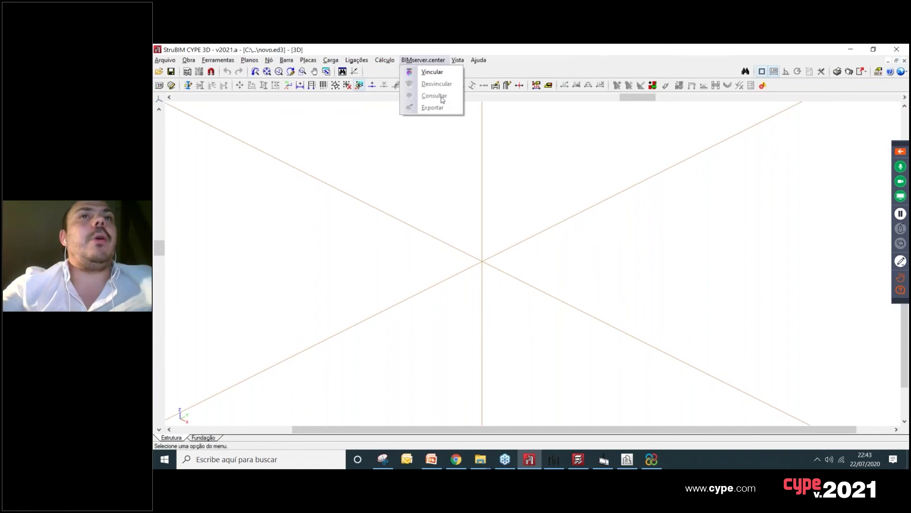
pyautogui.click(431, 72)
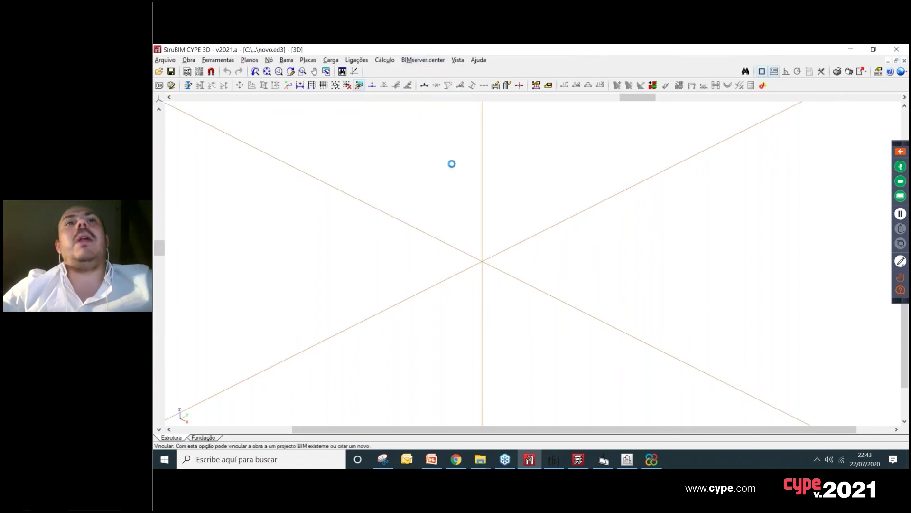
pyautogui.click(162, 85)
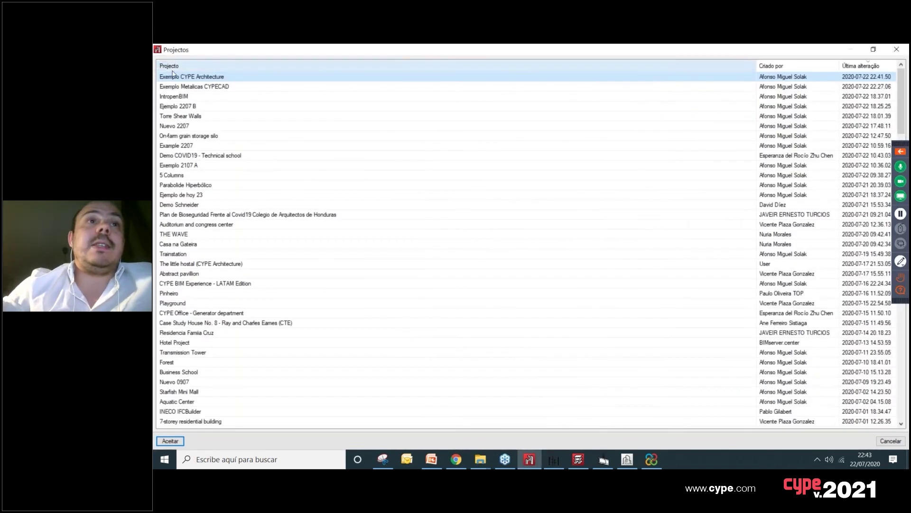
pyautogui.click(170, 441)
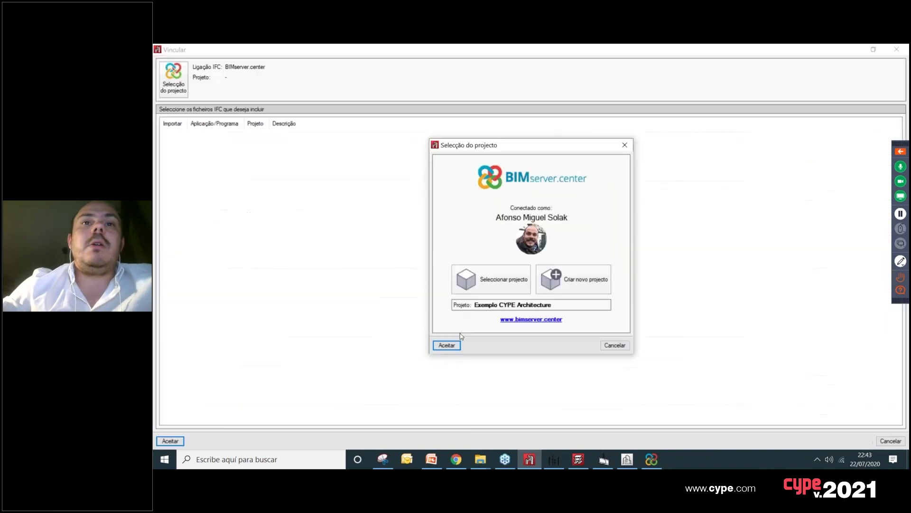
pyautogui.click(446, 345)
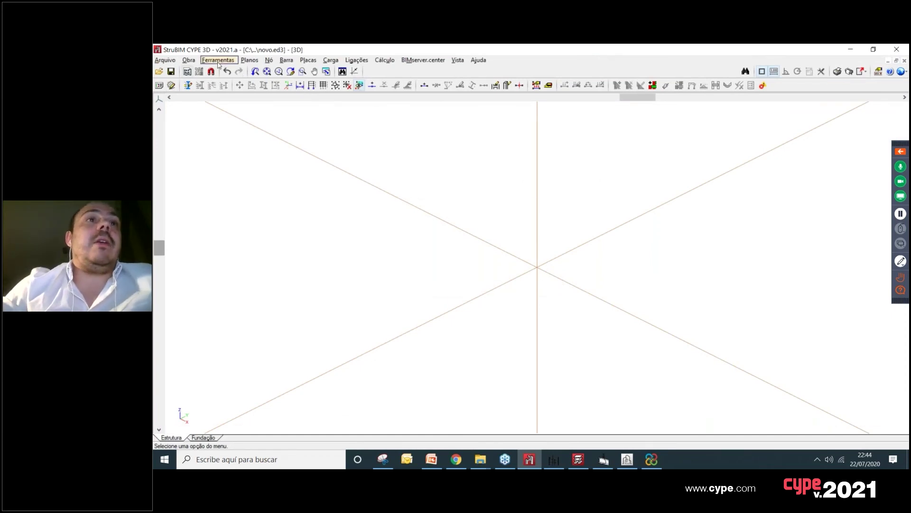
# Step: Load the DWG drawing "3D Sketch" from the project's "Minha nova criação" folder for import
pyautogui.click(219, 63)
pyautogui.moveTo(295, 276)
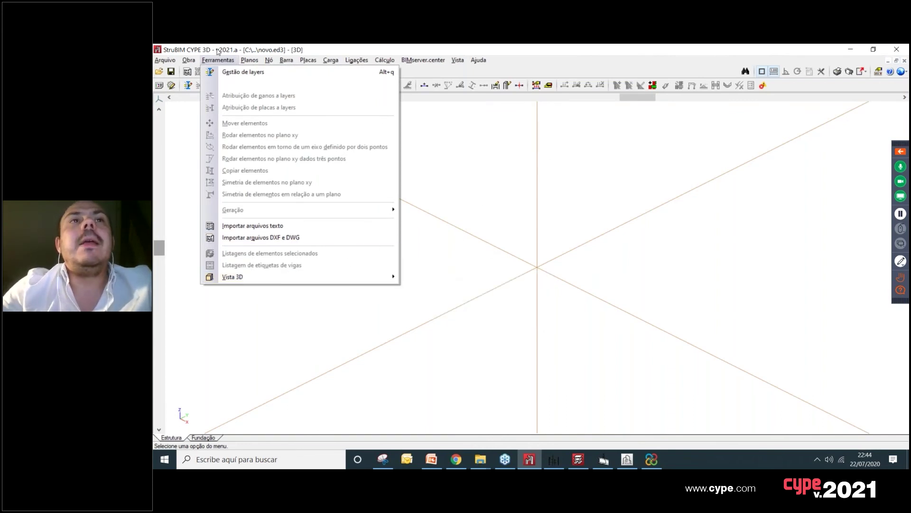
pyautogui.moveTo(427, 60)
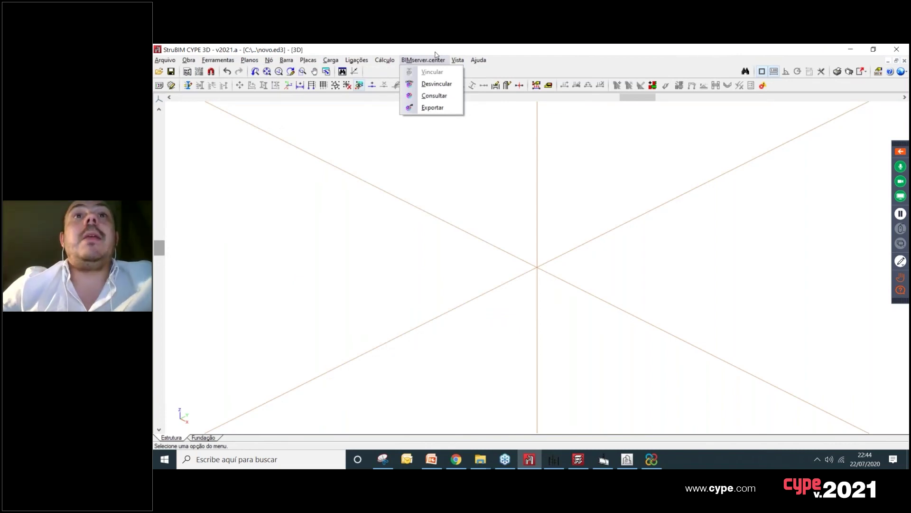
pyautogui.click(219, 60)
pyautogui.click(220, 59)
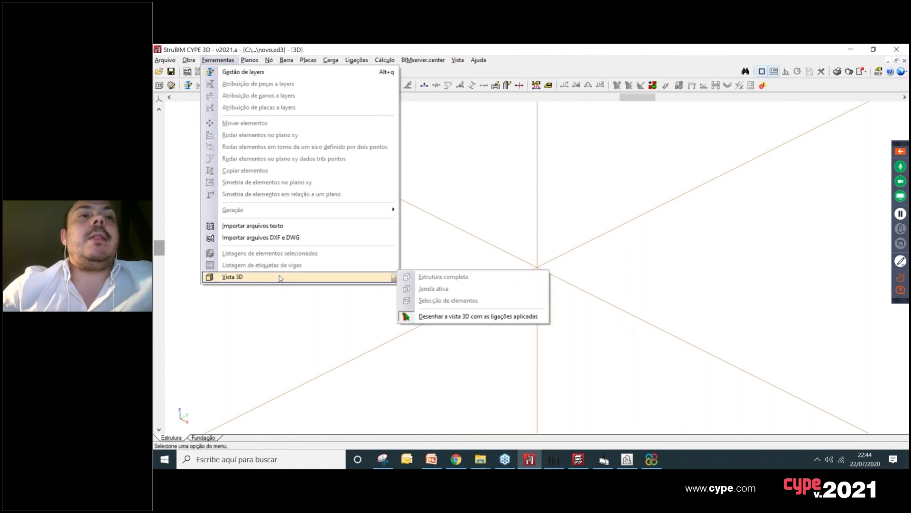
pyautogui.click(332, 238)
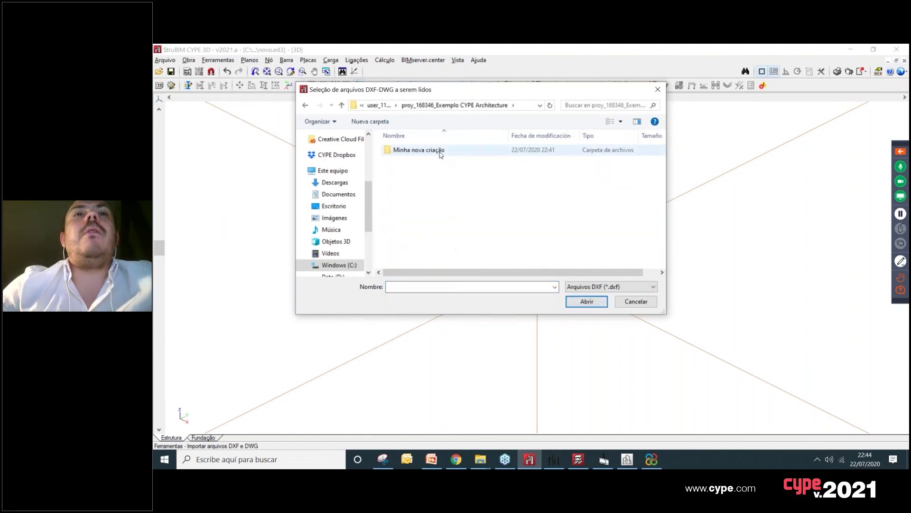
pyautogui.doubleClick(433, 154)
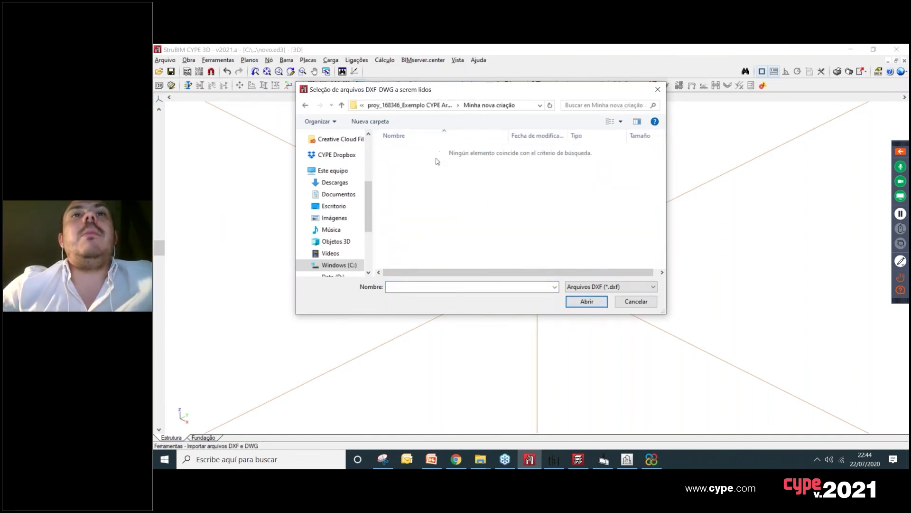
pyautogui.click(610, 286)
pyautogui.click(613, 305)
pyautogui.click(417, 151)
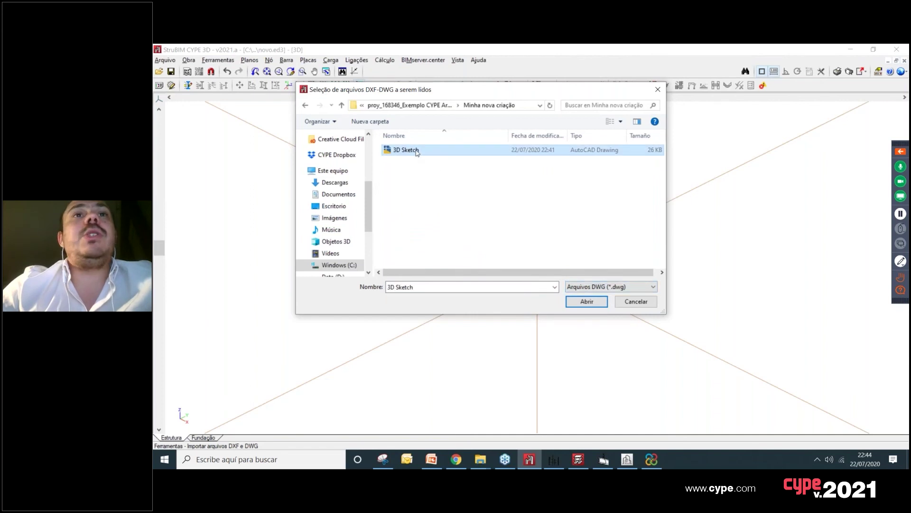
pyautogui.click(586, 302)
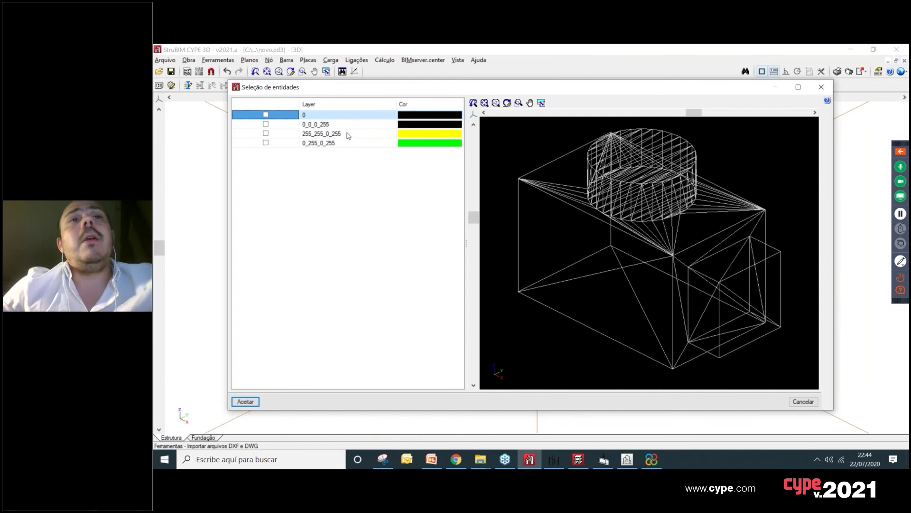
# Step: Compare layer 255_255_0_255 with the material colours in CYPE Architecture, and return to StruBIM CYPE 3D
pyautogui.click(402, 139)
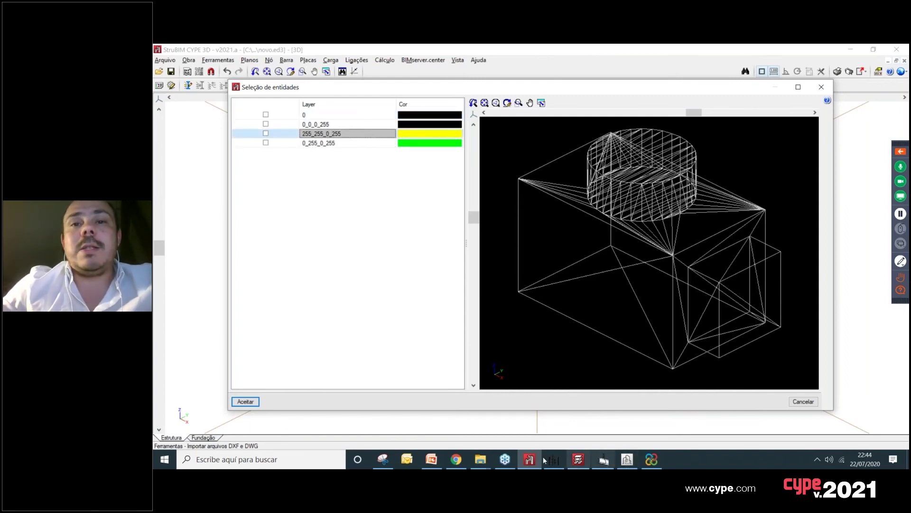
pyautogui.click(627, 463)
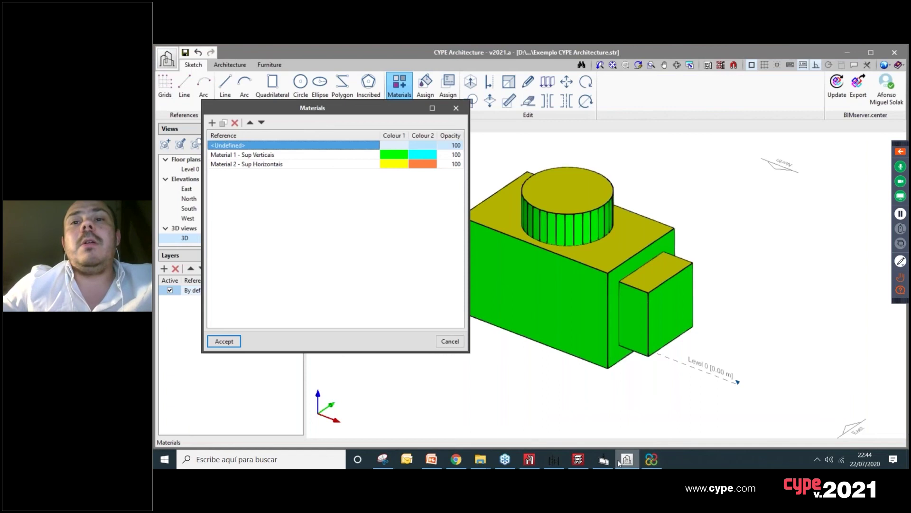
pyautogui.click(530, 460)
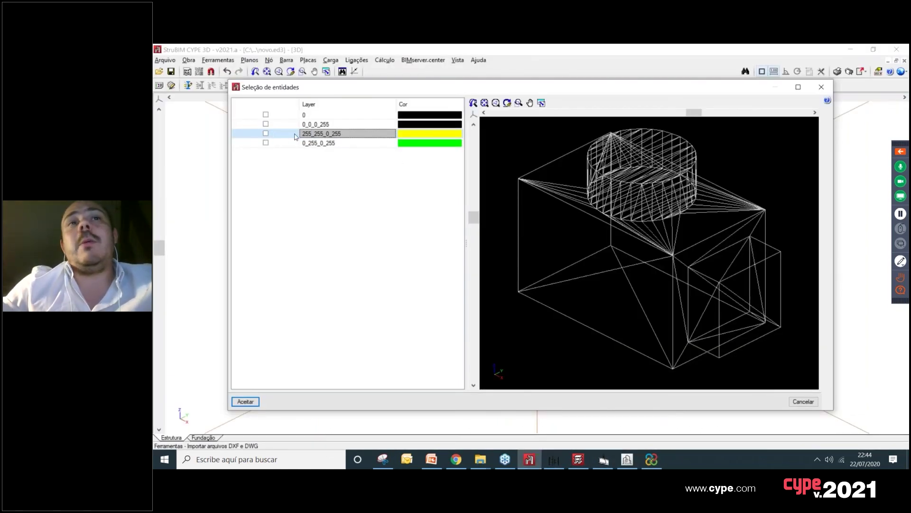
# Step: Import the entities on layers 255_255_0_255 and 0_255_0_255 into the structure
pyautogui.click(266, 133)
pyautogui.click(266, 143)
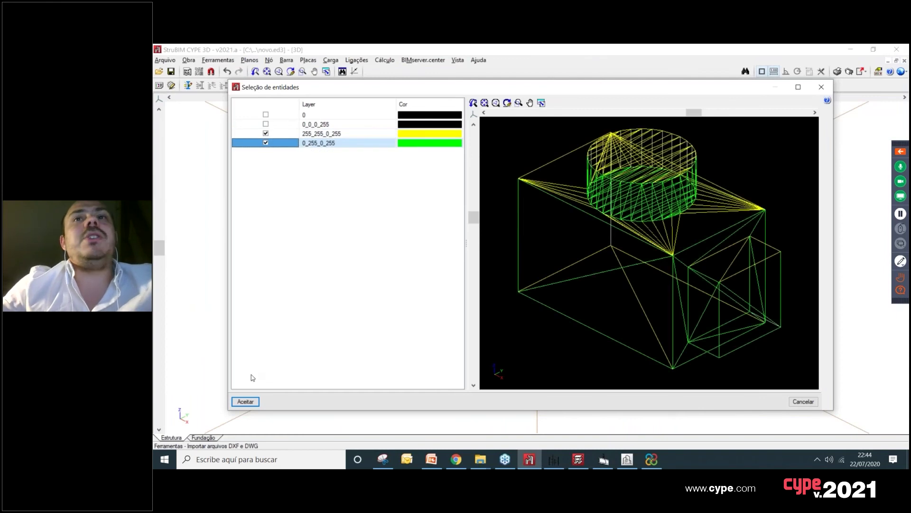
pyautogui.click(253, 401)
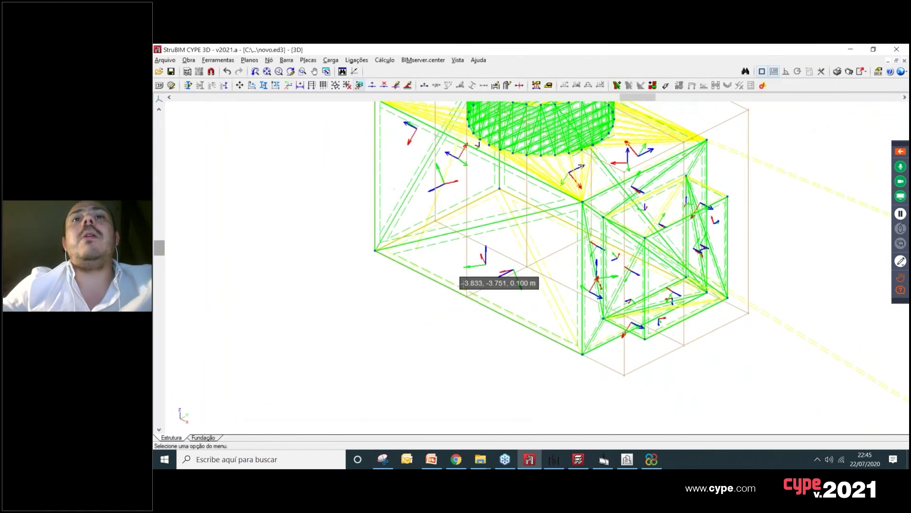
# Step: Turn off the reference lines around the imported structure
pyautogui.scroll(-3, 462, 283)
pyautogui.click(256, 61)
pyautogui.click(266, 73)
pyautogui.click(478, 217)
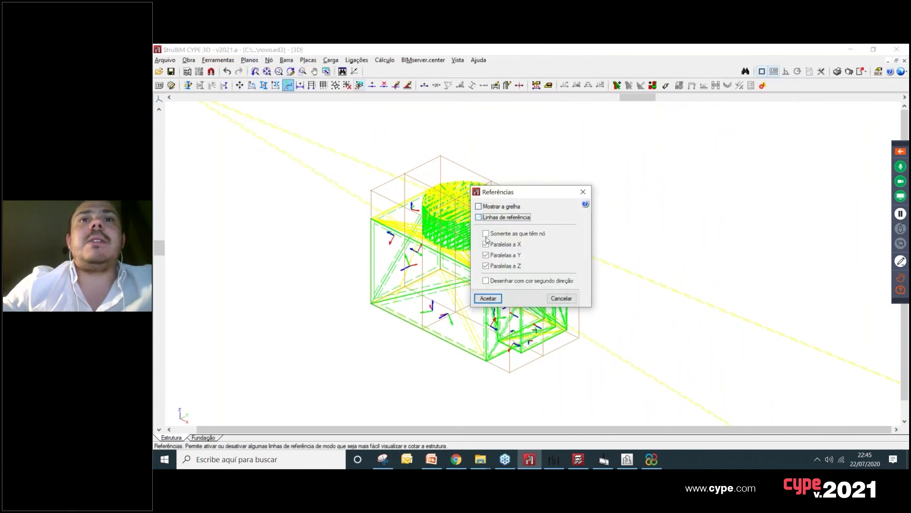
pyautogui.click(488, 298)
pyautogui.scroll(5, 461, 280)
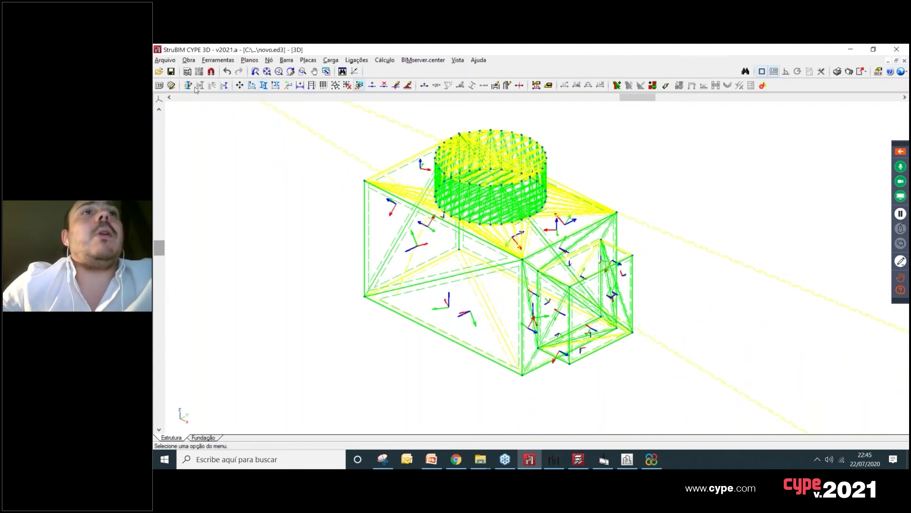
# Step: Examine the structure from the side in the YZ view, and switch to CYPE Architecture
pyautogui.click(159, 99)
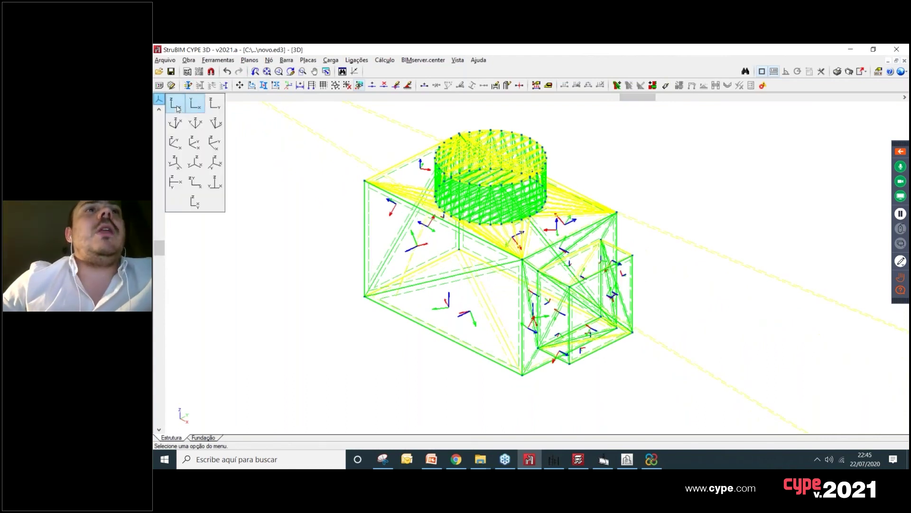
pyautogui.click(215, 103)
pyautogui.click(215, 182)
pyautogui.scroll(3, 602, 179)
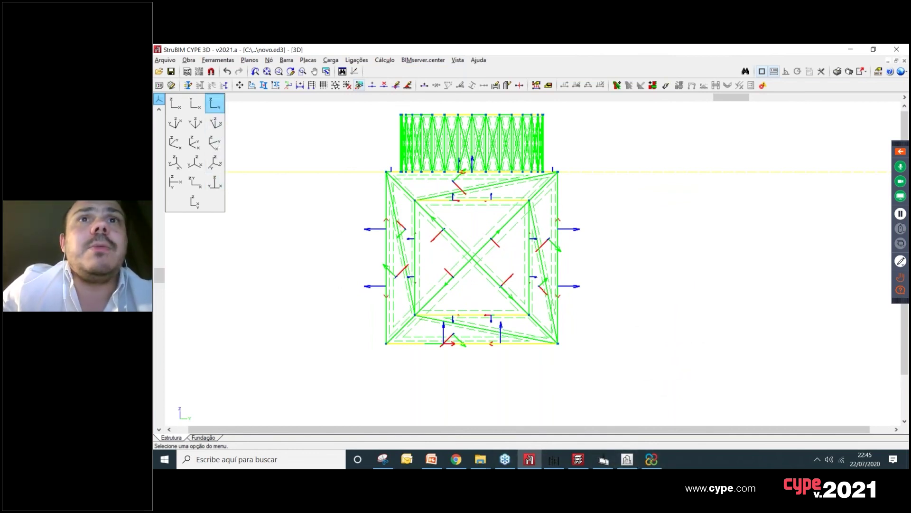
pyautogui.click(628, 461)
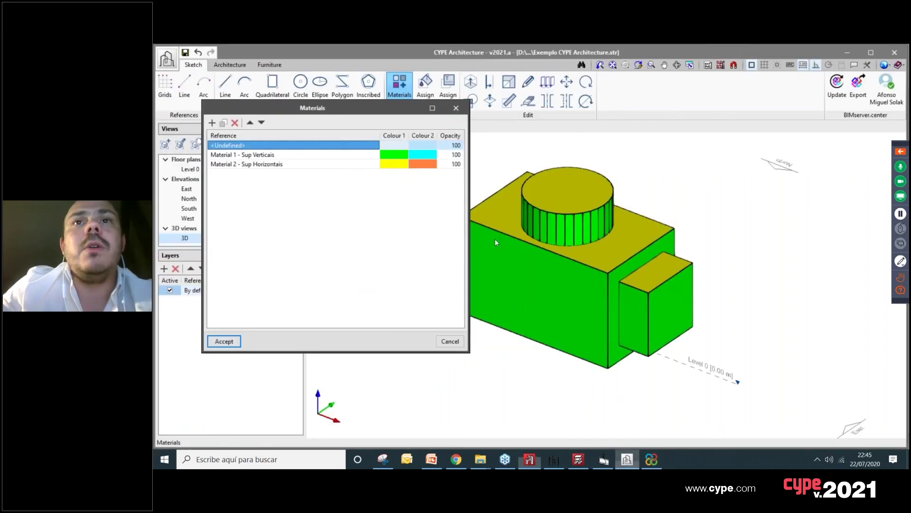
# Step: Close the material list, examine the volume from the side in the YZ view, and return to StruBIM CYPE 3D
pyautogui.press('Escape')
pyautogui.click(313, 127)
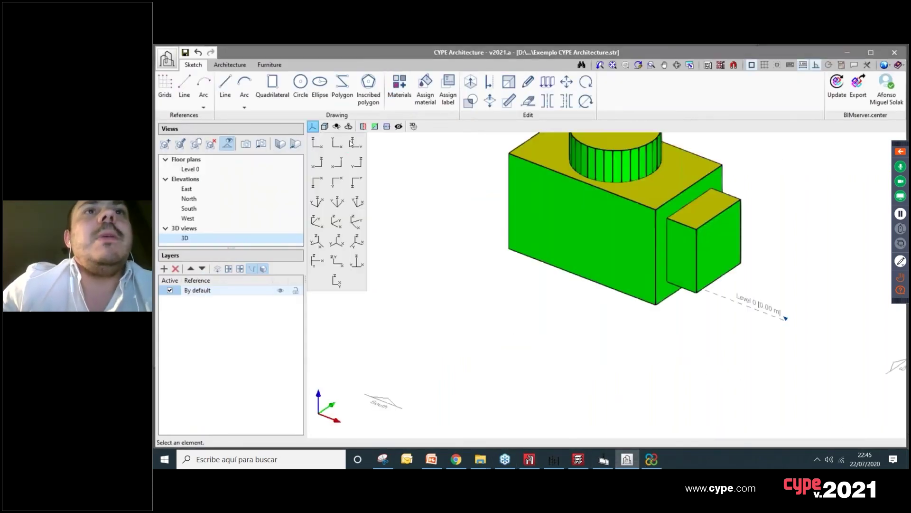
pyautogui.click(359, 147)
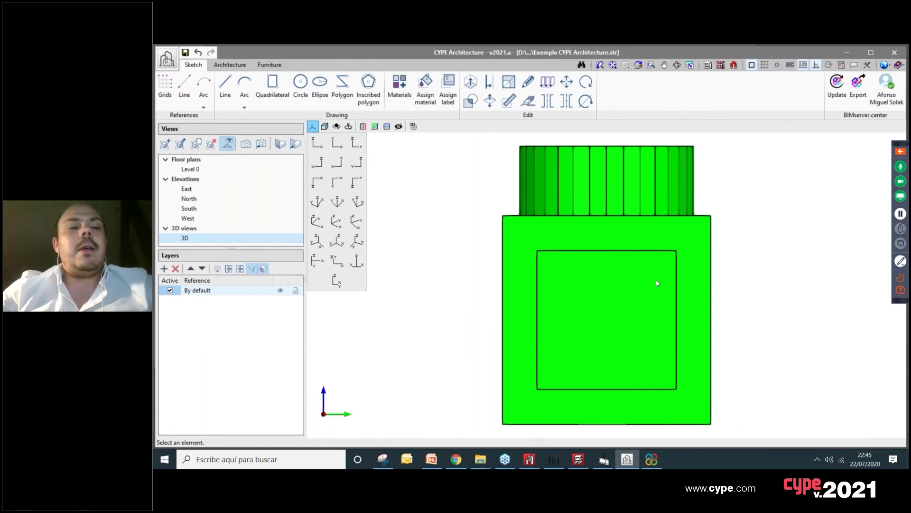
pyautogui.moveTo(645, 237)
pyautogui.mouseDown(button='middle')
pyautogui.moveTo(644, 258)
pyautogui.moveTo(642, 197)
pyautogui.moveTo(641, 254)
pyautogui.moveTo(644, 241)
pyautogui.mouseUp(button='middle')
pyautogui.click(531, 460)
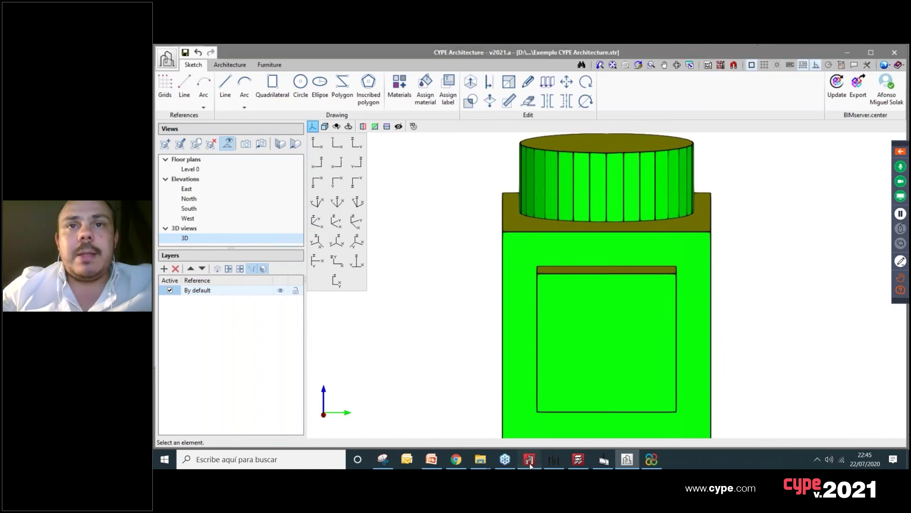
# Step: Compare the side view of the imported structure with the volume in CYPE Architecture, viewing the volume in perspective
pyautogui.moveTo(592, 276); pyautogui.dragTo(605, 286, button='middle')
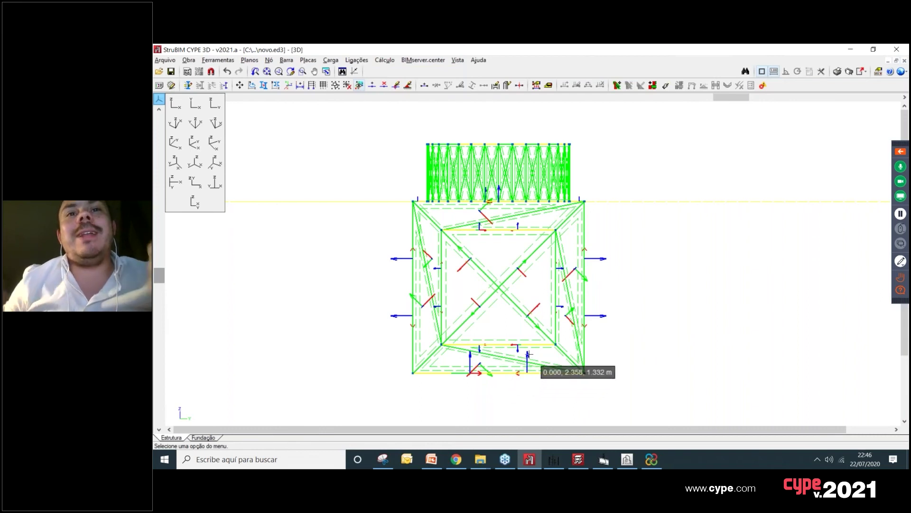
pyautogui.click(651, 459)
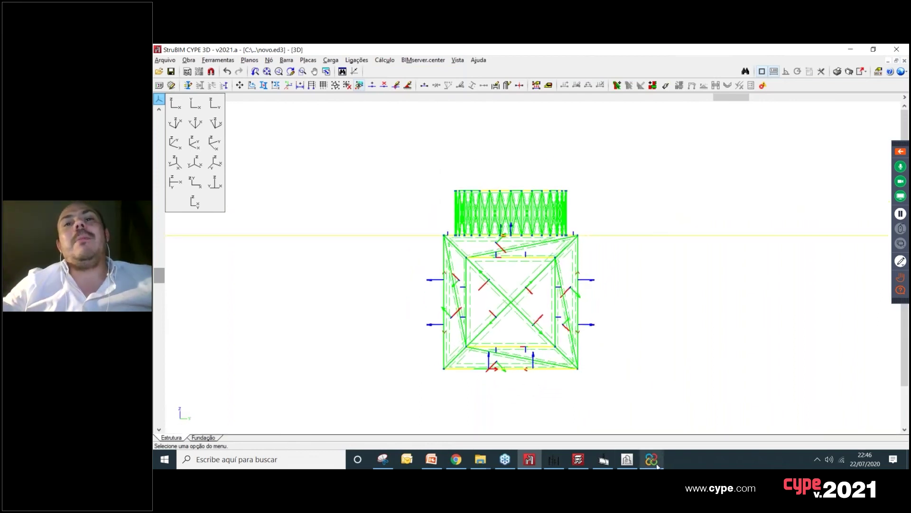
pyautogui.click(627, 459)
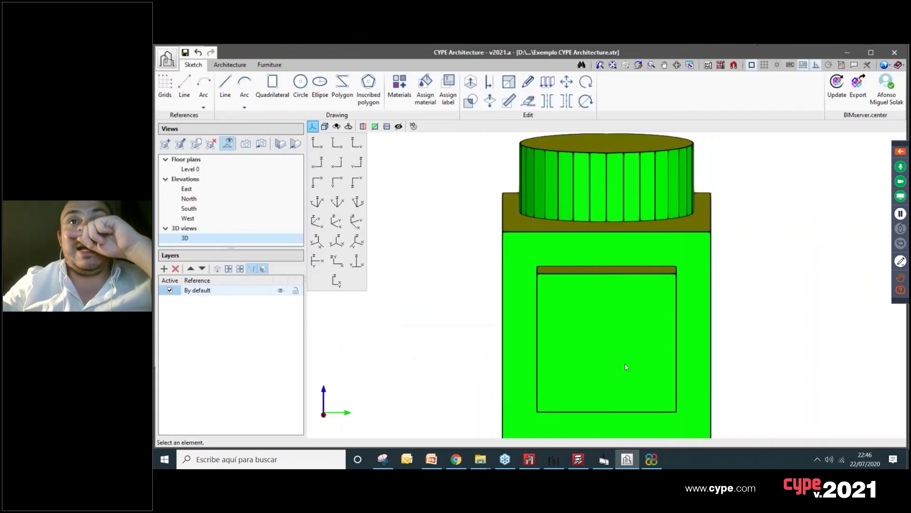
pyautogui.moveTo(684, 357); pyautogui.dragTo(676, 220, button='middle')
pyautogui.moveTo(712, 265); pyautogui.dragTo(590, 298, button='middle')
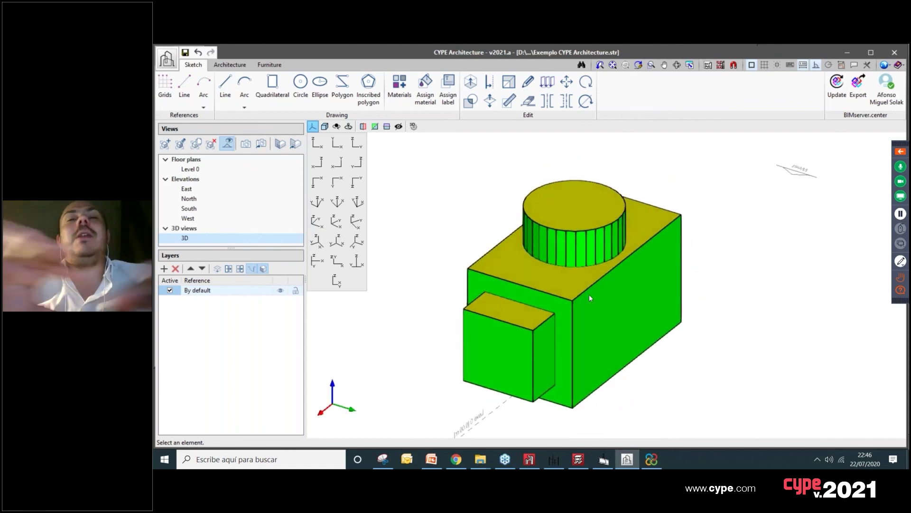
# Step: Return to StruBIM CYPE 3D and examine the triangulated plates of the imported structure in perspective
pyautogui.click(651, 461)
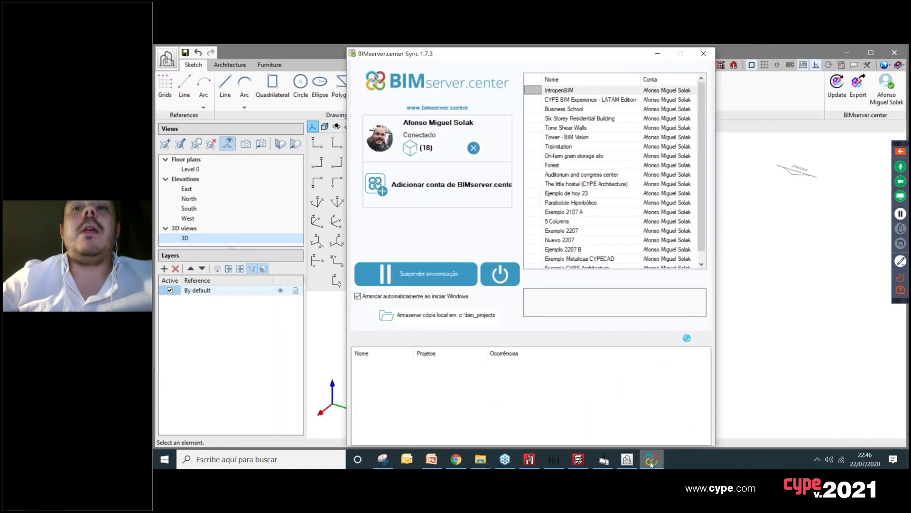
pyautogui.click(651, 462)
pyautogui.click(578, 459)
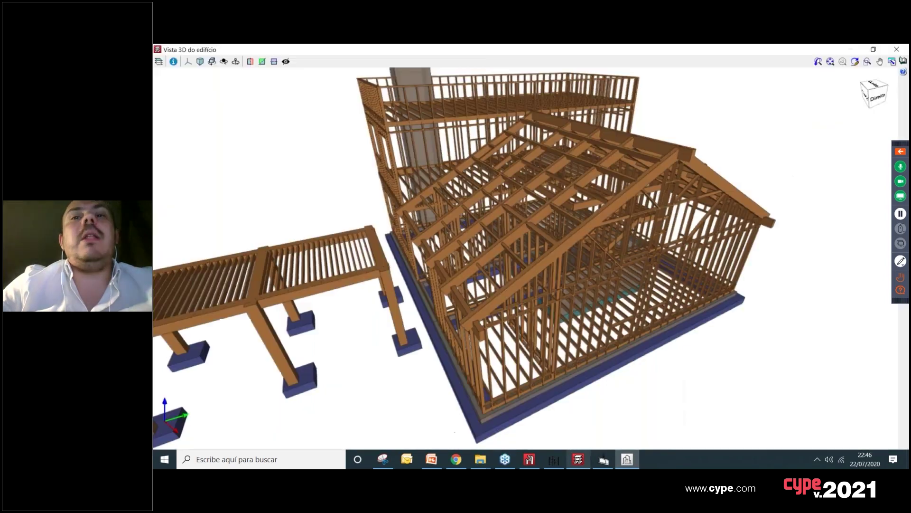
pyautogui.click(529, 459)
pyautogui.moveTo(602, 271); pyautogui.dragTo(512, 245, button='middle')
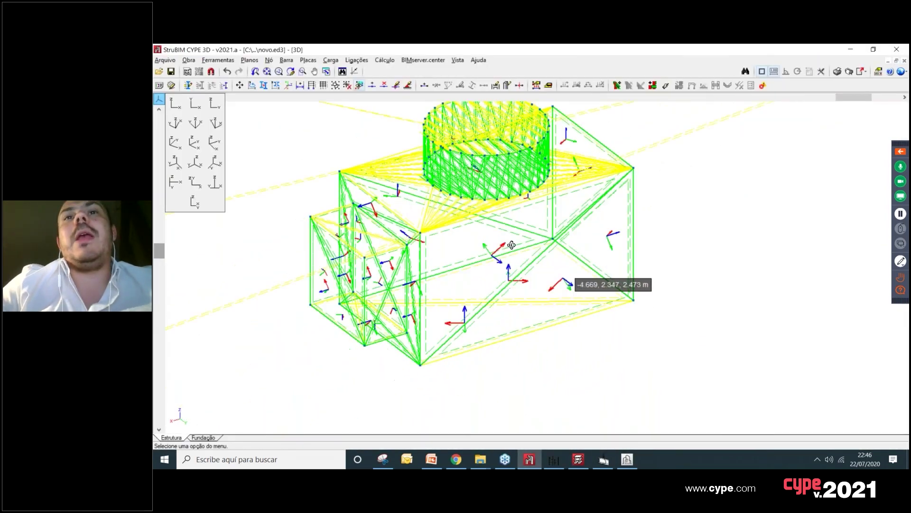
pyautogui.scroll(-3, 512, 245)
pyautogui.moveTo(585, 327); pyautogui.dragTo(648, 332, button='middle')
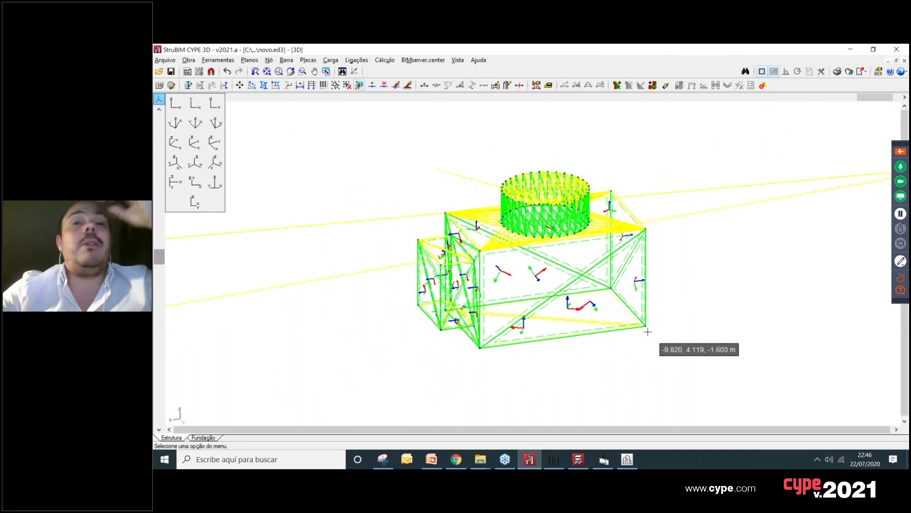
pyautogui.moveTo(591, 305); pyautogui.dragTo(616, 306, button='middle')
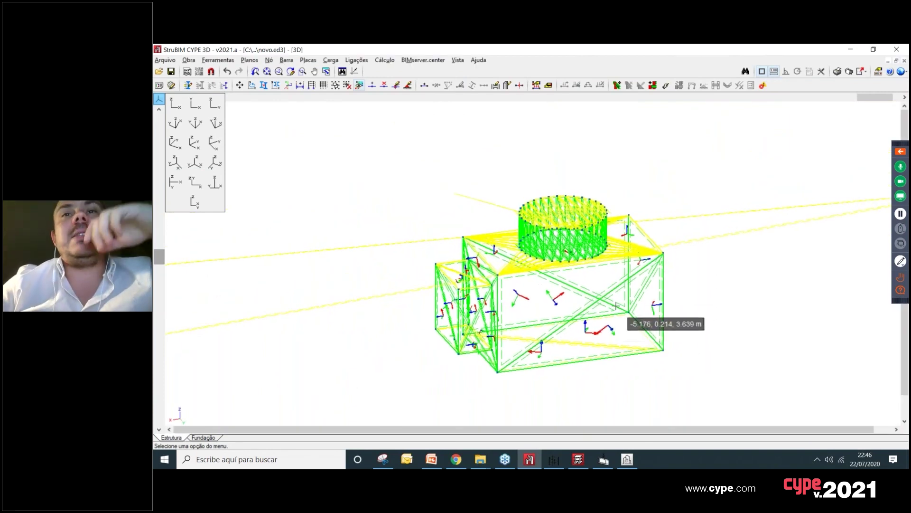
pyautogui.scroll(-1, 612, 284)
# Step: Join the triangulated plates of the whole structure into single plates and inspect the model from several angles
pyautogui.click(308, 60)
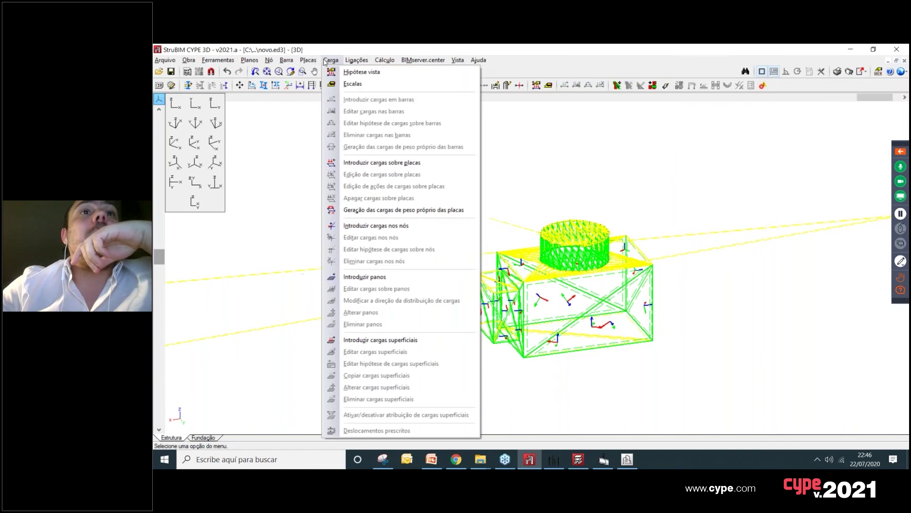
pyautogui.click(334, 237)
pyautogui.click(341, 232)
pyautogui.click(321, 143)
pyautogui.click(725, 410)
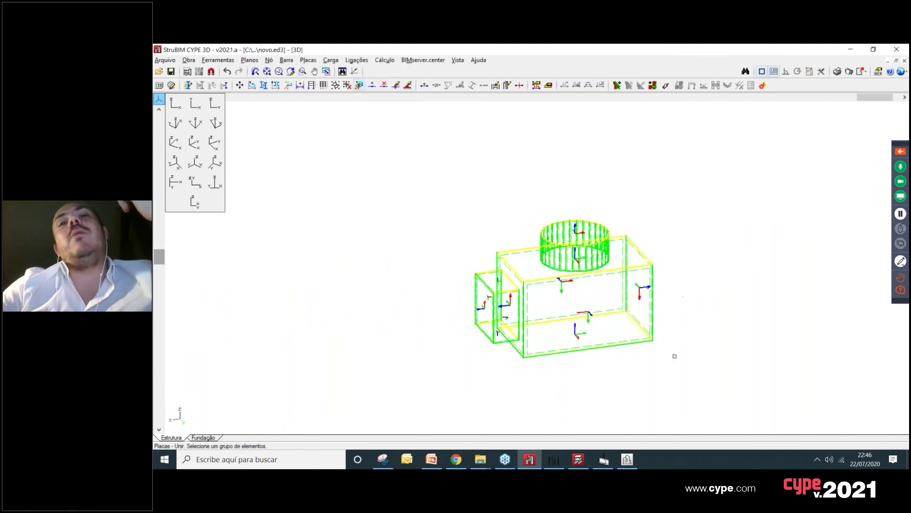
pyautogui.scroll(6, 596, 388)
pyautogui.moveTo(608, 375); pyautogui.dragTo(826, 361, button='middle')
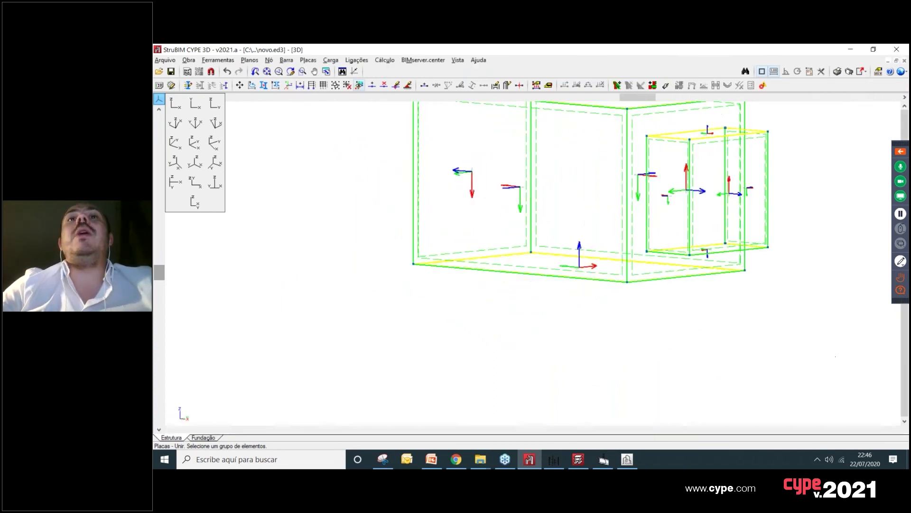
pyautogui.moveTo(506, 339); pyautogui.dragTo(617, 368, button='middle')
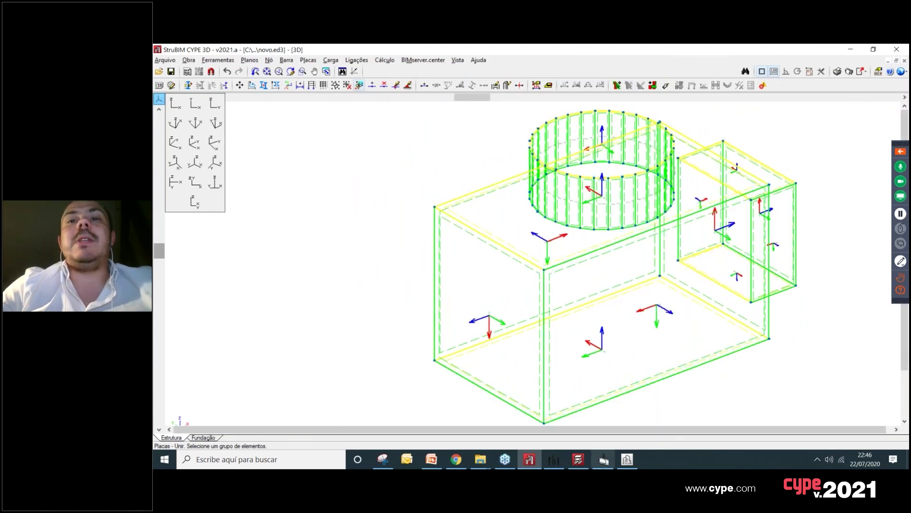
# Step: Examine the segmented cylinder in CYPE Architecture, and return to StruBIM CYPE 3D
pyautogui.click(628, 459)
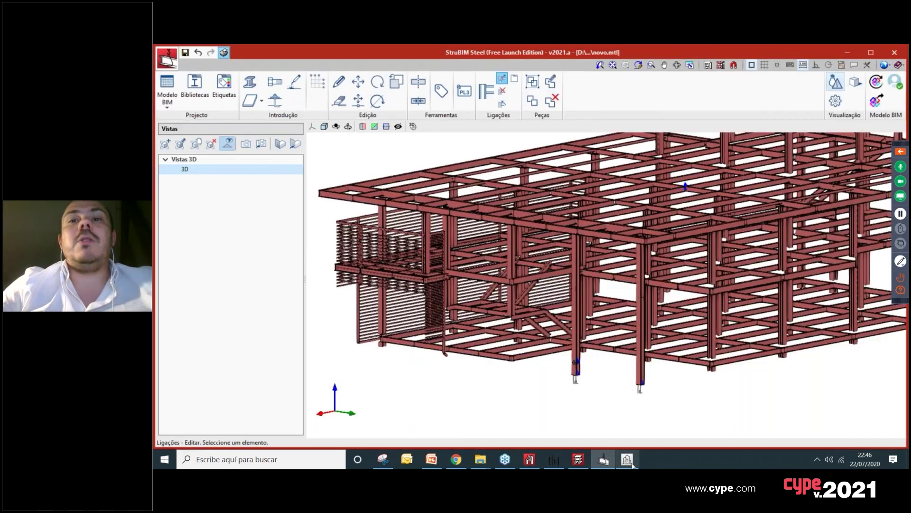
pyautogui.scroll(5, 574, 252)
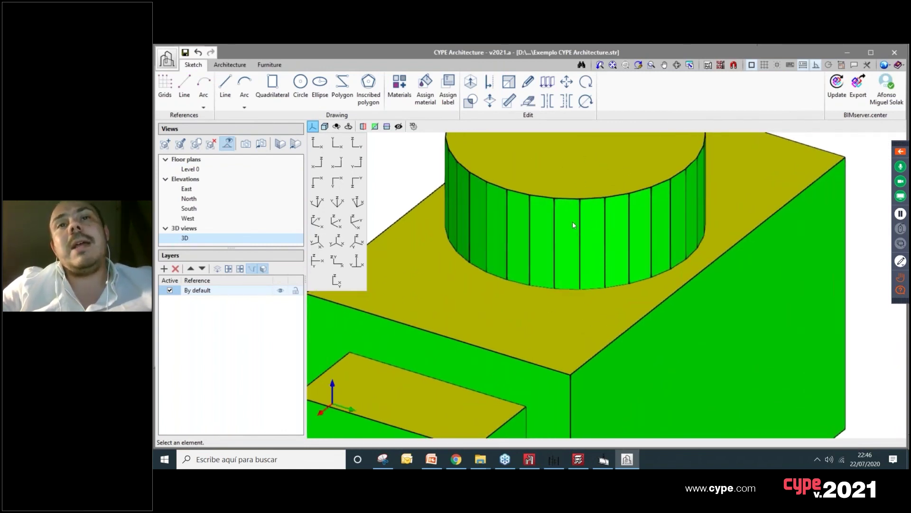
pyautogui.scroll(-5, 573, 225)
pyautogui.click(603, 459)
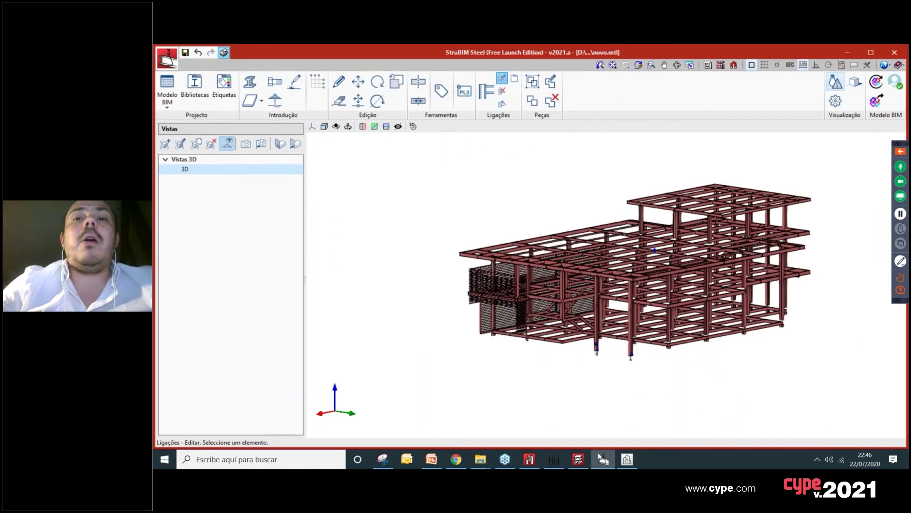
pyautogui.click(529, 459)
# Step: Review the structure's layers and their colours in the layer manager, and close it without changes
pyautogui.click(218, 60)
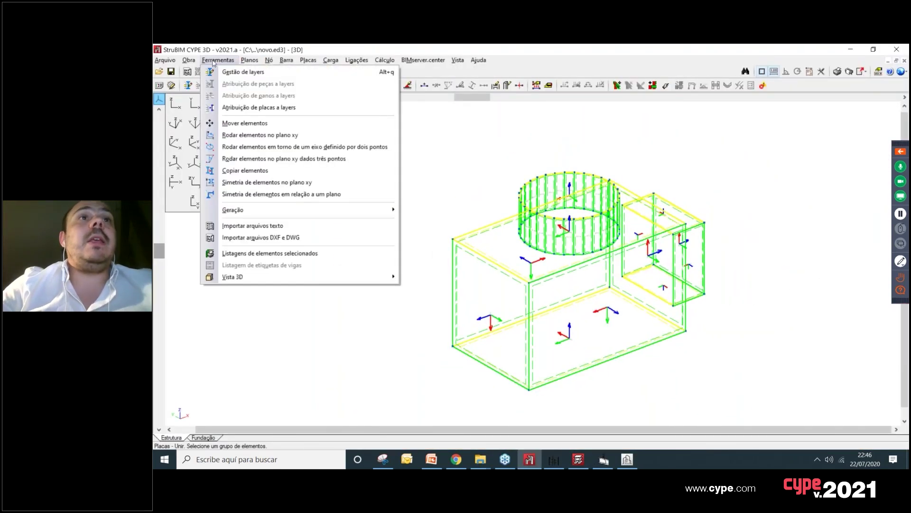
pyautogui.click(233, 72)
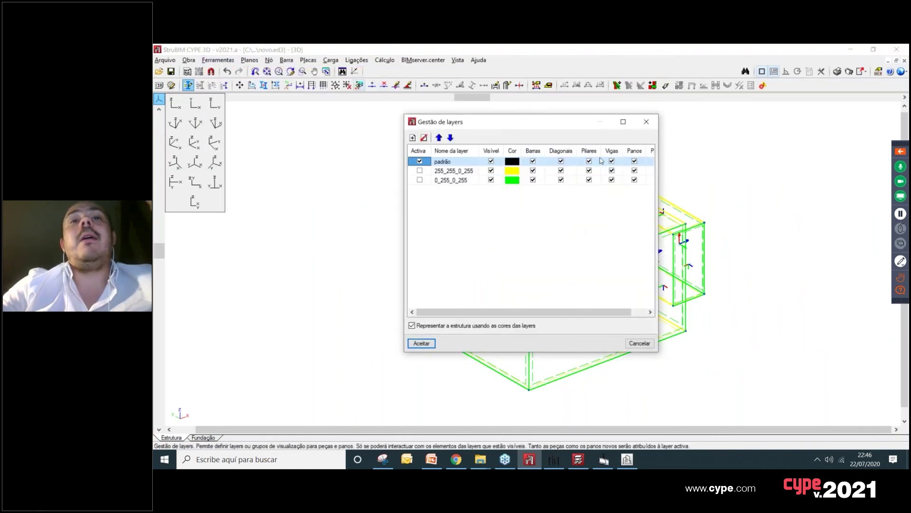
pyautogui.click(646, 123)
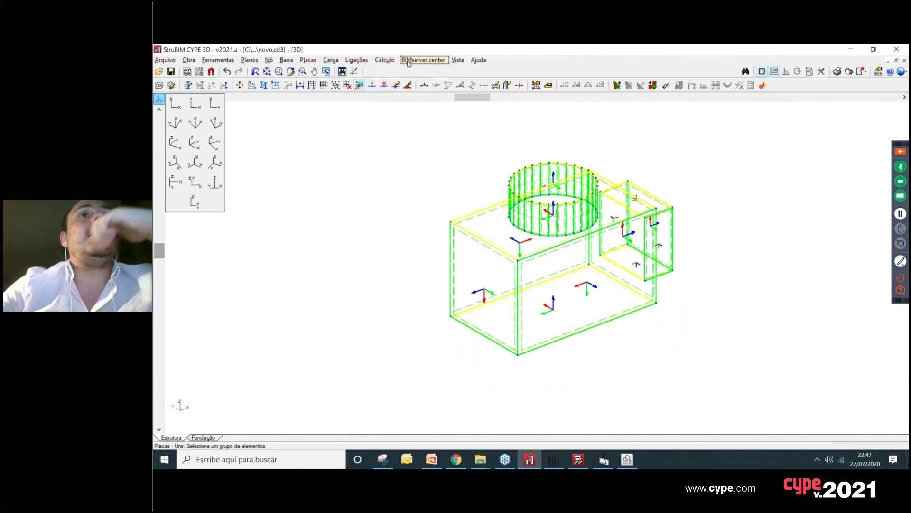
# Step: Assign rolled steel (Aço laminado) S275M as the plate-specific material for all plates of the structure
pyautogui.click(393, 62)
pyautogui.moveTo(356, 61)
pyautogui.moveTo(389, 62)
pyautogui.moveTo(308, 60)
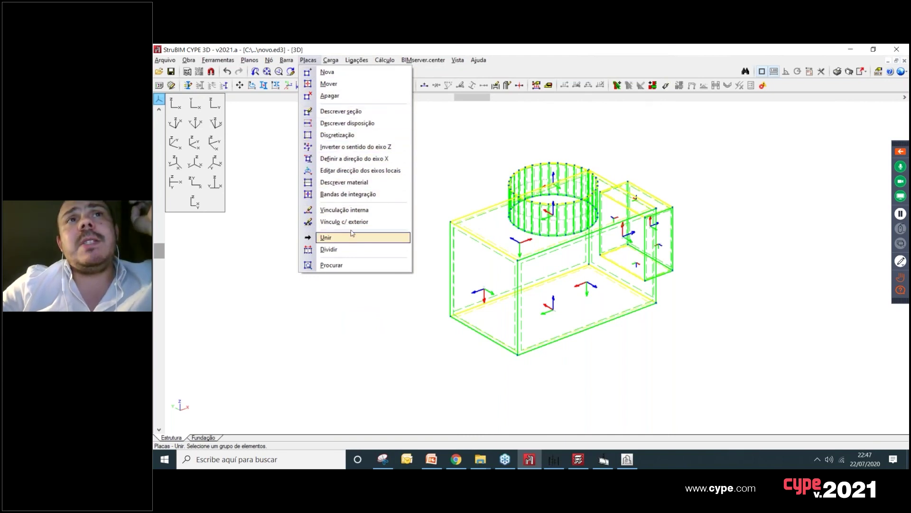
pyautogui.click(354, 182)
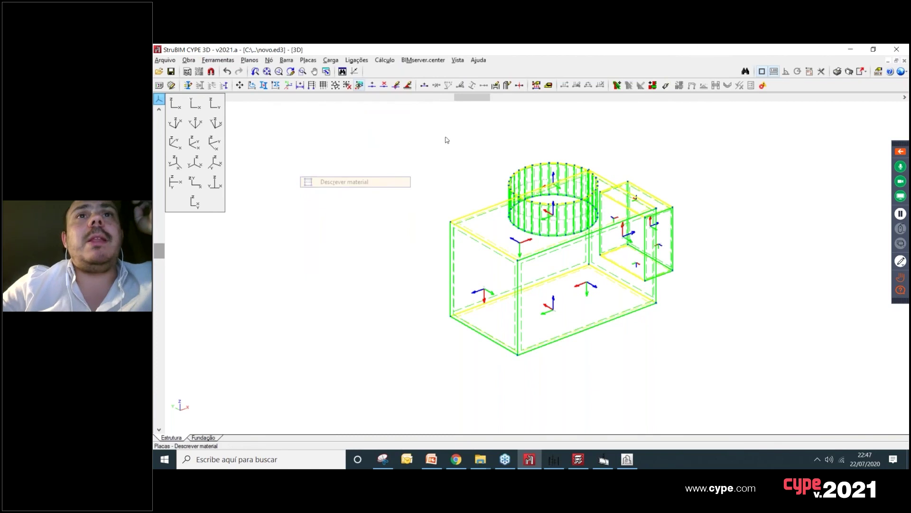
pyautogui.moveTo(407, 132); pyautogui.dragTo(712, 387)
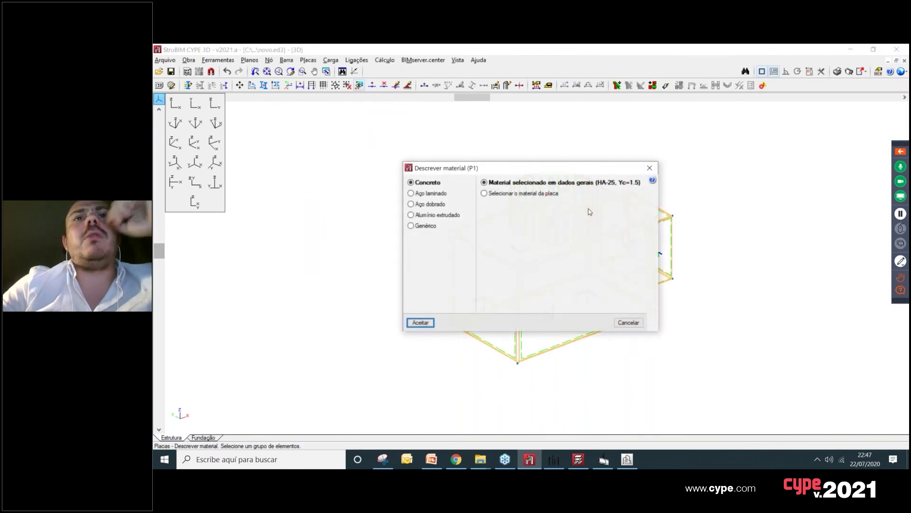
pyautogui.click(411, 193)
pyautogui.click(551, 205)
pyautogui.click(522, 240)
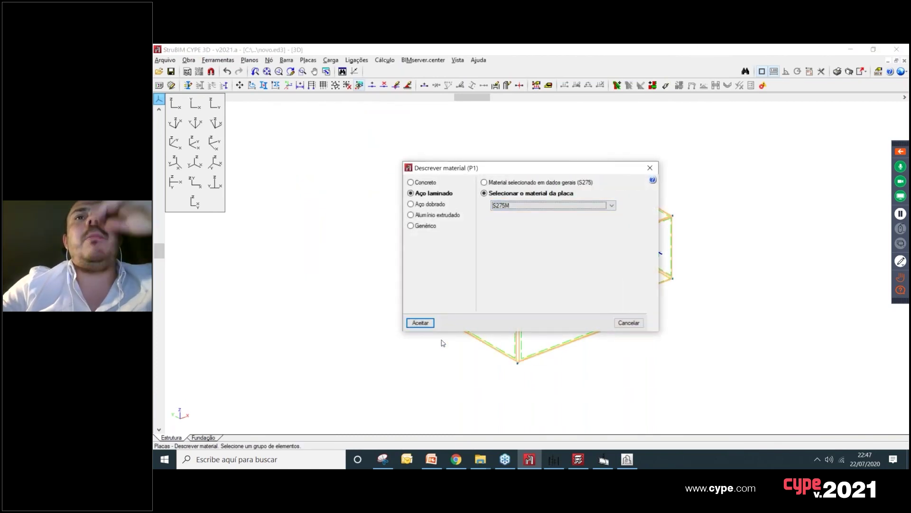
pyautogui.click(420, 323)
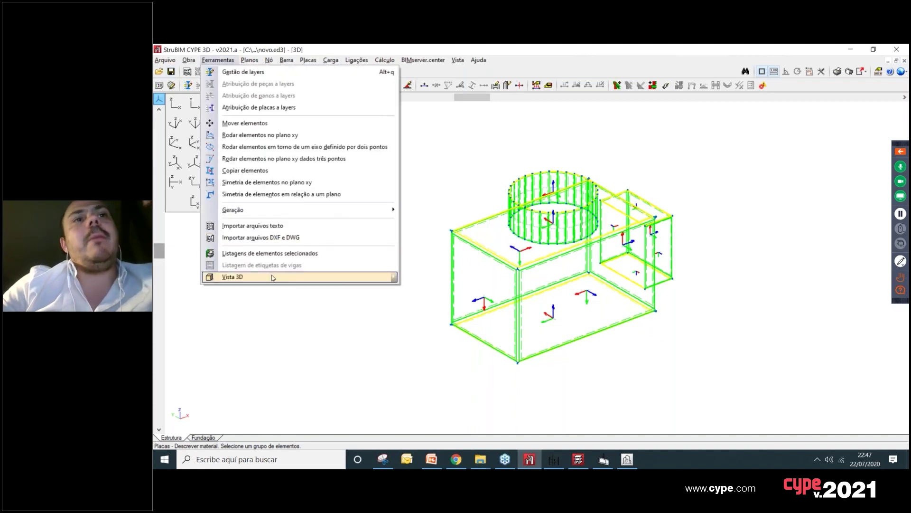
# Step: Open the 3D view of the structure, show its display options, and turn on the material display
pyautogui.moveTo(379, 277)
pyautogui.click(431, 278)
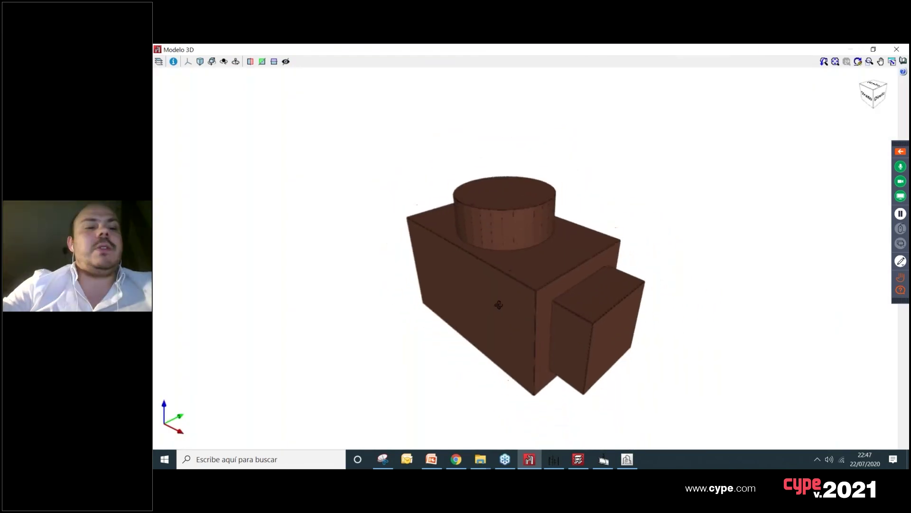
pyautogui.moveTo(498, 307); pyautogui.dragTo(640, 280)
pyautogui.click(159, 62)
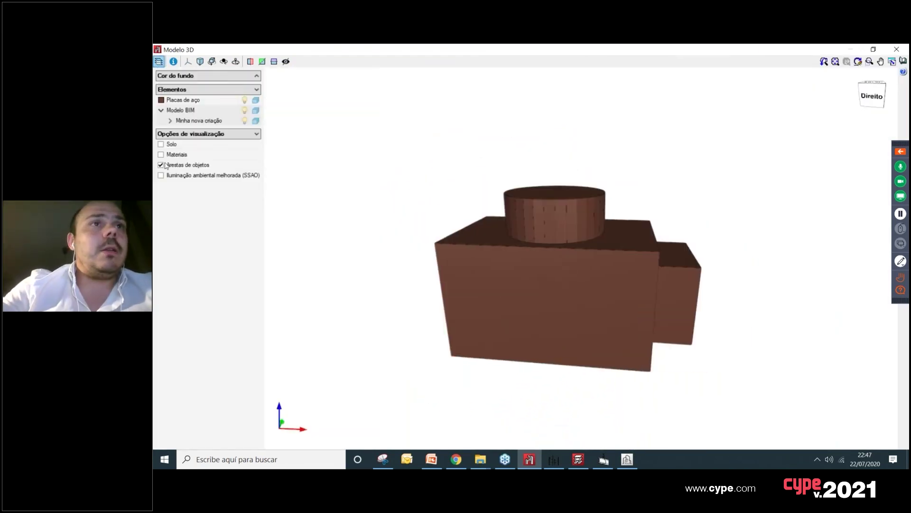
pyautogui.moveTo(596, 291); pyautogui.dragTo(169, 110)
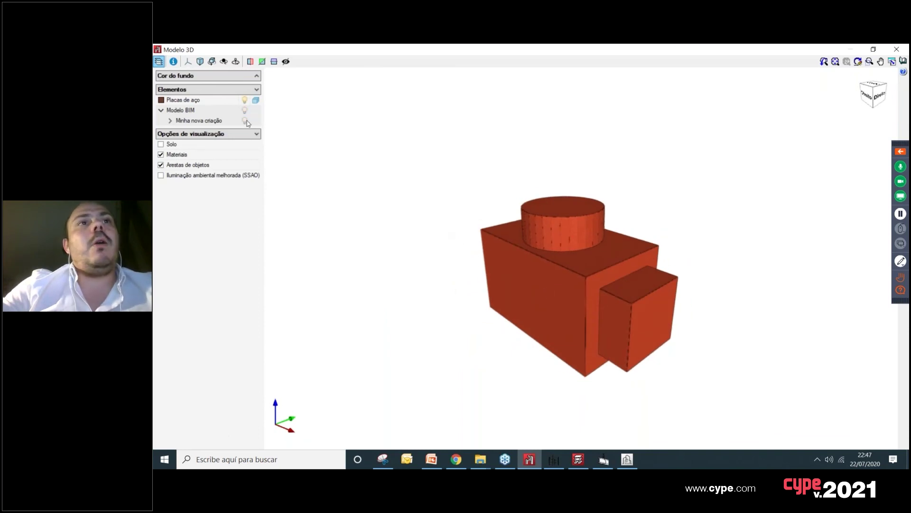
# Step: Compare the steel plates with the BIM model by changing their visibility and transparency, and close the 3D view
pyautogui.click(245, 101)
pyautogui.moveTo(533, 241); pyautogui.dragTo(260, 100)
pyautogui.click(256, 101)
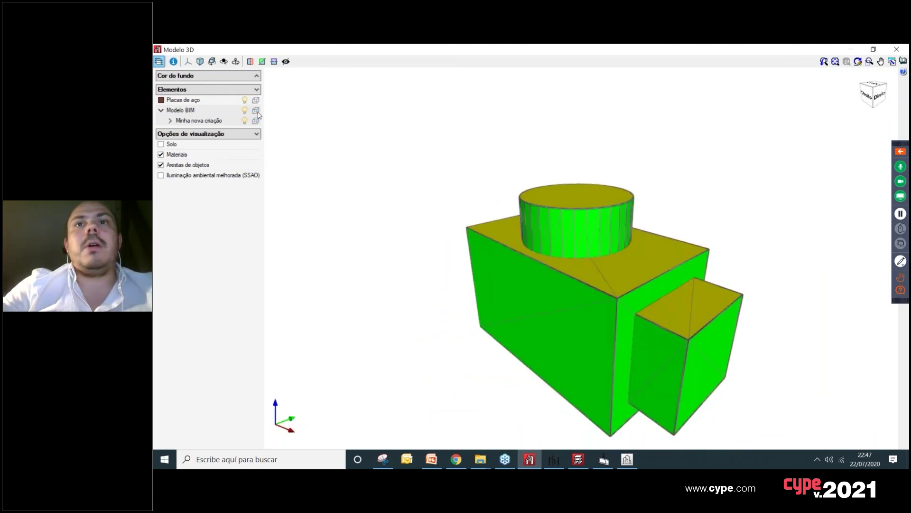
pyautogui.click(257, 122)
pyautogui.click(257, 101)
pyautogui.moveTo(596, 249); pyautogui.dragTo(541, 262)
pyautogui.scroll(3, 601, 284)
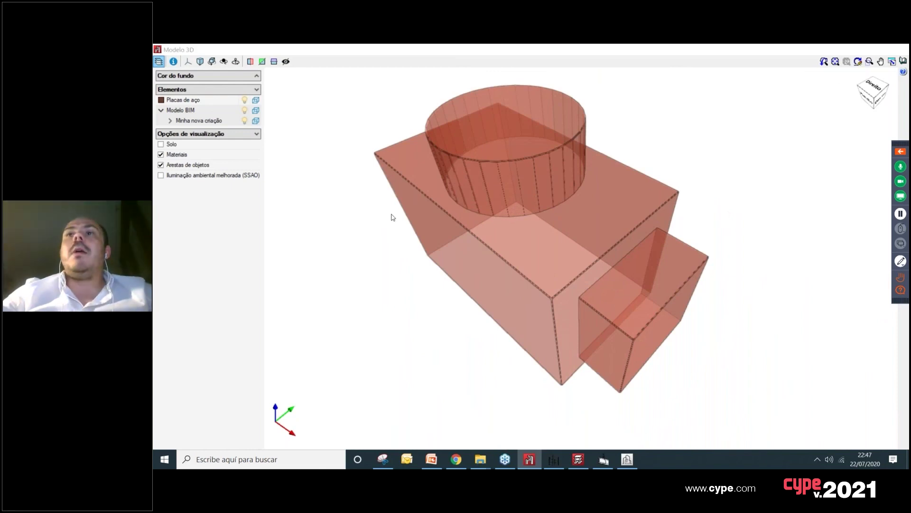
pyautogui.press('Escape')
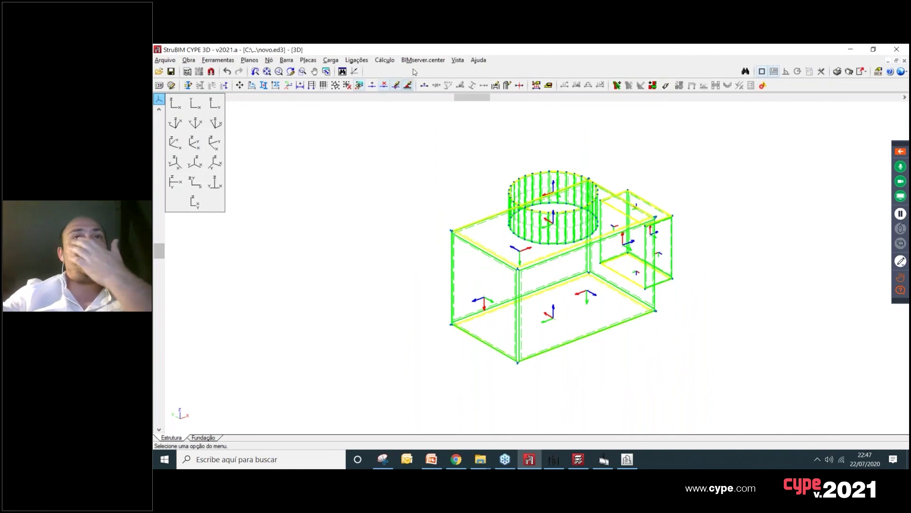
# Step: Try to export the plate structure to the BIMserver.center project as an IFC file with a name beginning "Estrutura de La"
pyautogui.click(422, 60)
pyautogui.click(433, 108)
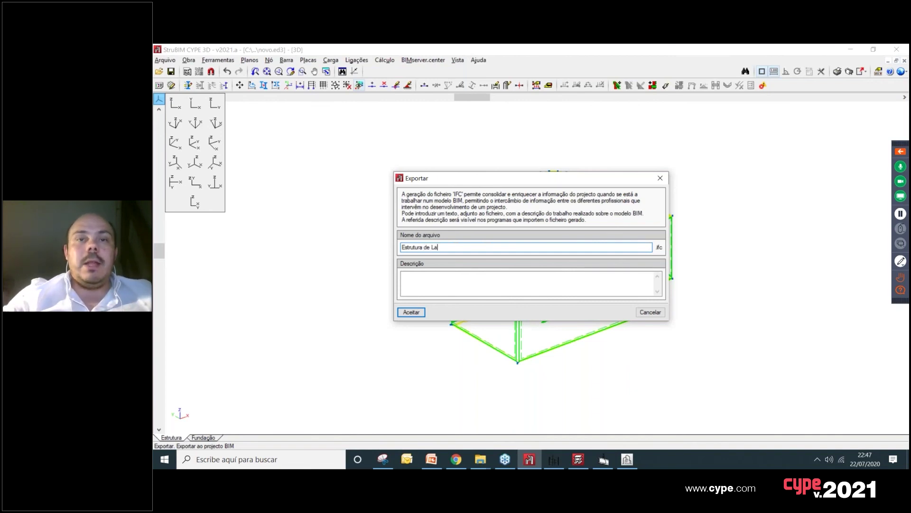
pyautogui.click(411, 312)
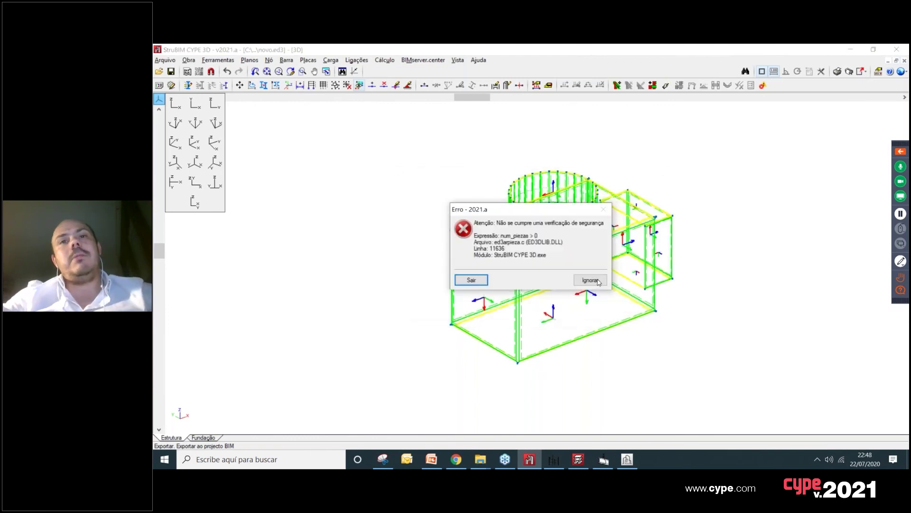
pyautogui.click(596, 281)
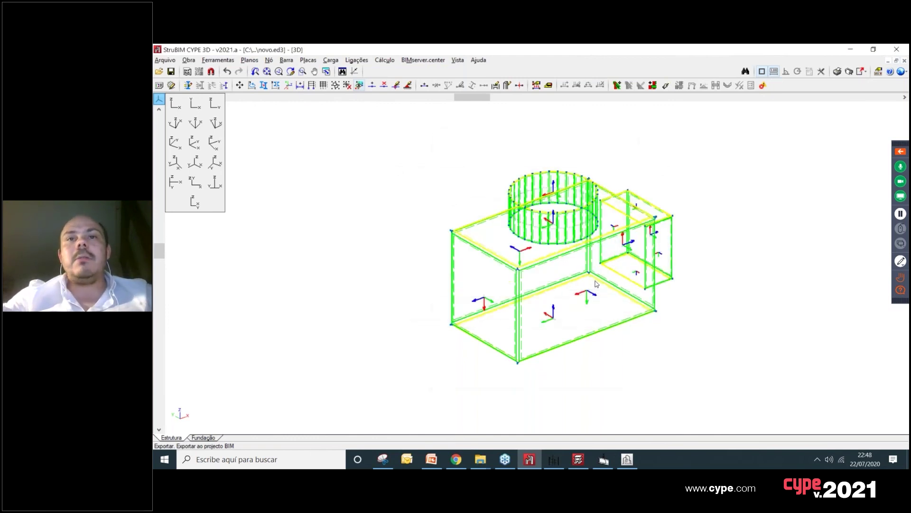
# Step: Delete all nodes of the plate structure so the structure is emptied
pyautogui.click(530, 274)
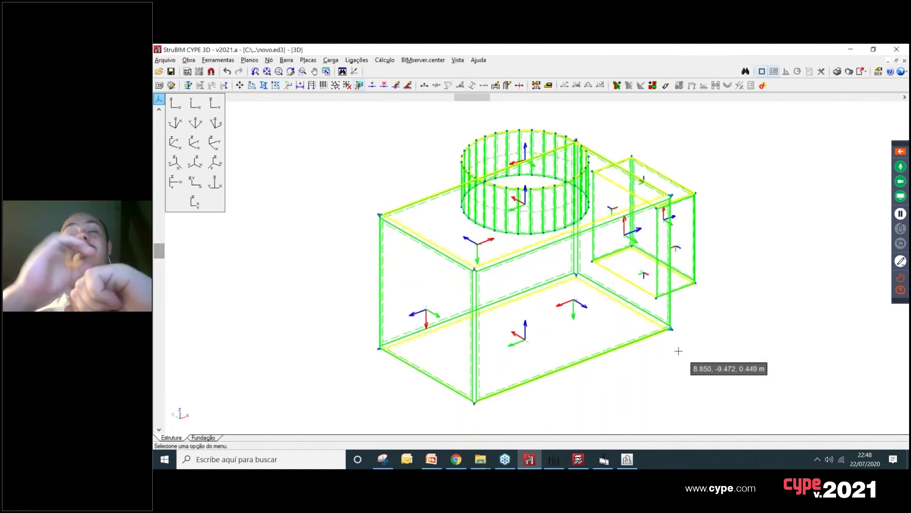
pyautogui.scroll(-2, 534, 354)
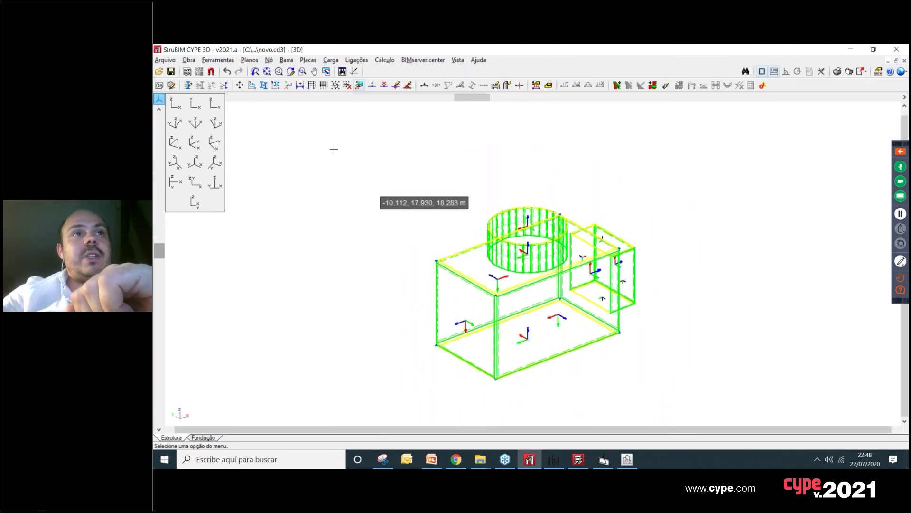
pyautogui.click(269, 60)
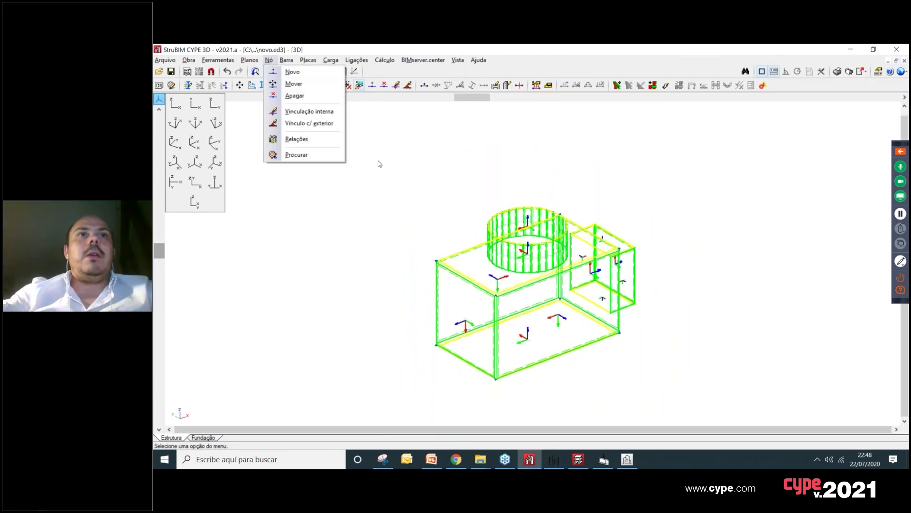
pyautogui.click(294, 95)
pyautogui.moveTo(383, 157); pyautogui.dragTo(677, 393)
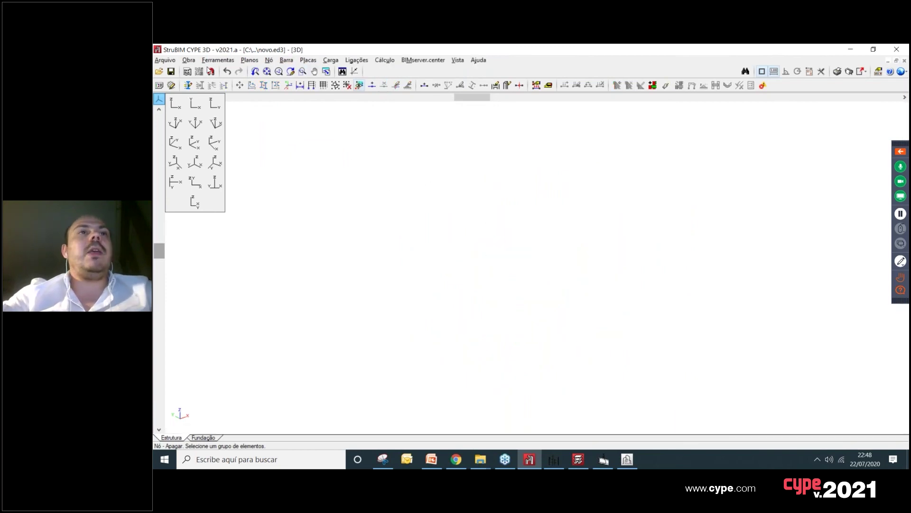
# Step: Import the DWG file 3D Sketch into the structure, using only the layer 0_0_0_255
pyautogui.click(217, 60)
pyautogui.click(256, 237)
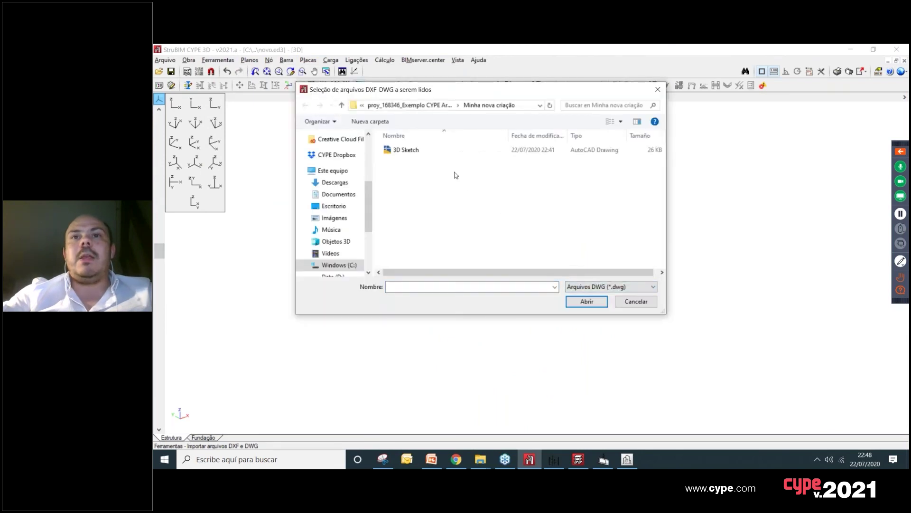
pyautogui.click(419, 153)
pyautogui.click(588, 301)
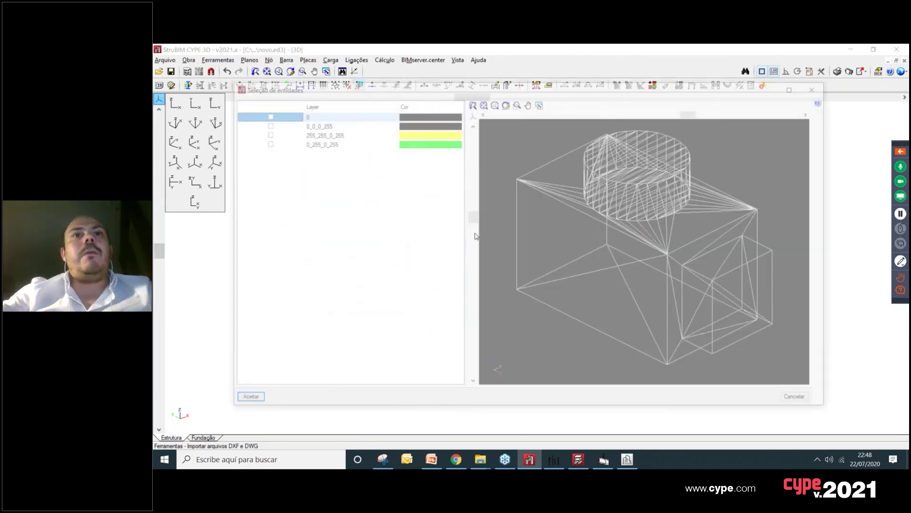
pyautogui.click(264, 125)
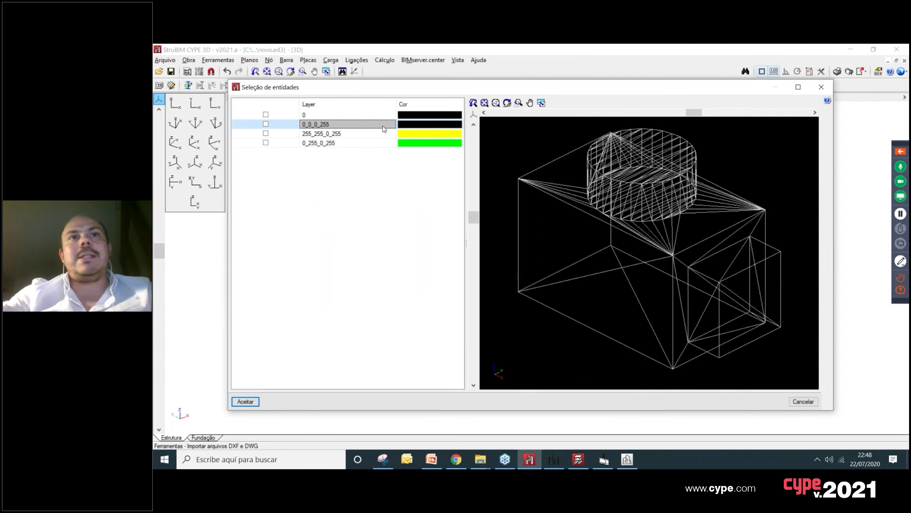
pyautogui.click(266, 124)
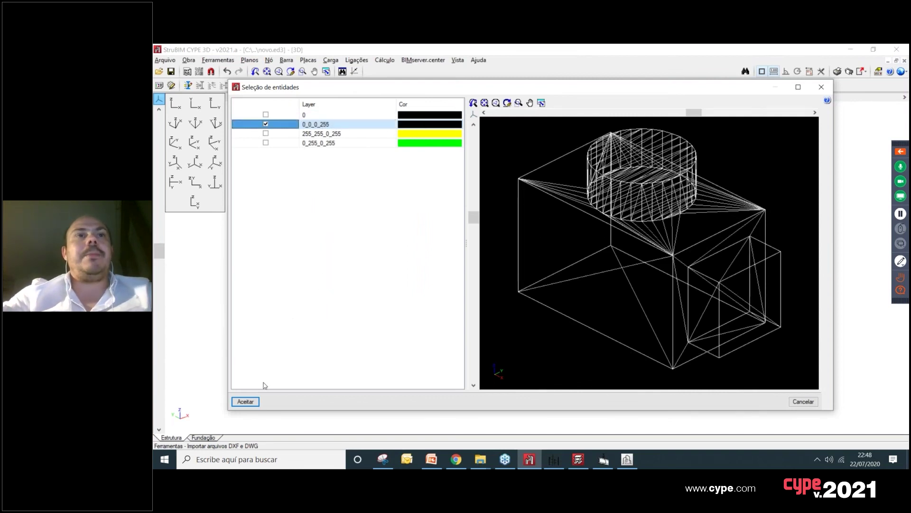
pyautogui.click(253, 402)
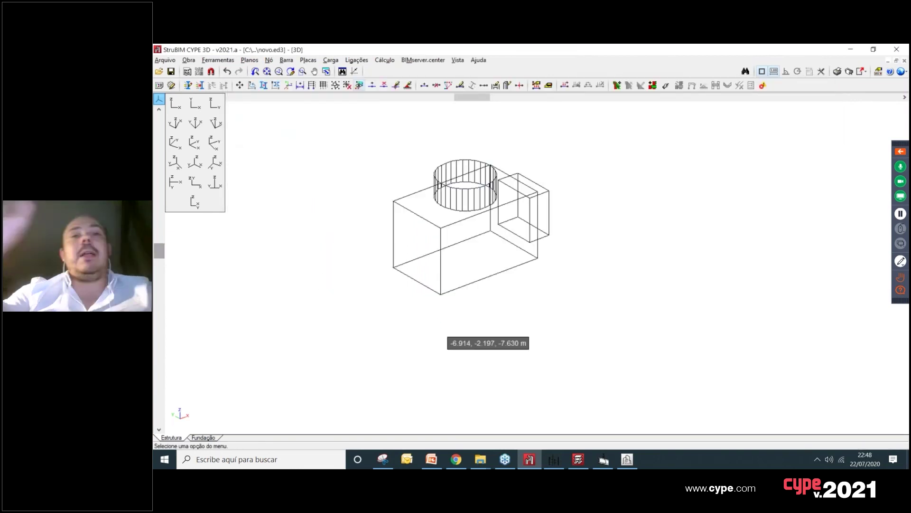
# Step: Draw an IPE 80 bar from a top corner of the large box to the base ring of the cylinder
pyautogui.moveTo(572, 332); pyautogui.dragTo(433, 315, button='middle')
pyautogui.moveTo(440, 267); pyautogui.dragTo(530, 220, button='middle')
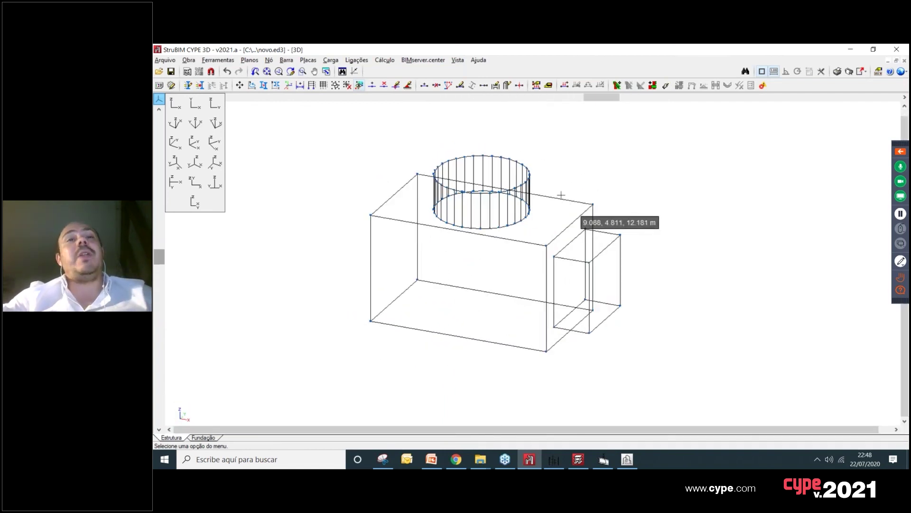
pyautogui.moveTo(392, 244); pyautogui.dragTo(219, 46, button='middle')
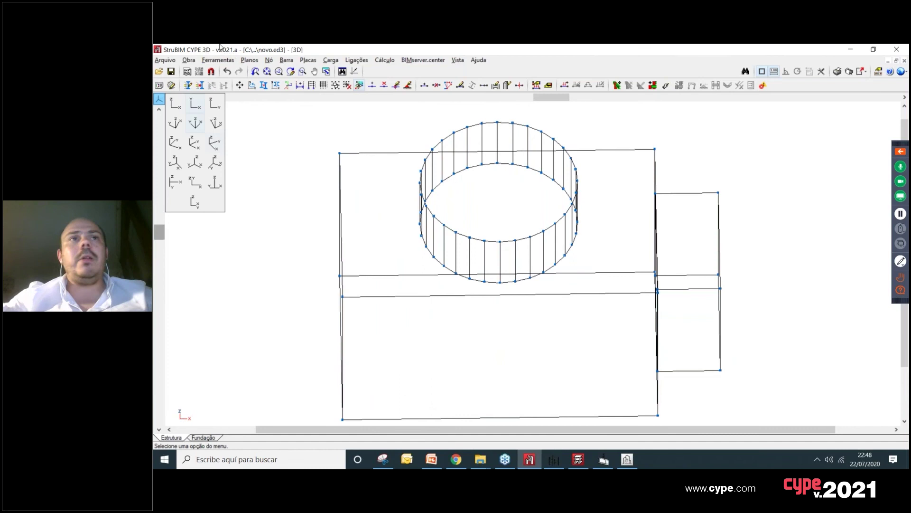
pyautogui.click(284, 60)
pyautogui.click(315, 76)
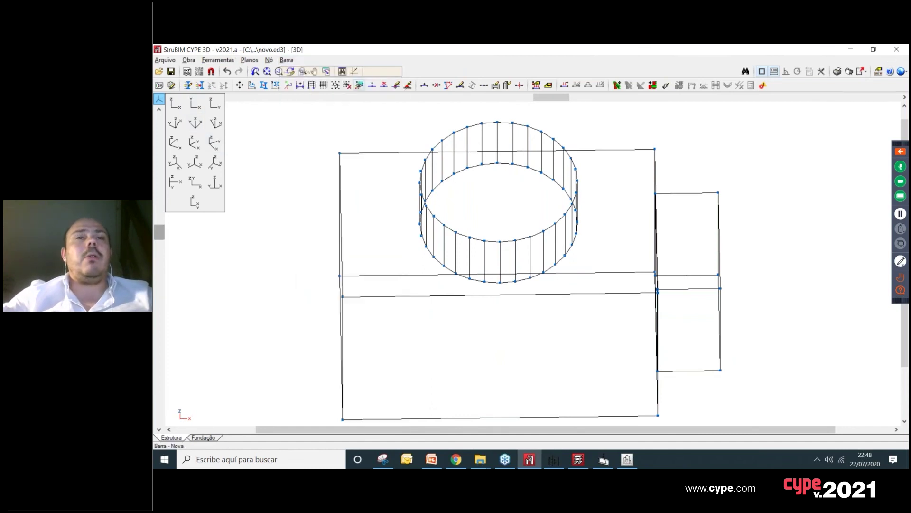
pyautogui.moveTo(372, 319); pyautogui.dragTo(313, 202, button='middle')
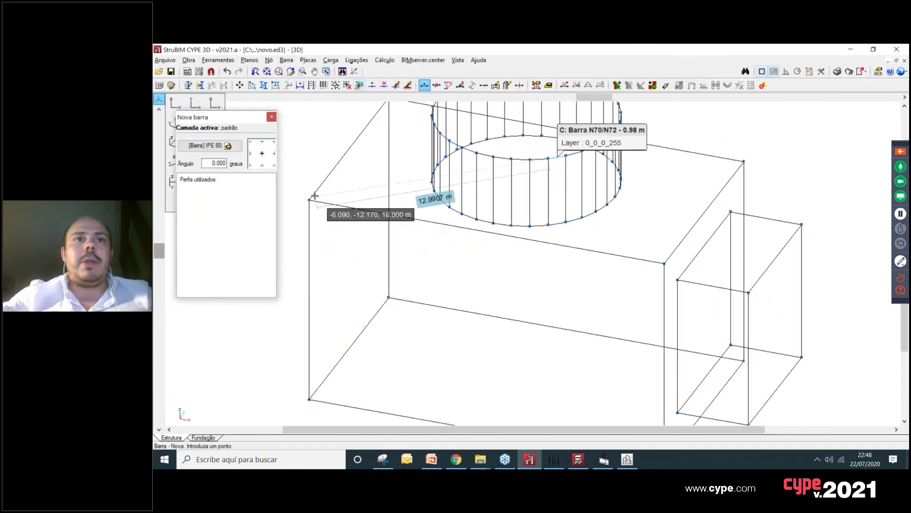
pyautogui.click(309, 199)
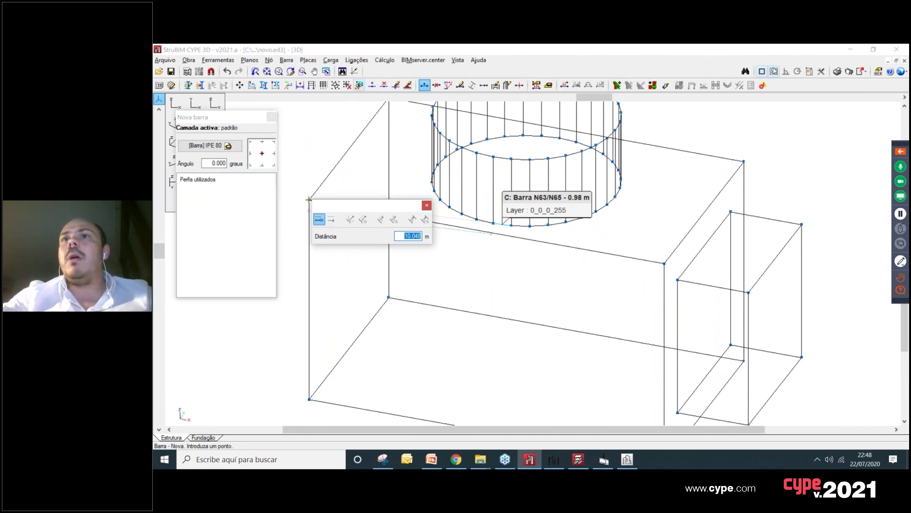
pyautogui.click(427, 206)
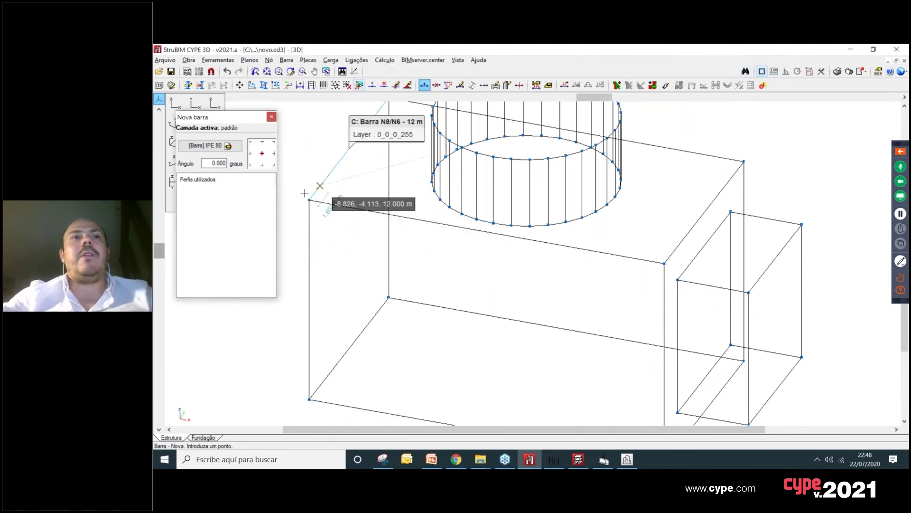
pyautogui.click(306, 199)
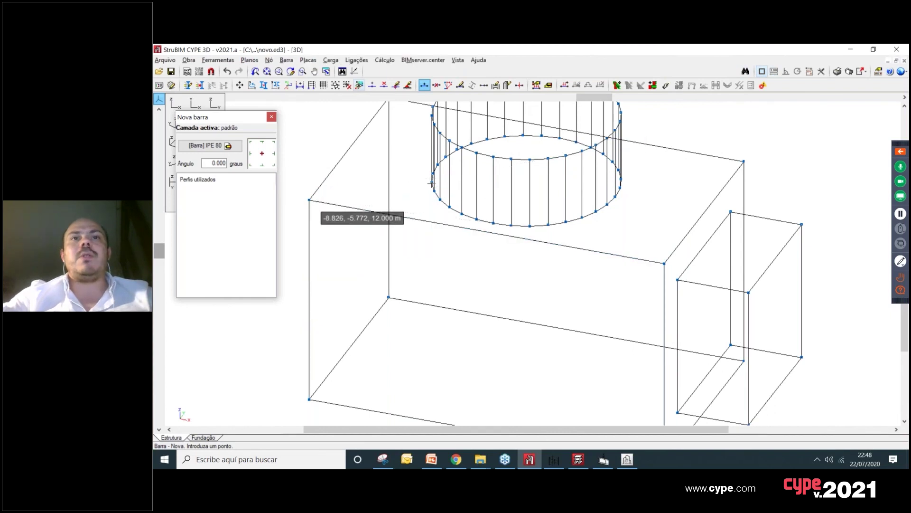
pyautogui.scroll(2, 434, 187)
pyautogui.click(434, 195)
# Step: Draw IPE 80 bars joining the remaining top corners of the large box to the cylinder's base ring
pyautogui.scroll(-2, 522, 238)
pyautogui.scroll(2, 546, 223)
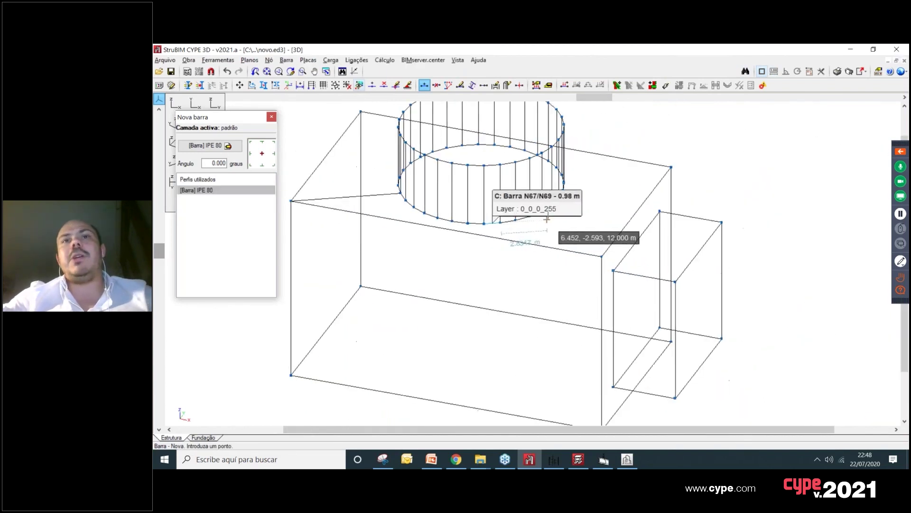
pyautogui.click(541, 210)
pyautogui.click(609, 262)
pyautogui.keyDown('shift'); pyautogui.moveTo(633, 201); pyautogui.dragTo(515, 207, button='middle'); pyautogui.keyUp('shift')
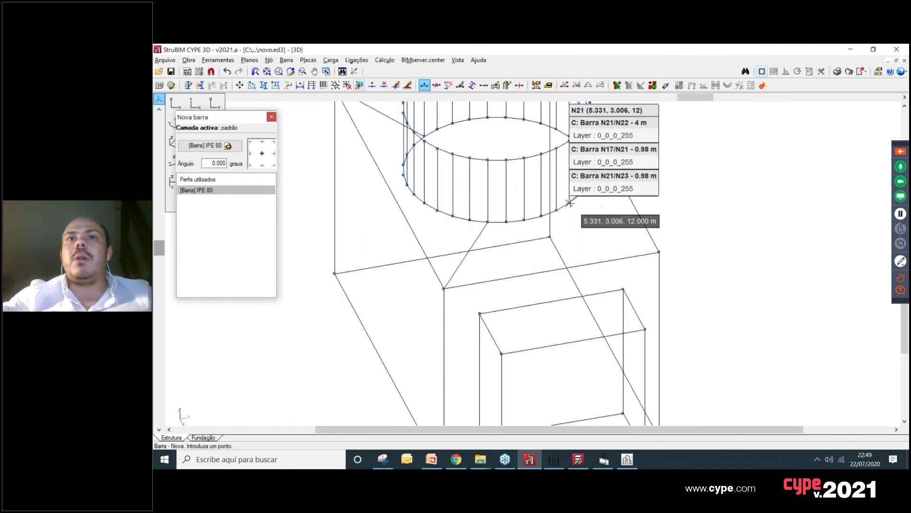
pyautogui.click(569, 202)
pyautogui.click(659, 252)
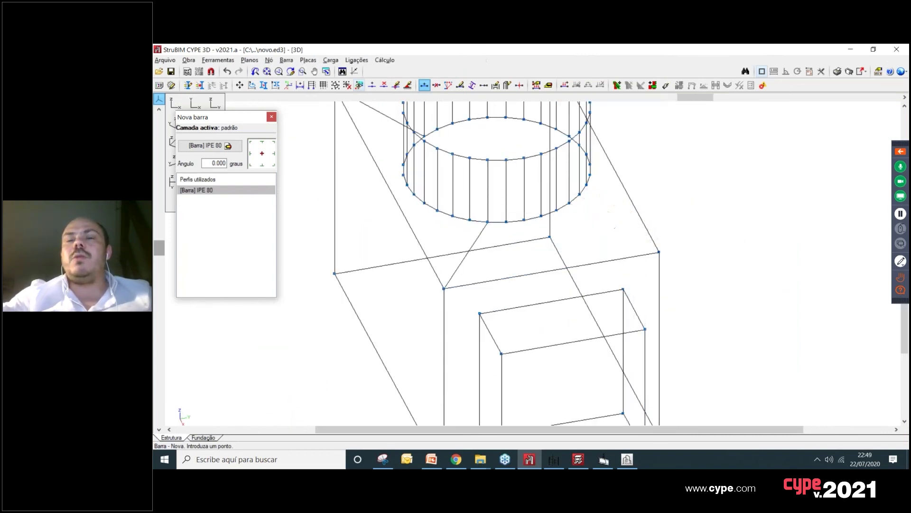
pyautogui.keyDown('shift'); pyautogui.moveTo(701, 235); pyautogui.dragTo(454, 244, button='middle'); pyautogui.keyUp('shift')
pyautogui.click(450, 243)
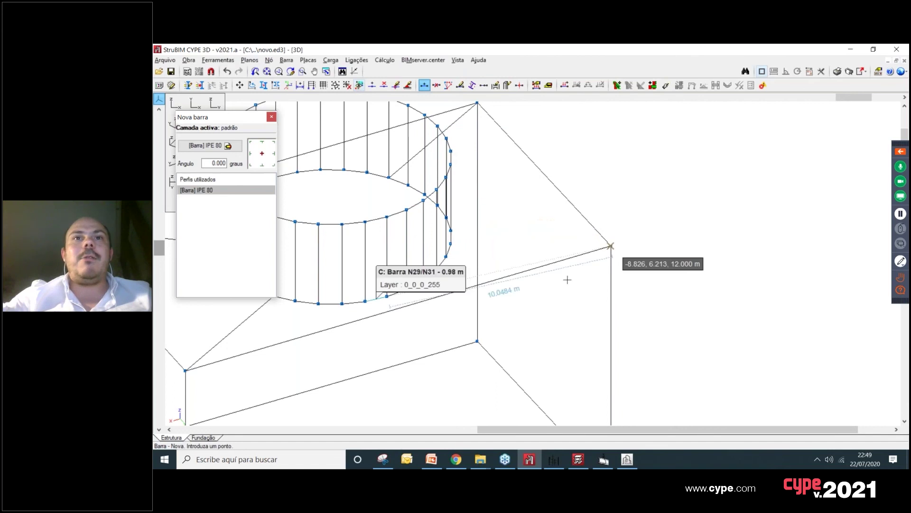
pyautogui.scroll(-2, 604, 247)
pyautogui.keyDown('shift'); pyautogui.moveTo(547, 260); pyautogui.dragTo(559, 222, button='middle'); pyautogui.keyUp('shift')
pyautogui.click(520, 187)
# Step: Draw IPE 80 bars joining the corners of the large box to the nearest corners of the small side box
pyautogui.moveTo(649, 220); pyautogui.dragTo(440, 236, button='middle')
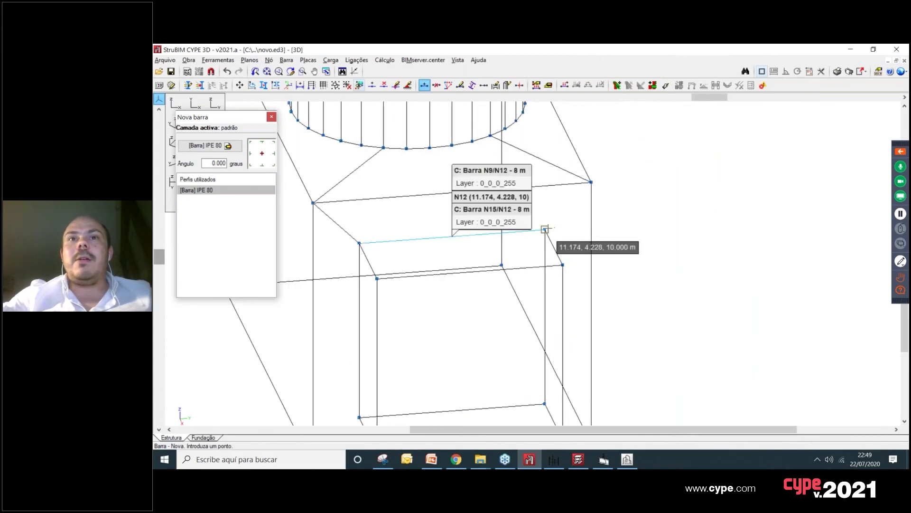
pyautogui.keyDown('shift'); pyautogui.moveTo(591, 182); pyautogui.dragTo(600, 285, button='middle'); pyautogui.keyUp('shift')
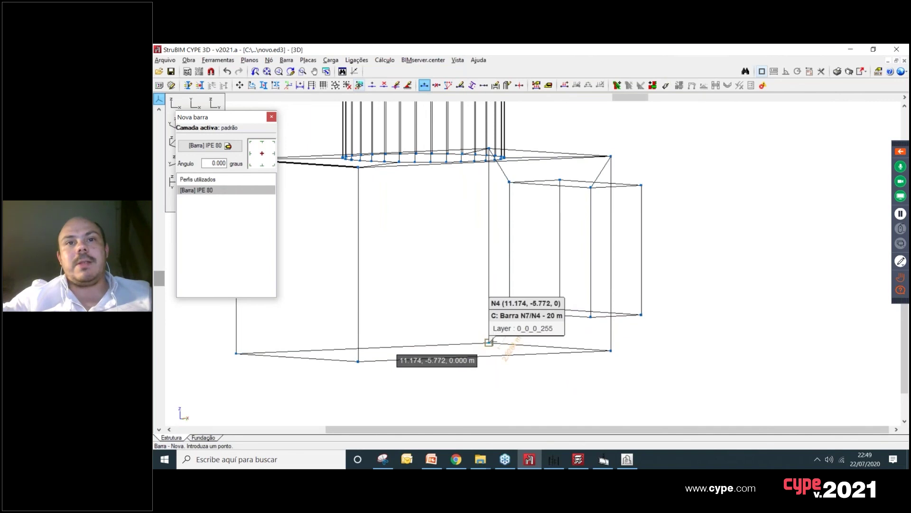
pyautogui.keyDown('shift'); pyautogui.moveTo(643, 362); pyautogui.dragTo(591, 315, button='middle'); pyautogui.keyUp('shift')
pyautogui.scroll(-5, 468, 357)
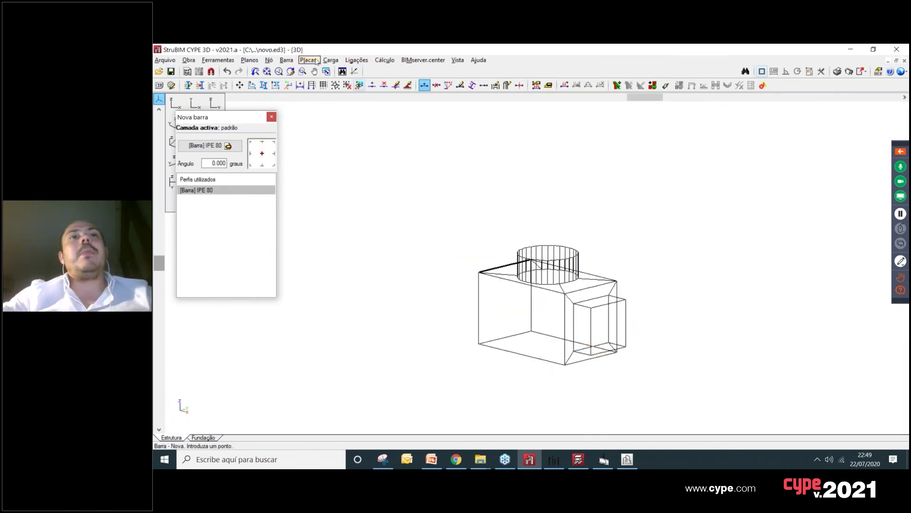
# Step: Describe all bars of the structure with the IPE 300 profile
pyautogui.click(288, 60)
pyautogui.click(311, 137)
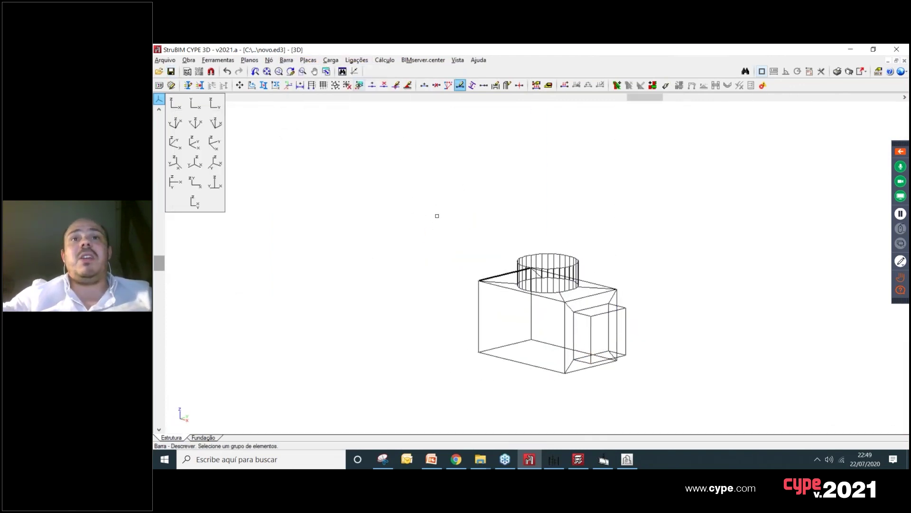
pyautogui.moveTo(438, 216); pyautogui.dragTo(654, 407)
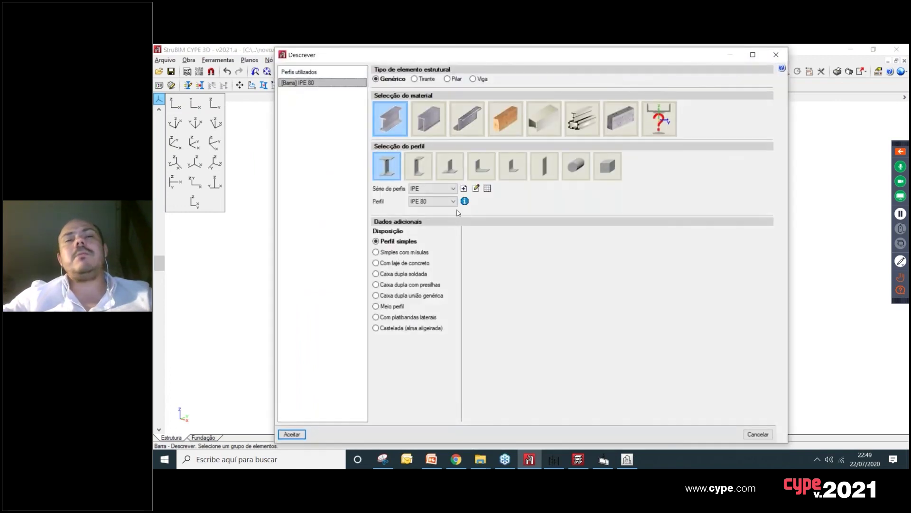
pyautogui.click(432, 201)
pyautogui.click(432, 273)
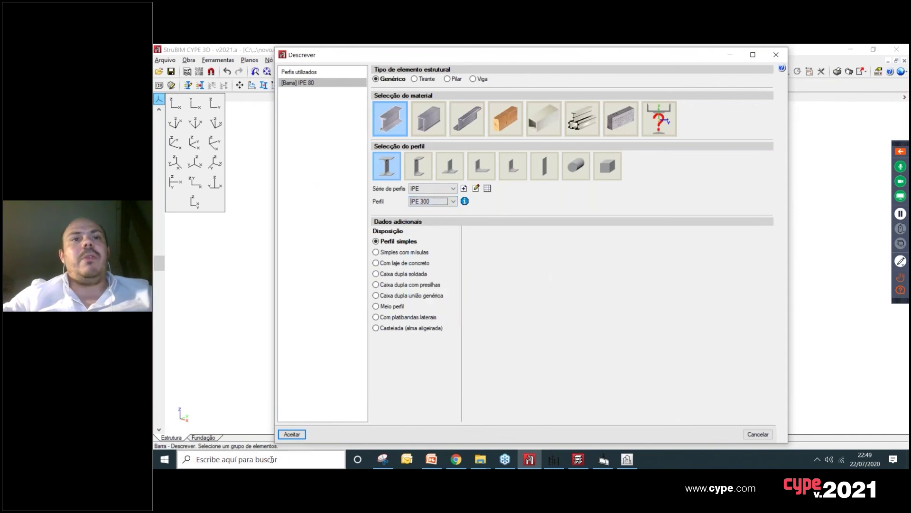
pyautogui.click(292, 434)
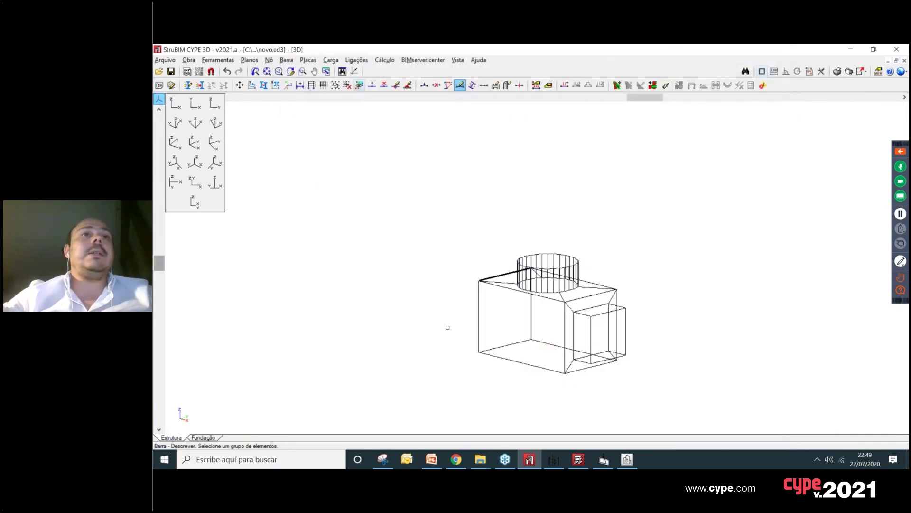
# Step: Inspect the bars in the 3D view of the complete structure with the BIM model Minha nova criação hidden, and close the view
pyautogui.click(219, 61)
pyautogui.moveTo(282, 277)
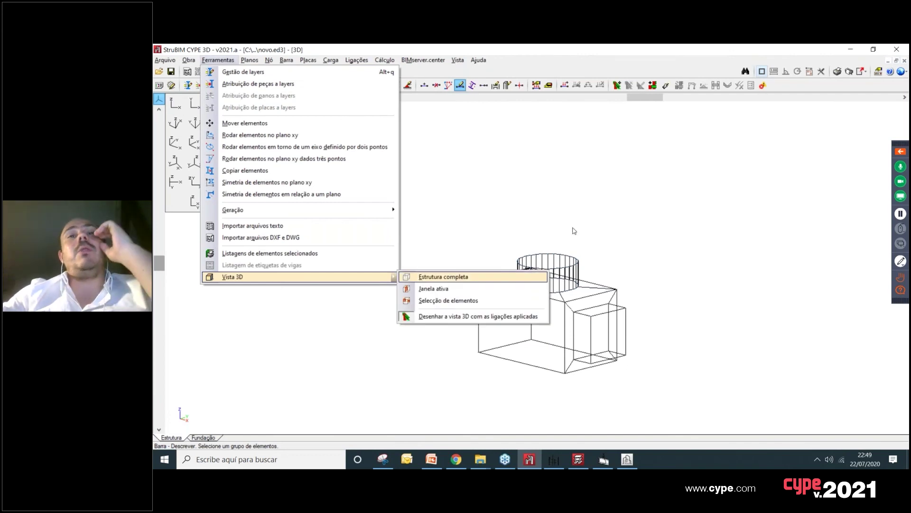
pyautogui.click(444, 277)
pyautogui.moveTo(503, 275); pyautogui.dragTo(575, 209)
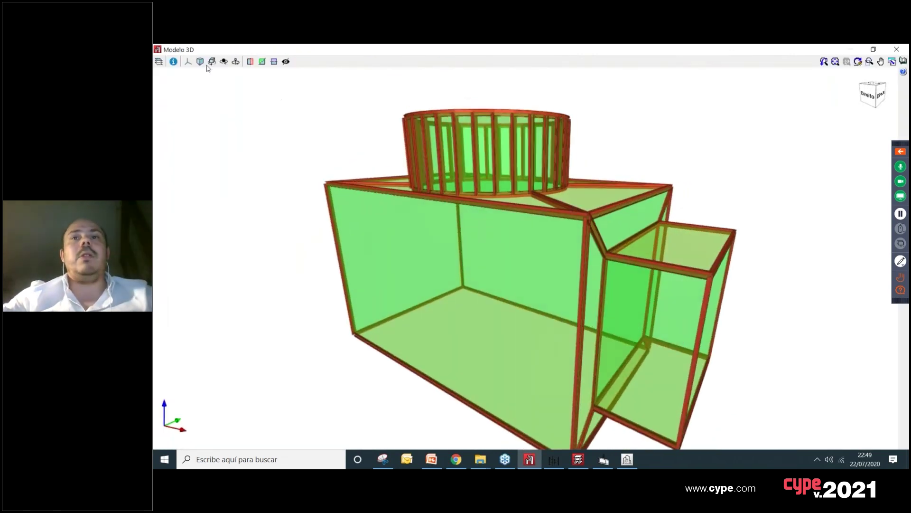
pyautogui.click(157, 62)
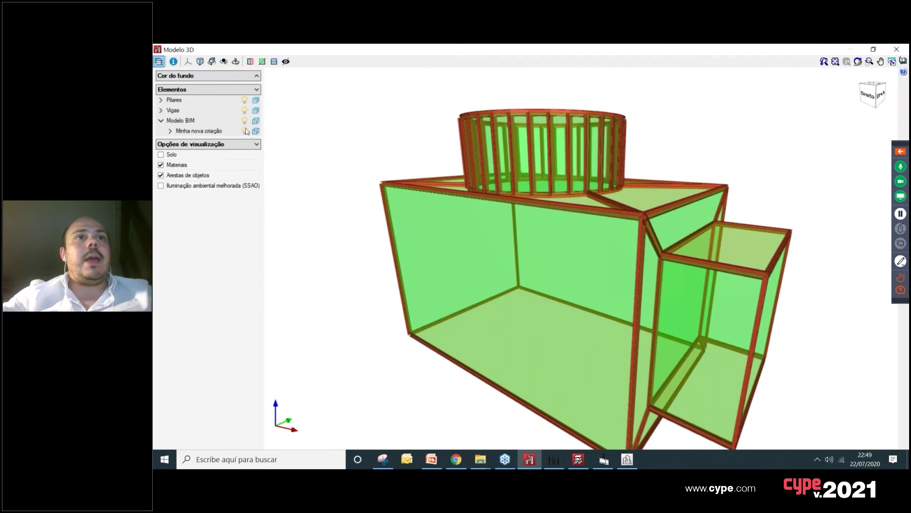
pyautogui.click(245, 132)
pyautogui.moveTo(572, 236); pyautogui.dragTo(605, 268)
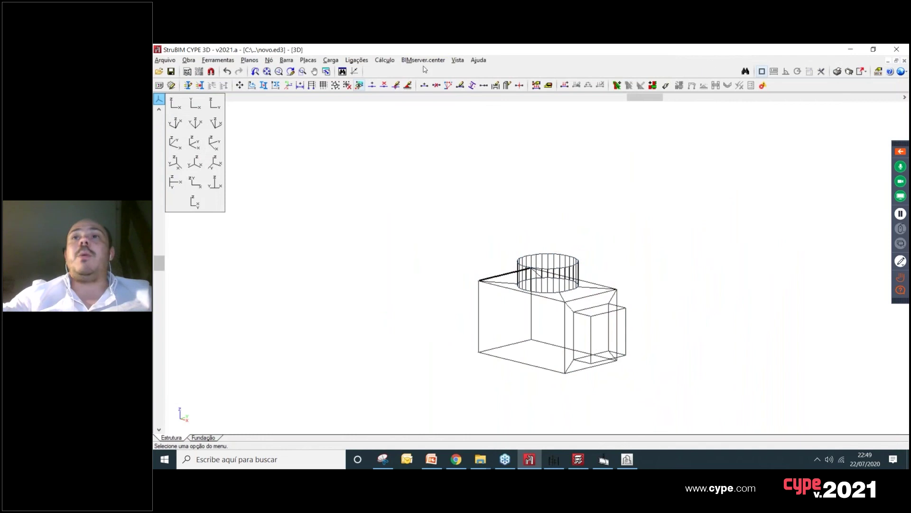
# Step: Export the bar structure to the BIMserver.center project as an IFC file named Estrutura de Barras
pyautogui.click(423, 60)
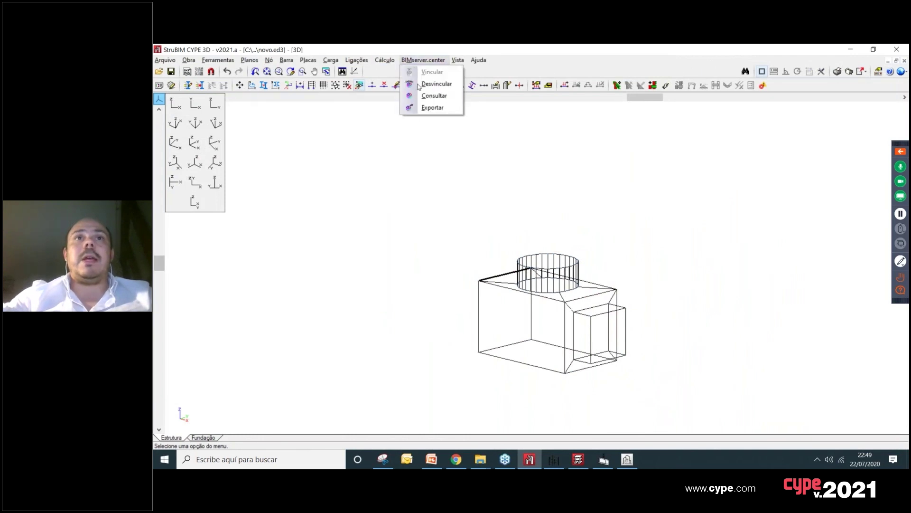
pyautogui.click(428, 108)
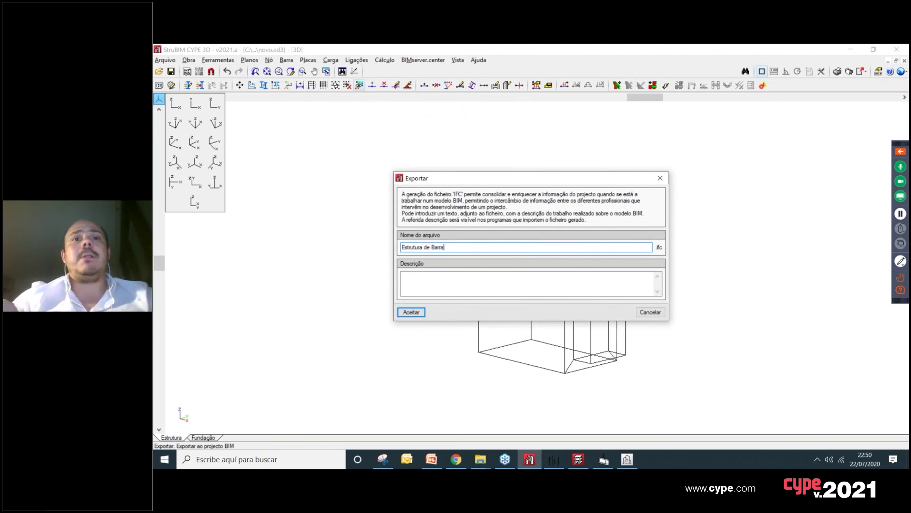
pyautogui.click(403, 313)
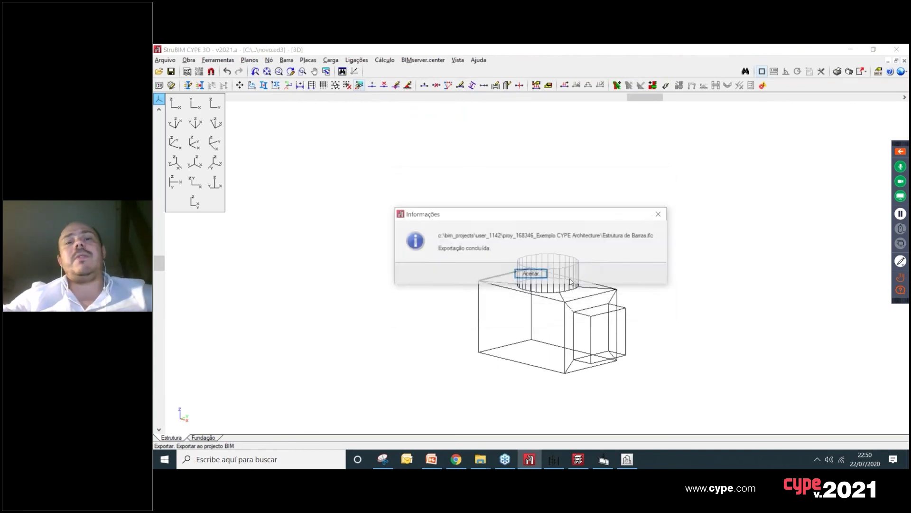
pyautogui.click(531, 271)
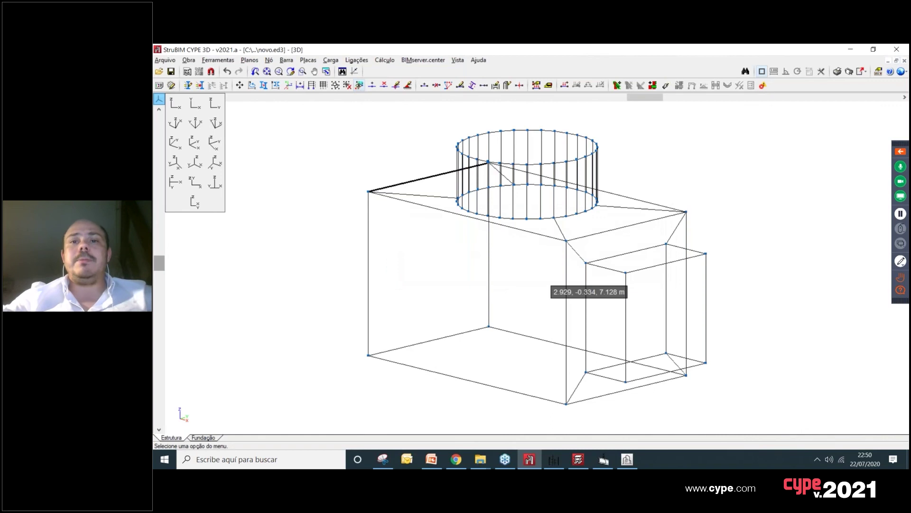
# Step: Switch to CYPE Architecture and update the BIM link to import the Estrutura de Barras and Estrutura de Láminas models
pyautogui.click(627, 459)
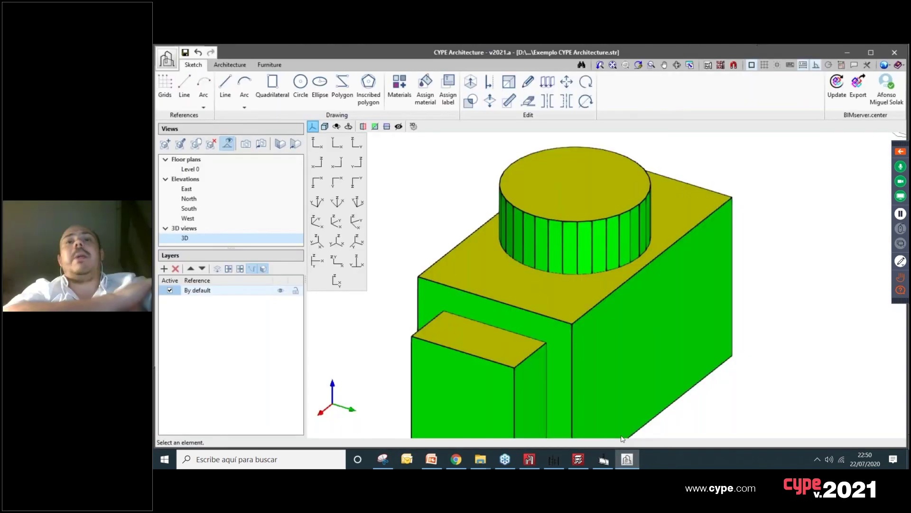
pyautogui.scroll(-4, 589, 344)
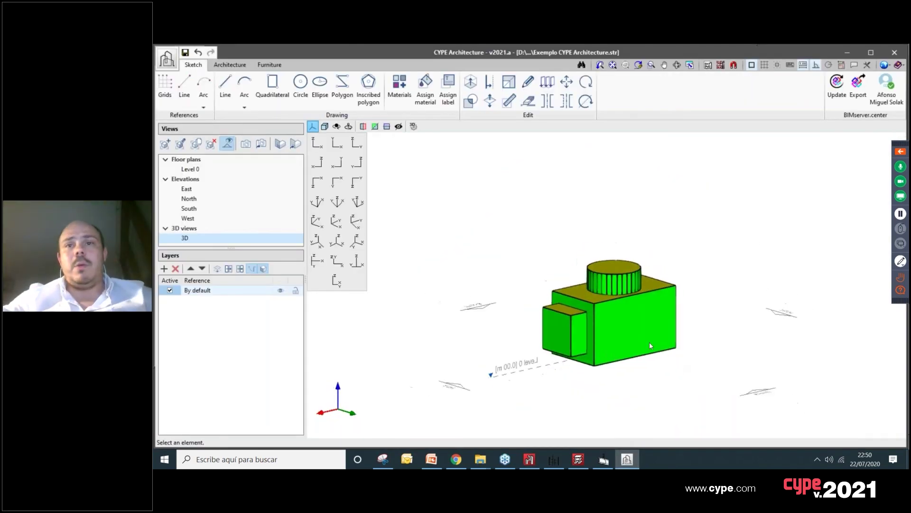
pyautogui.scroll(2, 623, 311)
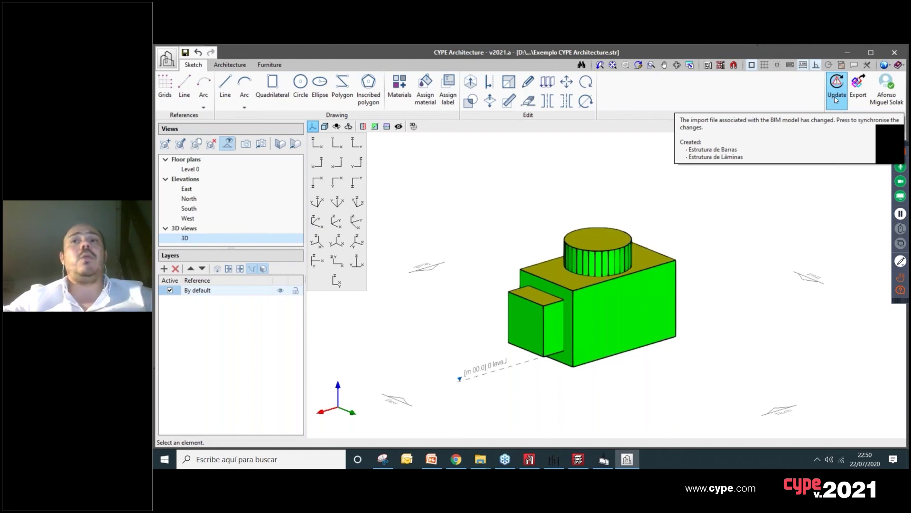
pyautogui.click(837, 97)
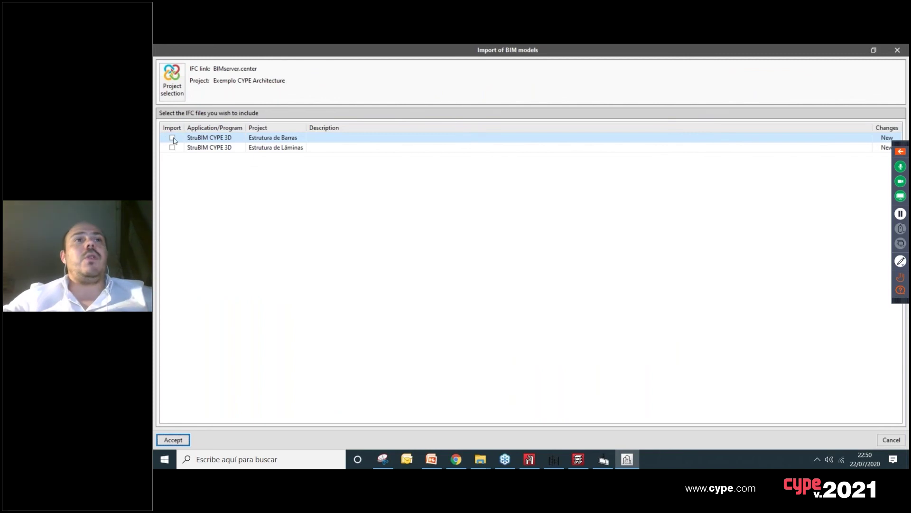
pyautogui.click(172, 137)
pyautogui.click(172, 147)
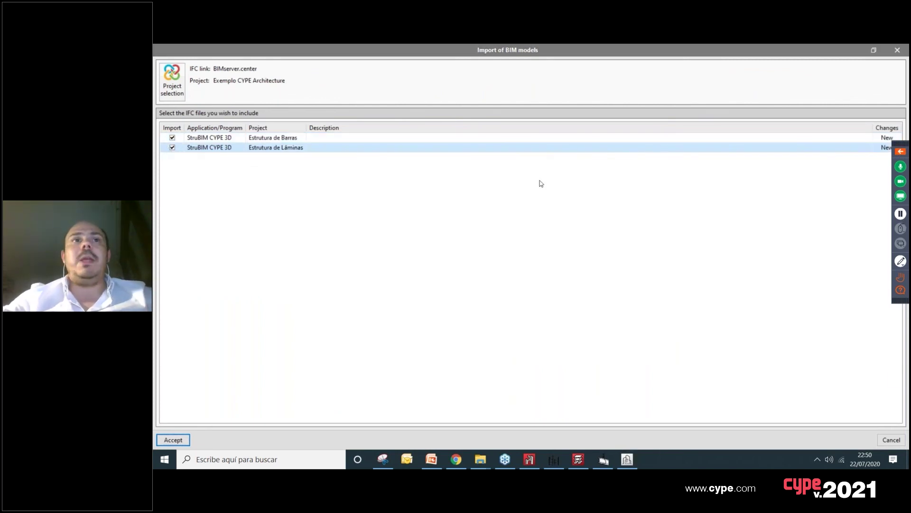
pyautogui.click(177, 441)
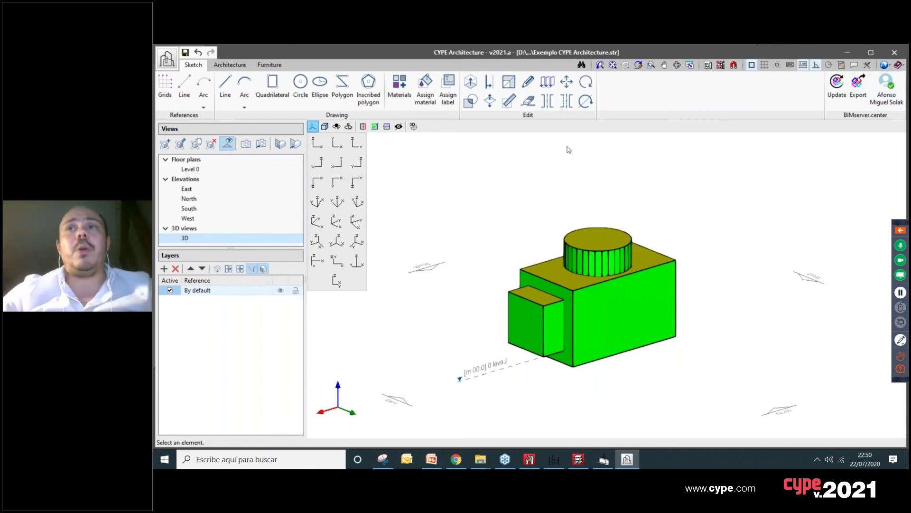
# Step: Make only the Estrutura de Barras model visible in the 3D view and hide the solid volume's surfaces
pyautogui.doubleClick(185, 238)
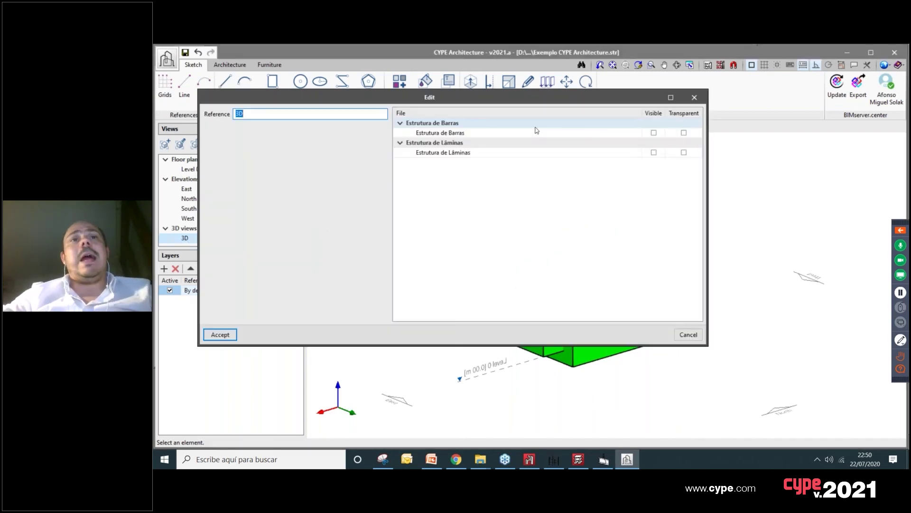
pyautogui.click(654, 133)
pyautogui.click(655, 152)
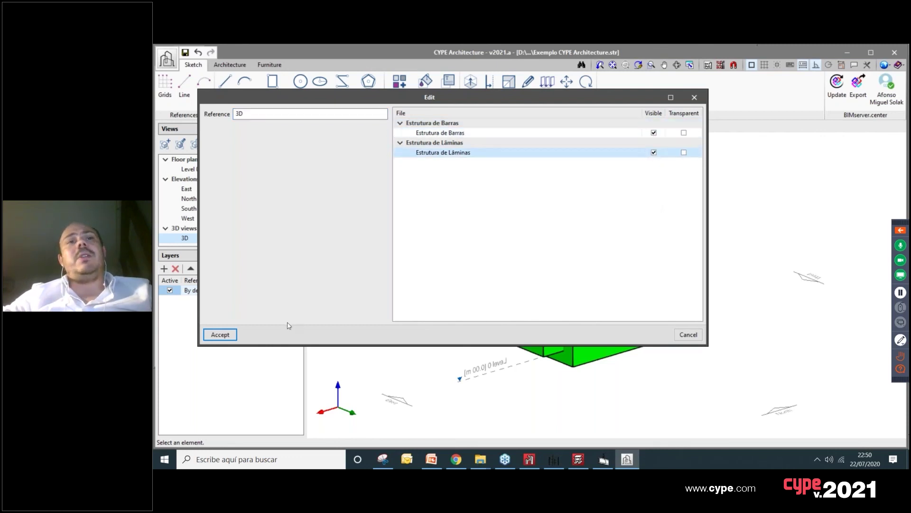
pyautogui.click(655, 152)
pyautogui.click(232, 338)
pyautogui.click(264, 269)
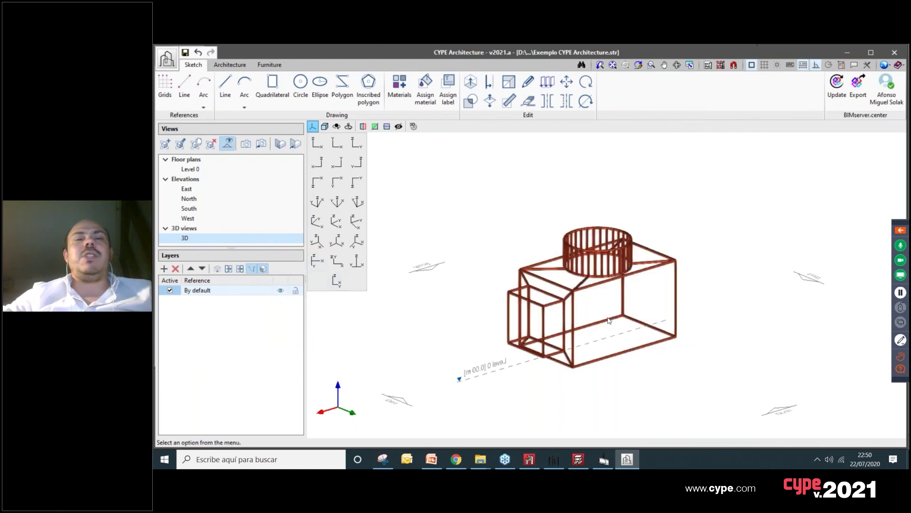
# Step: Rename the 3D view as "3D - Estrutura de Barras"
pyautogui.scroll(4, 609, 321)
pyautogui.rightClick(192, 241)
pyautogui.click(220, 241)
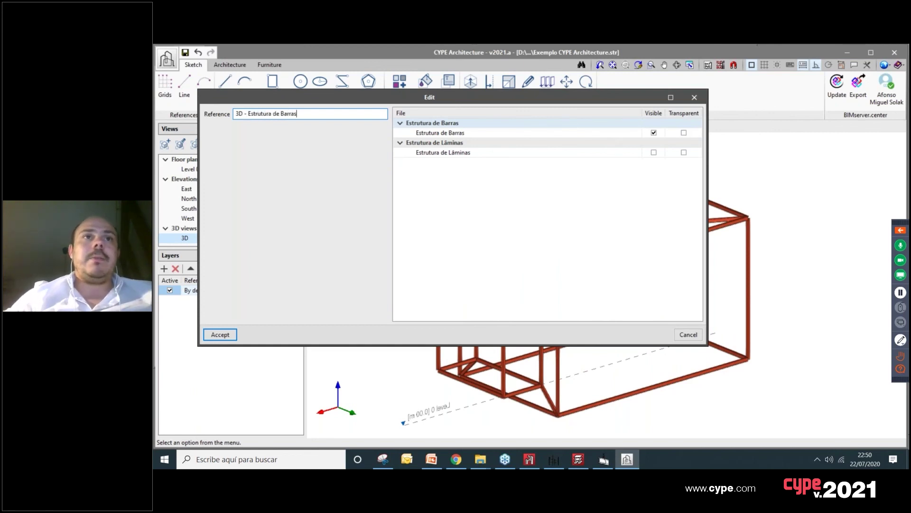
pyautogui.click(221, 334)
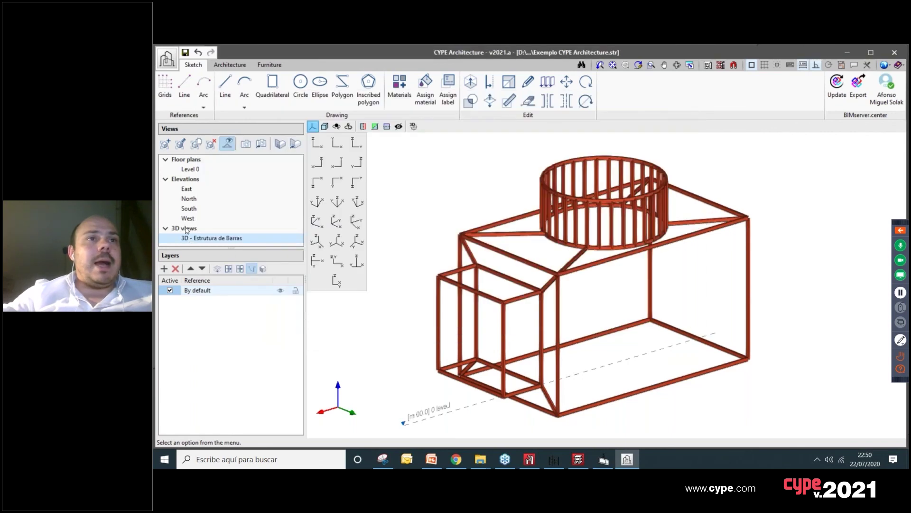
# Step: Duplicate the bars view as "3D - Estrutura de Láminas", making Estrutura de Láminas visible and Estrutura de Barras hidden
pyautogui.click(196, 144)
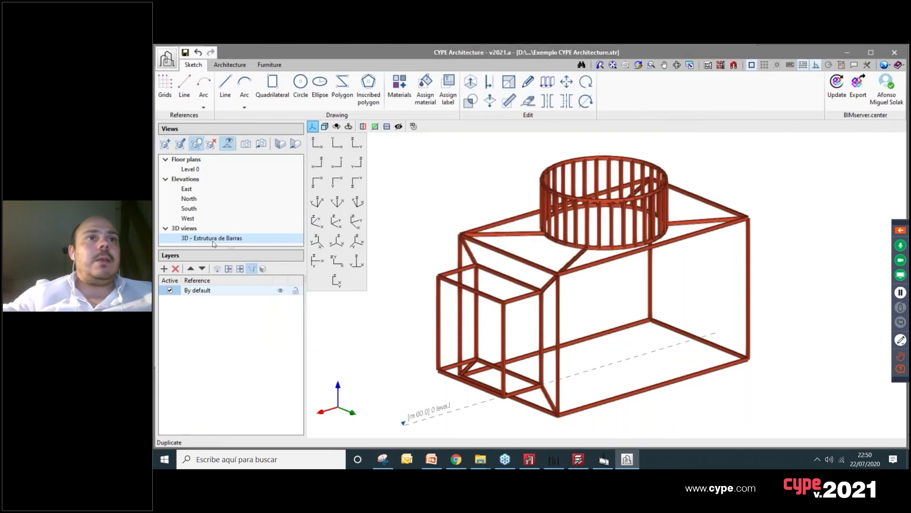
pyautogui.moveTo(280, 114); pyautogui.dragTo(321, 110)
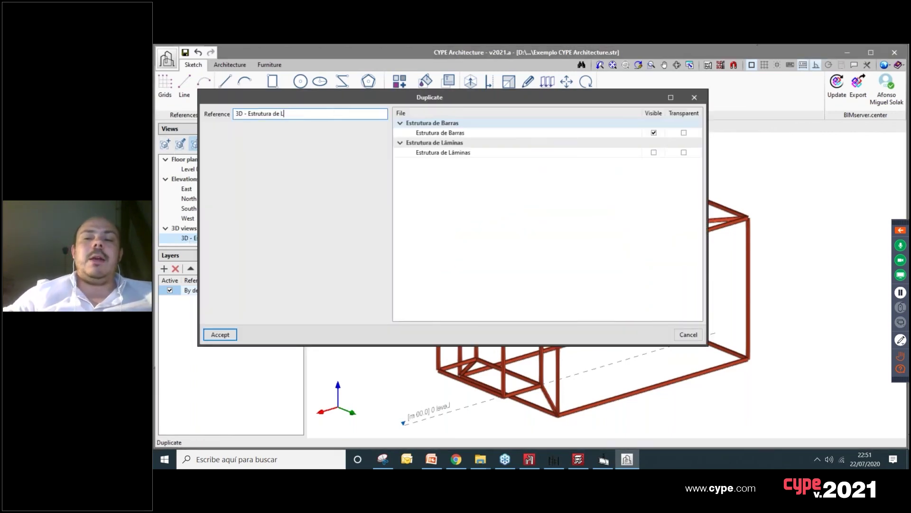
pyautogui.click(653, 153)
pyautogui.click(654, 132)
pyautogui.click(221, 335)
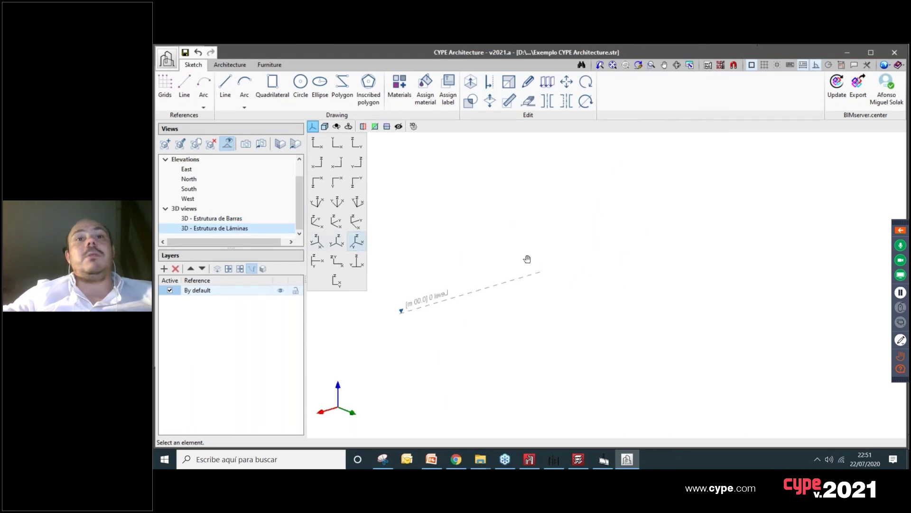
# Step: Check the model visibility settings of the Estrutura de Láminas view, and return to the Estrutura de Barras view
pyautogui.rightClick(239, 228)
pyautogui.click(258, 232)
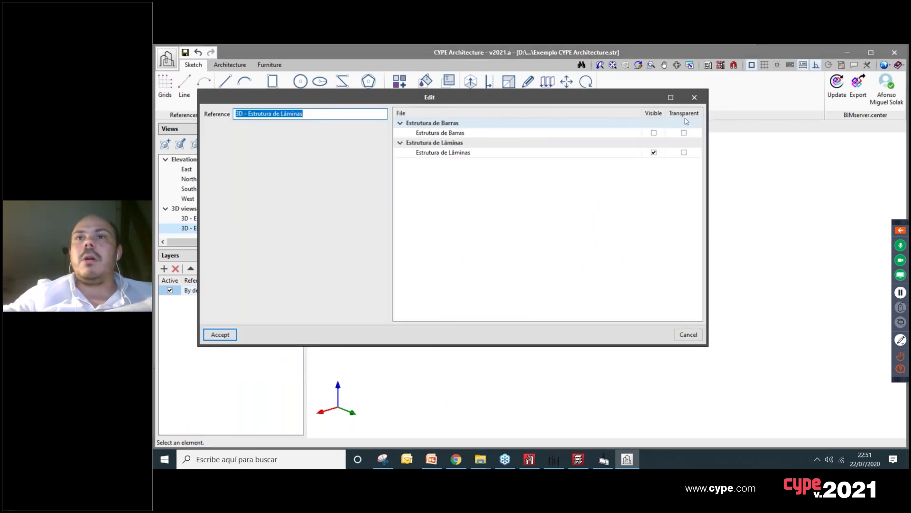
pyautogui.click(694, 98)
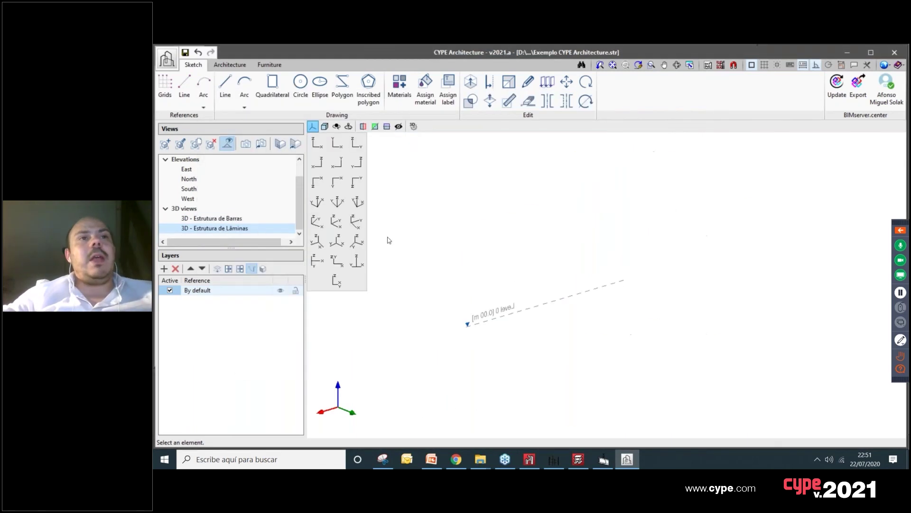
pyautogui.click(225, 218)
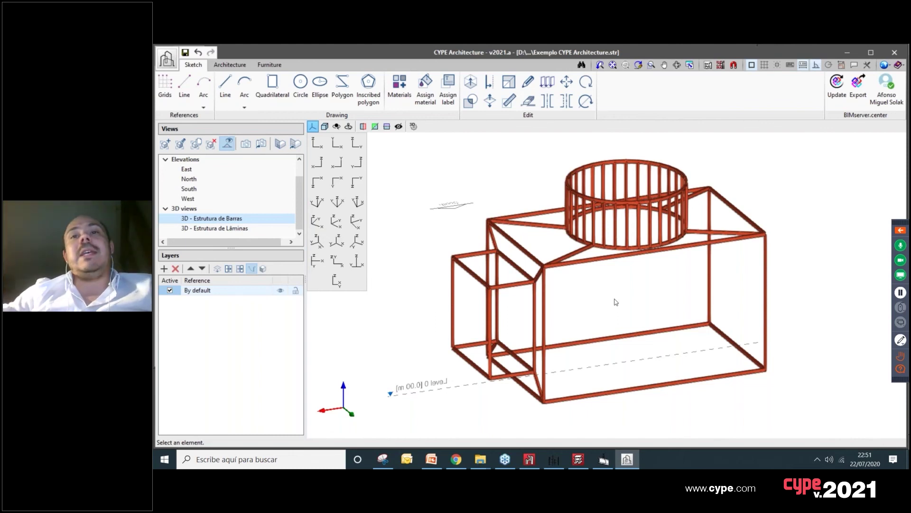
# Step: Look over the open models in StruBIM CYPE 3D and StruBIM Steel, and return to the bar structure in CYPE Architecture
pyautogui.click(579, 459)
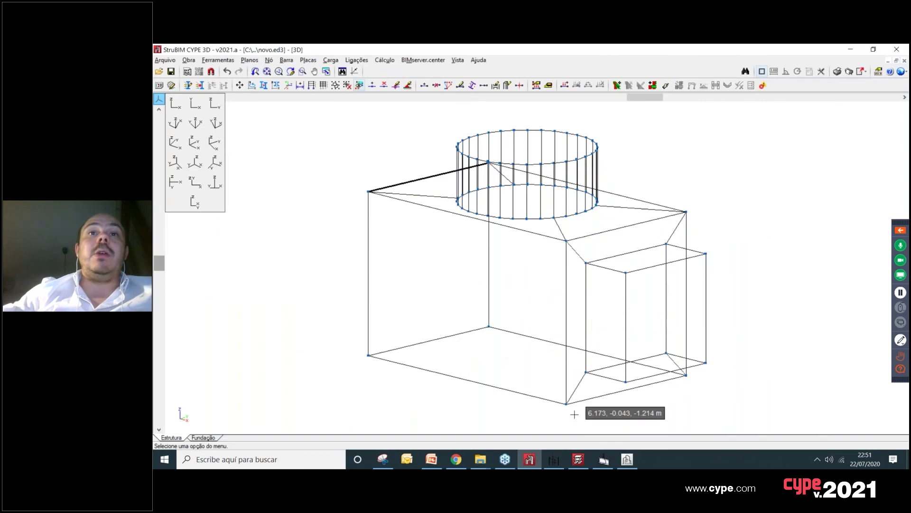
pyautogui.click(604, 460)
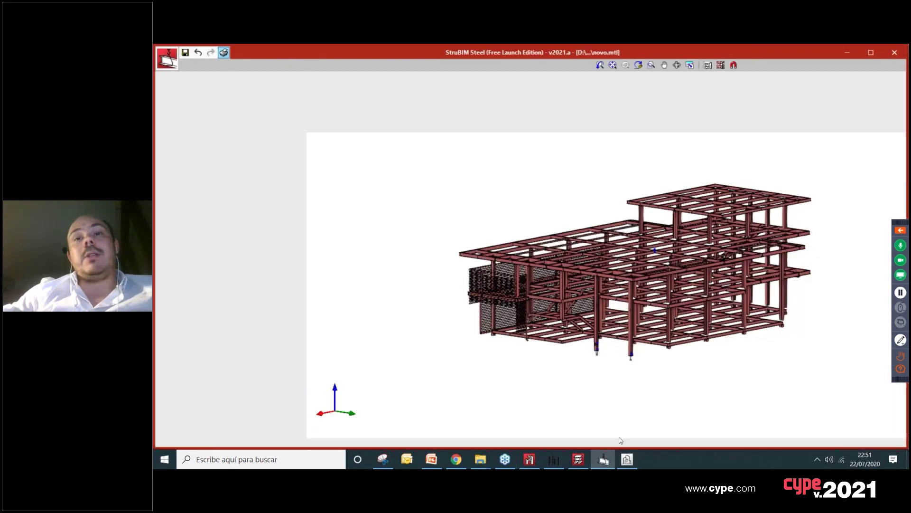
pyautogui.hotkey('alt', 'Tab')
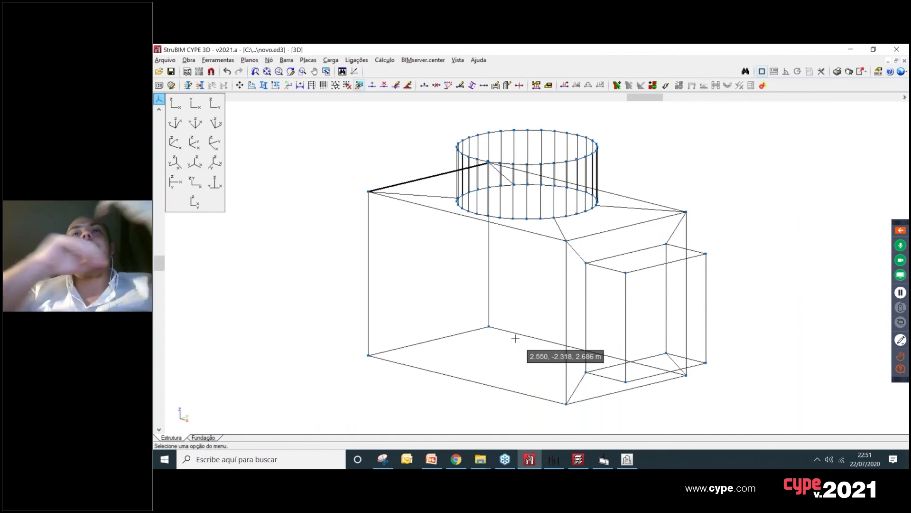
pyautogui.click(627, 459)
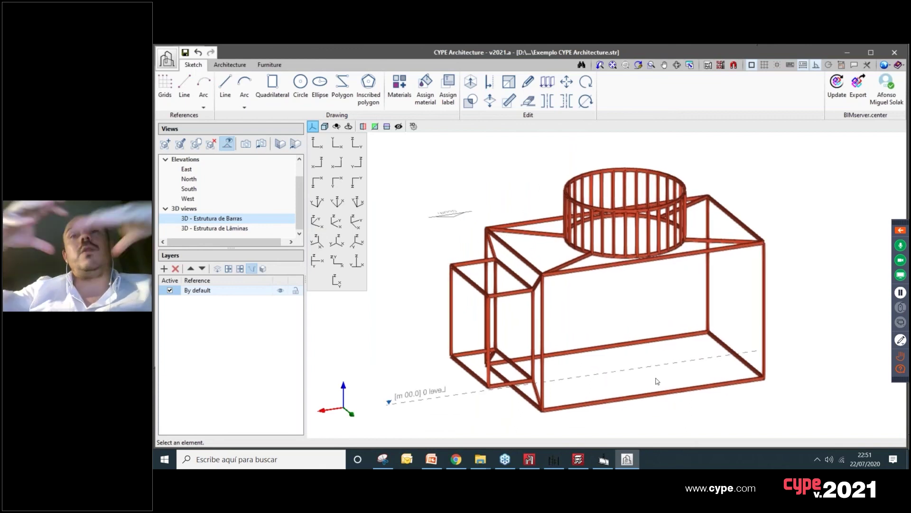
pyautogui.moveTo(663, 368); pyautogui.dragTo(591, 232, button='middle')
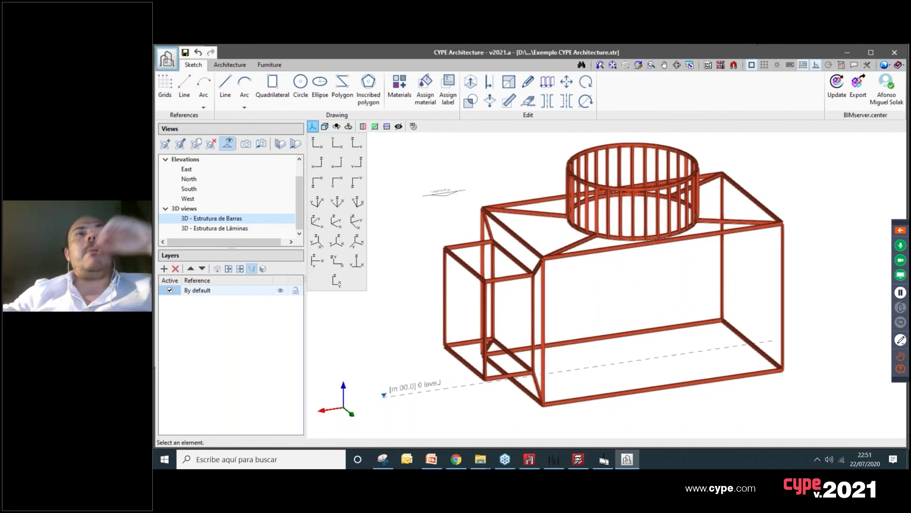
# Step: Open the recent project Grains Storage.str and examine its cylindrical volume and segmented roof in 3D
pyautogui.click(166, 58)
pyautogui.moveTo(200, 183)
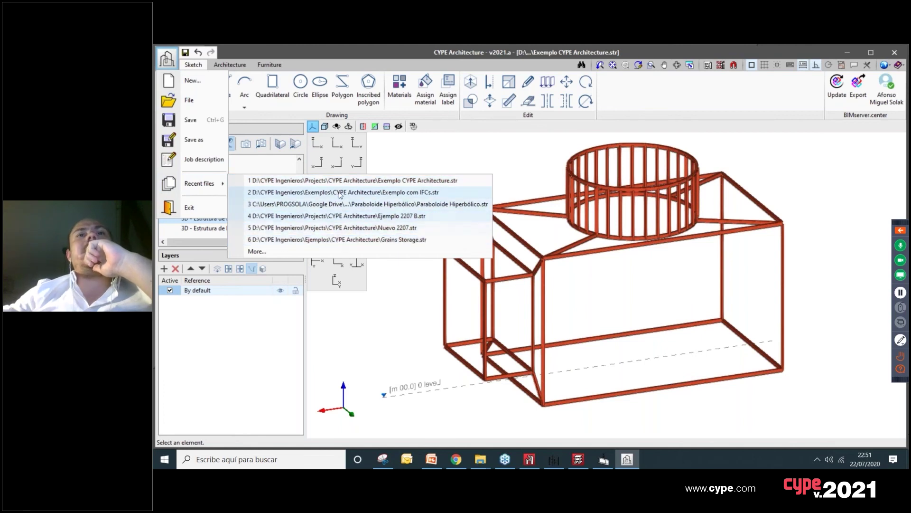
pyautogui.click(351, 240)
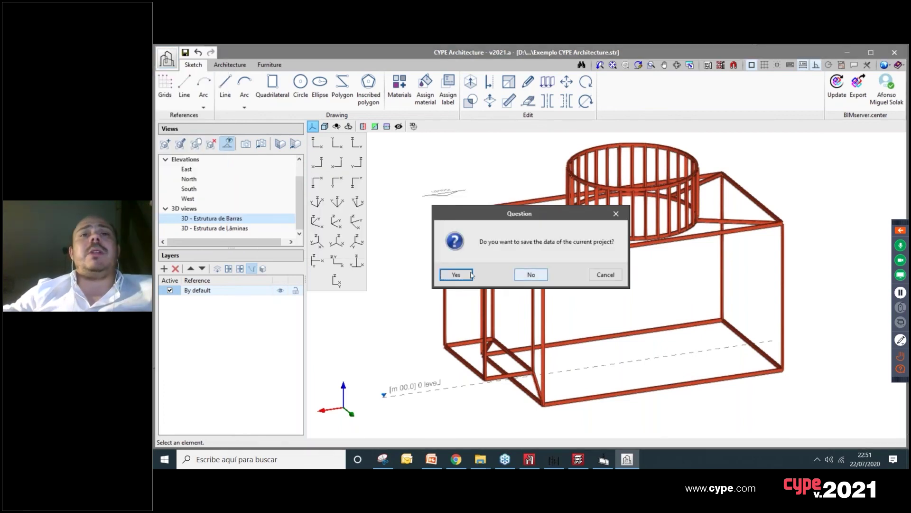
pyautogui.click(531, 275)
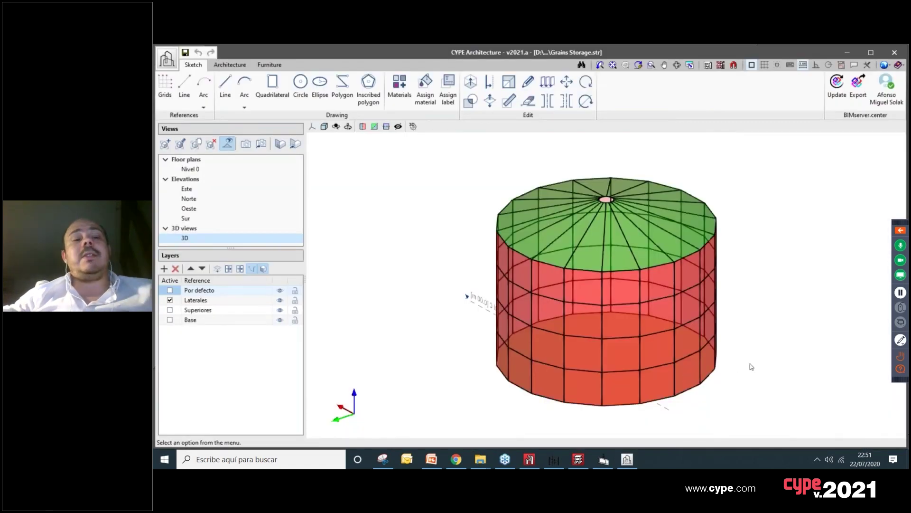
pyautogui.moveTo(751, 366); pyautogui.dragTo(590, 203, button='middle')
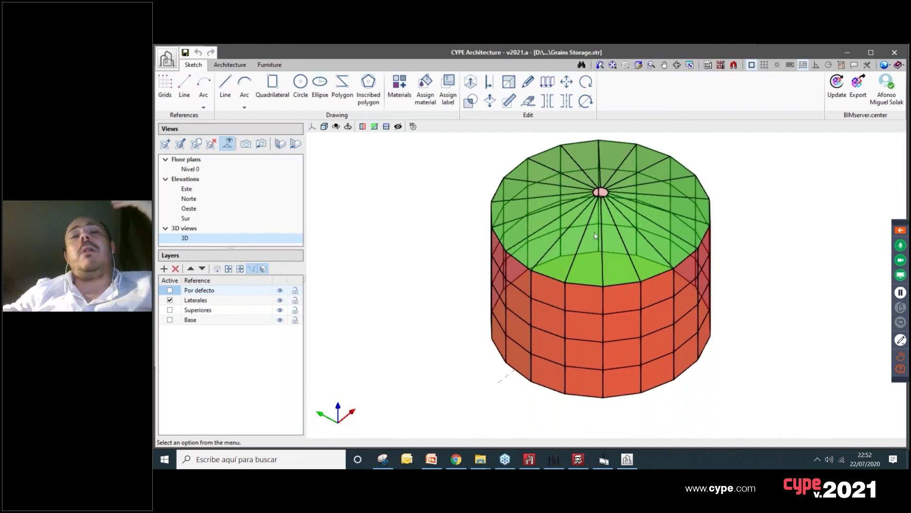
pyautogui.scroll(1, 579, 297)
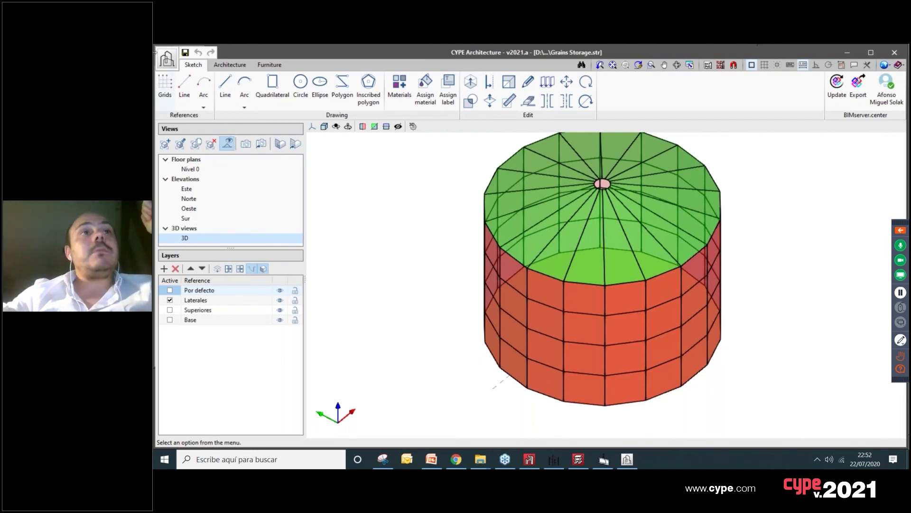
pyautogui.click(165, 57)
pyautogui.moveTo(208, 184)
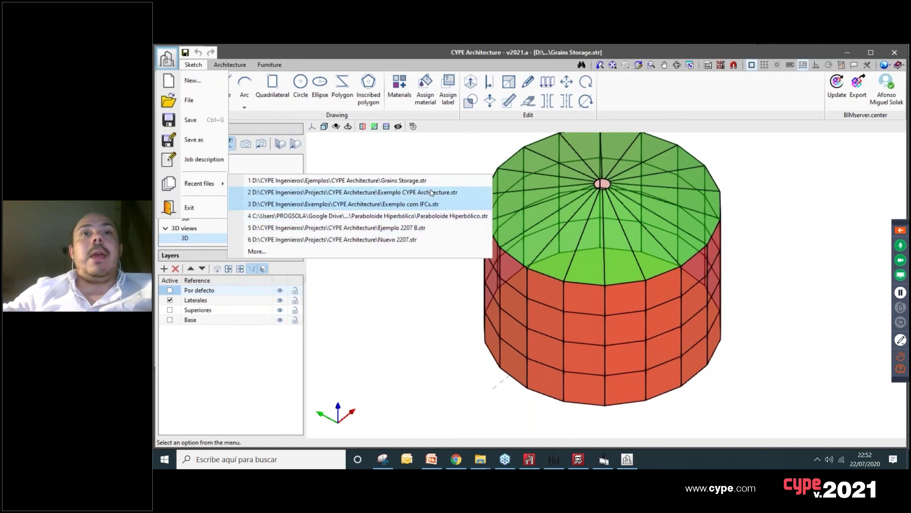
pyautogui.click(431, 192)
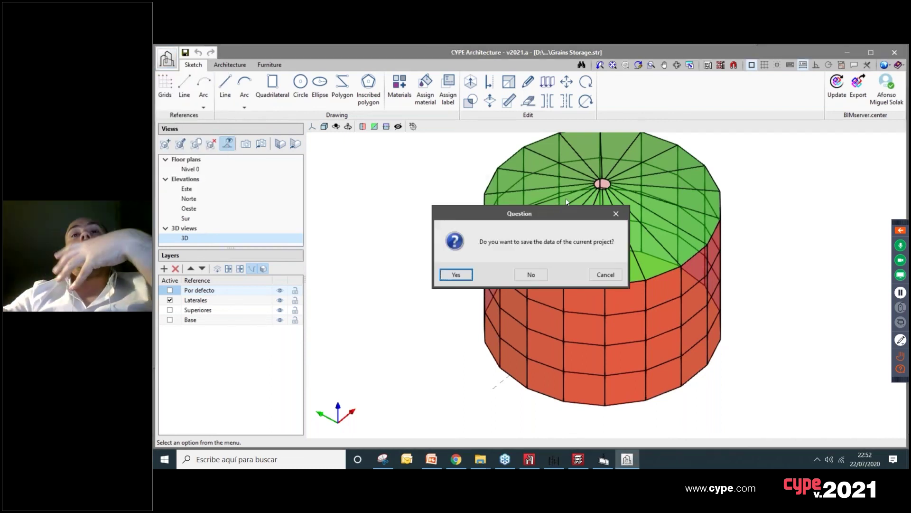
pyautogui.click(606, 274)
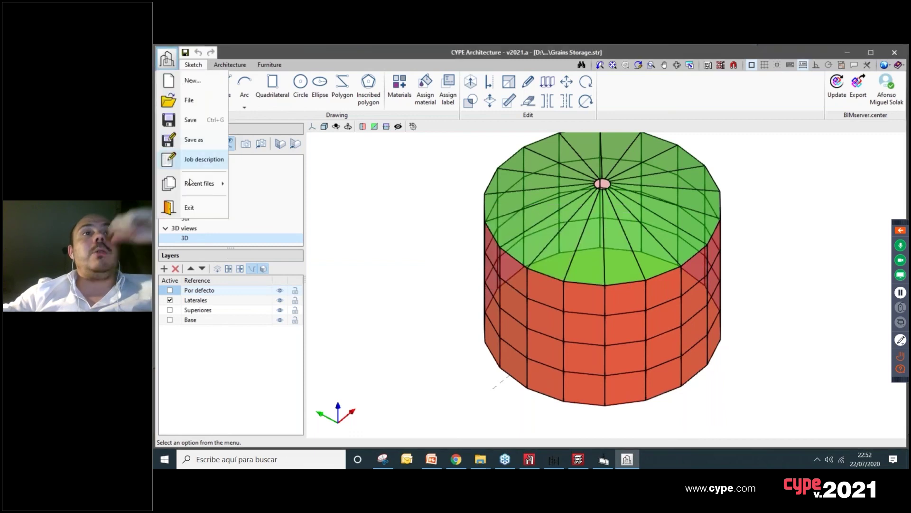
# Step: Save the current project and open the recent project Exemplo com IFCs.str
pyautogui.moveTo(200, 183)
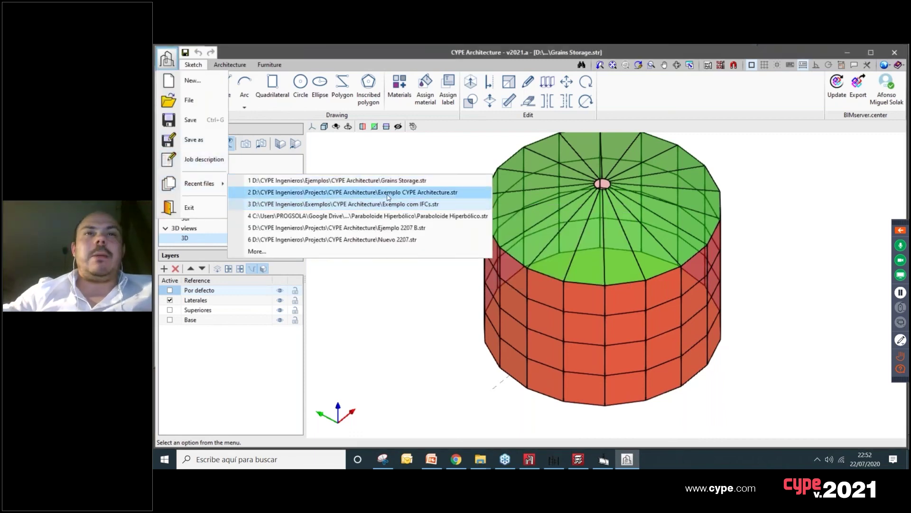
pyautogui.click(370, 204)
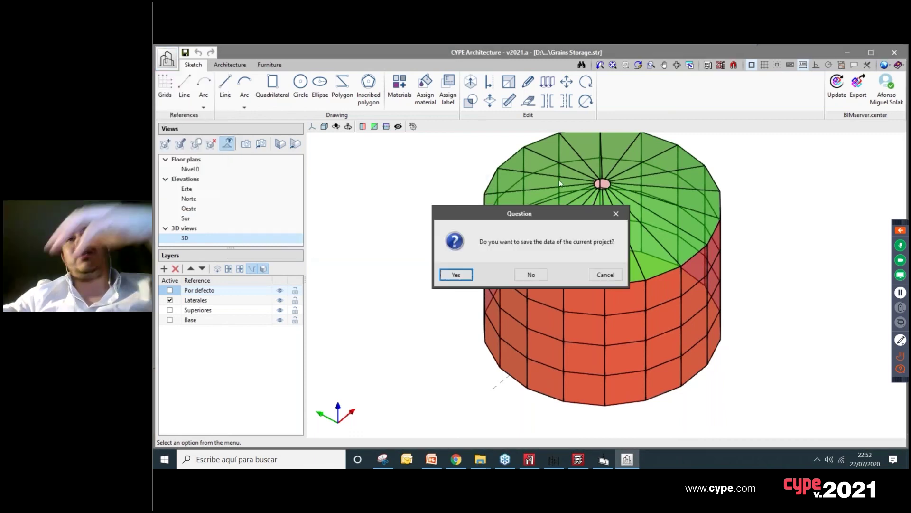
pyautogui.click(463, 277)
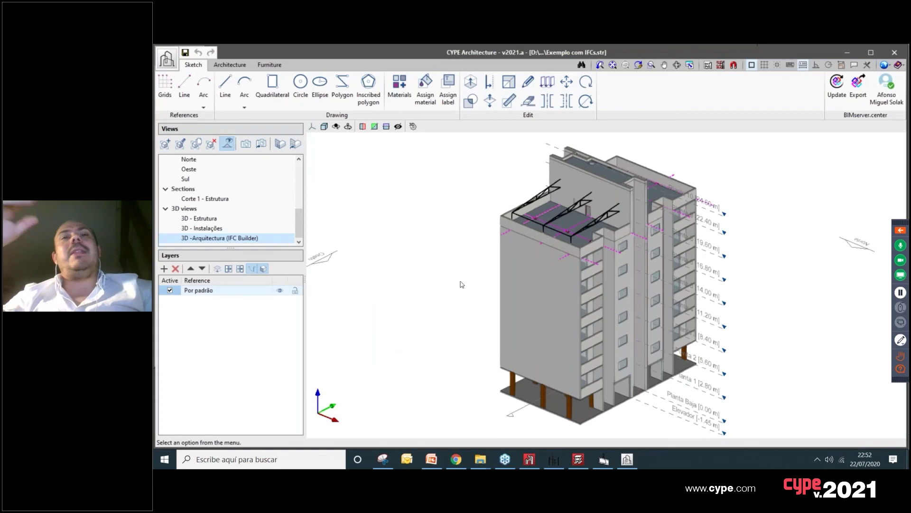
# Step: Delete a first part of the roof truss lines above the terrace in the 3D architecture view
pyautogui.click(529, 101)
pyautogui.click(485, 143)
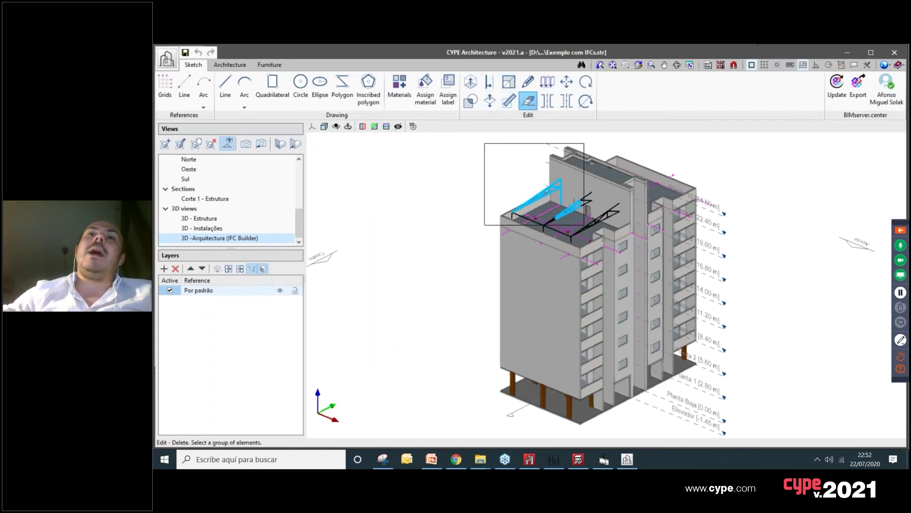
pyautogui.click(631, 248)
pyautogui.scroll(3, 604, 202)
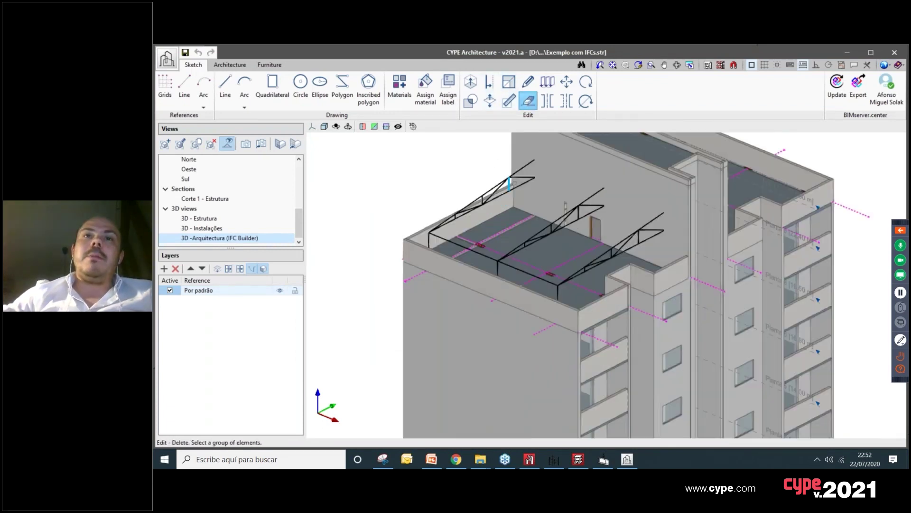
pyautogui.keyDown('shift'); pyautogui.moveTo(510, 237); pyautogui.dragTo(418, 197, button='middle'); pyautogui.keyUp('shift')
pyautogui.click(425, 165)
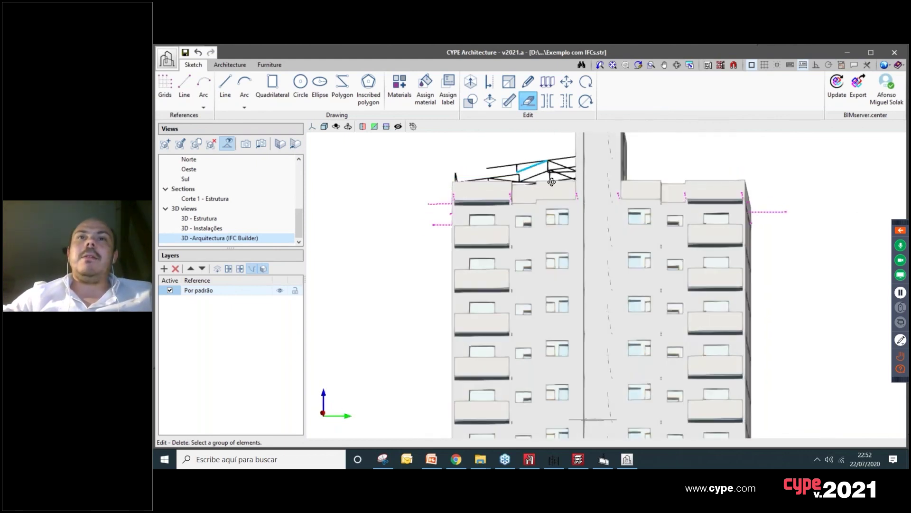
pyautogui.keyDown('shift'); pyautogui.moveTo(541, 187); pyautogui.dragTo(589, 178, button='middle'); pyautogui.keyUp('shift')
pyautogui.click(590, 178)
pyautogui.scroll(3, 560, 175)
pyautogui.keyDown('shift'); pyautogui.moveTo(572, 216); pyautogui.dragTo(638, 195, button='middle'); pyautogui.keyUp('shift')
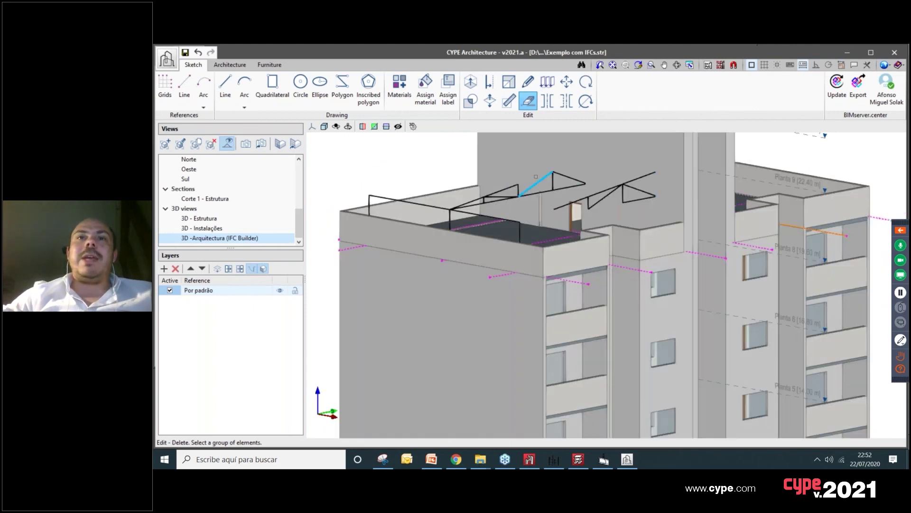
pyautogui.scroll(1, 536, 177)
pyautogui.click(456, 220)
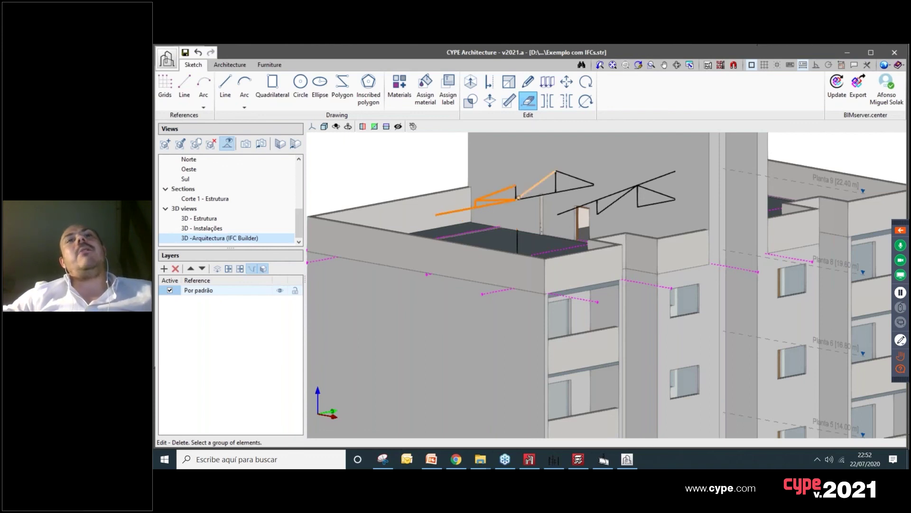
pyautogui.click(569, 190)
pyautogui.keyDown('shift'); pyautogui.moveTo(569, 190); pyautogui.dragTo(669, 168, button='middle'); pyautogui.keyUp('shift')
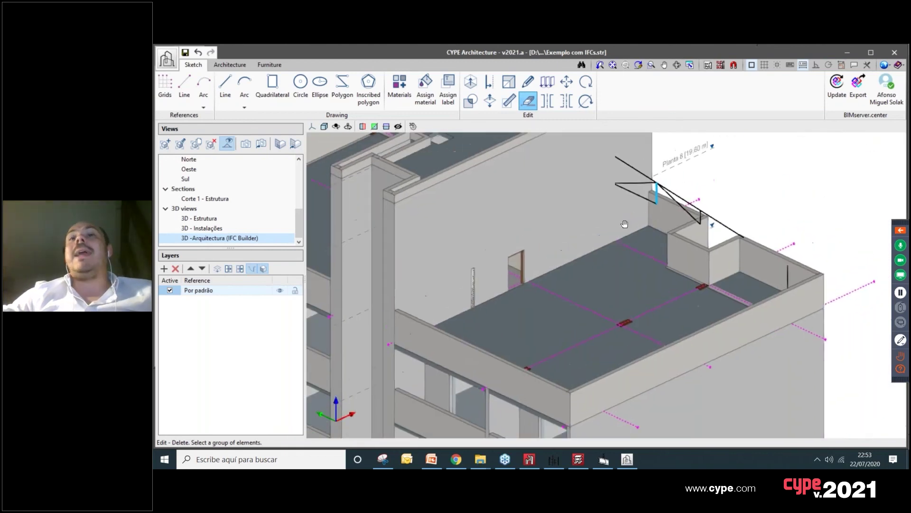
# Step: Hide all the linked models in the 3D -Arquitectura (IFC Builder) view
pyautogui.rightClick(205, 240)
pyautogui.click(223, 245)
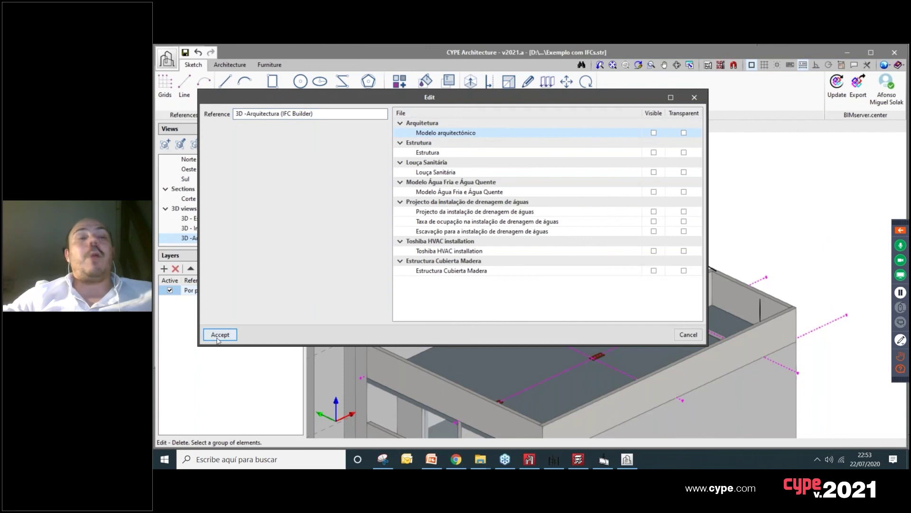
pyautogui.click(215, 338)
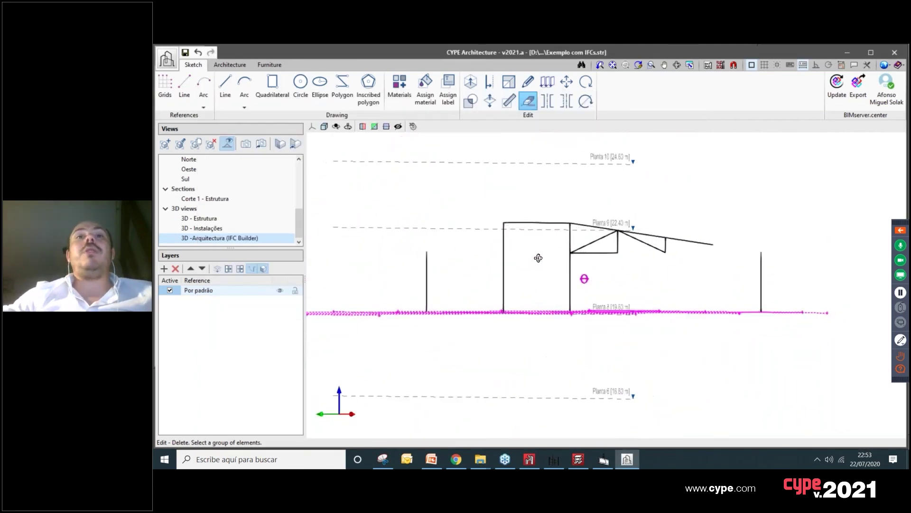
# Step: Delete the remaining roof frame and truss lines, leaving only the reference grid and levels
pyautogui.click(806, 257)
pyautogui.click(372, 276)
pyautogui.moveTo(609, 268); pyautogui.dragTo(525, 197, button='middle')
pyautogui.click(525, 190)
pyautogui.press('Escape')
pyautogui.click(752, 227)
pyautogui.press('Escape')
pyautogui.click(511, 184)
pyautogui.click(725, 267)
pyautogui.moveTo(733, 258); pyautogui.dragTo(631, 224, button='middle')
# Step: Open the Planta 8 floor plan and examine its slab and columns in 3D
pyautogui.scroll(5, 222, 243)
pyautogui.scroll(2, 222, 243)
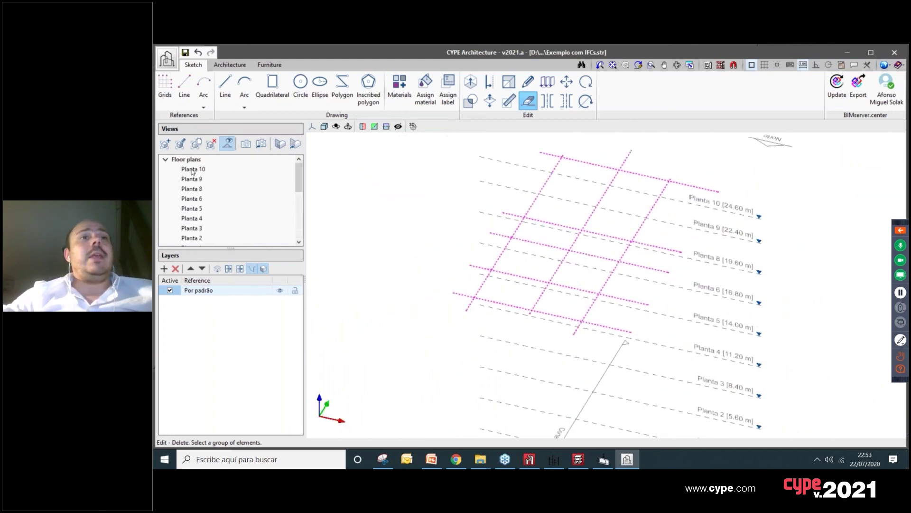
pyautogui.scroll(-5, 192, 214)
pyautogui.scroll(5, 191, 183)
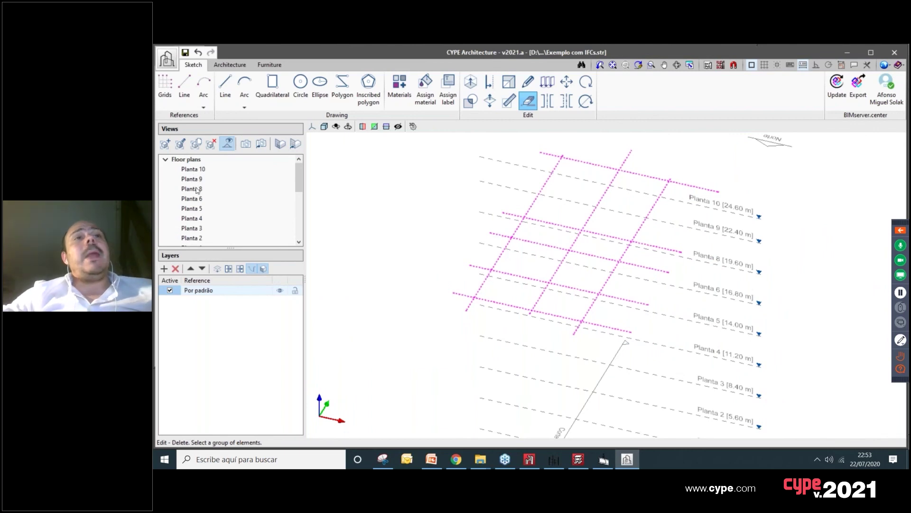
pyautogui.click(196, 189)
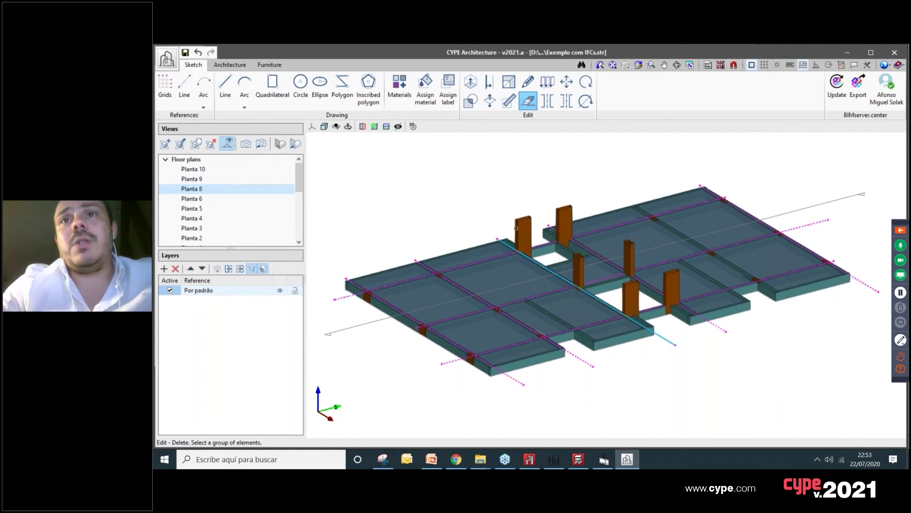
pyautogui.moveTo(700, 357); pyautogui.dragTo(750, 338, button='middle')
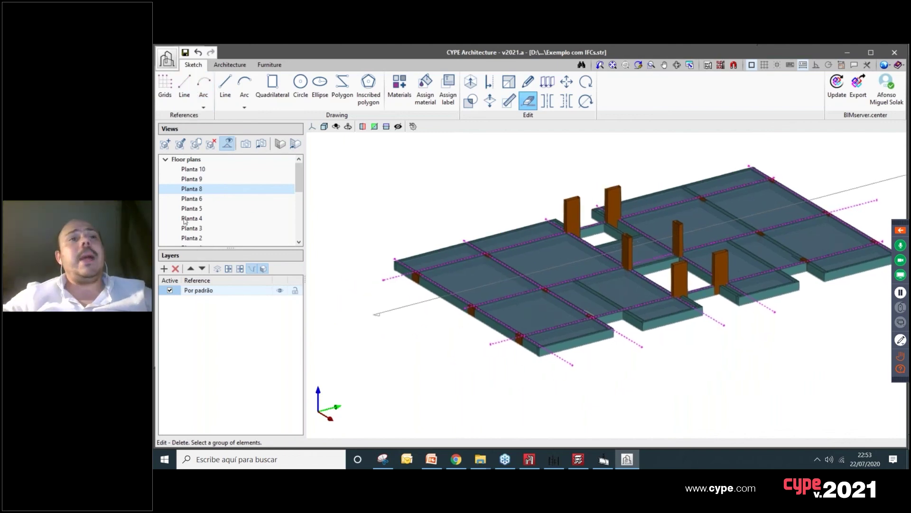
# Step: Open the 3D - Estrutura view and examine the timber roof structure on top of the building
pyautogui.scroll(-5, 185, 220)
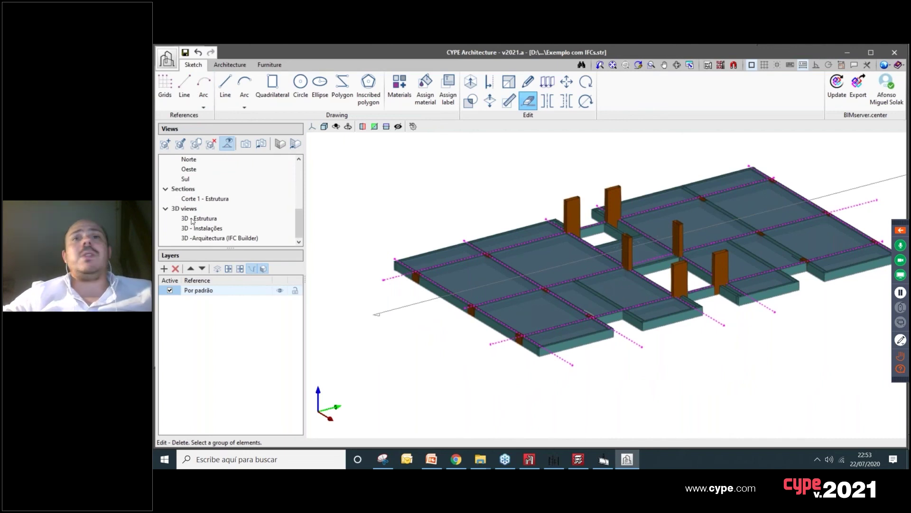
pyautogui.click(194, 218)
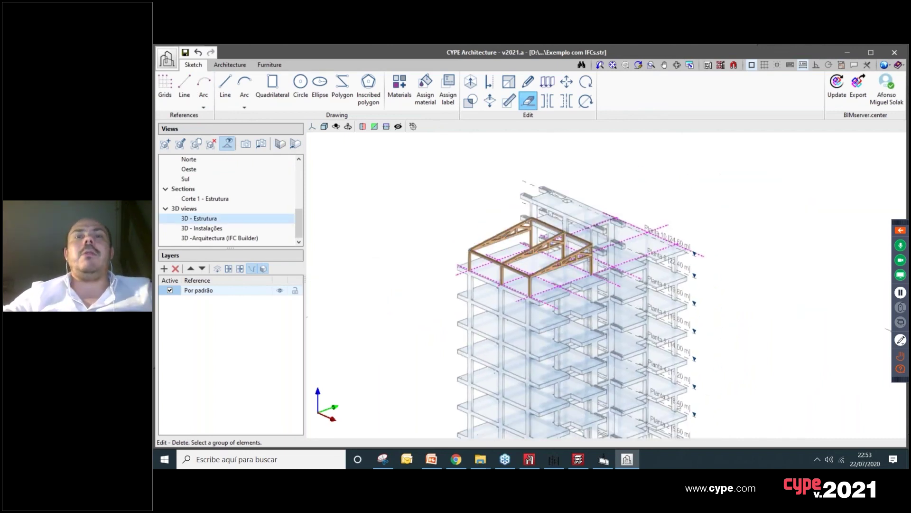
pyautogui.scroll(3, 578, 233)
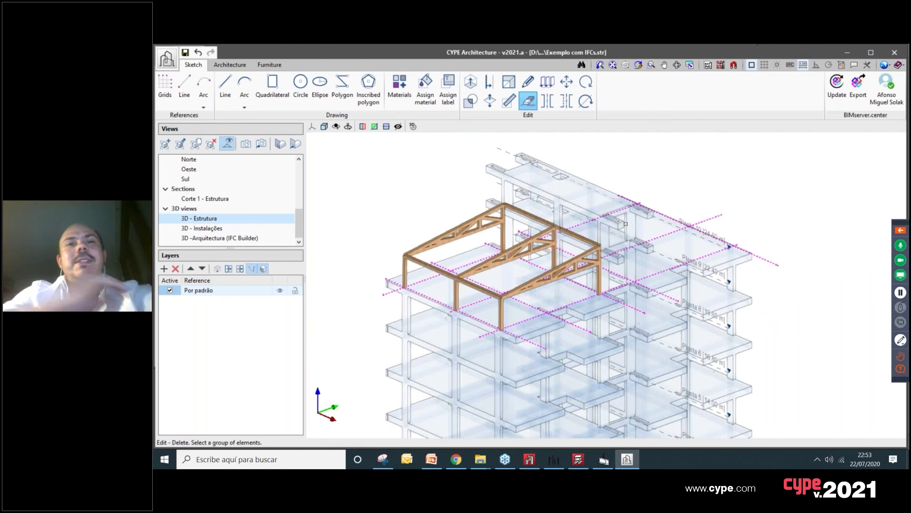
pyautogui.scroll(2, 510, 282)
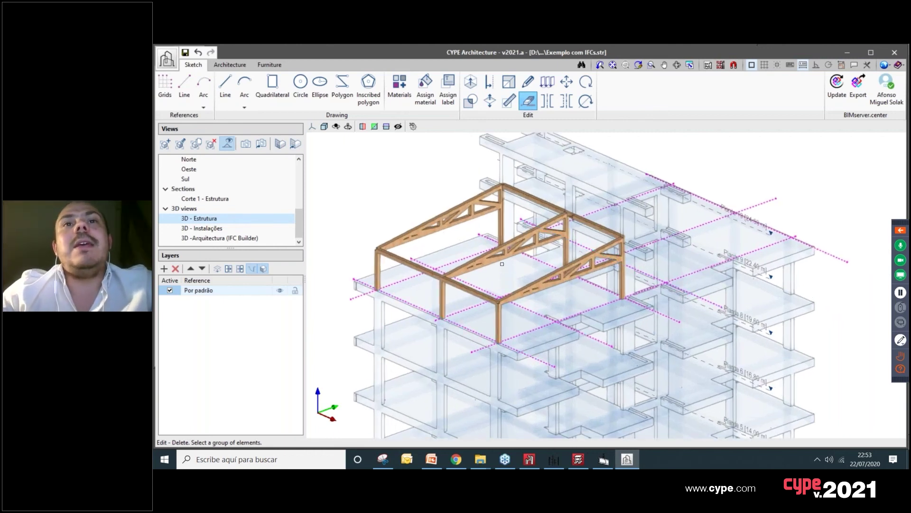
pyautogui.scroll(1, 501, 263)
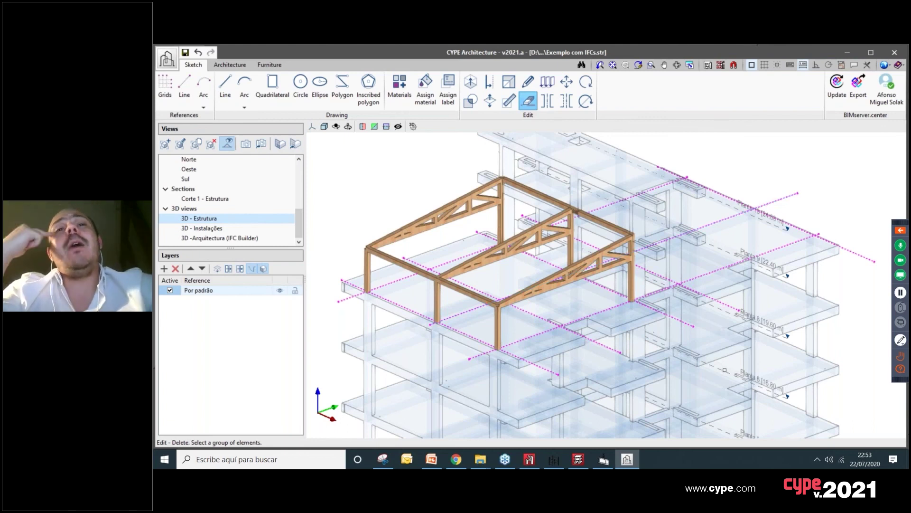
pyautogui.scroll(-1, 787, 356)
pyautogui.scroll(-2, 743, 268)
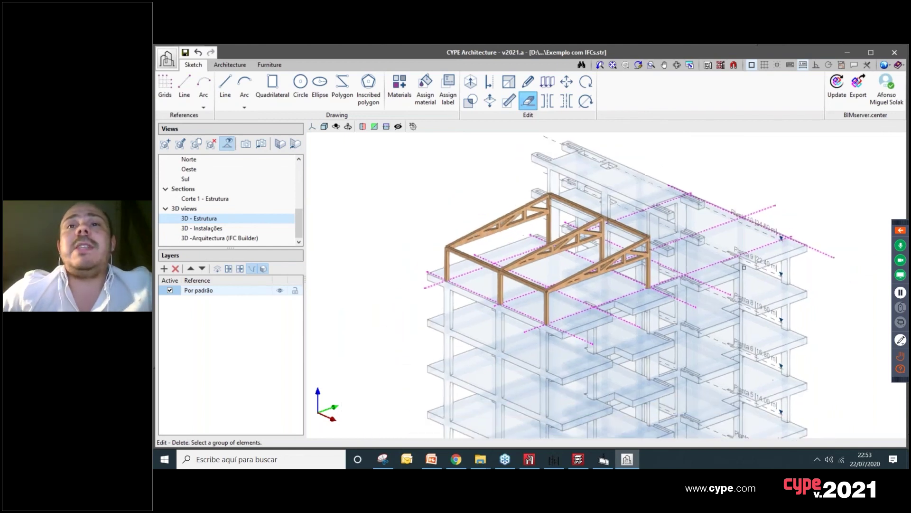
# Step: Export the project to BIMserver.center, overwriting the existing file Estructura Cubierta Inclinada.ifc
pyautogui.click(858, 88)
pyautogui.click(394, 319)
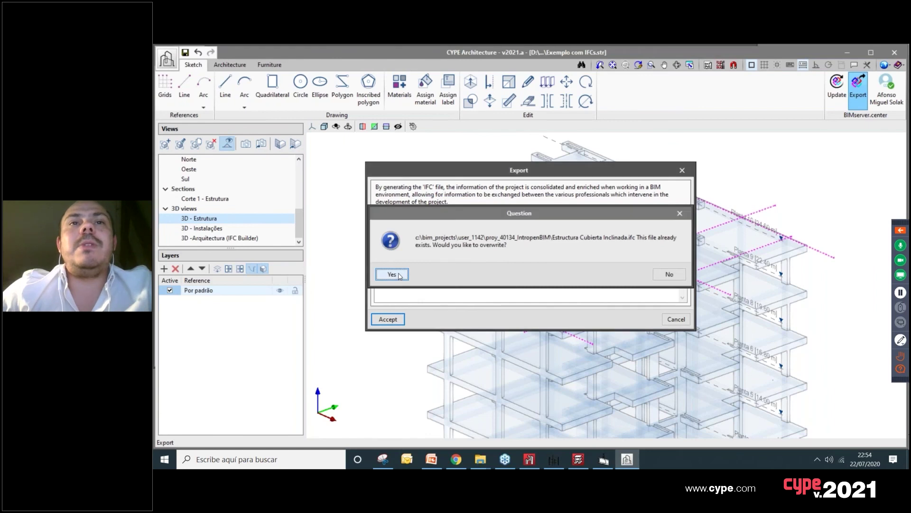
pyautogui.click(392, 274)
pyautogui.moveTo(554, 234); pyautogui.dragTo(673, 235)
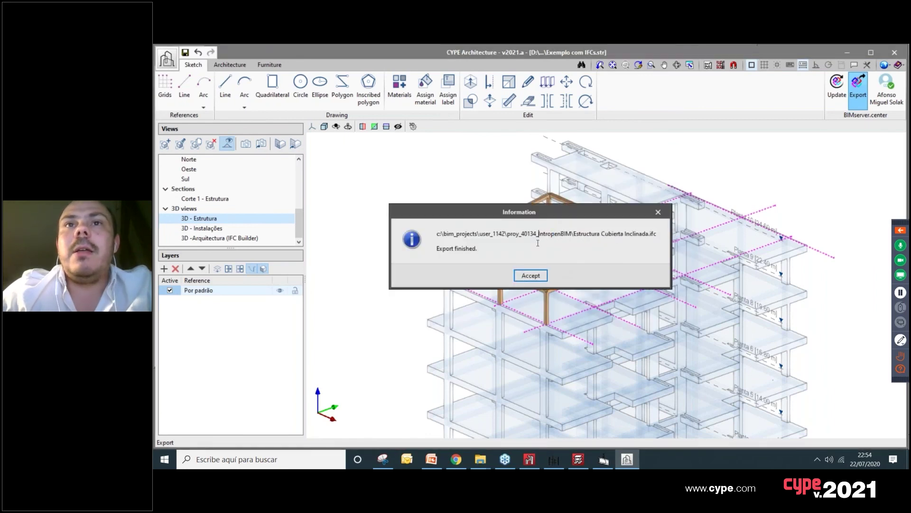
pyautogui.click(531, 275)
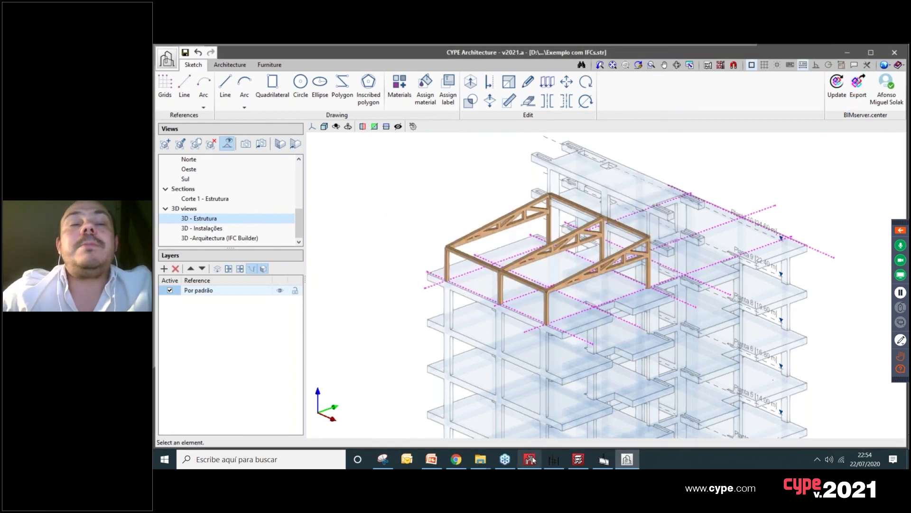
# Step: Switch to StruBIM CYPE 3D and look over its file management, closing it without opening another job
pyautogui.click(531, 459)
pyautogui.click(165, 60)
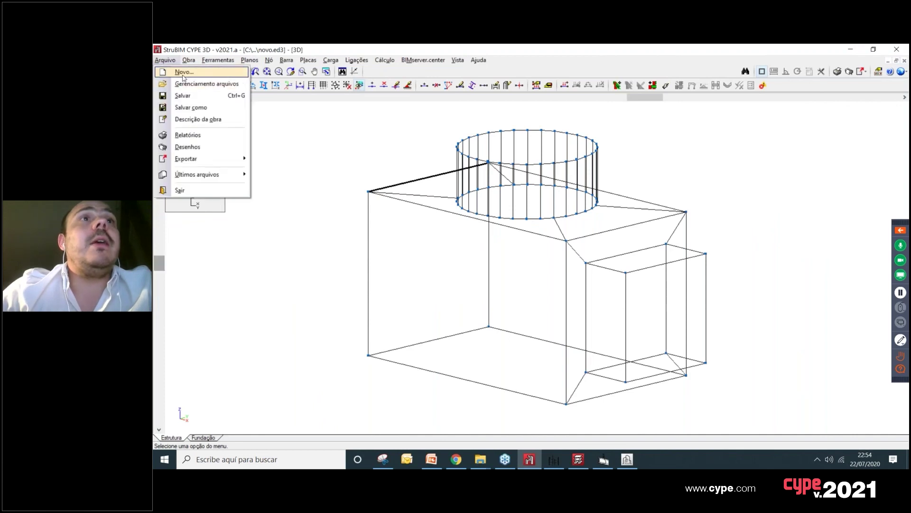
pyautogui.click(199, 83)
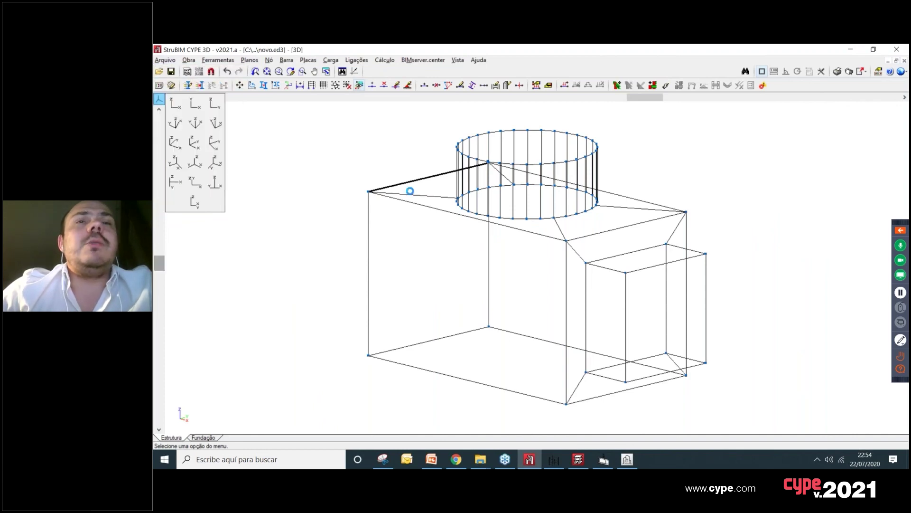
pyautogui.click(893, 51)
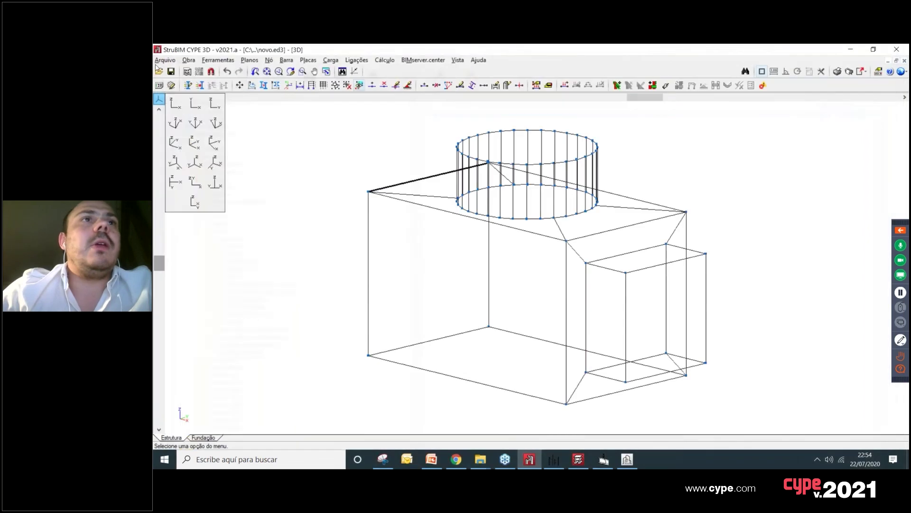
pyautogui.click(165, 60)
pyautogui.moveTo(197, 174)
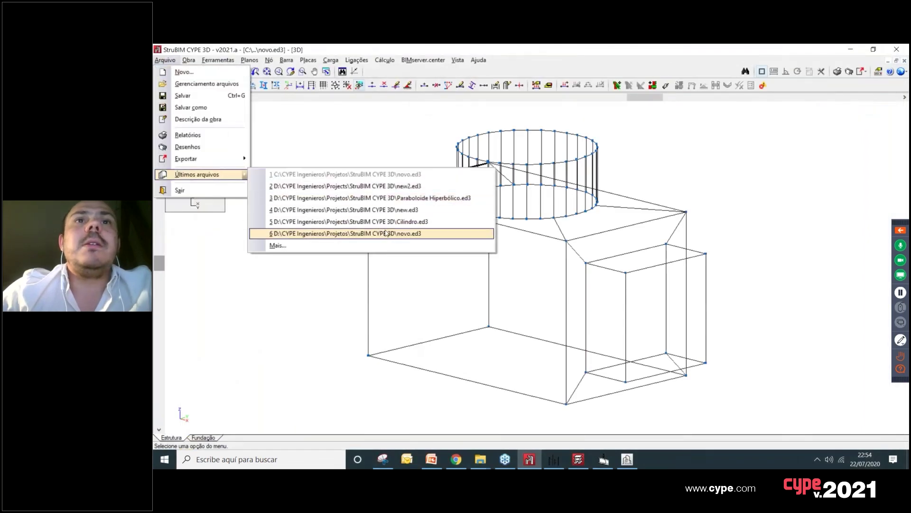
pyautogui.click(207, 84)
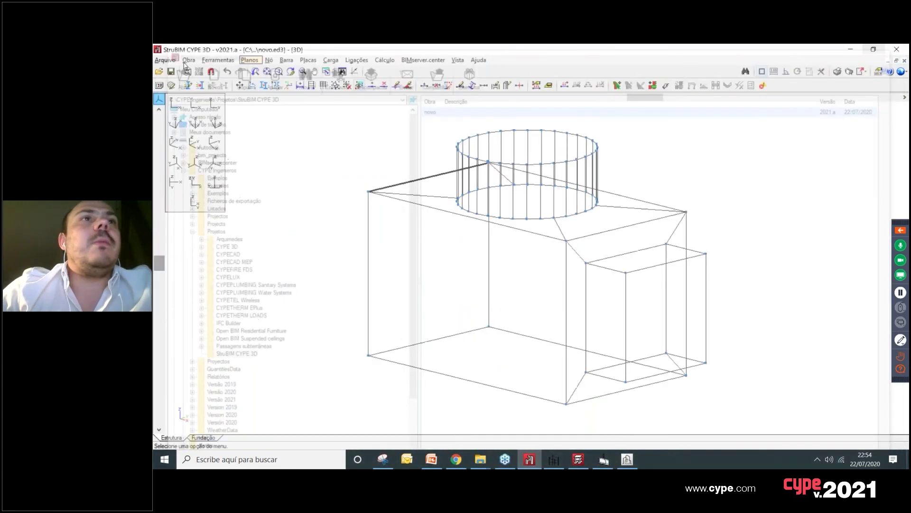
pyautogui.click(166, 60)
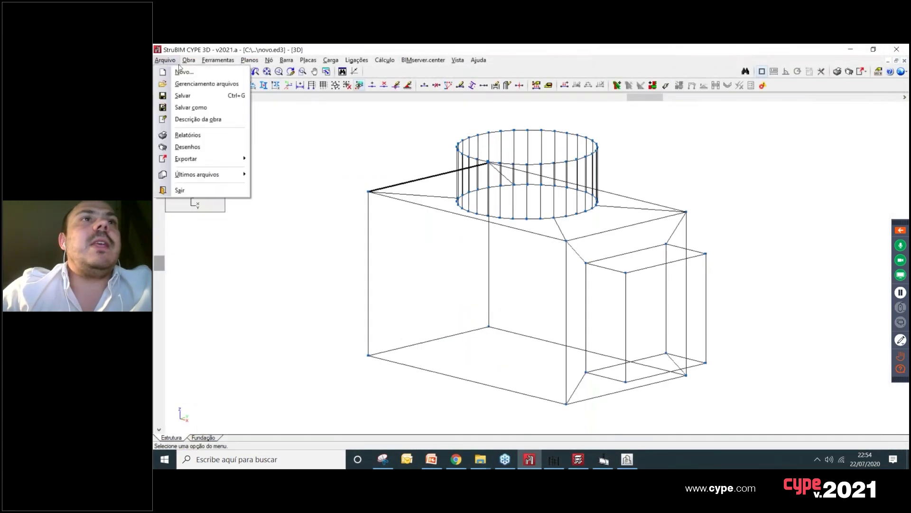
pyautogui.click(185, 72)
pyautogui.click(619, 294)
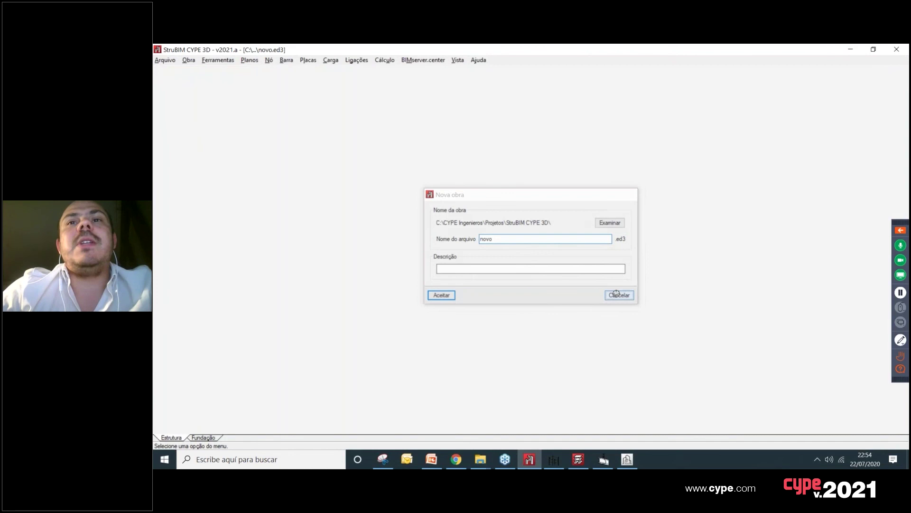
pyautogui.click(214, 60)
pyautogui.click(395, 53)
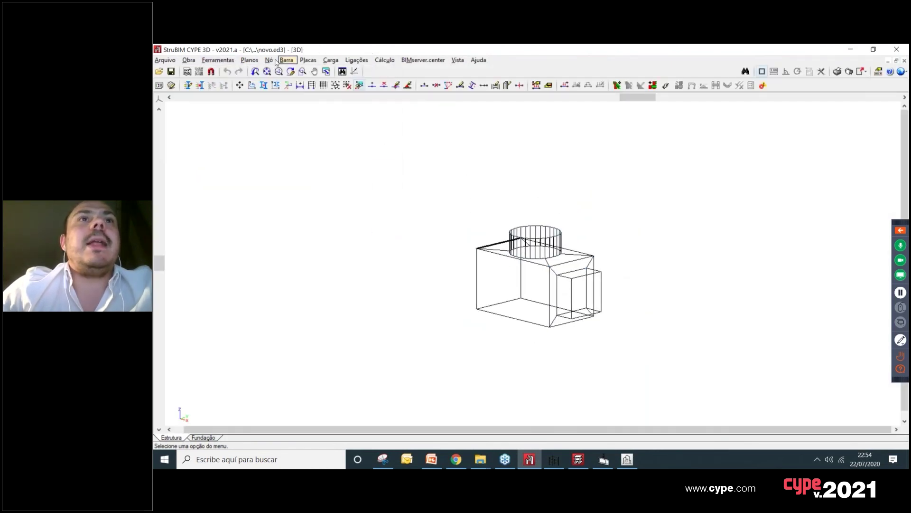
# Step: Delete all the nodes and bars of the current model with the node Delete command
pyautogui.click(269, 60)
pyautogui.click(299, 98)
pyautogui.click(344, 113)
pyautogui.click(666, 370)
# Step: Start a DXF/DWG import, filter for DWG files and browse to the proy_40134_IntropenBIM project folder
pyautogui.click(218, 60)
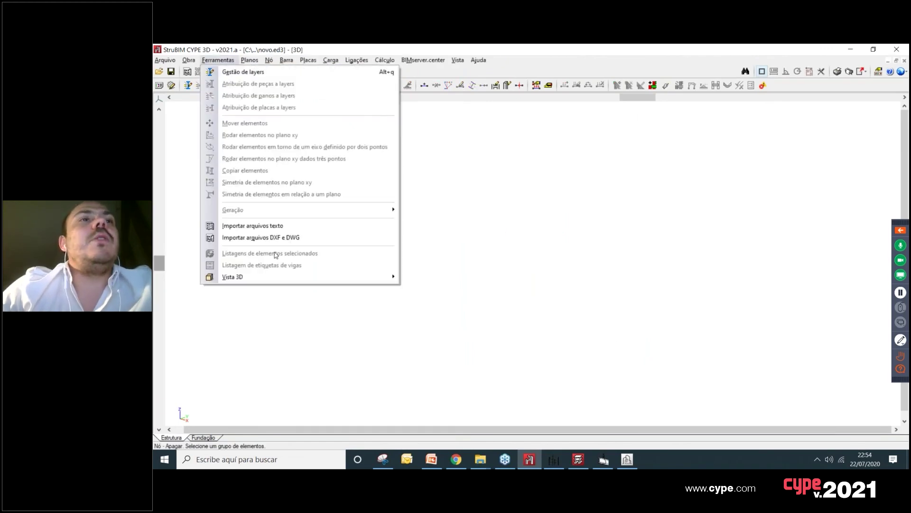
pyautogui.click(280, 238)
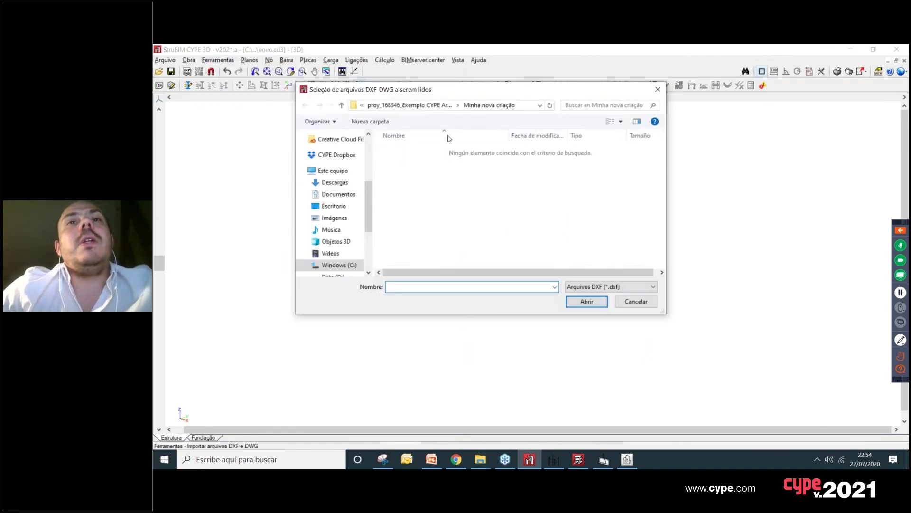
pyautogui.click(587, 287)
pyautogui.click(591, 307)
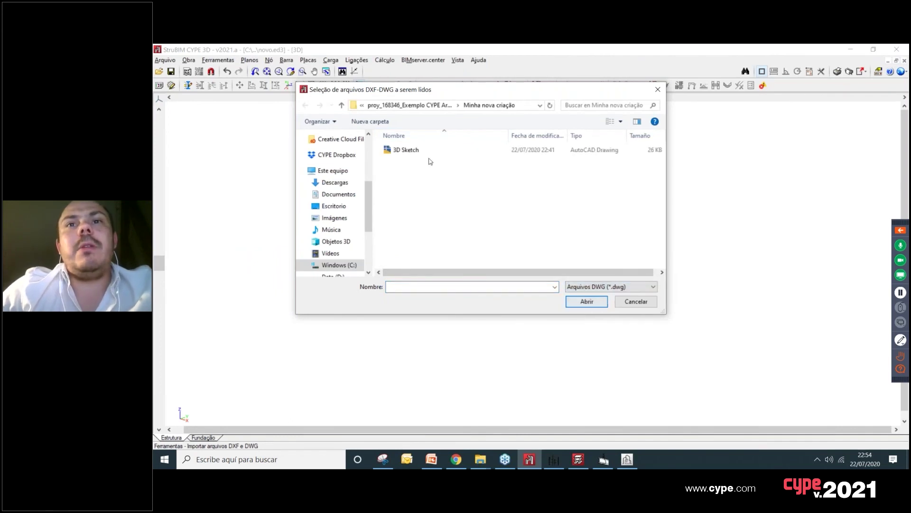
pyautogui.click(434, 150)
pyautogui.click(420, 105)
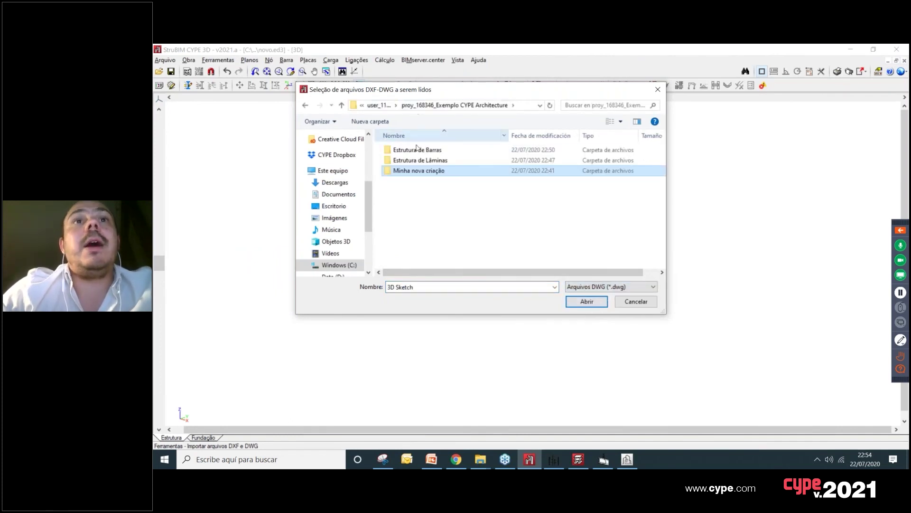
pyautogui.click(382, 105)
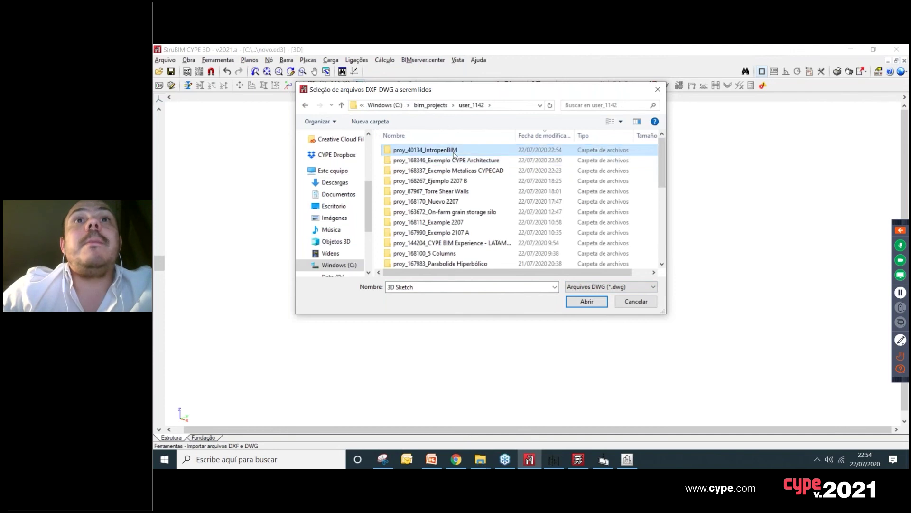
pyautogui.doubleClick(446, 151)
pyautogui.scroll(-1, 433, 190)
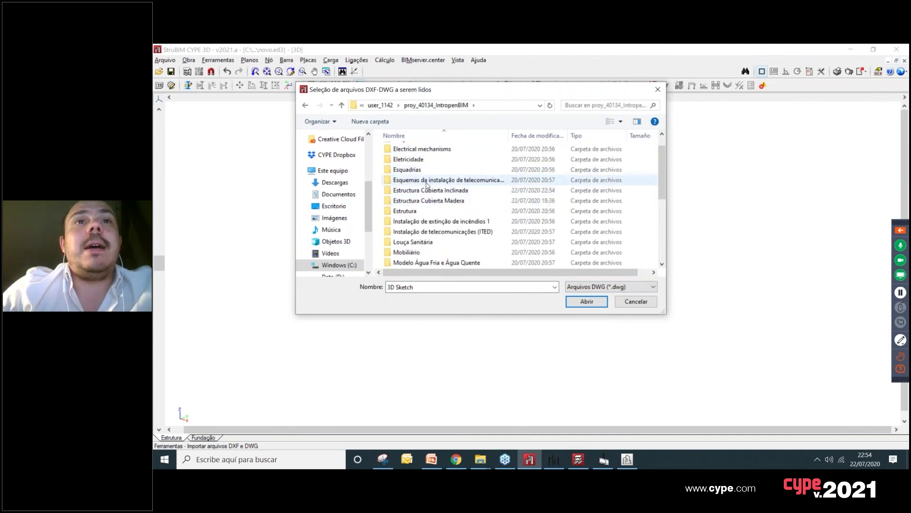
pyautogui.doubleClick(432, 201)
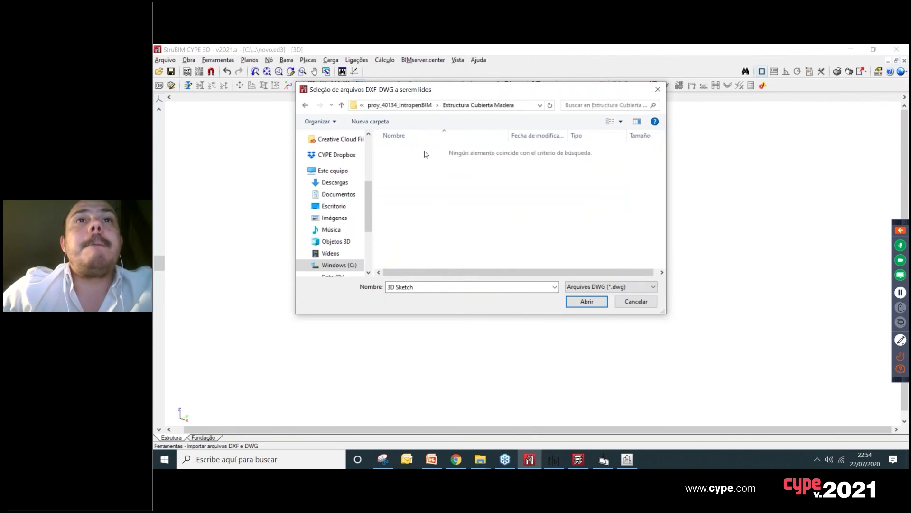
pyautogui.click(583, 286)
pyautogui.click(583, 288)
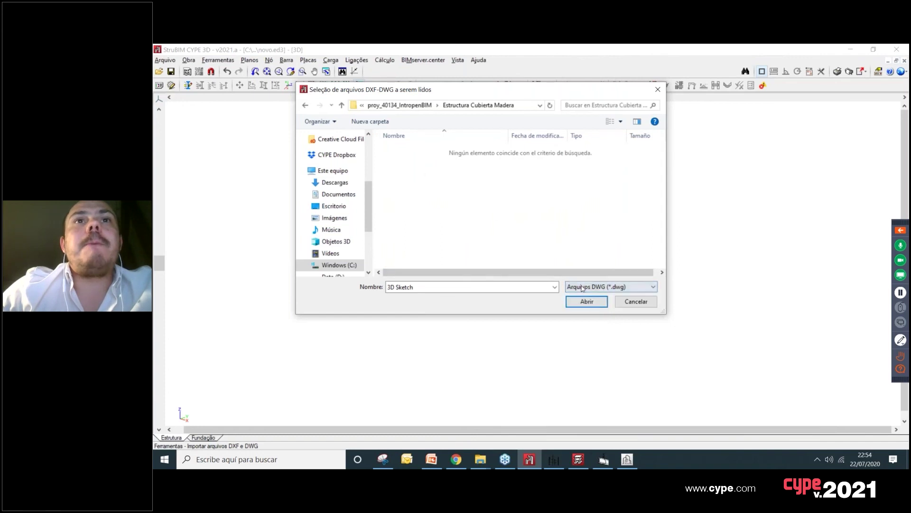
pyautogui.click(418, 105)
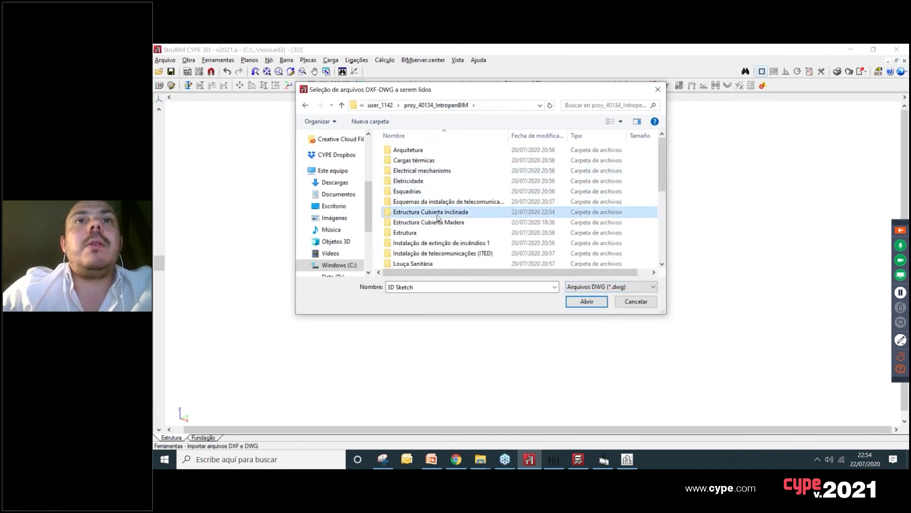
# Step: Import the DWG file from the Estructura Cubierta Inclinada folder using only layer 0_0_0_255
pyautogui.doubleClick(427, 210)
pyautogui.click(427, 151)
pyautogui.click(588, 302)
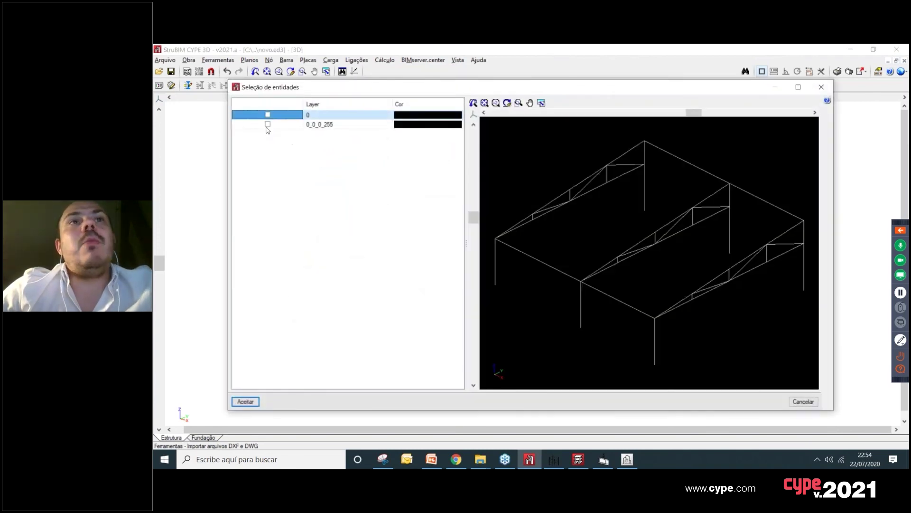
pyautogui.click(268, 124)
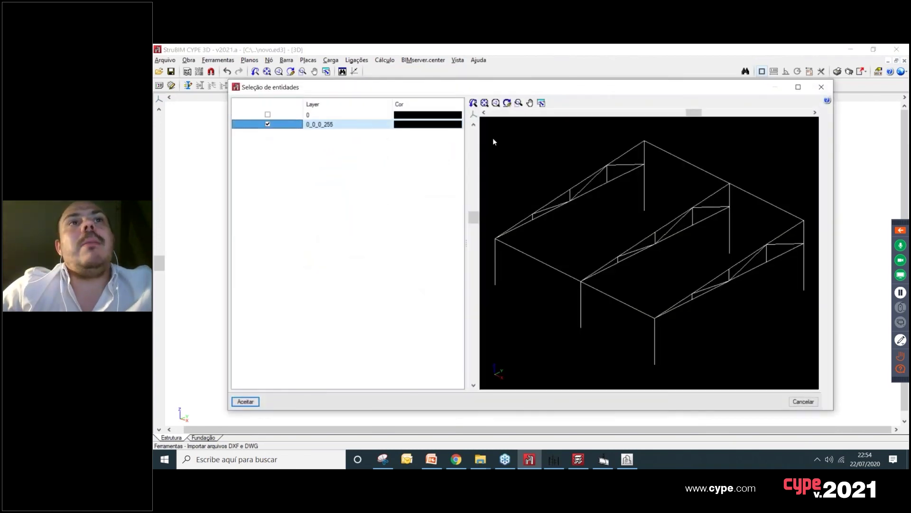
pyautogui.click(245, 402)
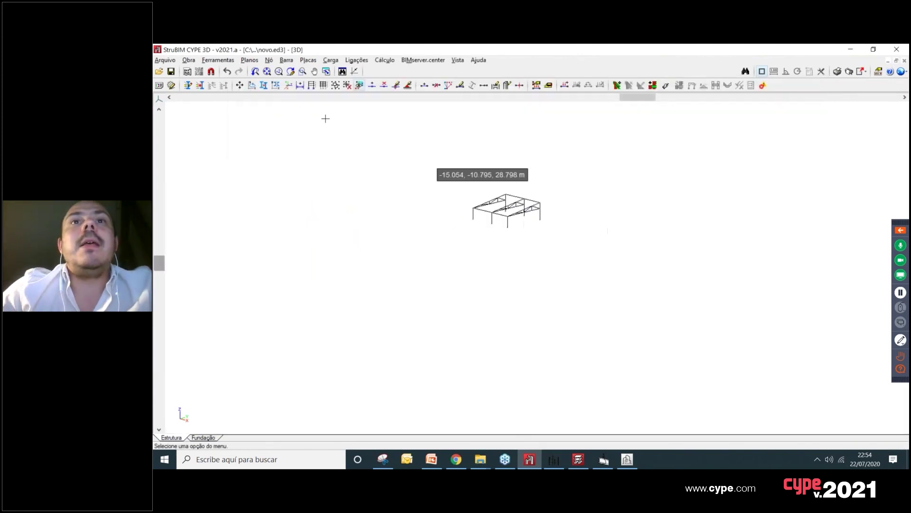
# Step: Turn on the reference lines and limit them to those that have a node
pyautogui.click(250, 60)
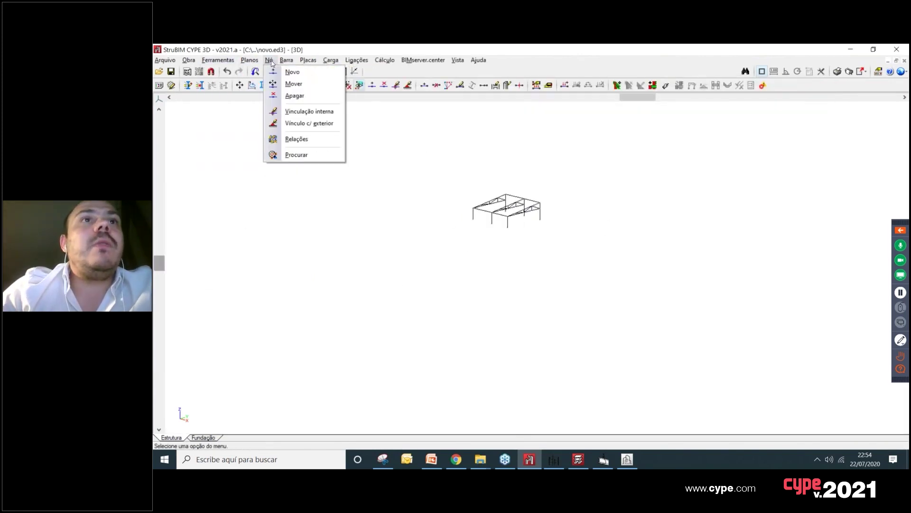
pyautogui.click(265, 71)
pyautogui.click(484, 216)
pyautogui.click(488, 298)
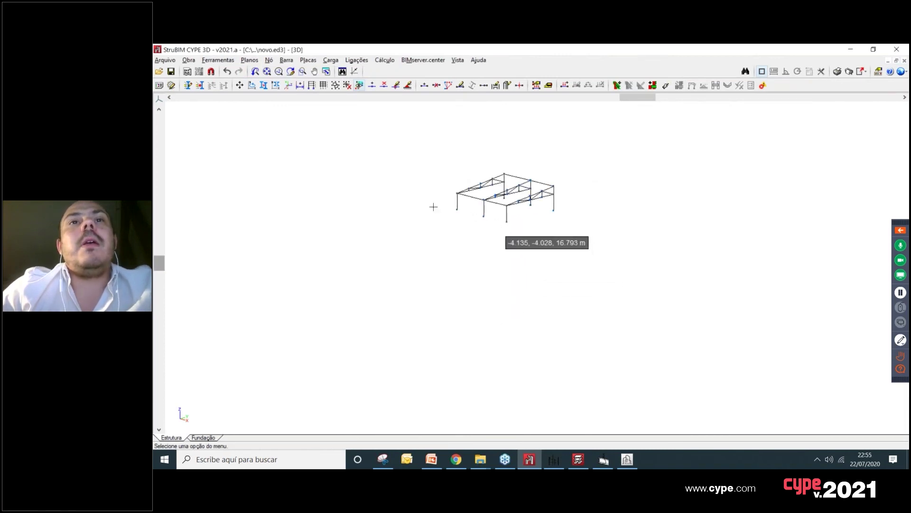
pyautogui.click(249, 60)
pyautogui.click(269, 83)
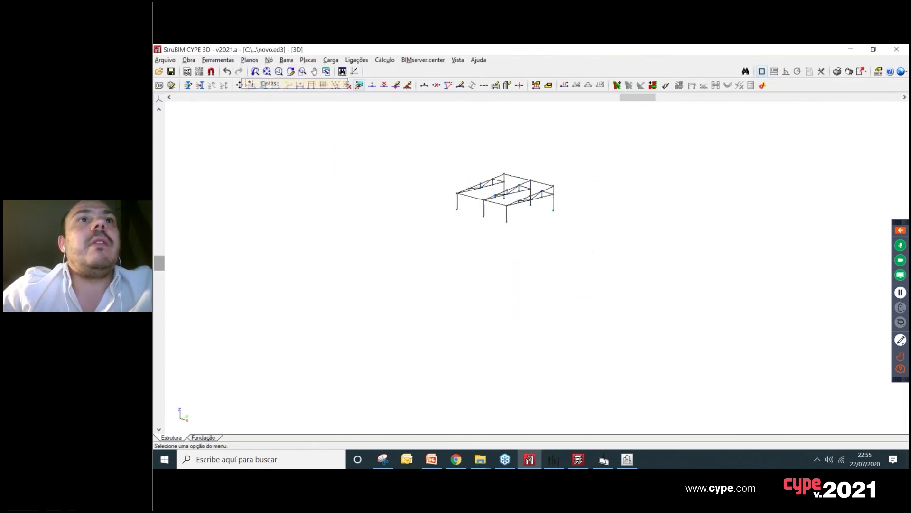
pyautogui.click(250, 60)
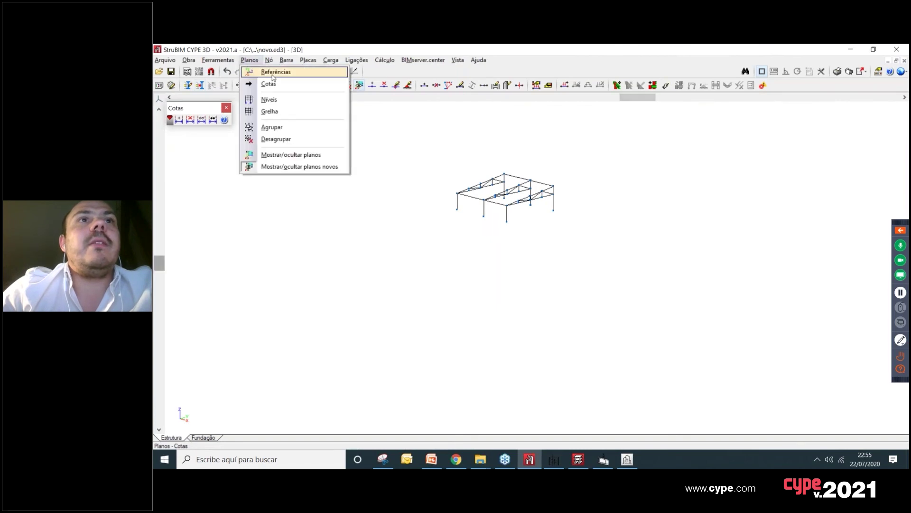
pyautogui.click(275, 72)
pyautogui.click(486, 233)
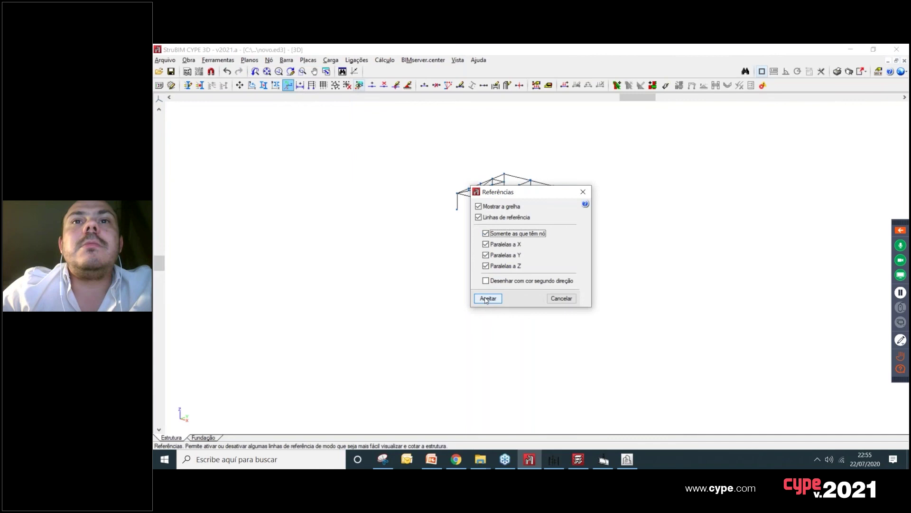
pyautogui.click(486, 299)
# Step: Turn off the reference lines of the imported roof structure
pyautogui.scroll(2, 536, 199)
pyautogui.scroll(-2, 490, 270)
pyautogui.moveTo(492, 261); pyautogui.dragTo(494, 235, button='middle')
pyautogui.click(250, 60)
pyautogui.moveTo(217, 59)
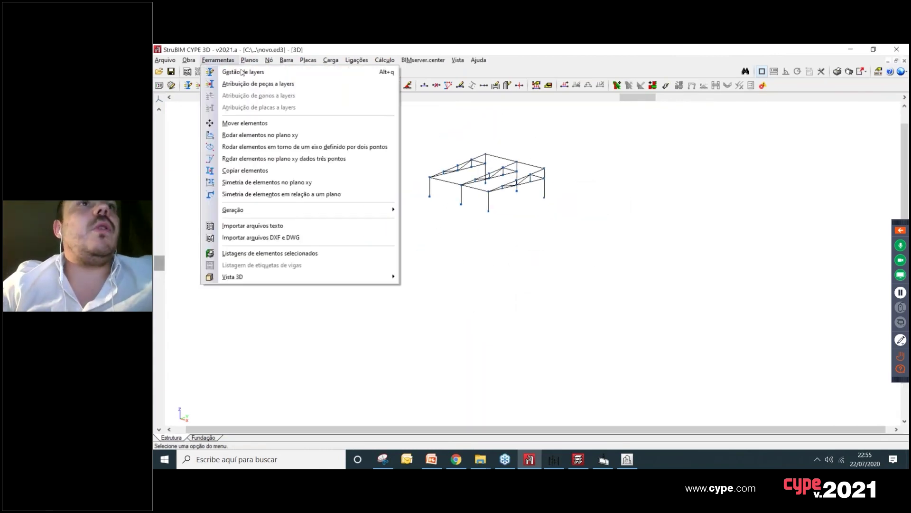
pyautogui.click(257, 73)
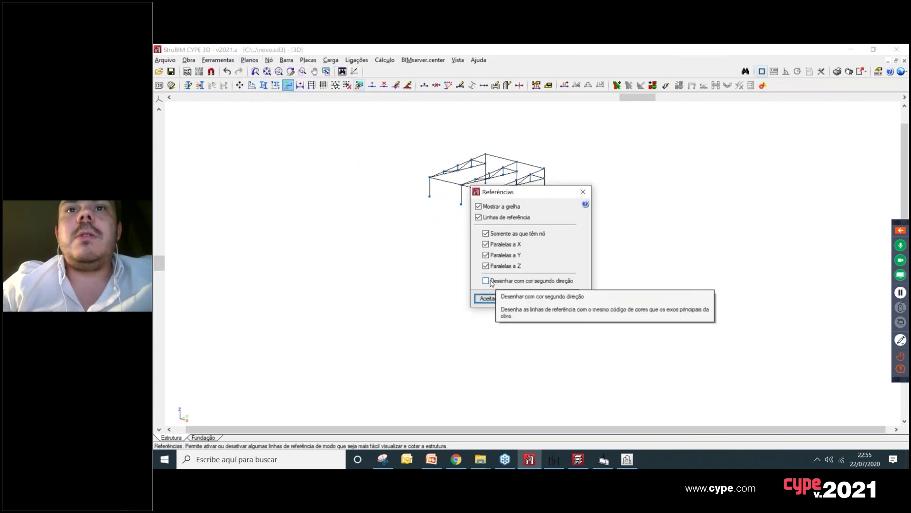
pyautogui.click(484, 217)
pyautogui.click(488, 298)
# Step: Examine the imported roof structure in several preset isometric views, the XY plan view and a freely rotated view
pyautogui.scroll(2, 651, 180)
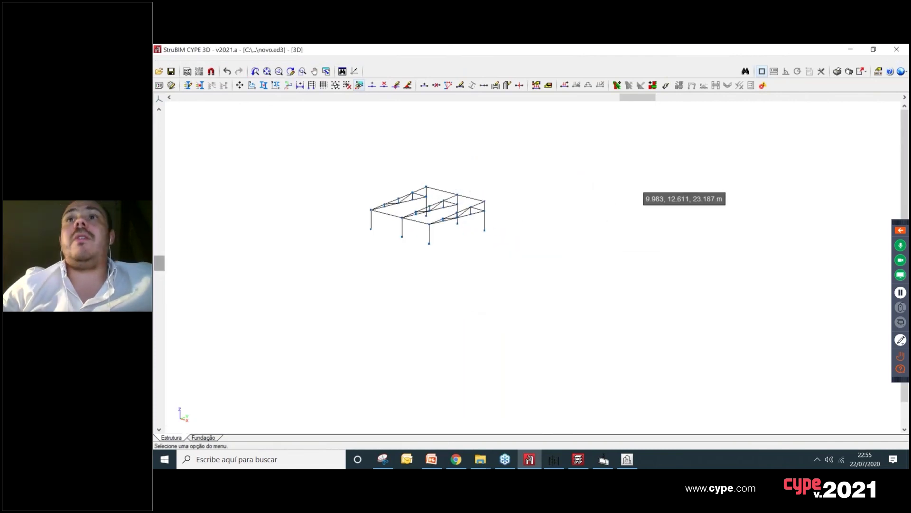
pyautogui.click(159, 99)
pyautogui.click(197, 143)
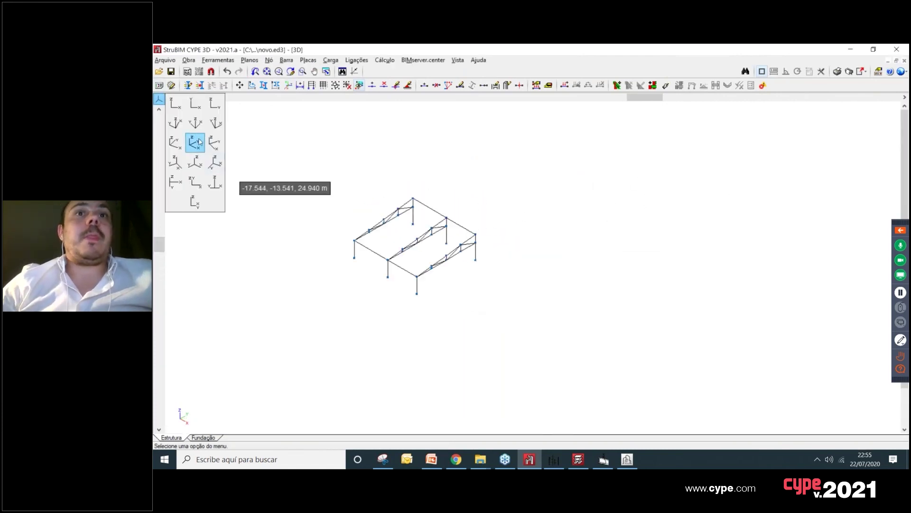
pyautogui.click(214, 142)
pyautogui.click(195, 103)
pyautogui.scroll(-2, 439, 210)
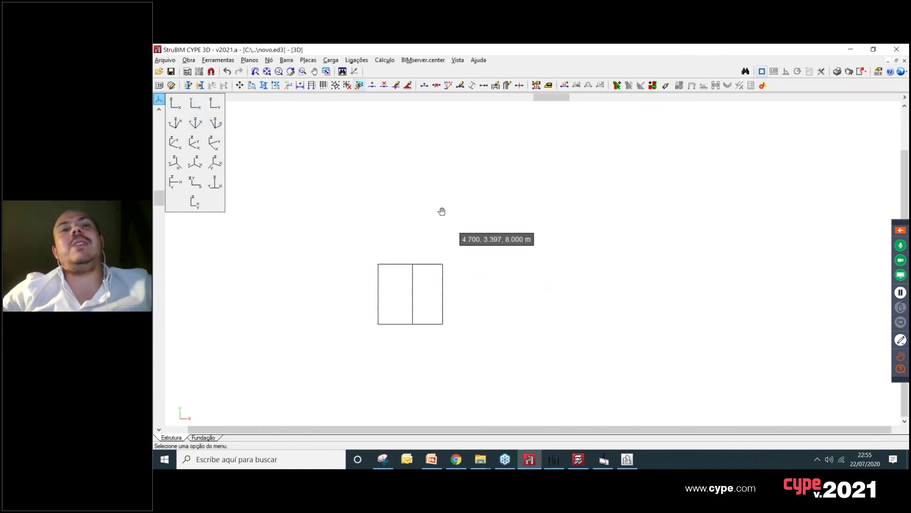
pyautogui.click(195, 123)
pyautogui.scroll(1, 371, 191)
pyautogui.keyDown('shift'); pyautogui.moveTo(375, 243); pyautogui.dragTo(376, 202, button='middle'); pyautogui.keyUp('shift')
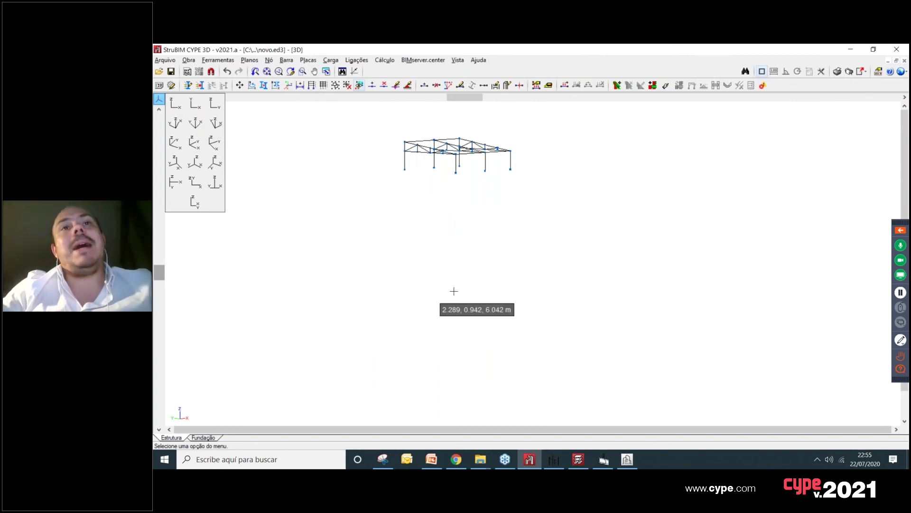
pyautogui.keyDown('shift'); pyautogui.moveTo(523, 266); pyautogui.dragTo(448, 213, button='middle'); pyautogui.keyUp('shift')
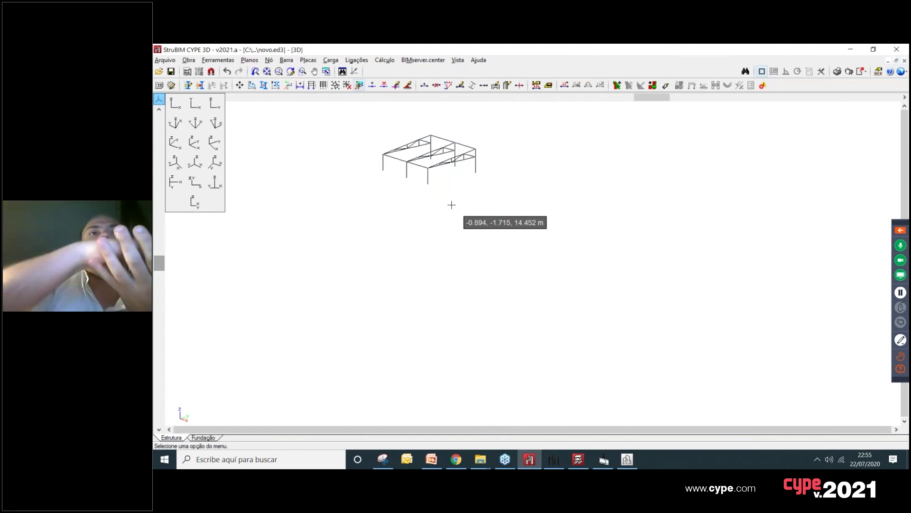
# Step: Switch to CYPECAD, close the building's 3D view and look over the integrated 3D structures tools
pyautogui.click(577, 460)
pyautogui.click(899, 50)
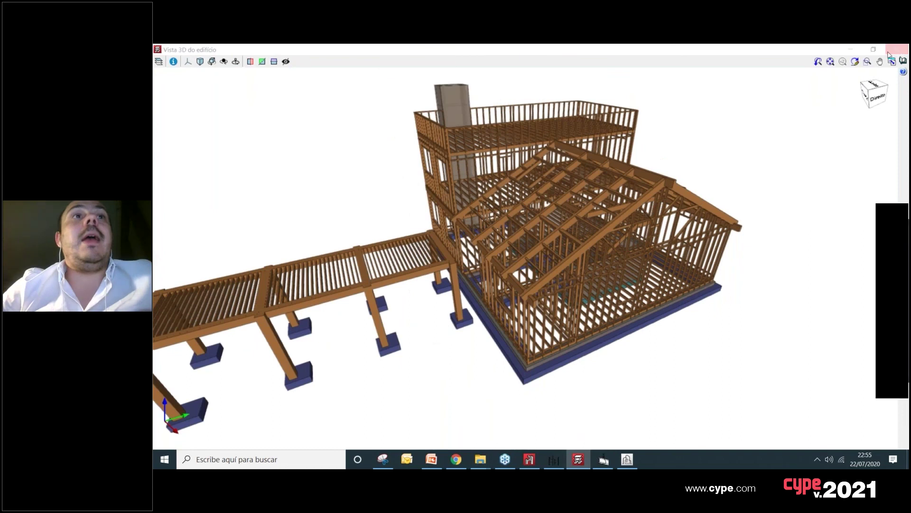
pyautogui.click(171, 85)
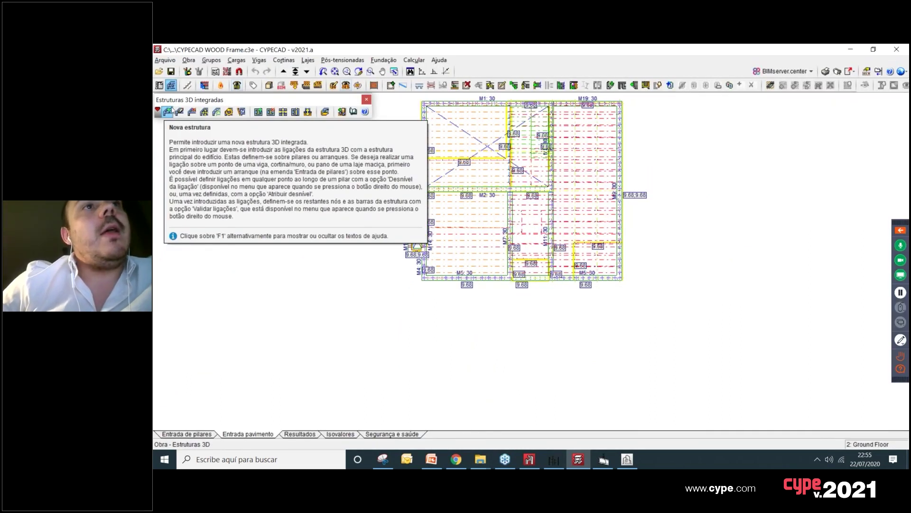
pyautogui.click(341, 113)
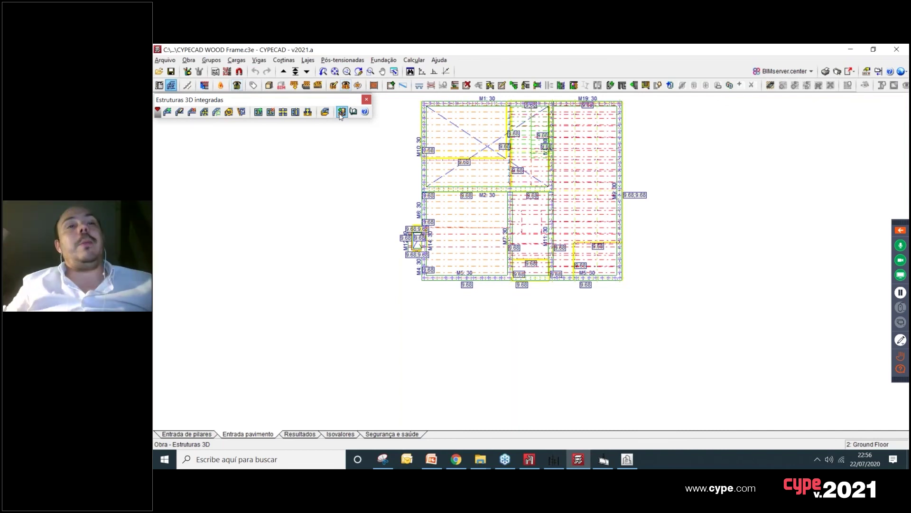
pyautogui.click(901, 231)
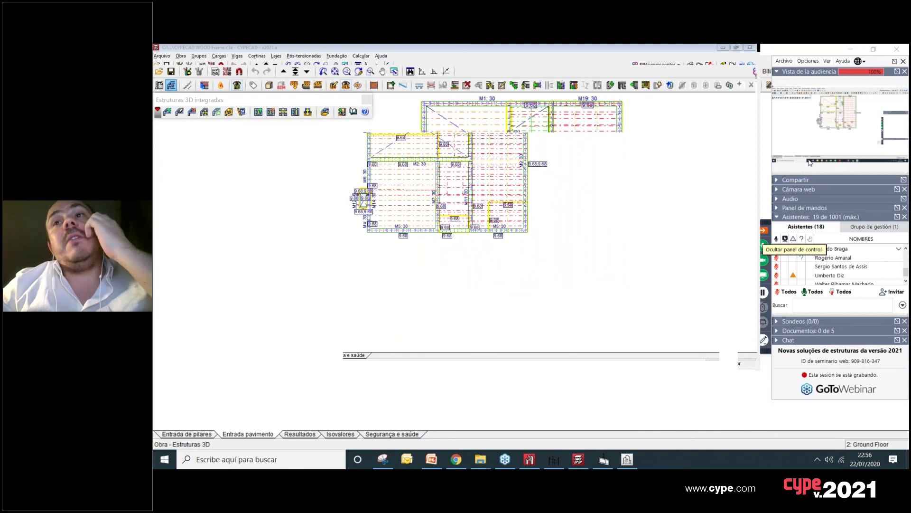
pyautogui.click(764, 230)
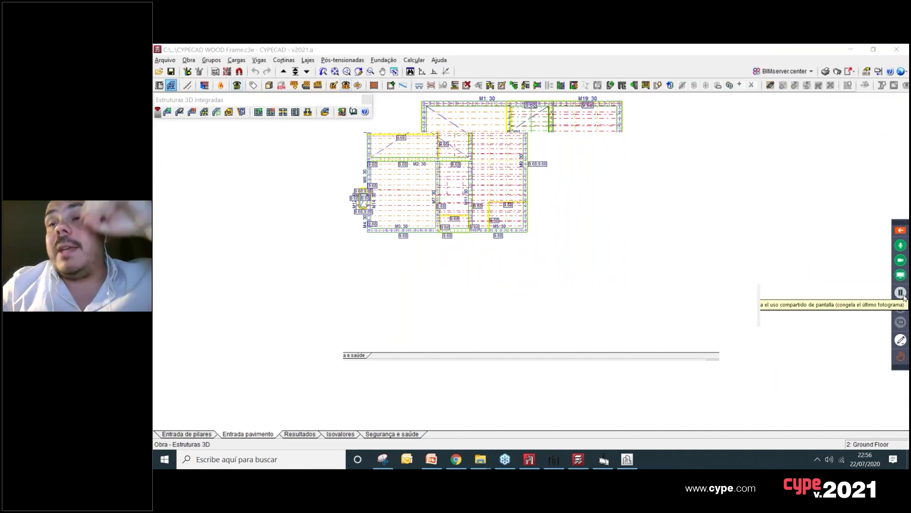
pyautogui.click(902, 231)
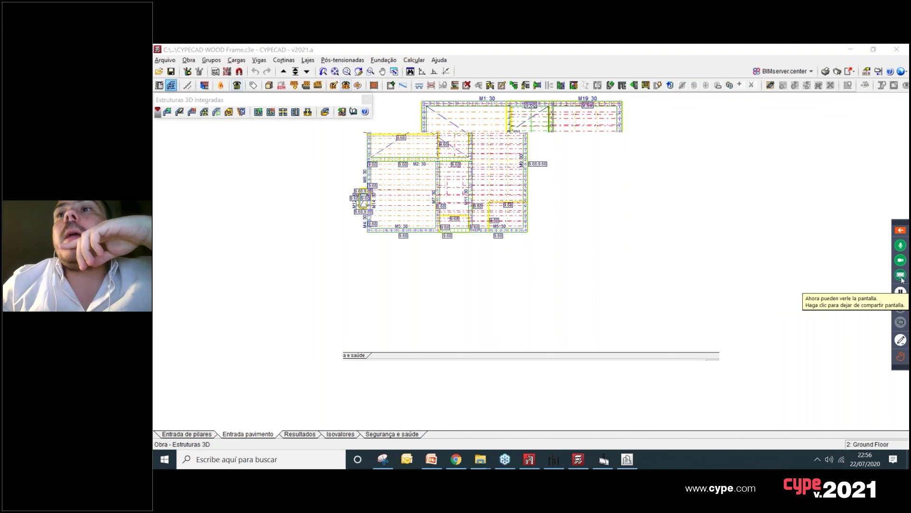
pyautogui.click(901, 275)
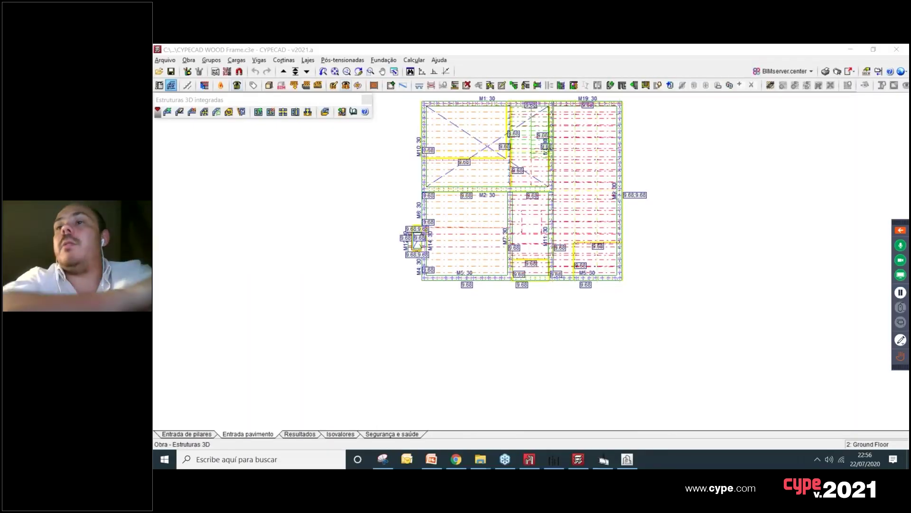
pyautogui.click(900, 230)
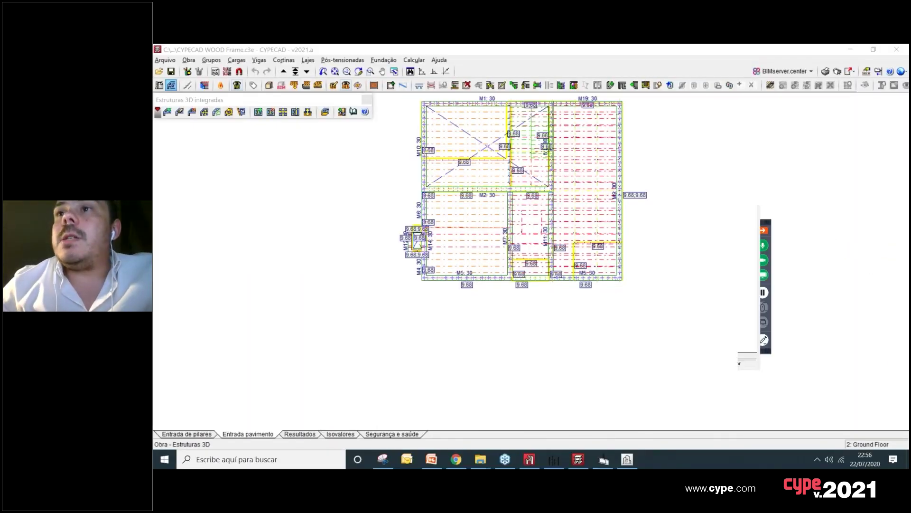